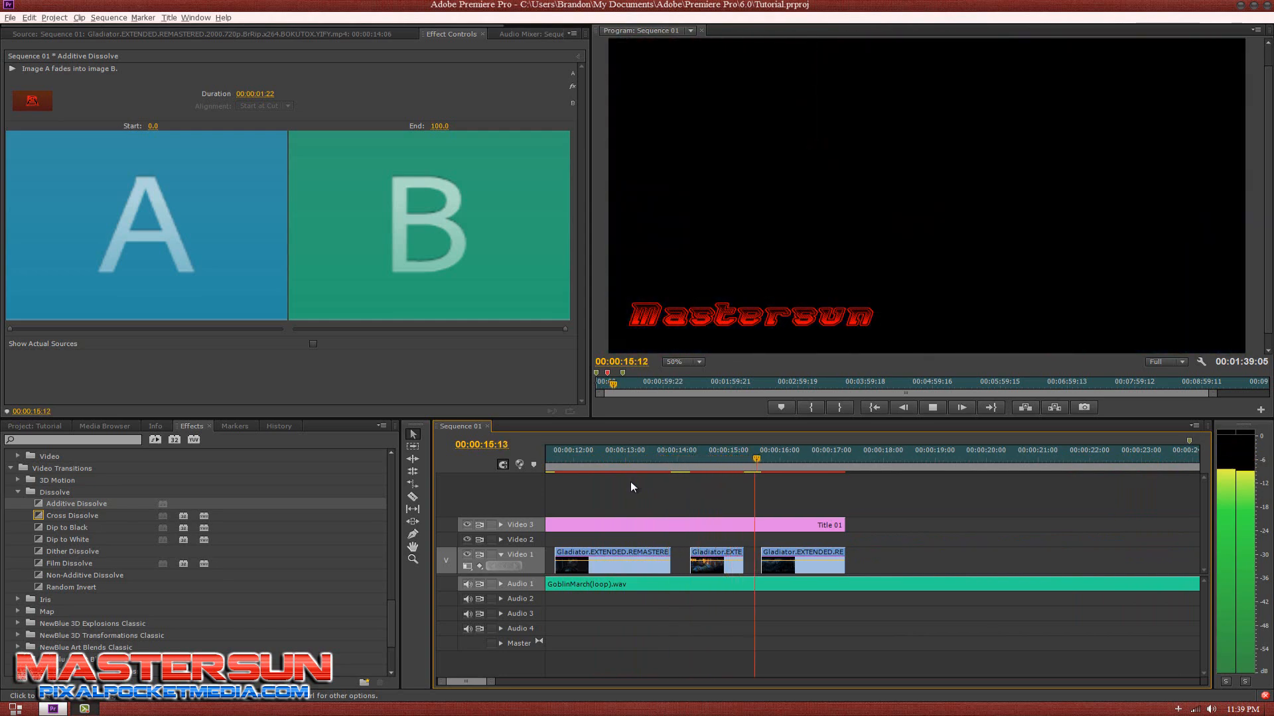
Step: Stop playback and scrub through the opening second of the sequence, leaving the playhead at 00:00:01:05
key("space")
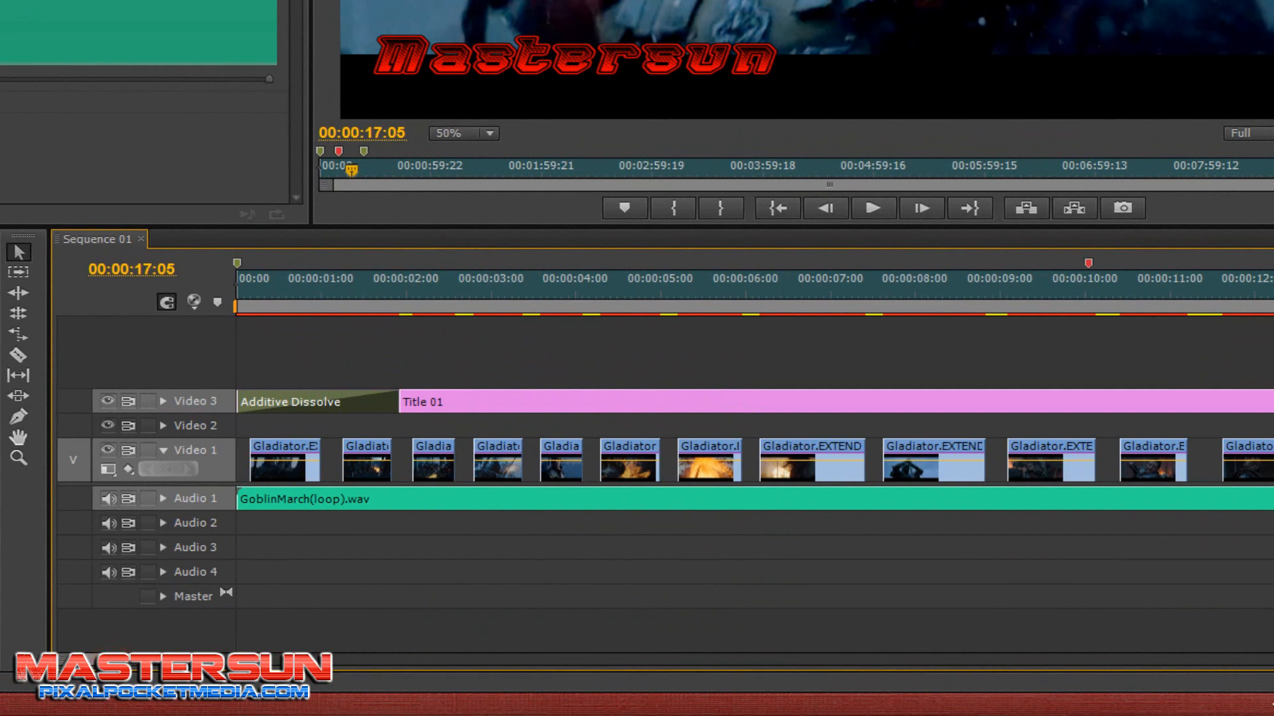
left_click(249, 273)
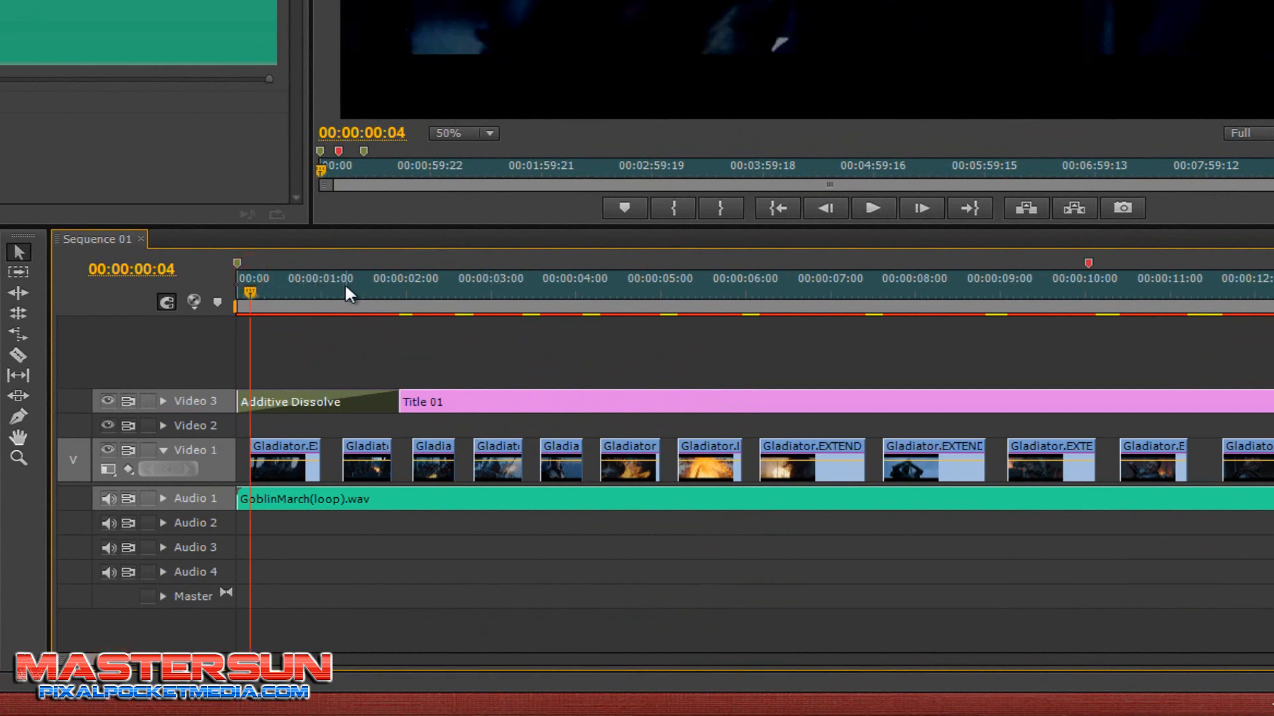
left_click_drag(344, 283, 338, 291)
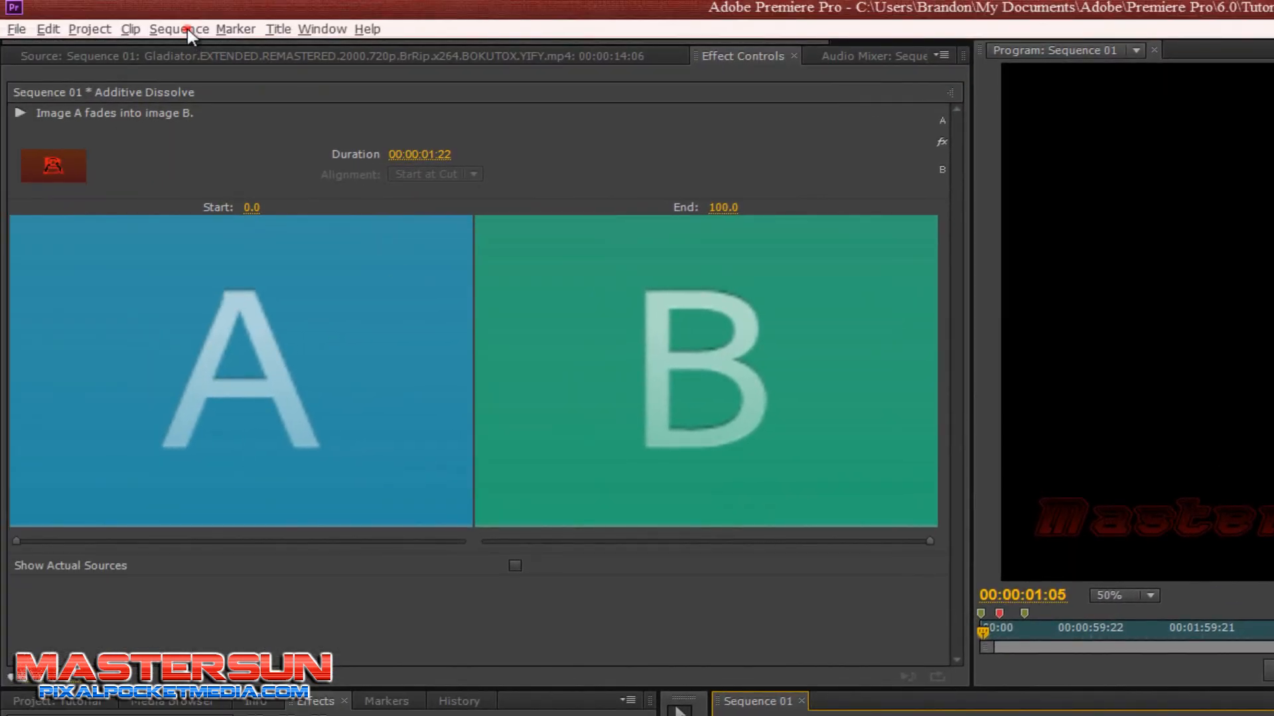
left_click(178, 29)
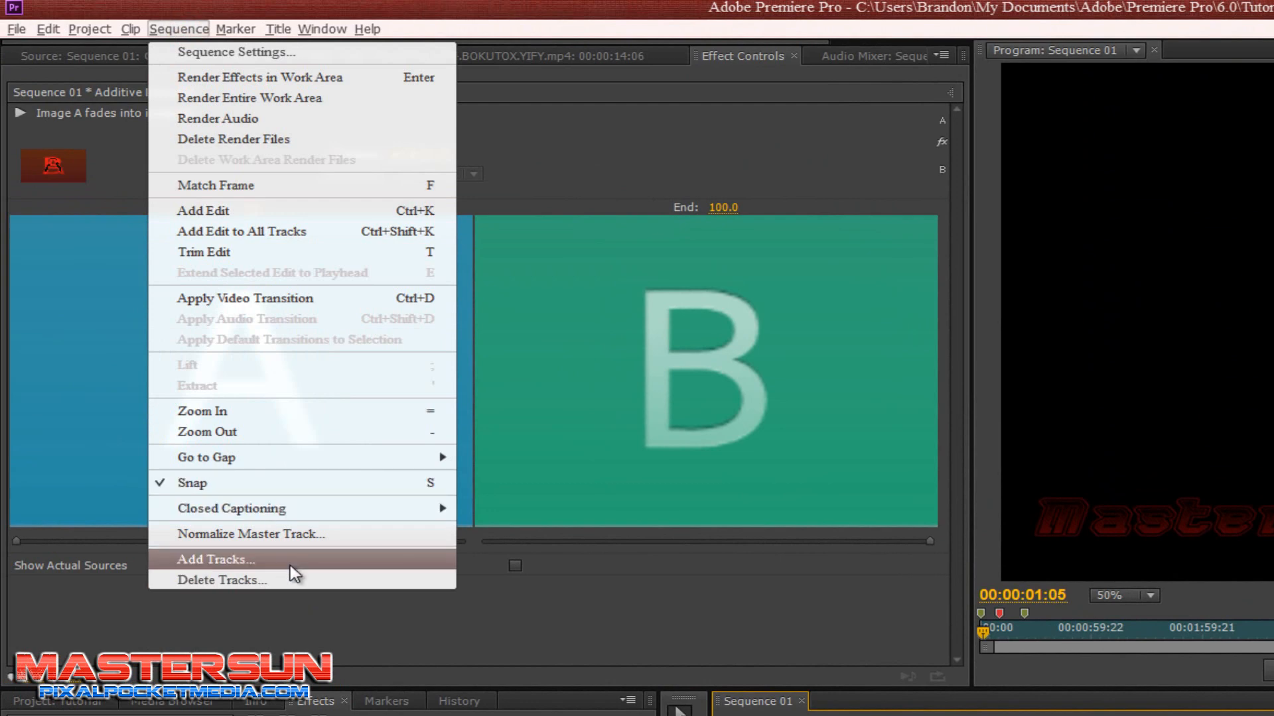
mouse_move(278, 29)
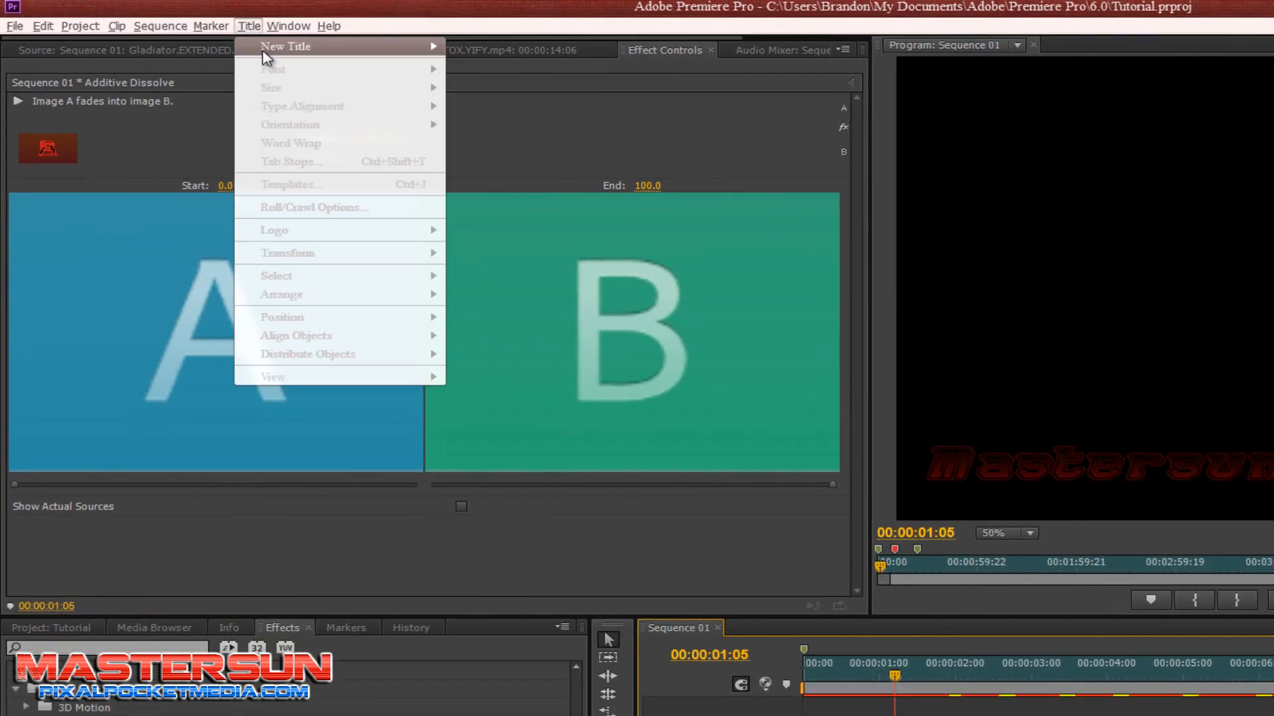
mouse_move(161, 26)
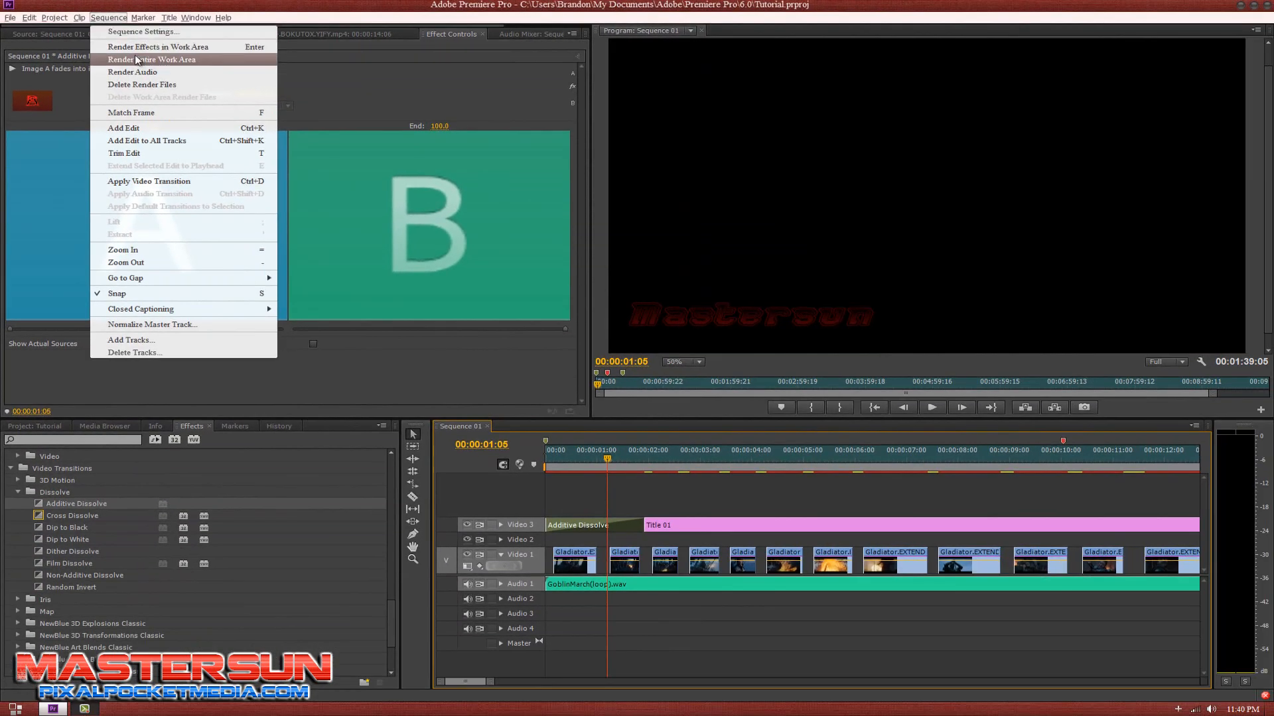
left_click(140, 32)
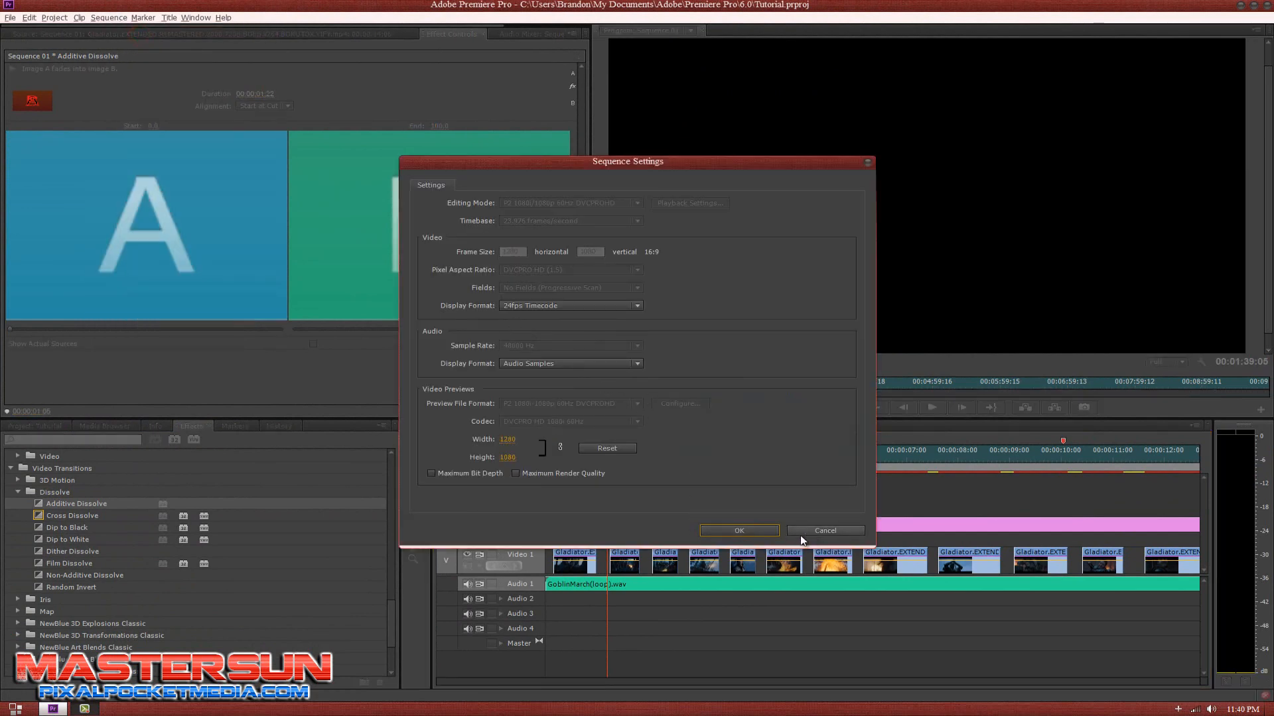
left_click(817, 531)
Step: Render the sequence's entire work area and stop the preview playback
left_click(118, 18)
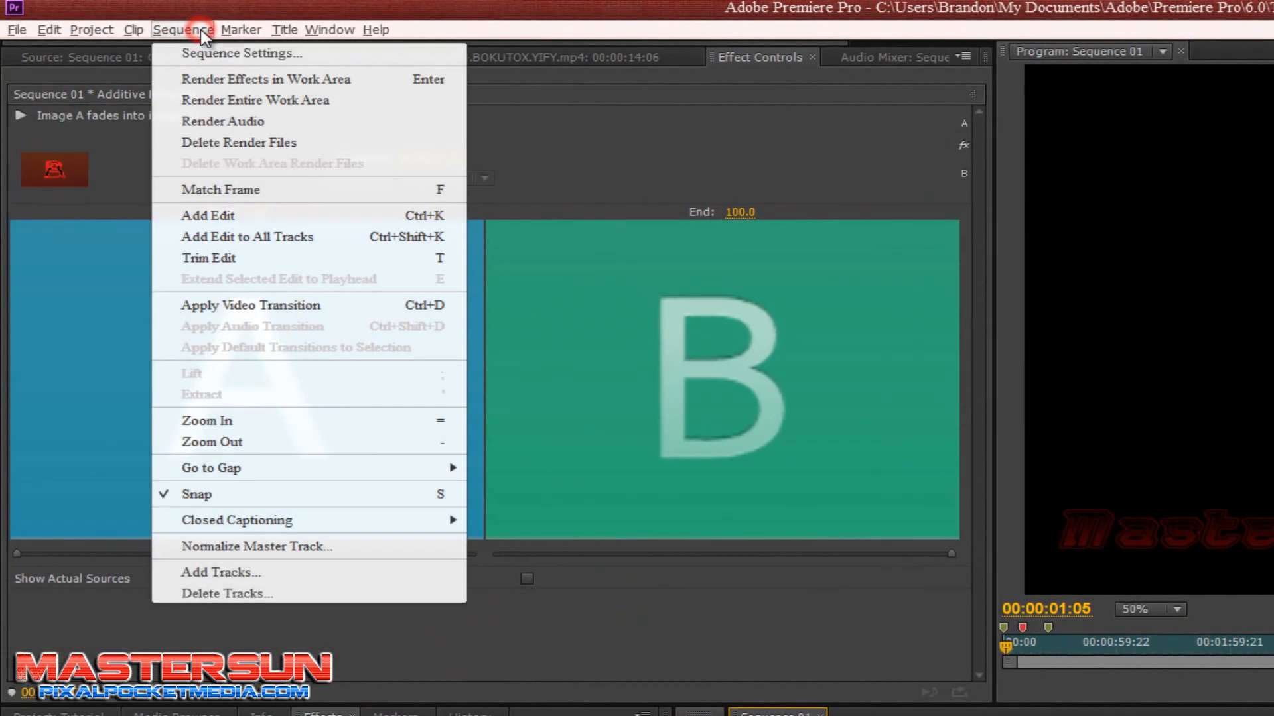
left_click(202, 32)
left_click(186, 28)
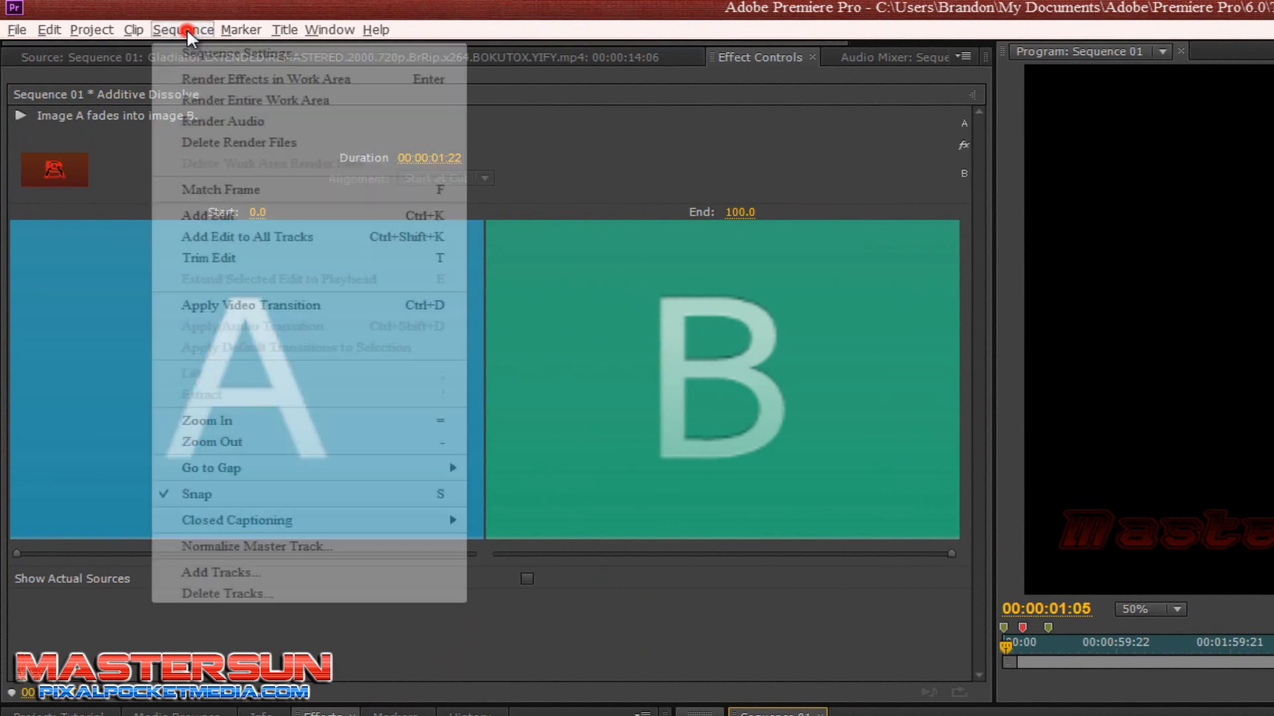
left_click(247, 101)
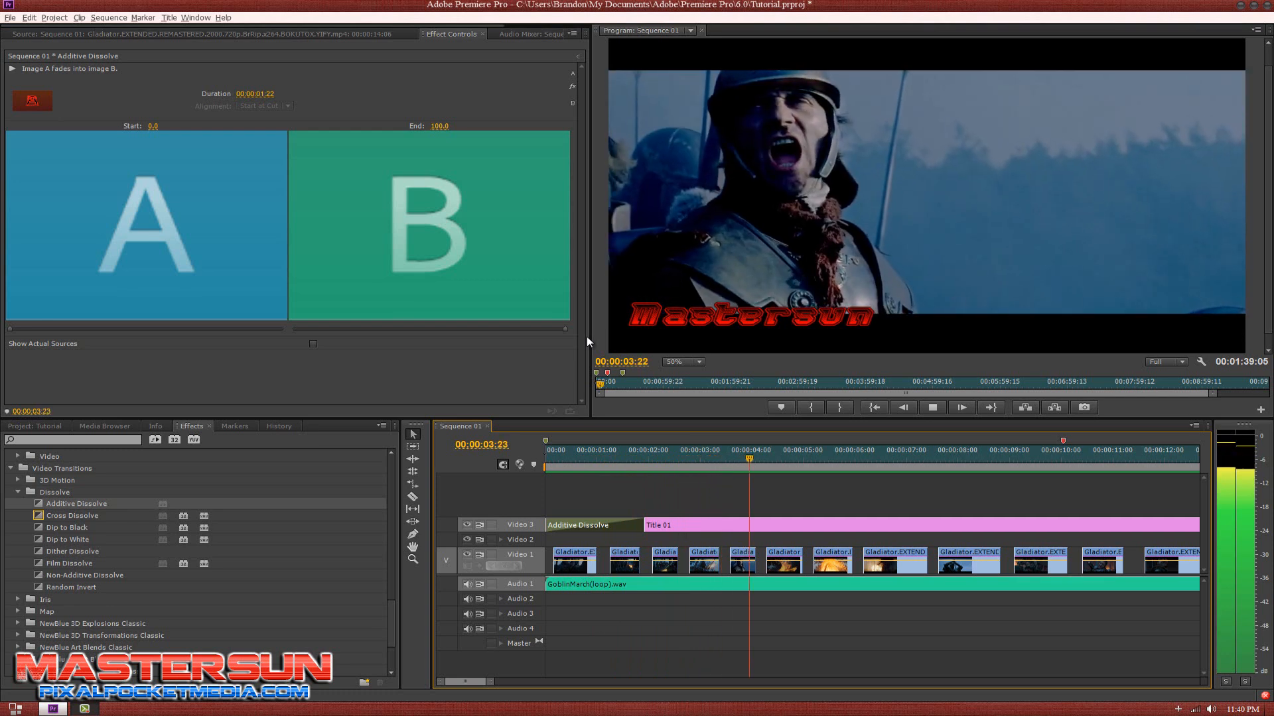
key("space")
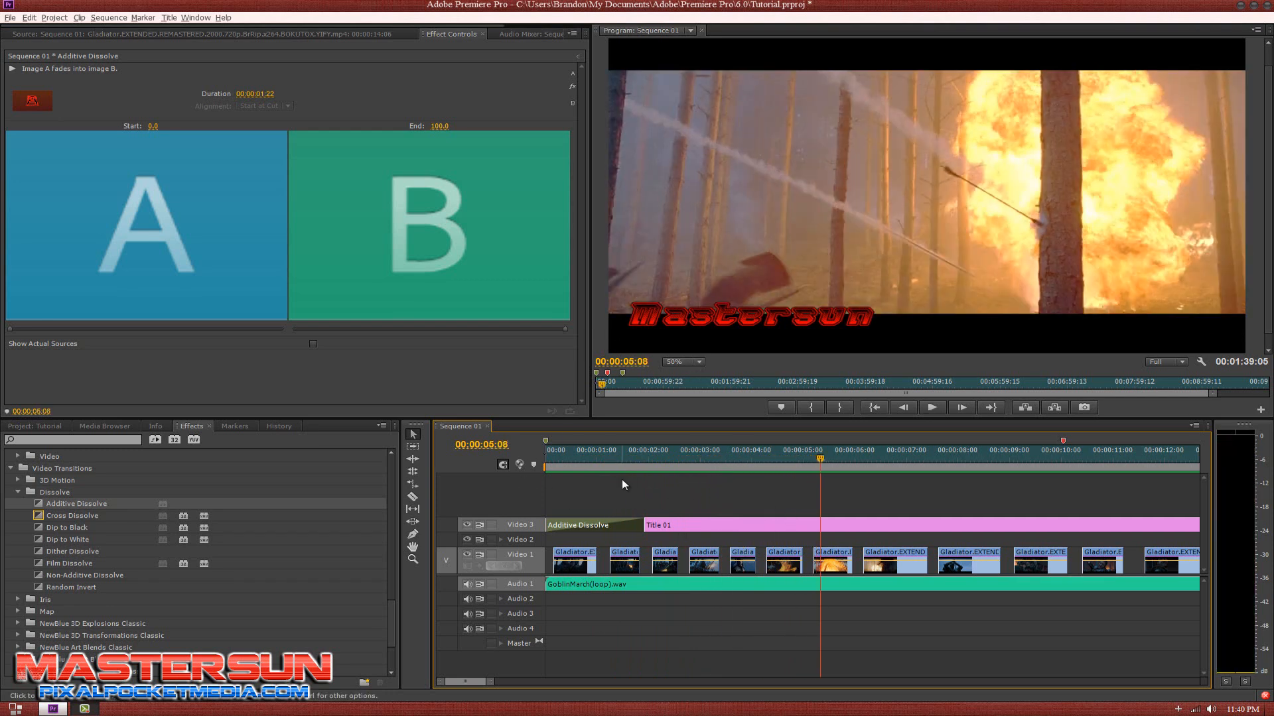
Step: Return the playhead to 00:00:00:00 and play back the first seconds of the rendered sequence
left_click(549, 456)
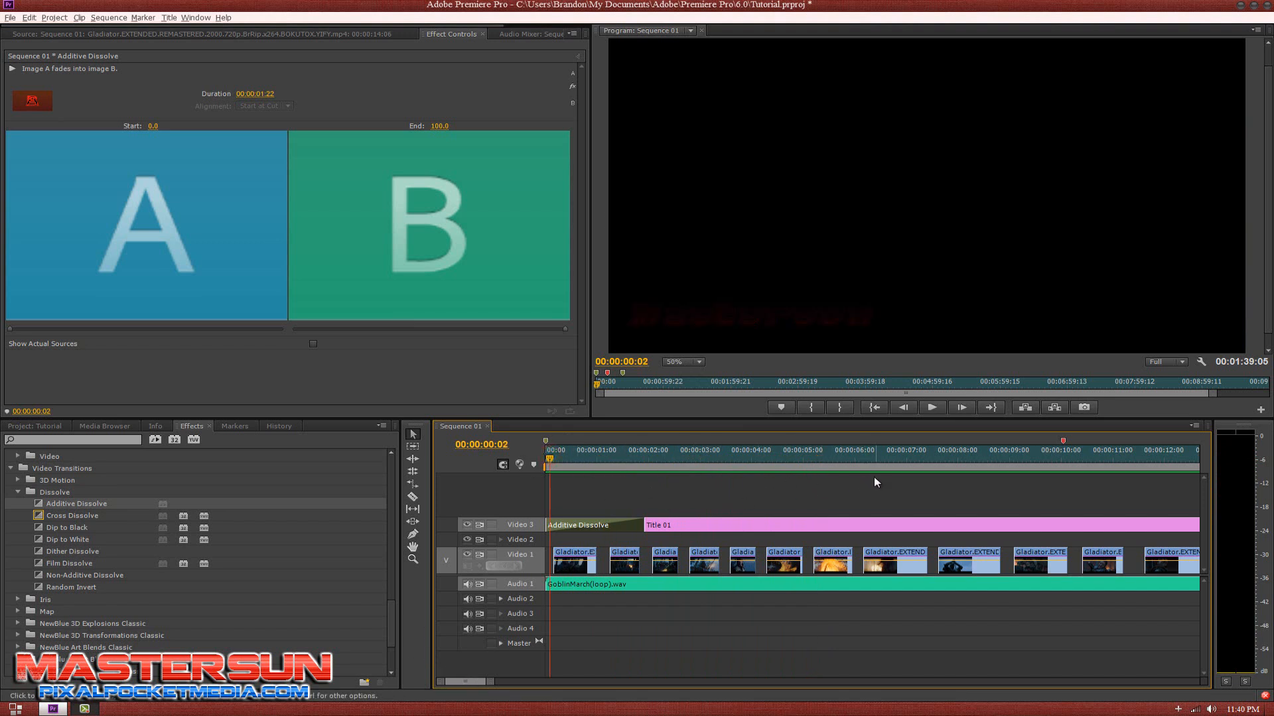
mouse_move(479, 683)
left_mouse_down()
mouse_move(491, 680)
mouse_move(471, 686)
left_mouse_up()
left_click_drag(550, 461, 532, 467)
left_click(667, 457)
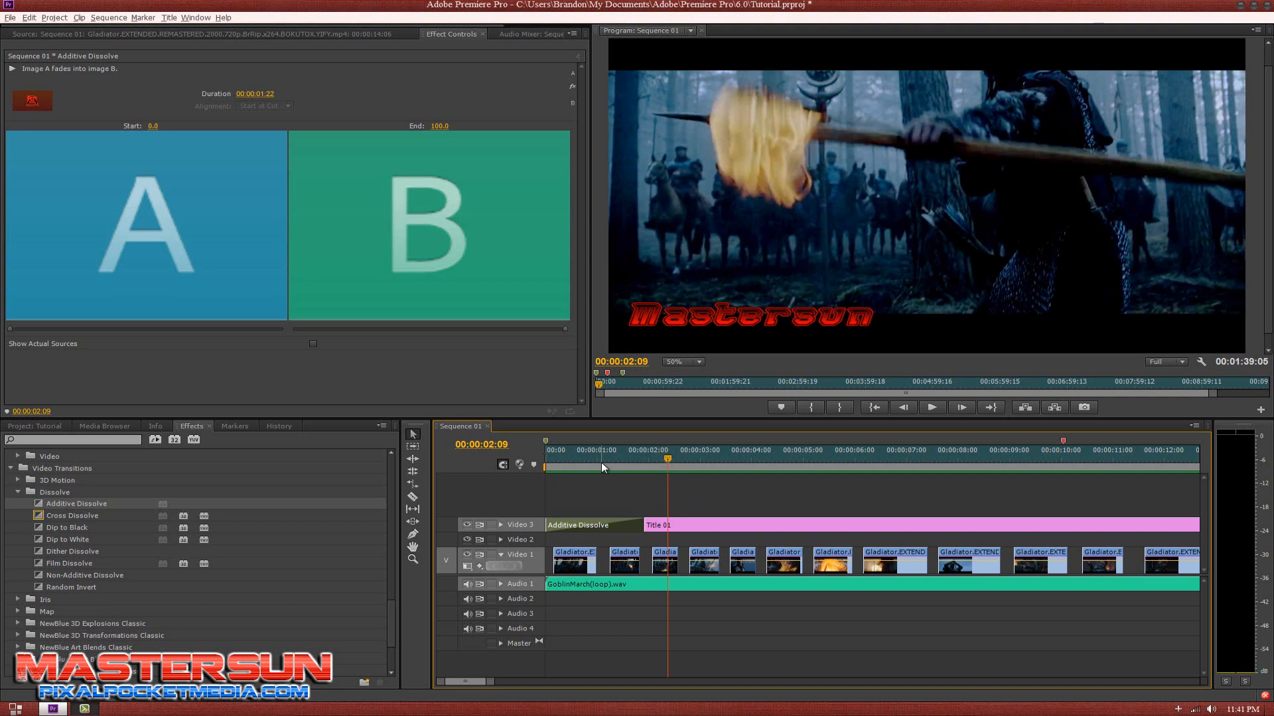
left_click(549, 459)
left_click_drag(550, 463, 526, 464)
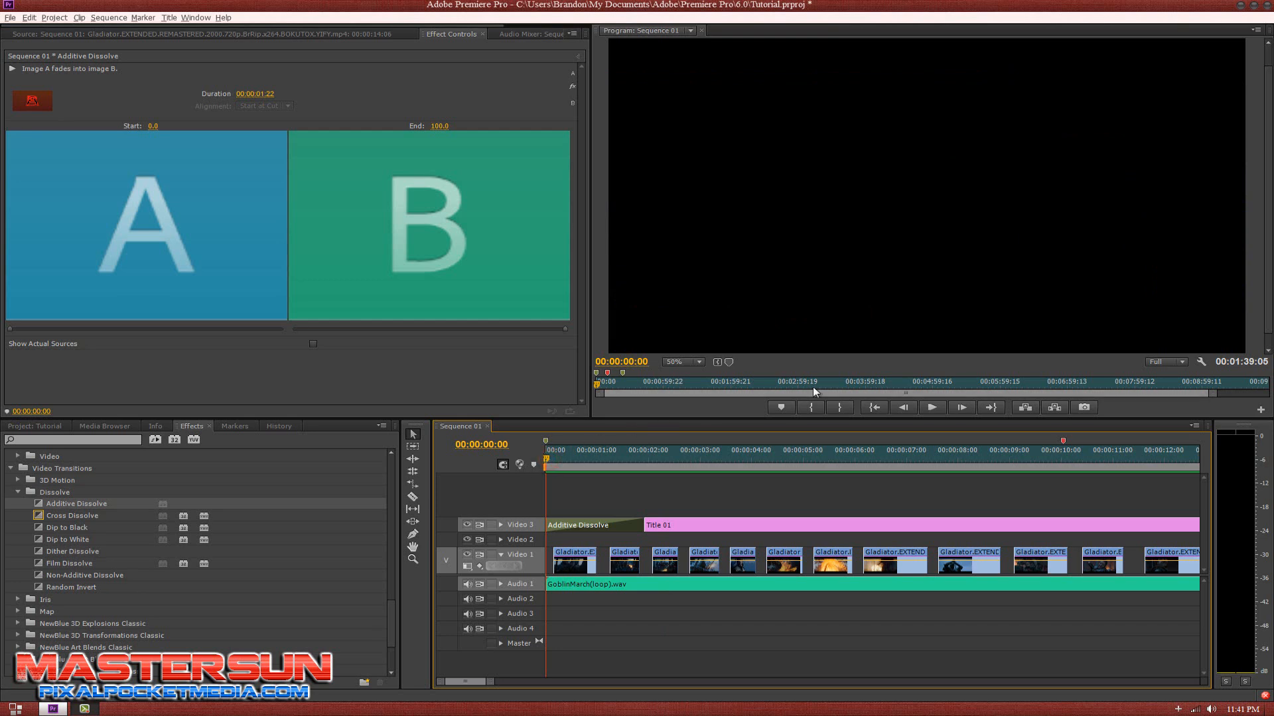
left_click(932, 408)
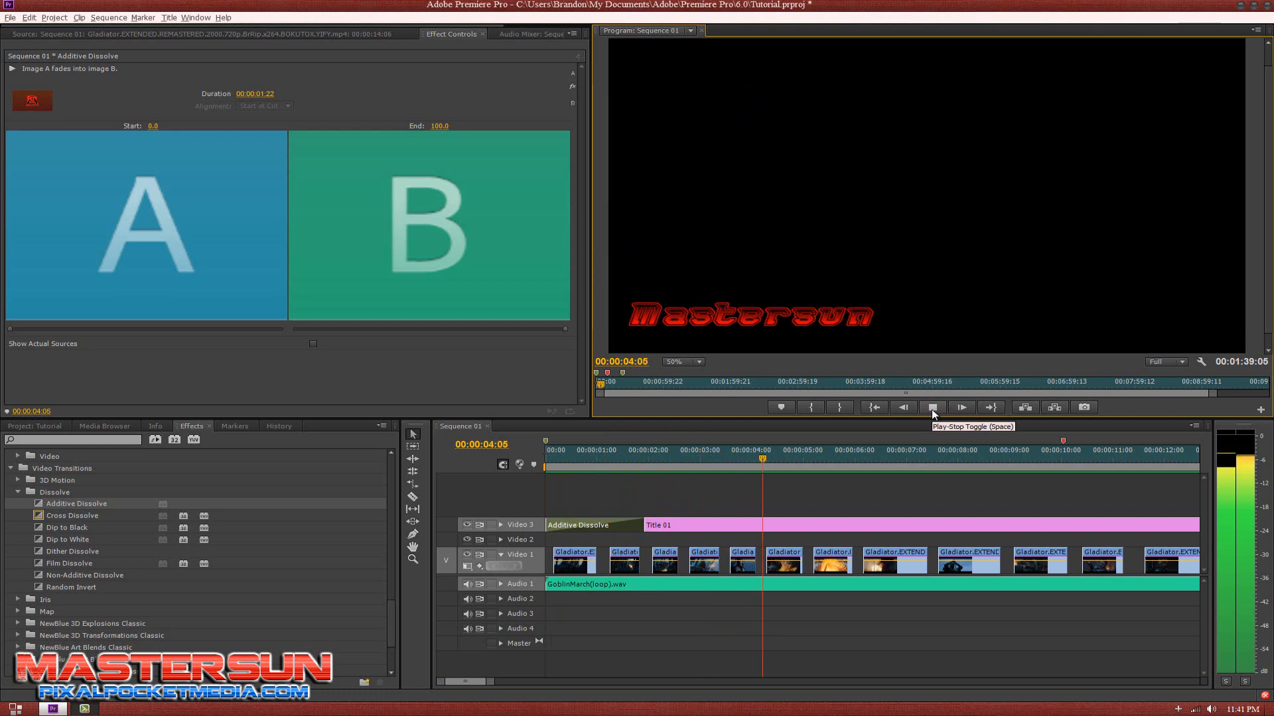
left_click(931, 408)
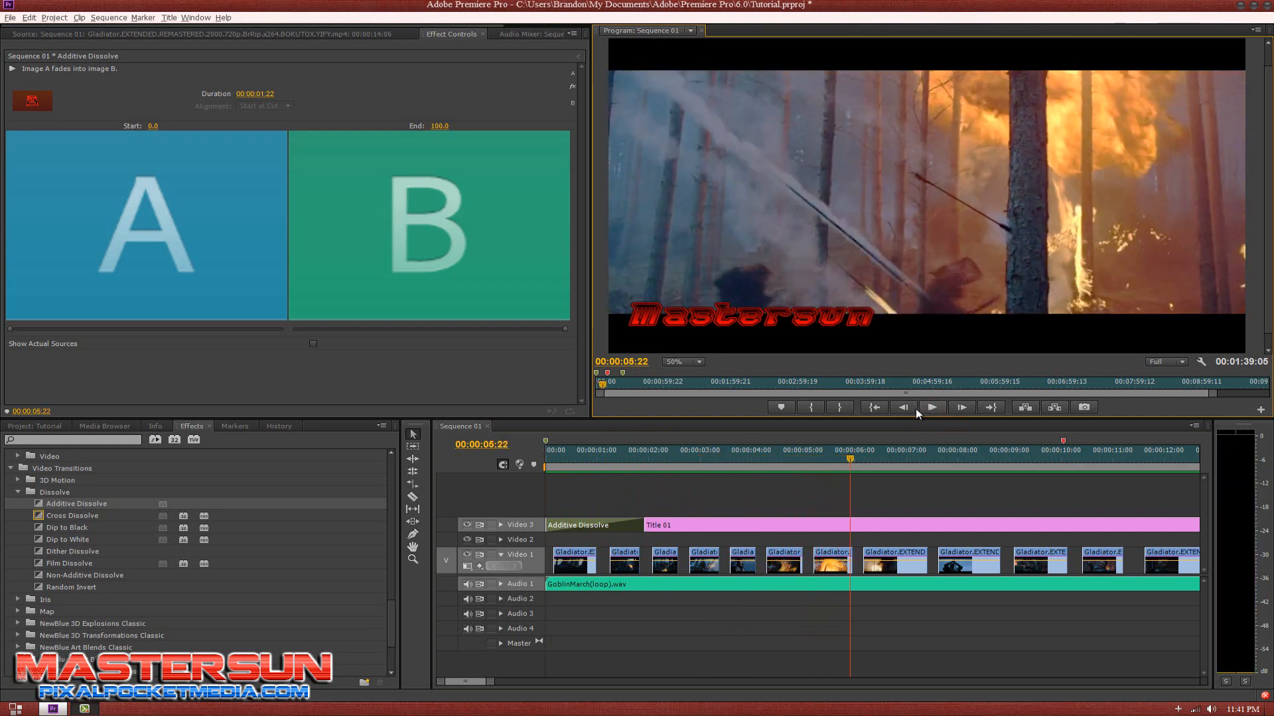
Step: Rewind to the sequence start, then place the playhead at 00:00:12:07 to inspect the closing clips
left_click_drag(849, 462, 513, 467)
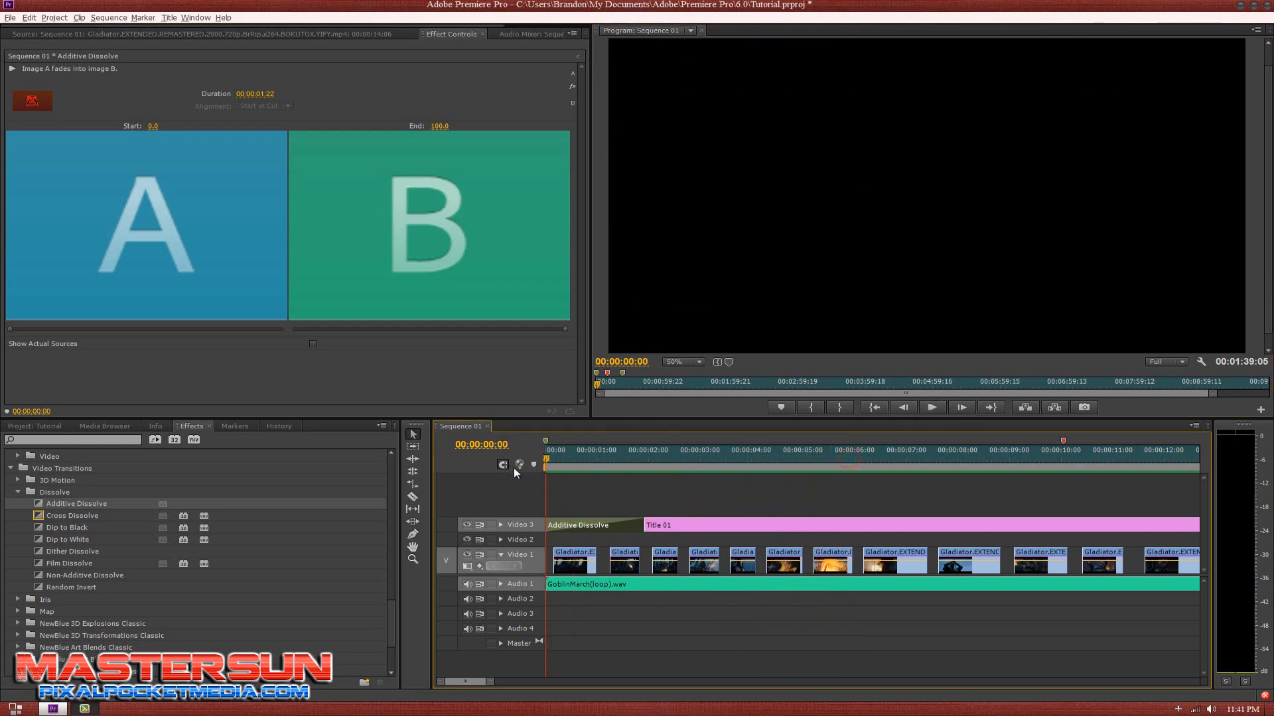
left_click_drag(465, 683, 467, 682)
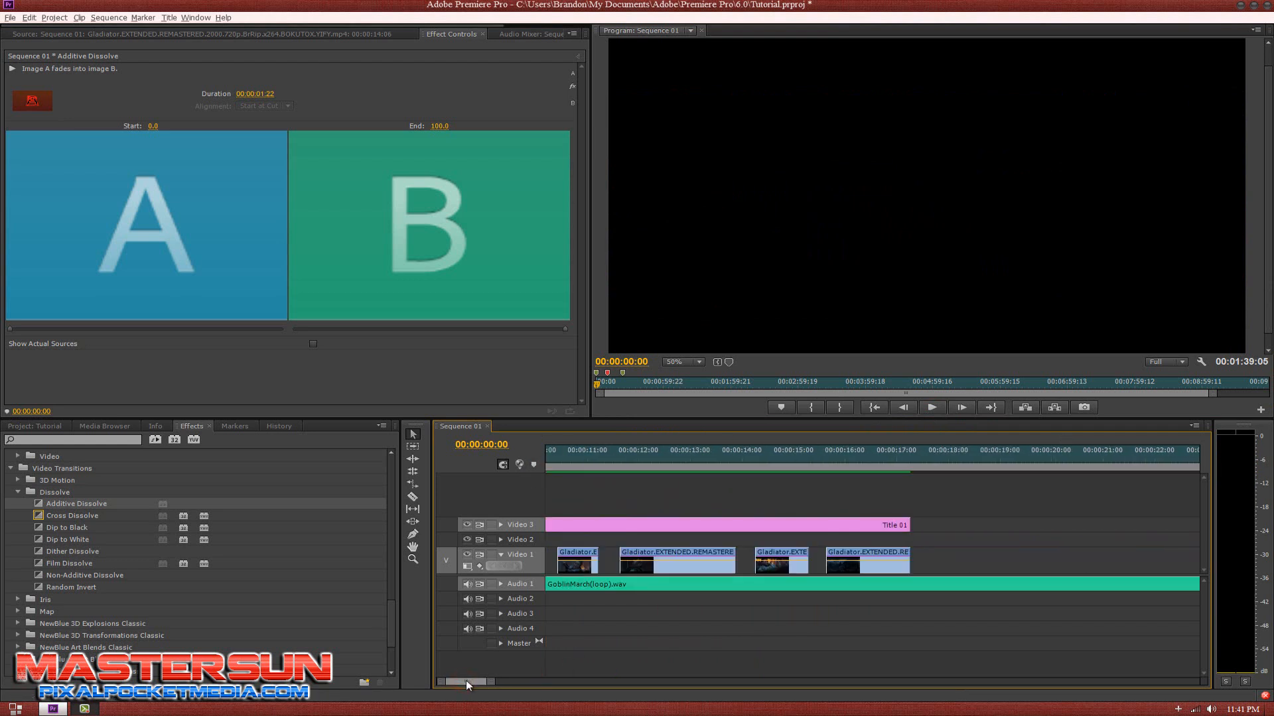
left_click(654, 457)
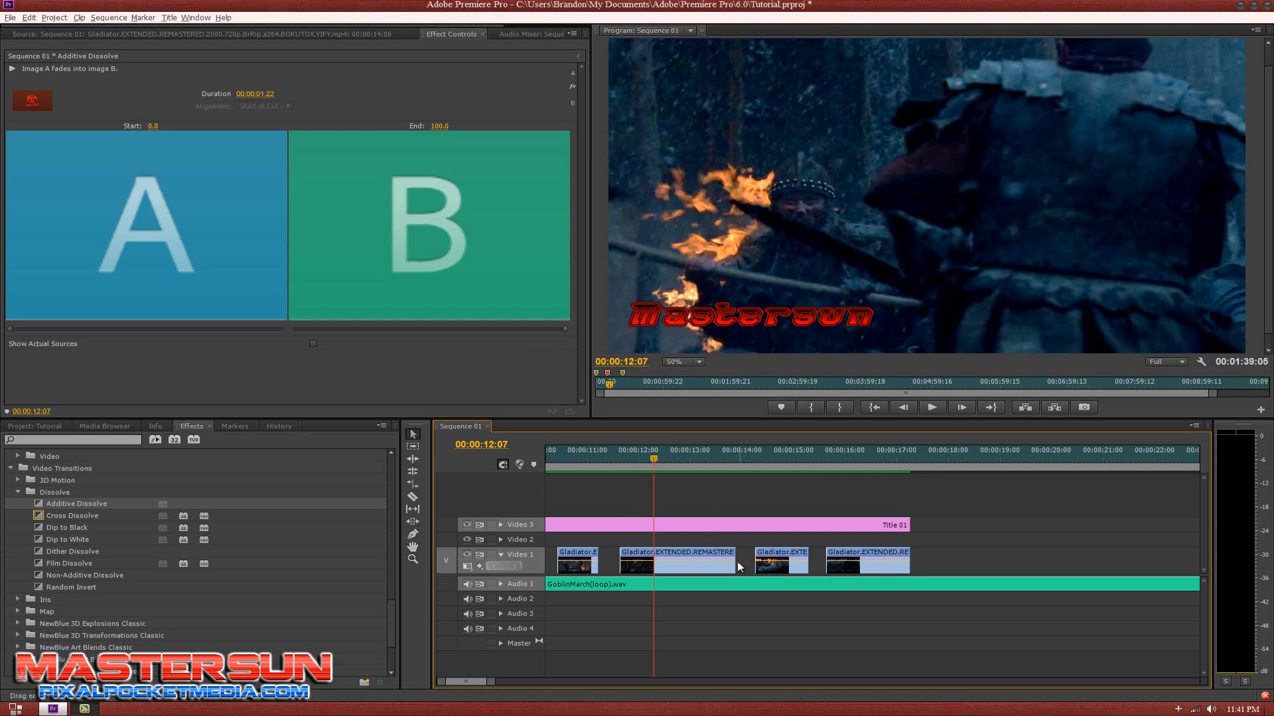
Step: Save the current project
left_click(11, 18)
left_click(36, 114)
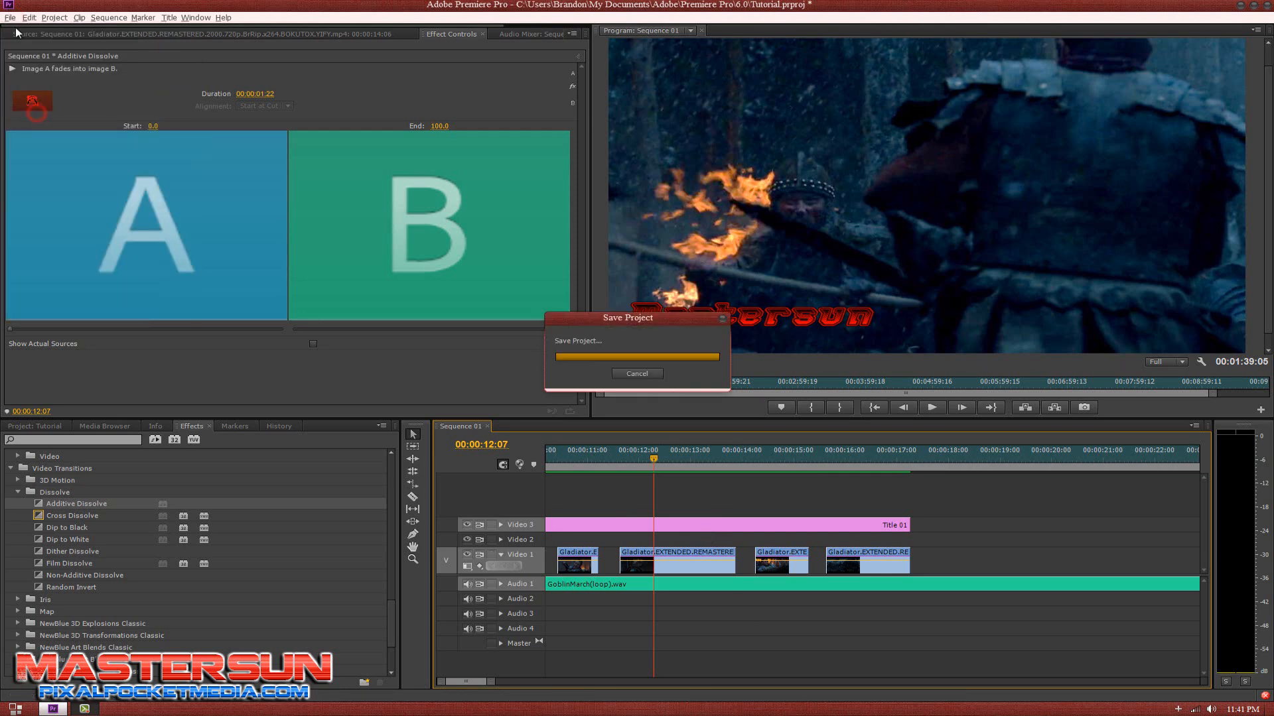
Step: Create a new project named Tutorial2, checking its scratch disk locations and keeping the default settings
left_click(11, 18)
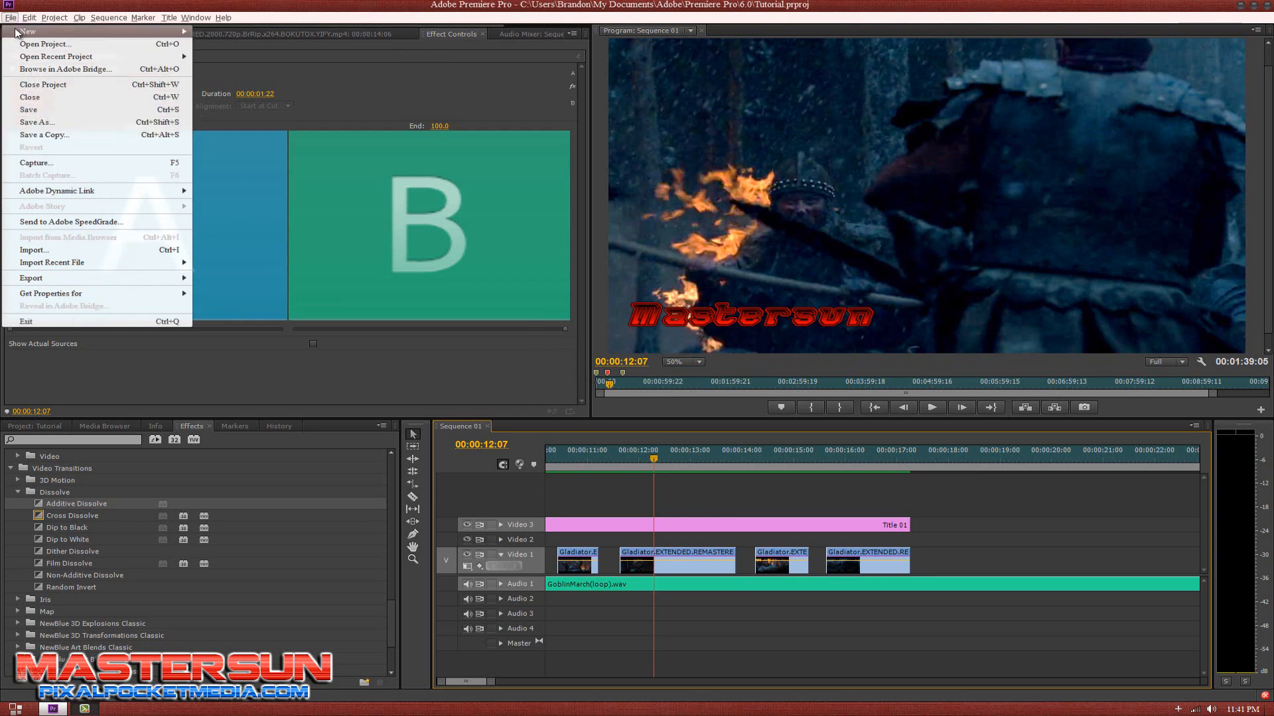
mouse_move(100, 32)
left_click(205, 30)
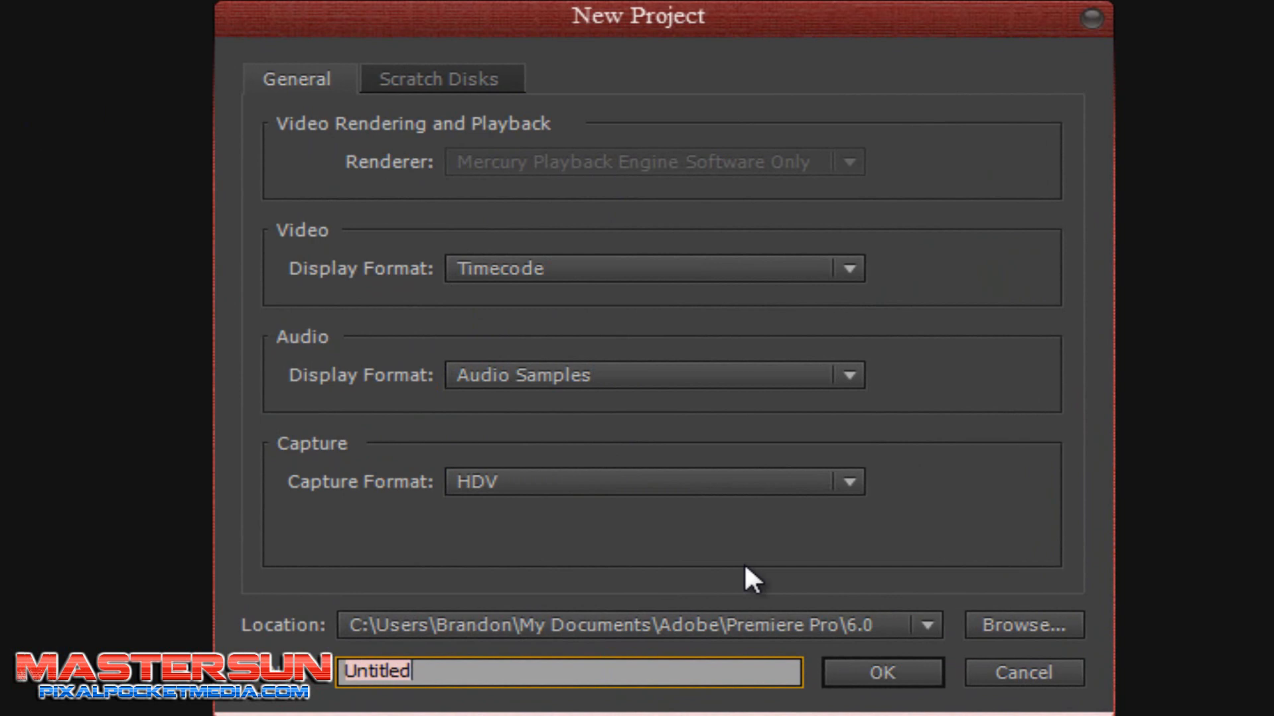
key("BackSpace")
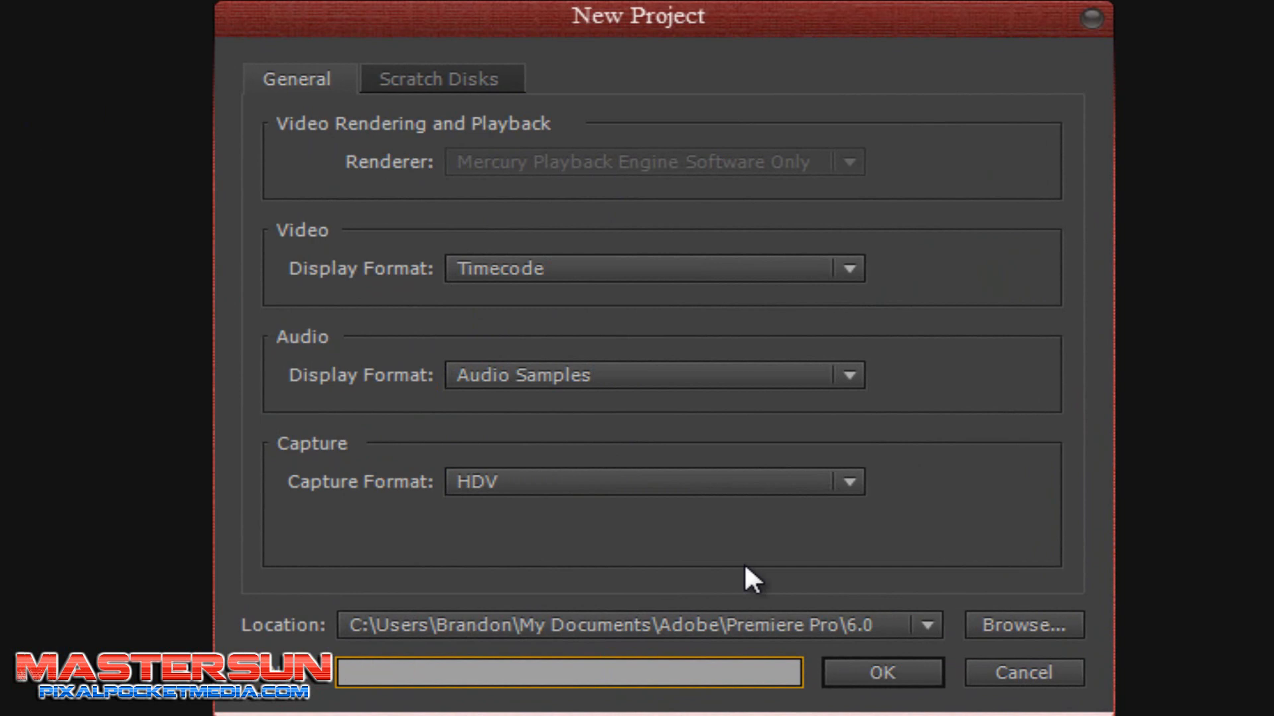
type("Tutorial2")
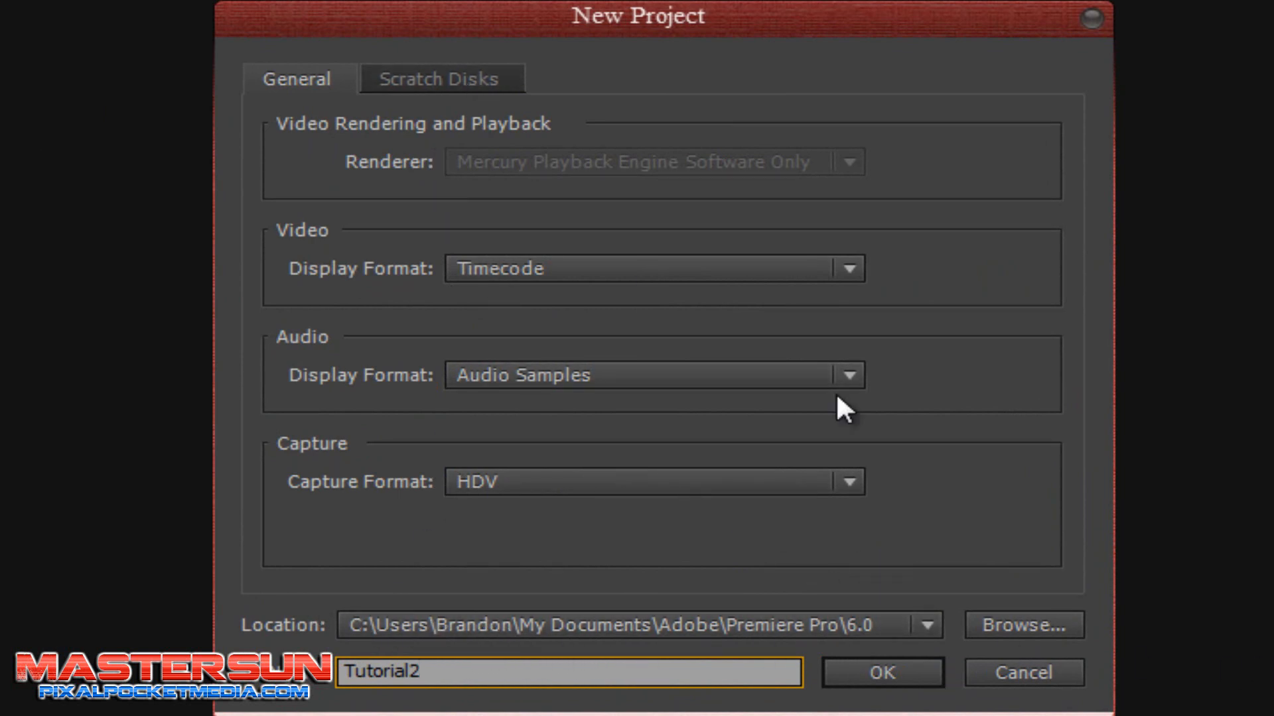
left_click(458, 78)
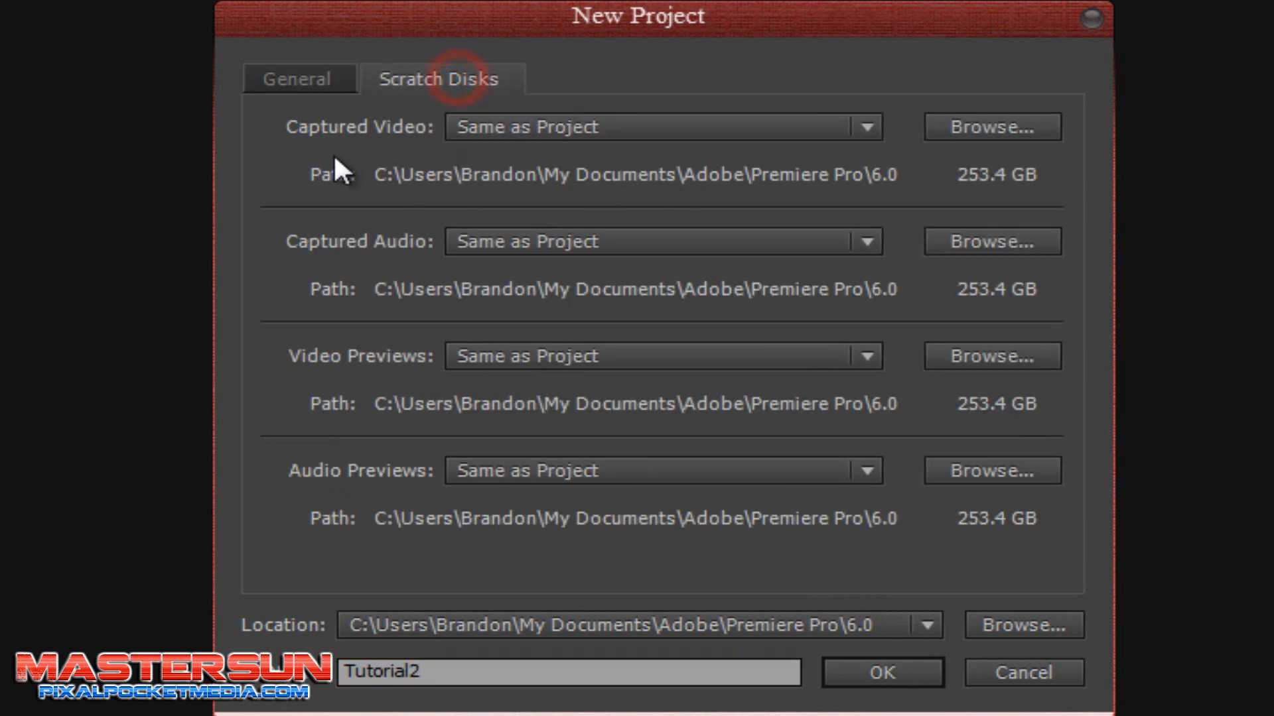
left_click(302, 79)
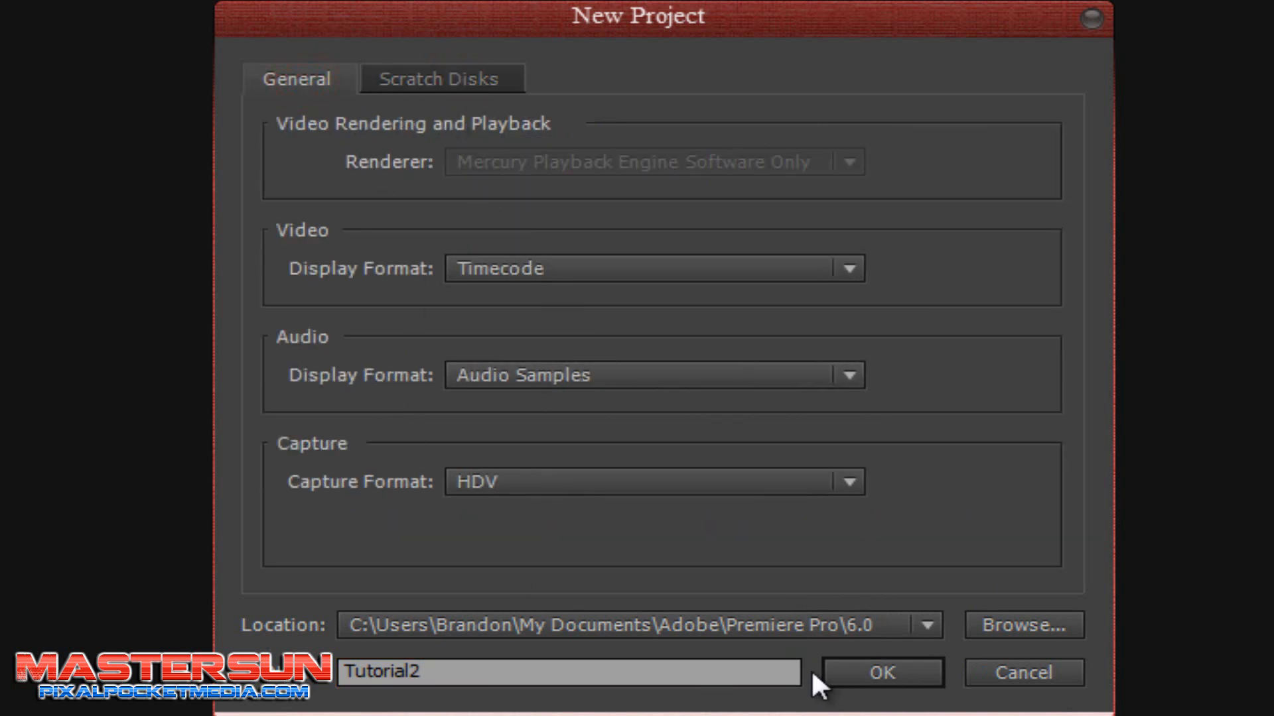
left_click(861, 670)
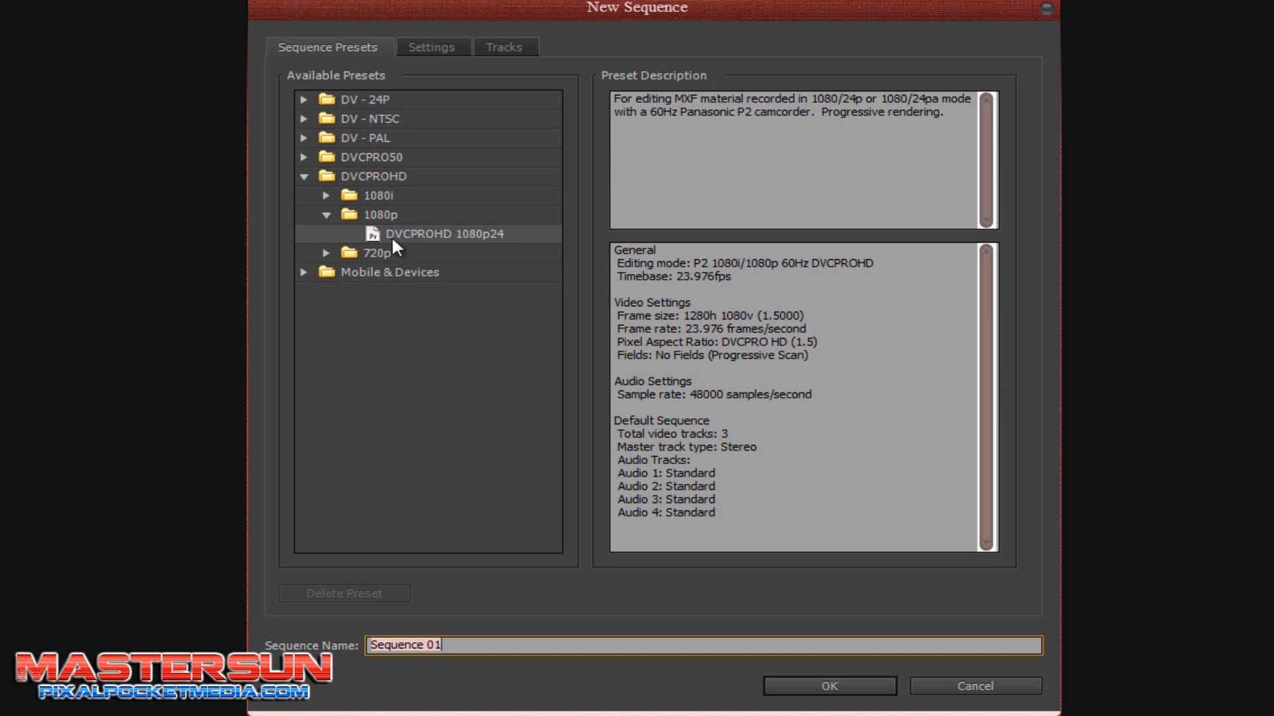
Step: Create the new sequence from the DVCPROHD 1080p24 preset, keeping the name Sequence 01
left_click(426, 234)
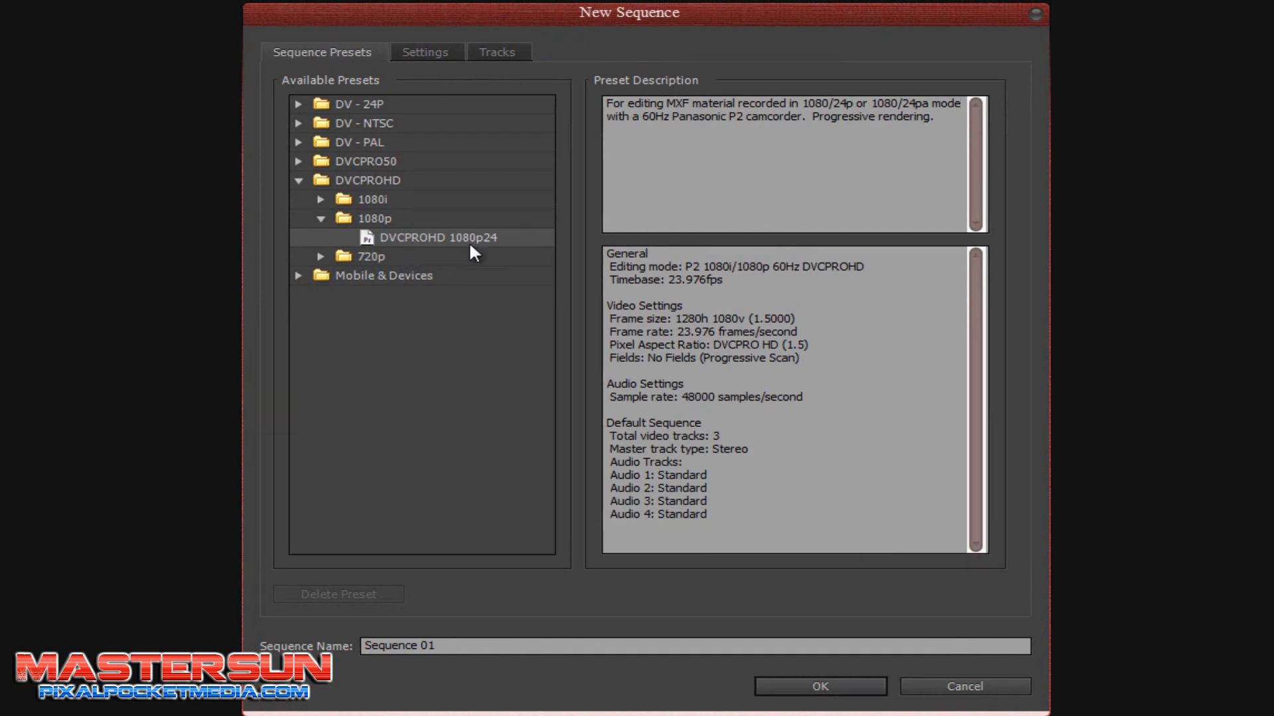
left_click(823, 685)
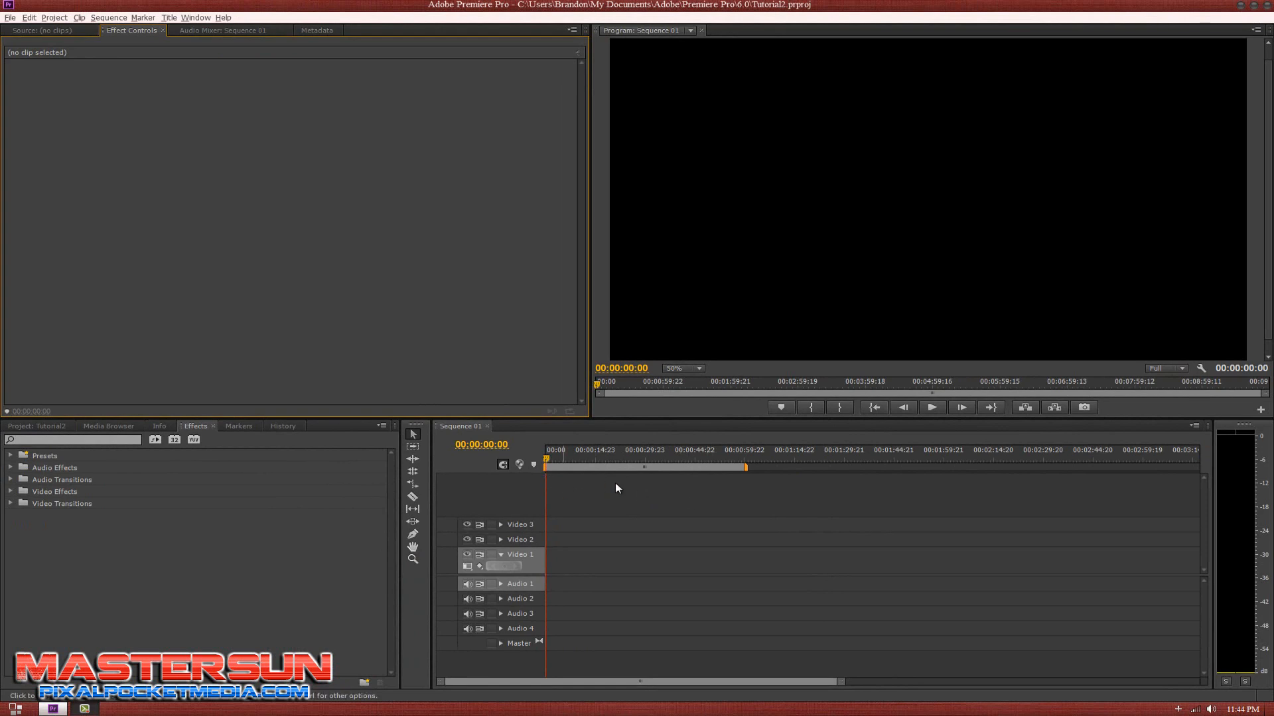
Step: Look through the empty Source, Metadata, Audio Mixer and Effect Controls views, ending on the Source view
left_click(41, 31)
left_click(325, 33)
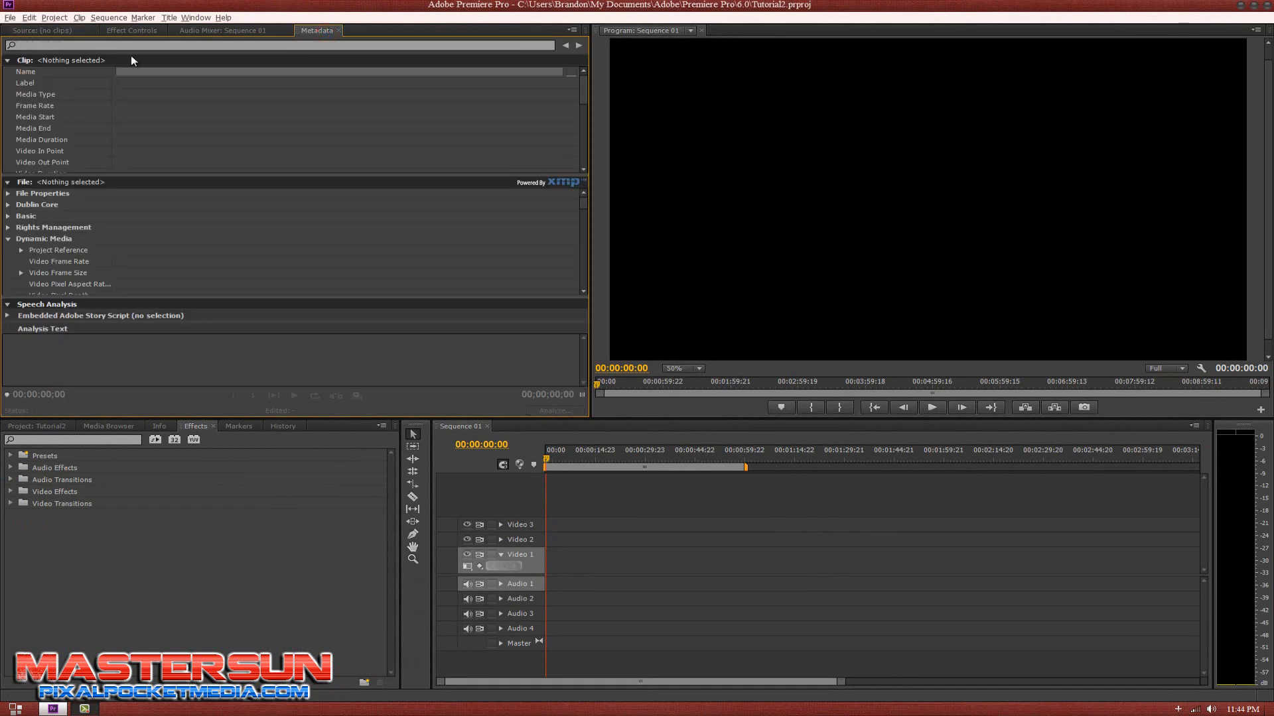
left_click(229, 31)
left_click(118, 30)
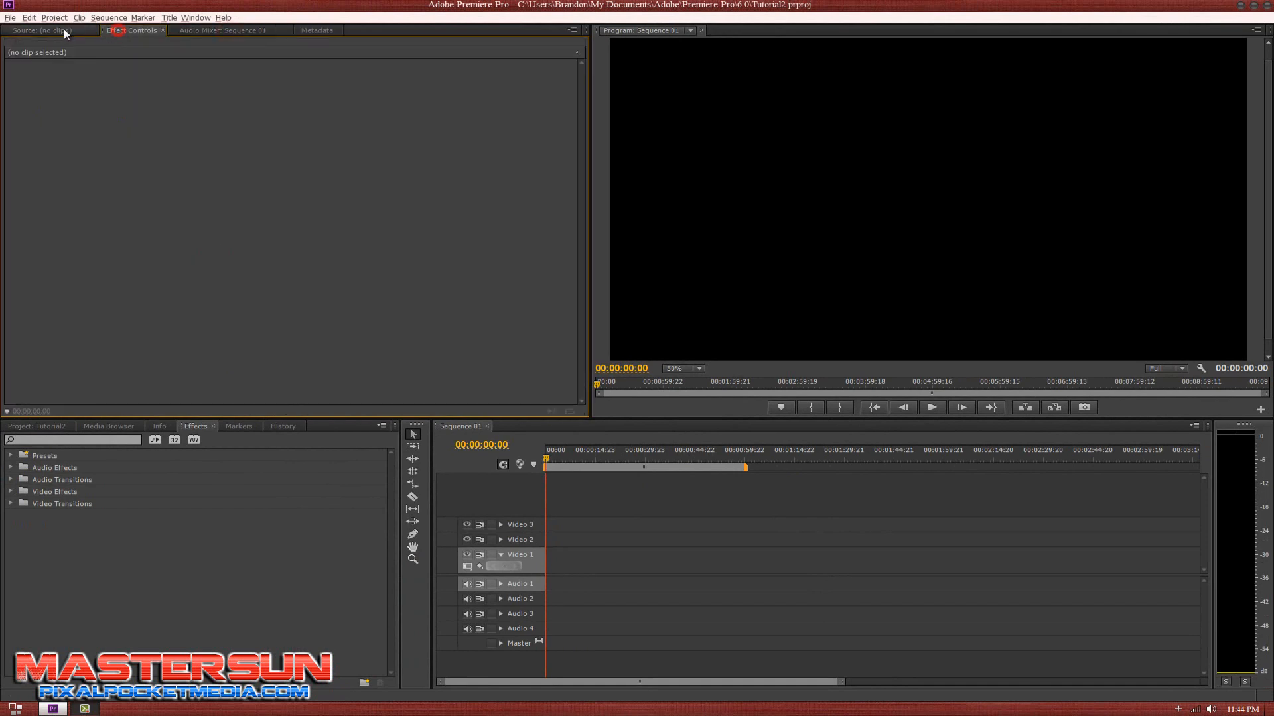
left_click(64, 30)
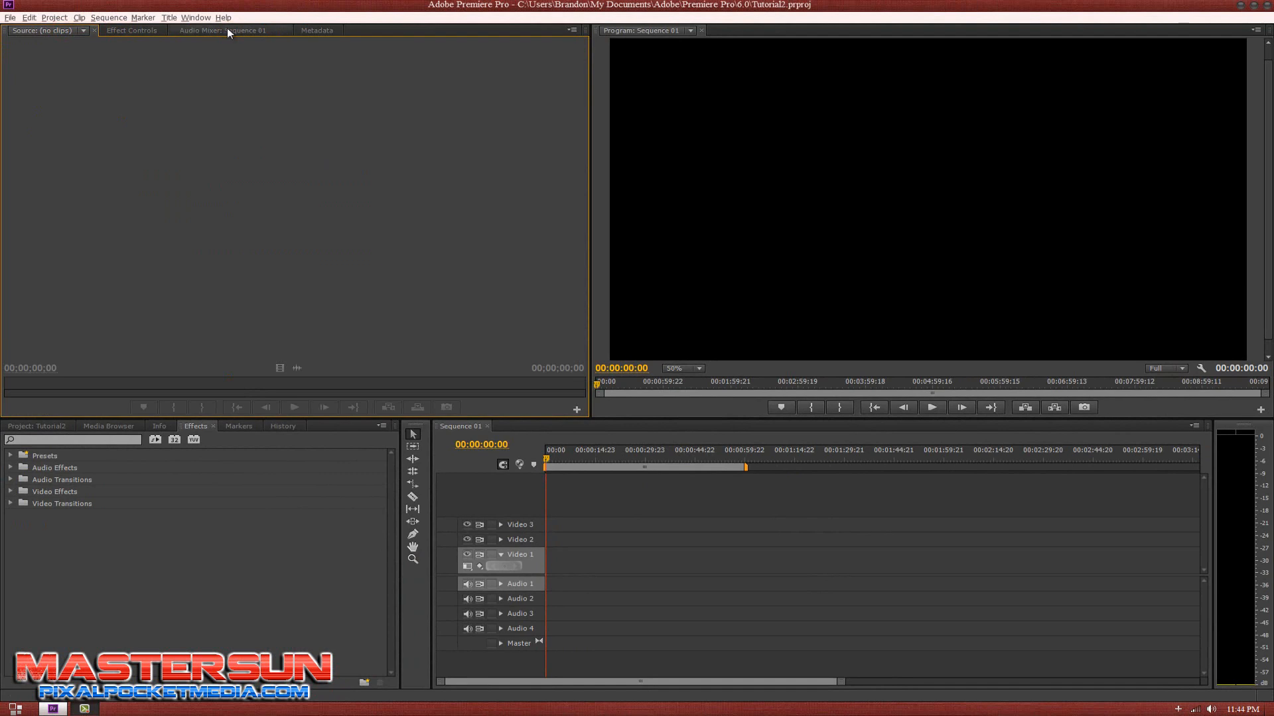
left_click(305, 30)
left_click(68, 30)
Step: Import the Gladiator MP4 from the Gladiator-Extended Version folder inside Movies on the MY PASSPORT (G:) drive
left_click(11, 17)
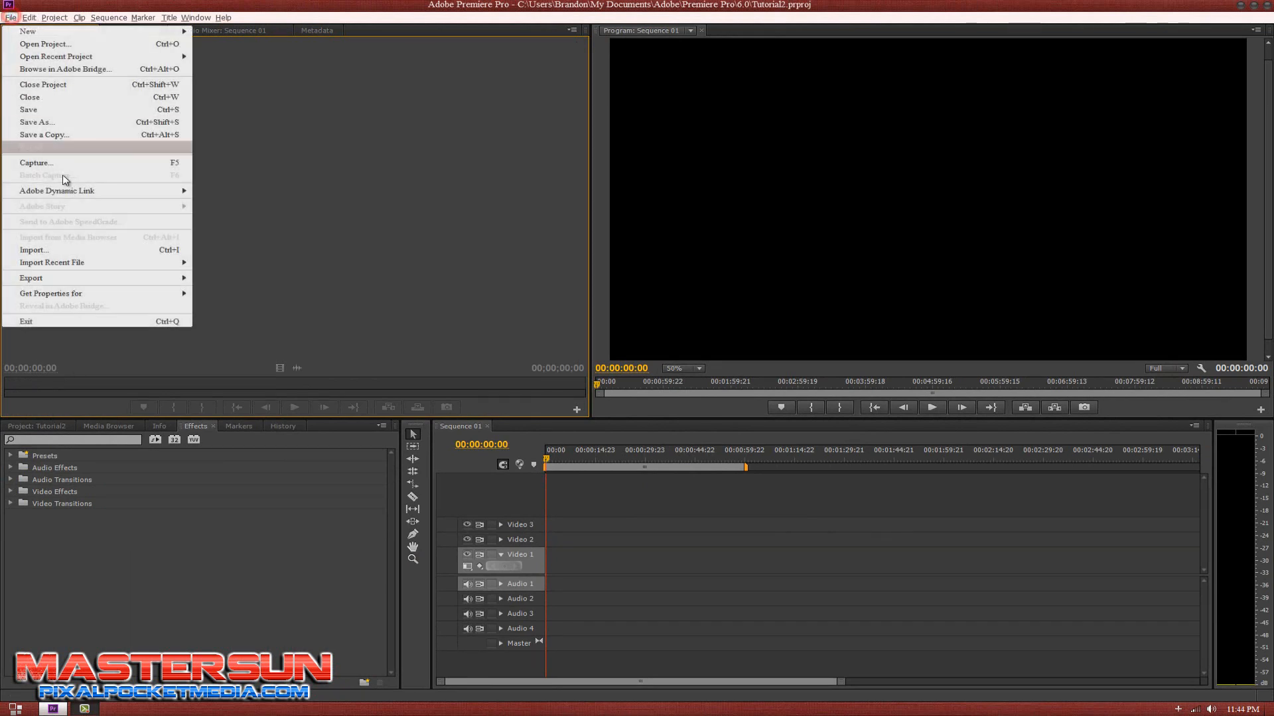
left_click(84, 249)
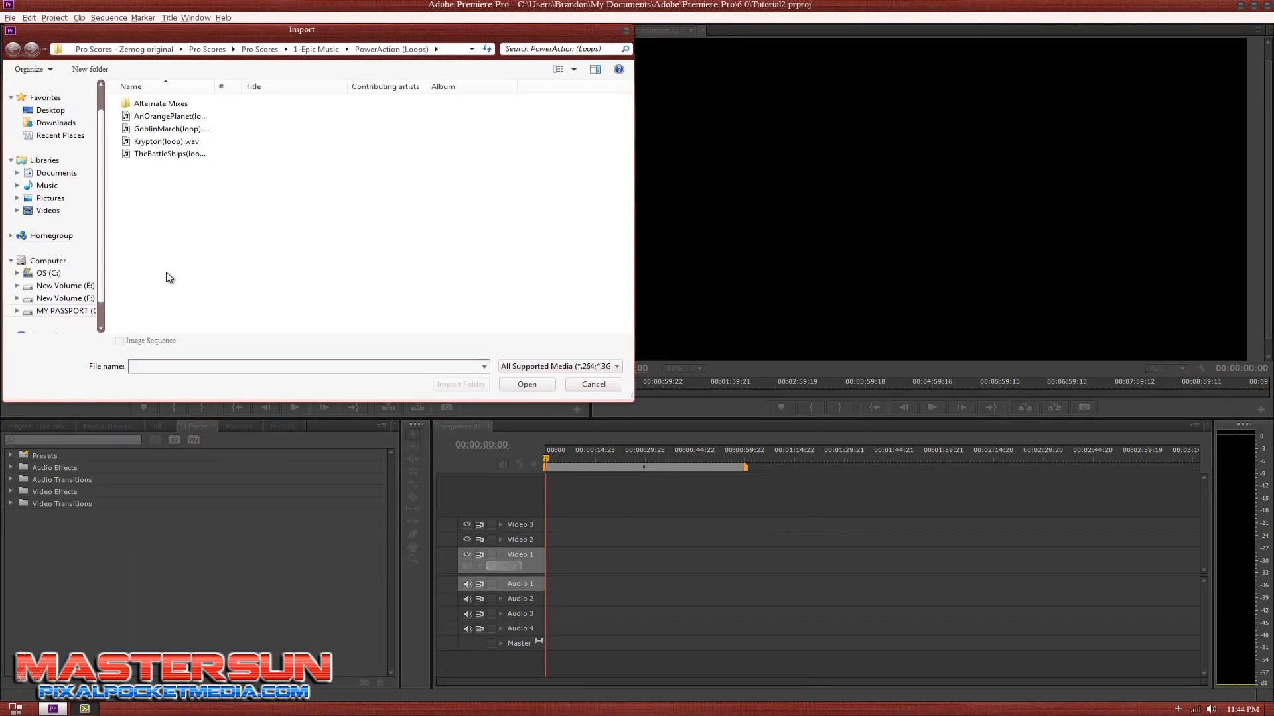
left_click(74, 310)
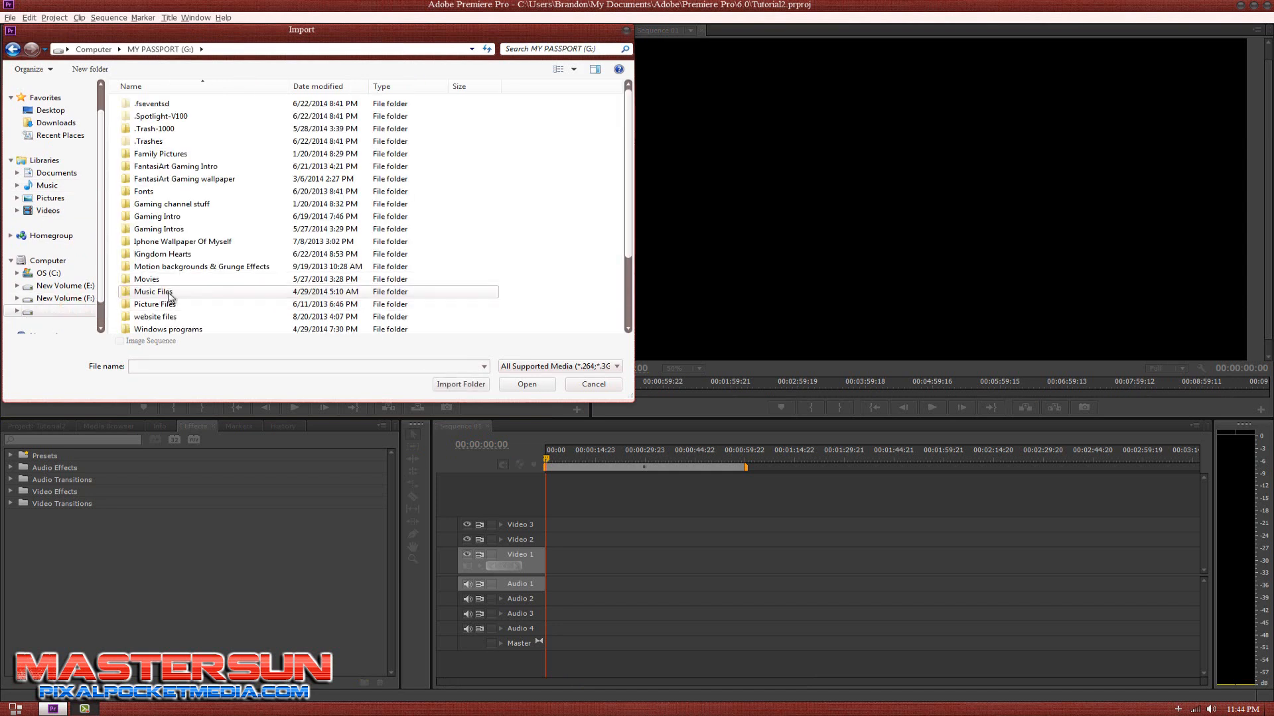
double_click(166, 279)
left_click(151, 104)
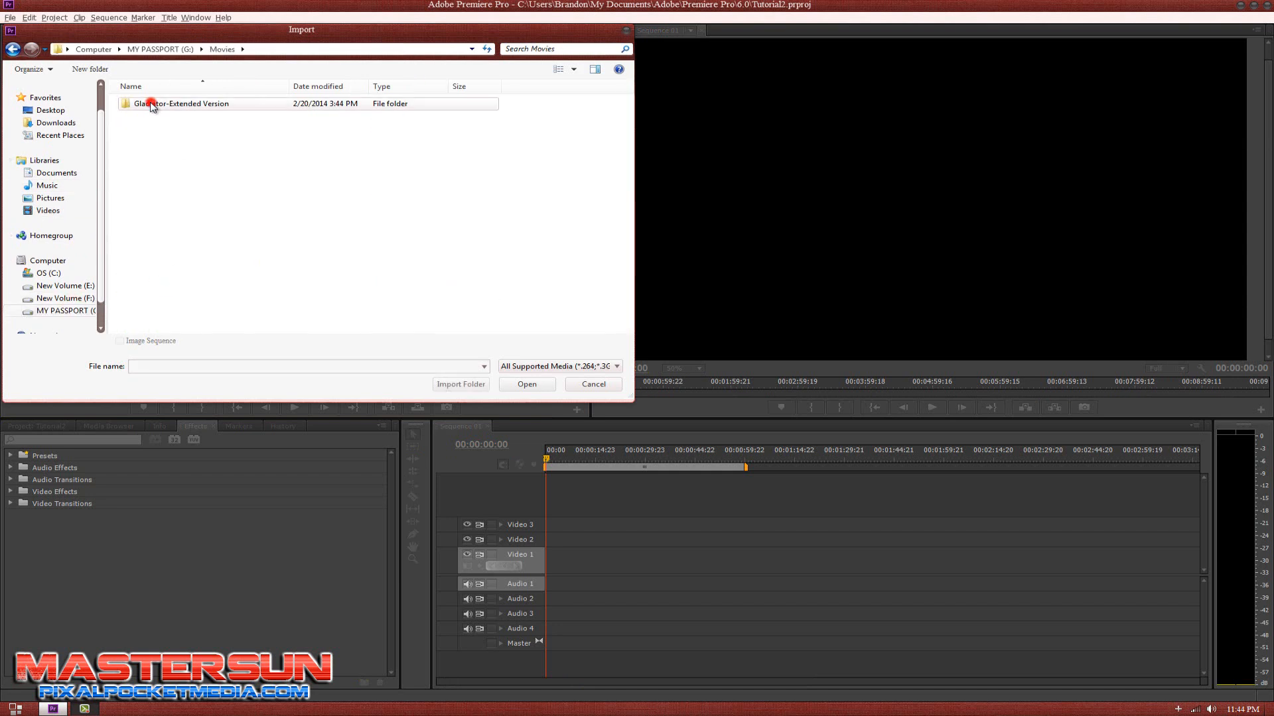
double_click(151, 104)
left_click(152, 109)
left_click(524, 385)
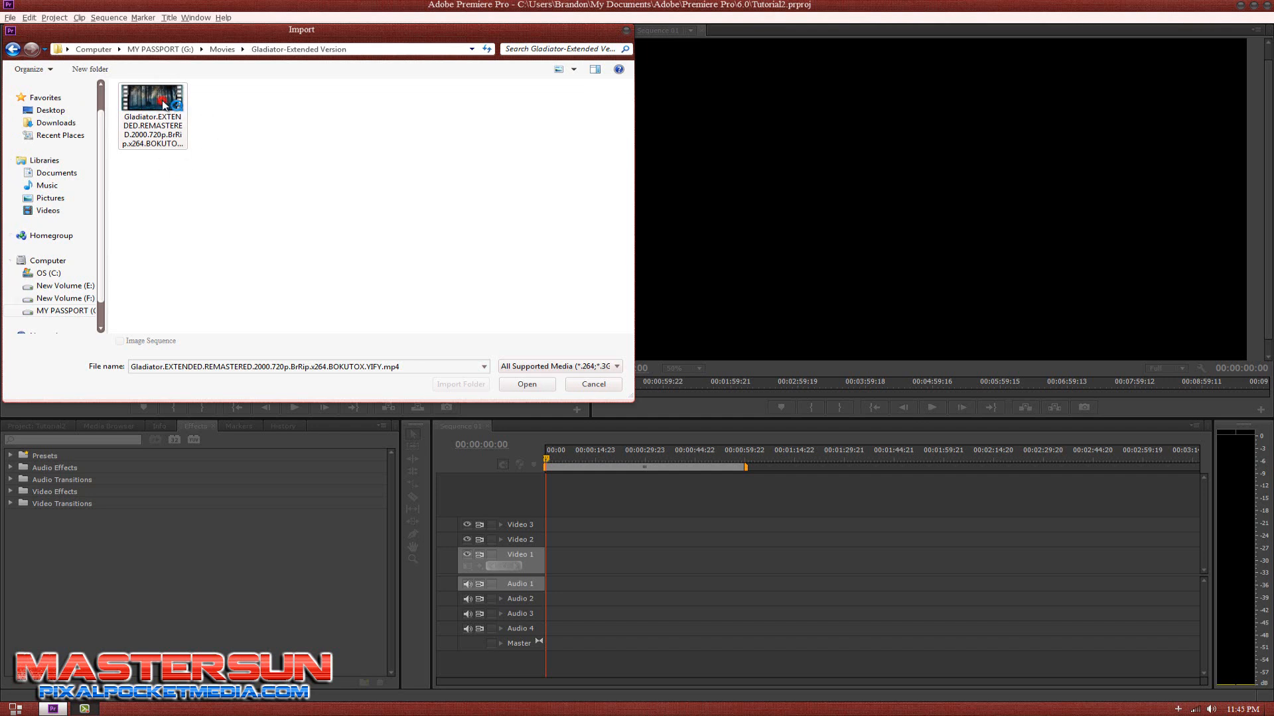
left_click(518, 388)
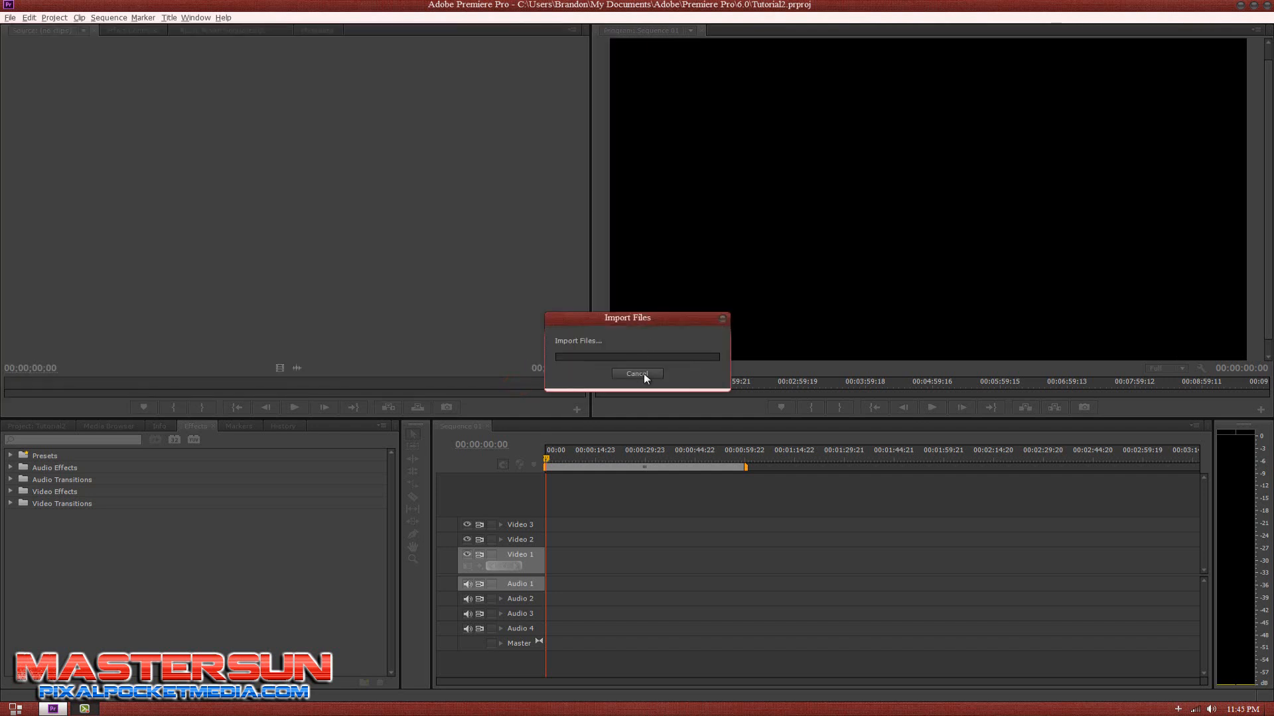
Step: Place the imported Gladiator clip at the start of Video 1 and Audio 1, keeping the existing sequence settings
left_click(60, 429)
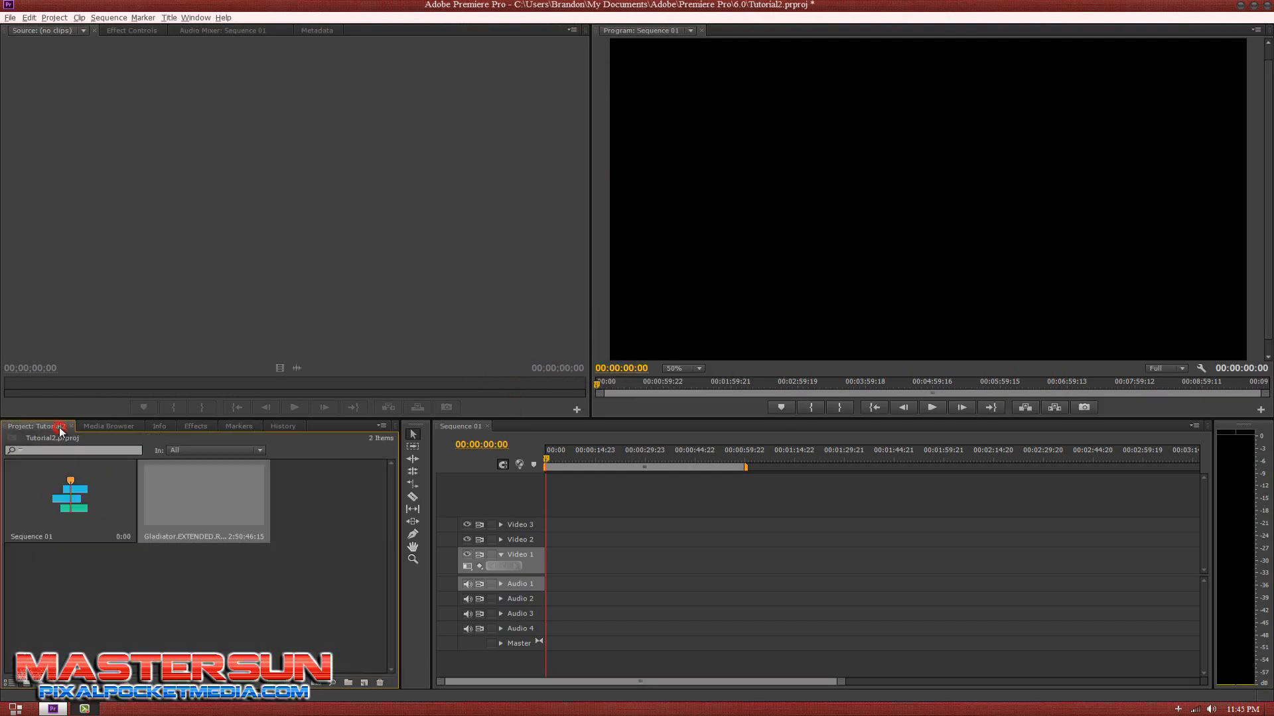
left_click(154, 491)
left_click_drag(153, 491, 543, 542)
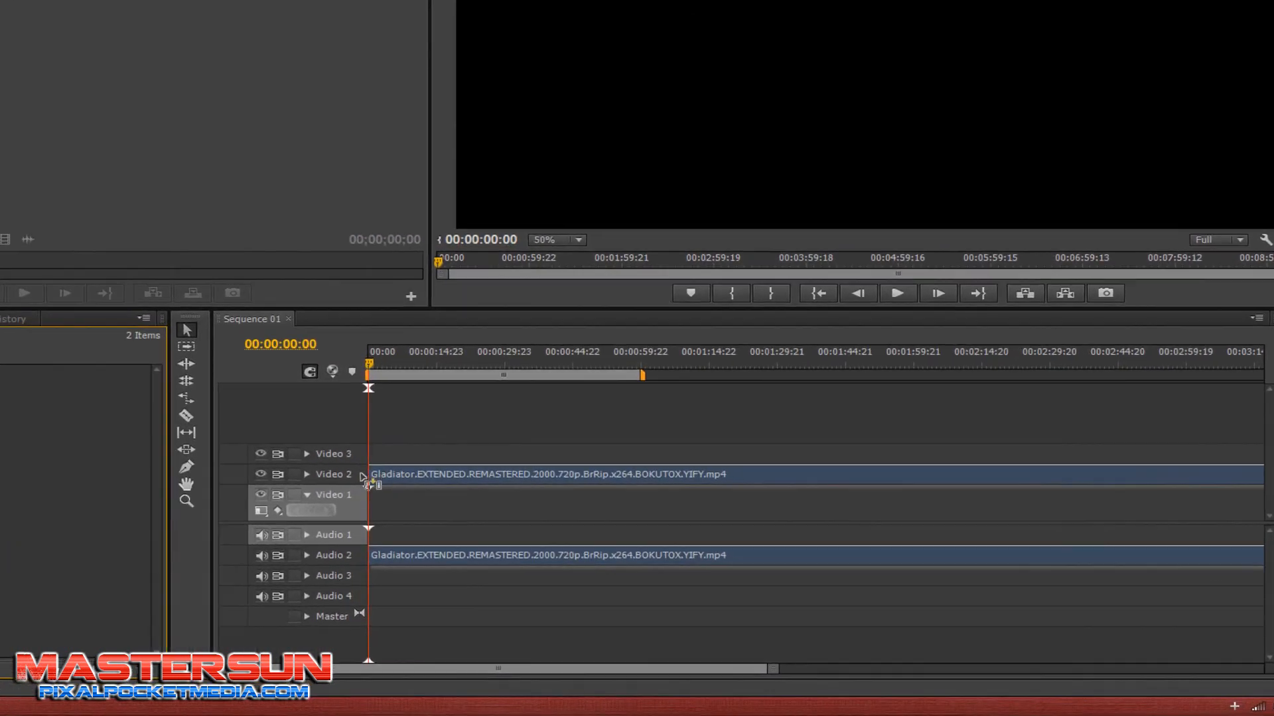
left_click_drag(364, 478, 370, 513)
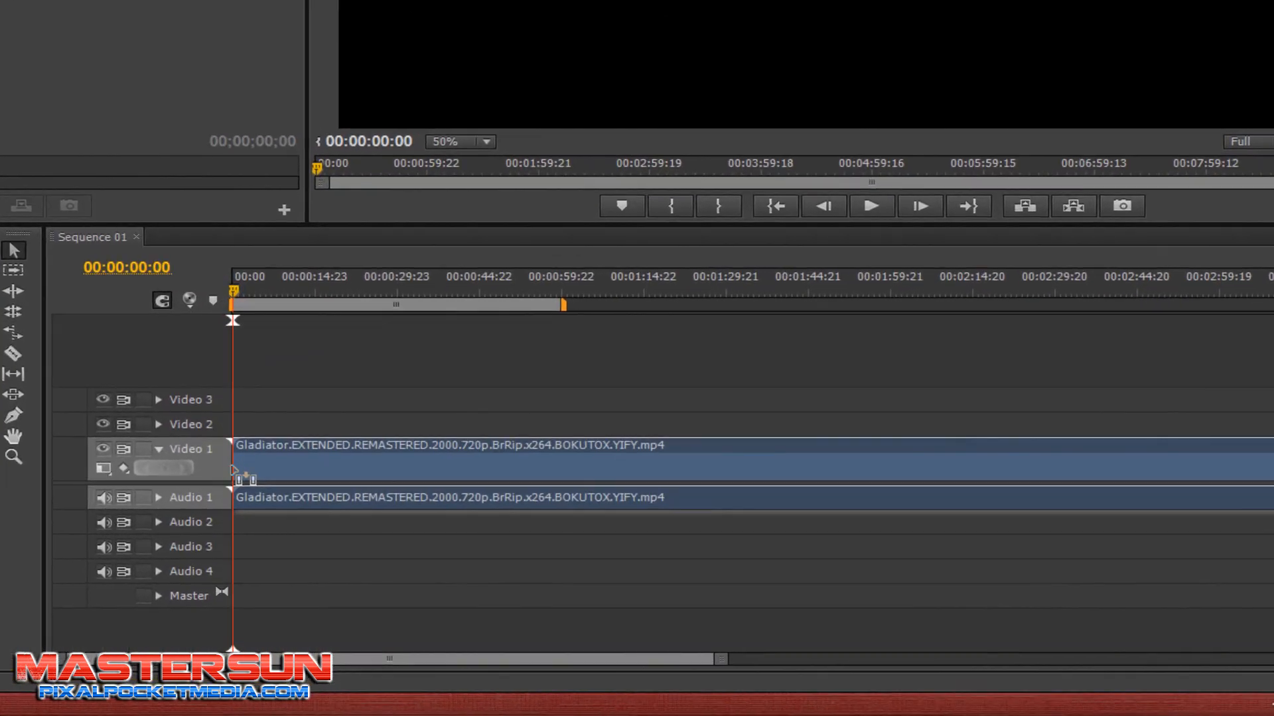
left_click_drag(234, 471, 234, 473)
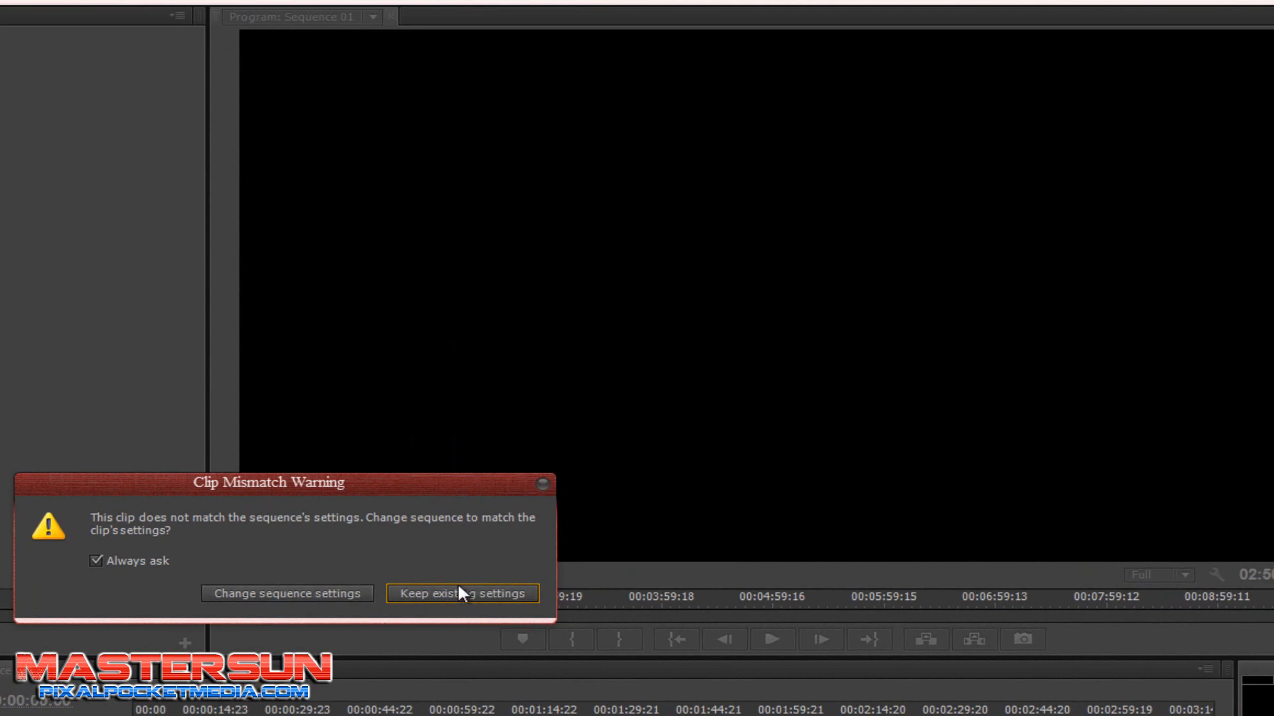
left_click(460, 592)
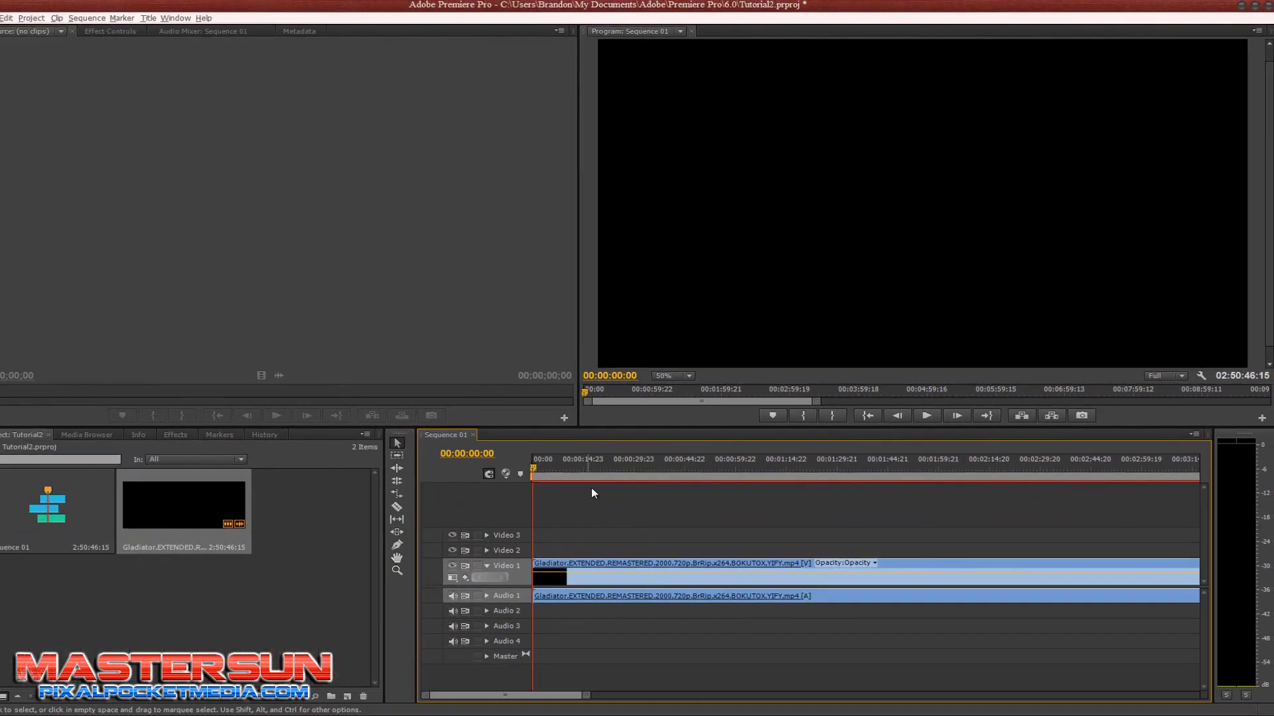
Step: Sample frames of the Gladiator clip at several points within roughly its first 14 minutes
left_click(593, 460)
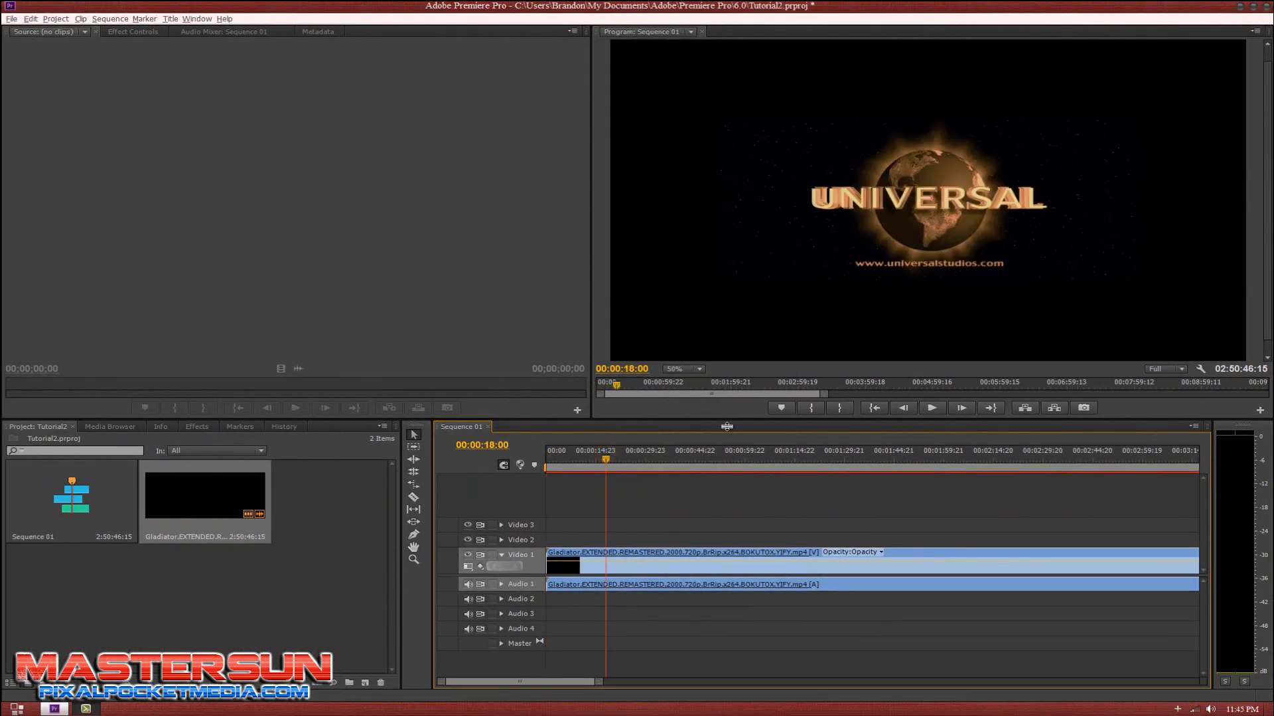
left_click_drag(748, 454, 793, 454)
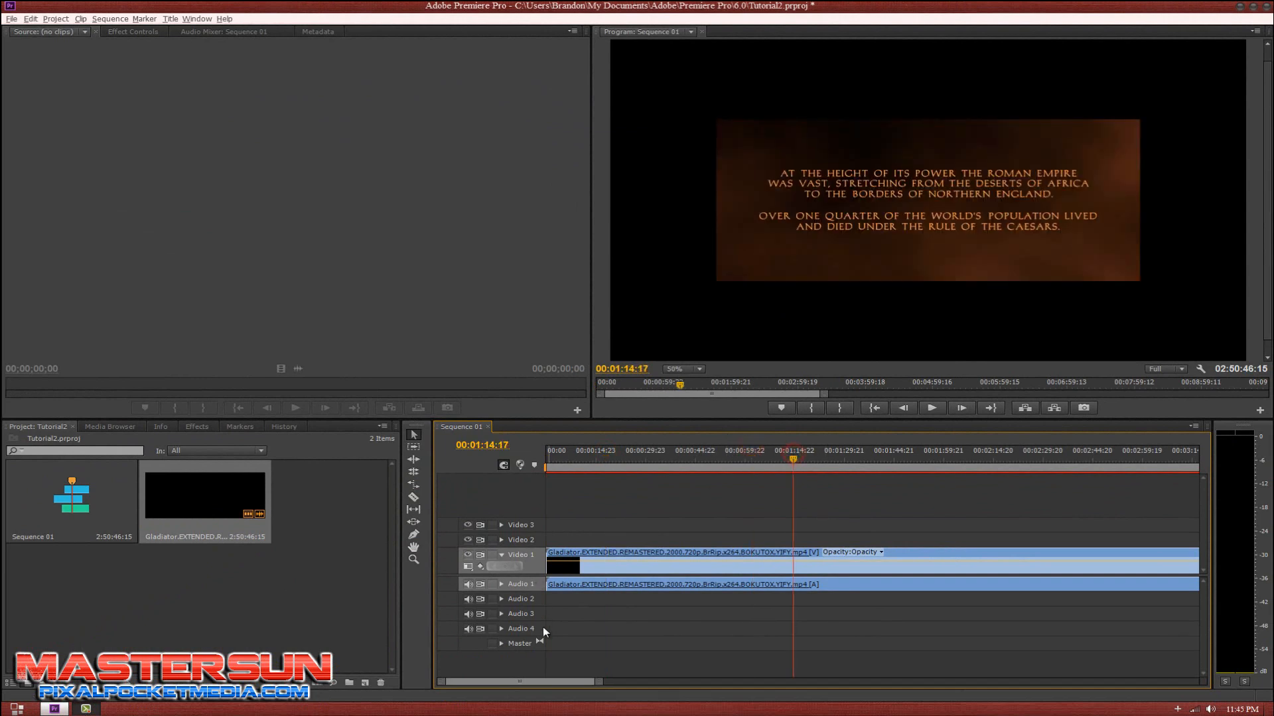
left_click_drag(579, 679, 623, 671)
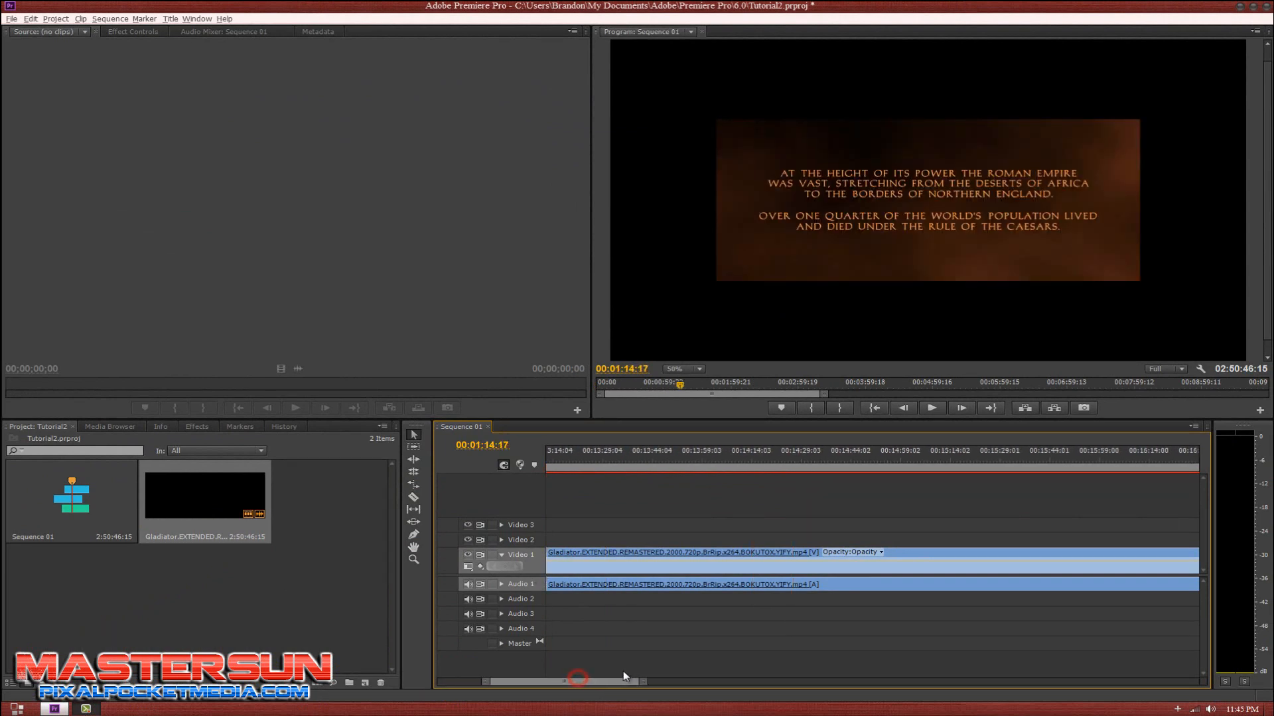
left_click(686, 461)
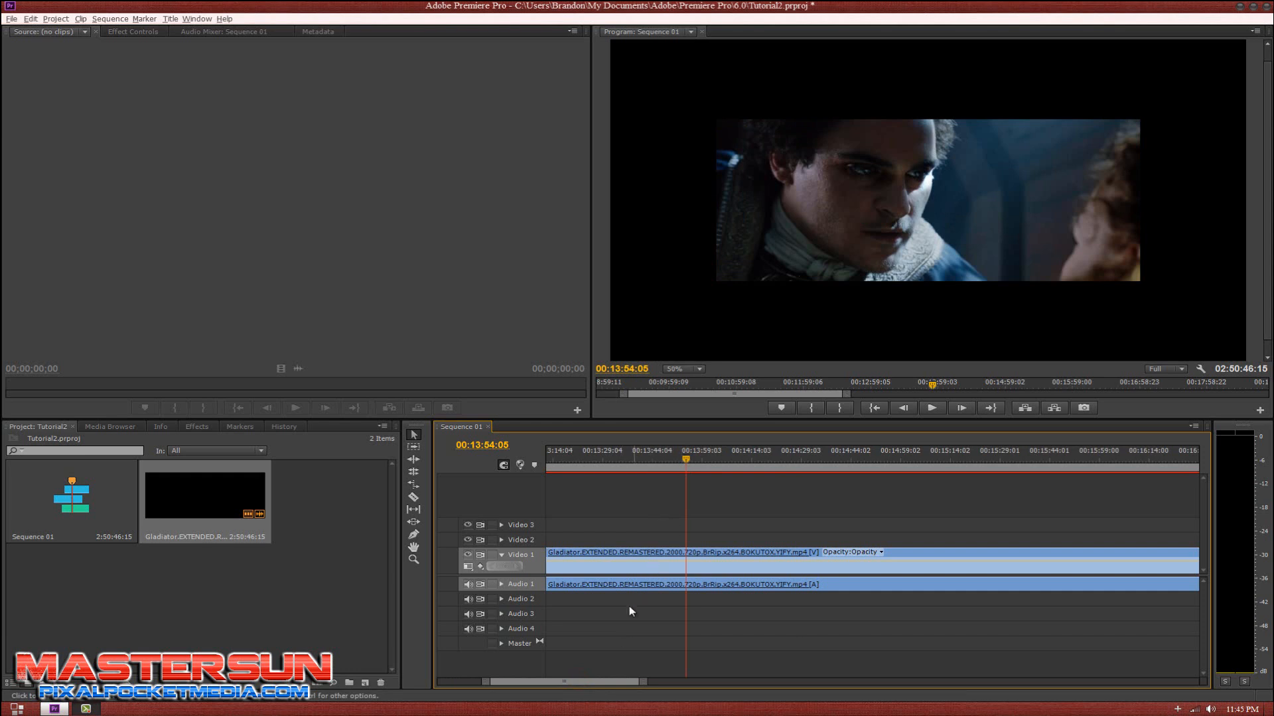
left_click_drag(616, 681, 608, 680)
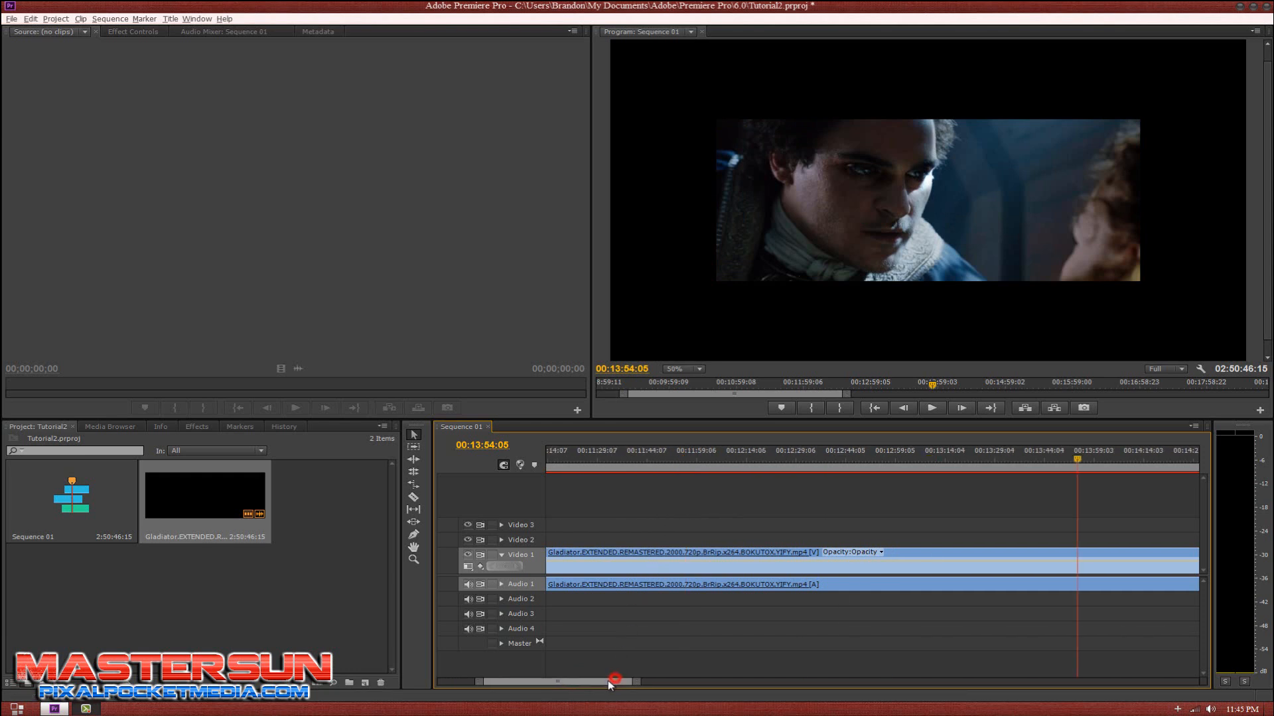
left_click(632, 458)
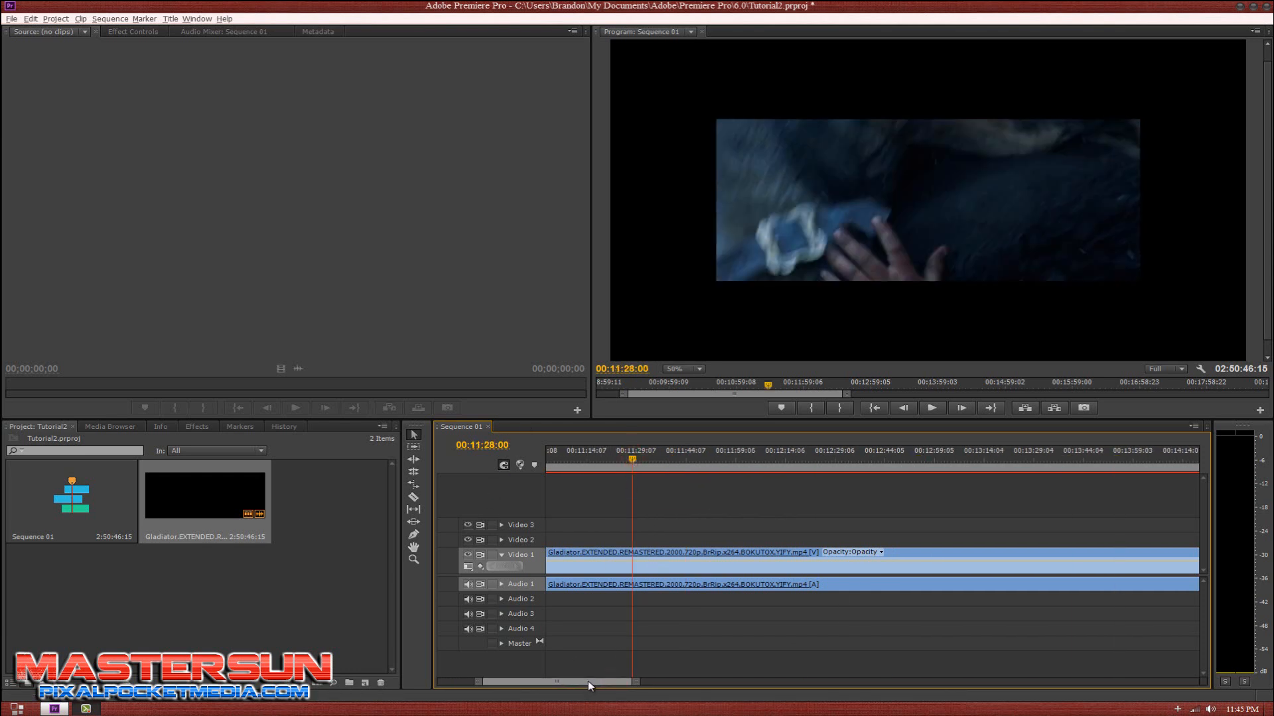
left_click_drag(588, 681, 578, 671)
left_click(628, 460)
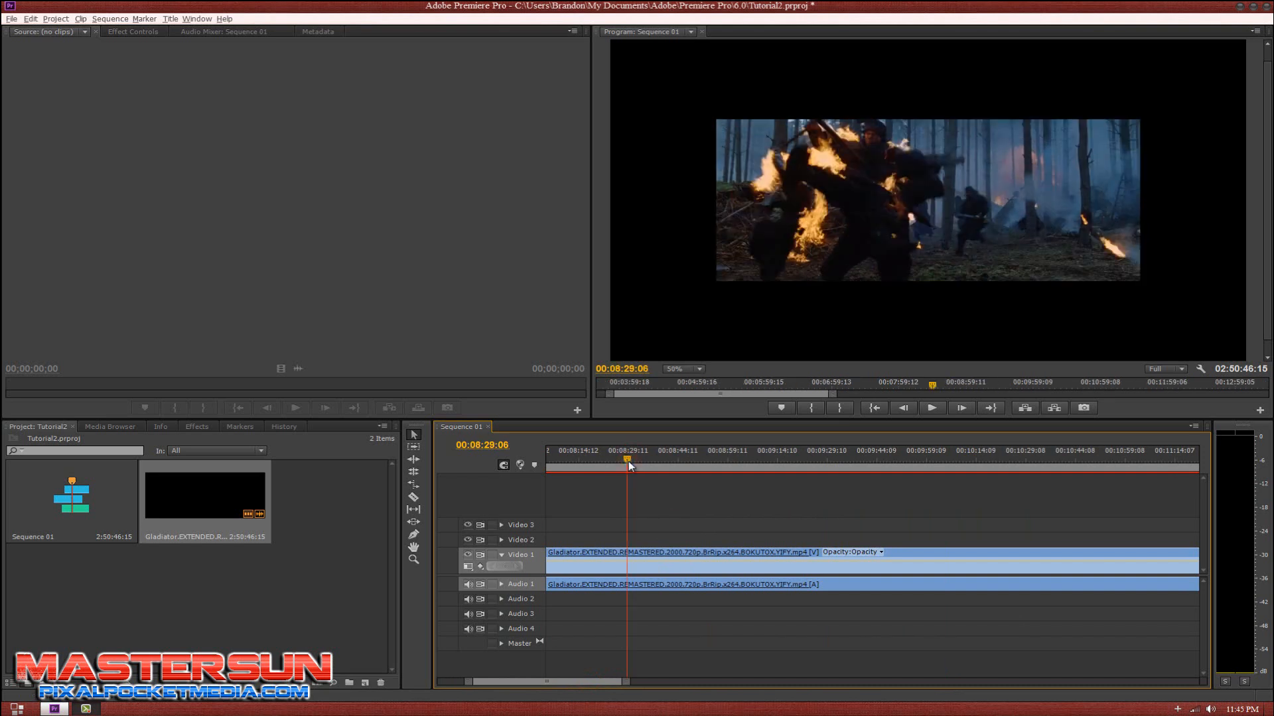
left_click(617, 459)
left_click(643, 458)
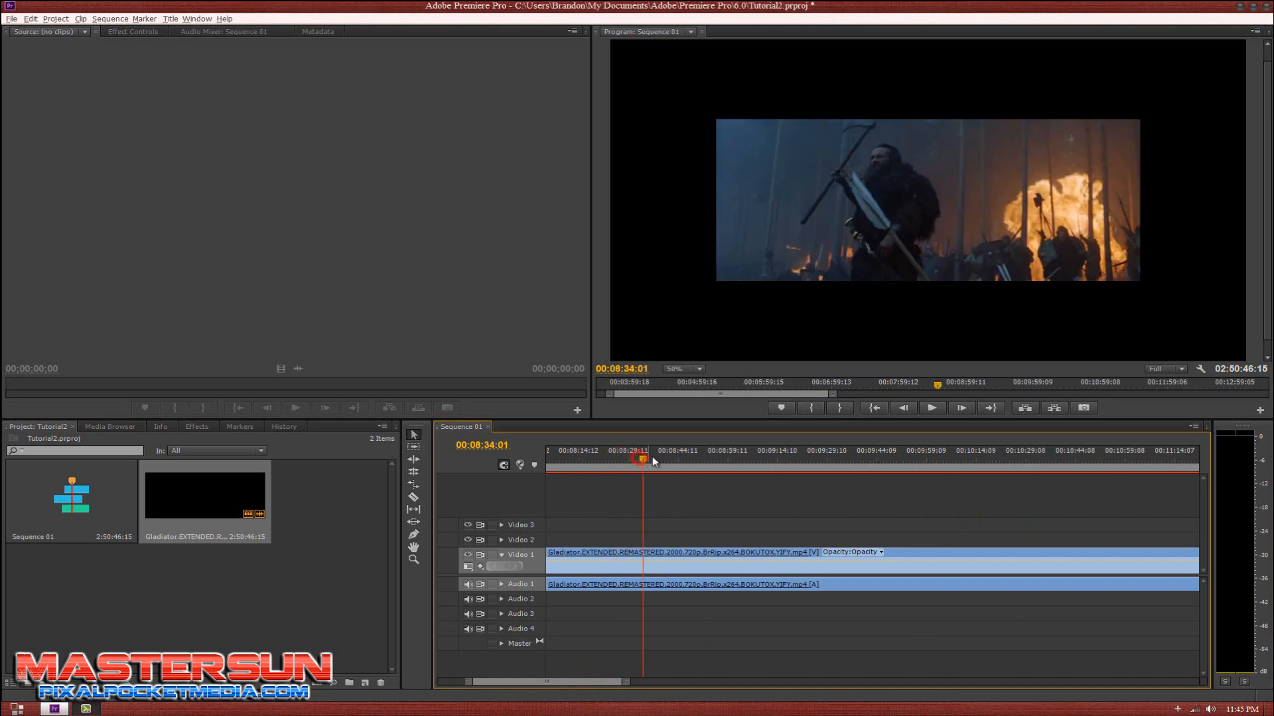
Step: Find the close-up of the man in the fur collar and park the playhead on it at 00:07:11:19
left_click_drag(580, 682, 574, 646)
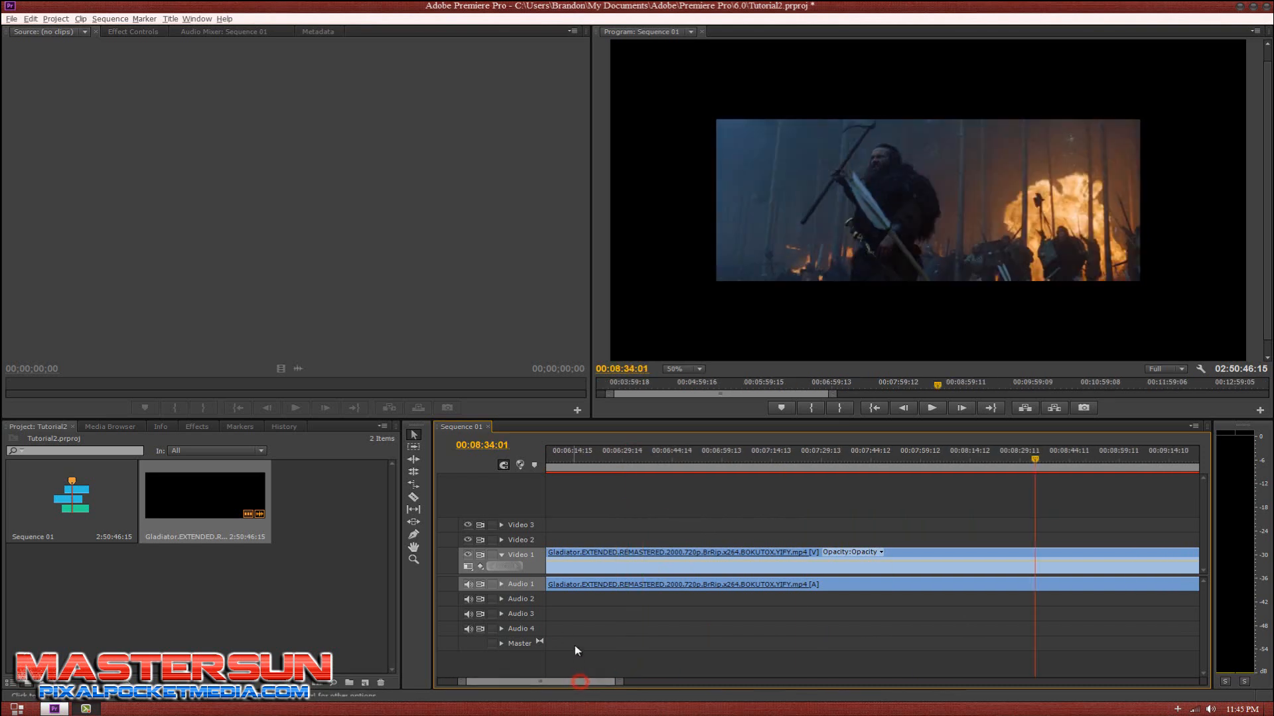
left_click(620, 461)
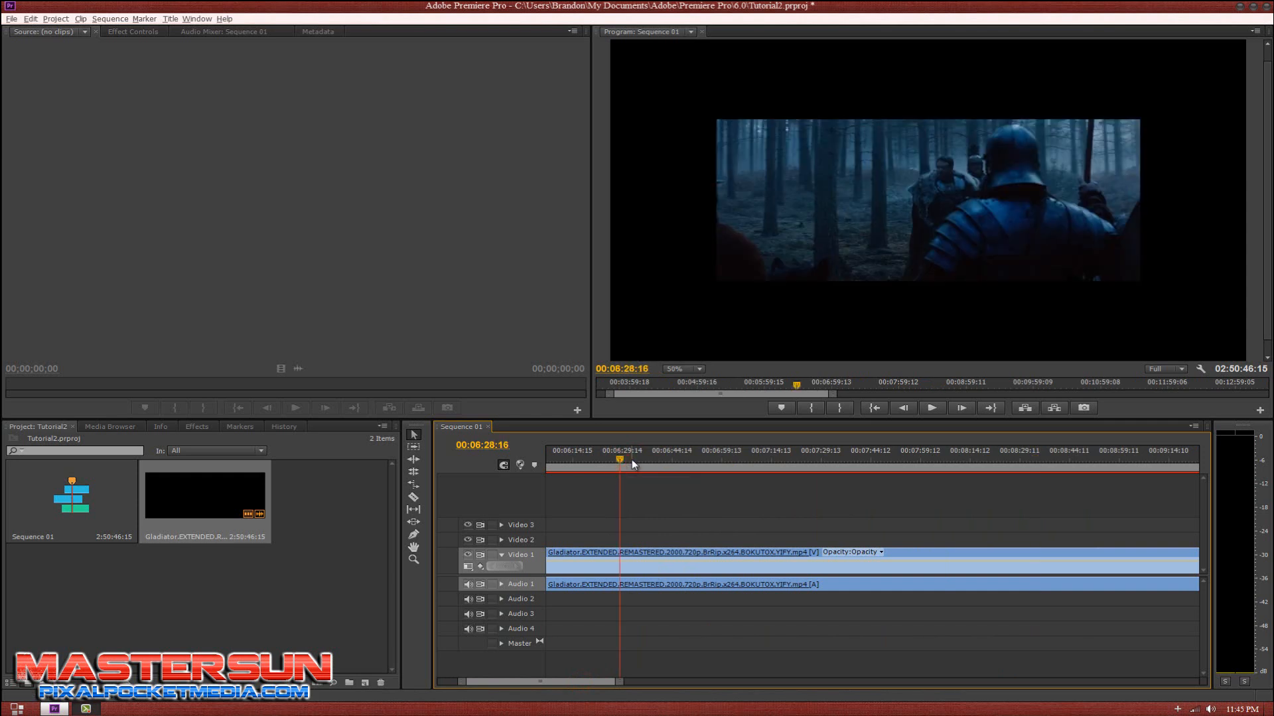
left_click(677, 458)
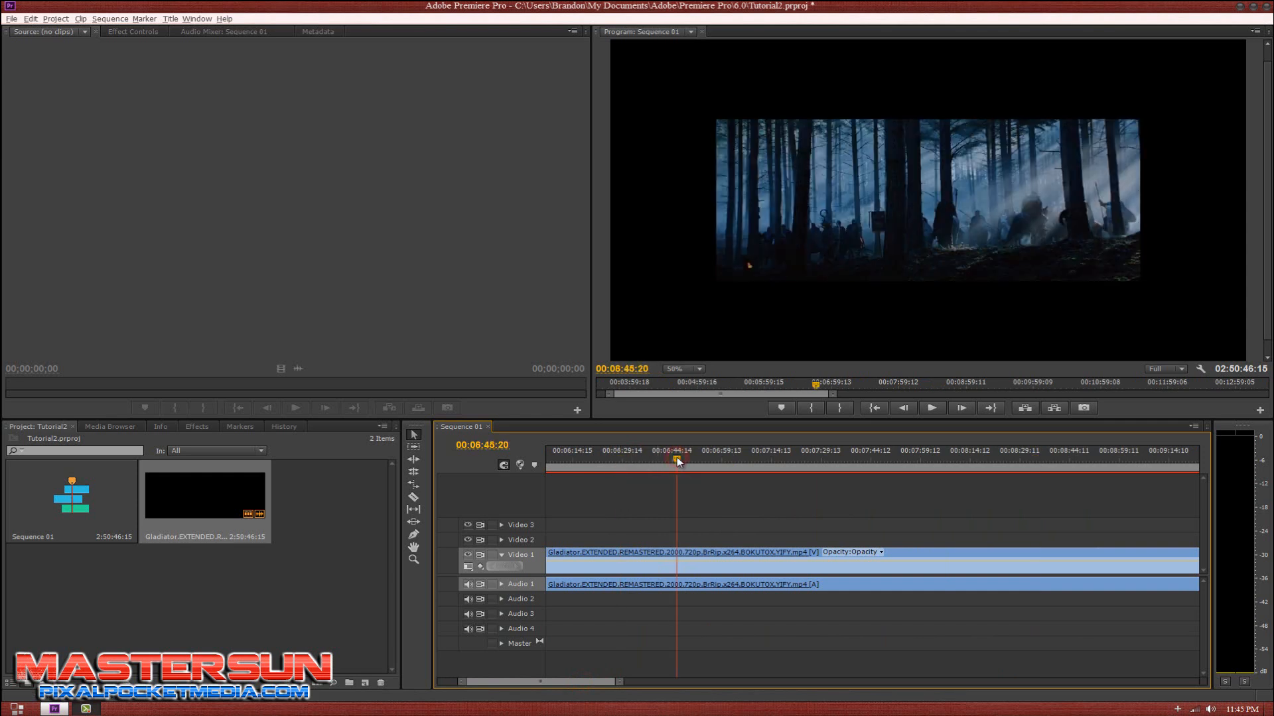
left_click_drag(677, 458, 762, 458)
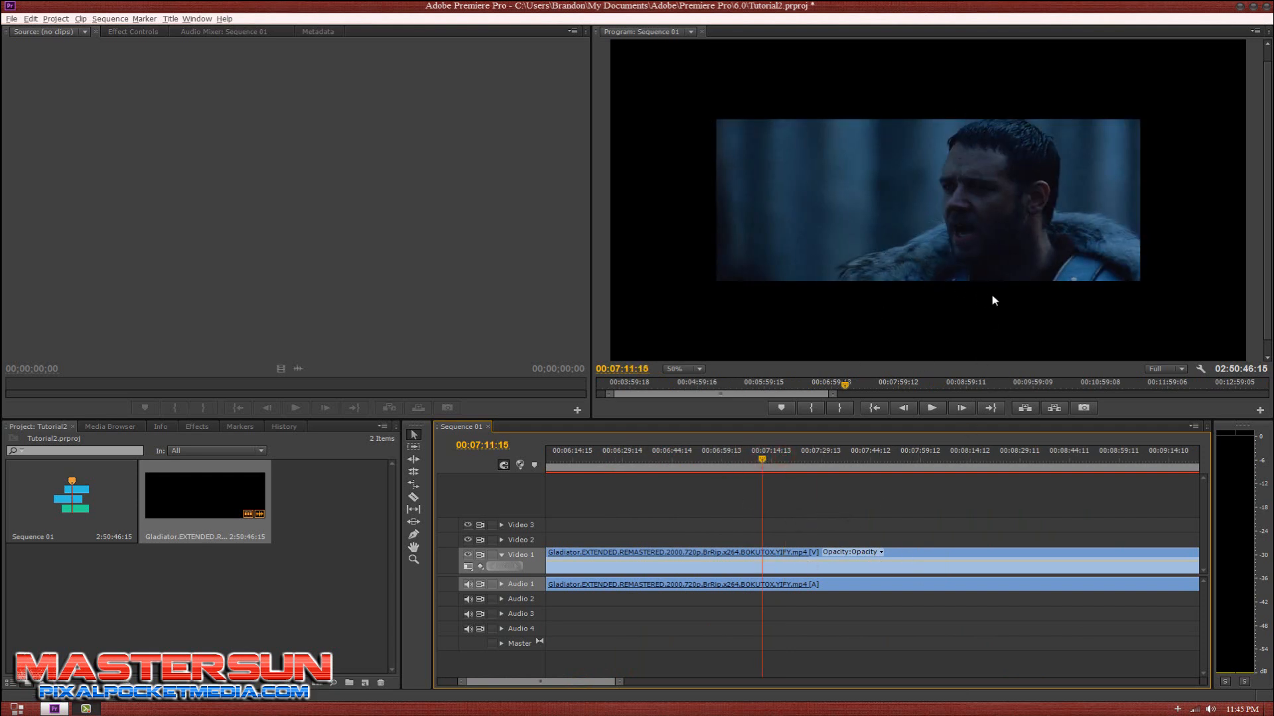
left_click(771, 457)
left_click(719, 457)
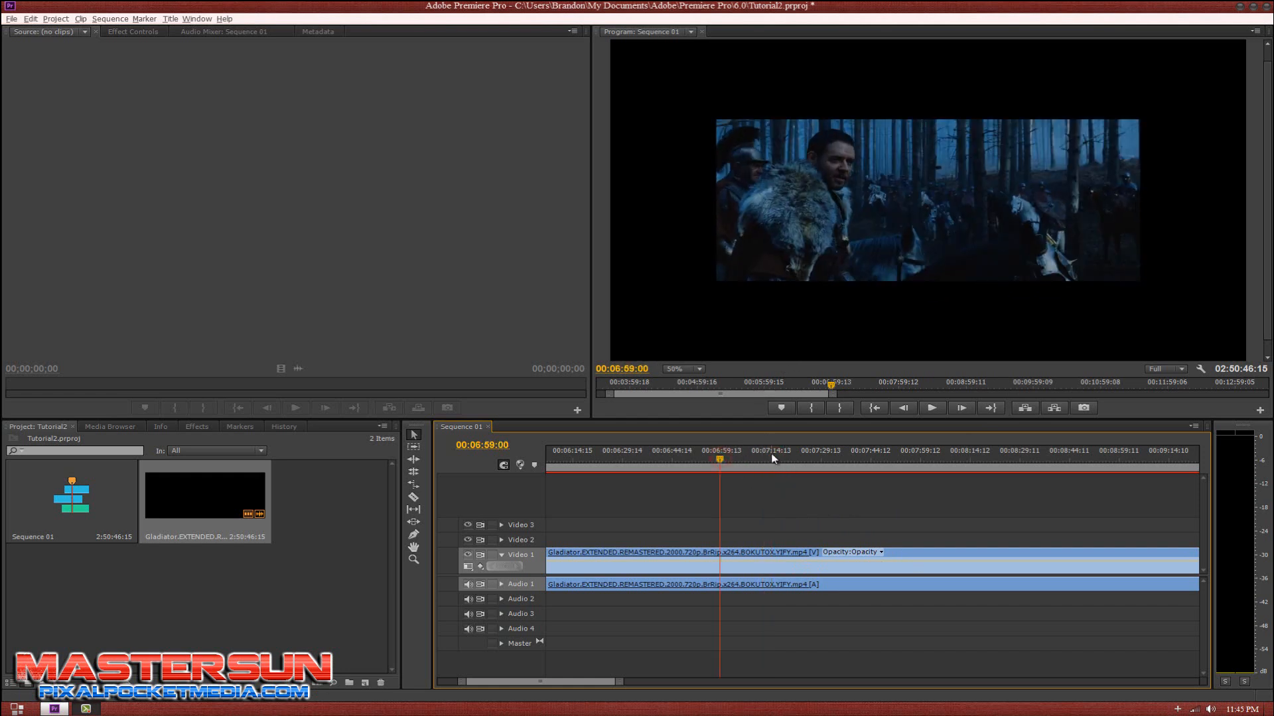
left_click(771, 456)
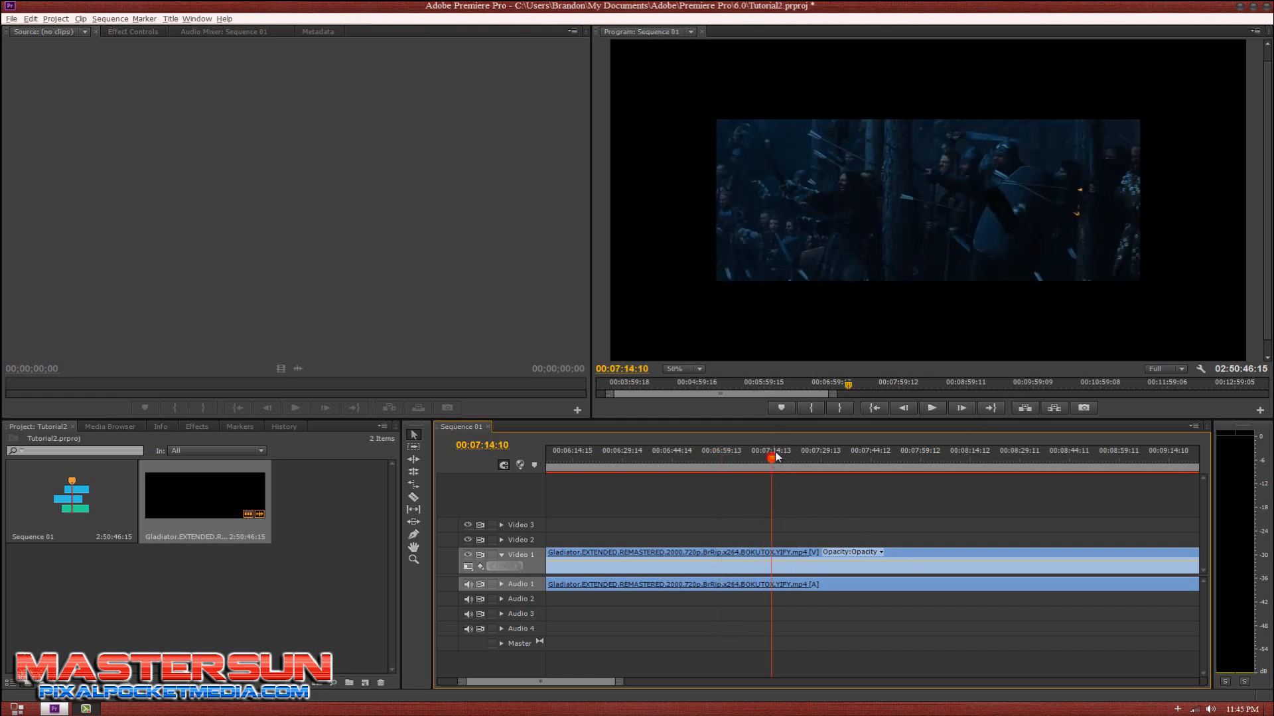
left_click(822, 458)
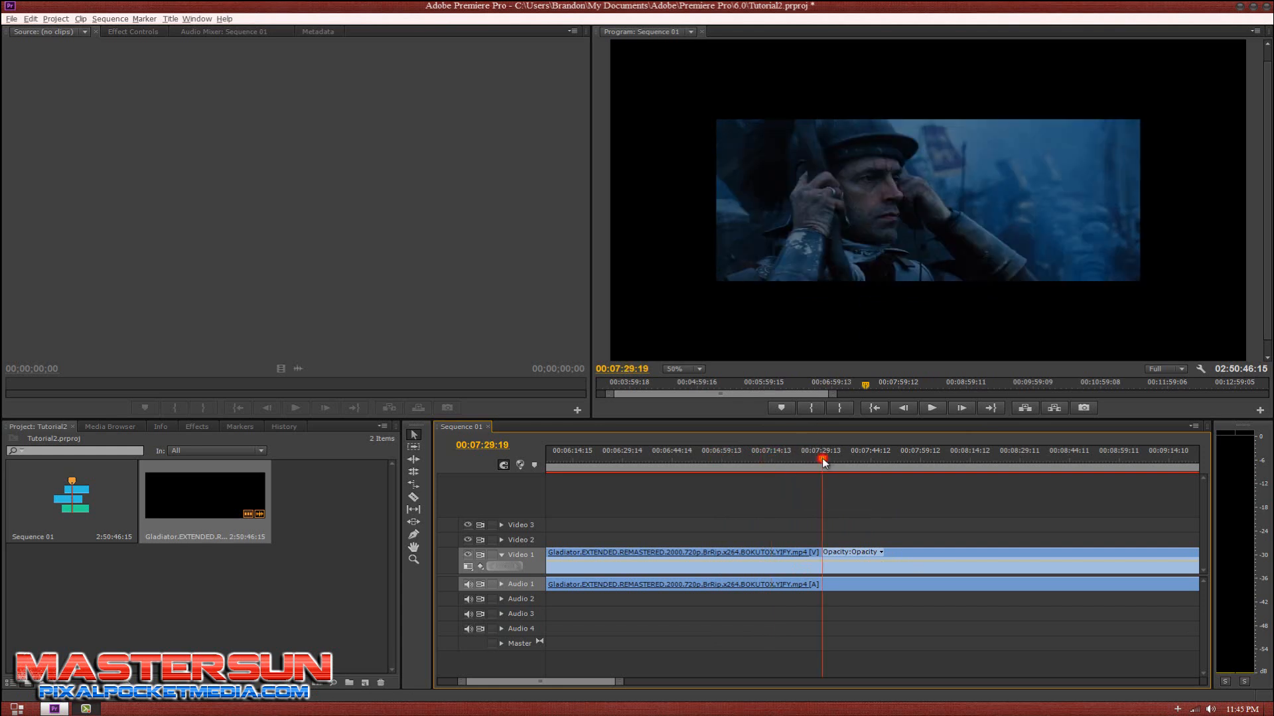
left_click(761, 457)
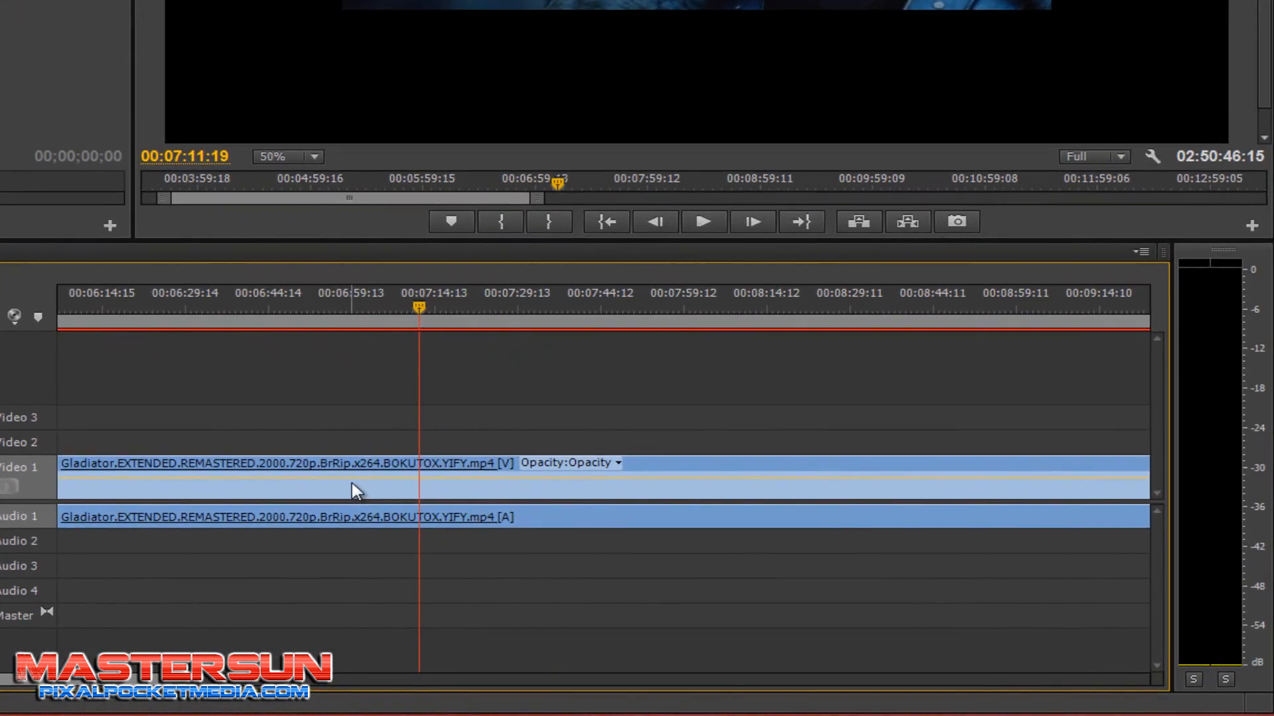
Step: Scale the Gladiator clip on Video 1 to the frame size
left_click(721, 566)
right_click(353, 486)
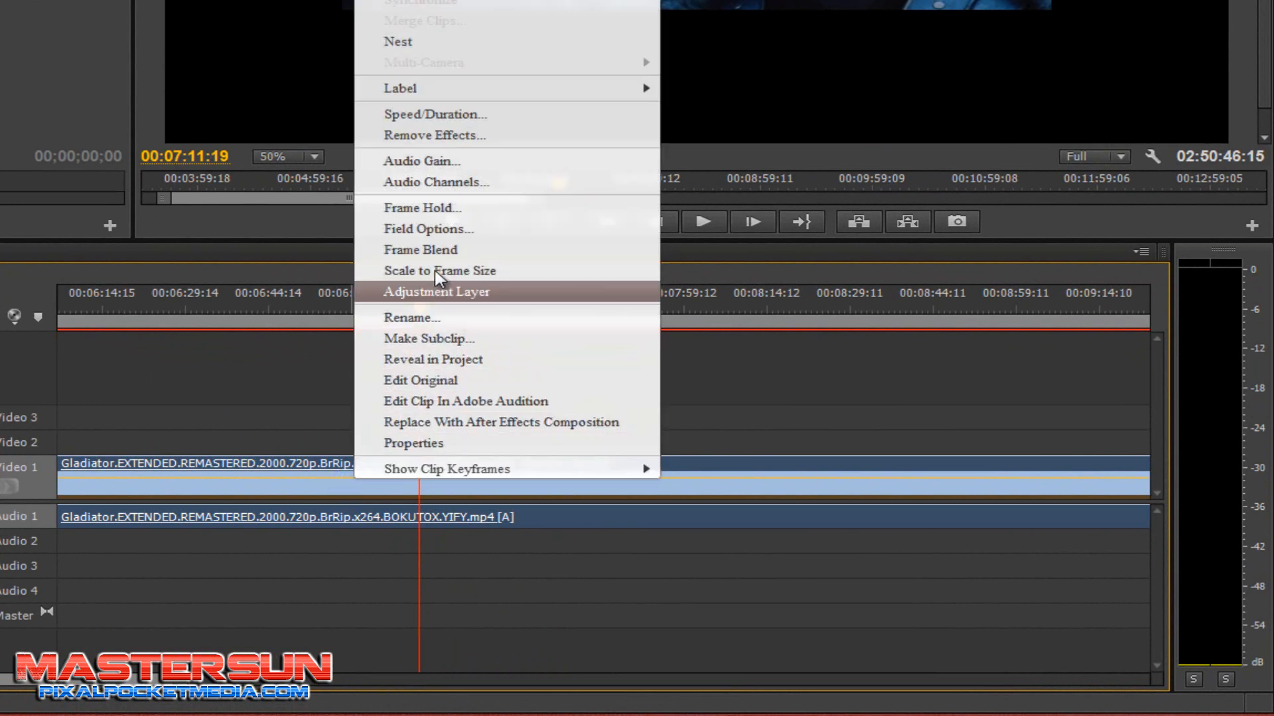
mouse_move(467, 473)
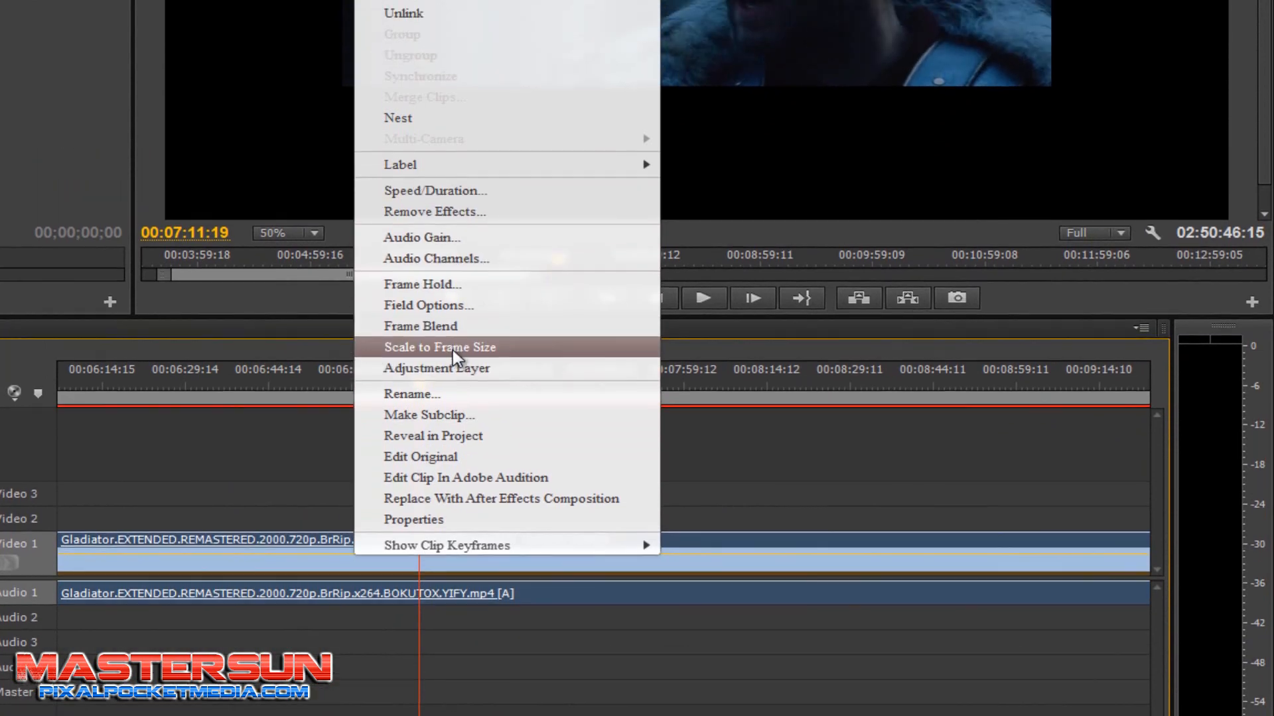
left_click(457, 348)
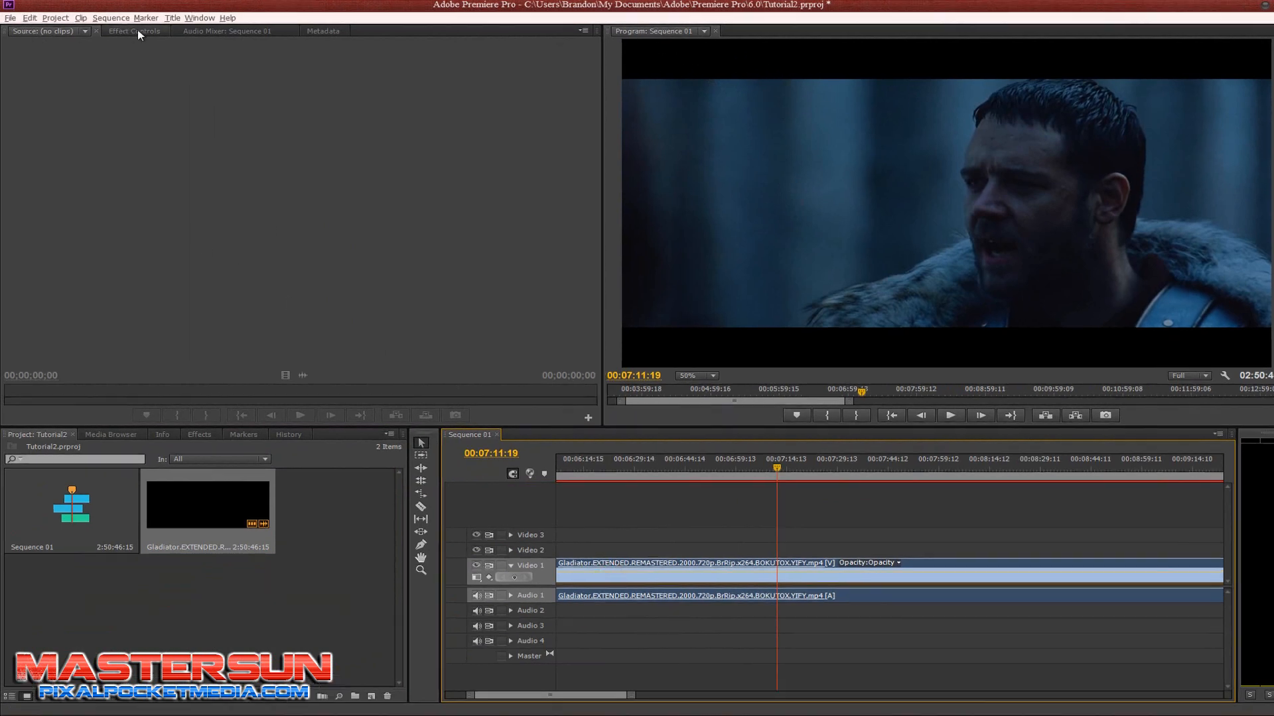
Step: Select the clip's Motion effect and enlarge the picture in the Program monitor until it fills the frame's full height
left_click(131, 29)
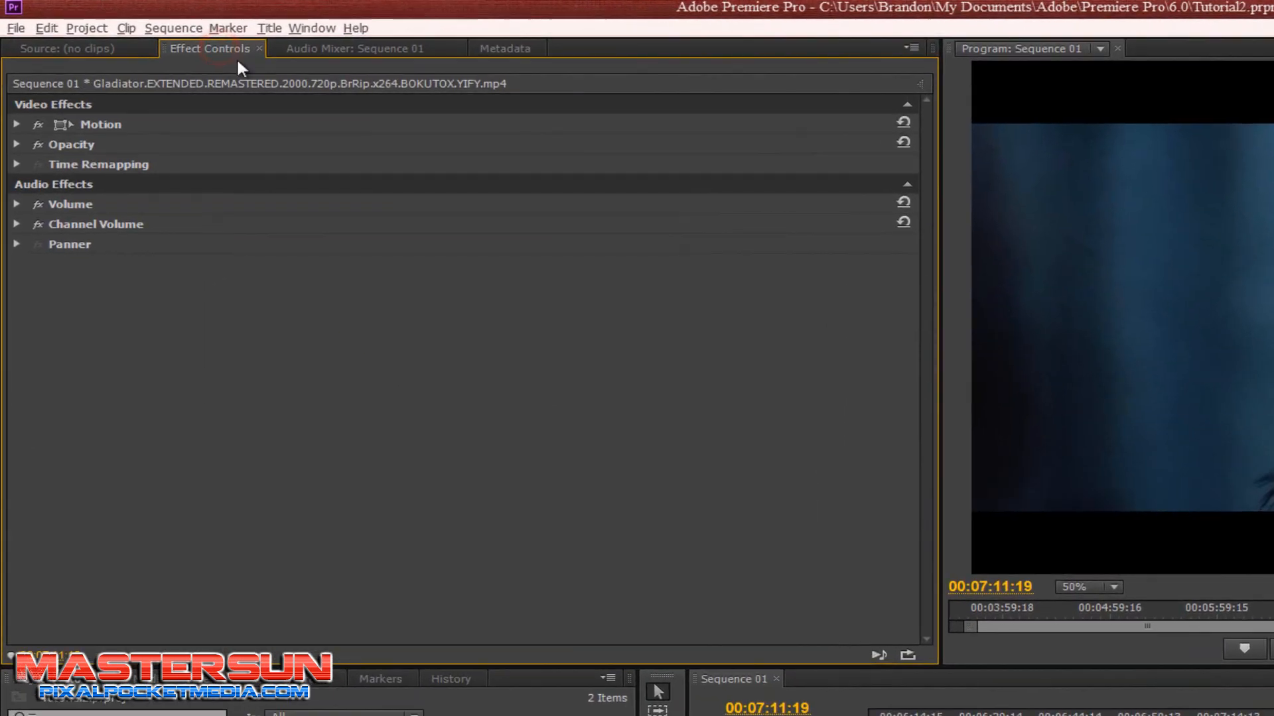
left_click(106, 128)
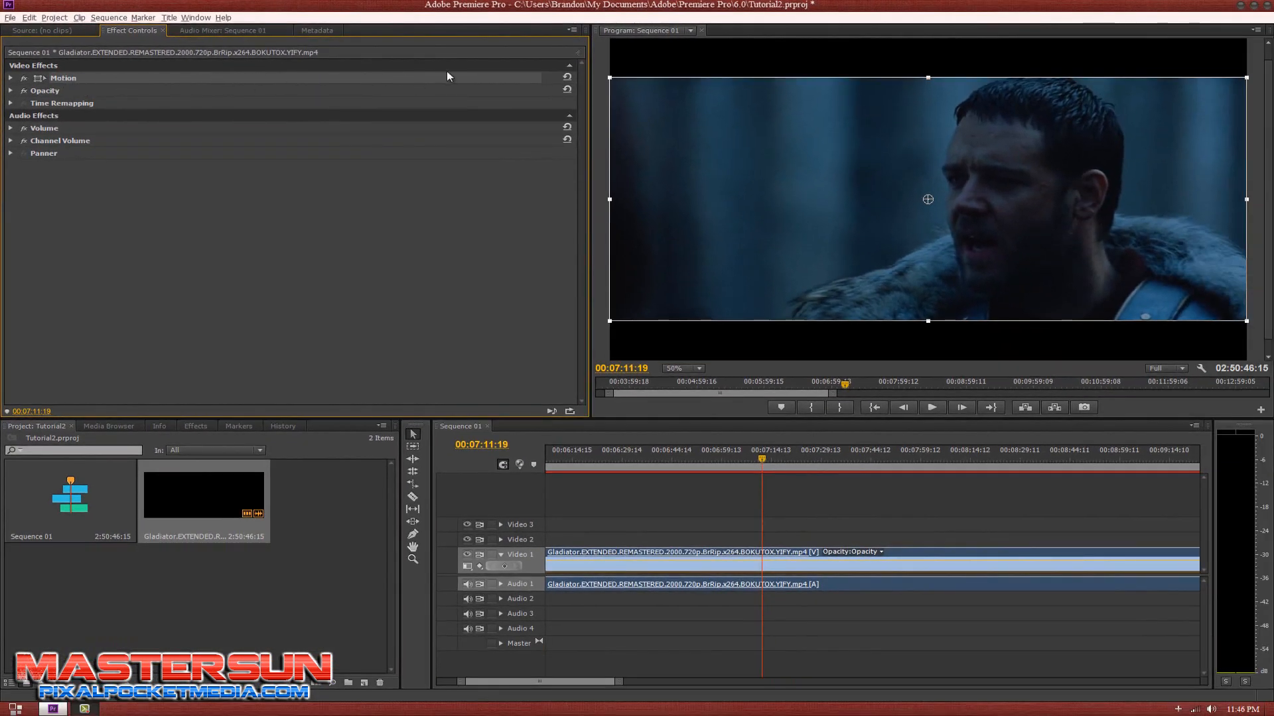
left_click(67, 79)
left_click(65, 91)
left_click(65, 79)
left_click_drag(930, 323, 942, 362)
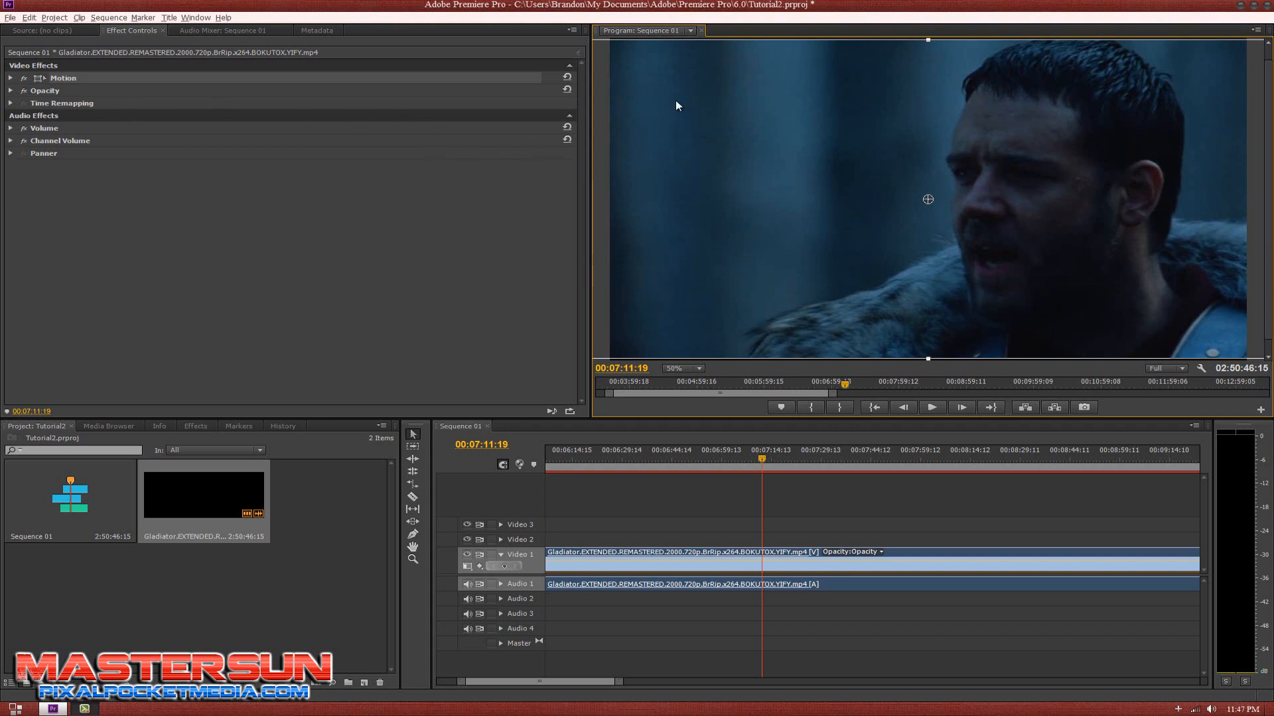
Step: Look through the Source, Audio Mixer and Metadata views, ending on the clip's Effect Controls
left_click(29, 31)
left_click(207, 31)
left_click(319, 31)
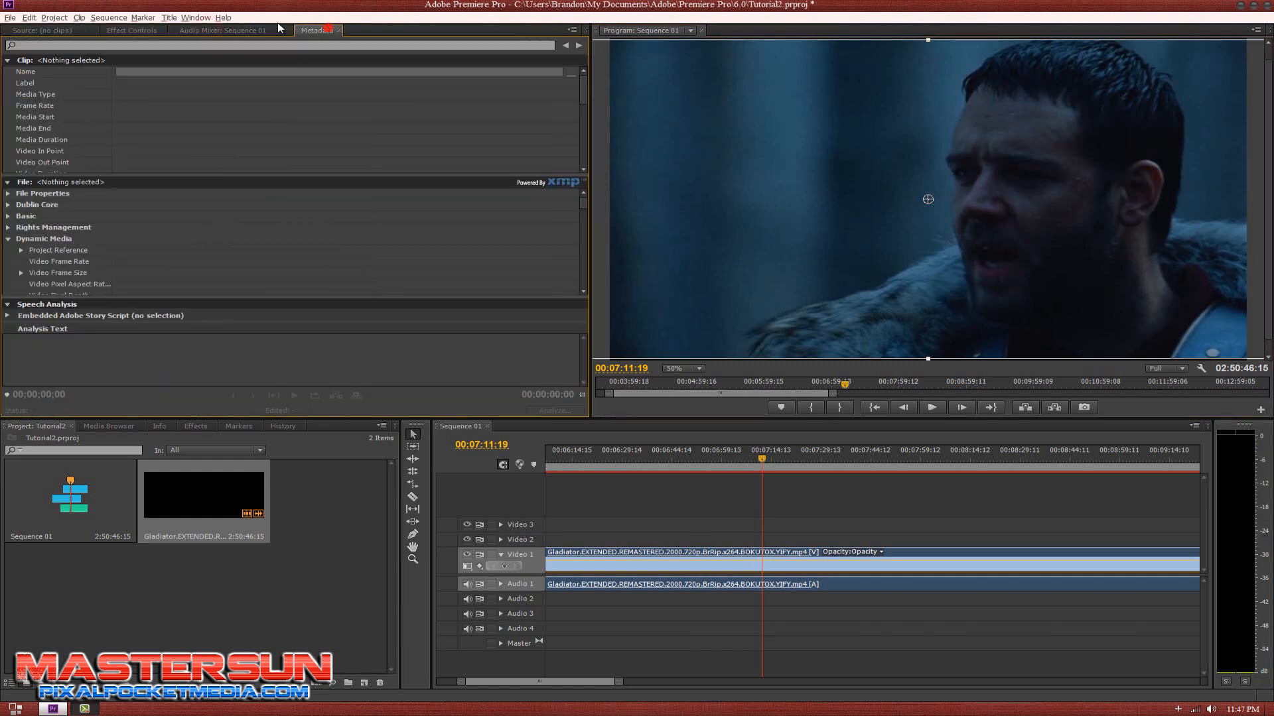
left_click(152, 30)
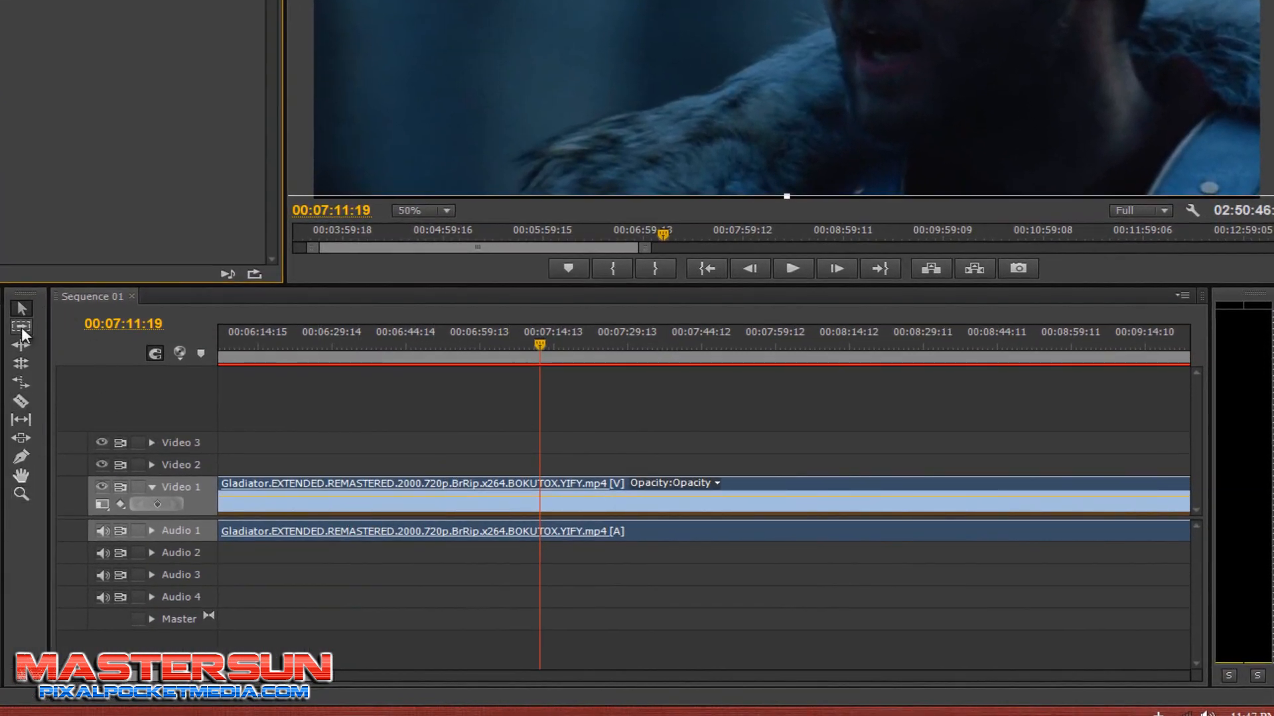
Step: Split the Gladiator clip on Video 1 at the playhead, 00:07:11:19, with the Razor tool
left_click(21, 403)
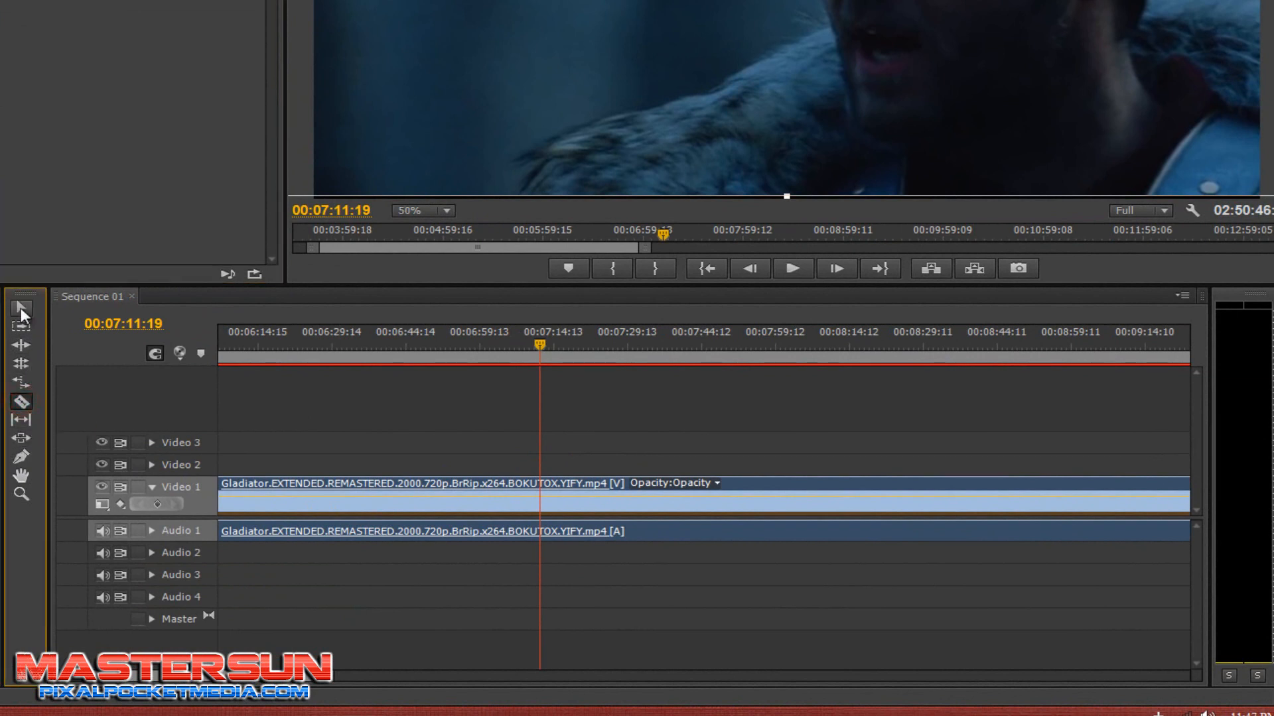
left_click(21, 307)
key("c")
key("v")
key("c")
left_click(541, 504)
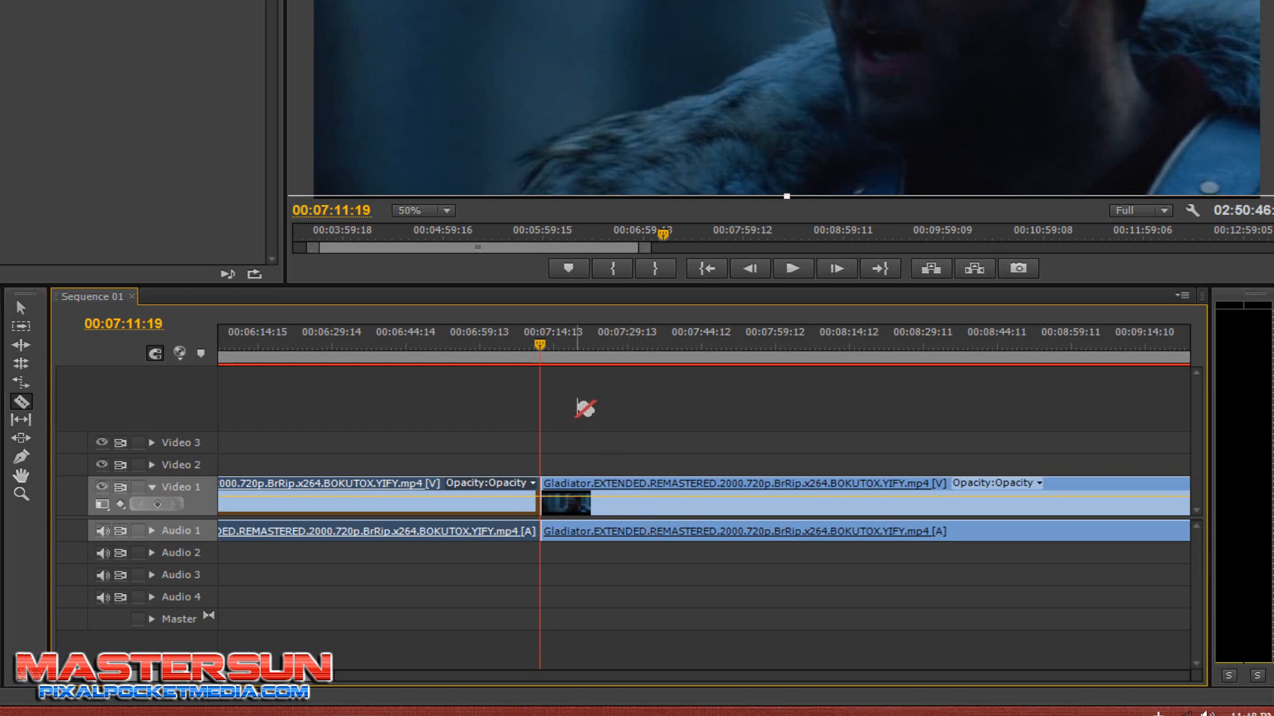
Step: Delete the portion of the Gladiator clip after the cut at 00:07:11:19
key("v")
left_click(584, 504)
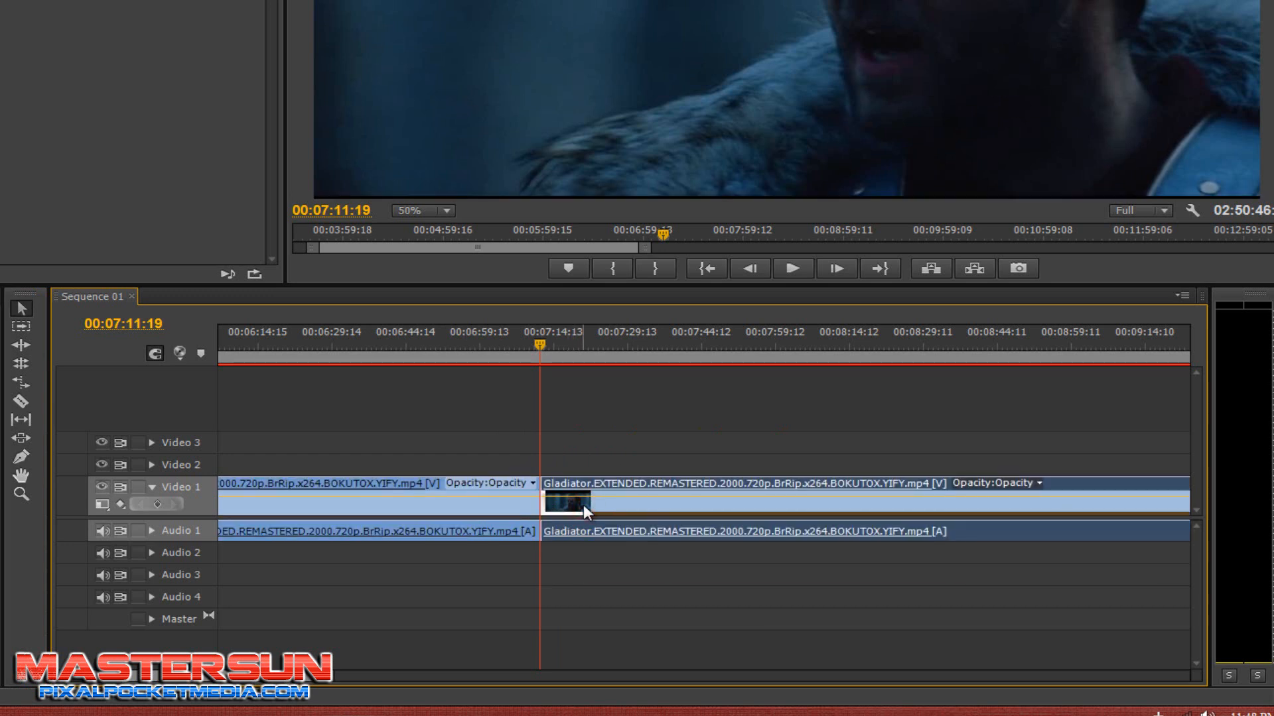
key("Delete")
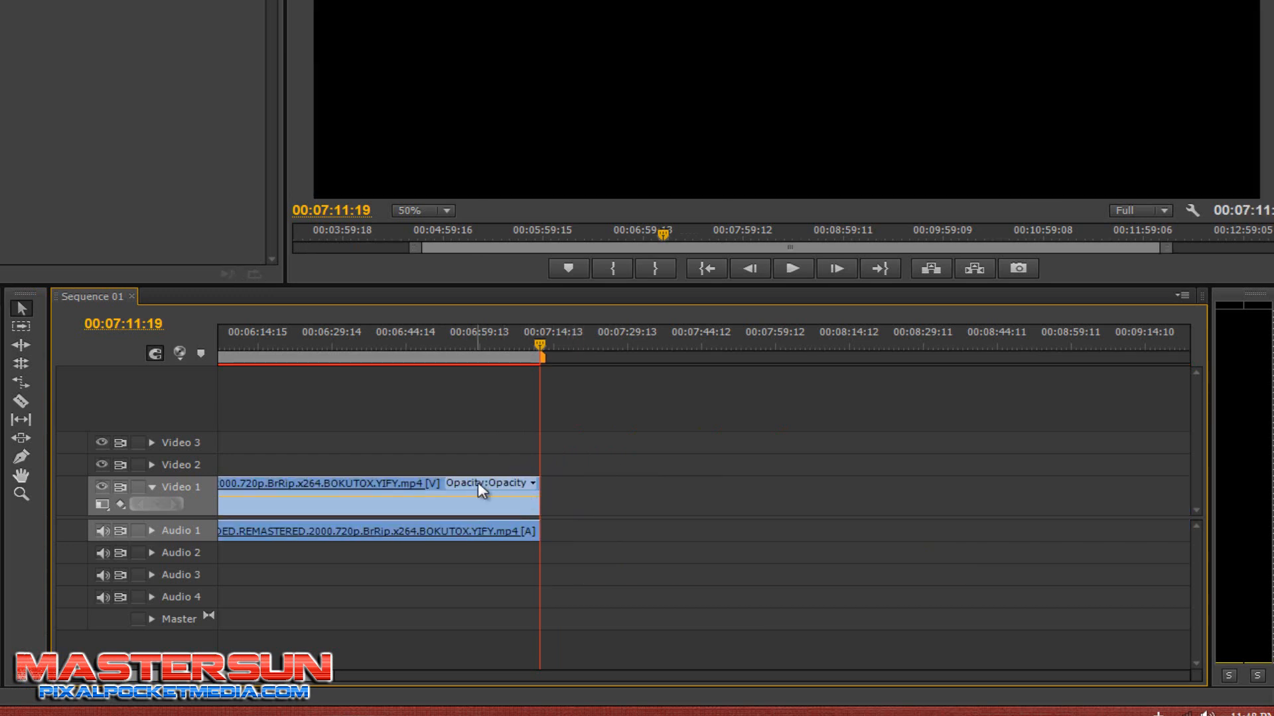
left_click(477, 483)
mouse_move(511, 502)
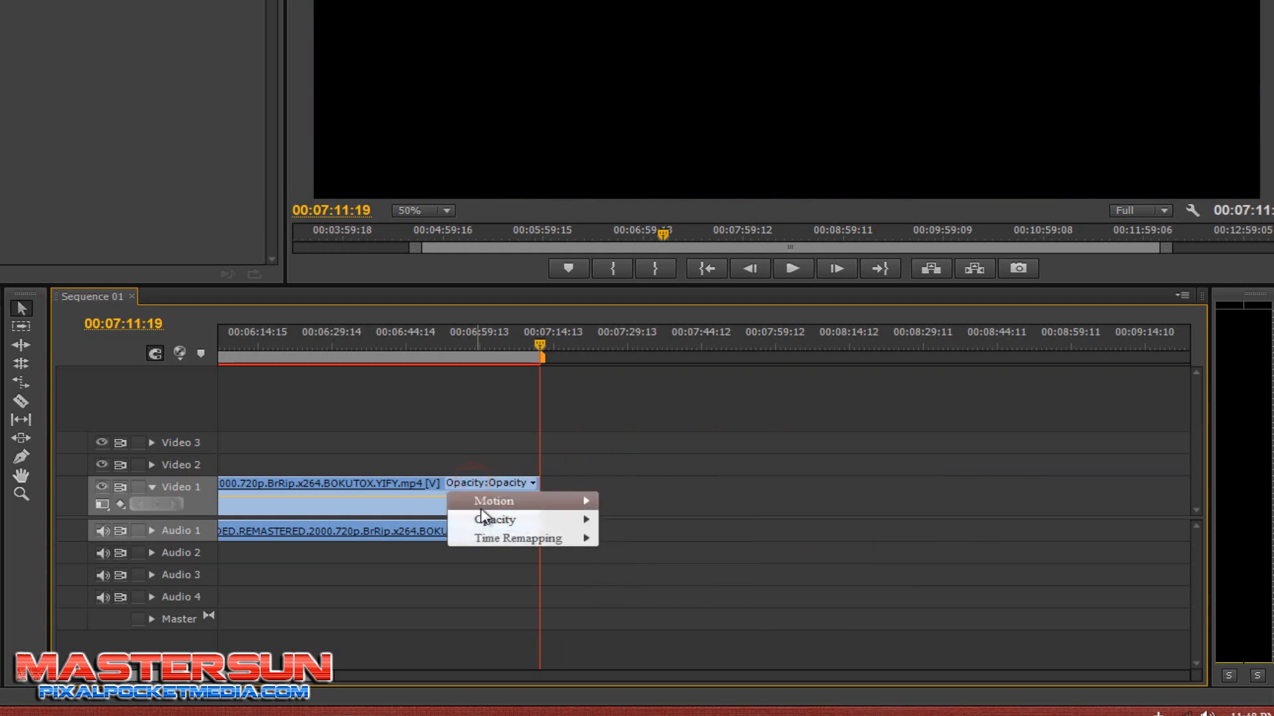
mouse_move(481, 526)
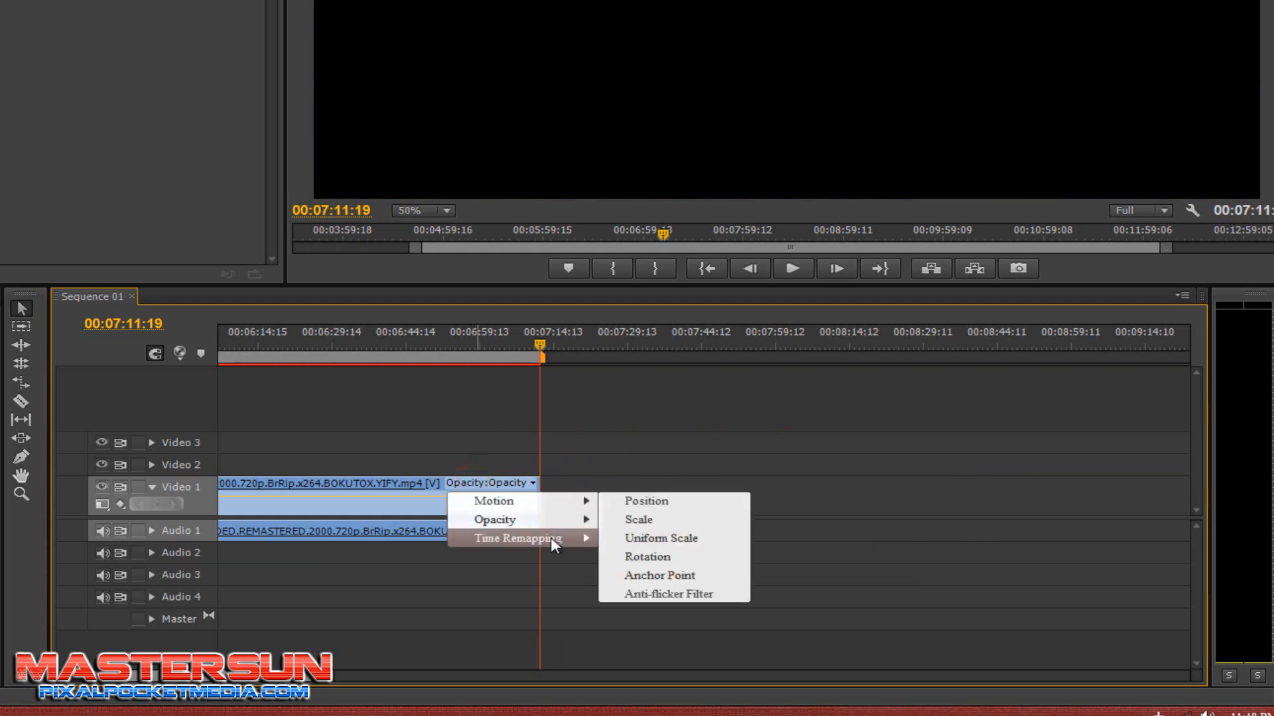
mouse_move(548, 540)
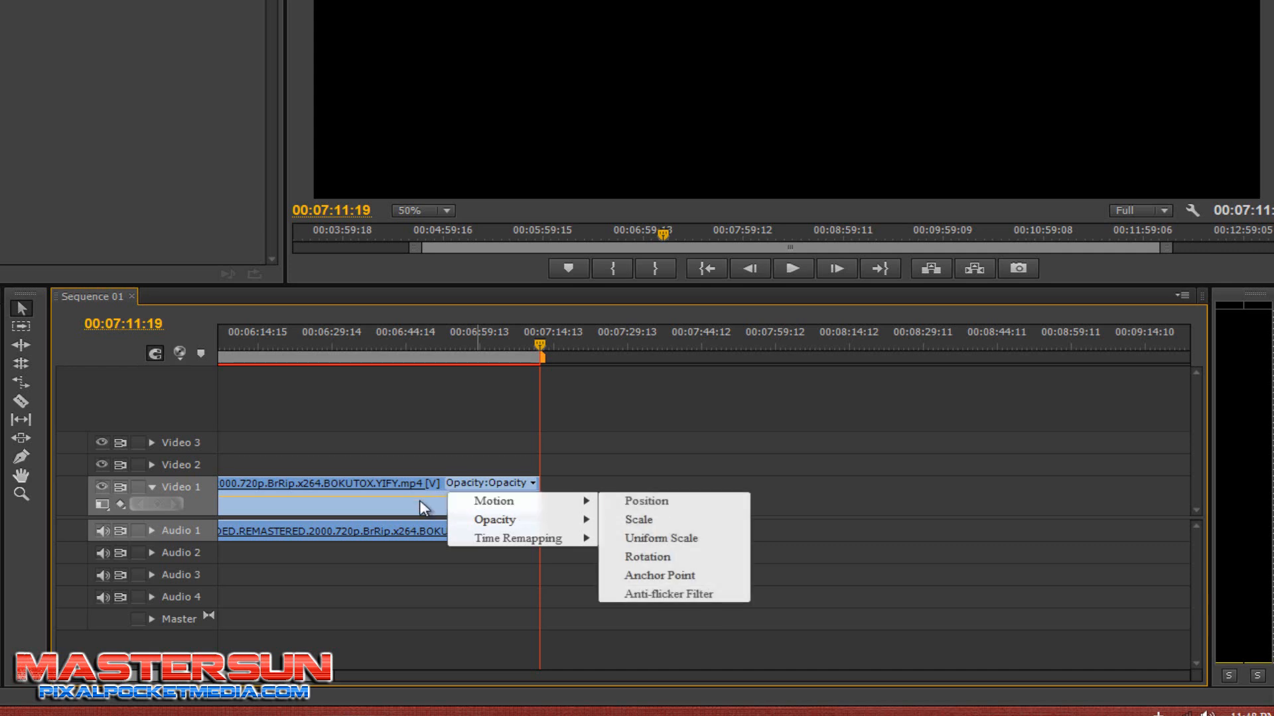
left_click(405, 491)
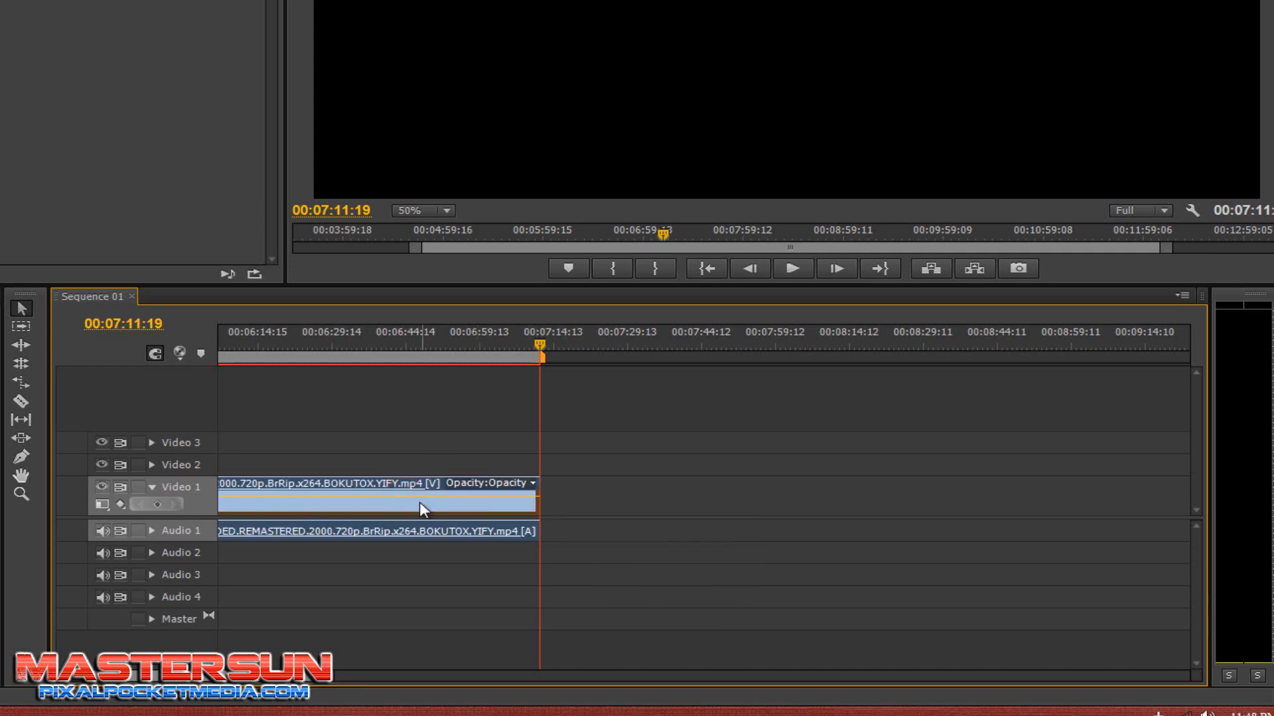
Step: Park the playhead at 00:06:29:08 and split the Gladiator clip there with the Razor tool
left_click_drag(307, 678, 249, 682)
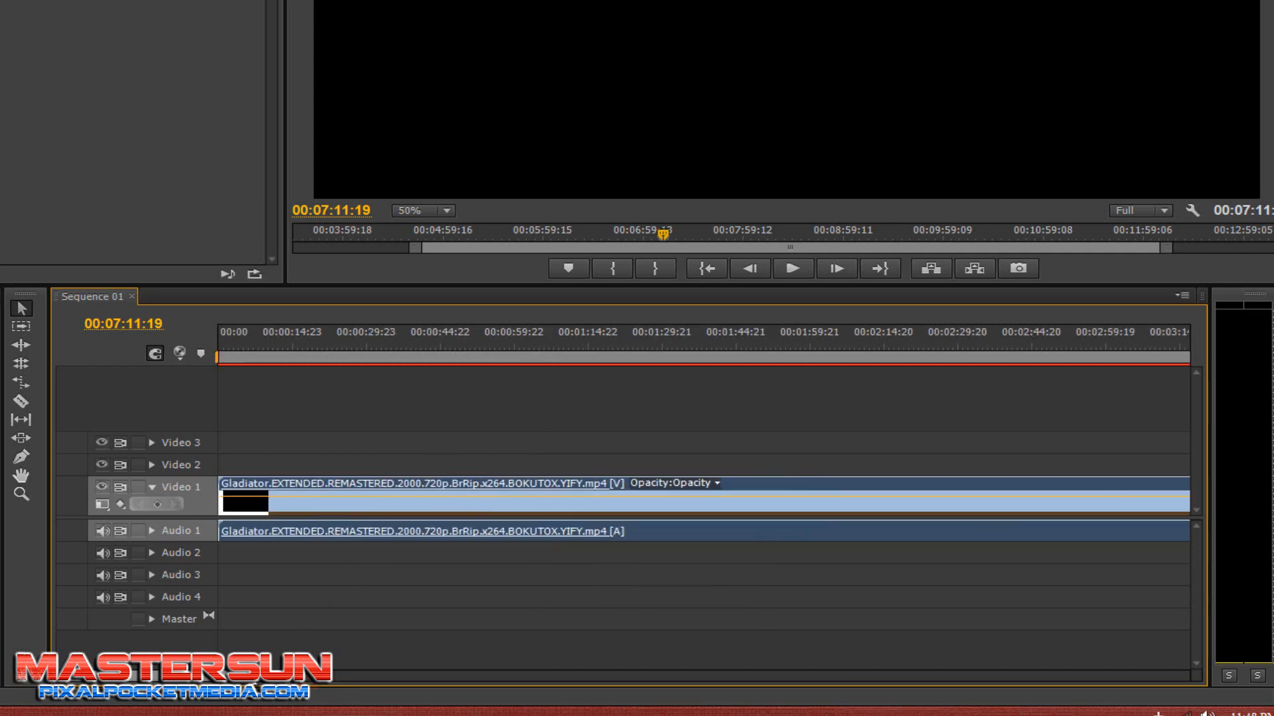
left_click(417, 337)
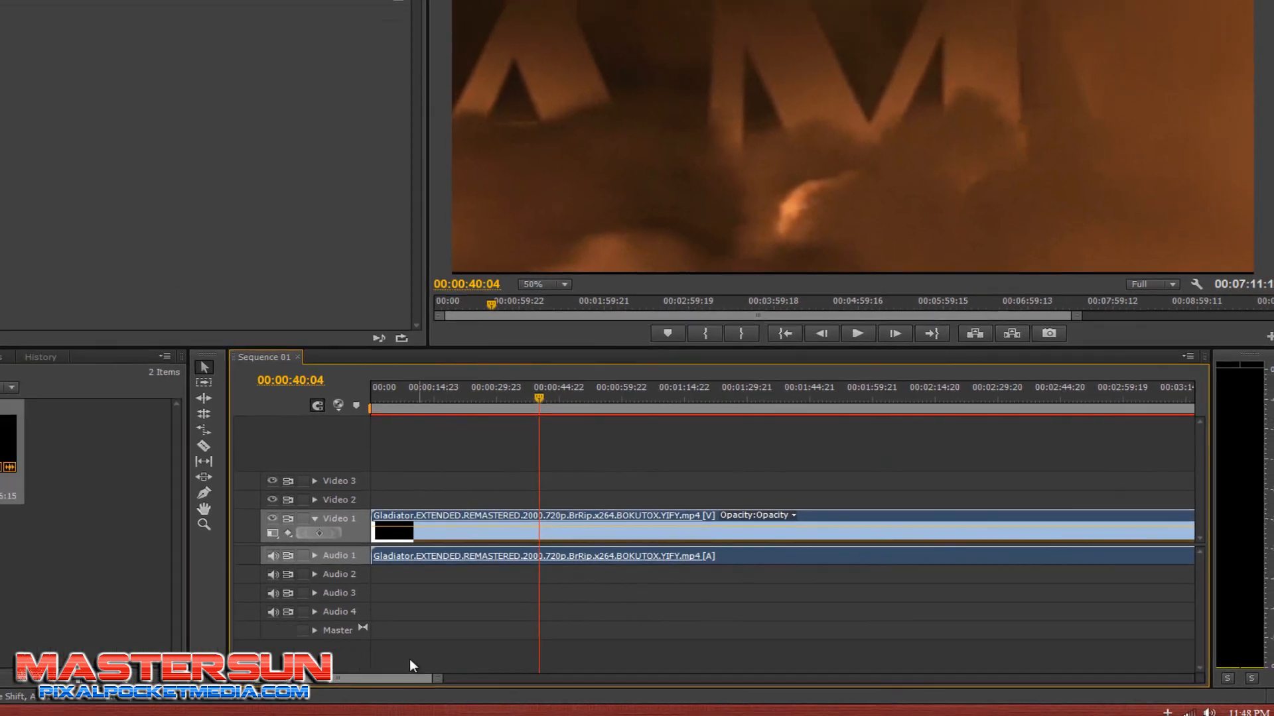
left_click_drag(407, 678, 428, 689)
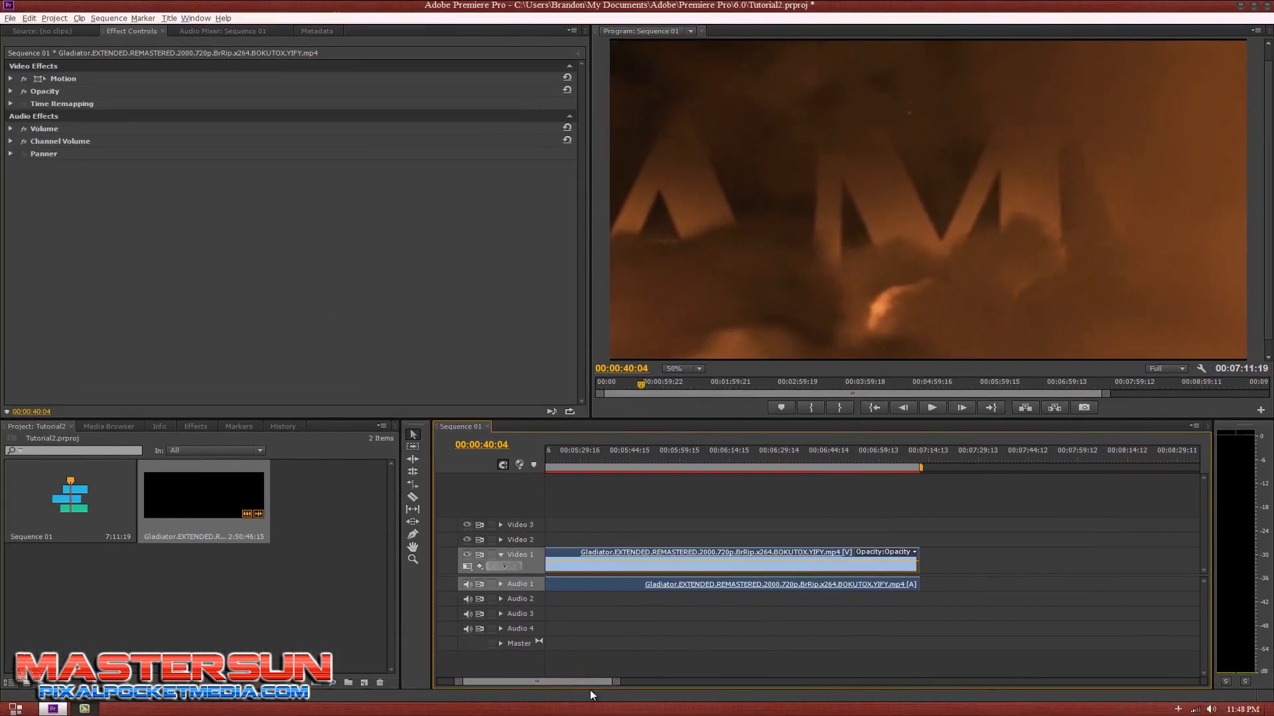
left_click_drag(769, 456, 779, 457)
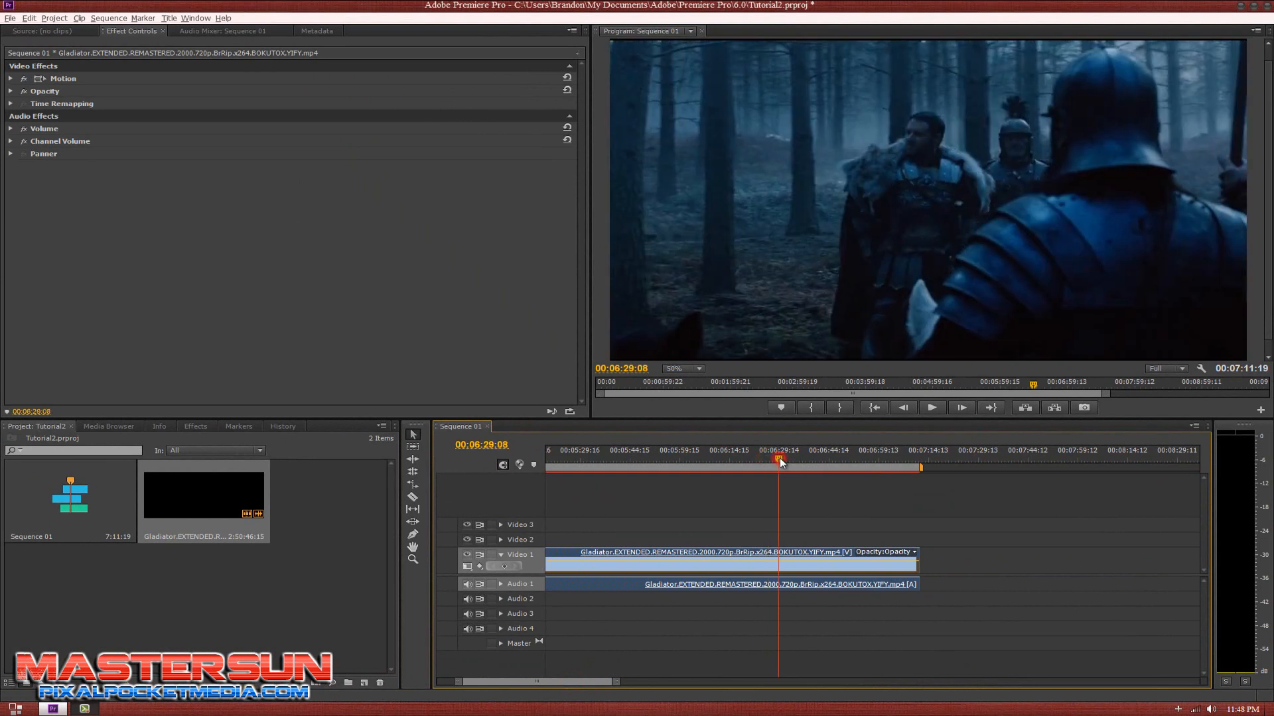
key("c")
left_click(782, 563)
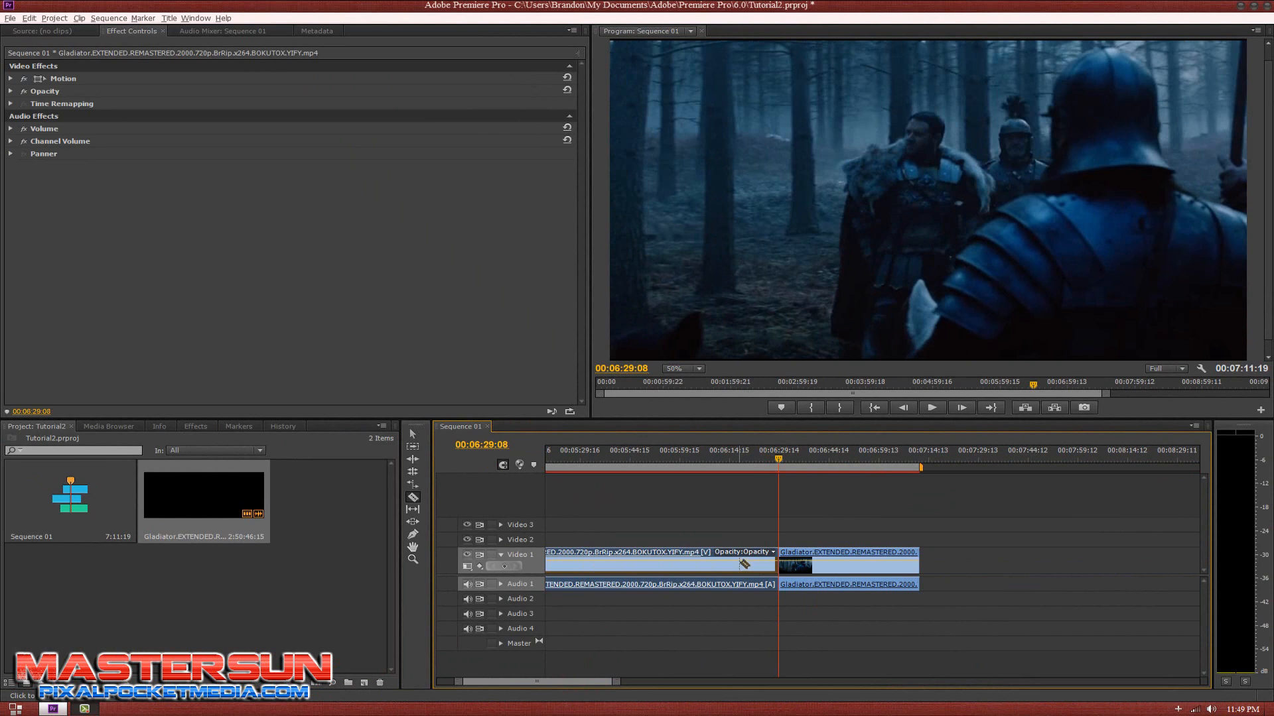
Step: Delete the portion before the cut and move the remaining Gladiator clip close to the start of the sequence
key("v")
left_click(726, 565)
key("Delete")
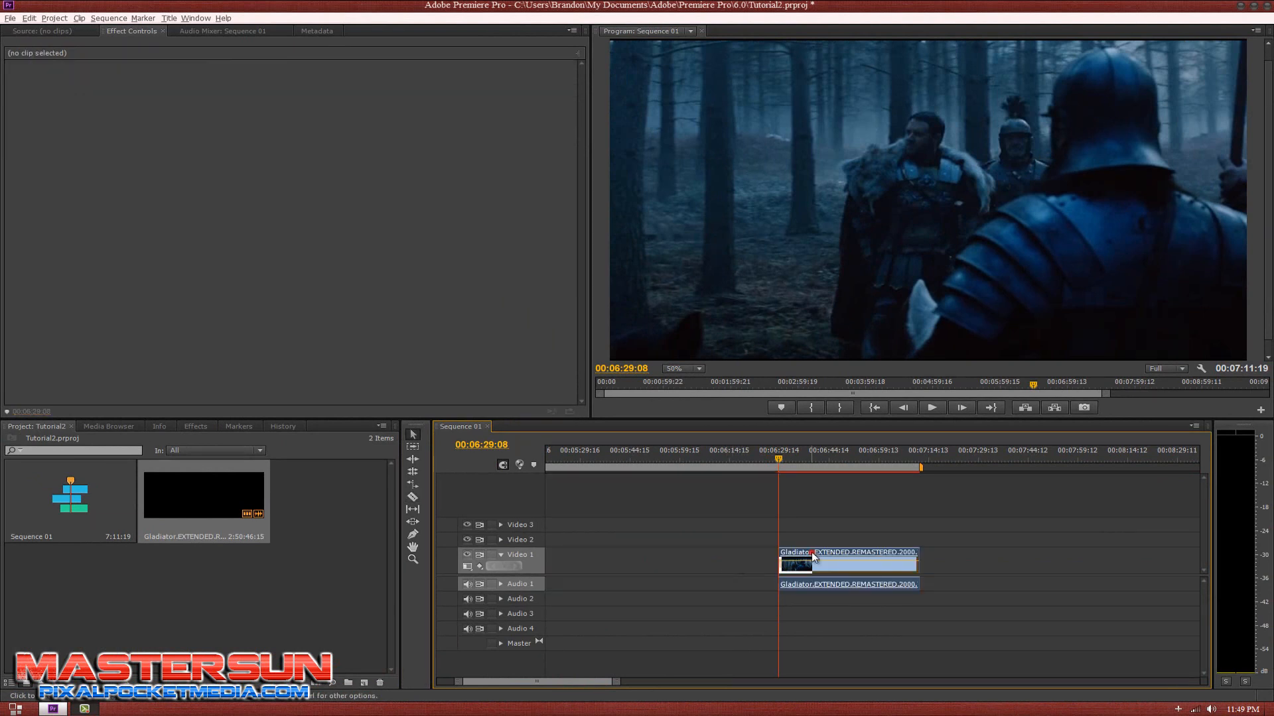
left_click_drag(811, 557, 610, 568)
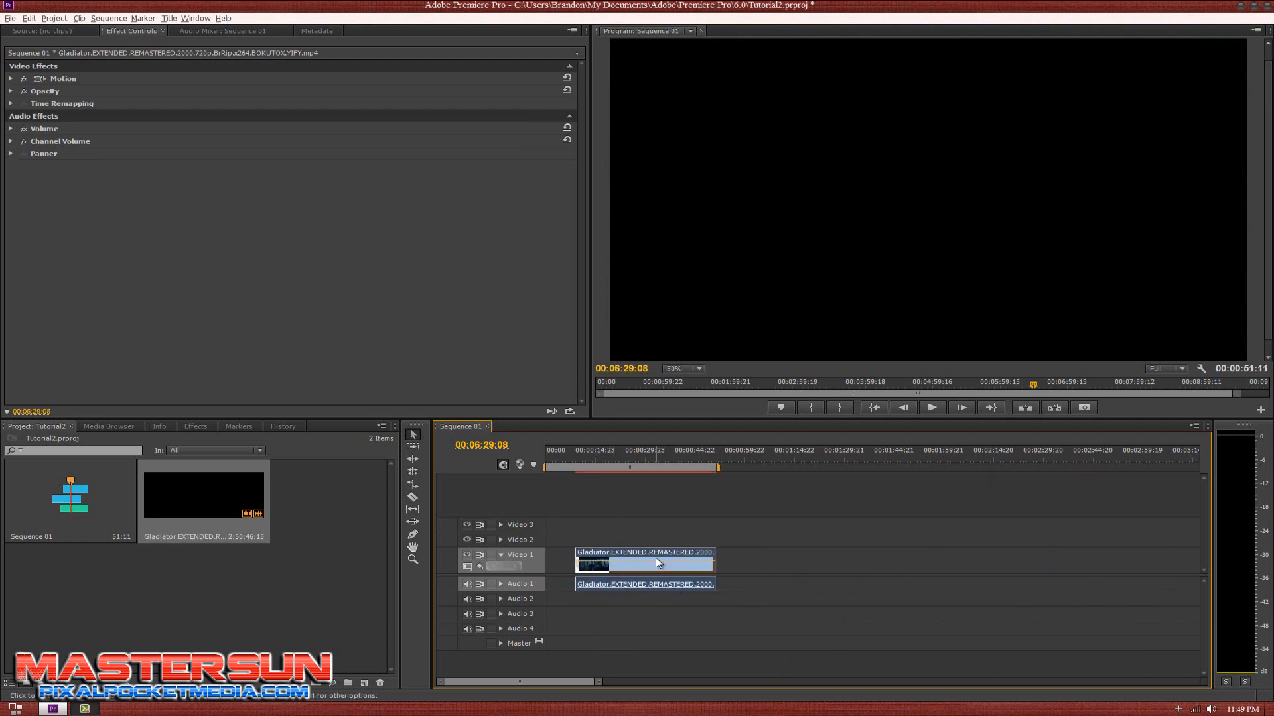
Step: Check several frames of the shortened clip, ending with the playhead at 00:00:25:09
left_click(622, 453)
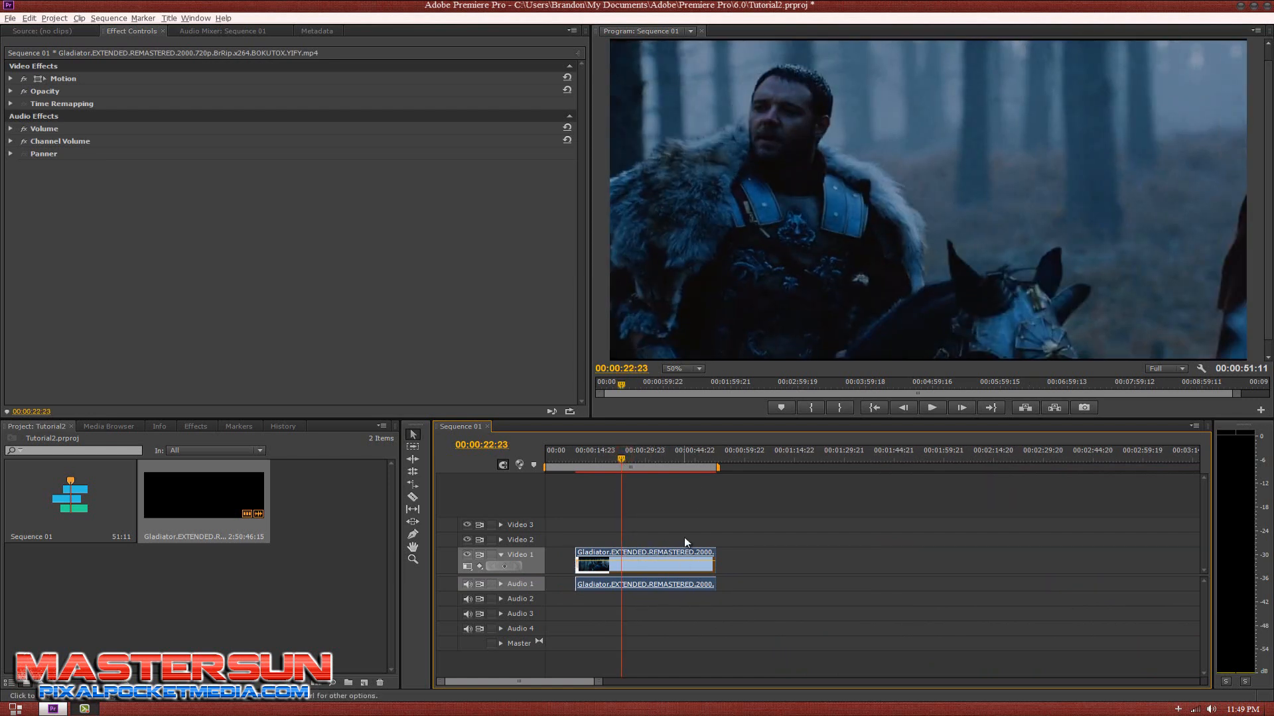
left_click(642, 456)
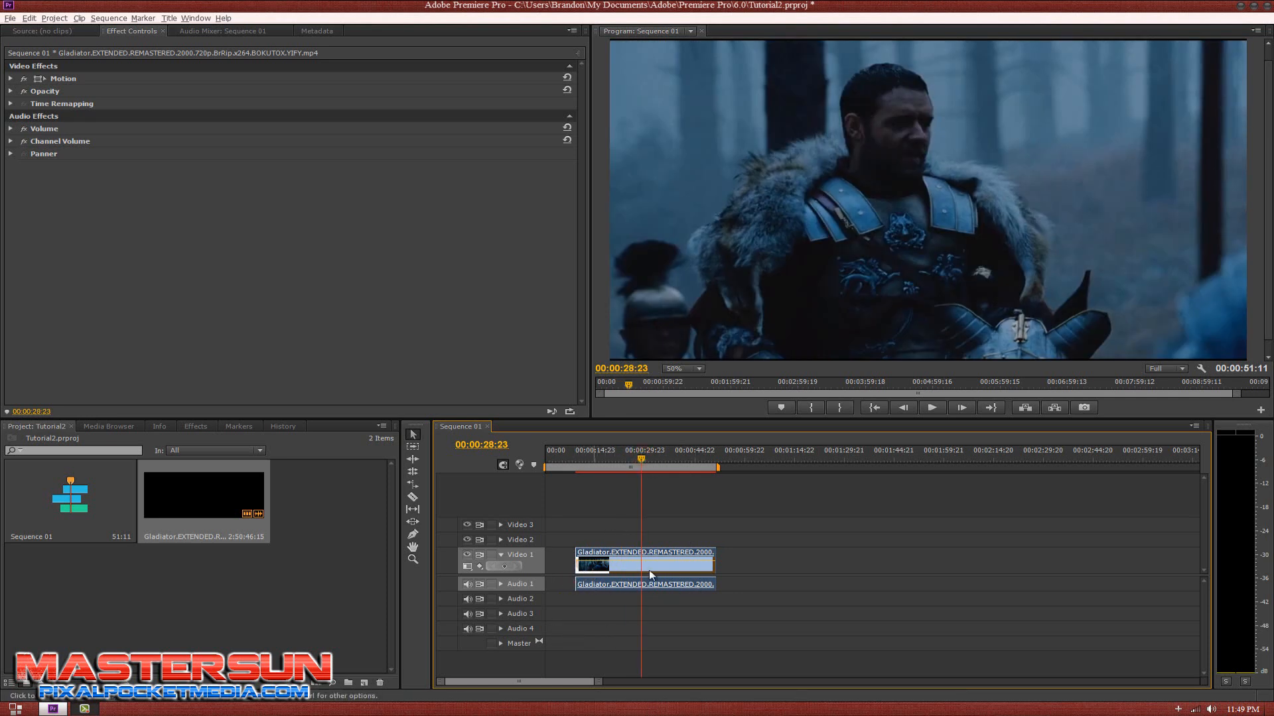
left_click(621, 461)
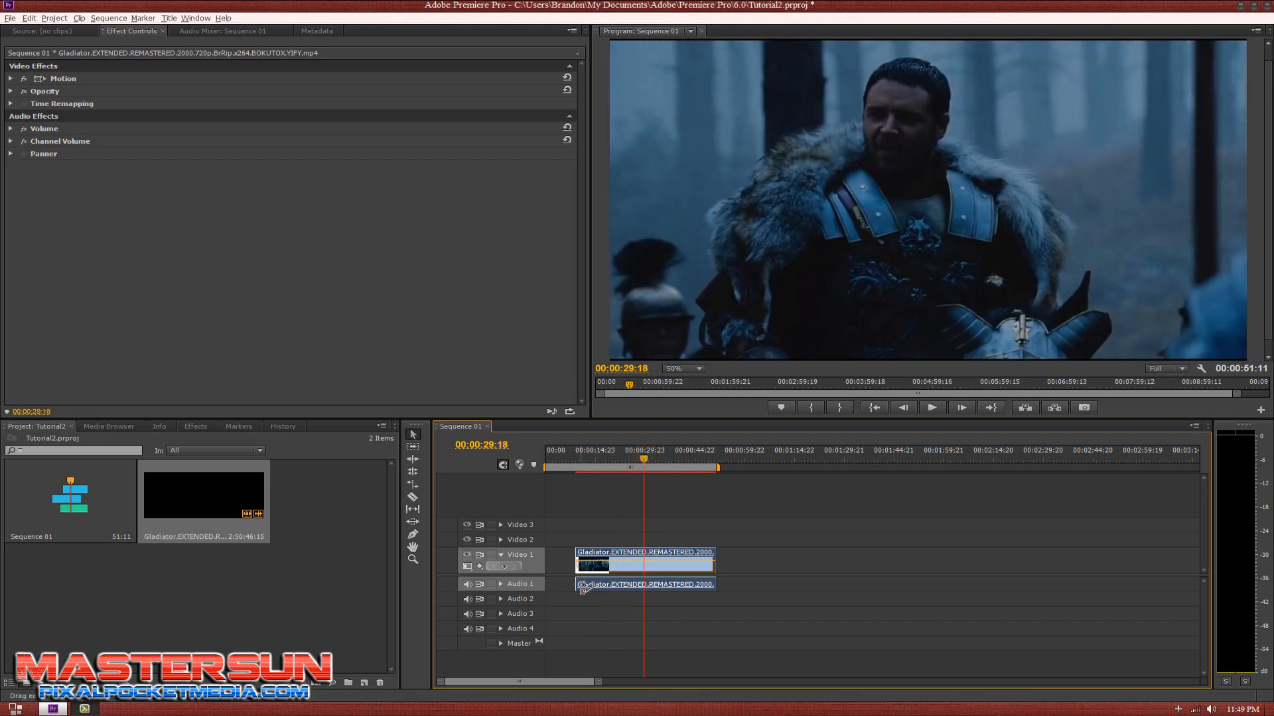
left_click(606, 457)
left_click(630, 455)
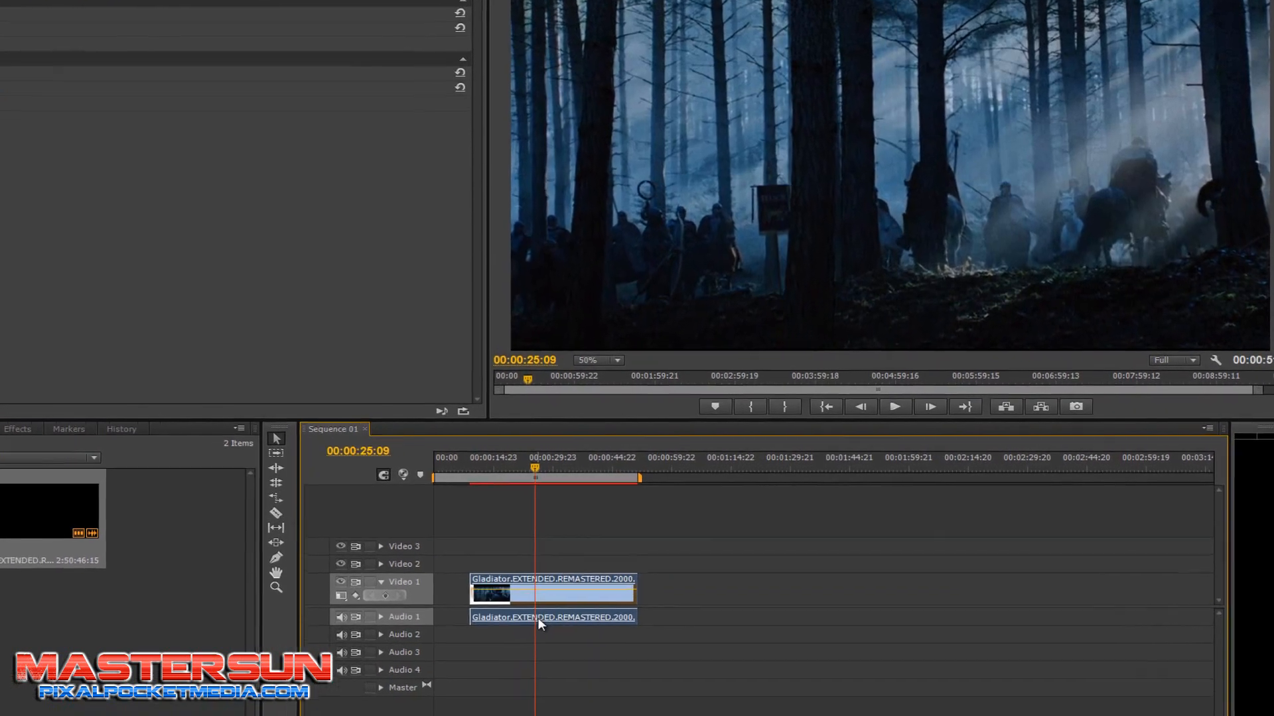
Step: Unlink the Gladiator clip's audio from its video and delete the audio part from Audio 1
right_click(643, 588)
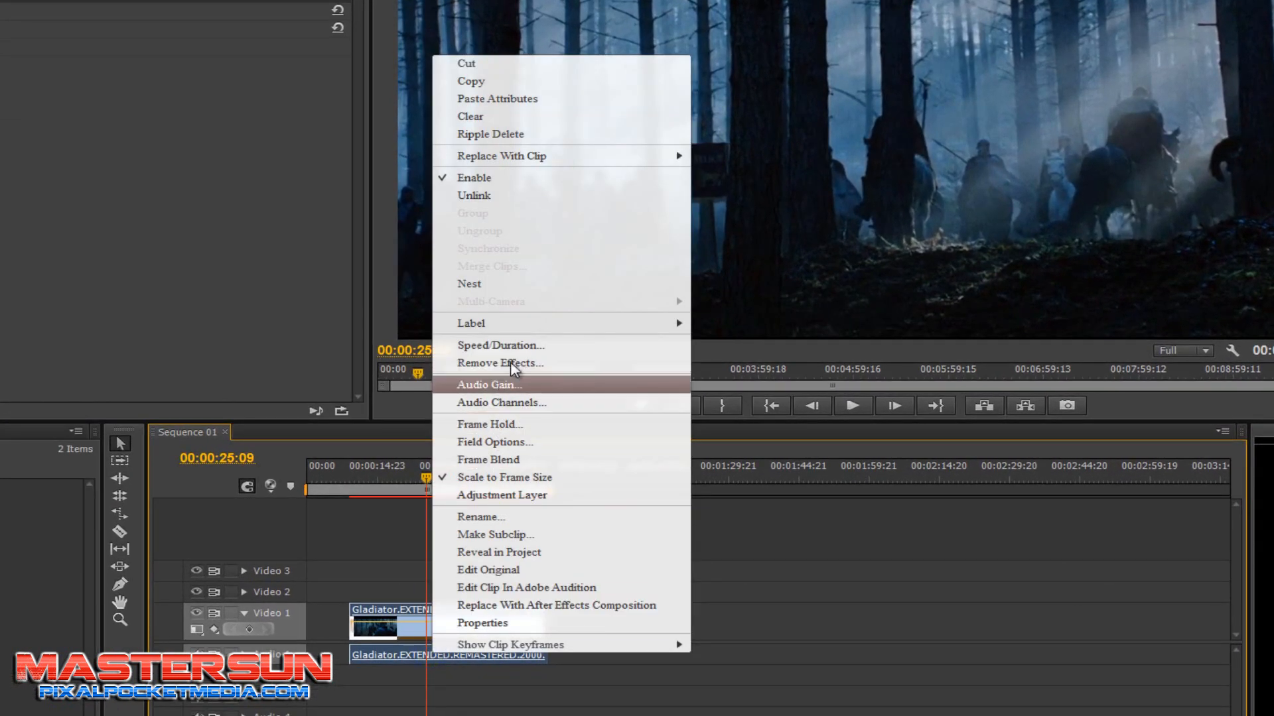
left_click(475, 196)
left_click_drag(448, 660, 584, 662)
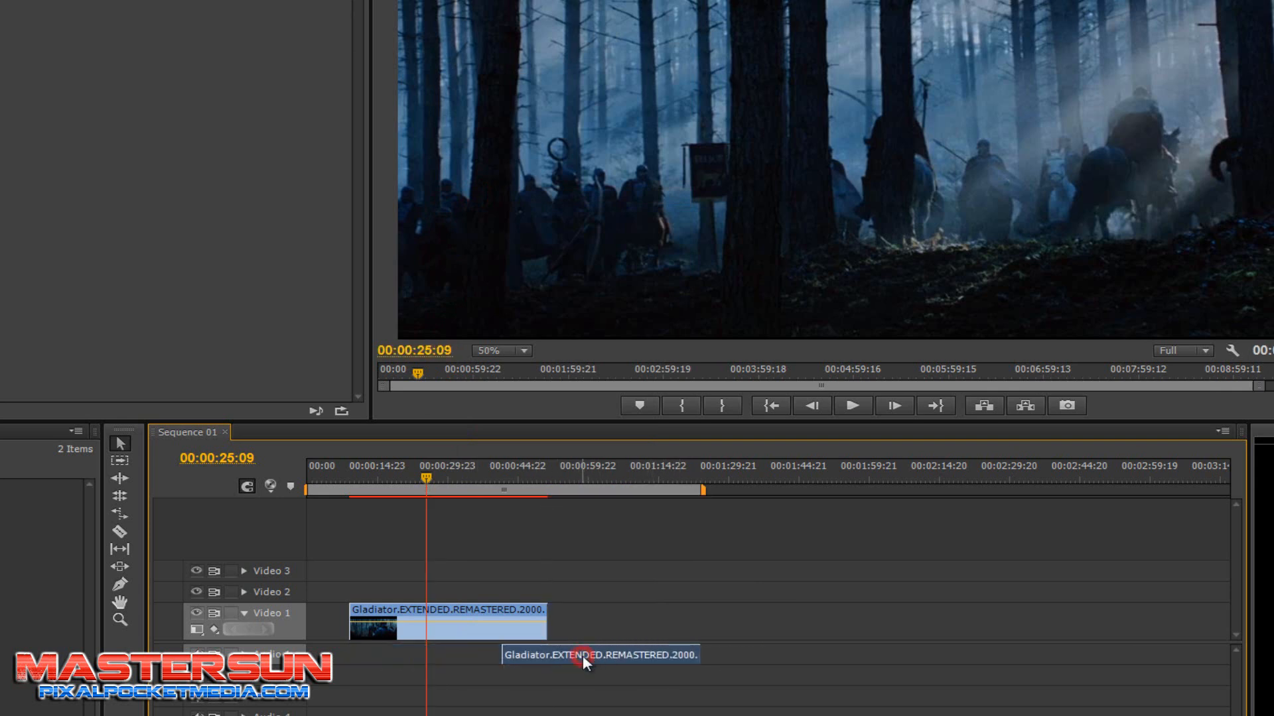
key("Delete")
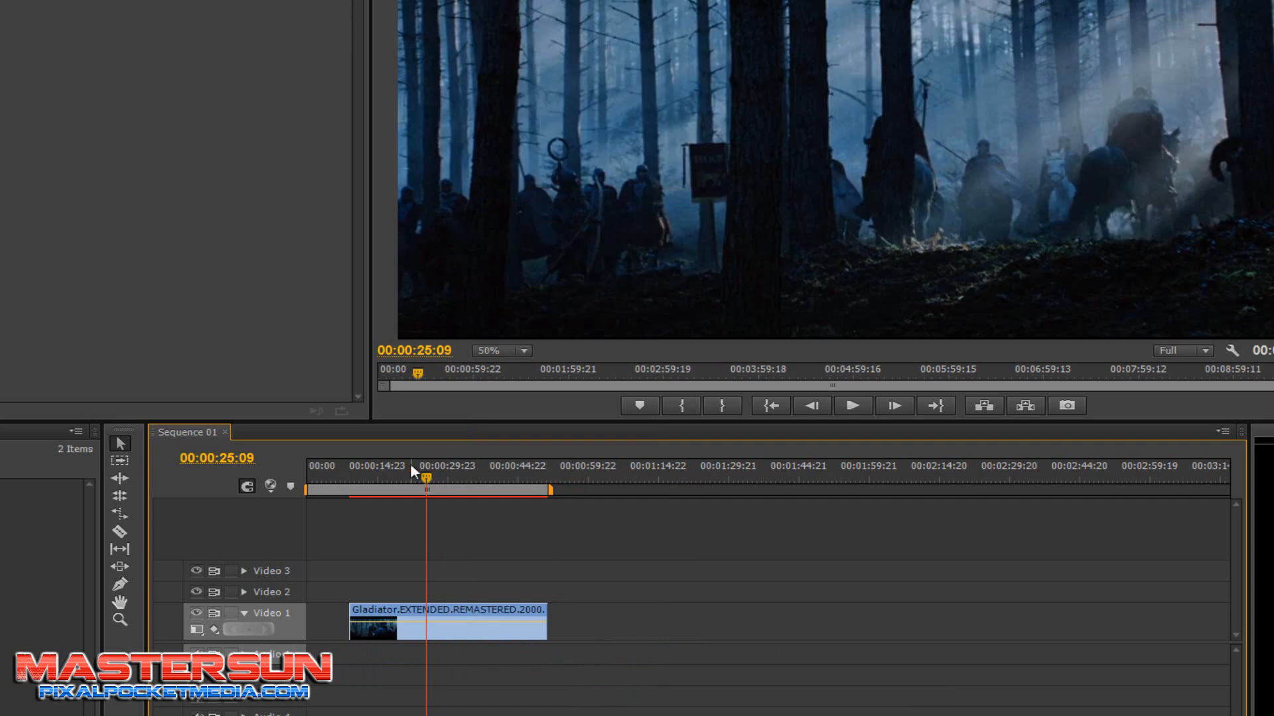
Step: Scrub through the video-only clip and leave the playhead at 00:00:39:09
left_click(469, 475)
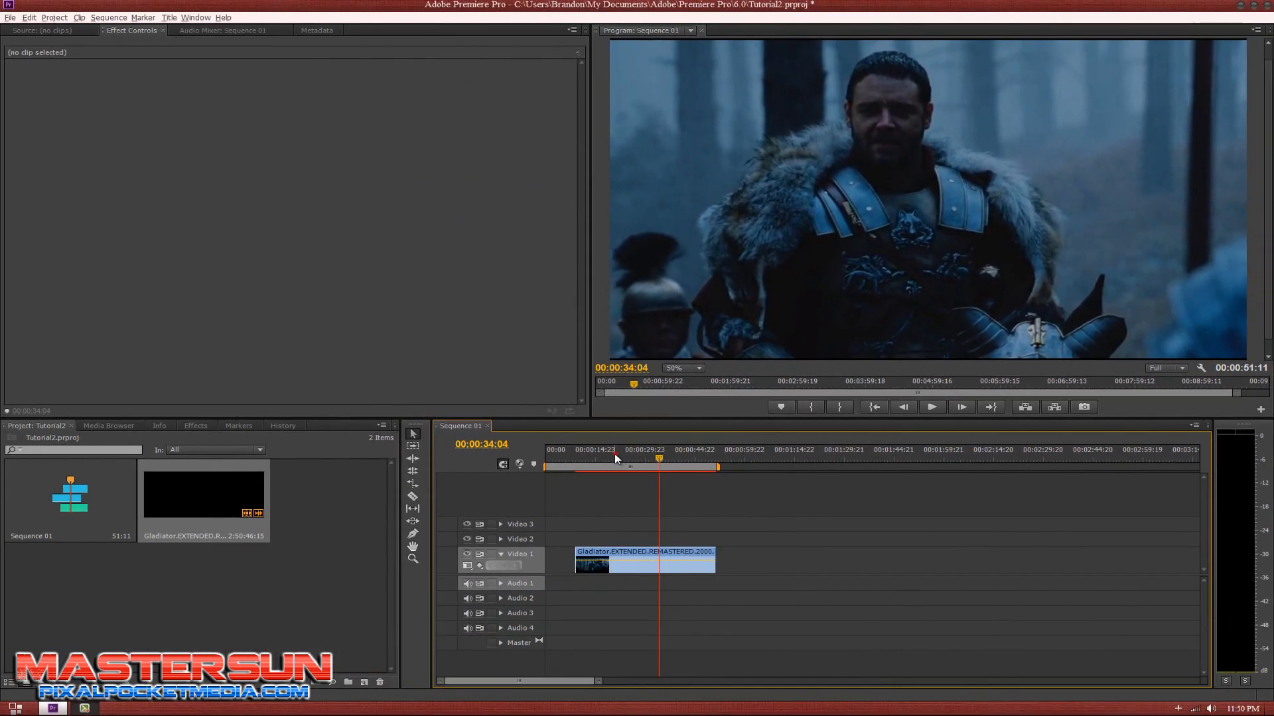
left_click(614, 454)
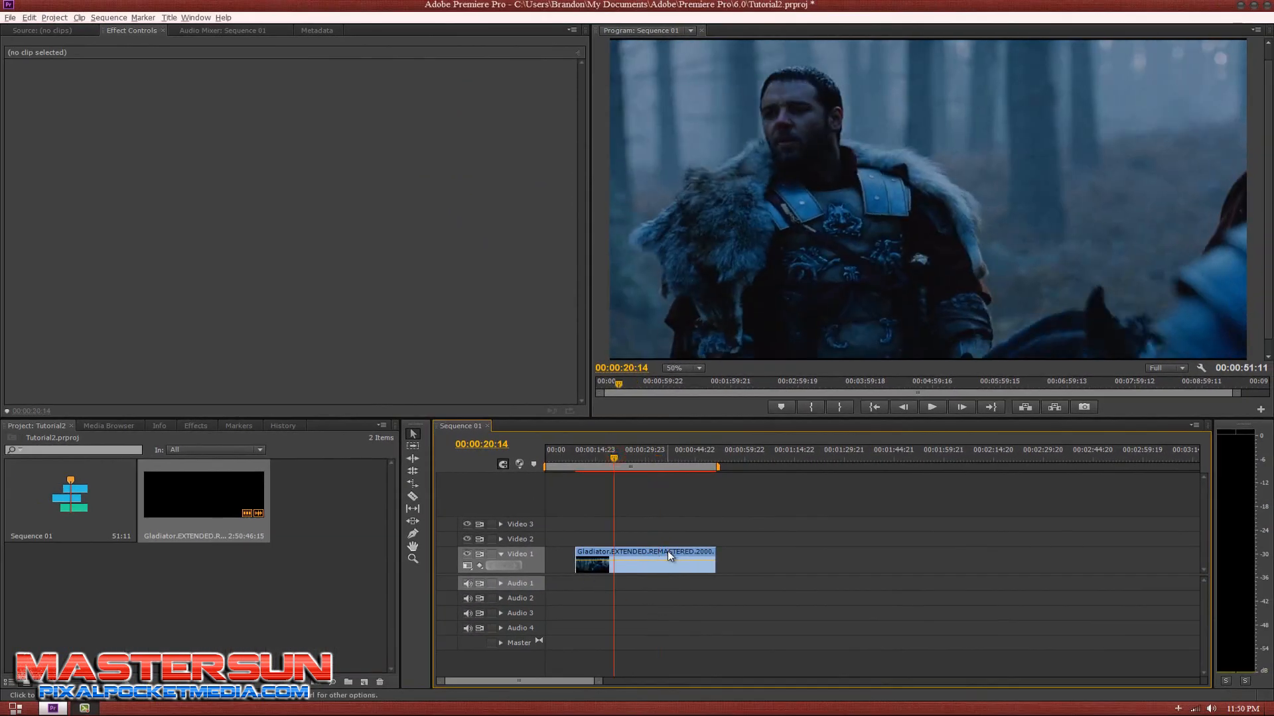
left_click(665, 456)
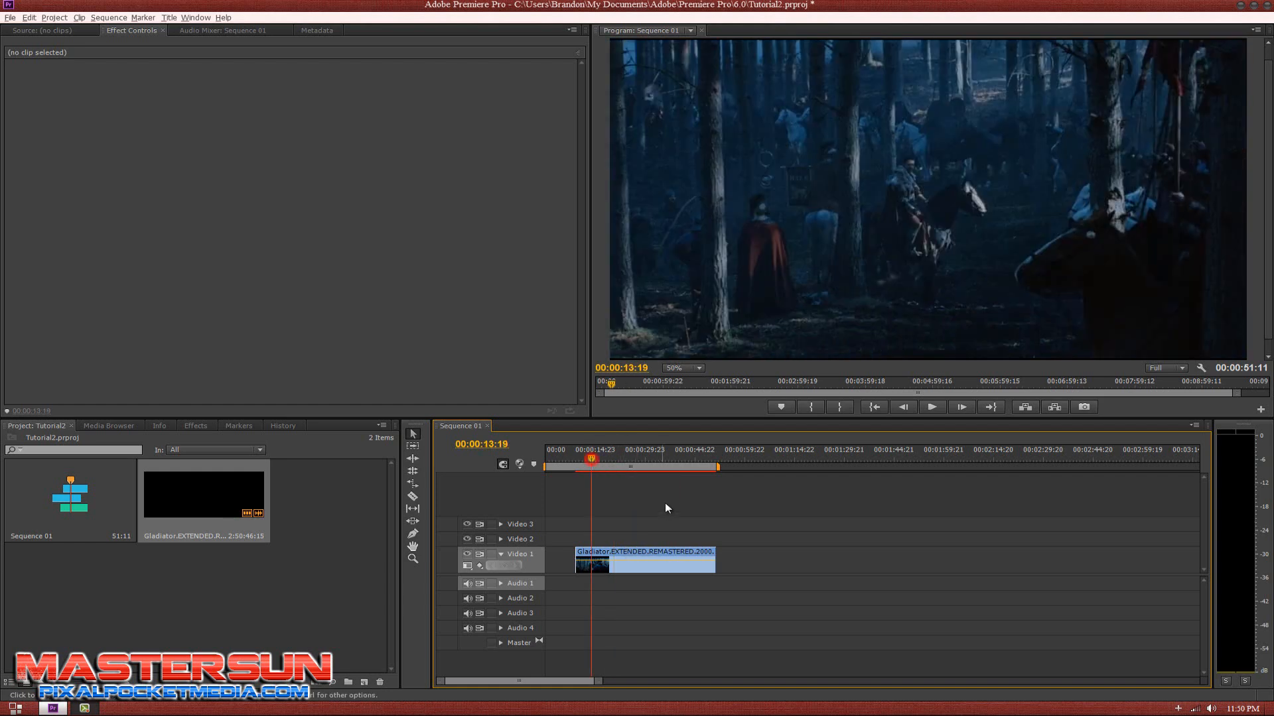
left_click(699, 456)
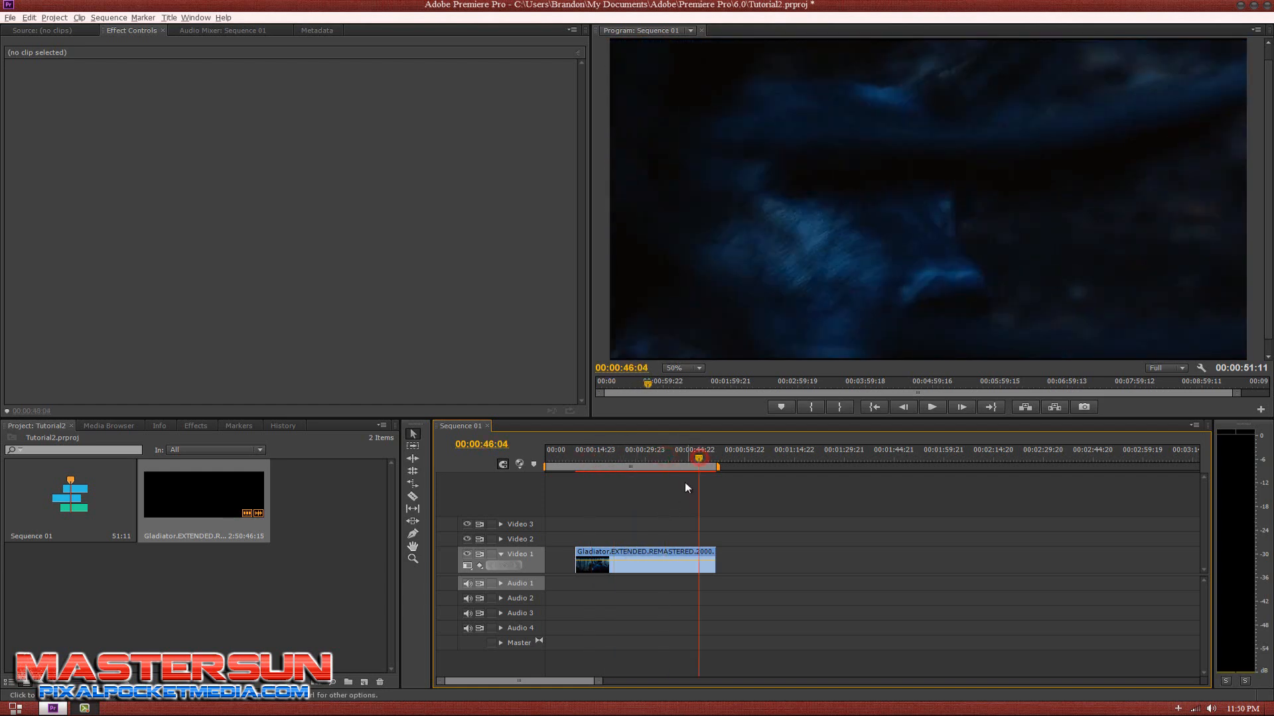
left_click(627, 457)
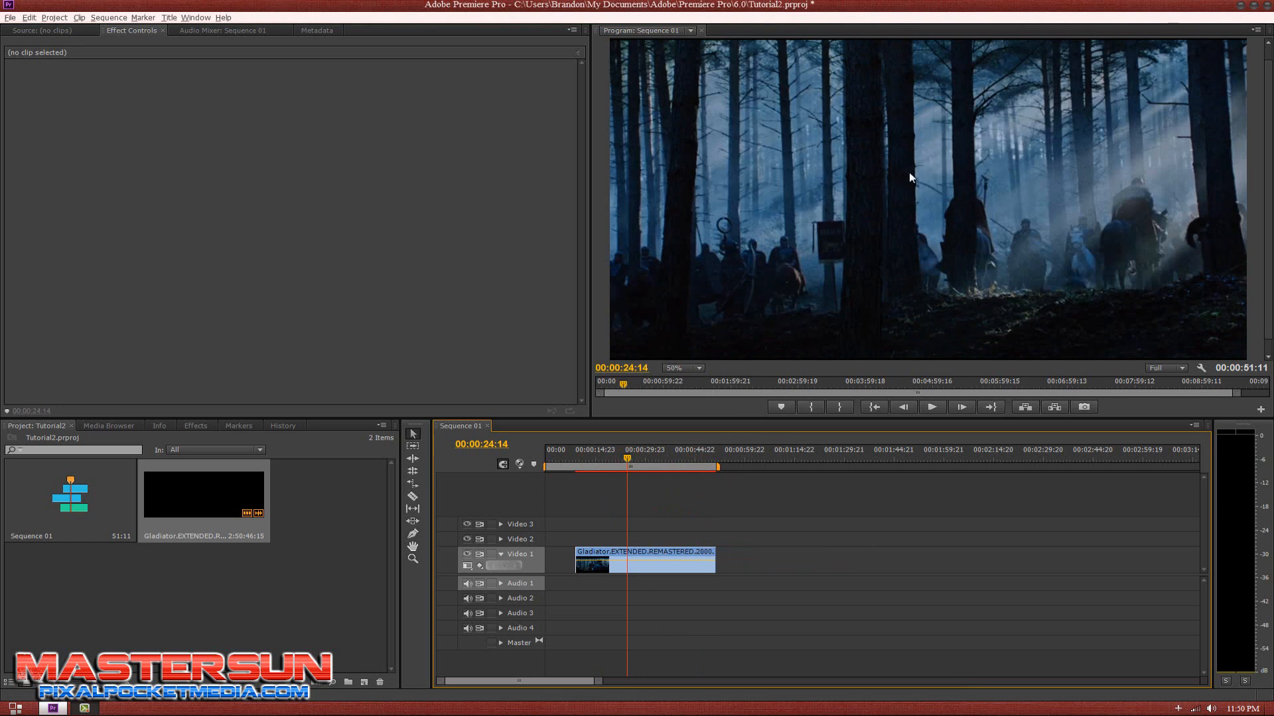
left_click(655, 463)
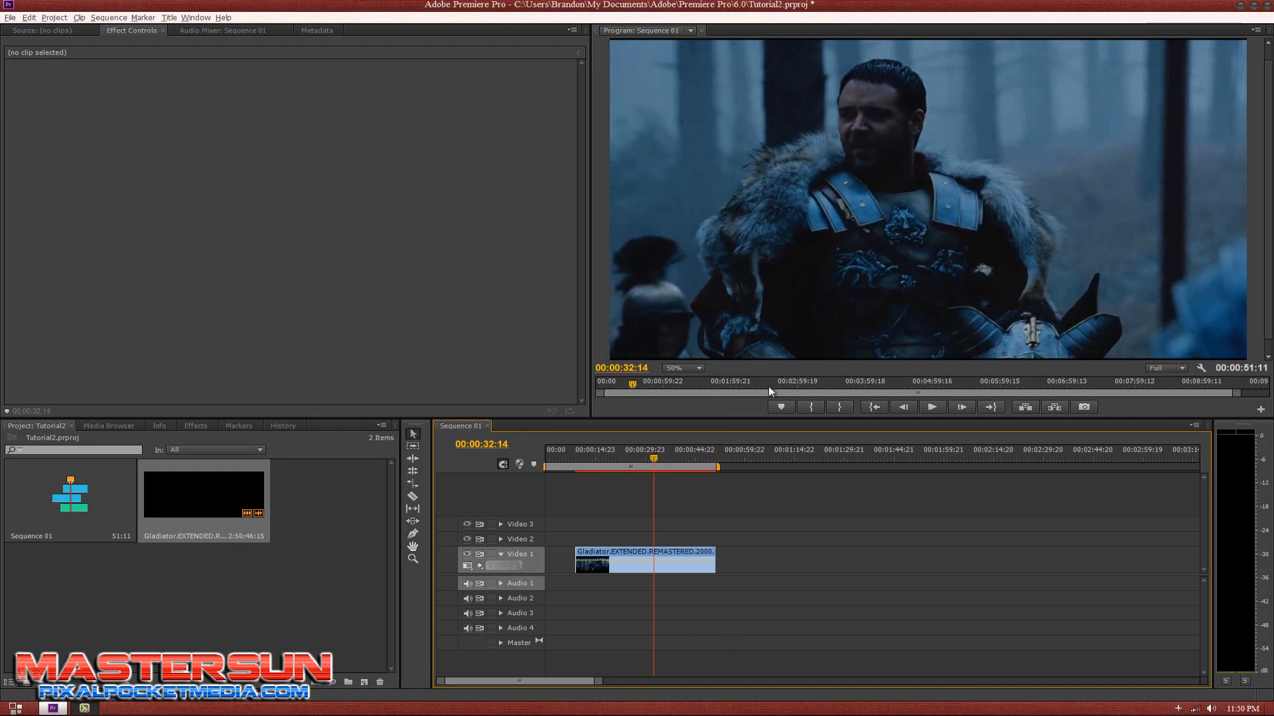
mouse_move(675, 455)
left_mouse_down()
mouse_move(701, 454)
mouse_move(614, 453)
mouse_move(676, 449)
left_mouse_up()
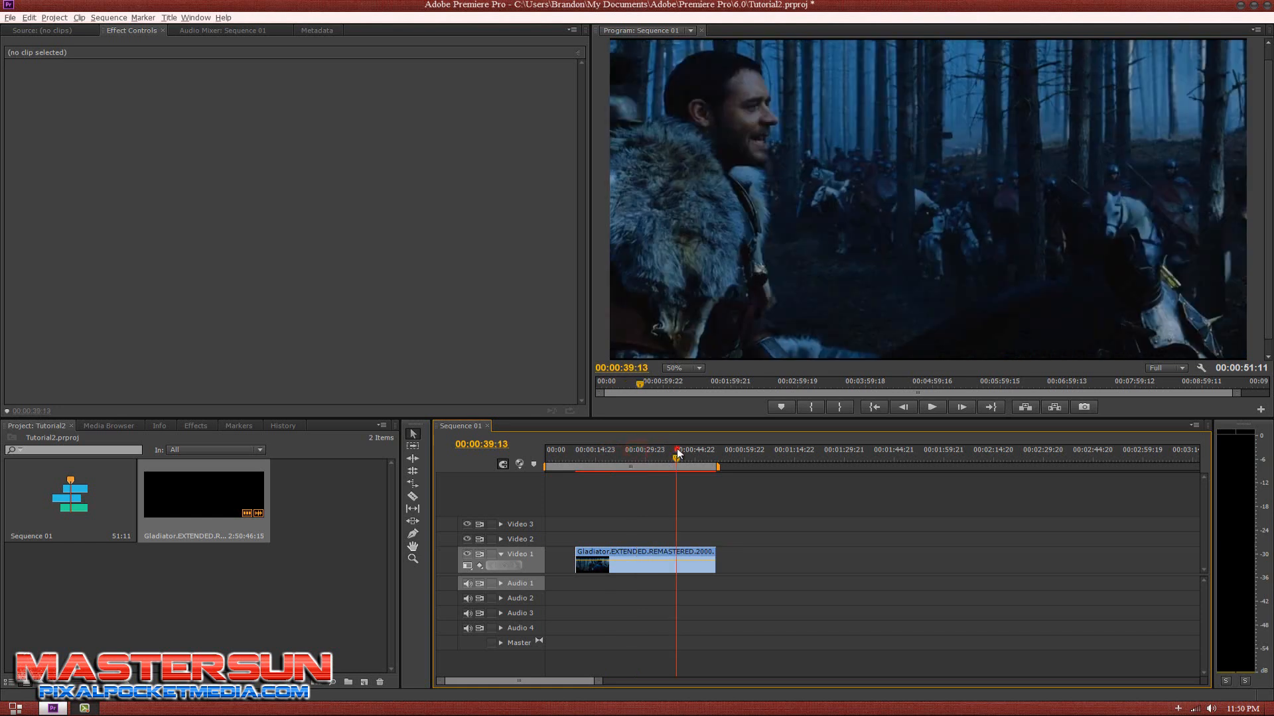
Step: Select the Gladiator clip in the sequence and list the available Color Correction video effects
left_click(631, 551)
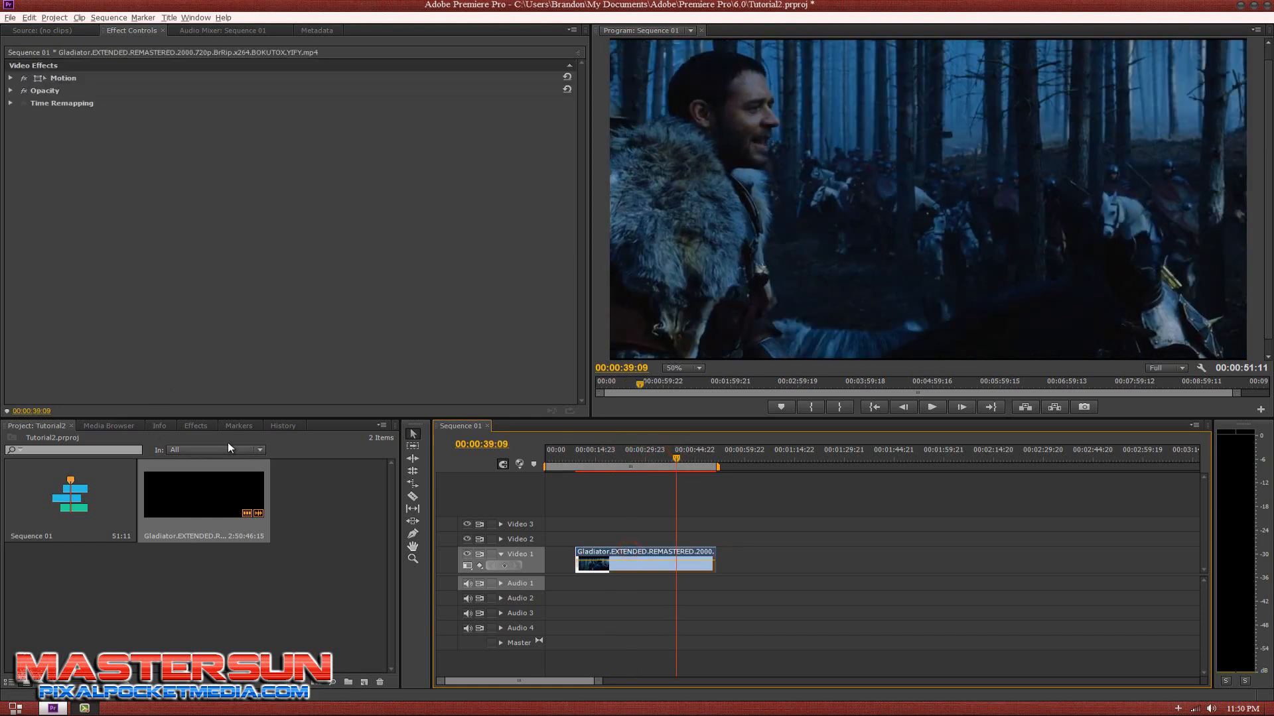
left_click(194, 425)
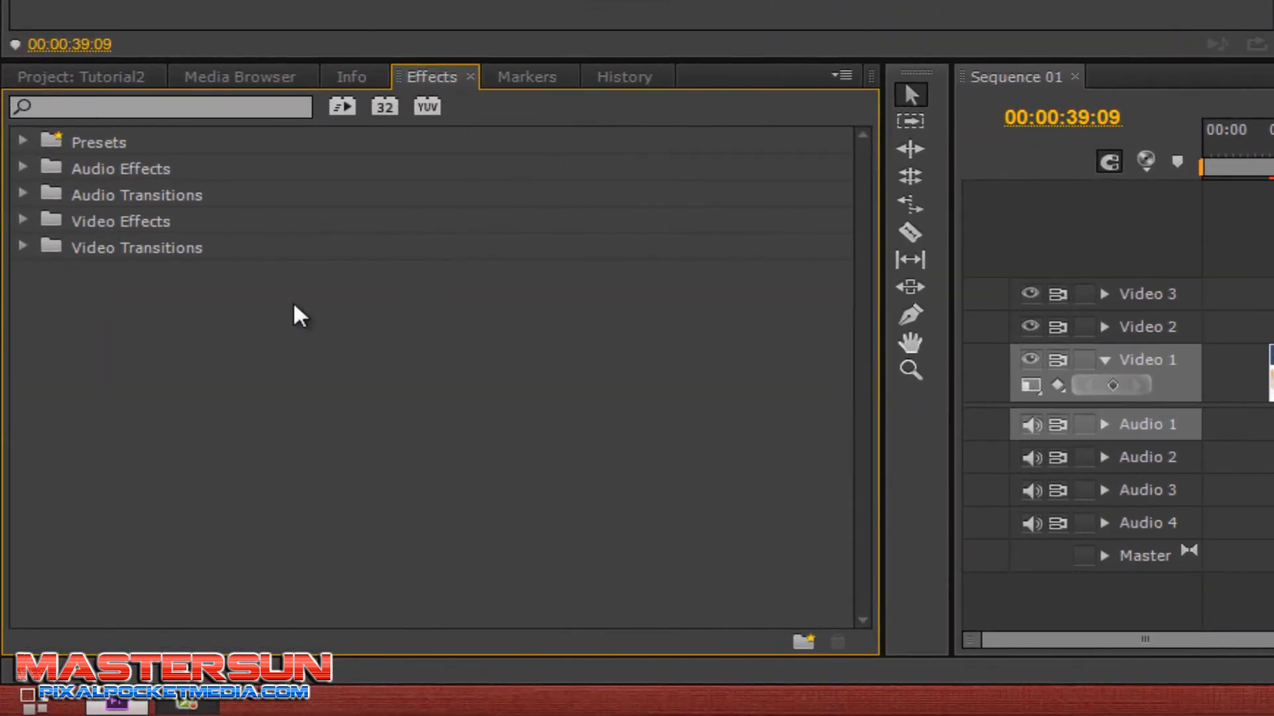
left_click(23, 221)
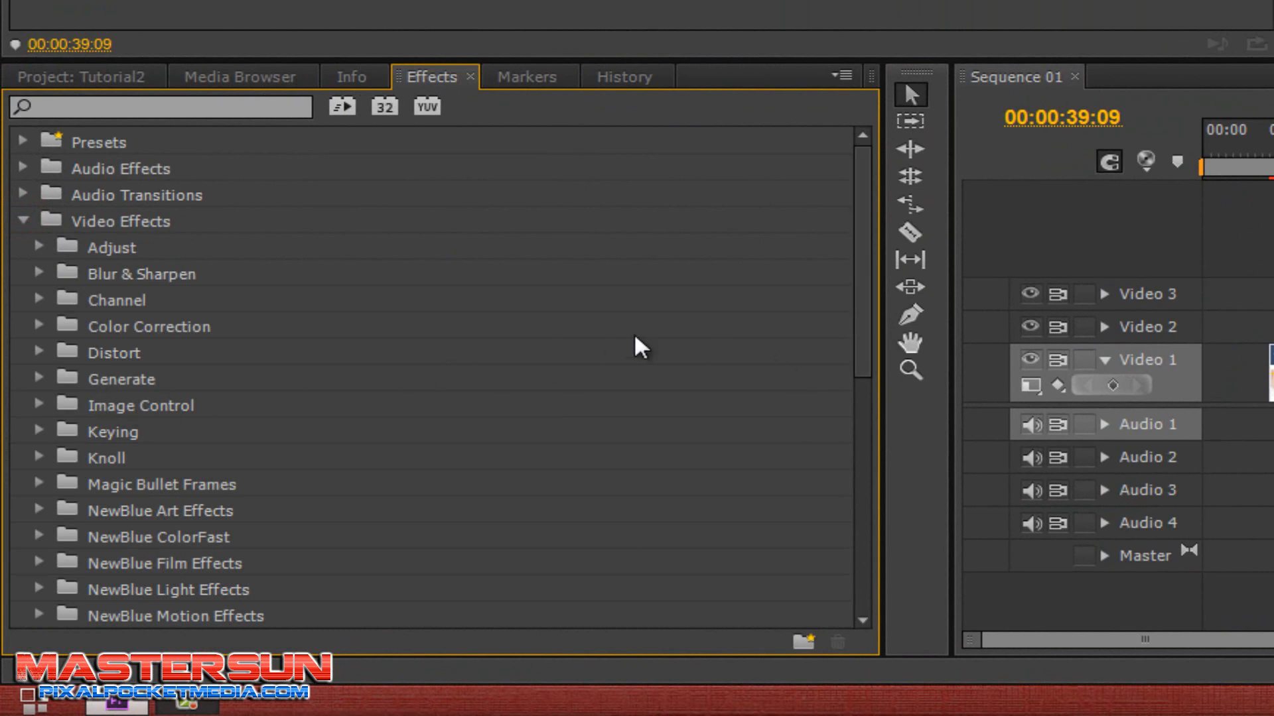
left_click(205, 332)
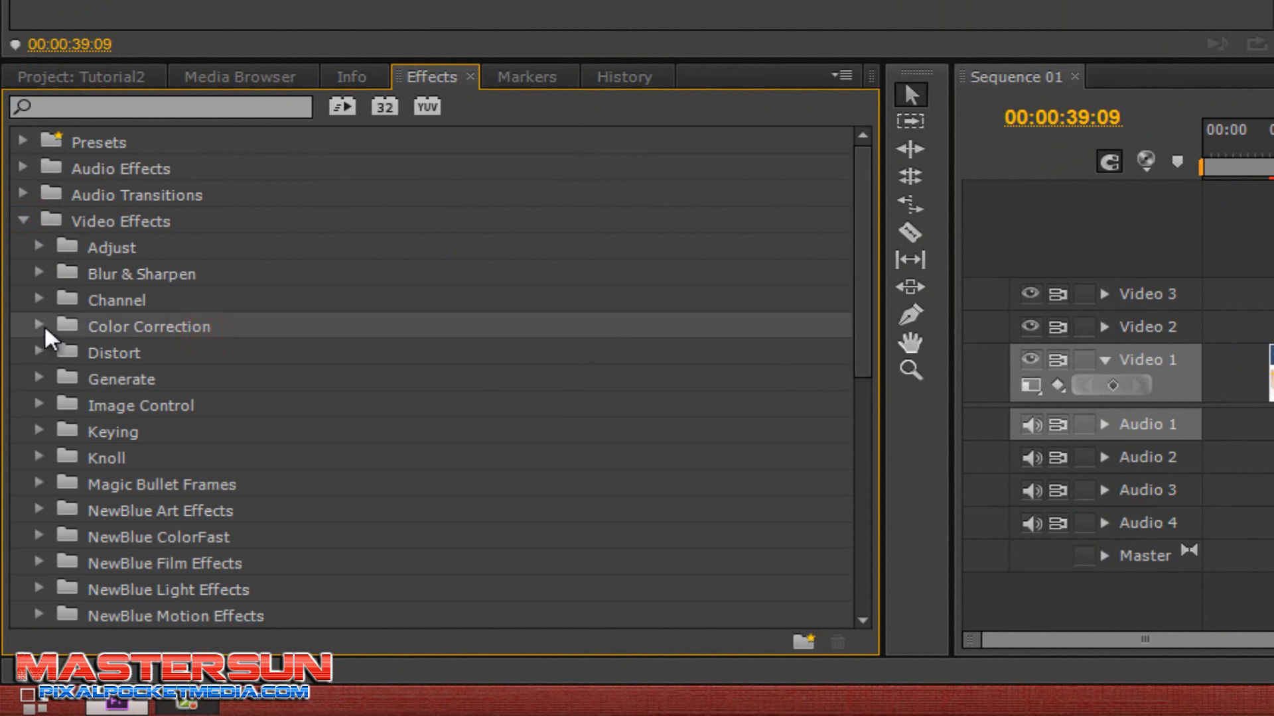
left_click(41, 326)
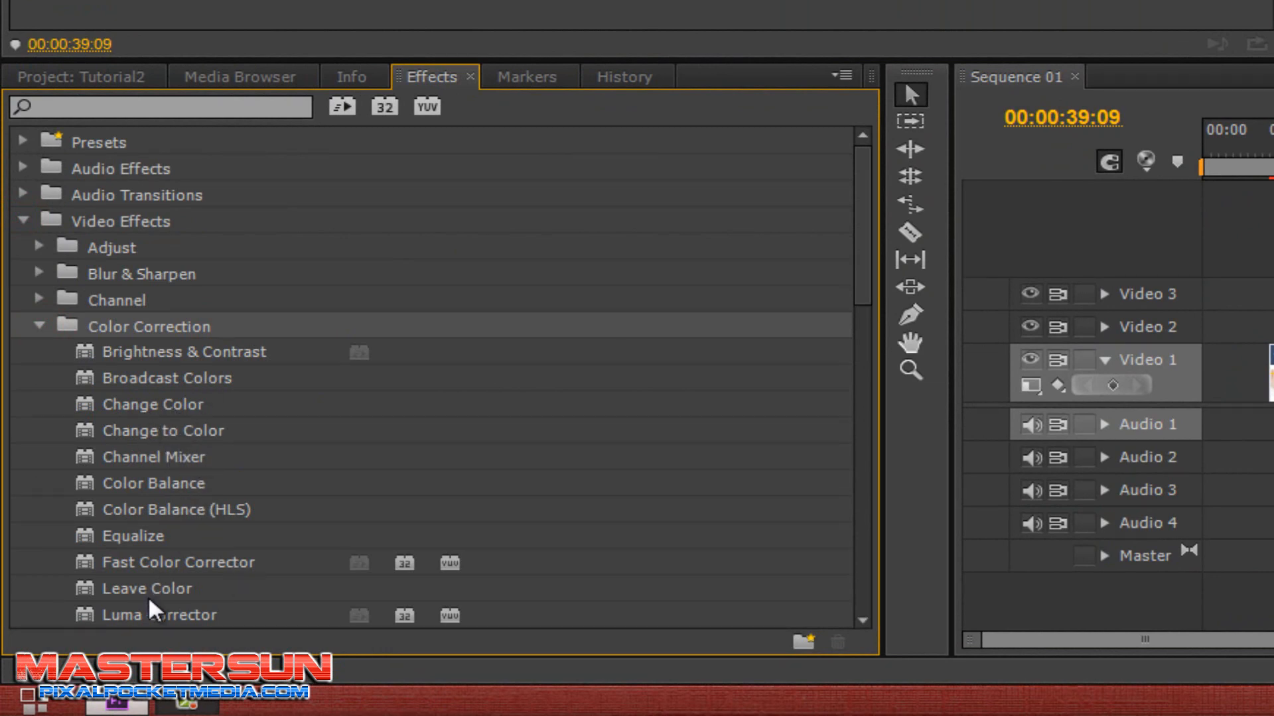
mouse_move(858, 280)
left_mouse_down()
mouse_move(869, 318)
mouse_move(870, 296)
left_mouse_up()
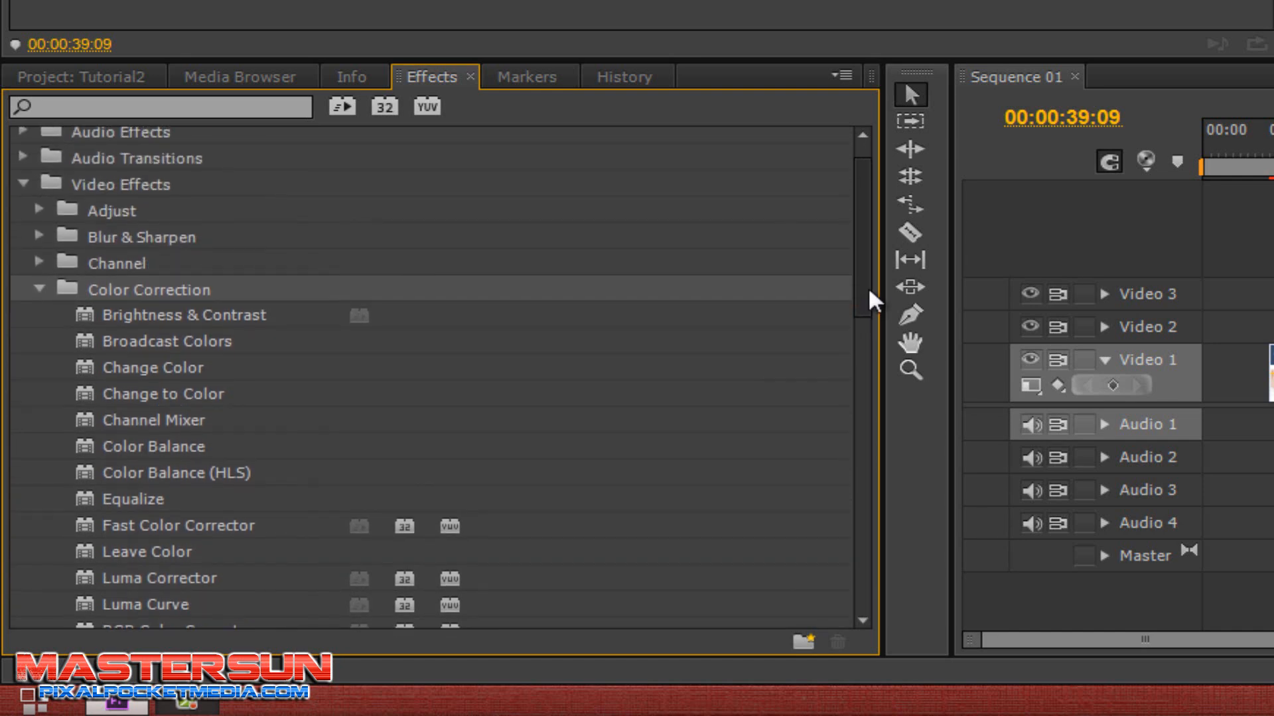
Step: Apply the Change Color effect from the Color Correction group to the Gladiator clip
left_click(215, 320)
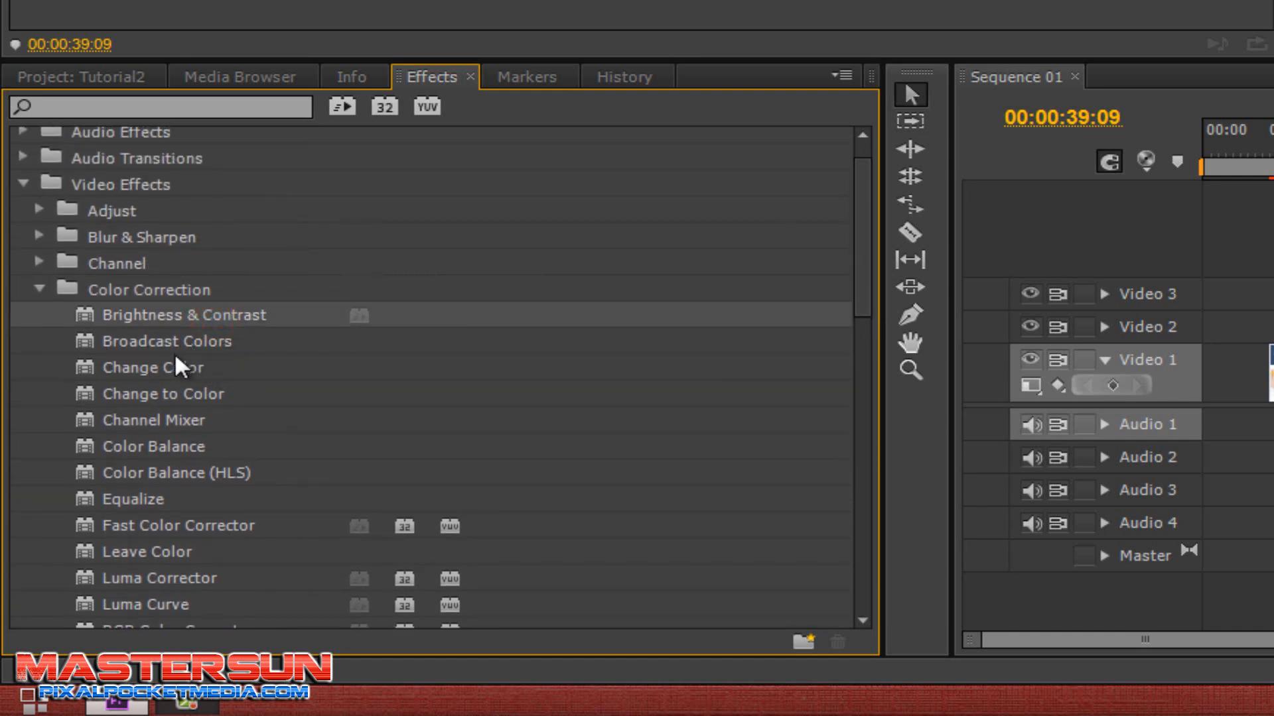
left_click(209, 344)
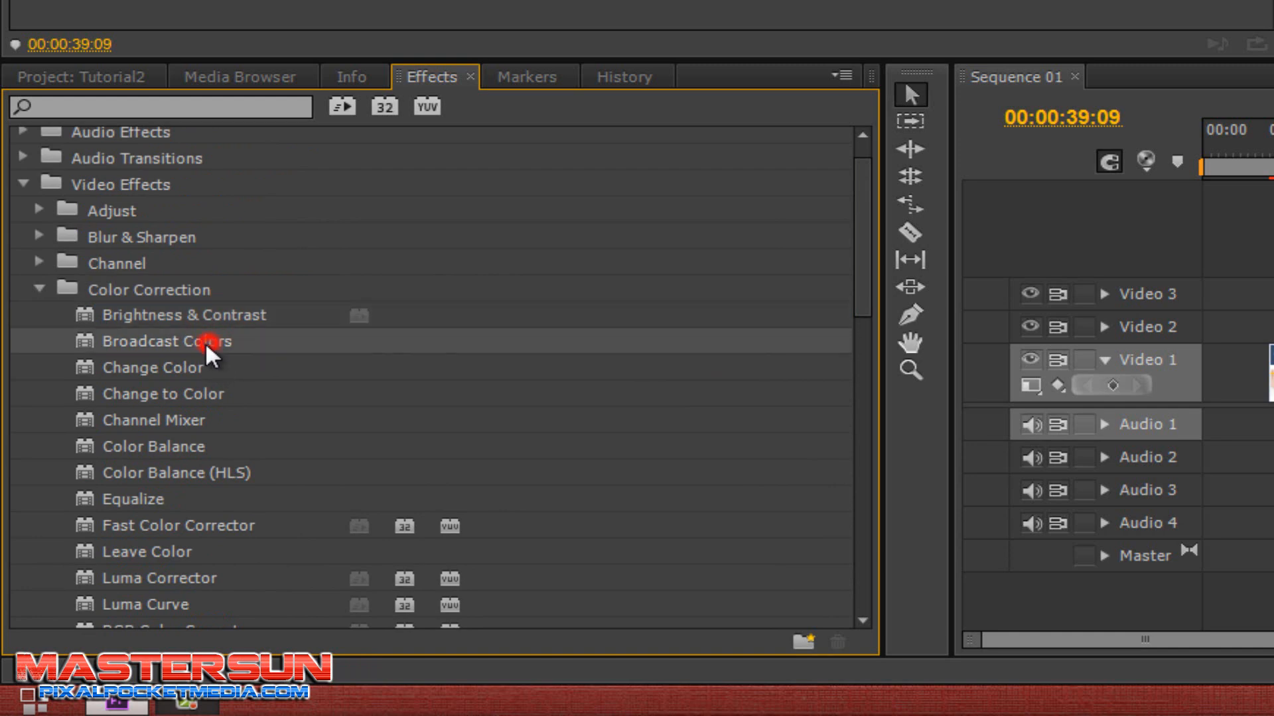
left_click(166, 373)
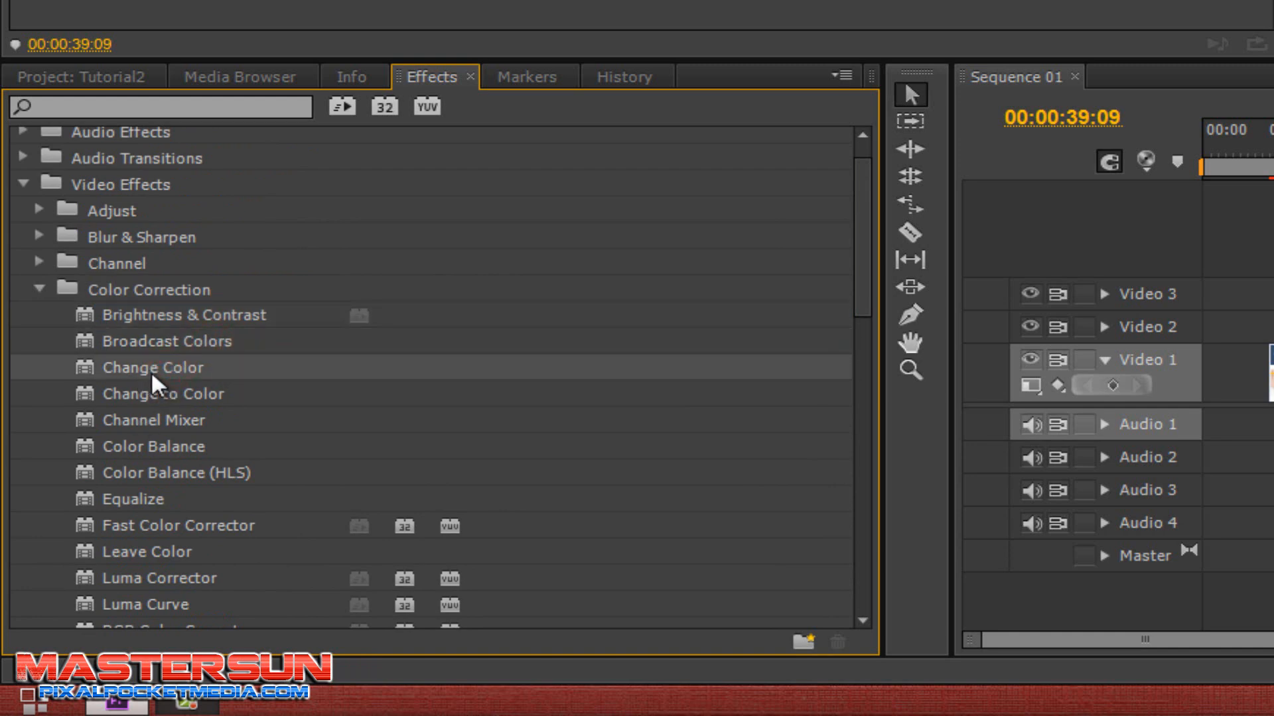
left_click_drag(167, 373, 1252, 388)
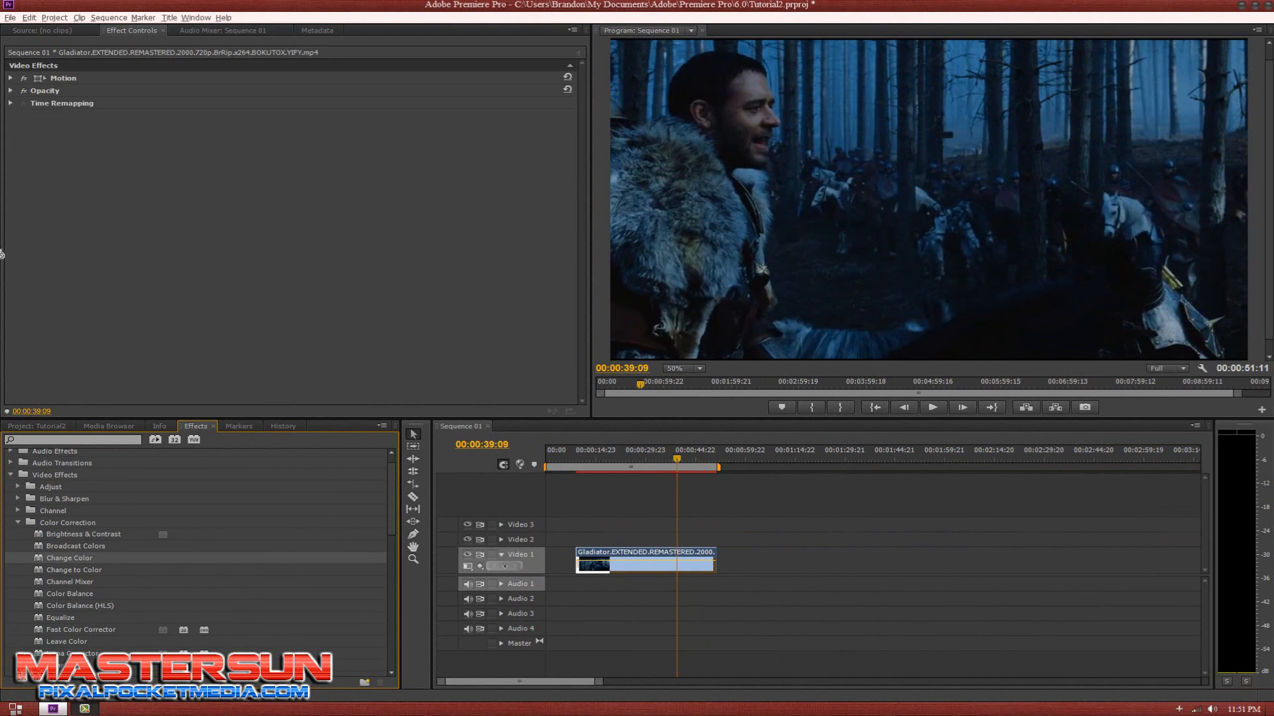
left_click_drag(2, 254, 81, 232)
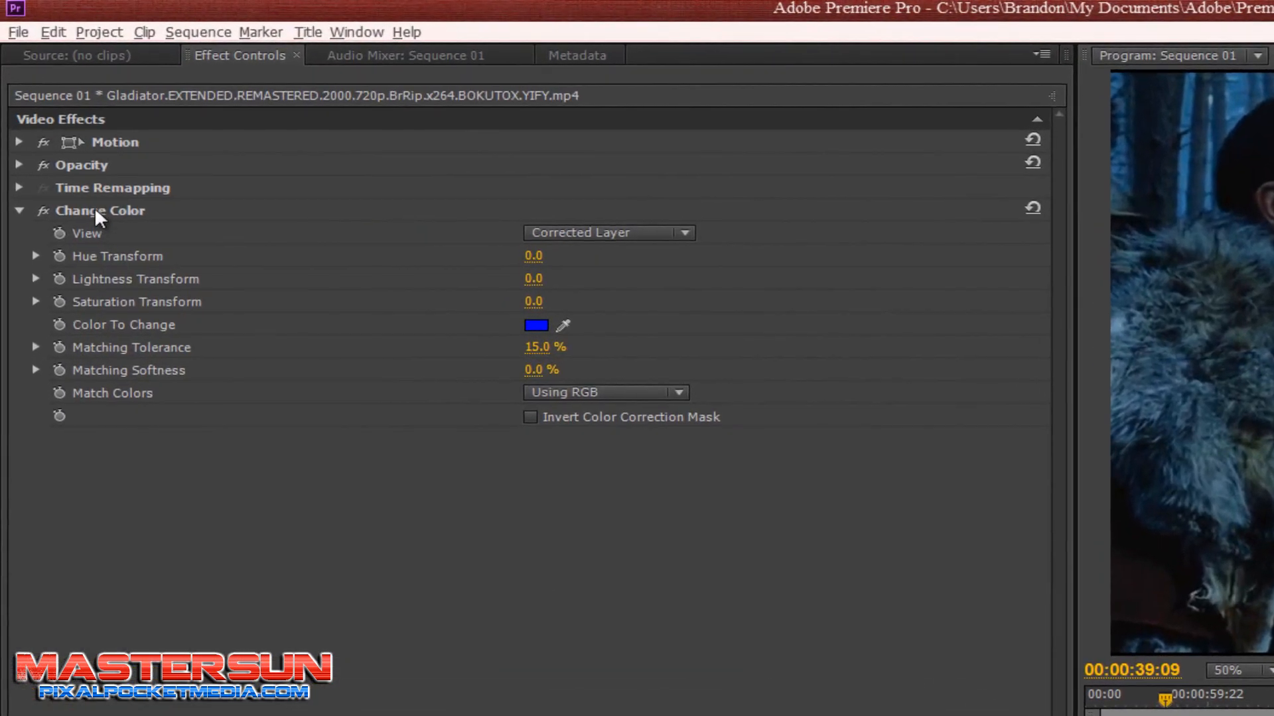
Step: Copy the Change Color effect from the Gladiator clip's effect settings
right_click(52, 114)
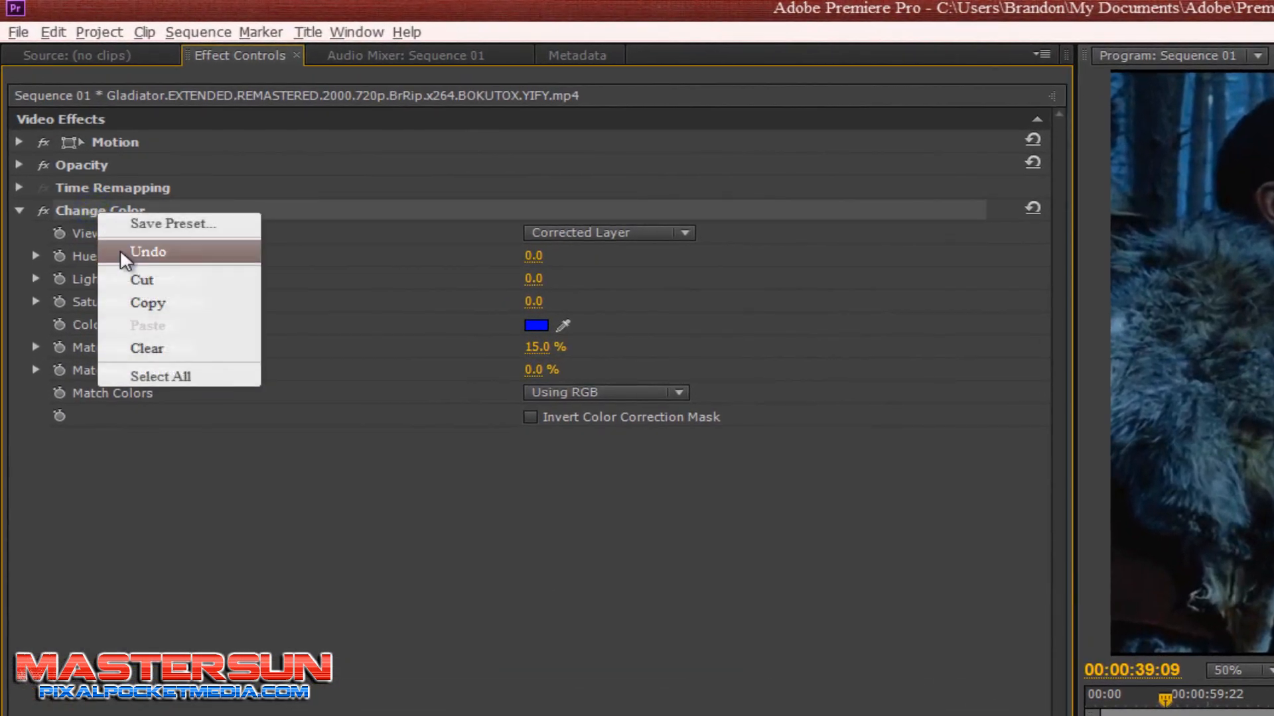
left_click(216, 603)
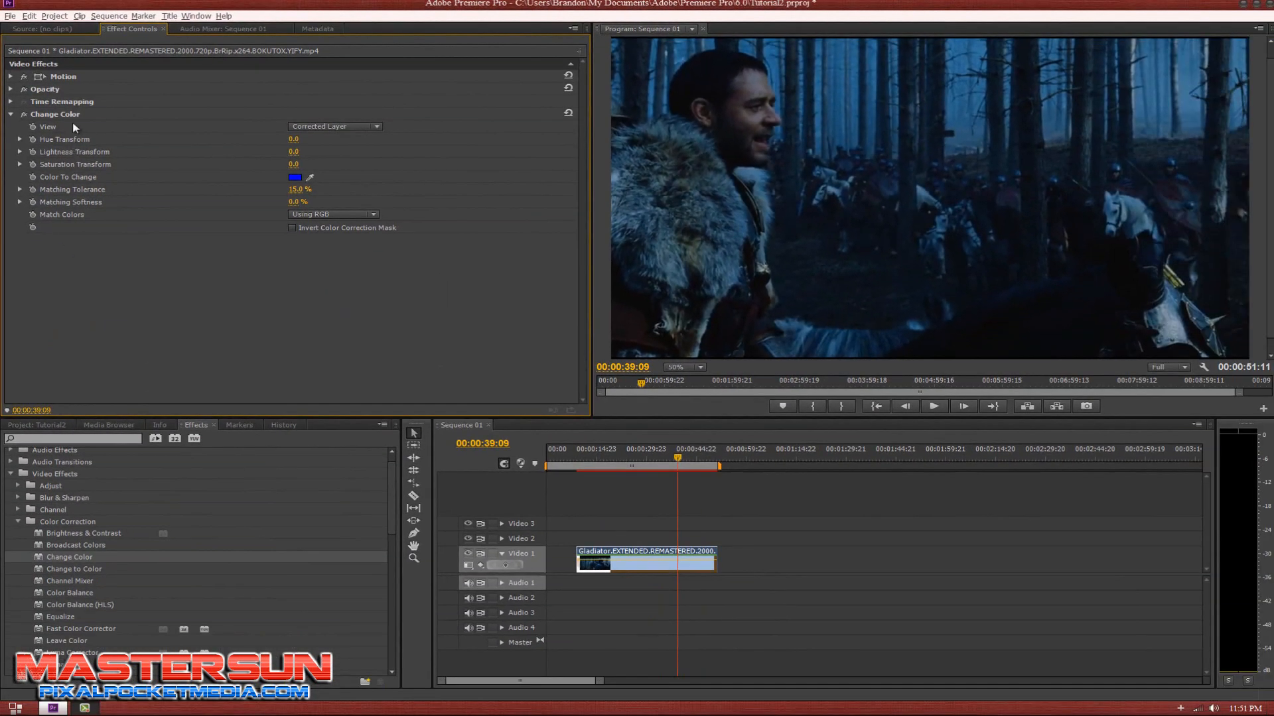
right_click(73, 119)
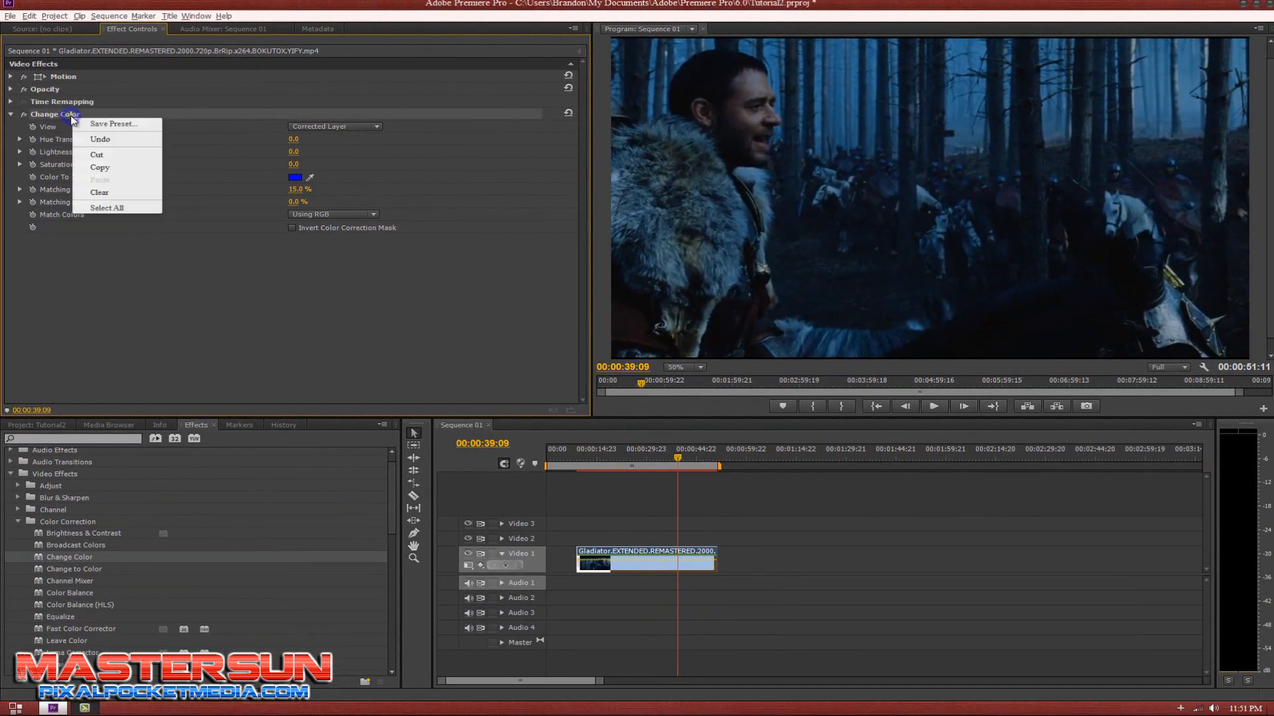
left_click(98, 166)
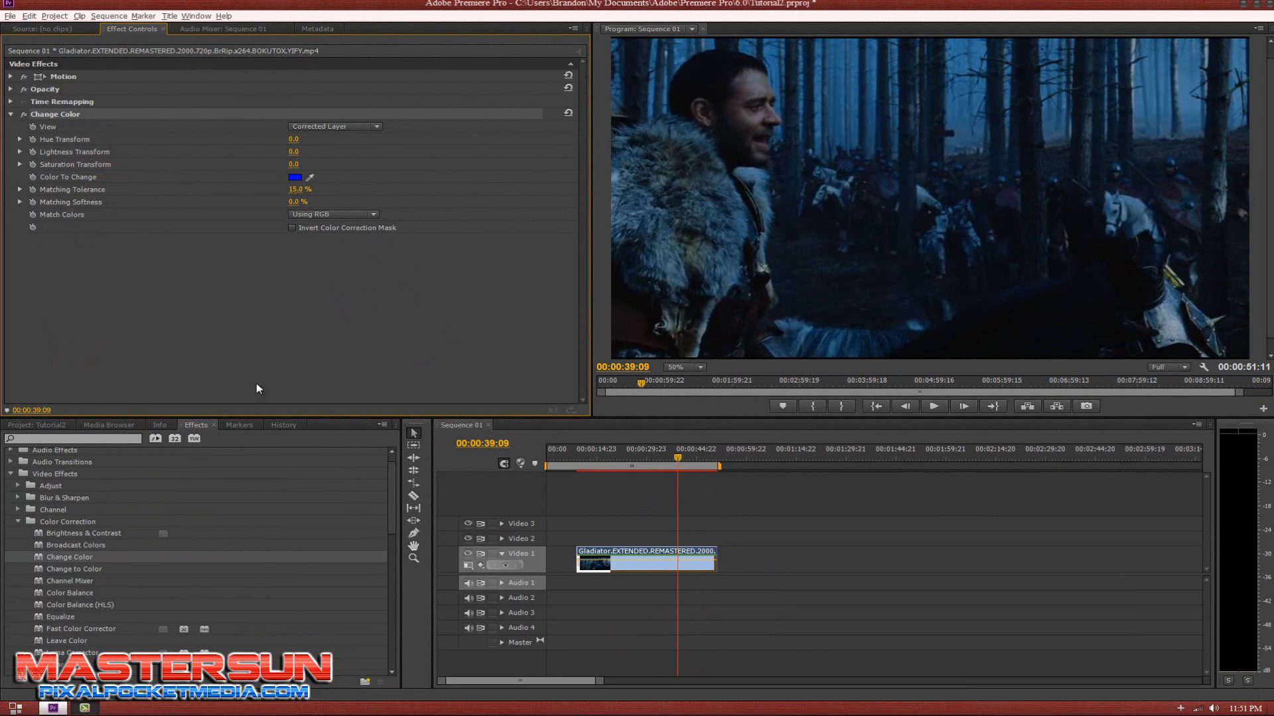
right_click(69, 115)
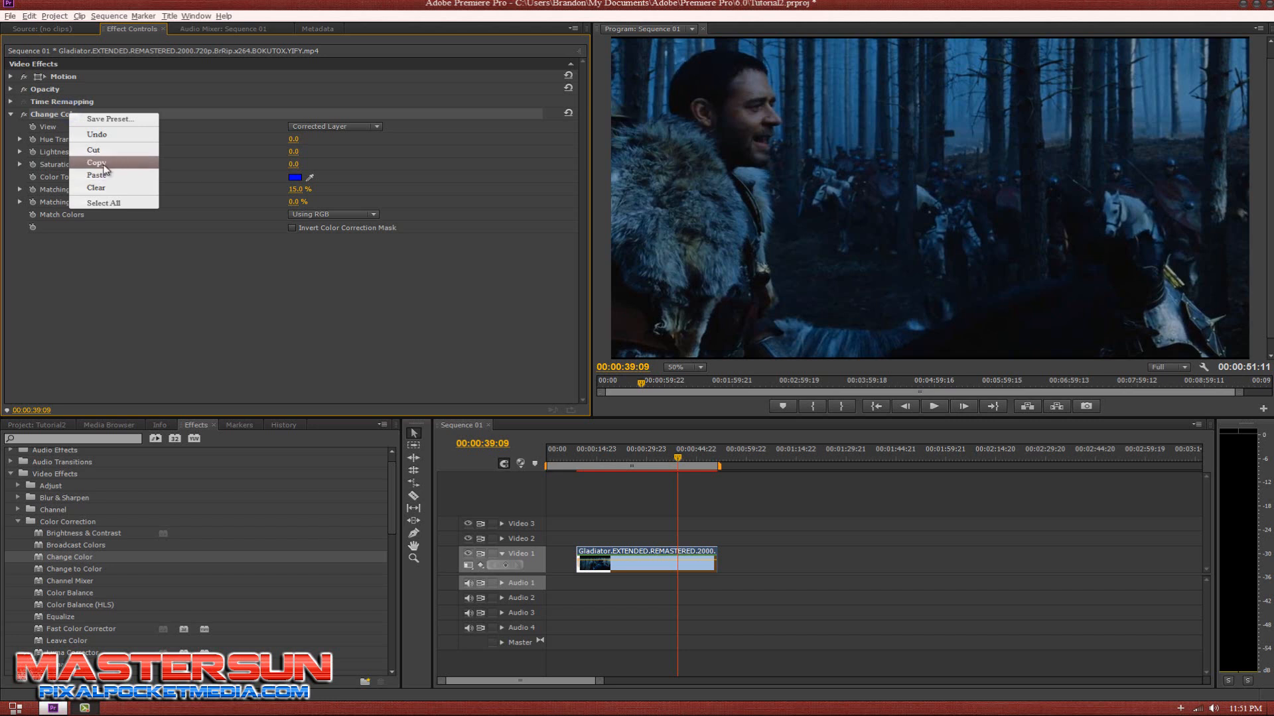
left_click(124, 289)
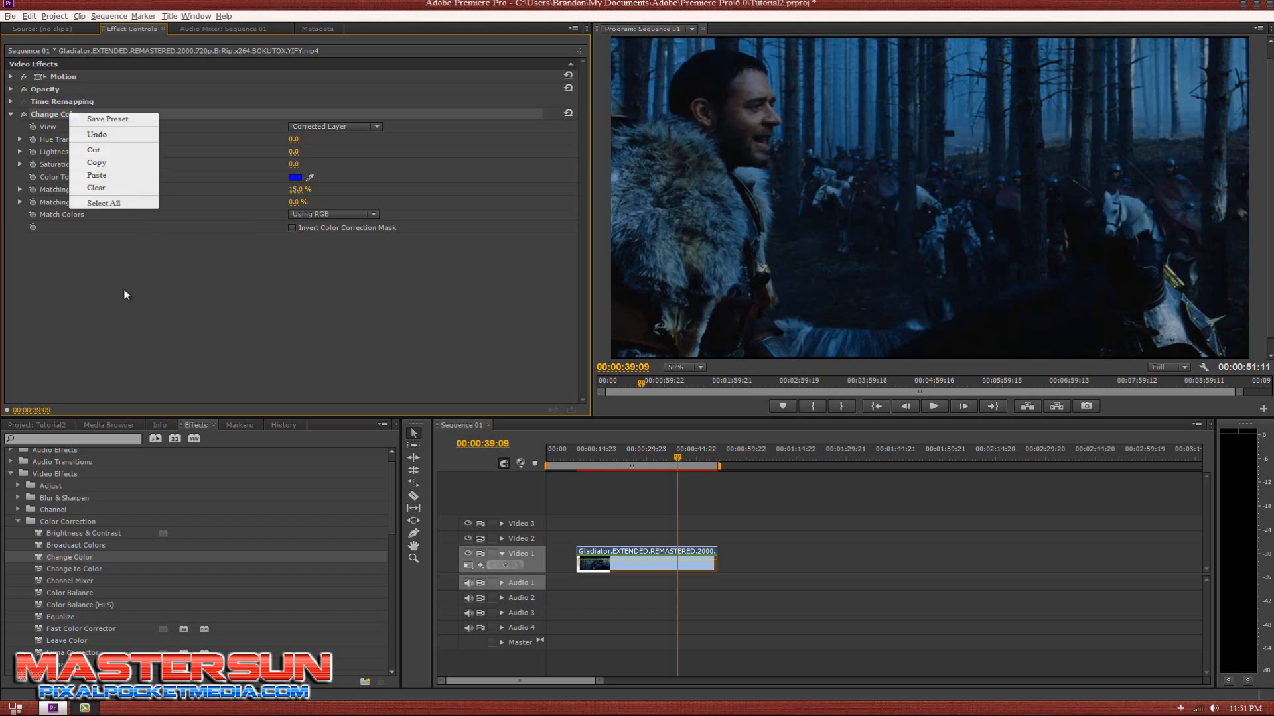
Step: Open and cancel the Color To Change picker, and set Matching Tolerance to 100%
left_click(296, 179)
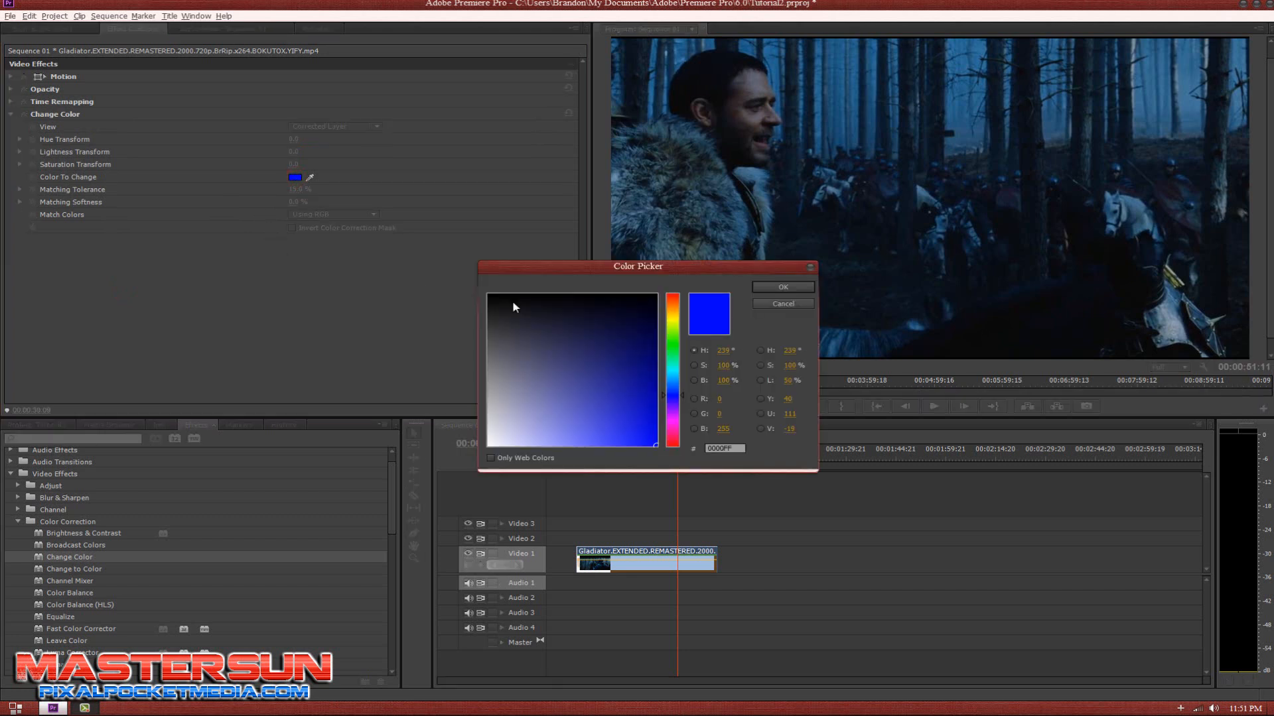
left_click(809, 269)
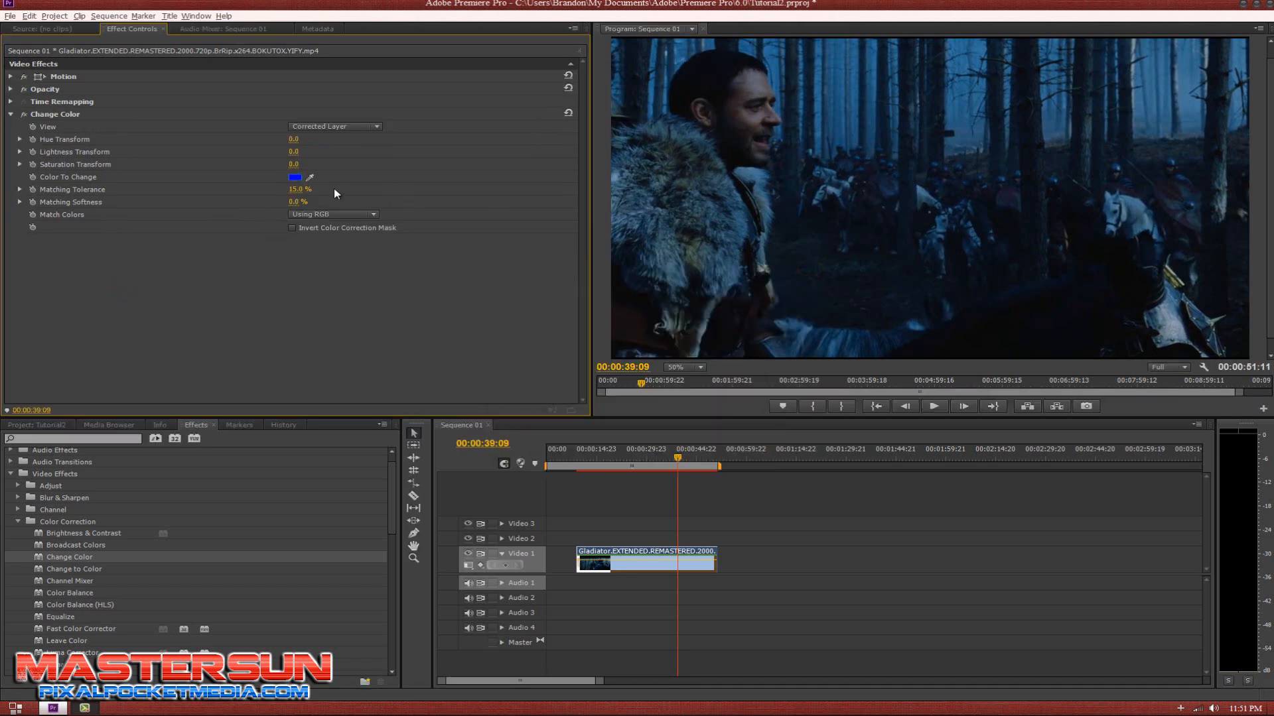
left_click_drag(298, 193, 443, 161)
mouse_move(297, 203)
left_mouse_down()
mouse_move(413, 115)
mouse_move(337, 269)
mouse_move(310, 183)
left_mouse_up()
Step: Preview the Color Correction Mask, return the view to Corrected Layer, and set Match Colors to Using Hue
left_click(345, 126)
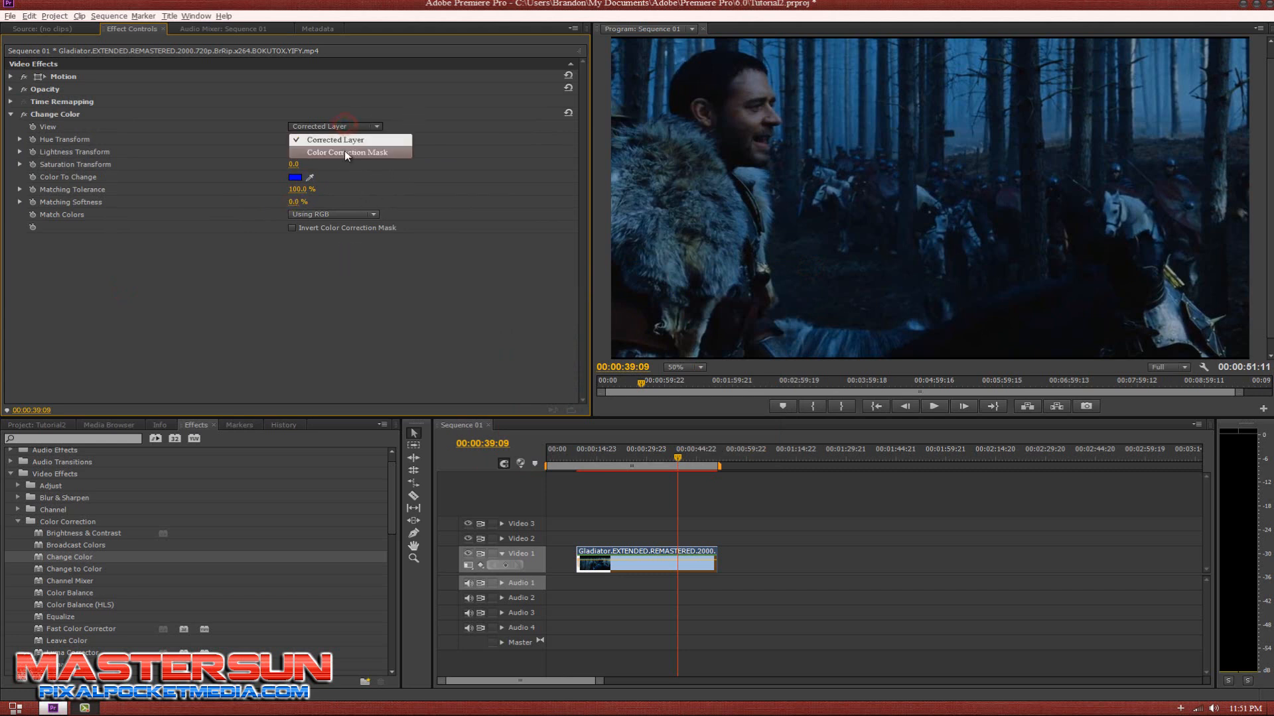
left_click(344, 151)
left_click(345, 127)
left_click(341, 139)
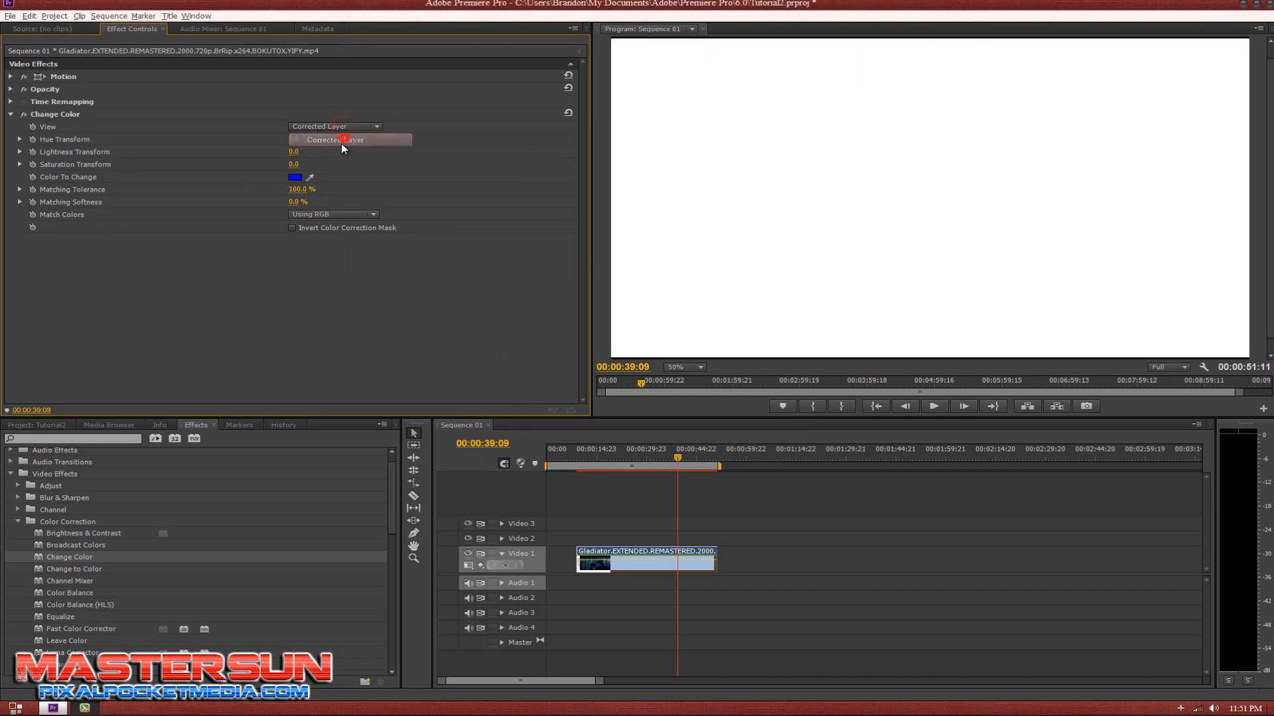
left_click(307, 215)
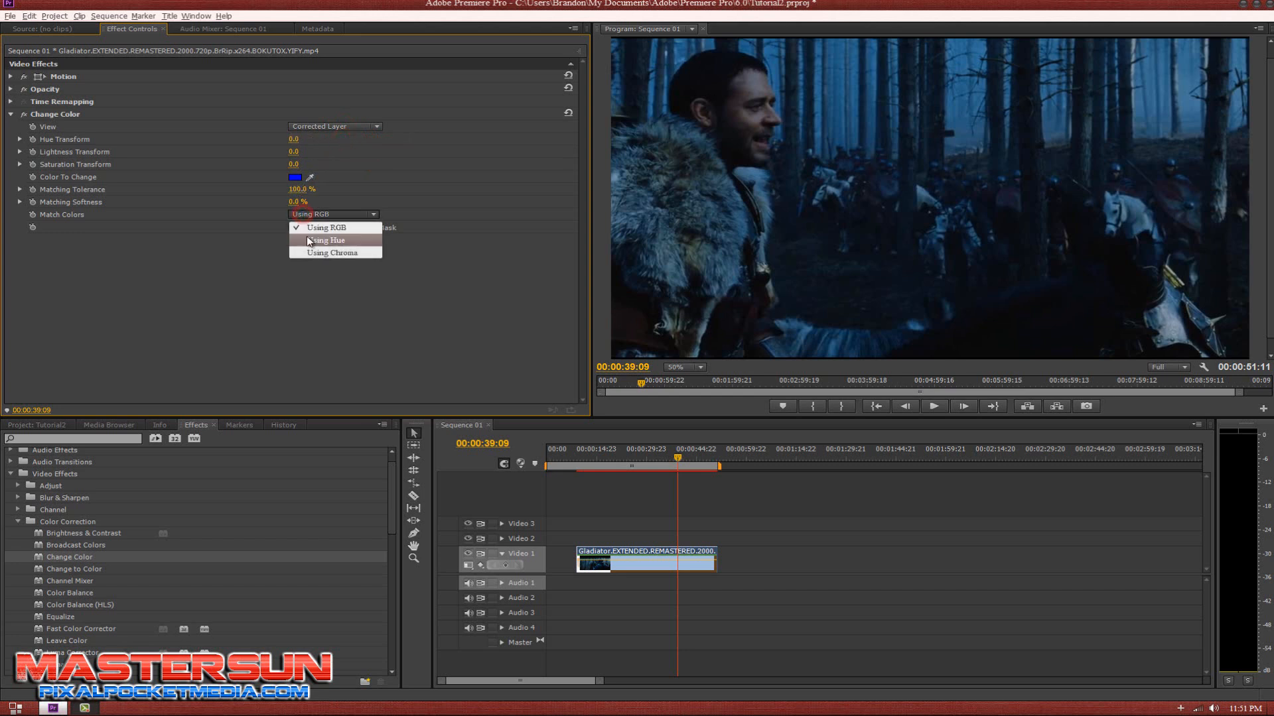
left_click(307, 241)
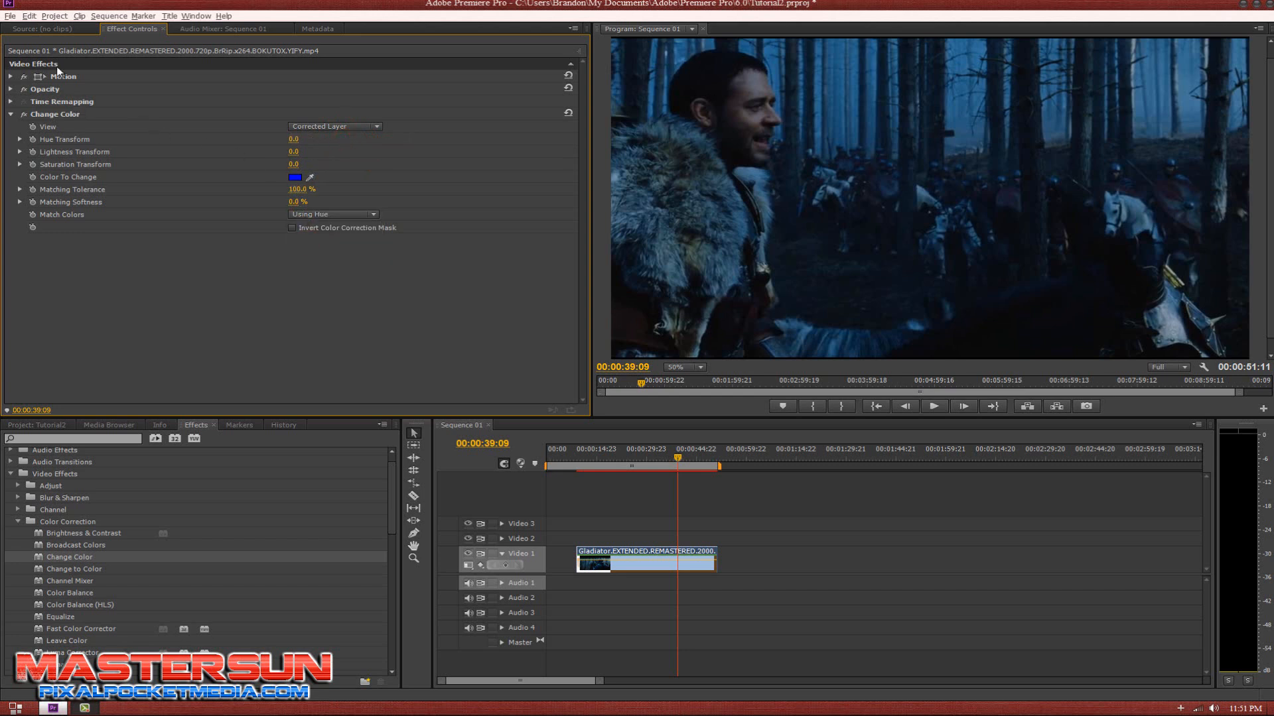
Step: Remove the Change Color effect from the Gladiator clip and apply the Color Balance effect instead
left_click(47, 117)
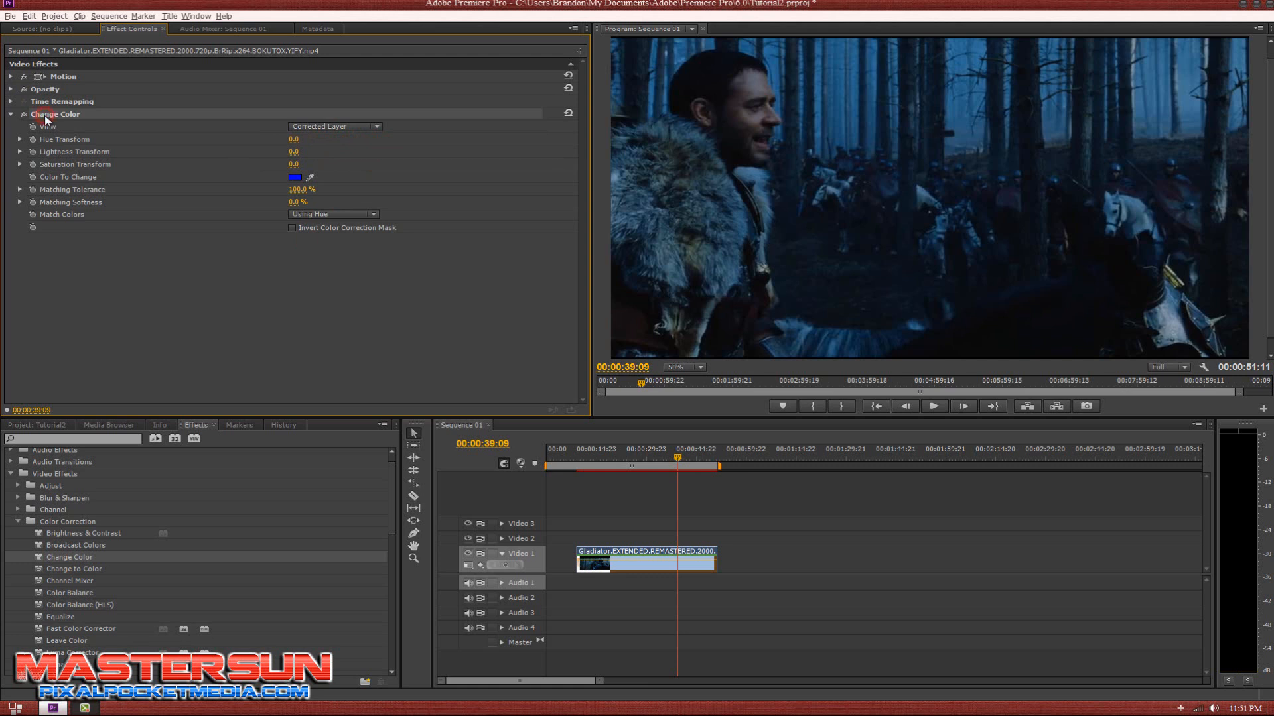
key("Delete")
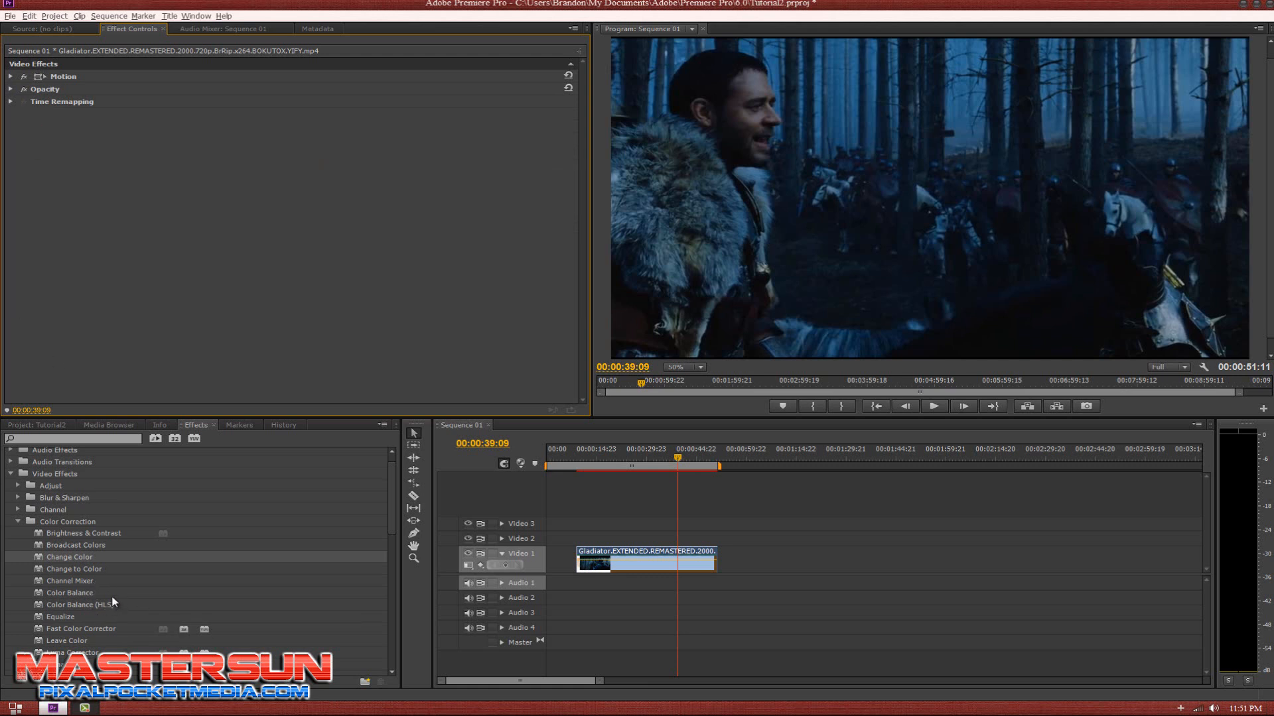
left_click_drag(392, 533, 397, 565)
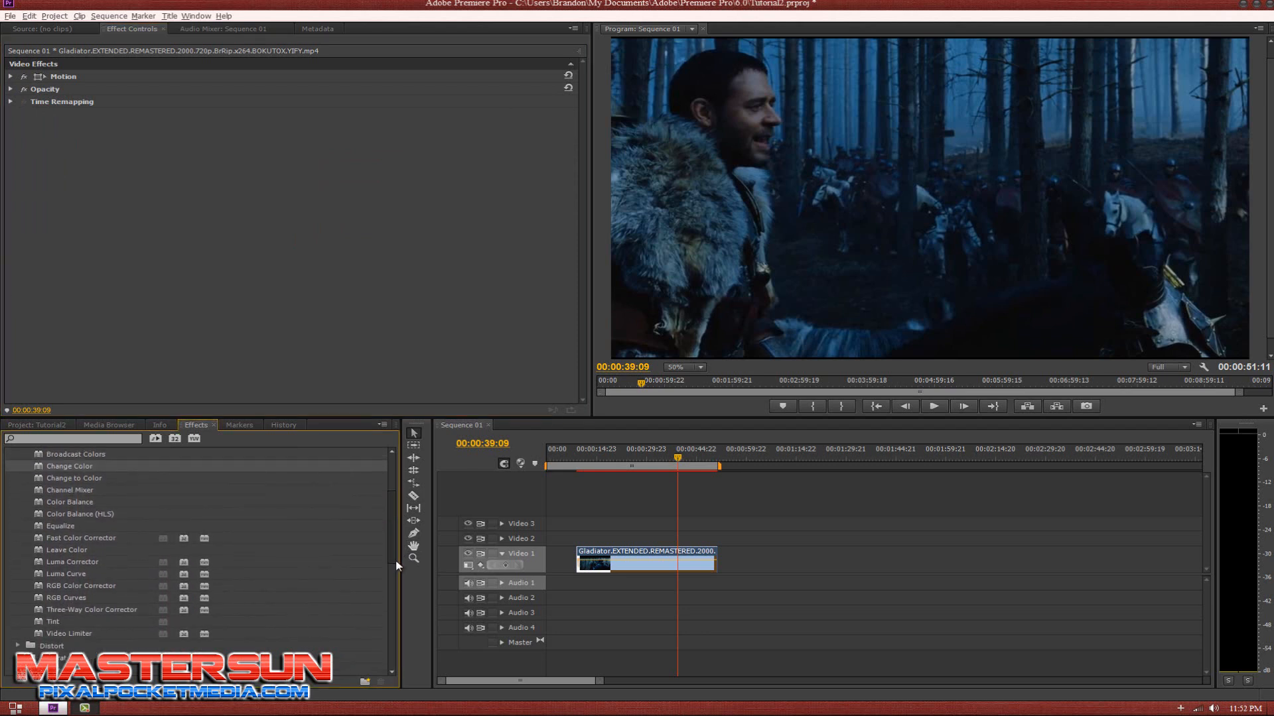
left_click(70, 504)
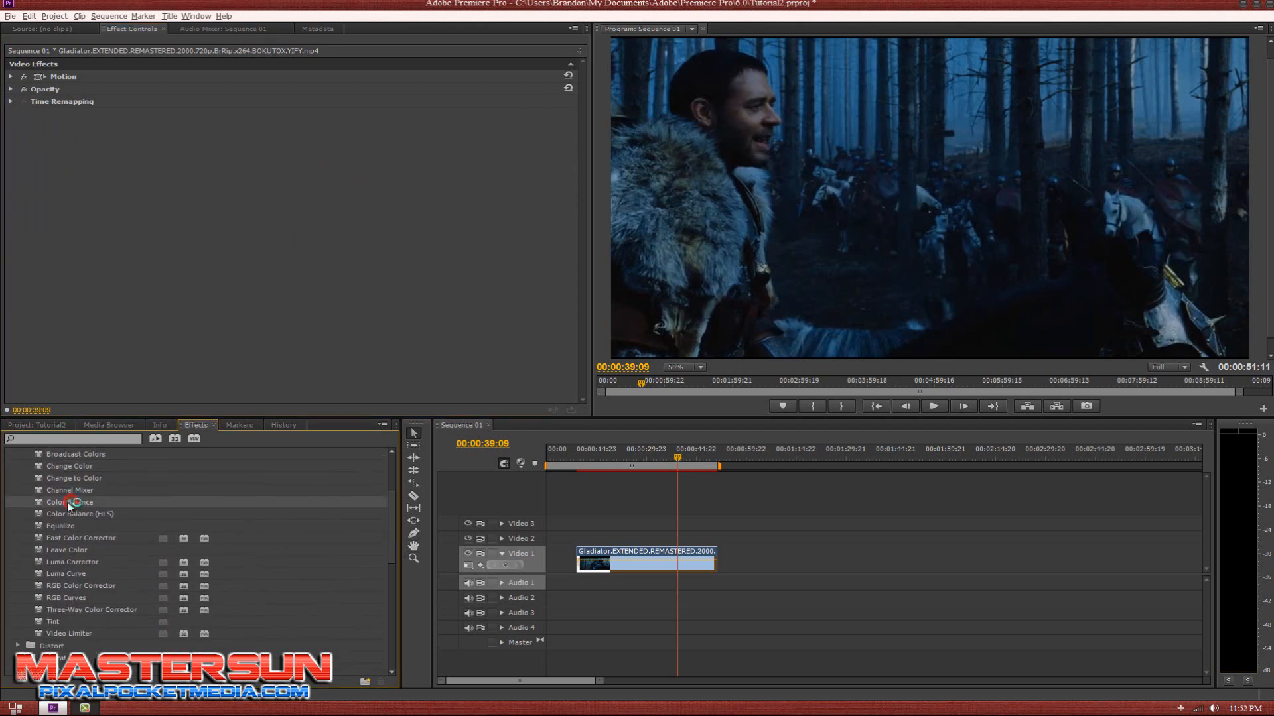
left_click_drag(59, 501, 121, 312)
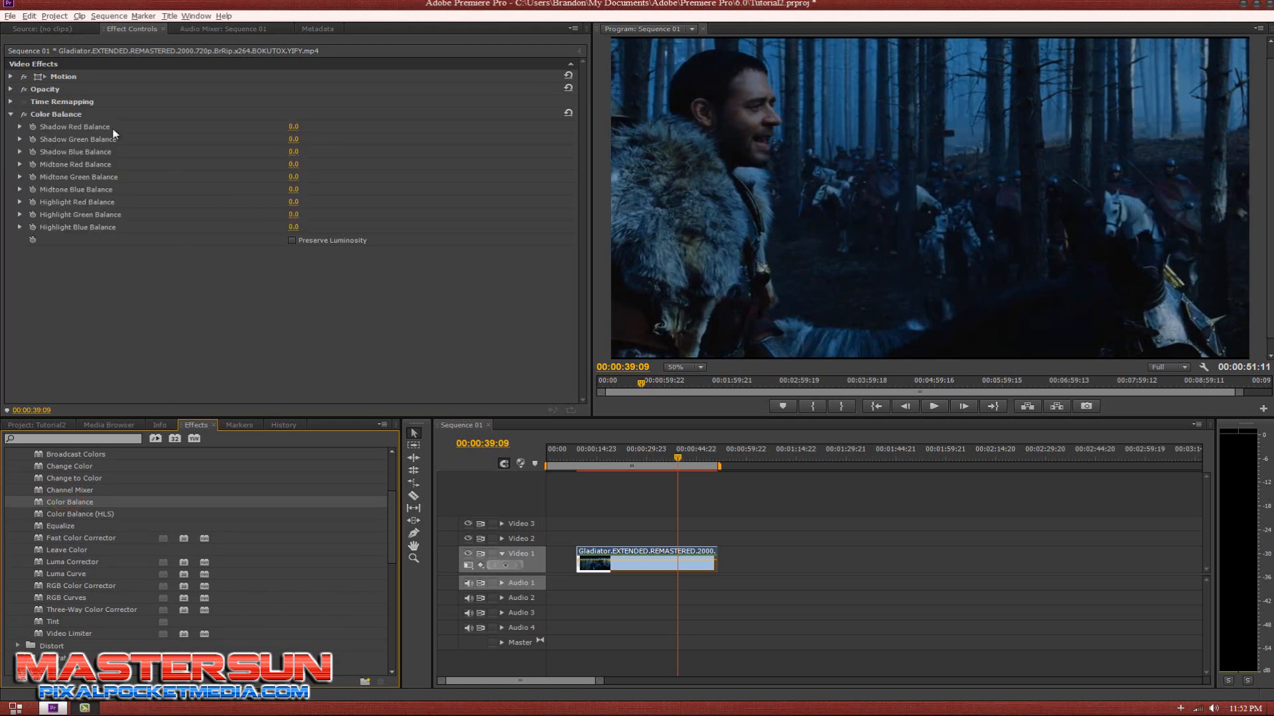
Step: Set Color Balance to shadow red 87, shadow blue -11, midtone red 13, midtone green 1, highlight red 22, highlight green 5 and highlight blue -16
left_click_drag(293, 130, 329, 79)
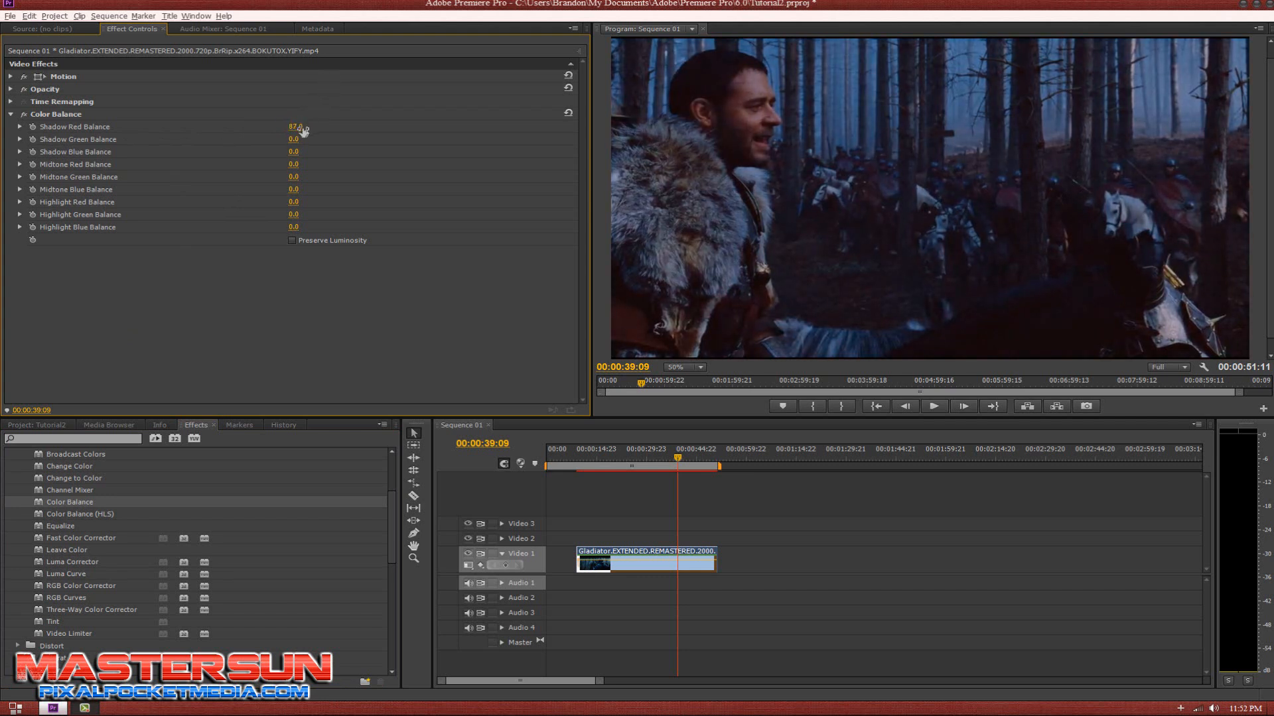
left_click_drag(293, 141, 304, 177)
left_click_drag(292, 203, 308, 246)
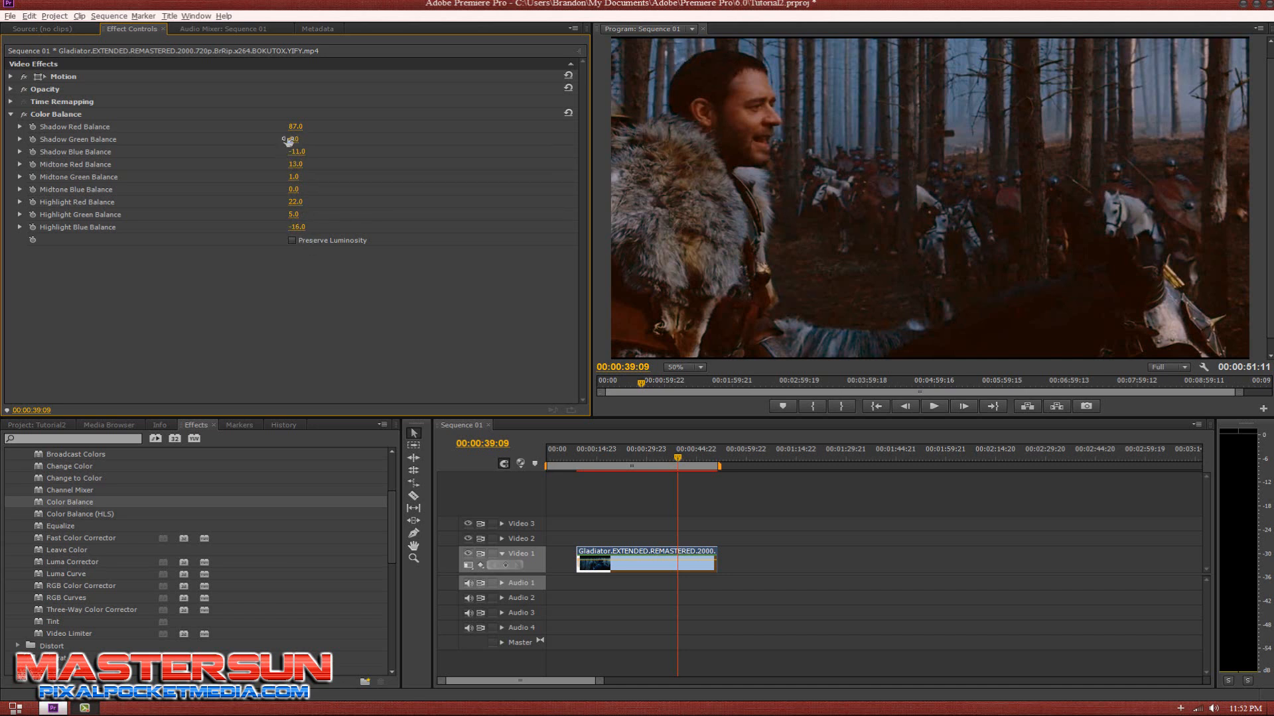
Step: Set Color Balance to shadow red 67, shadow green -2, midtone blue 14, highlight green 15 and highlight blue -7
mouse_move(291, 141)
left_mouse_down()
mouse_move(303, 140)
mouse_move(304, 157)
left_mouse_up()
left_click_drag(297, 127, 270, 127)
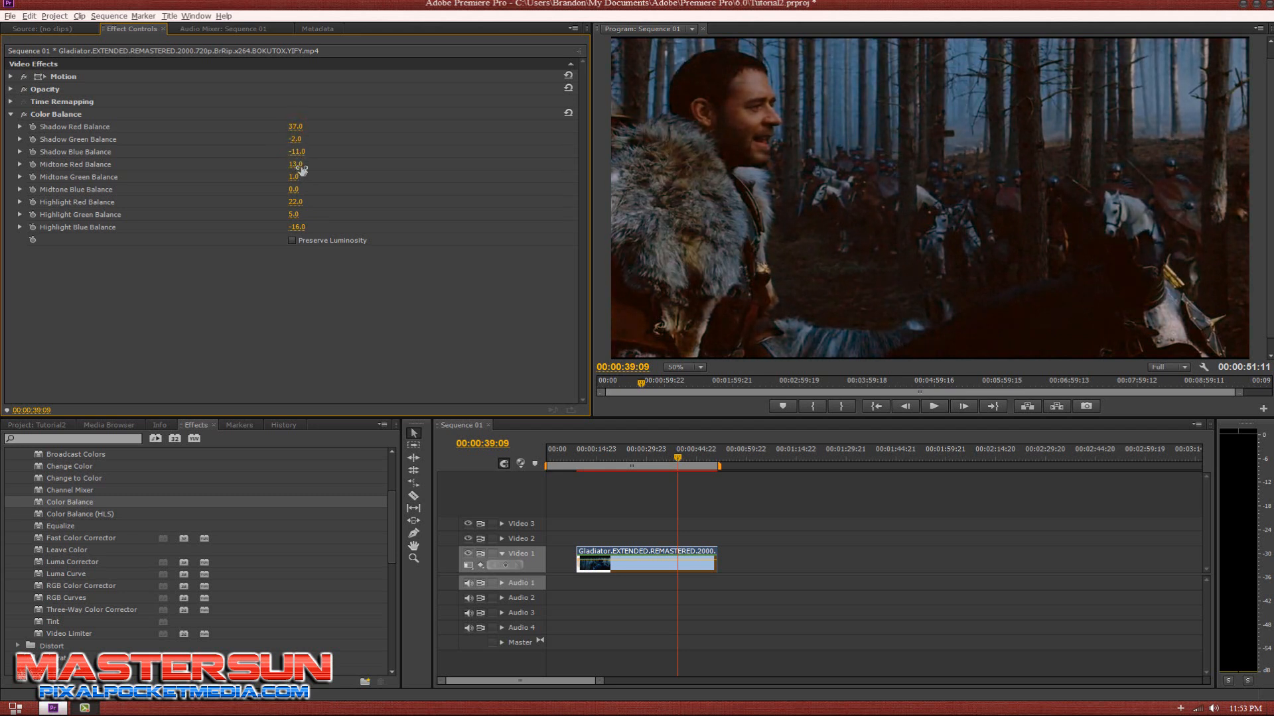
left_click_drag(296, 196, 308, 131)
left_click_drag(294, 193, 324, 198)
left_click_drag(314, 198, 304, 228)
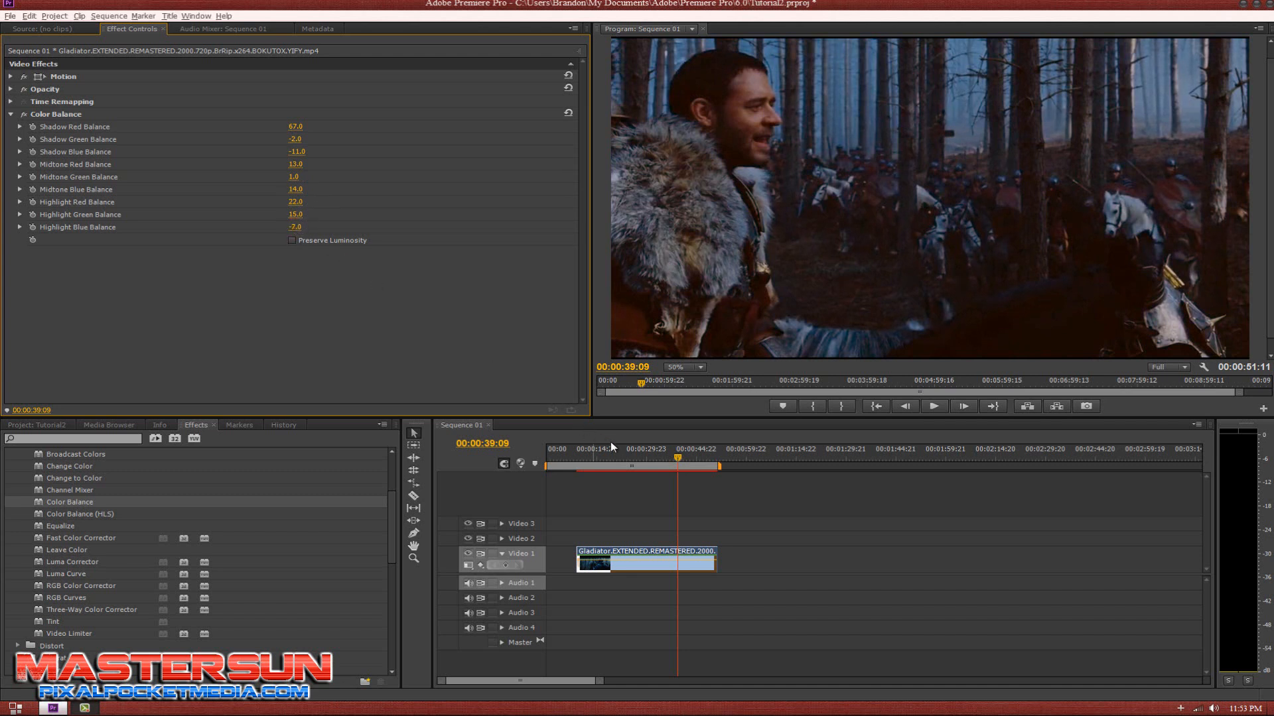
Step: At 00:00:22:14, set Midtone Green Balance to 2 and Shadow Red Balance to 96, and check the frame at 00:00:31:14
left_click(622, 453)
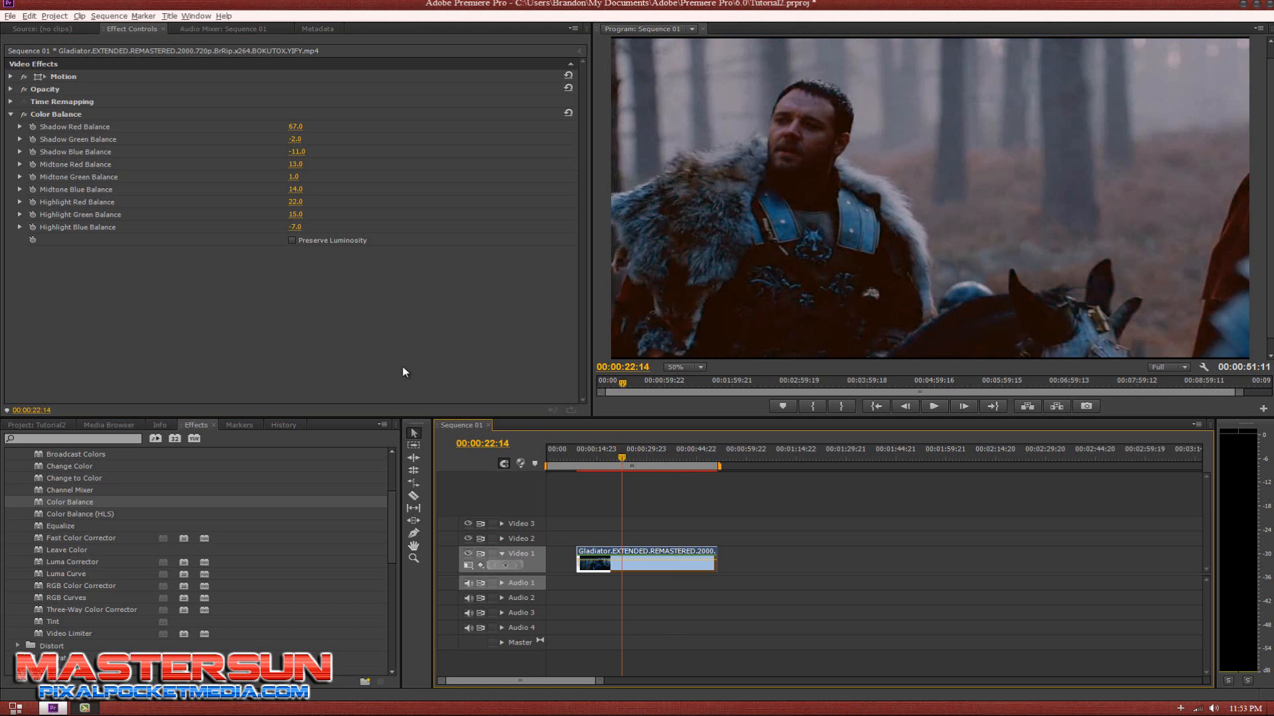
mouse_move(292, 178)
left_mouse_down()
mouse_move(312, 176)
mouse_move(302, 178)
left_mouse_up()
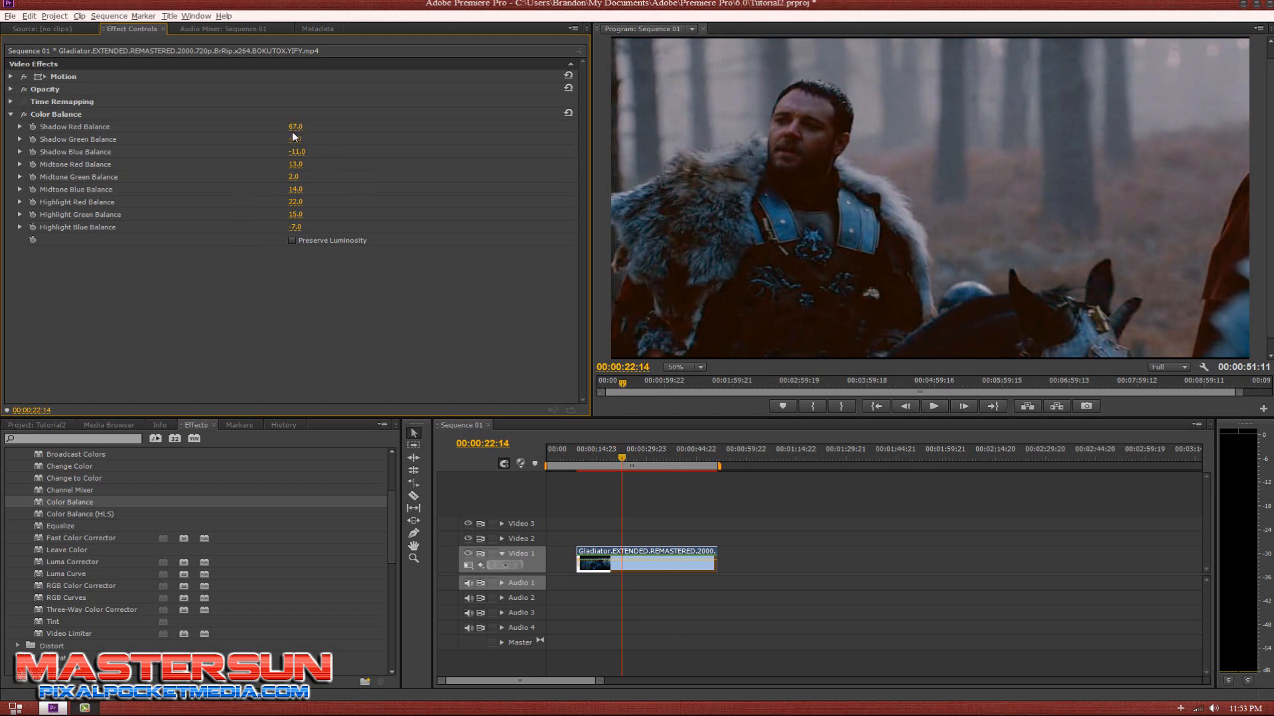
left_click_drag(297, 127, 323, 131)
left_click(651, 460)
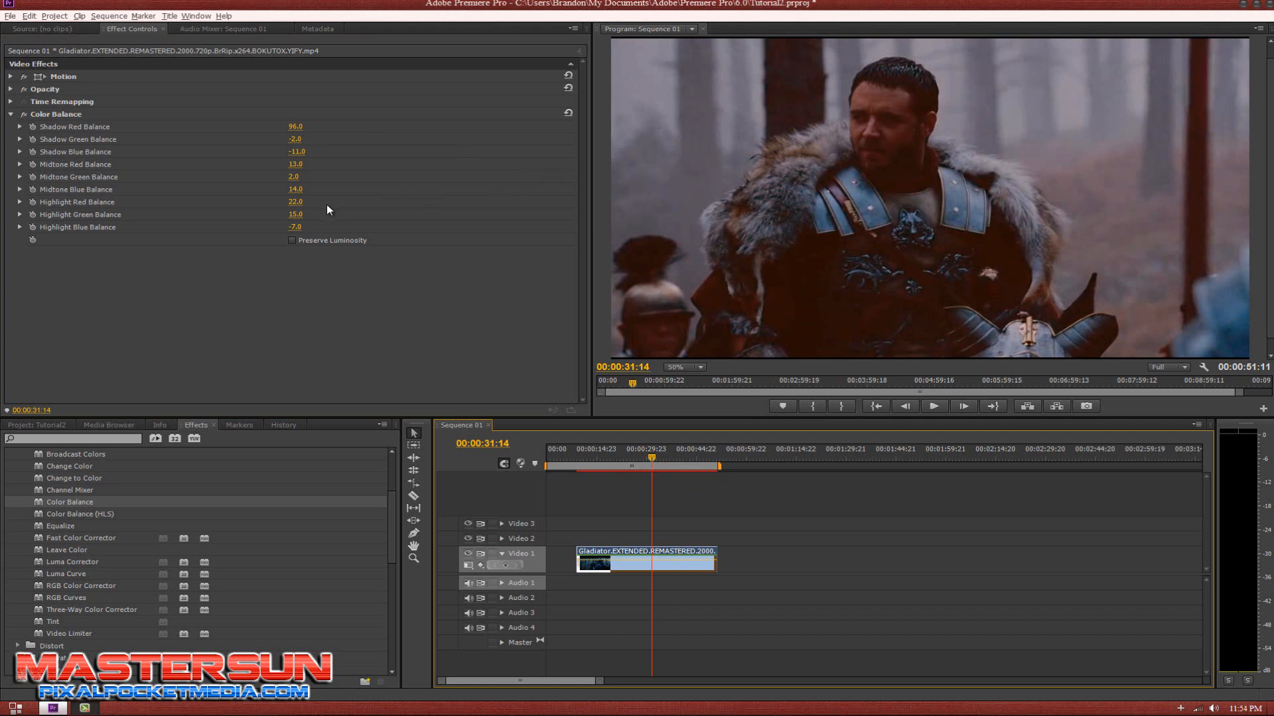
Step: Set Color Balance to highlight red 21, highlight blue -5 and midtone green 12
left_click_drag(296, 202, 300, 234)
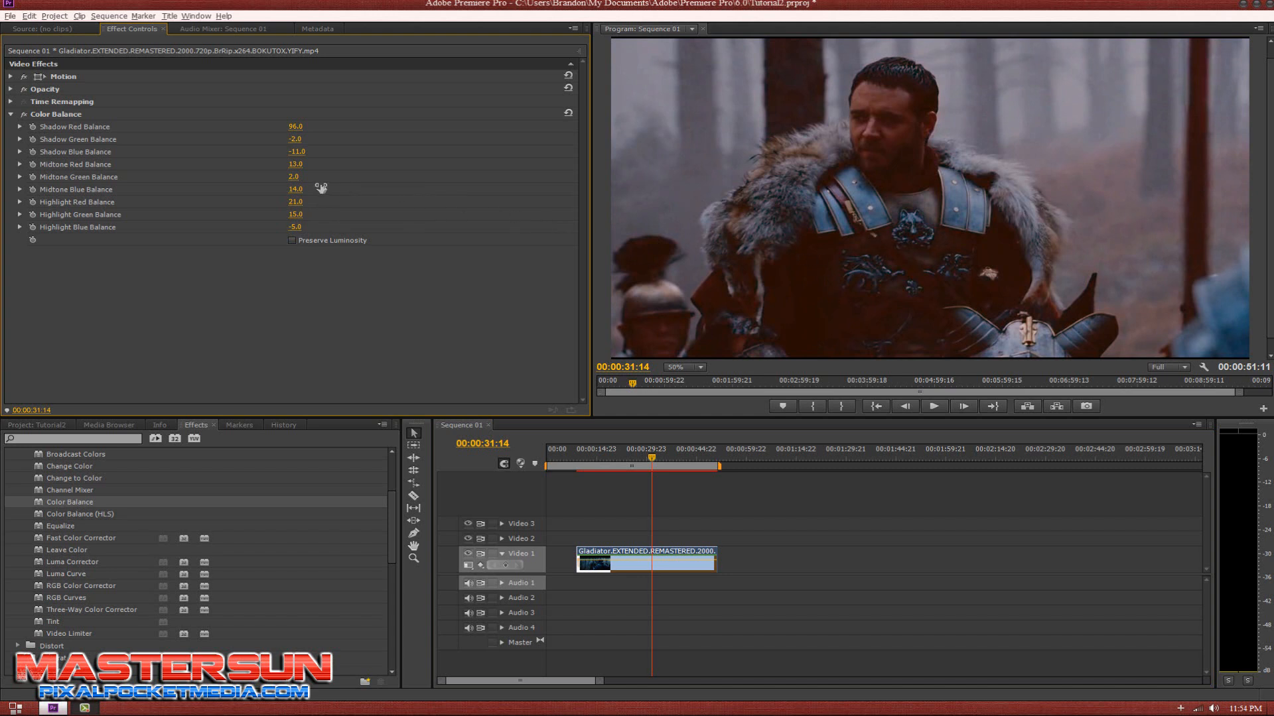
left_click_drag(290, 178, 327, 173)
left_click(625, 457)
Step: Move the Gladiator clip to the start of the sequence and check the frames at 00:00:16:00 and 00:00:26:14
left_click_drag(667, 559, 638, 559)
left_click(599, 456)
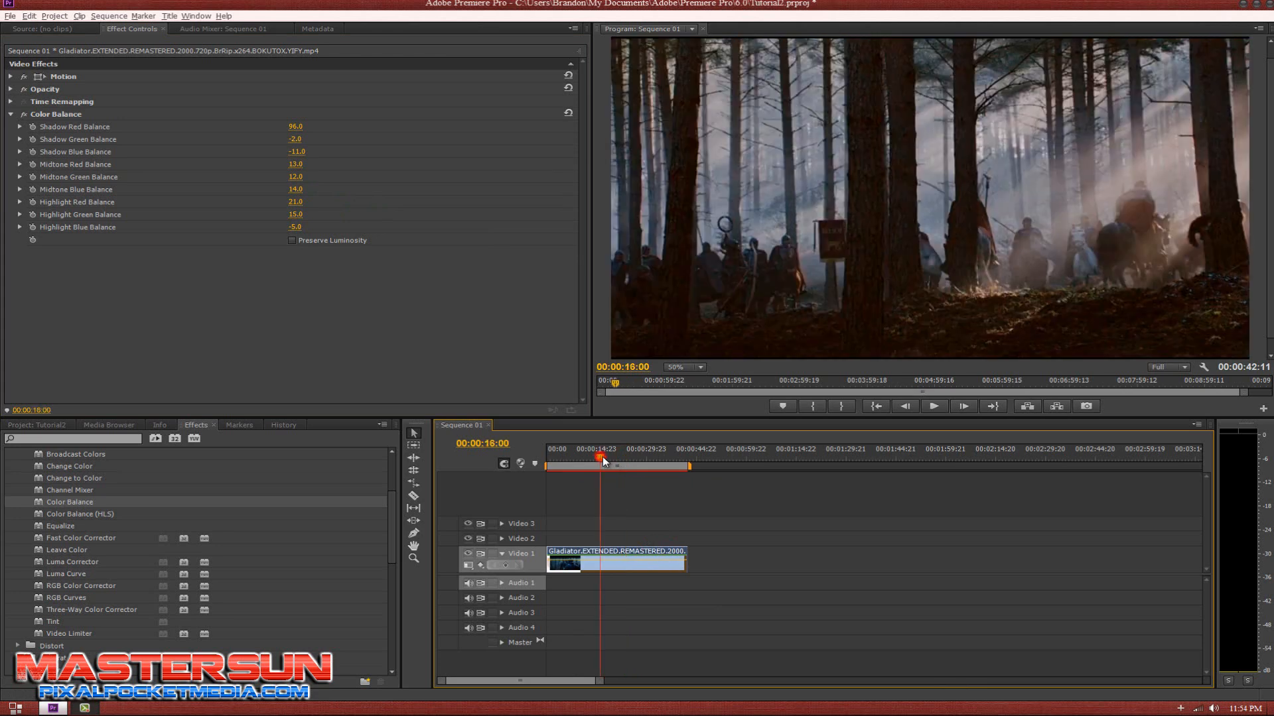
left_click(635, 457)
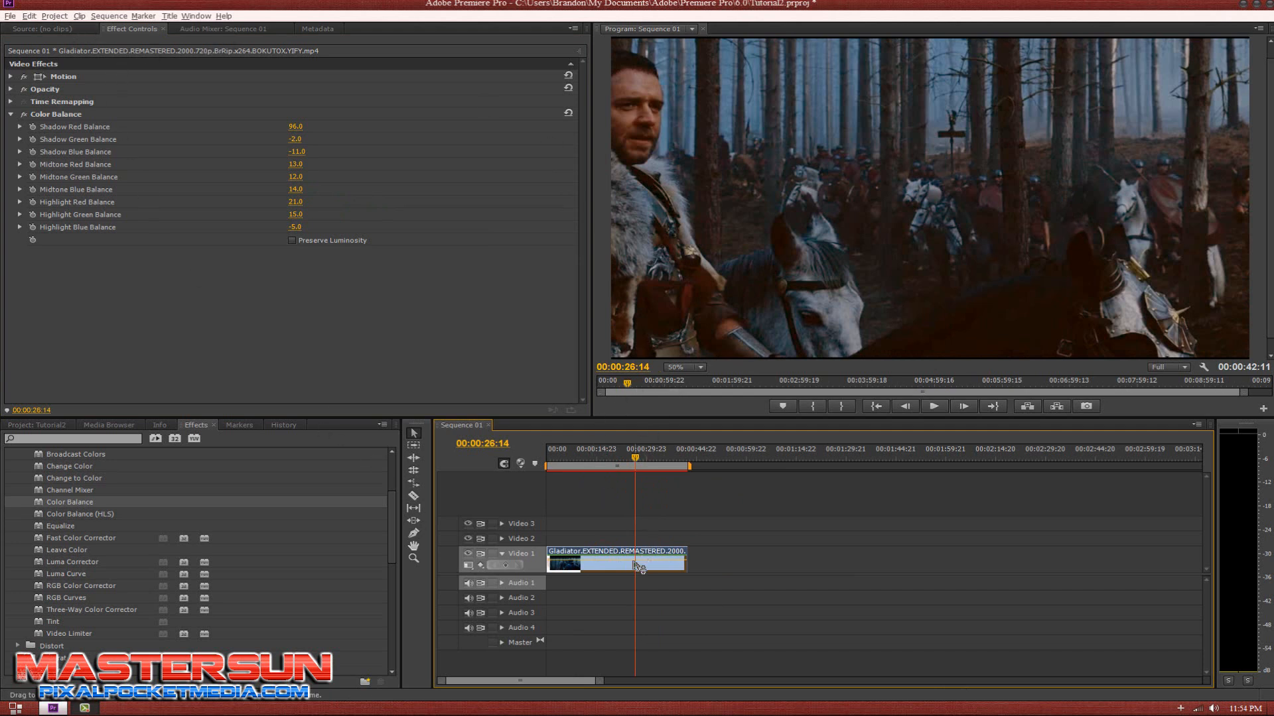
Step: Scale down the Gladiator clip with Motion so its full width fits the frame edges, leaving black bars above and below
left_click(92, 28)
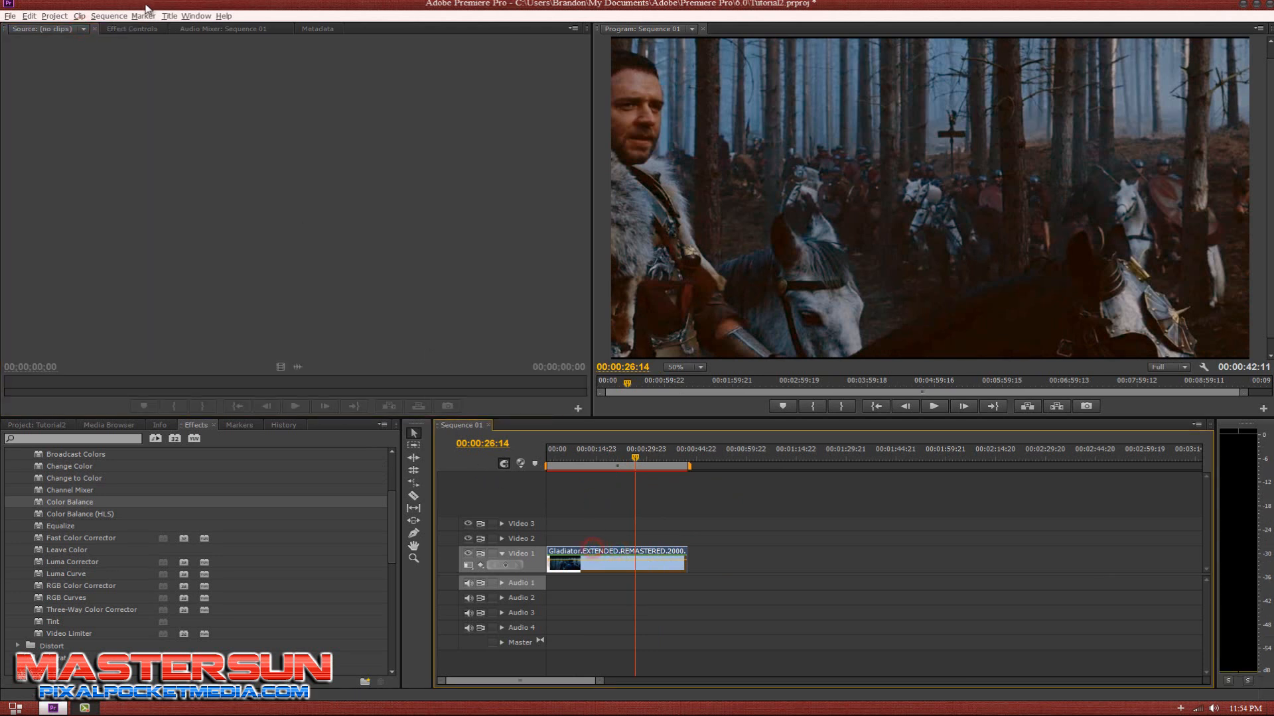
left_click(147, 30)
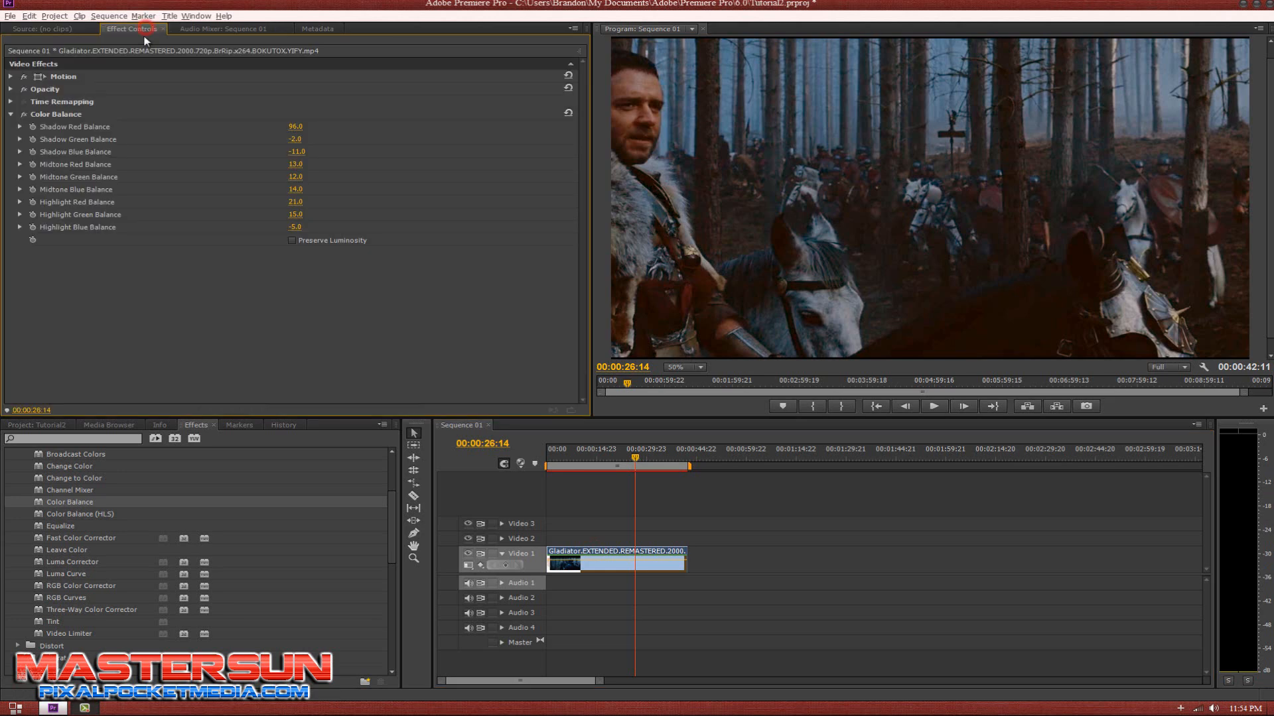
left_click(71, 75)
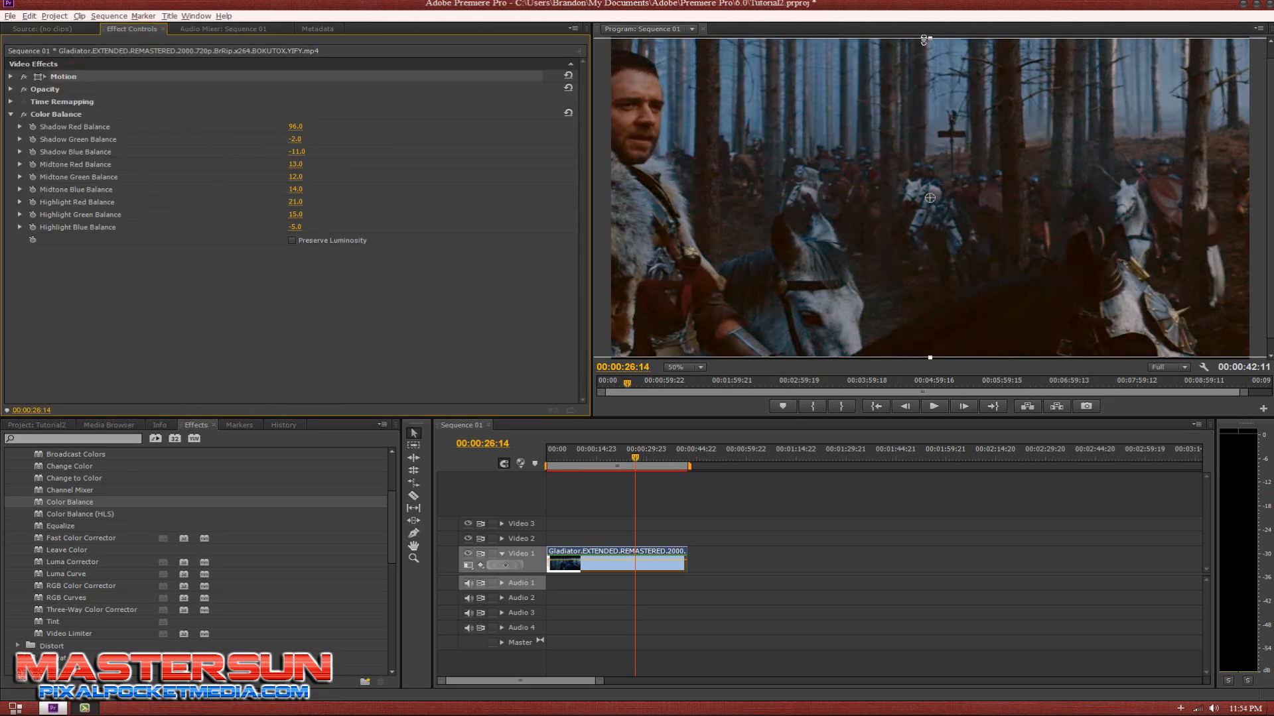
left_click_drag(924, 40, 948, 76)
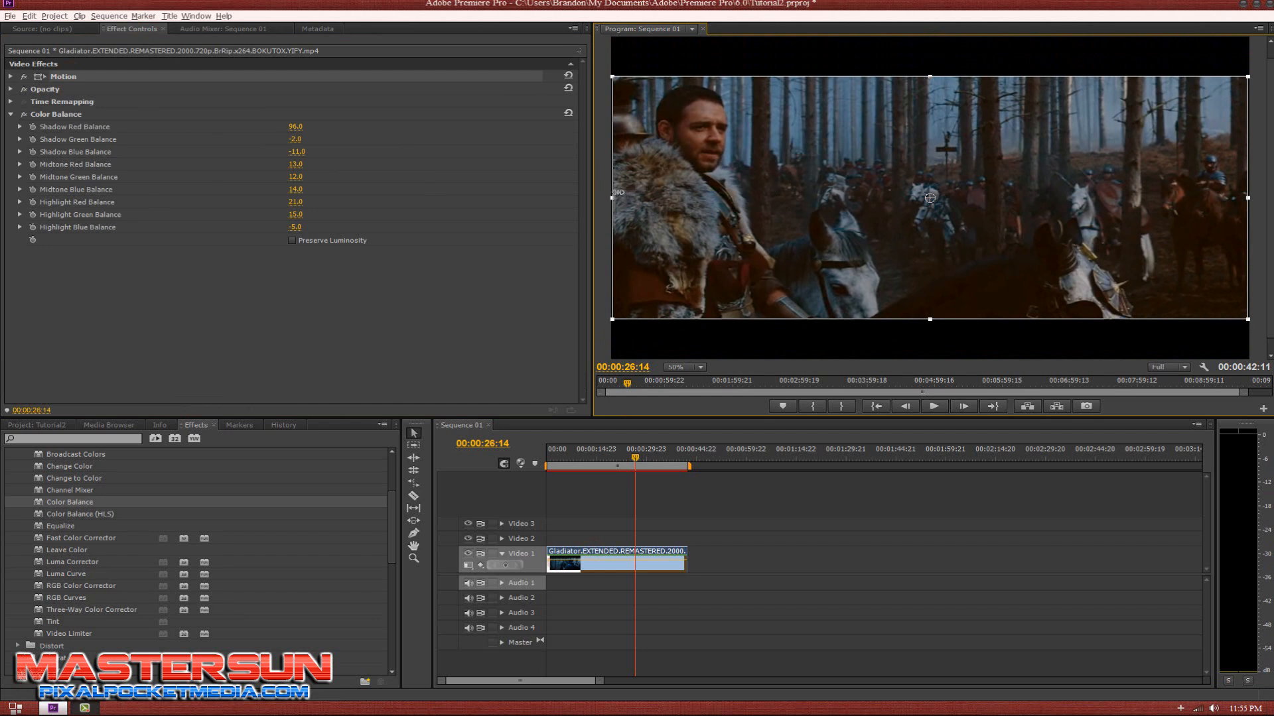
left_click_drag(613, 199, 613, 200)
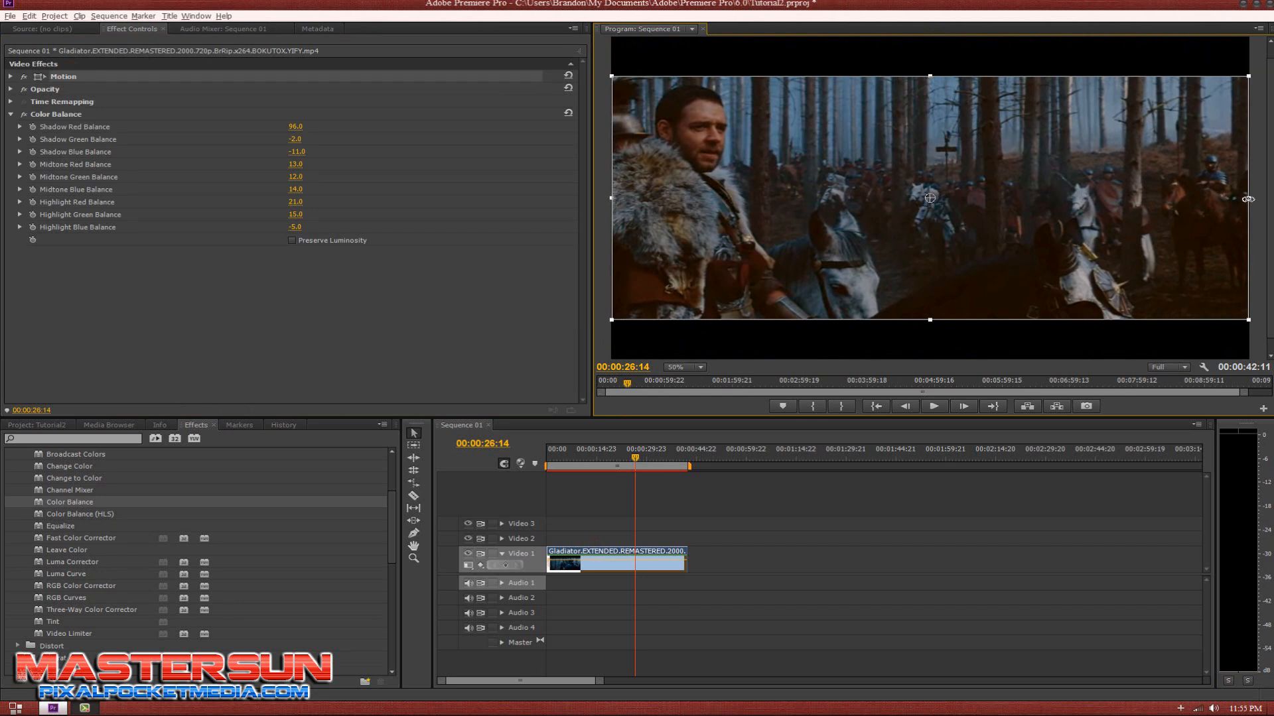
left_click_drag(1247, 200, 1247, 200)
left_click(608, 341)
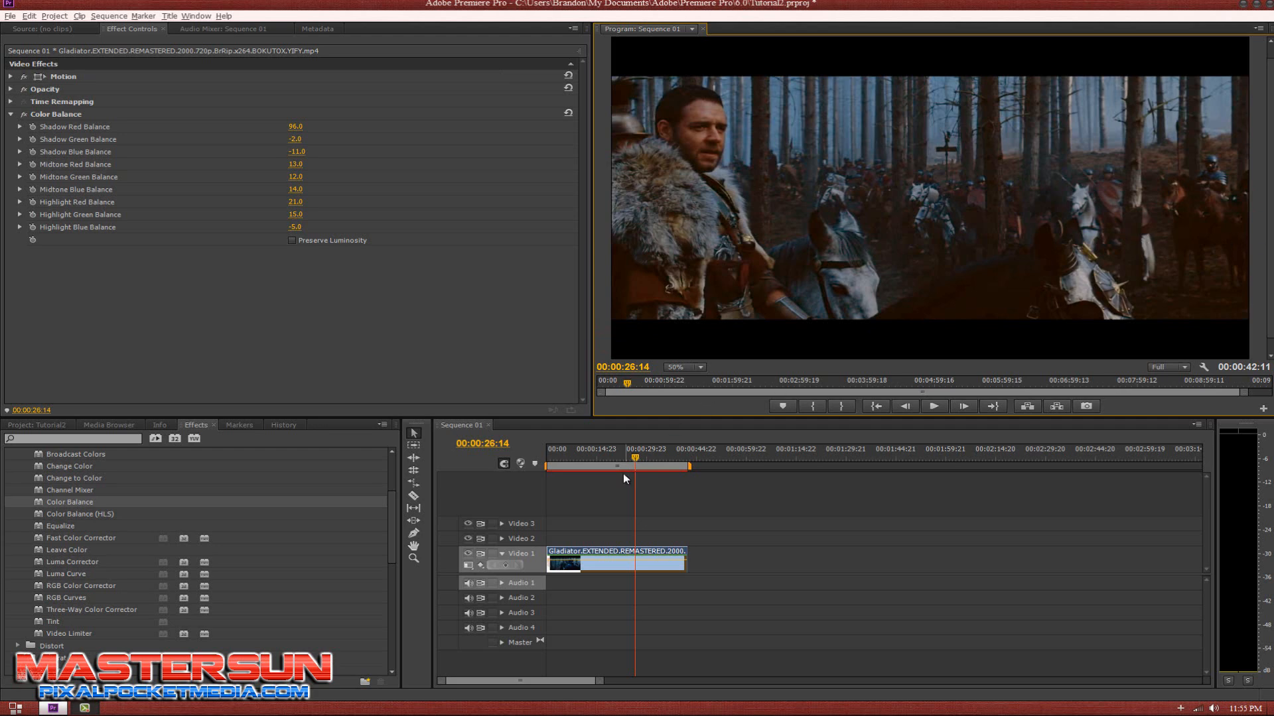
Step: Play short portions of the resized clip around 00:00:12 and 00:00:21 to check the picture
left_click(582, 454)
key("space")
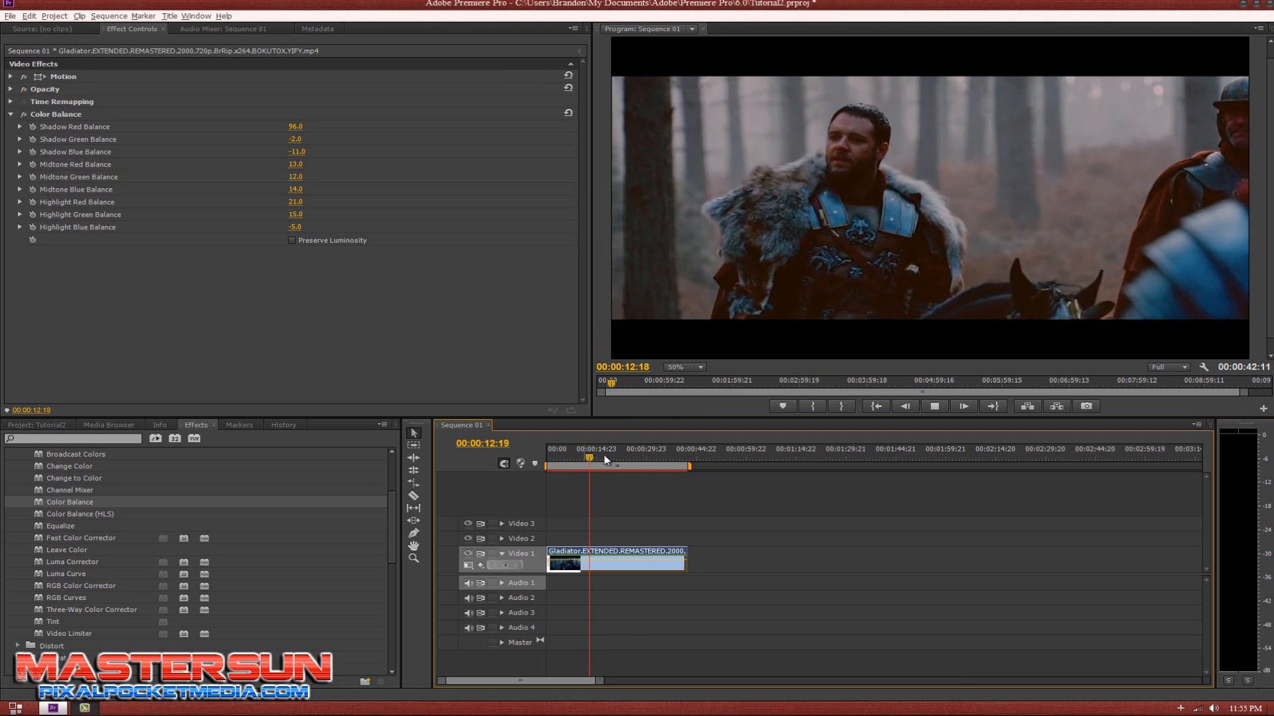
key("space")
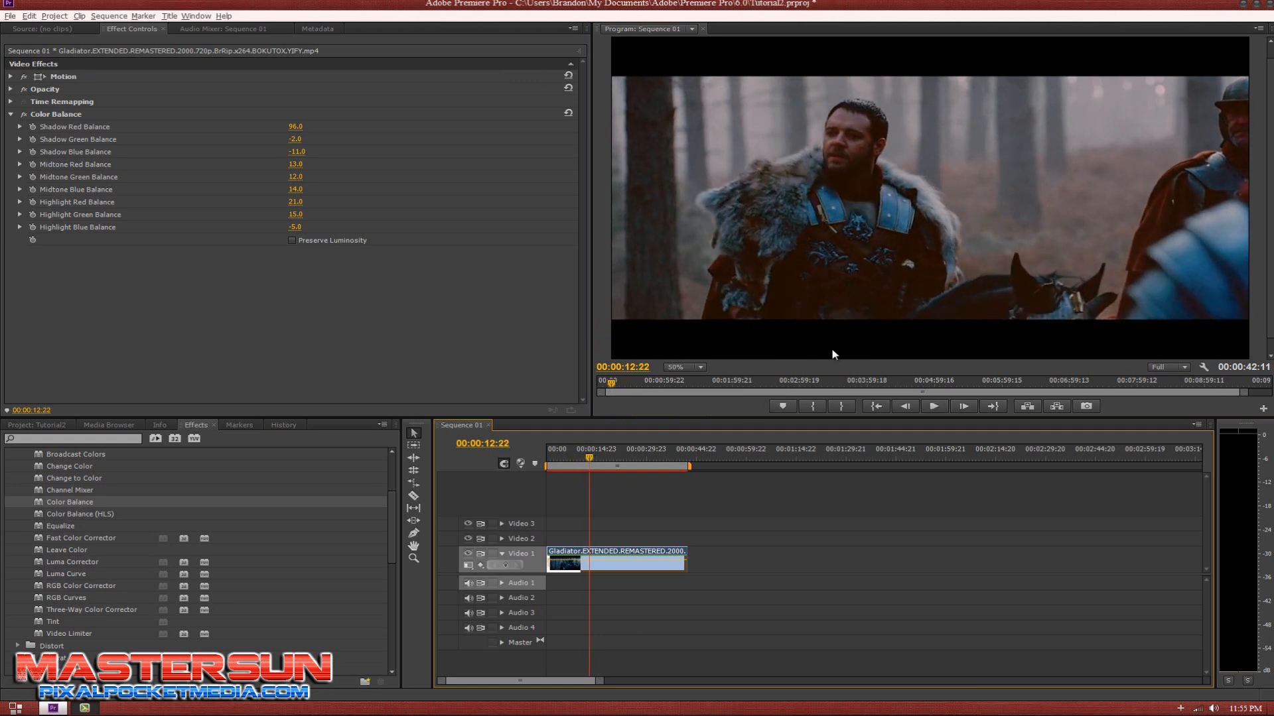
left_click(617, 460)
key("space")
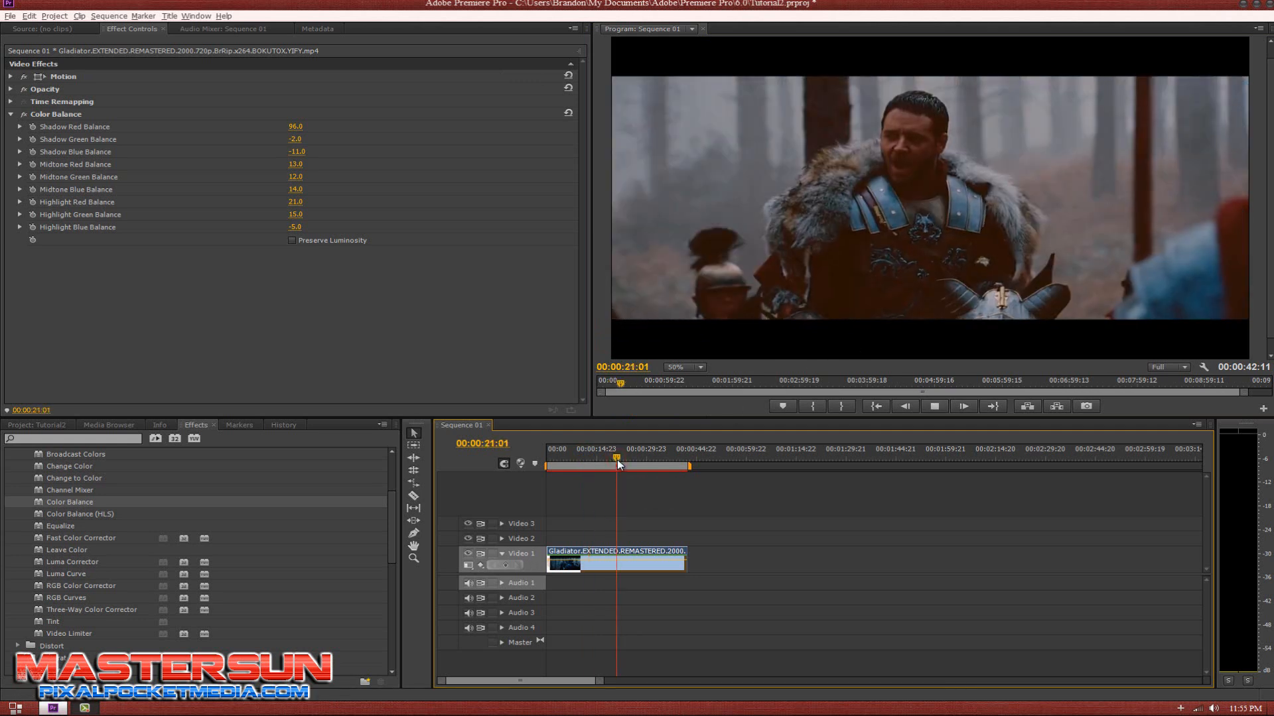
key("space")
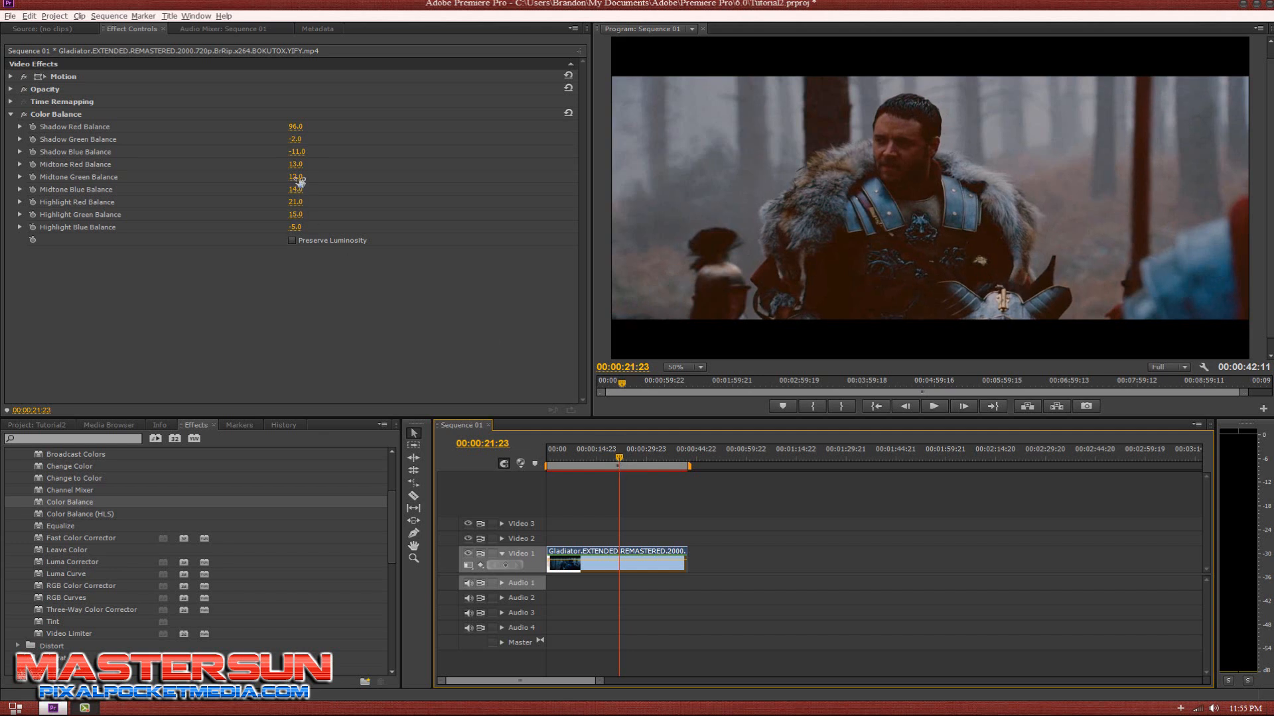
Step: Set Color Balance to shadow red 50, shadow green -3, midtone blue 48 and highlight blue 7
left_click(294, 126)
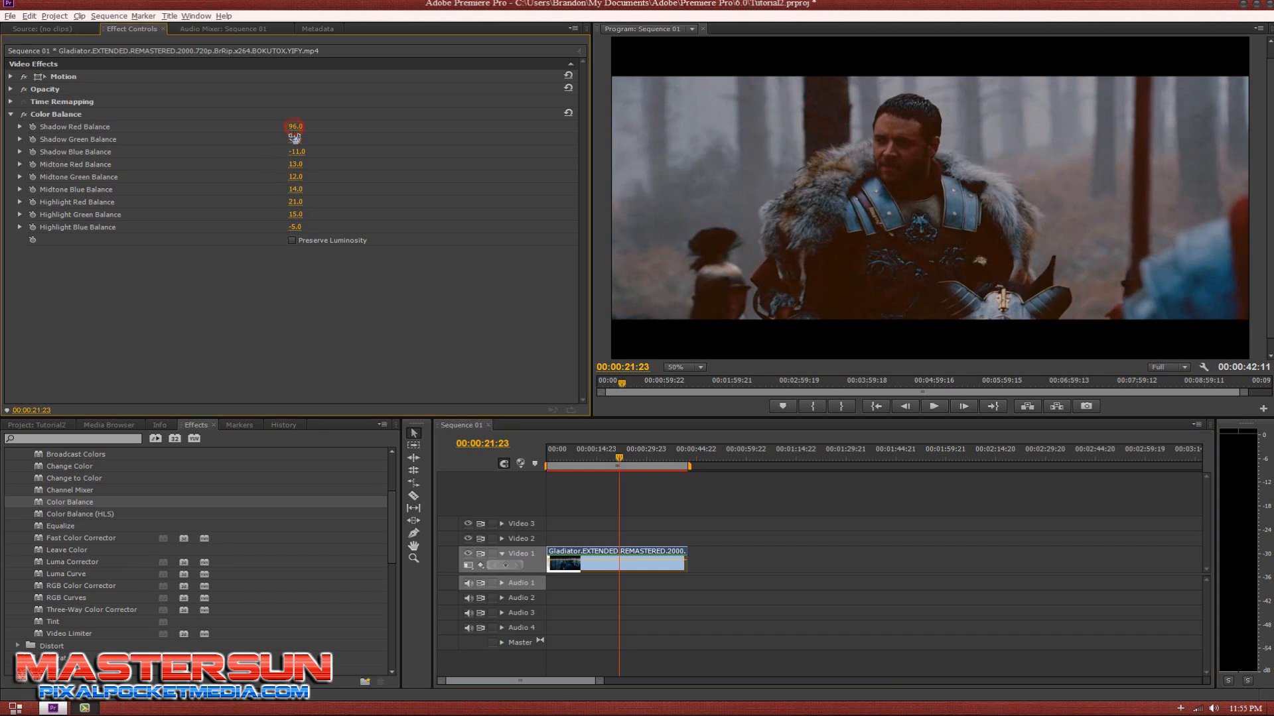
left_click_drag(295, 138, 295, 160)
mouse_move(307, 192)
left_mouse_down()
mouse_move(296, 188)
mouse_move(320, 186)
mouse_move(303, 190)
mouse_move(299, 229)
mouse_move(316, 216)
left_mouse_up()
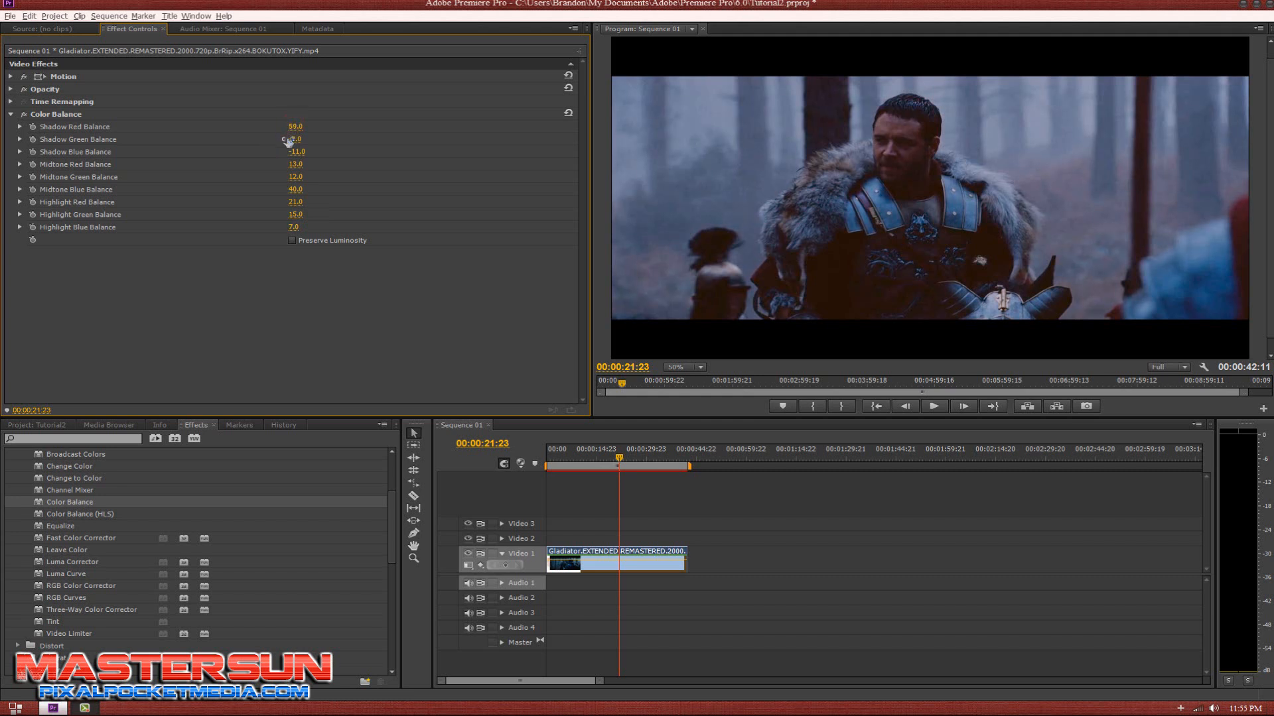
left_click_drag(290, 142, 316, 136)
Step: Scrub back and forth through the Gladiator clip to review the bluer color correction across its close-up and wide forest shots
left_click_drag(648, 449, 680, 457)
left_click(639, 452)
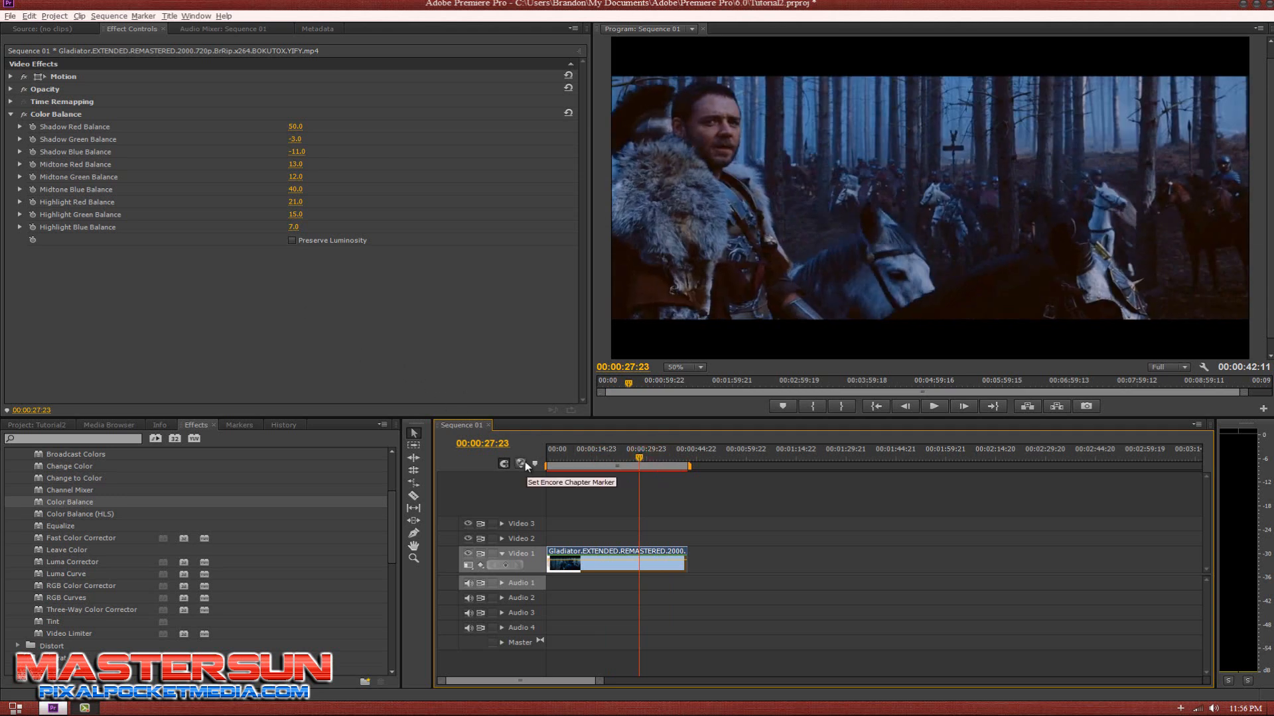
left_click(587, 457)
mouse_move(572, 456)
left_mouse_down()
mouse_move(665, 460)
mouse_move(556, 461)
mouse_move(590, 459)
left_mouse_up()
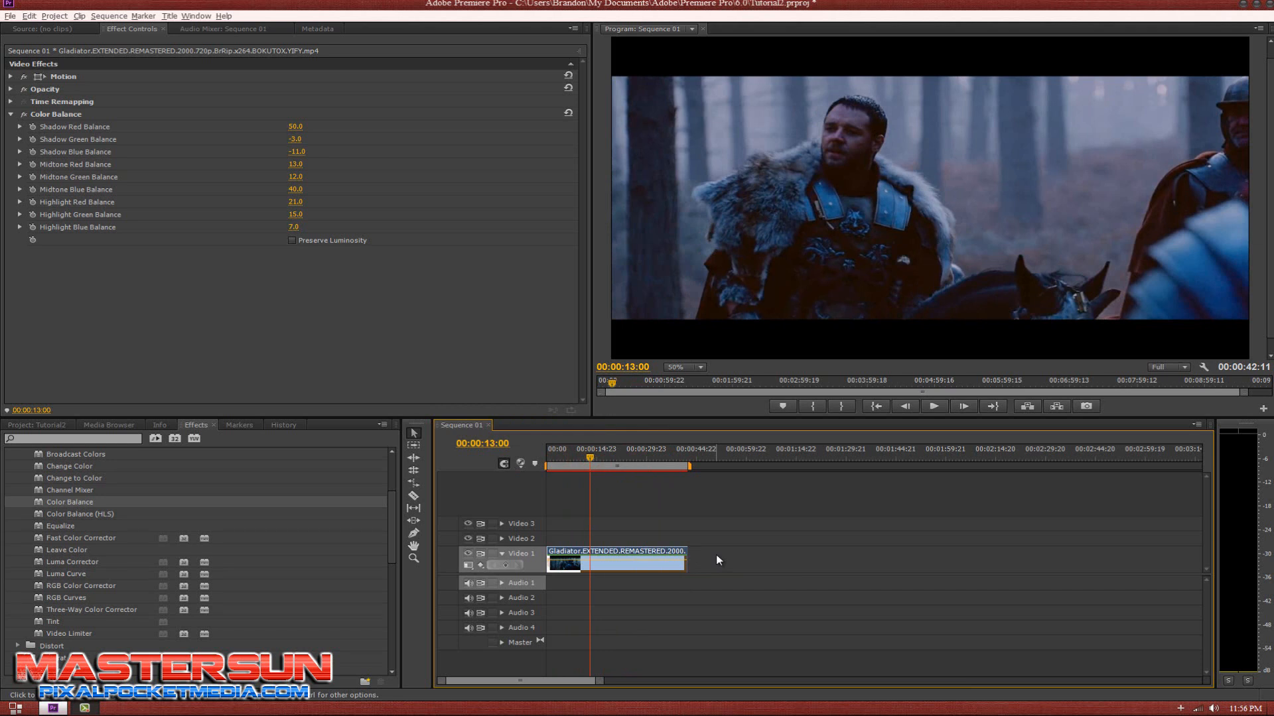
left_click(628, 457)
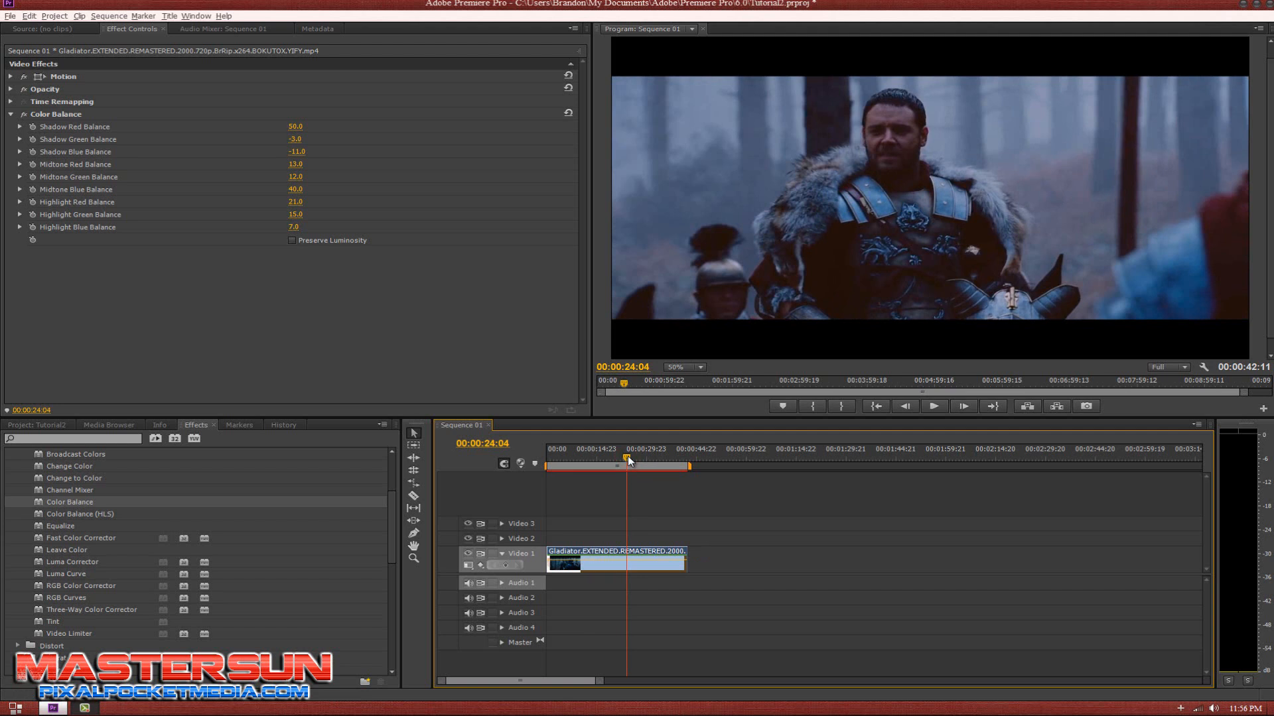
left_click(642, 458)
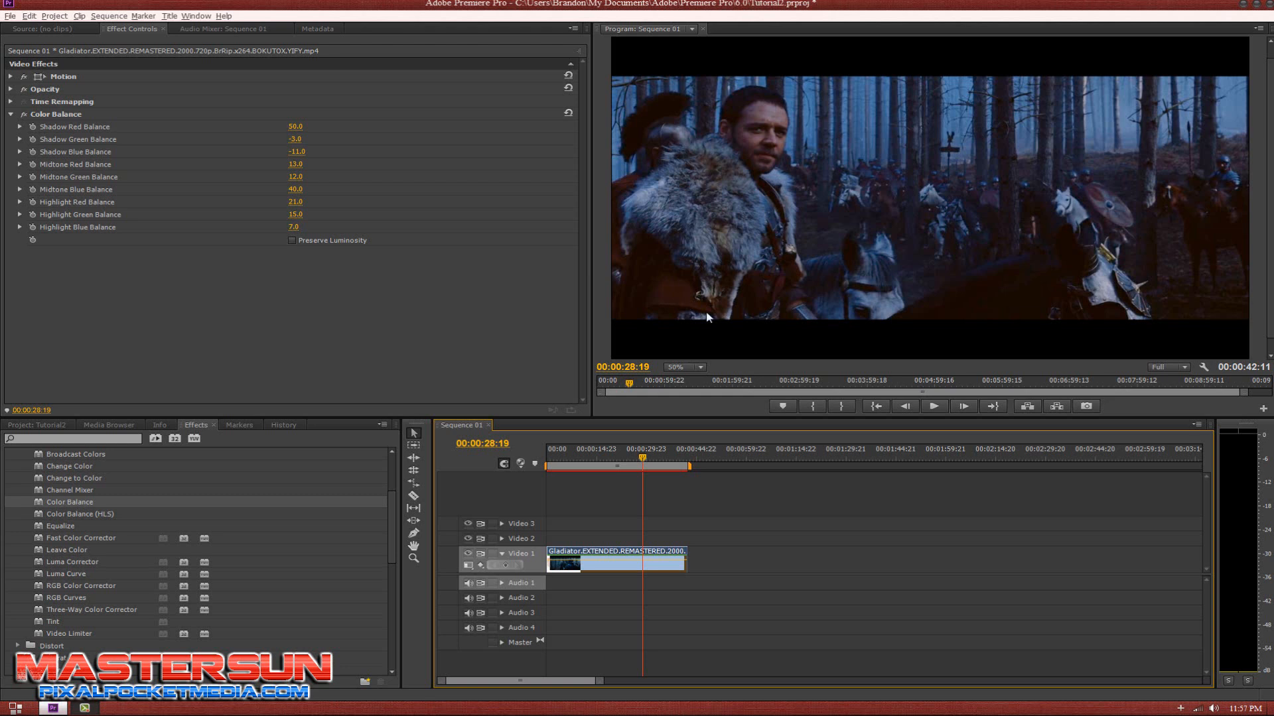
left_click(597, 456)
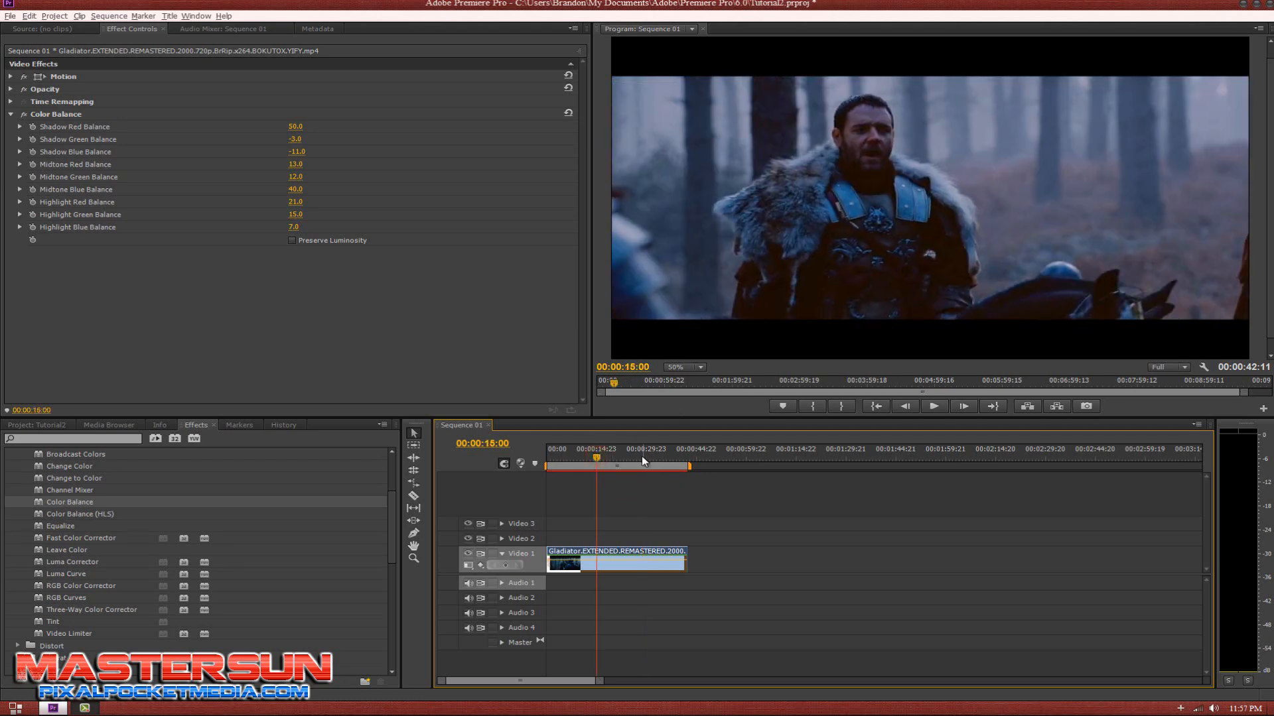
left_click_drag(642, 456, 664, 455)
left_click(607, 451)
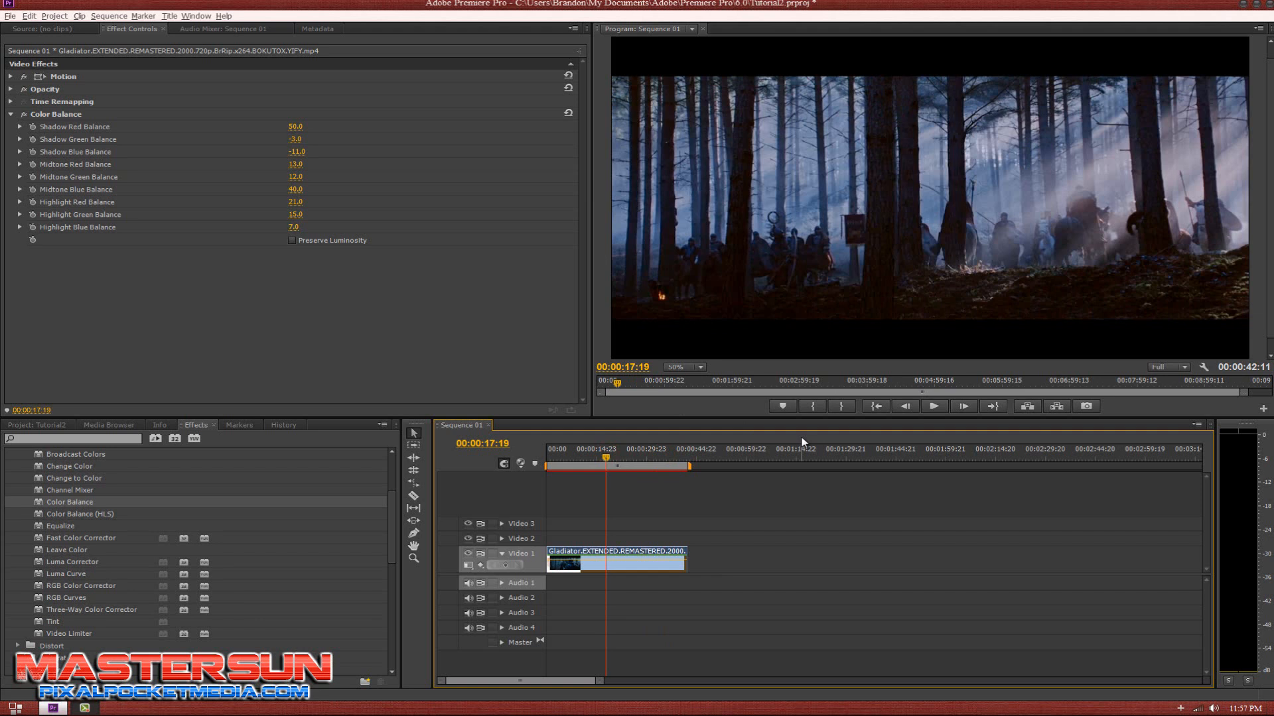
left_click(647, 454)
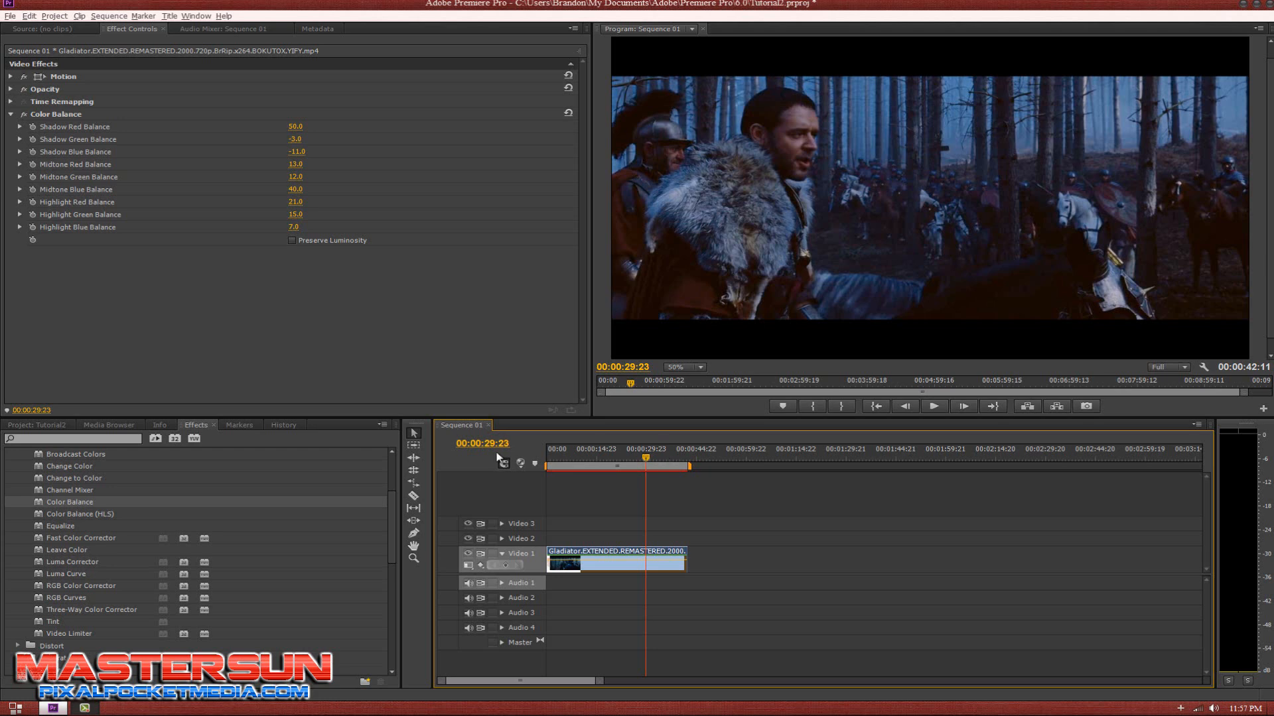
left_click_drag(555, 459, 614, 452)
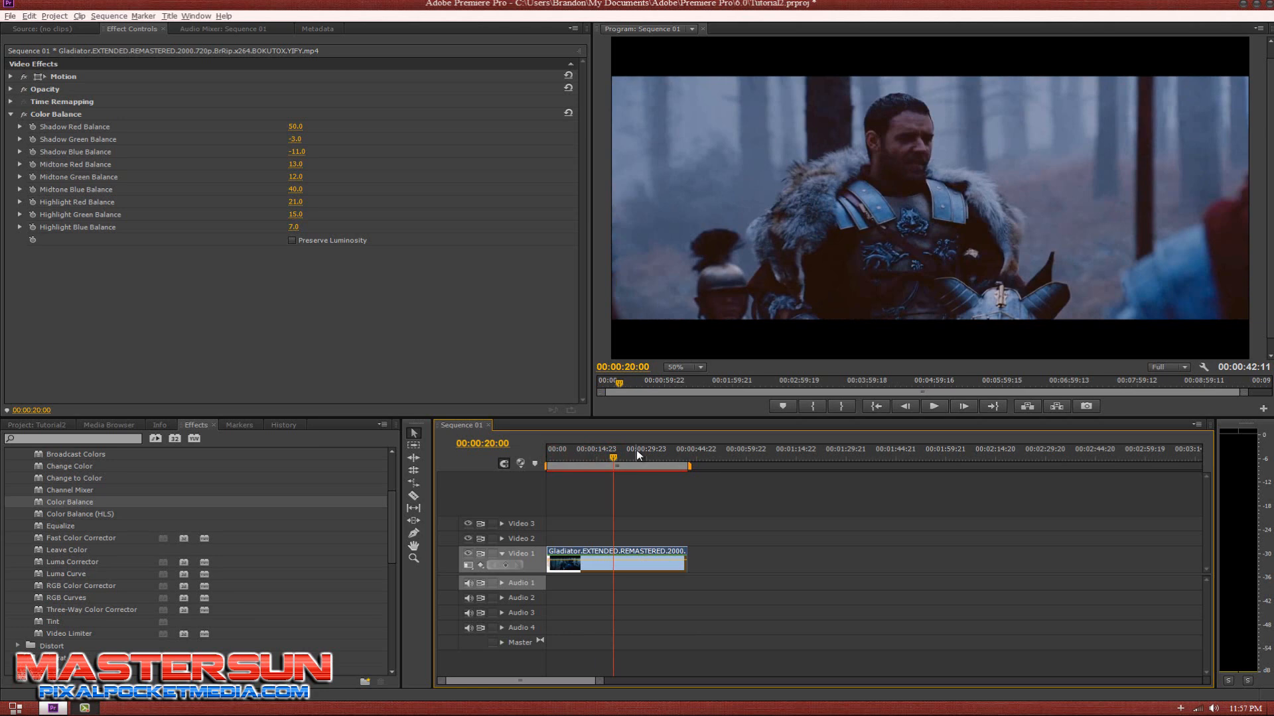
mouse_move(643, 451)
left_mouse_down()
mouse_move(669, 451)
mouse_move(647, 458)
left_mouse_up()
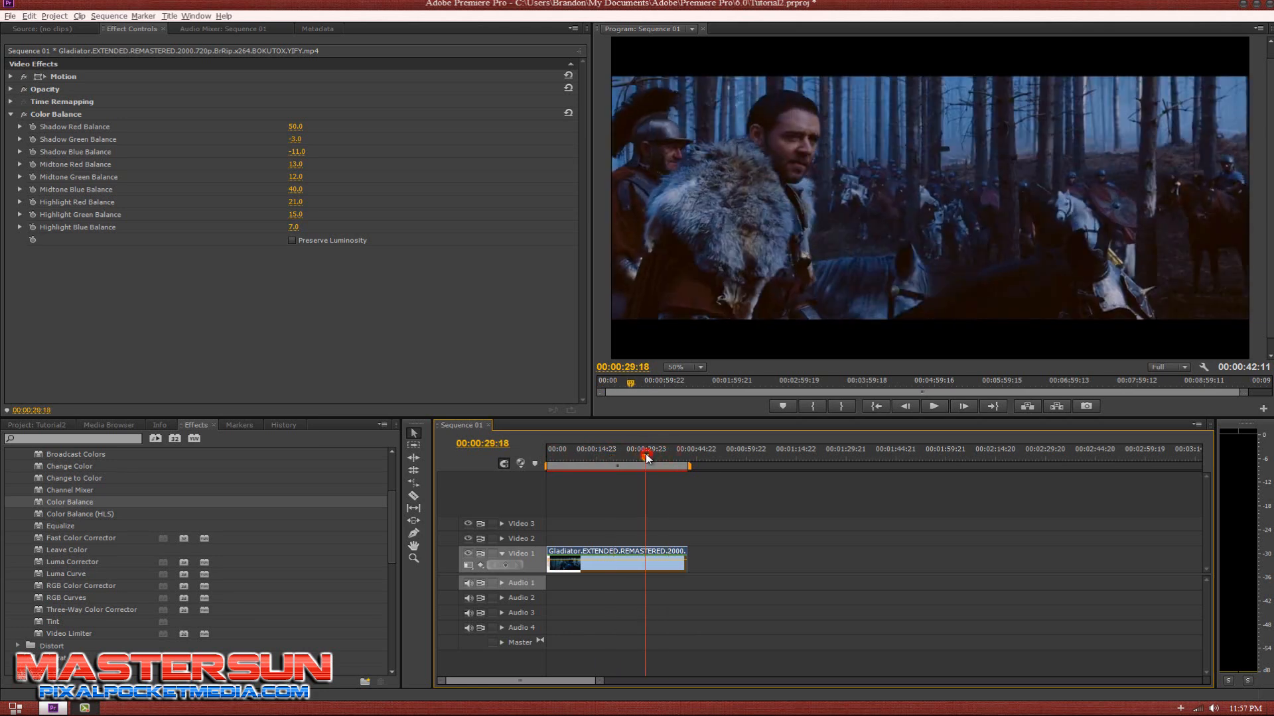
left_click(607, 458)
left_click(567, 455)
left_click(547, 458)
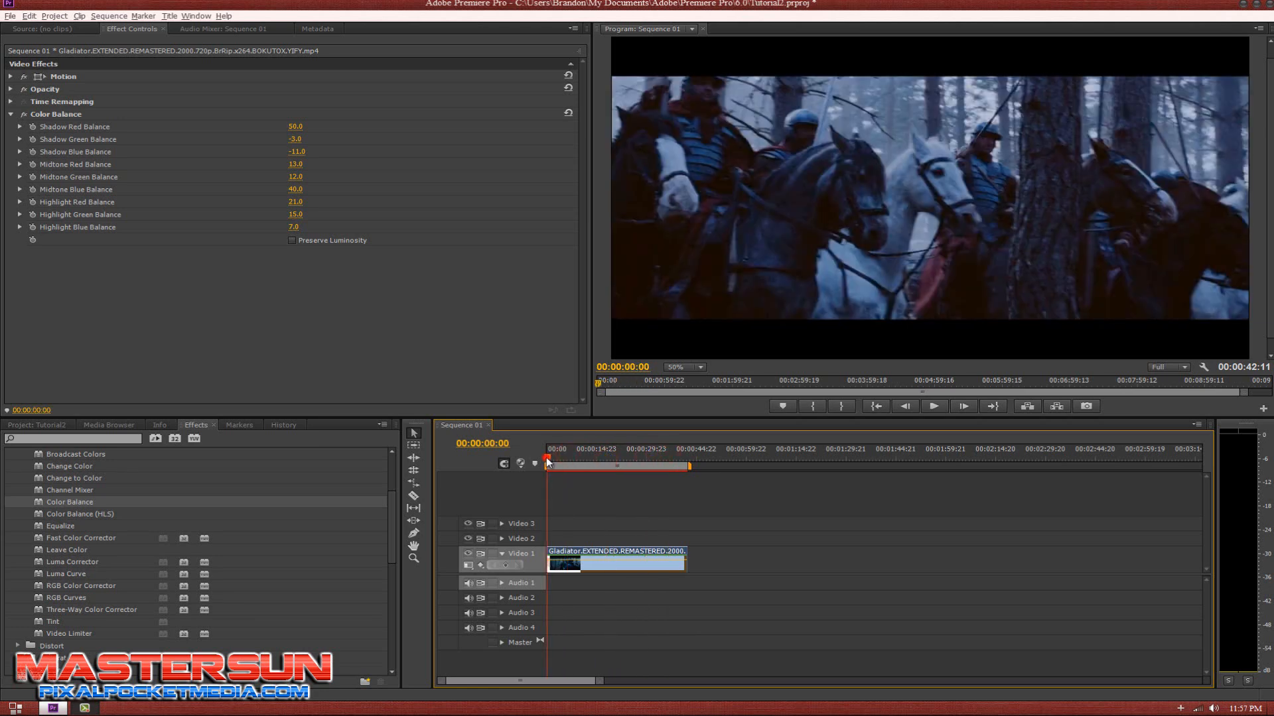
left_click(585, 464)
left_click(618, 463)
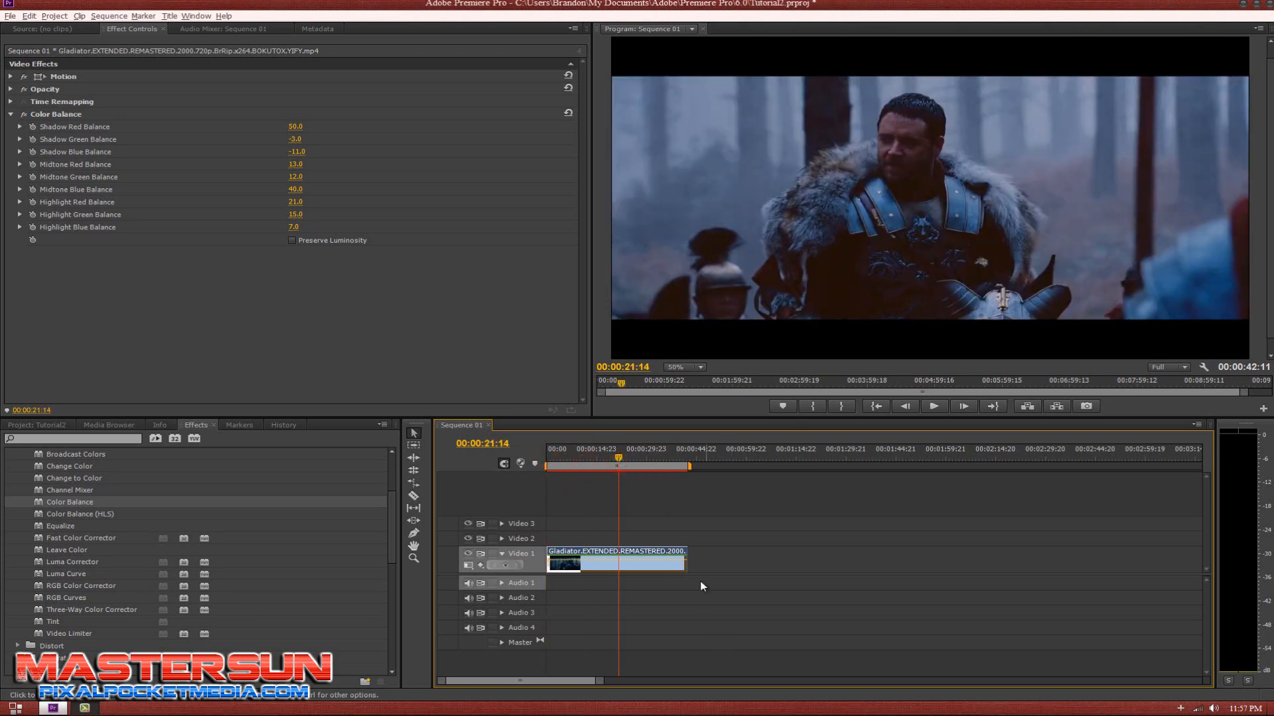
left_click(645, 462)
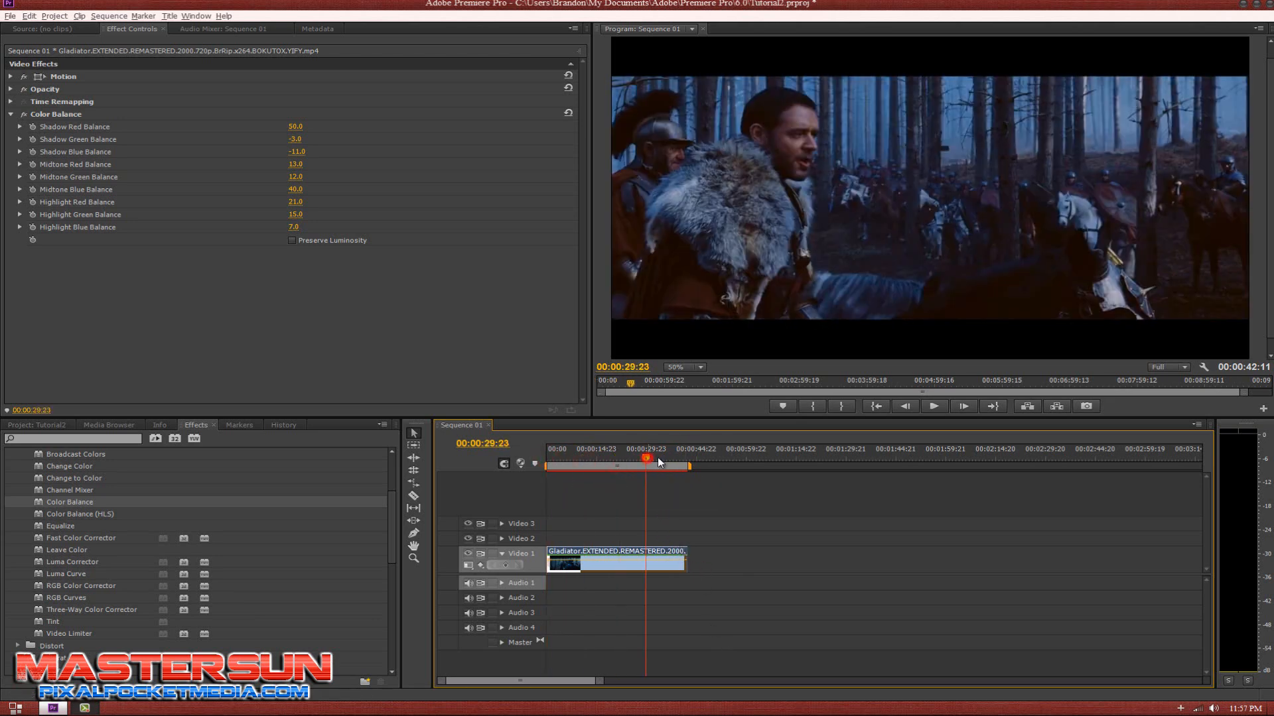
left_click(662, 457)
left_click(623, 458)
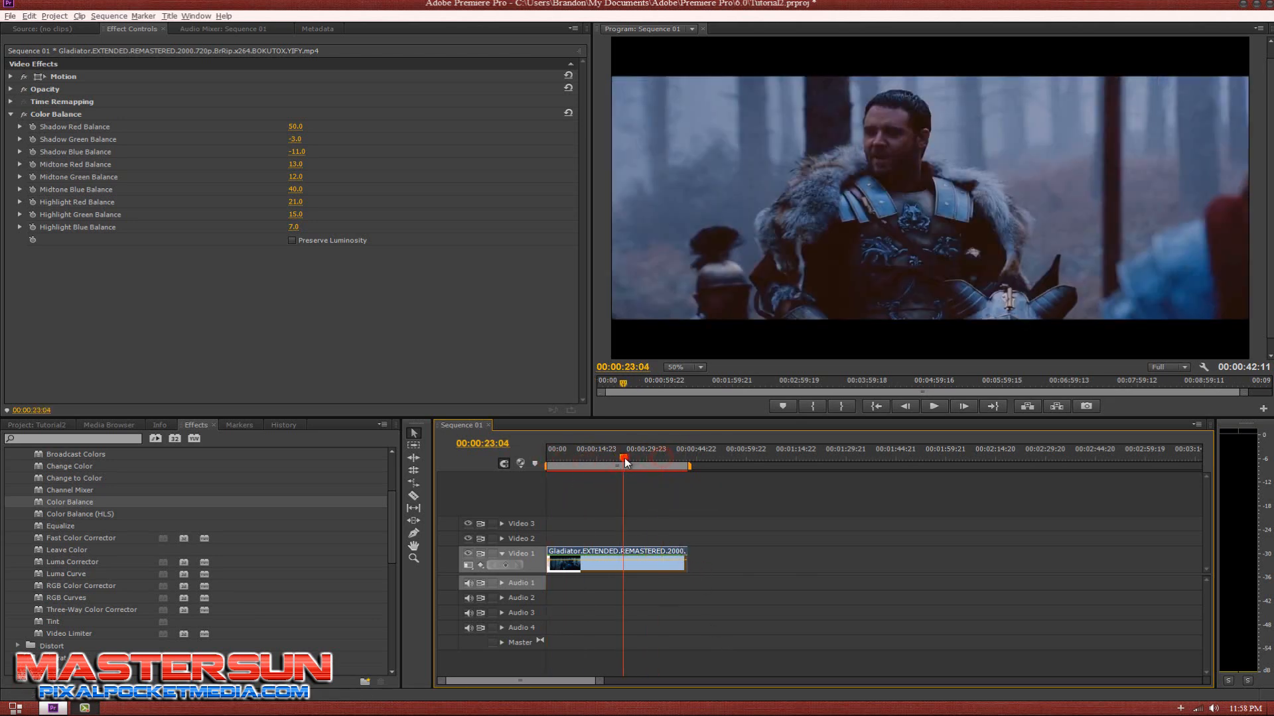
left_click(616, 564)
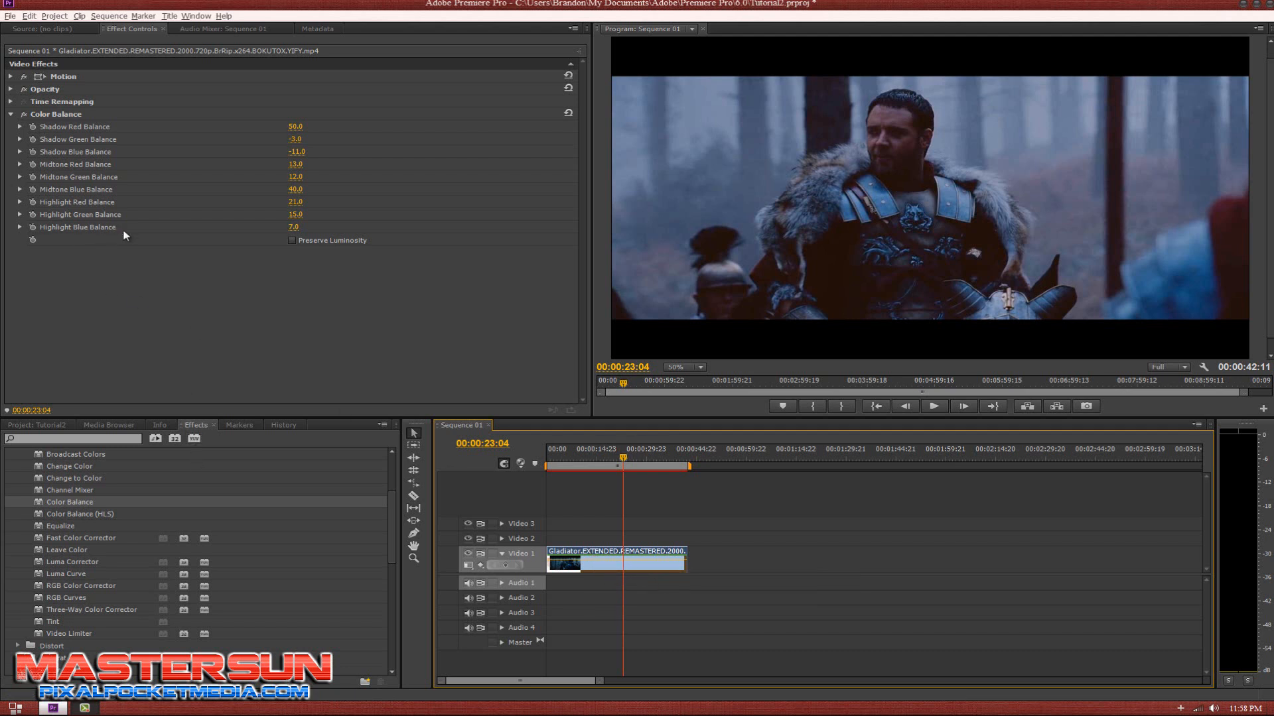
Step: Open media import and browse the MY PASSPORT drive's Music Files to the Pro Scores folder 1-Epic Music > PowerAction (Loops)
left_click(10, 16)
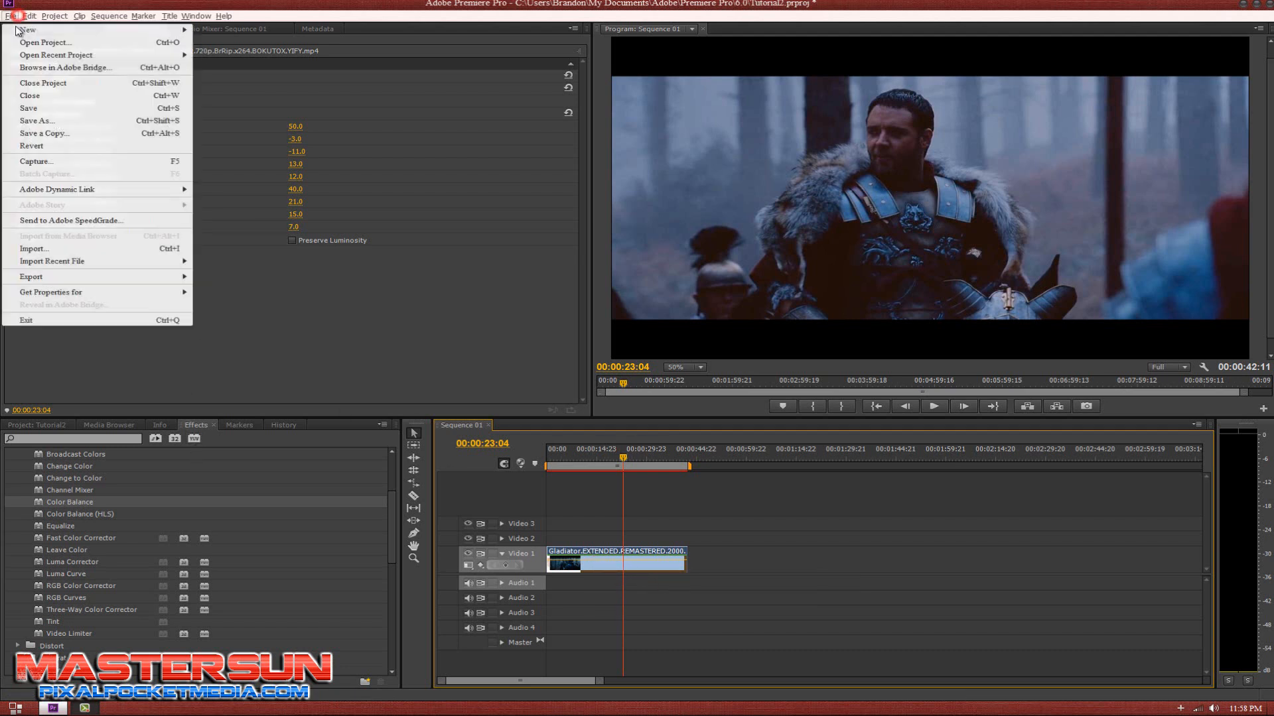
left_click(89, 249)
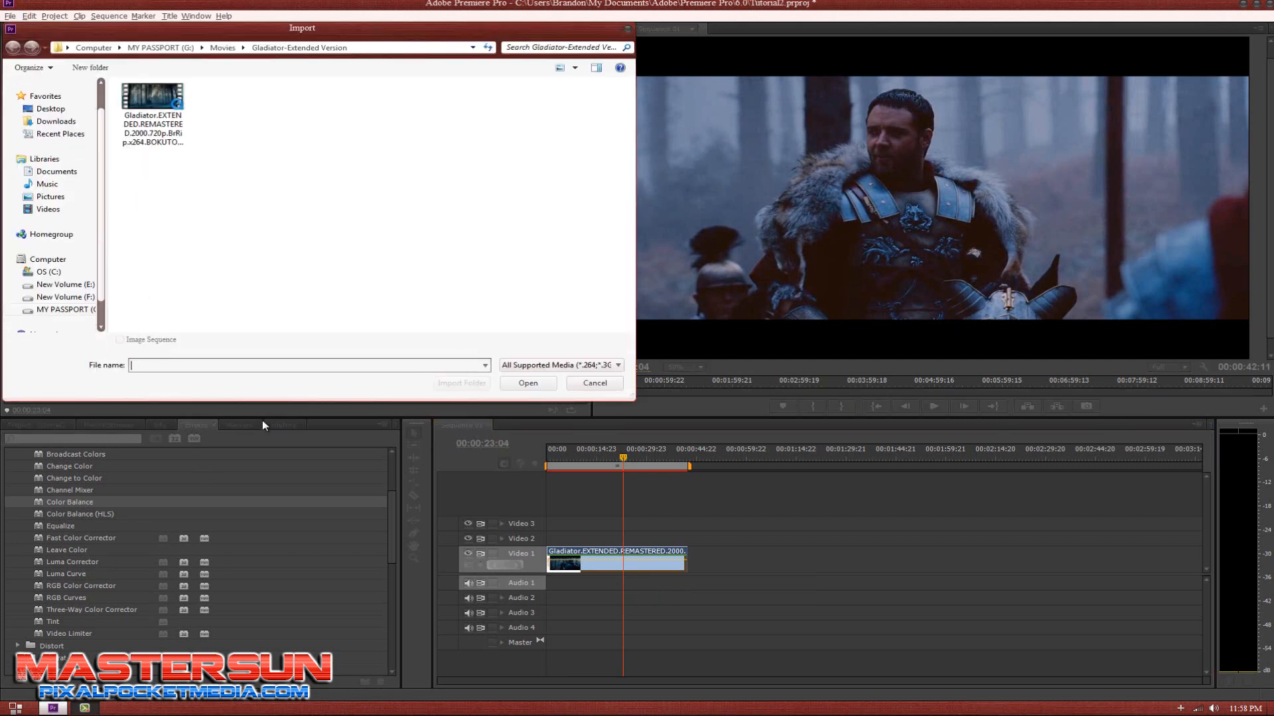
scroll(100, 279, "down", 1)
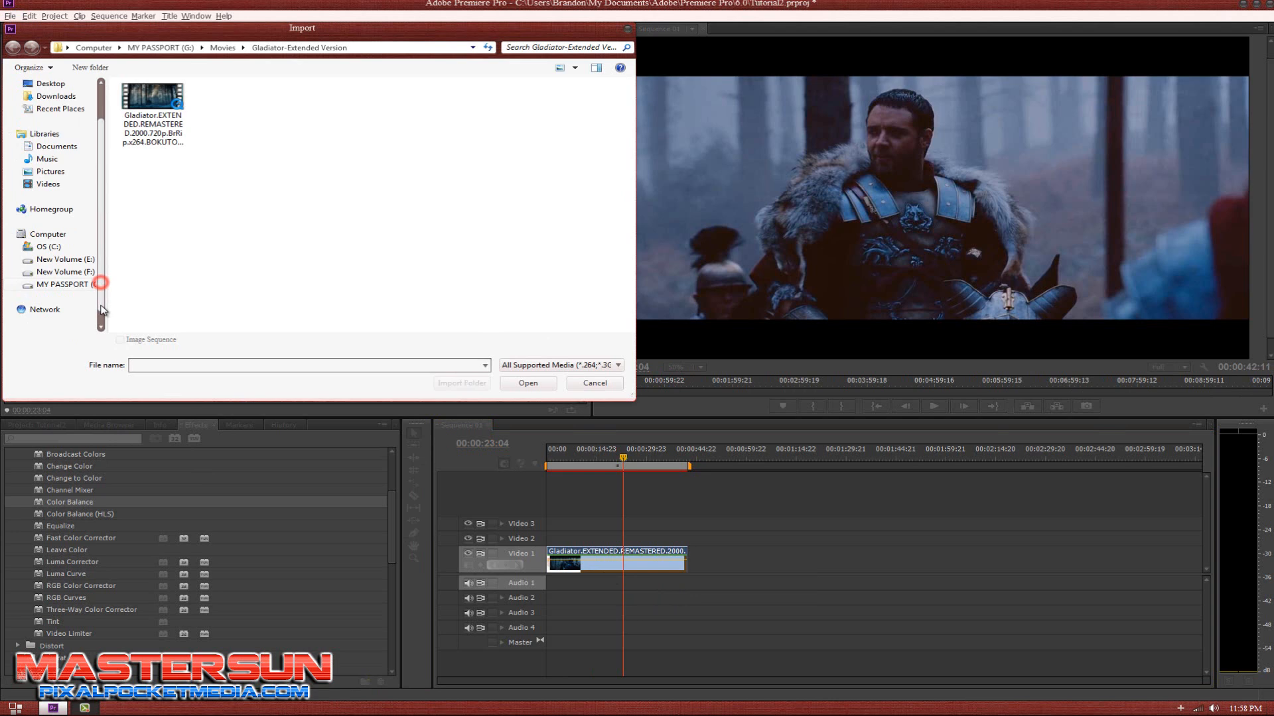
left_click(73, 285)
double_click(143, 285)
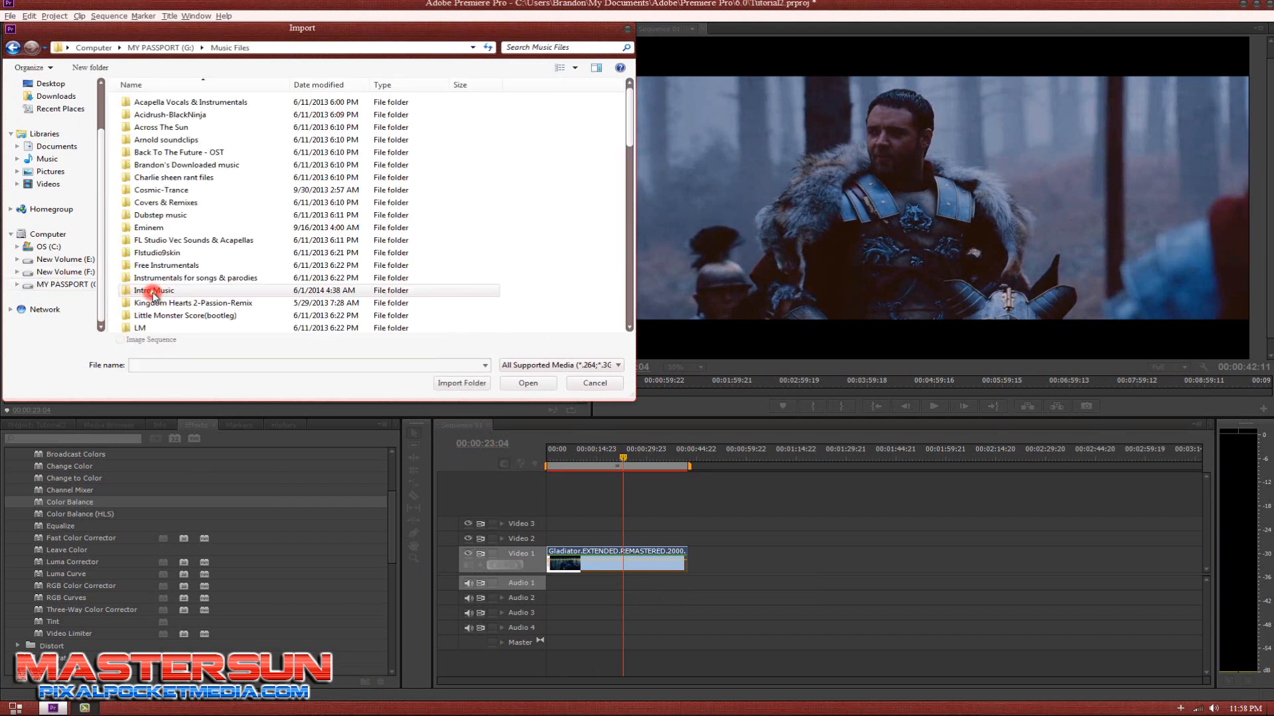
left_click_drag(627, 144, 622, 229)
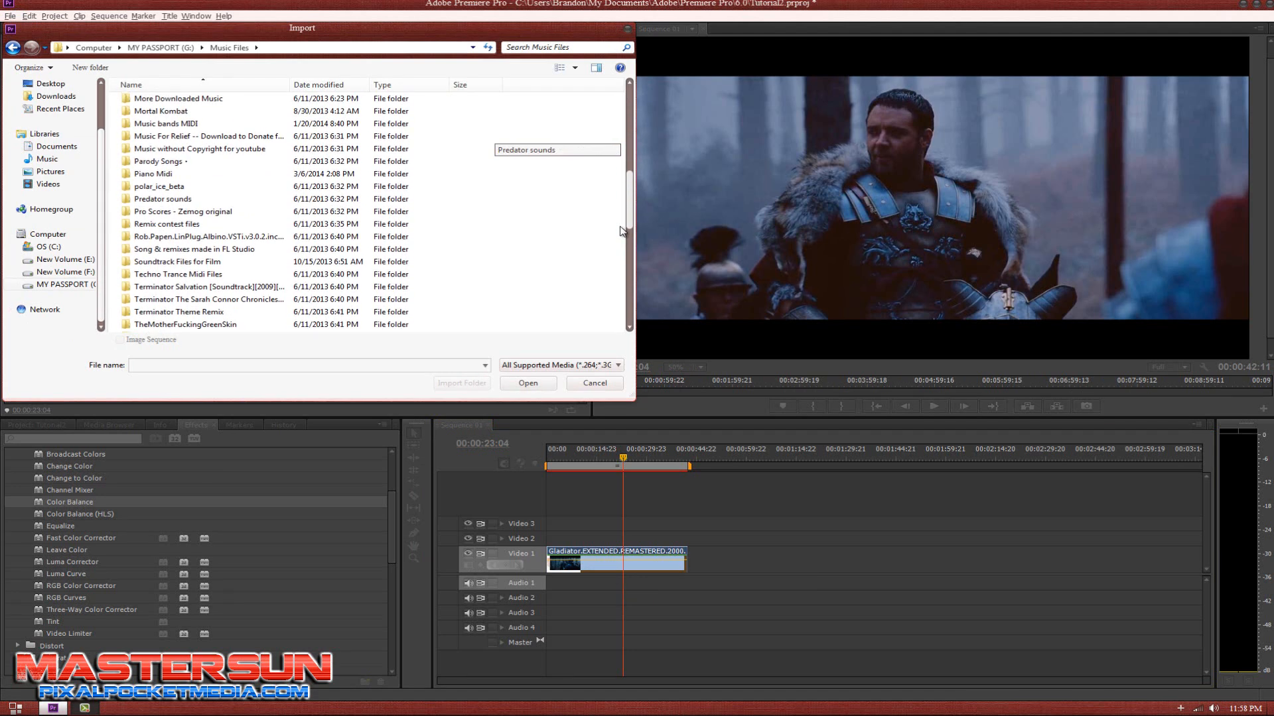
double_click(174, 213)
double_click(153, 104)
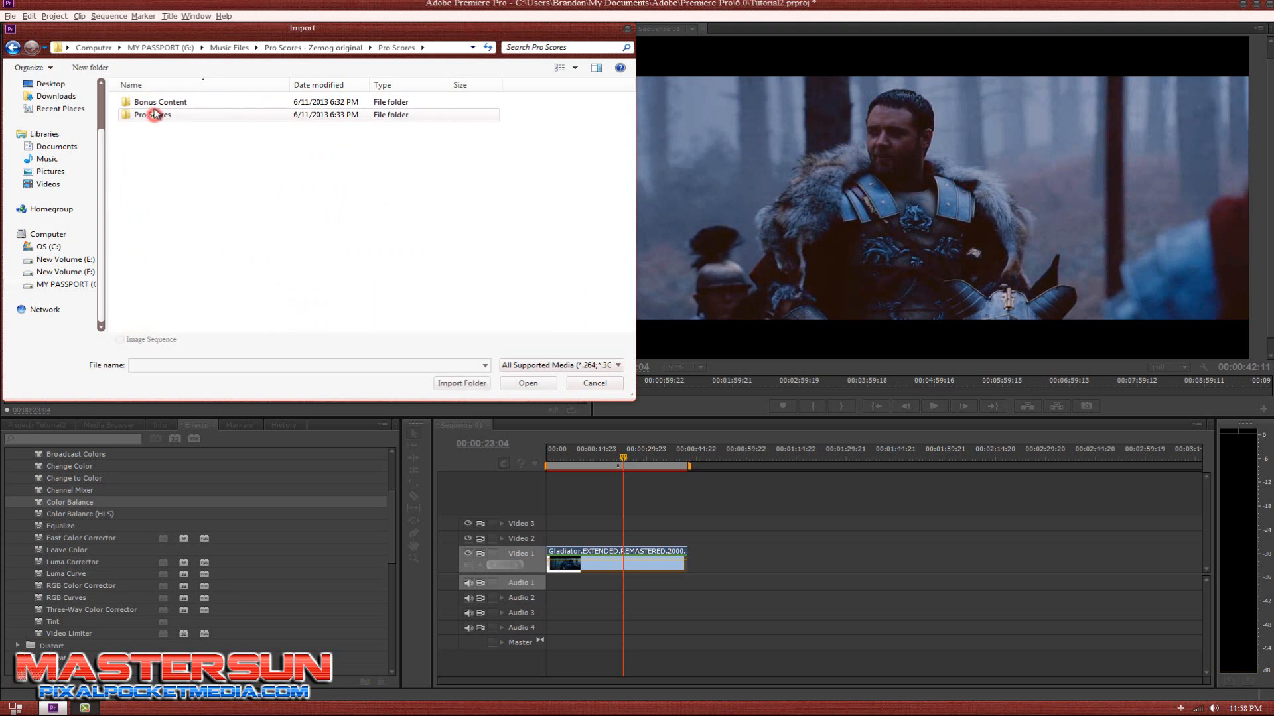
double_click(154, 115)
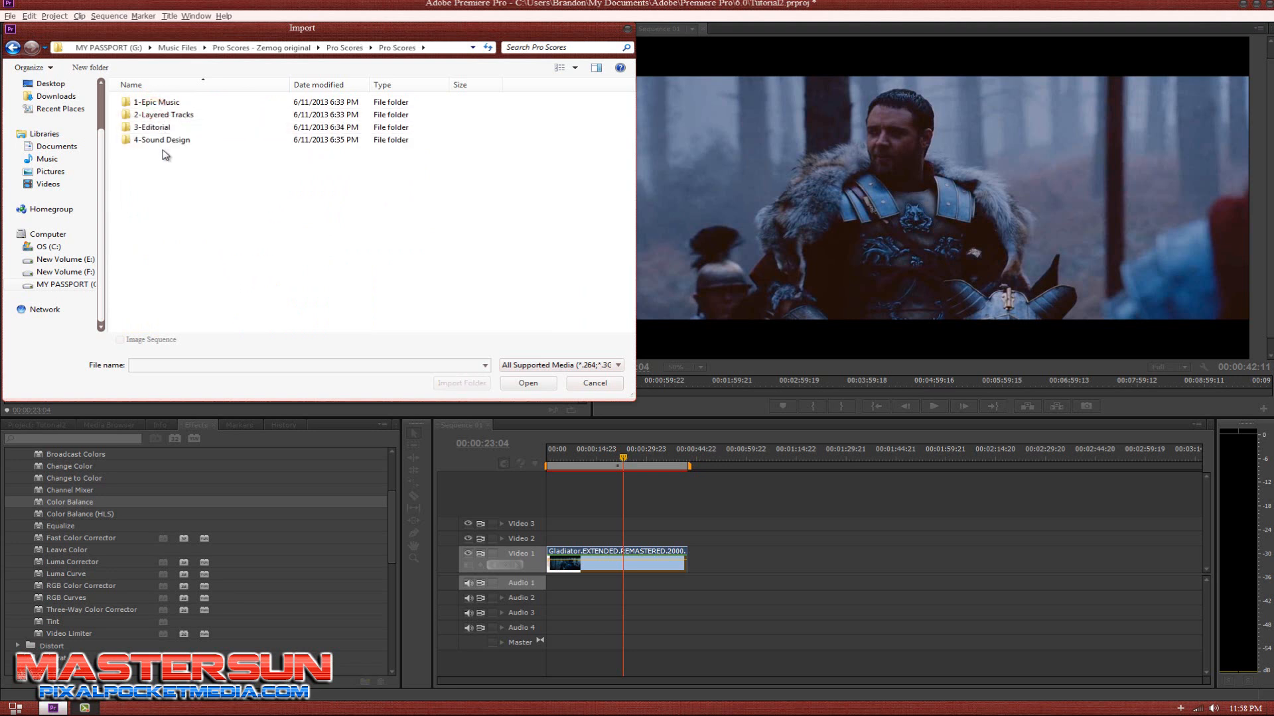
double_click(159, 103)
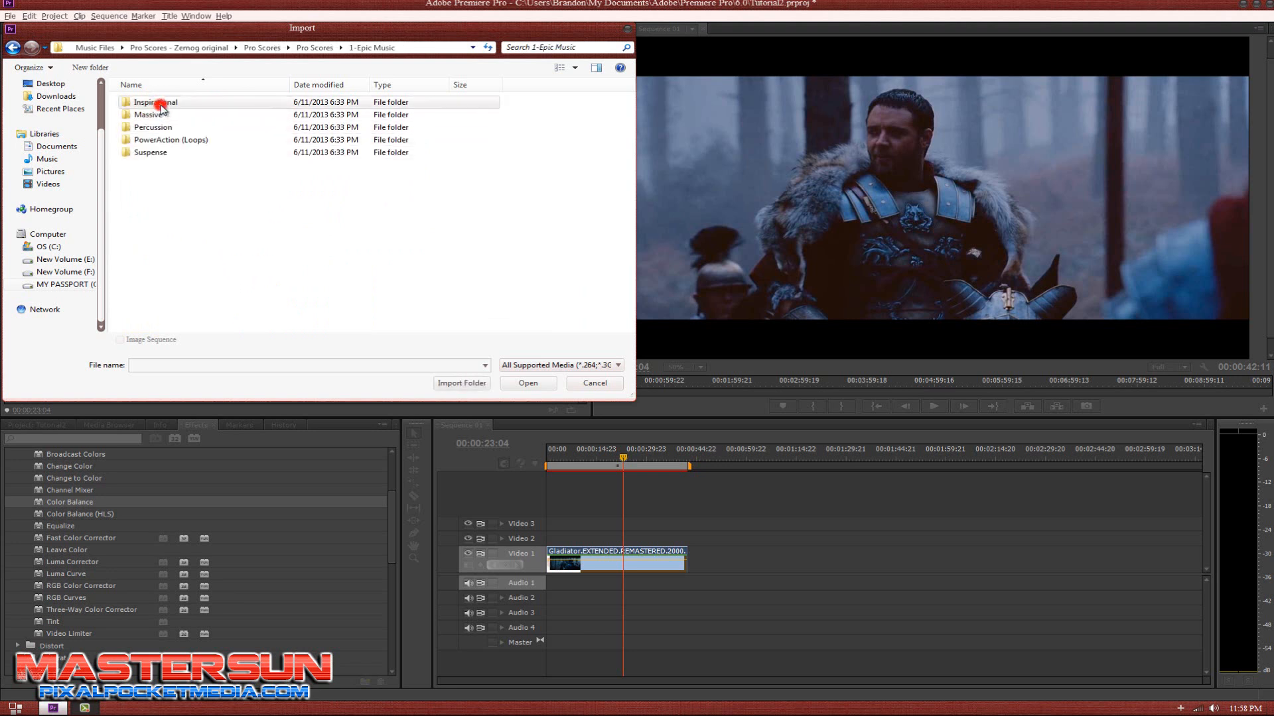
double_click(150, 140)
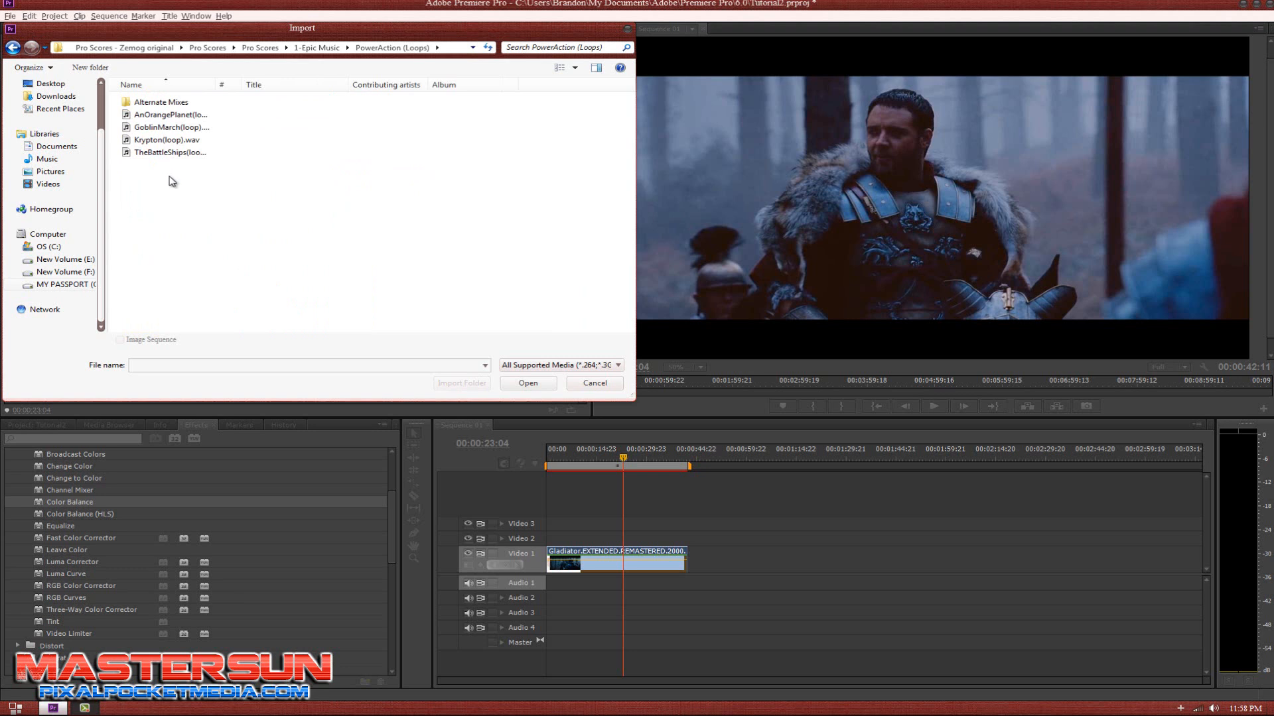
Step: Import Krypton(loop).wav and place it on Audio 1 at the start of the sequence, beneath the Gladiator clip
left_click(157, 141)
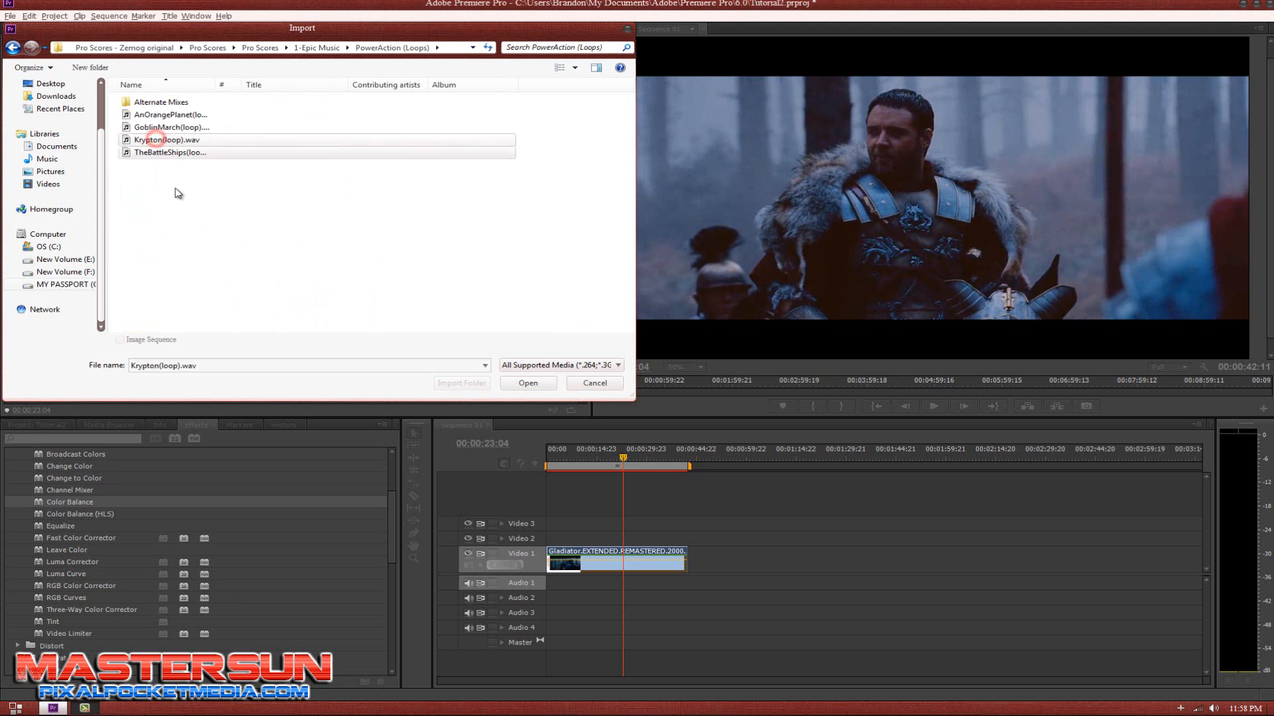
left_click(516, 384)
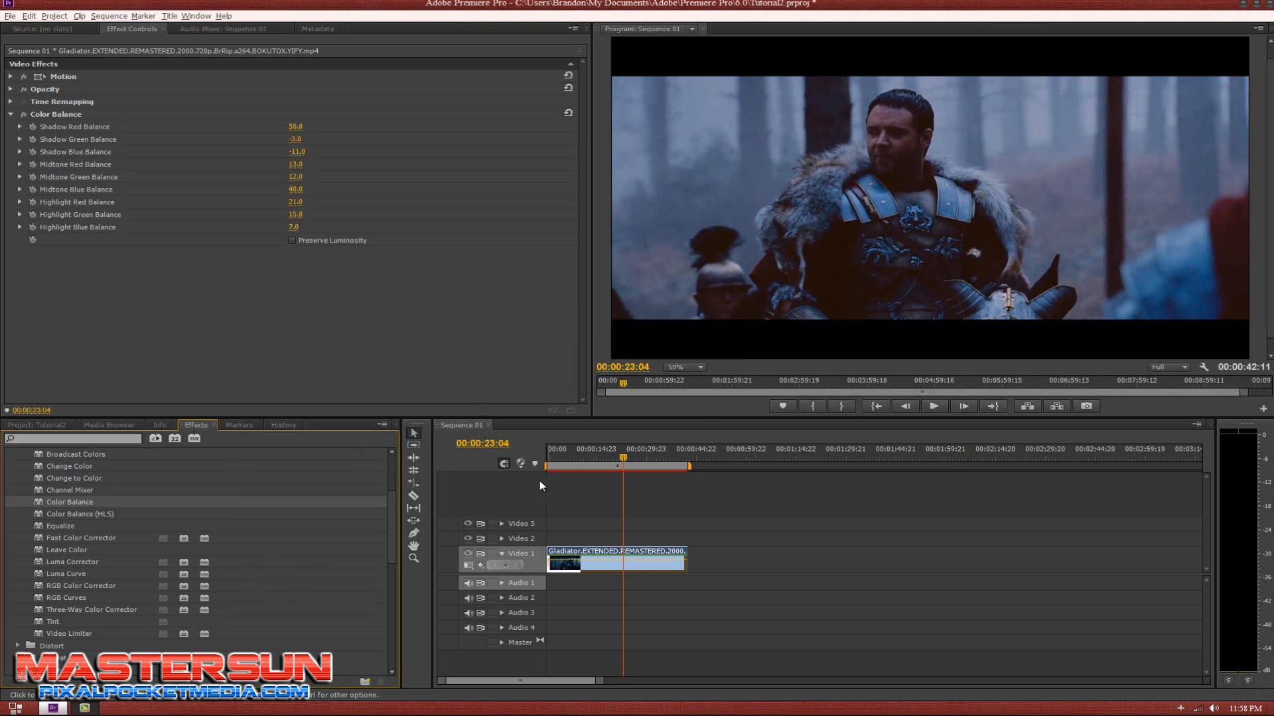
left_click_drag(397, 516, 396, 543)
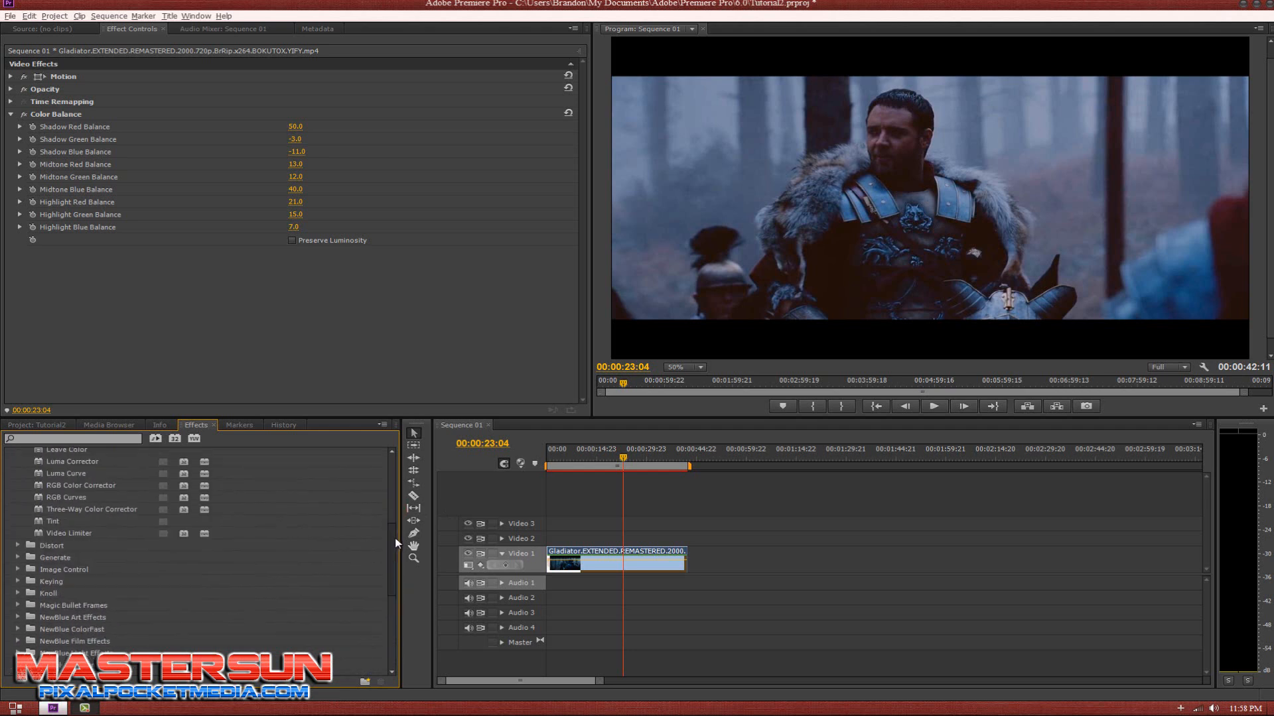
left_click(40, 425)
mouse_move(339, 499)
left_mouse_down()
mouse_move(572, 587)
mouse_move(551, 588)
left_mouse_up()
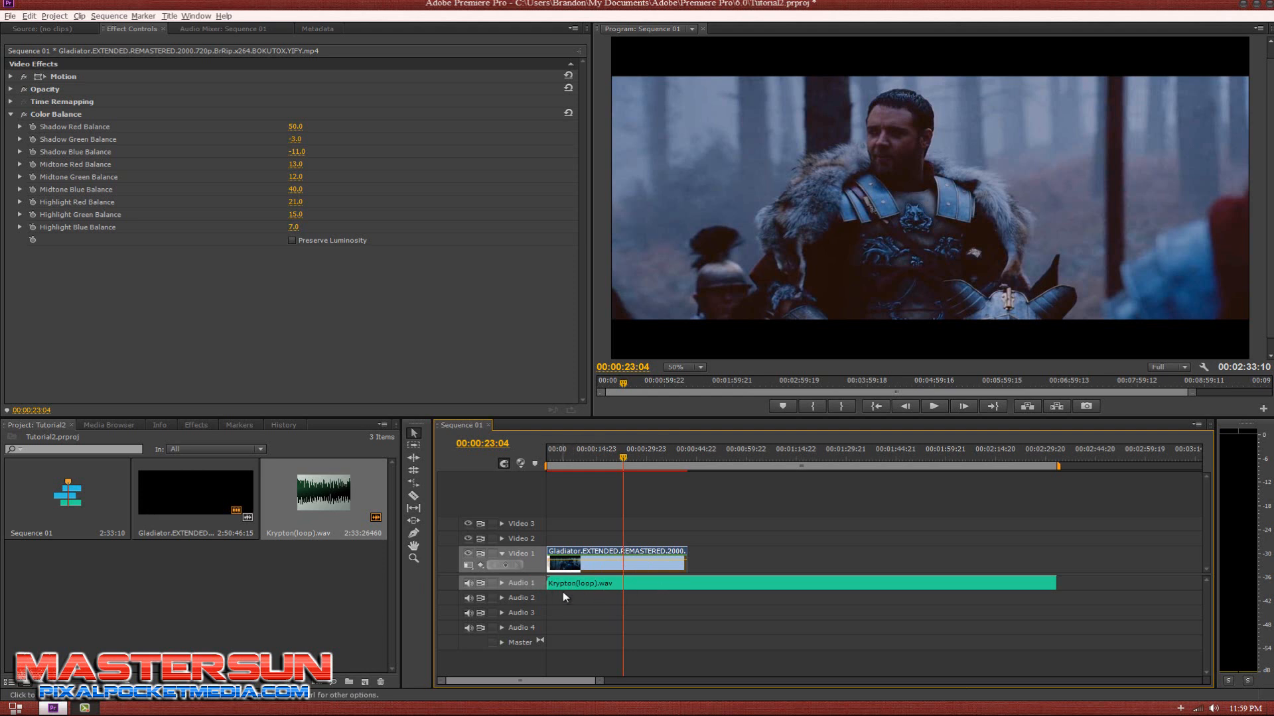
left_click_drag(566, 588, 565, 597)
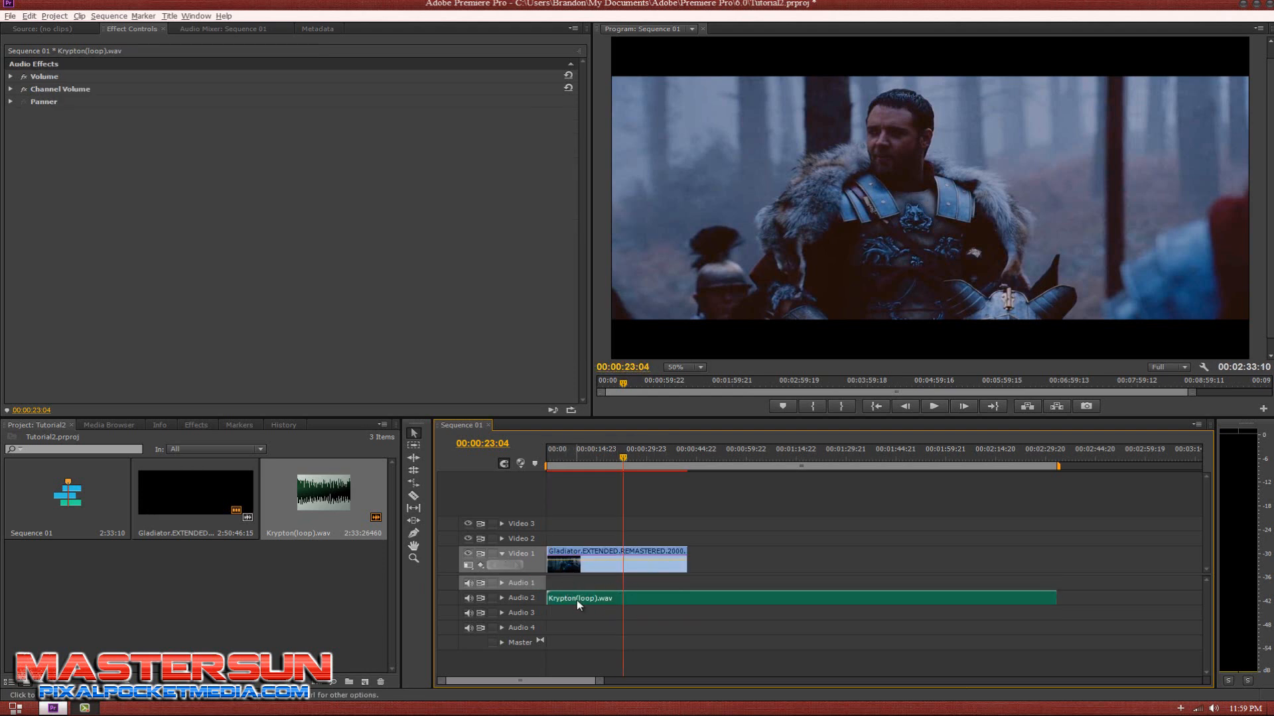
left_click_drag(575, 600, 567, 580)
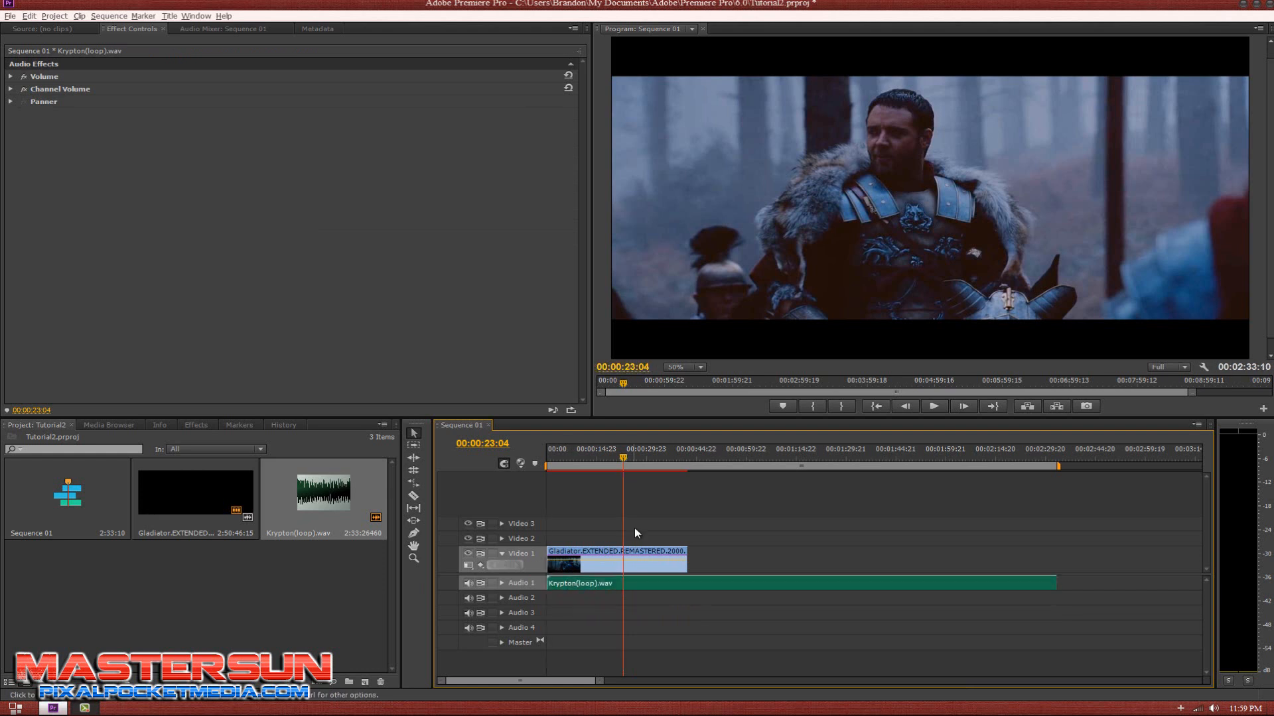
Step: Play the first few seconds of the sequence from 00:00:00:00 to hear the Krypton music with the footage
left_click(624, 458)
left_click(586, 584)
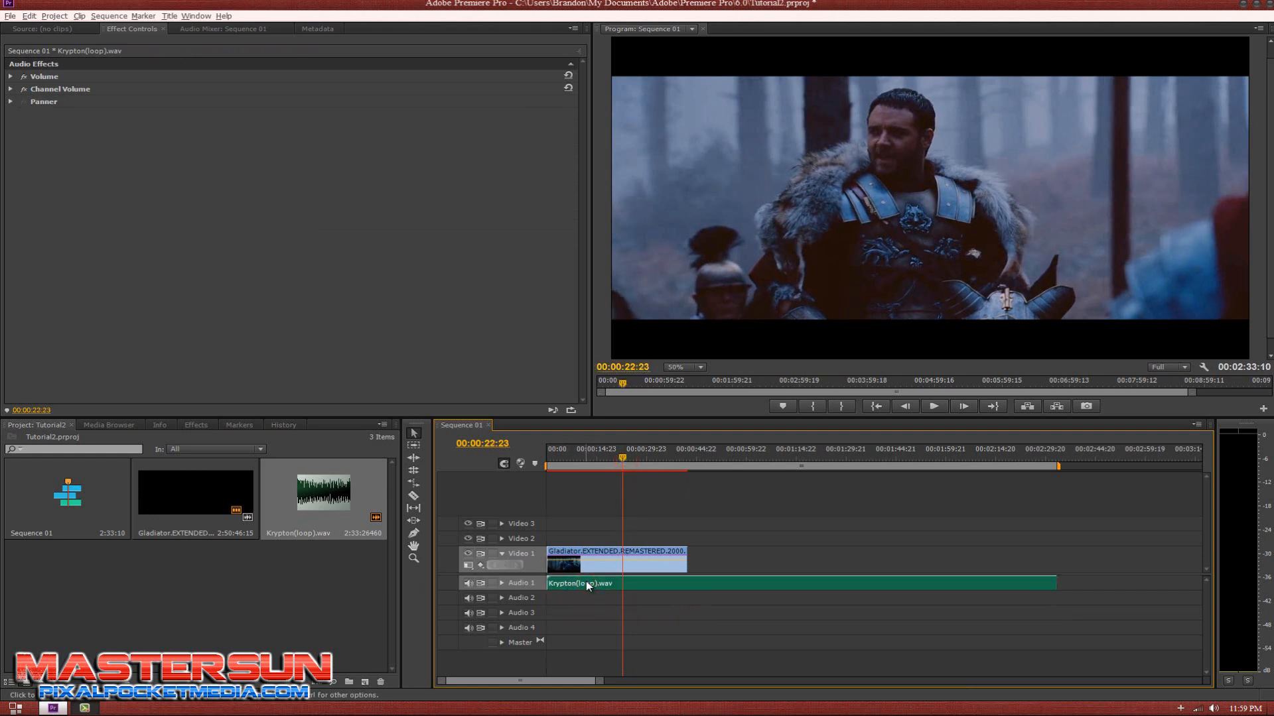
left_click(545, 453)
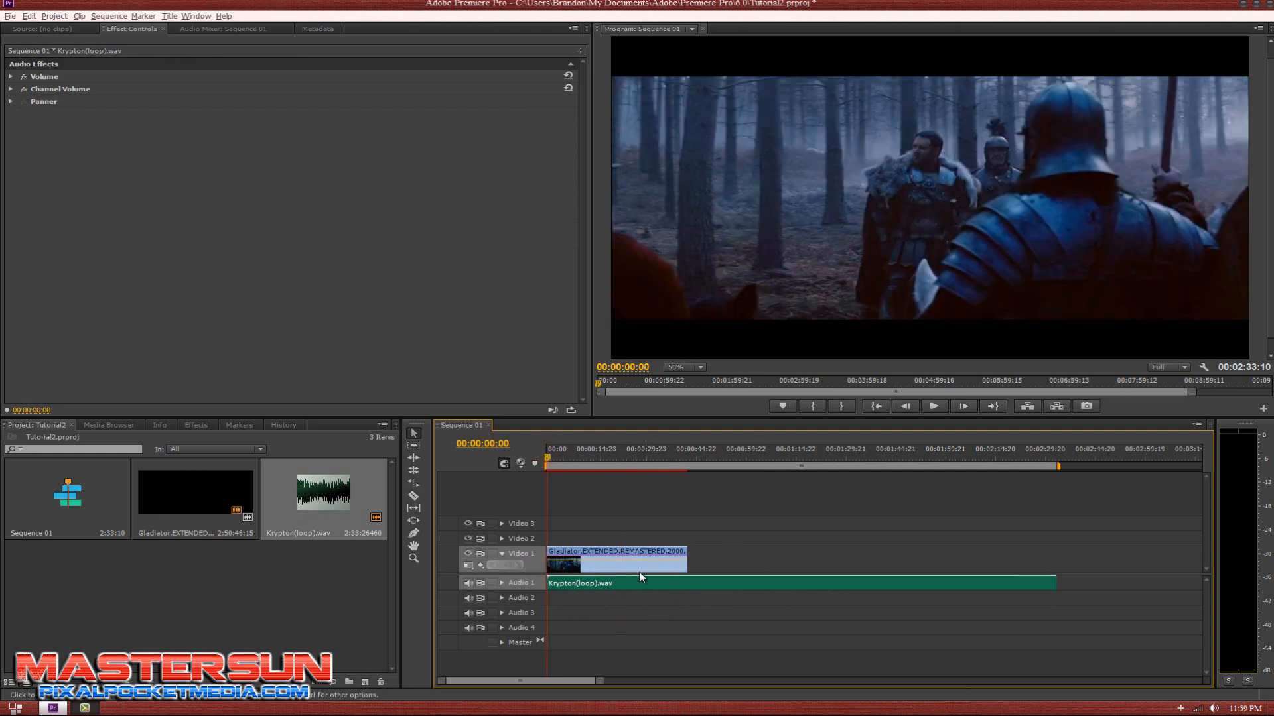
key("space")
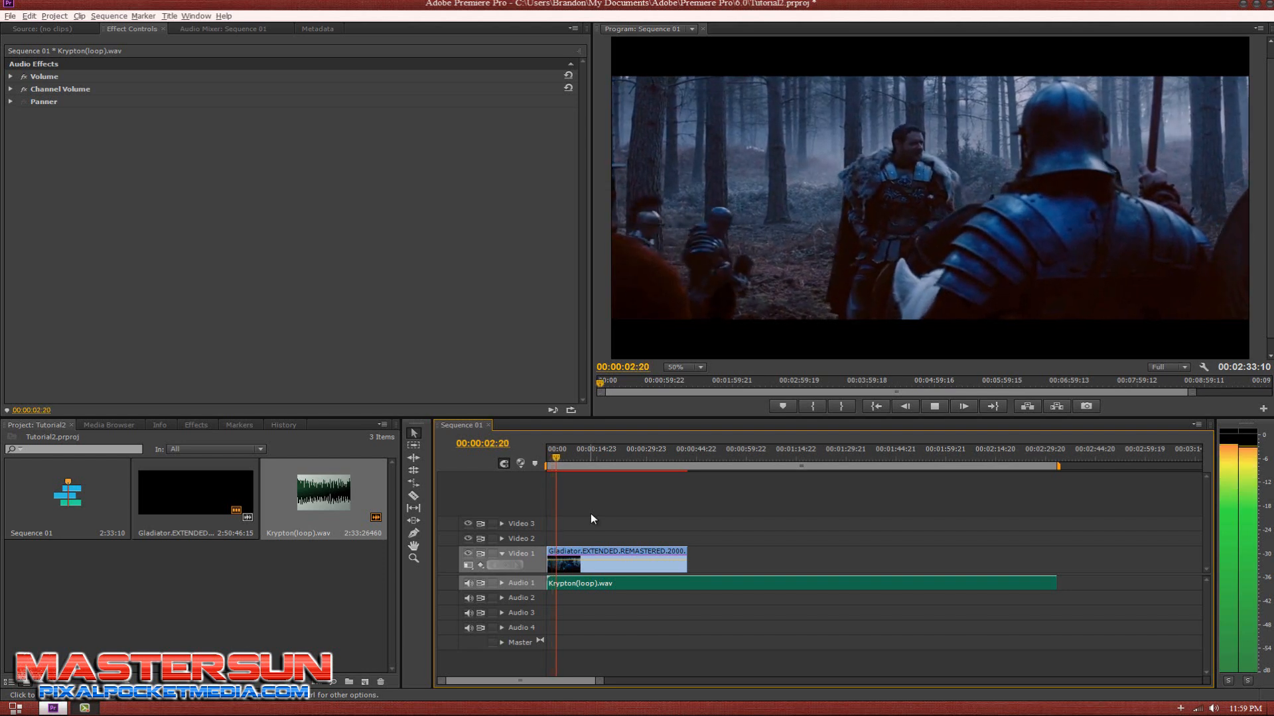
key("space")
Step: Delete the Krypton(loop).wav music from Audio 1 and from the project's media
left_click(577, 583)
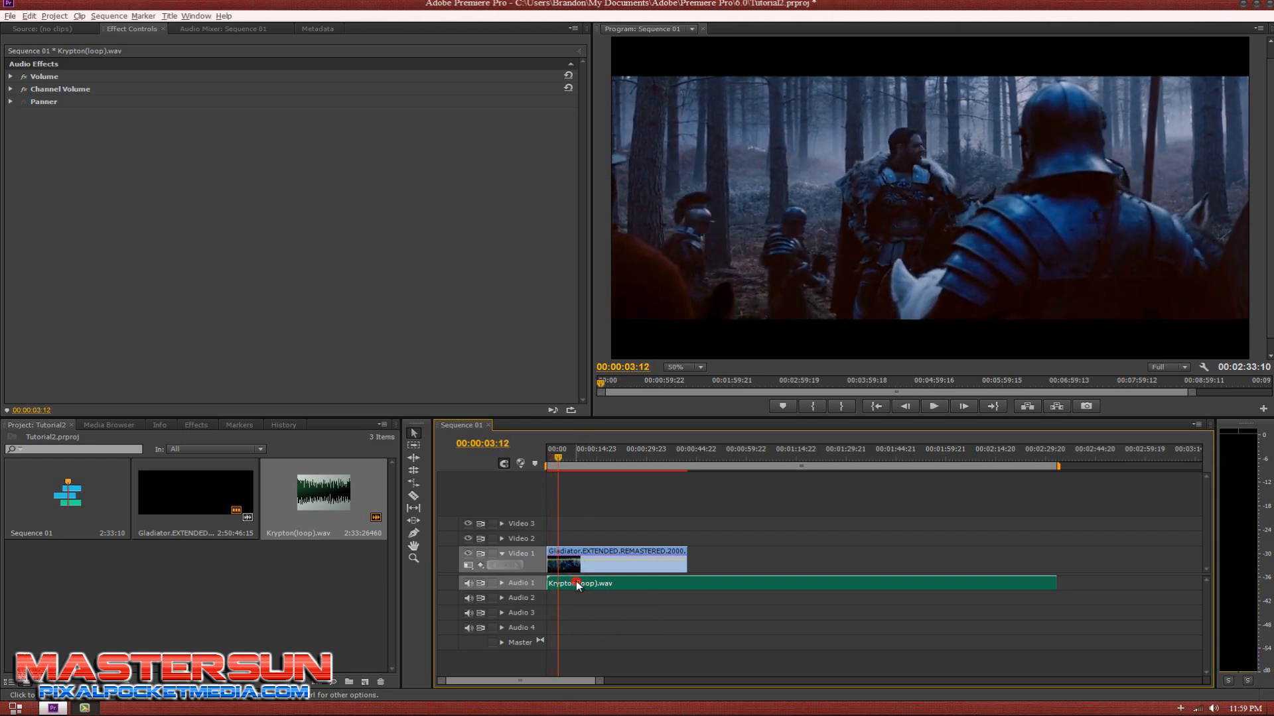
key("Delete")
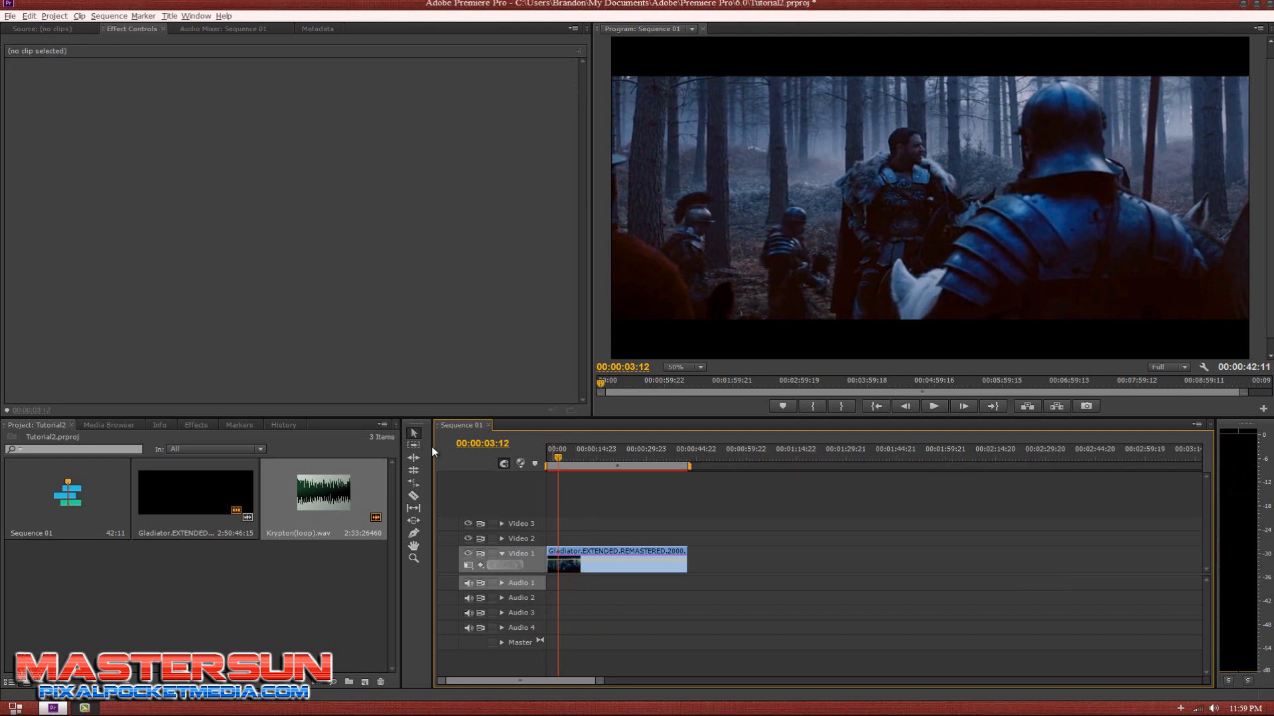
left_click(13, 16)
left_click(305, 274)
left_click(340, 498)
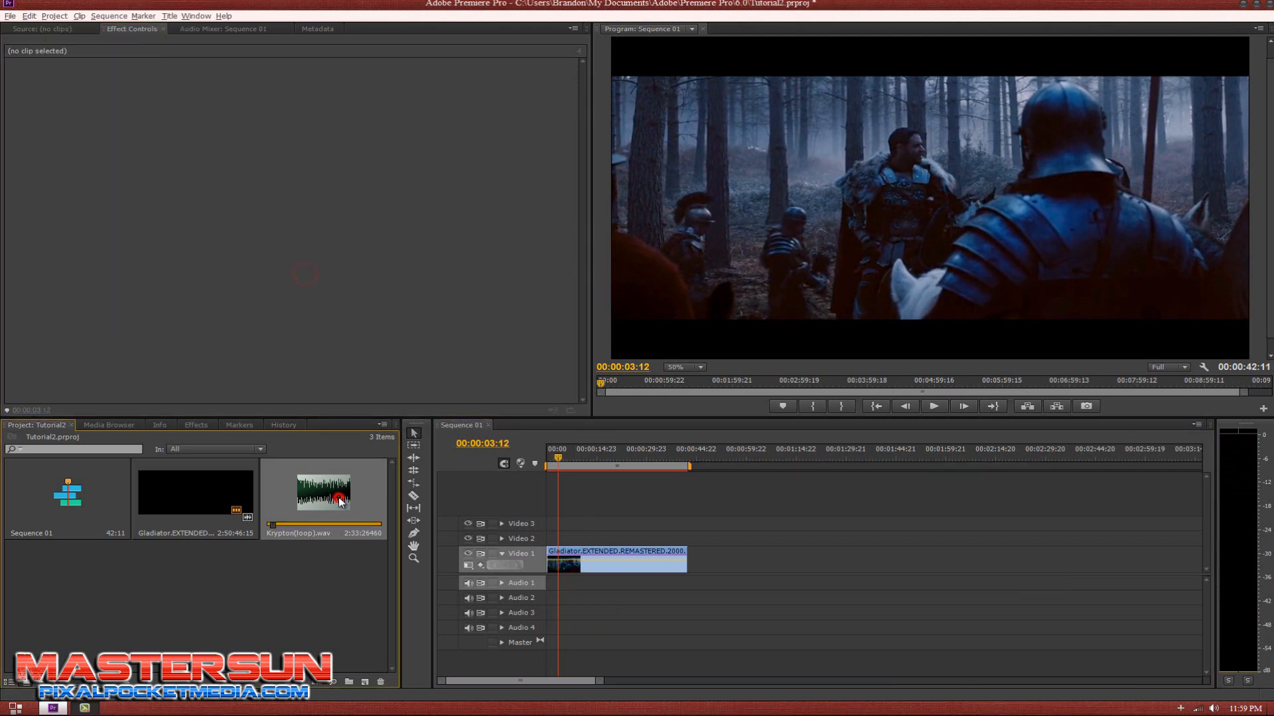
key("Delete")
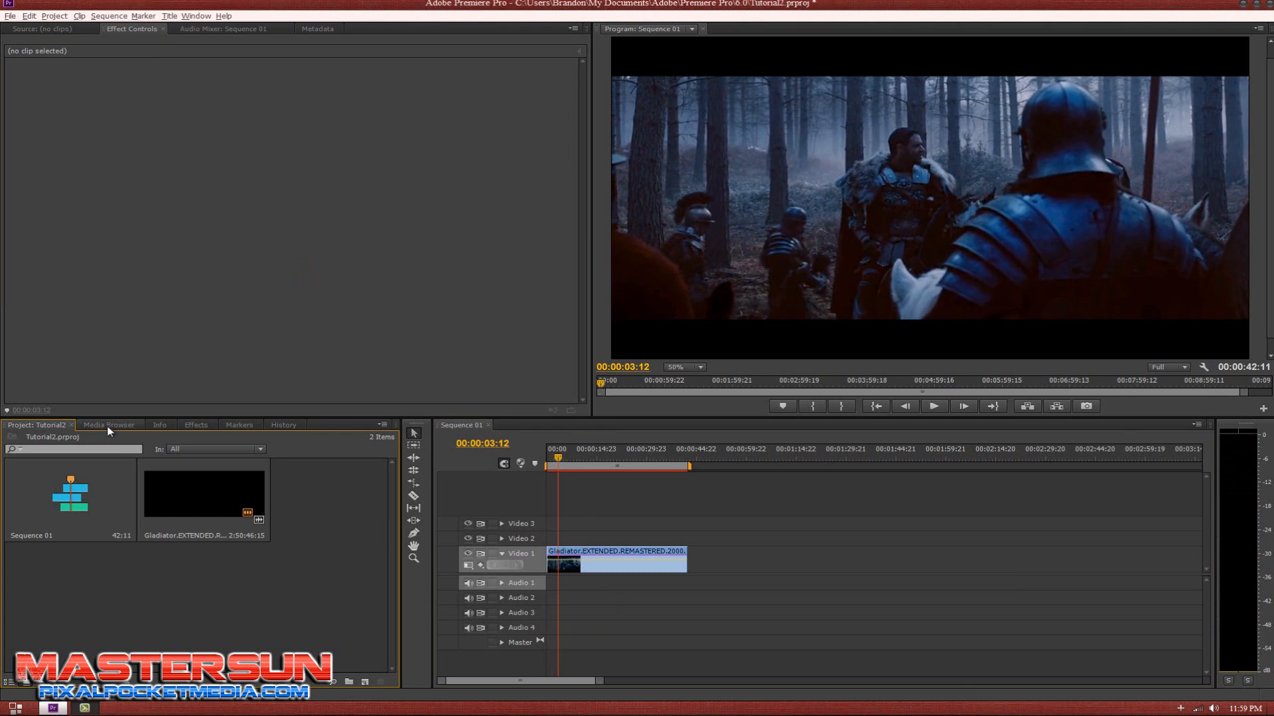
Step: Import GoblinMarch(loop).wav from PowerAction (Loops) and place it on Audio 1 at the start of the sequence
left_click(9, 16)
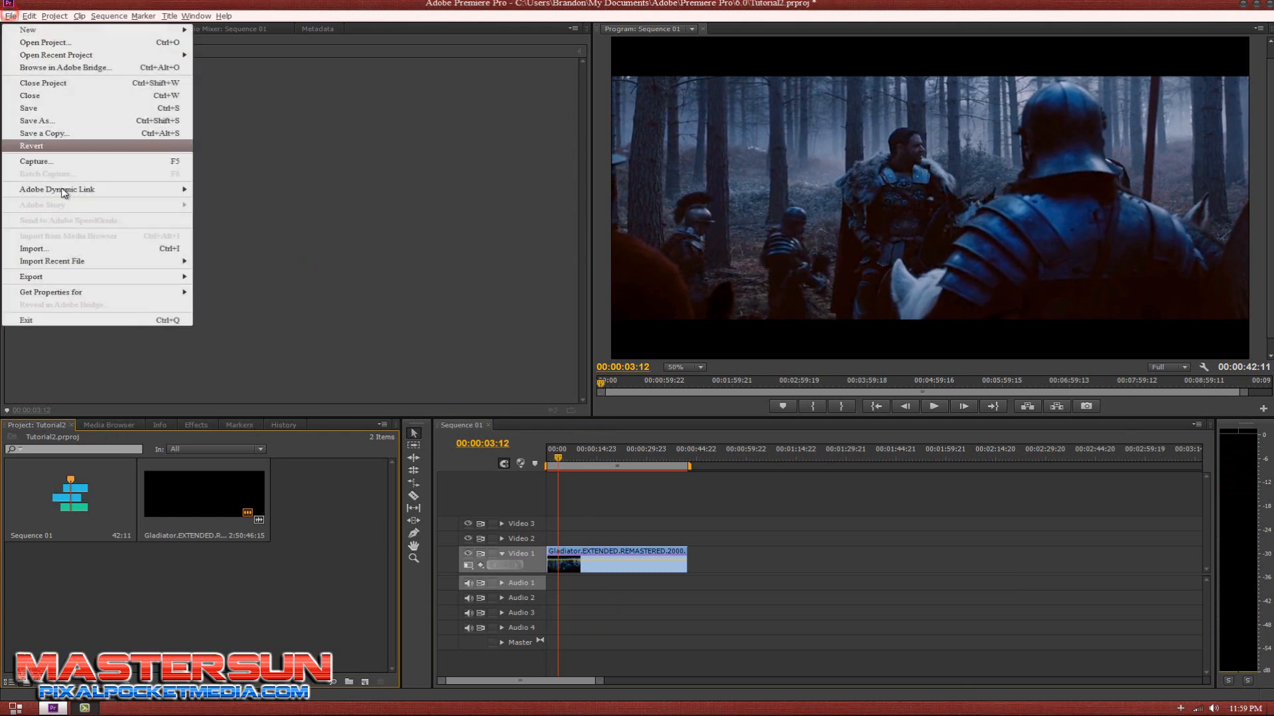
left_click(107, 251)
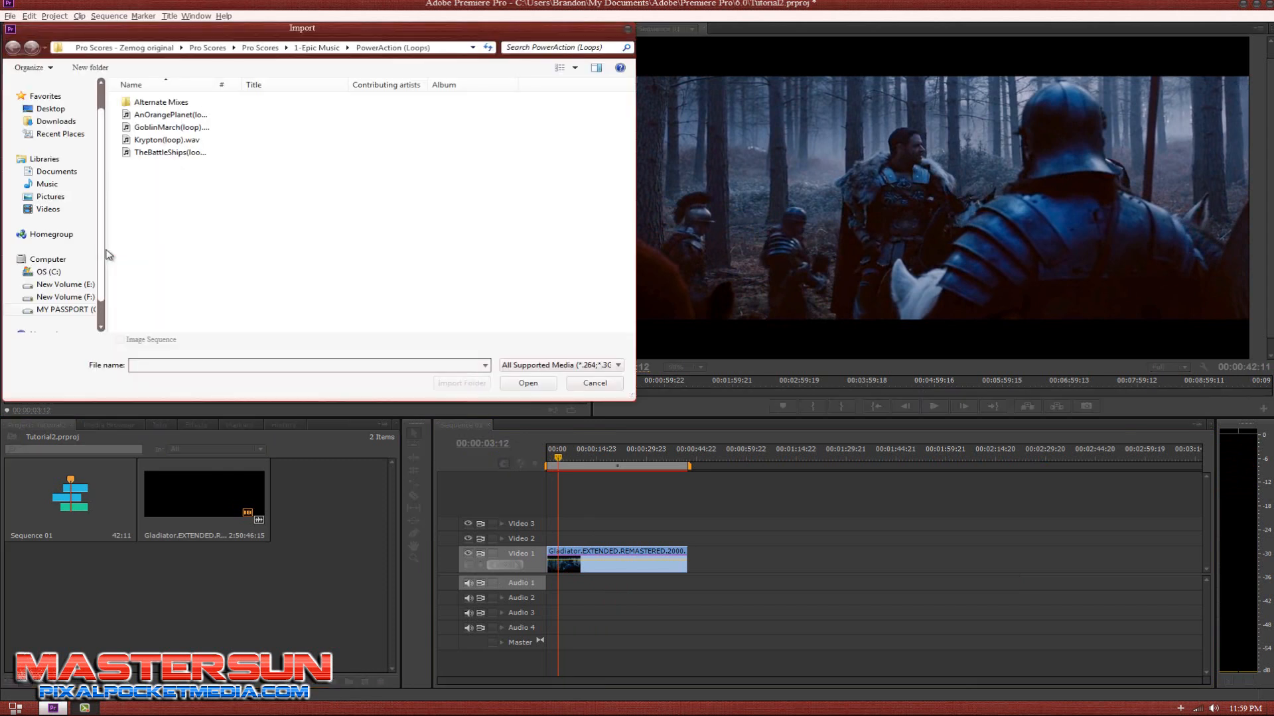
left_click(152, 129)
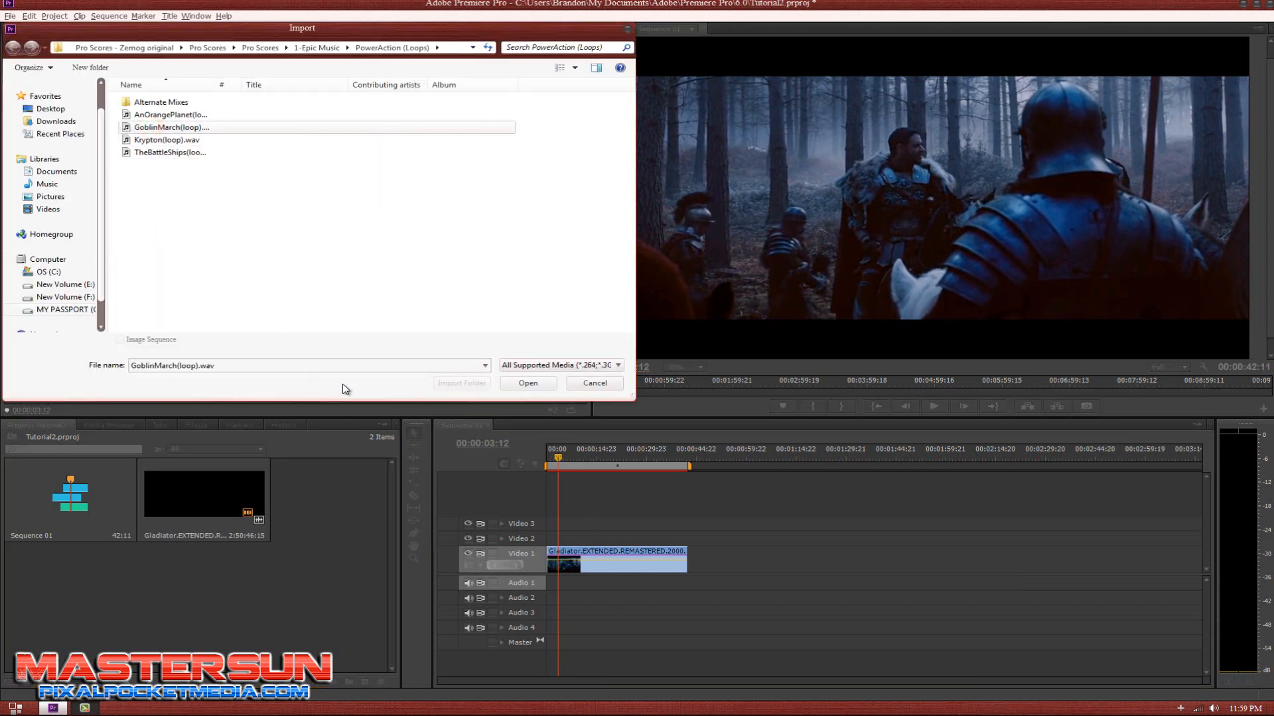
left_click(526, 384)
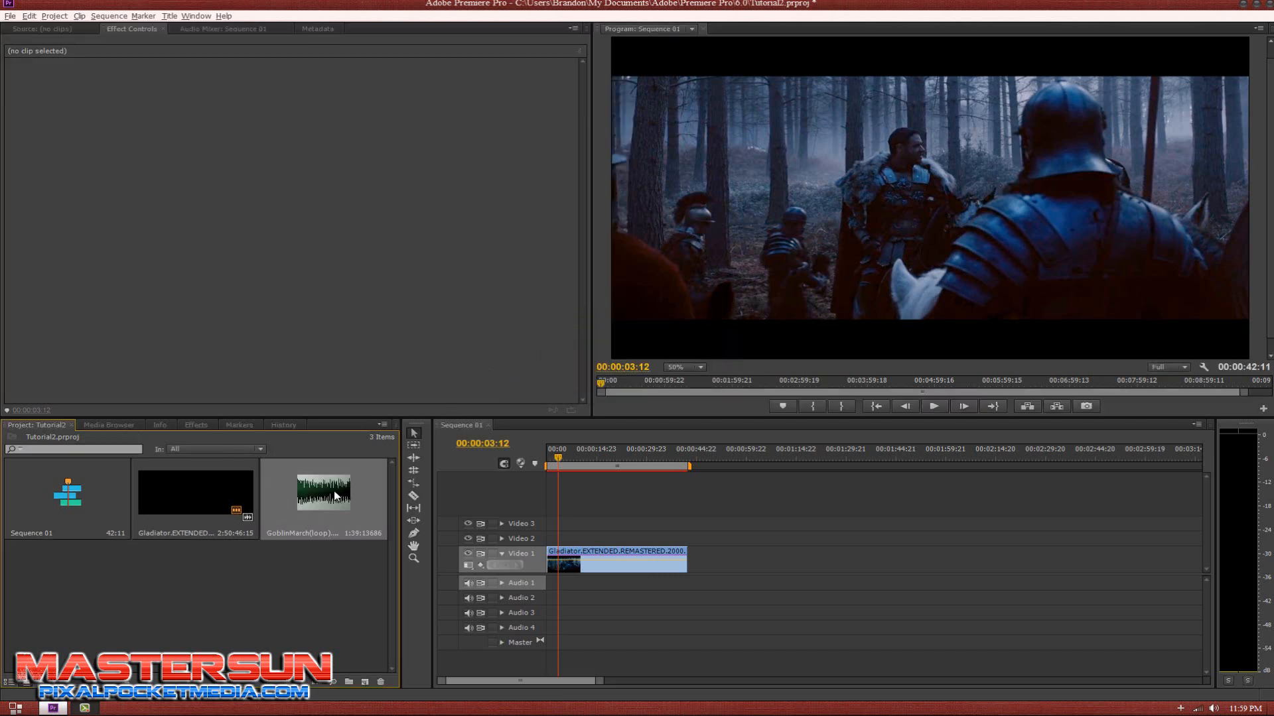
left_click_drag(336, 496, 552, 586)
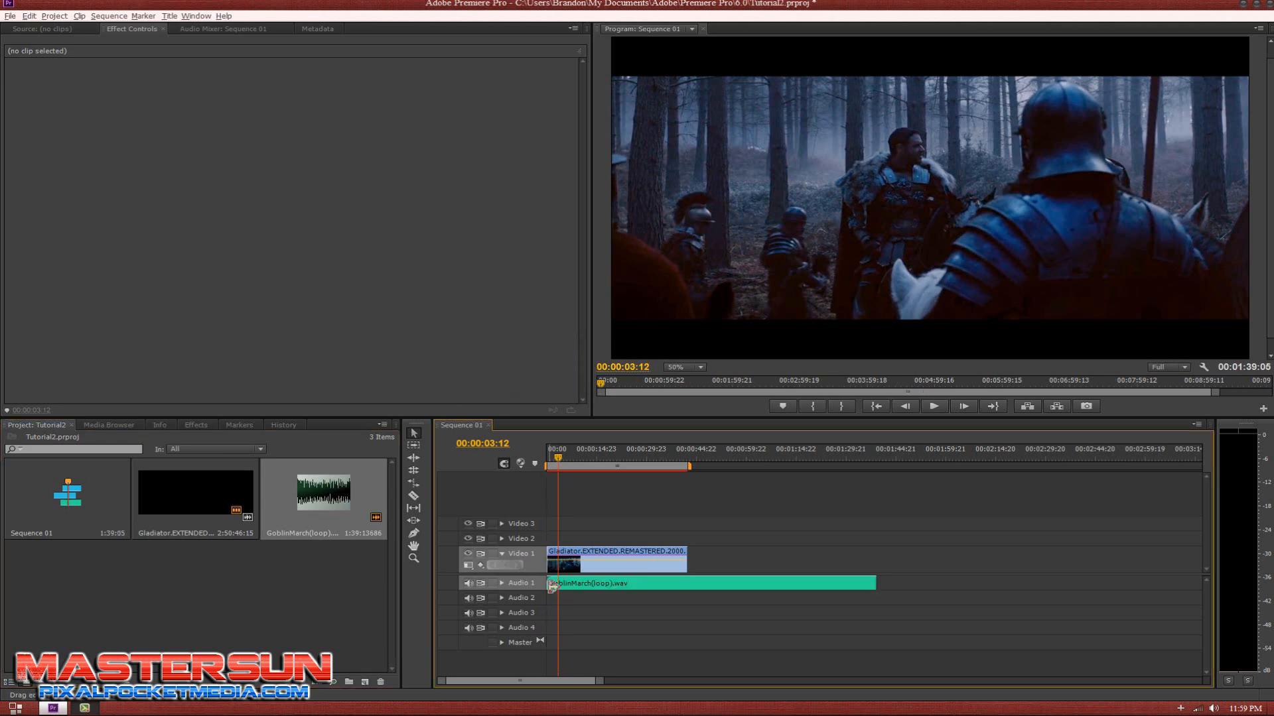
Step: Play the opening seconds of the sequence several times to judge how the GoblinMarch music fits the Gladiator footage
key("space")
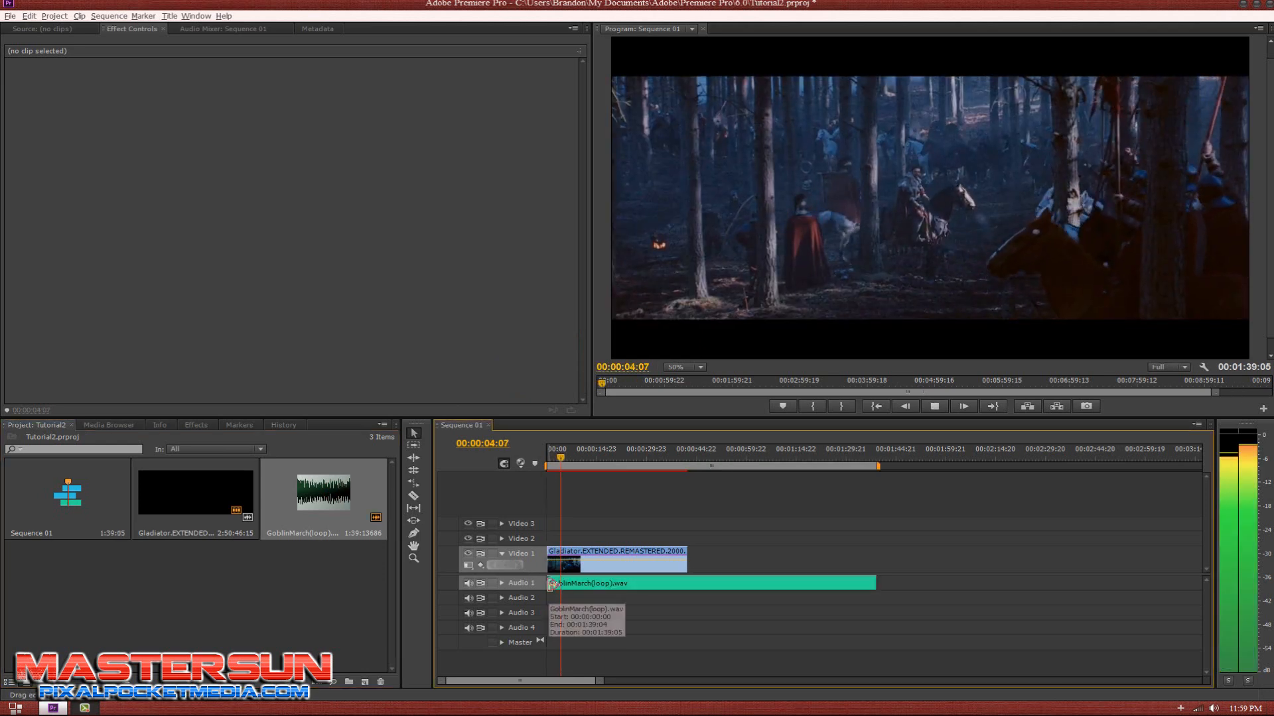
left_click(547, 456)
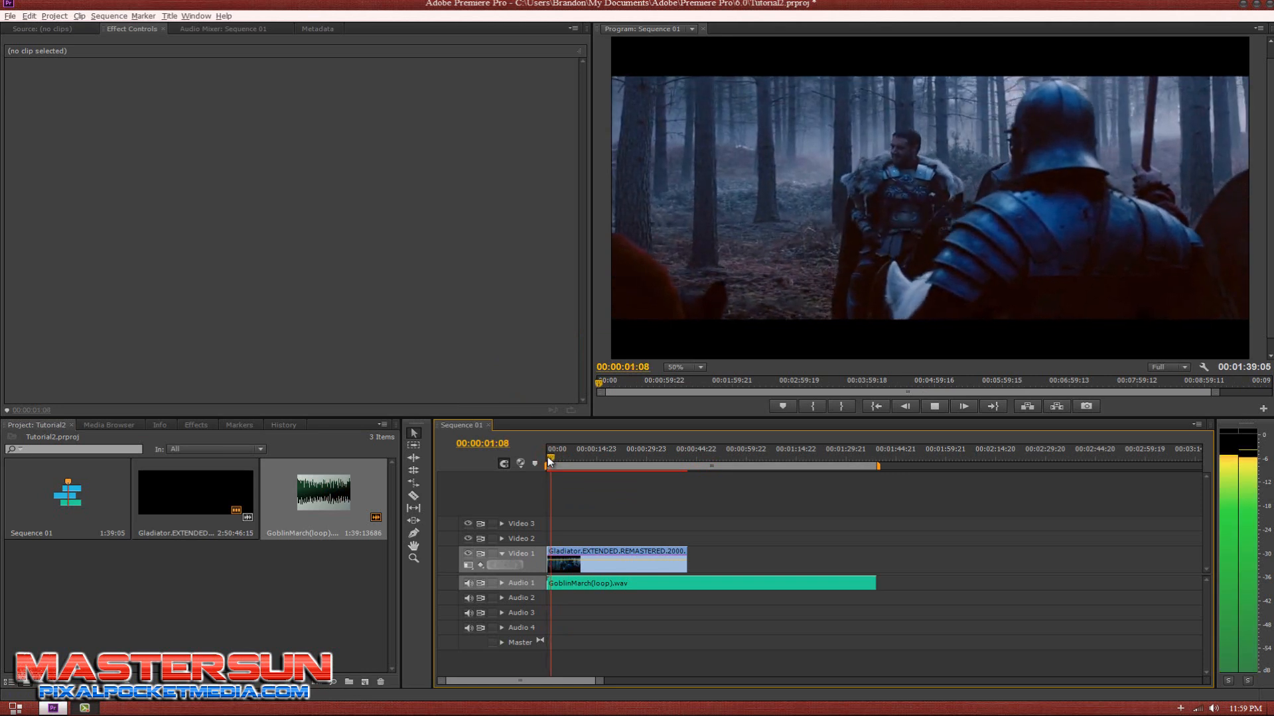
key("space")
left_click(587, 567)
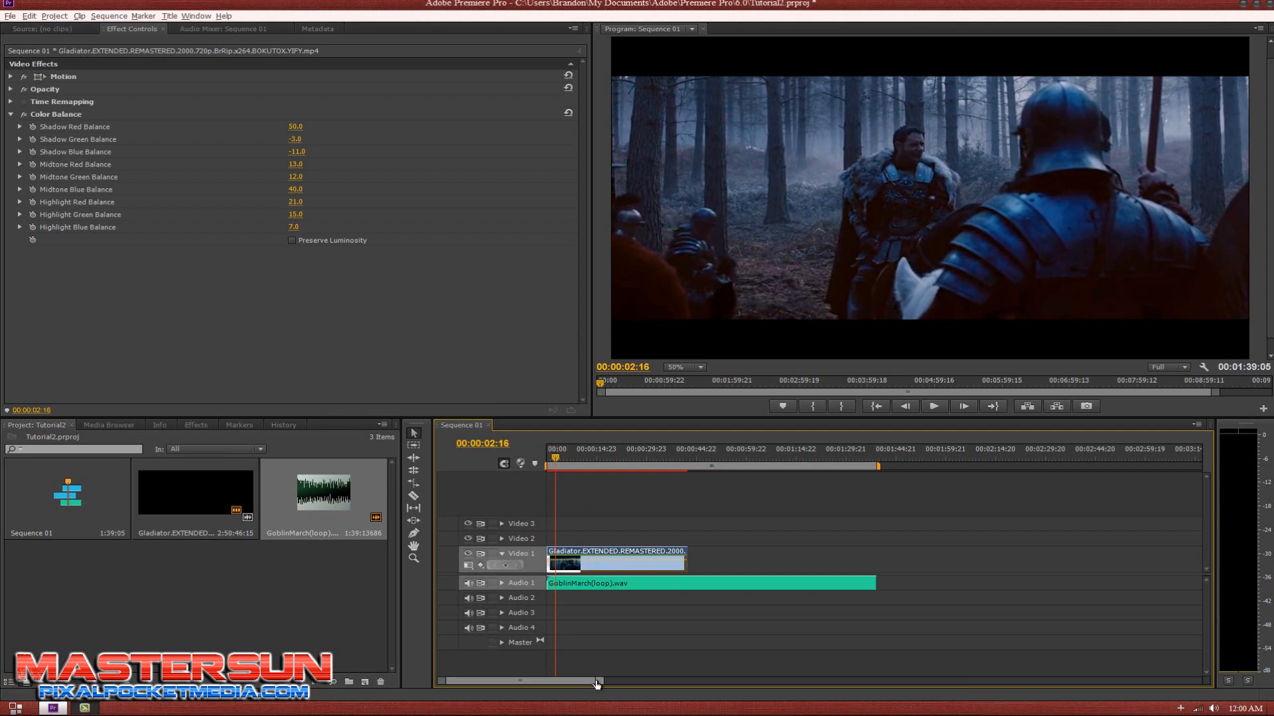
left_click_drag(597, 683, 544, 710)
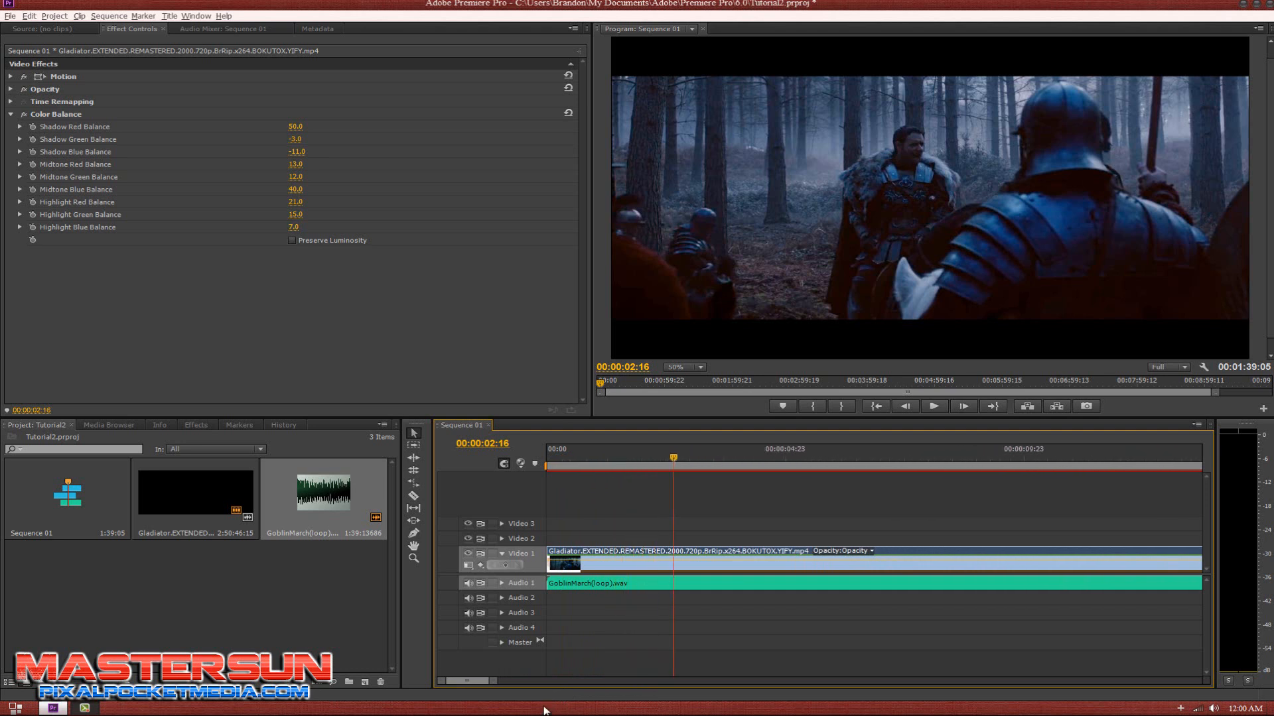
left_click(567, 460)
key("space")
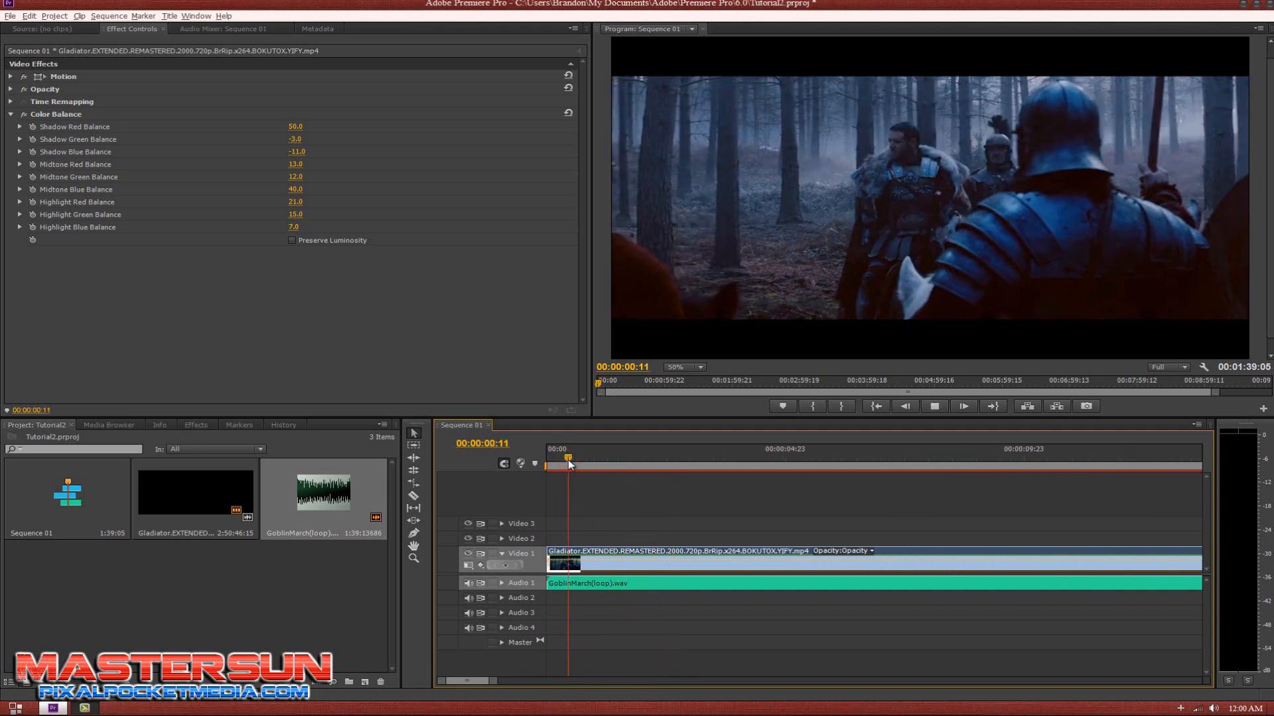
key("space")
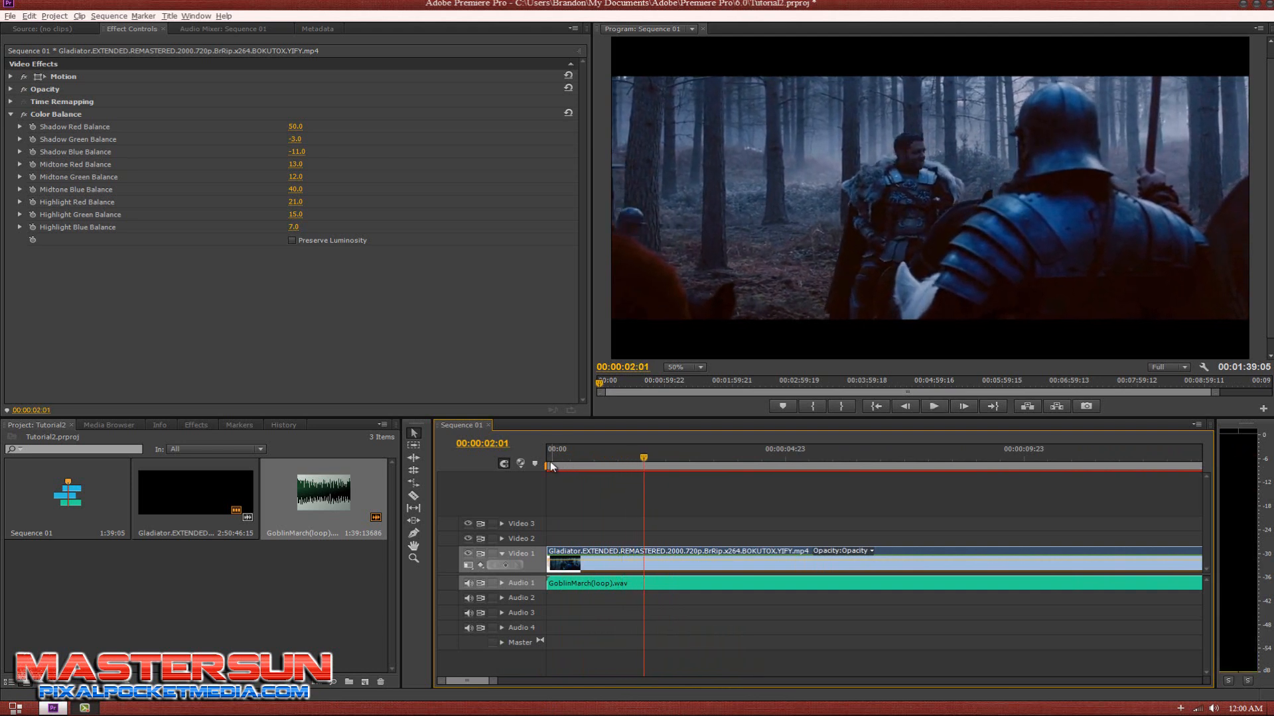
mouse_move(492, 681)
left_mouse_down()
mouse_move(473, 682)
mouse_move(500, 683)
left_mouse_up()
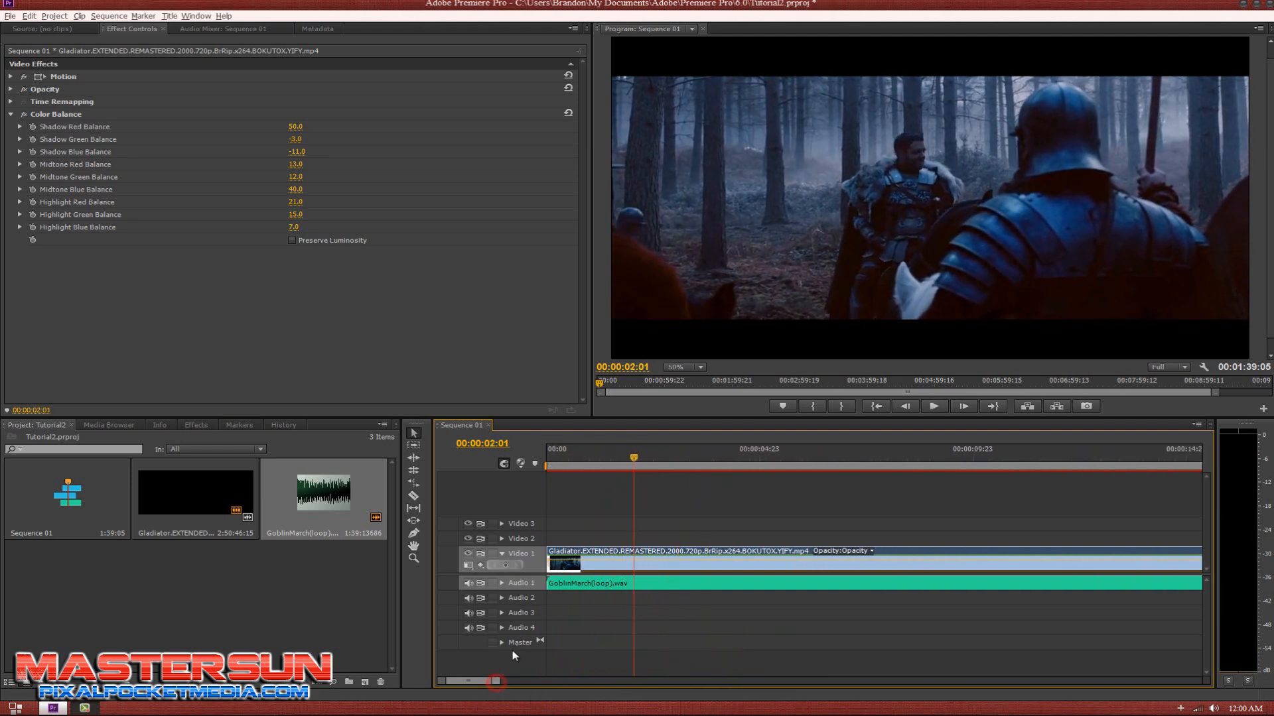
left_click(564, 453)
key("space")
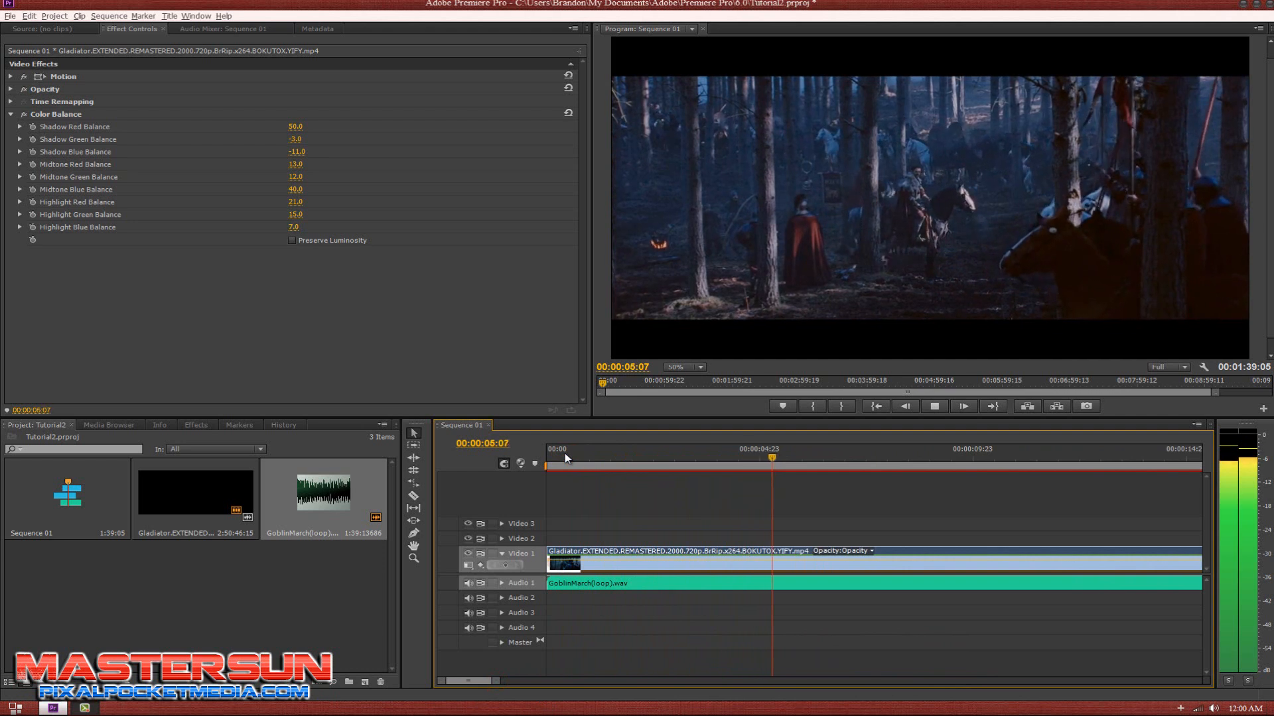
Step: Stop playback, extend the end of the Gladiator clip on Video 1 to about 51 seconds, and scrub to 00:00:50:01
key("space")
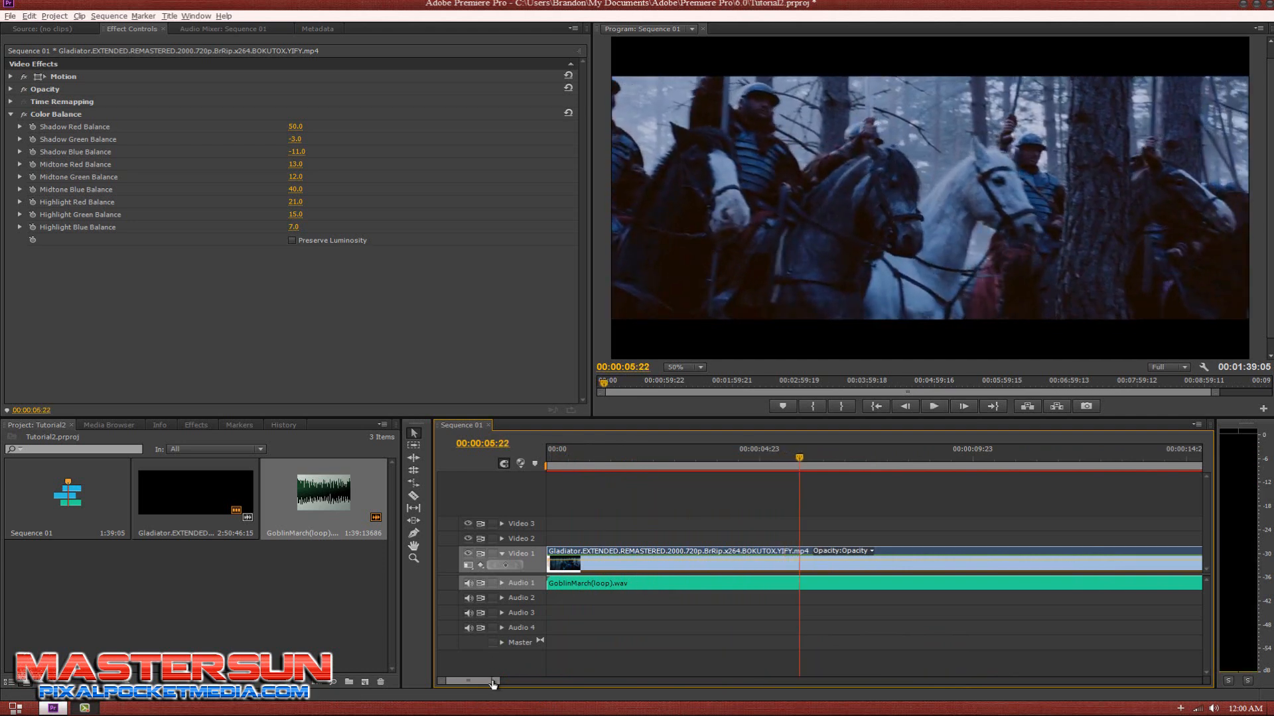
left_click_drag(481, 683, 486, 682)
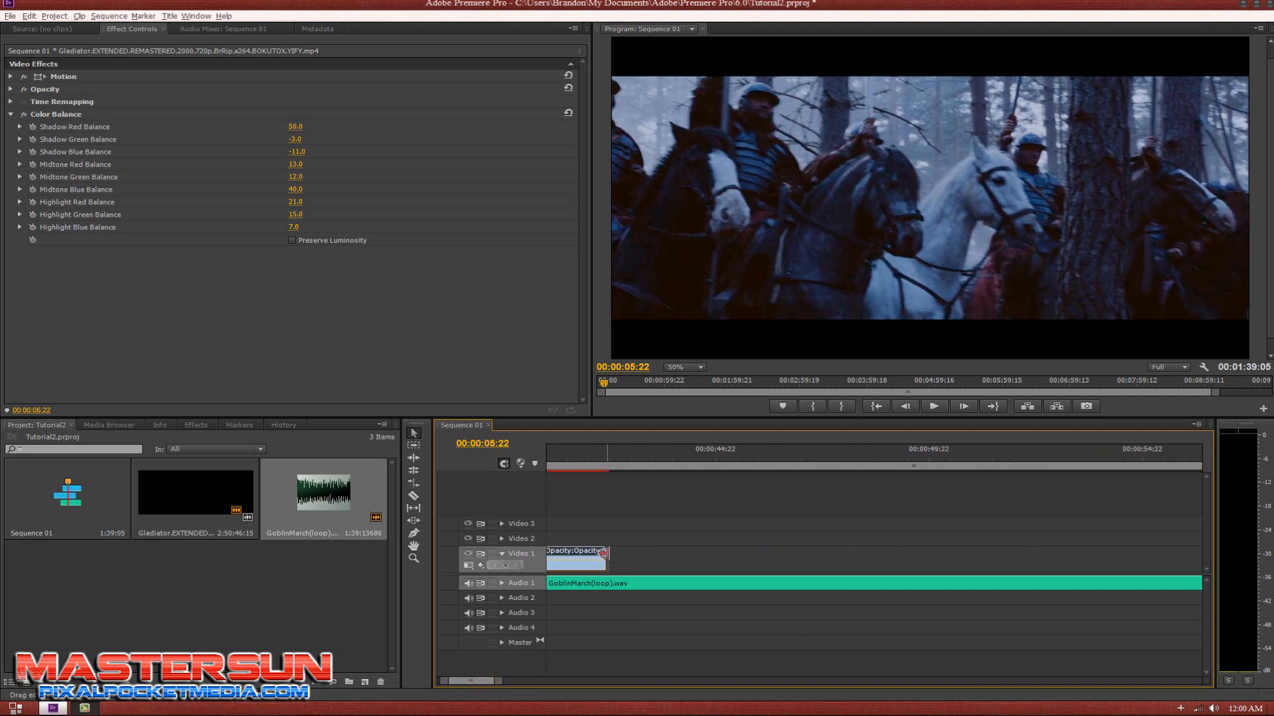
left_click_drag(605, 556, 969, 565)
left_click(878, 453)
left_click_drag(878, 453, 937, 451)
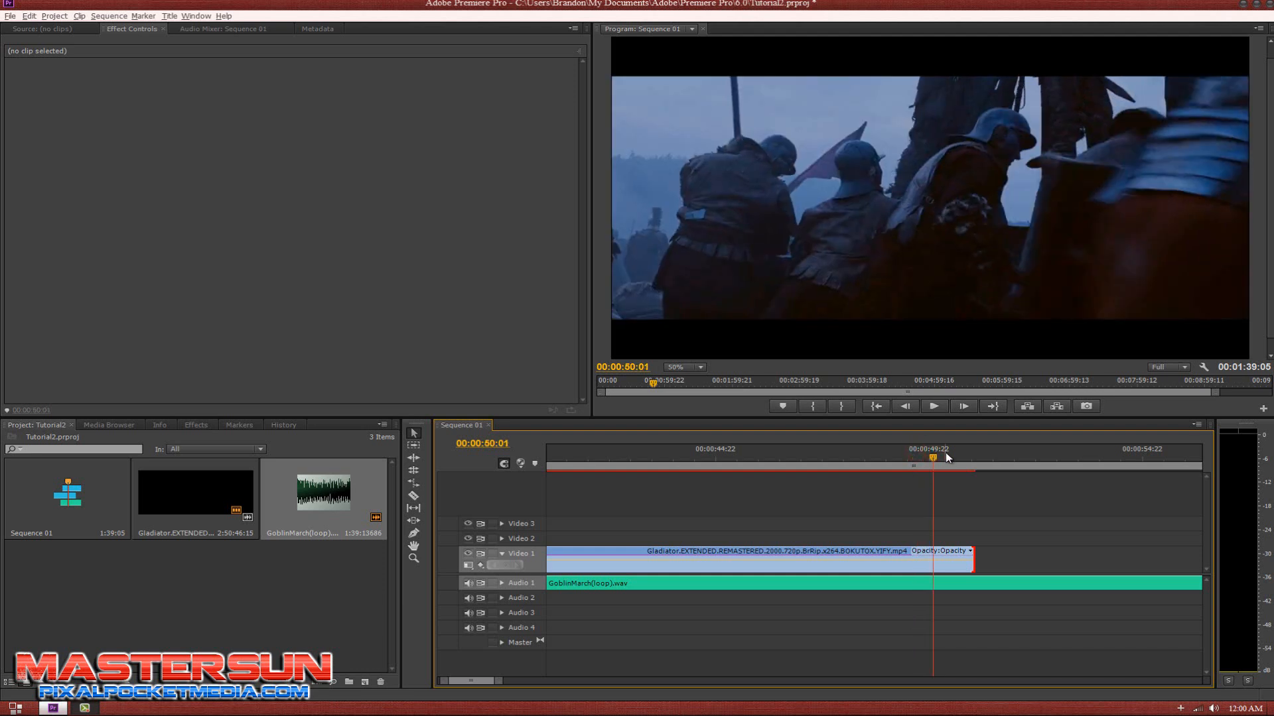
Step: Split the Gladiator clip at about 00:00:49:17 and delete the long portion before the cut
key("c")
left_click(918, 562)
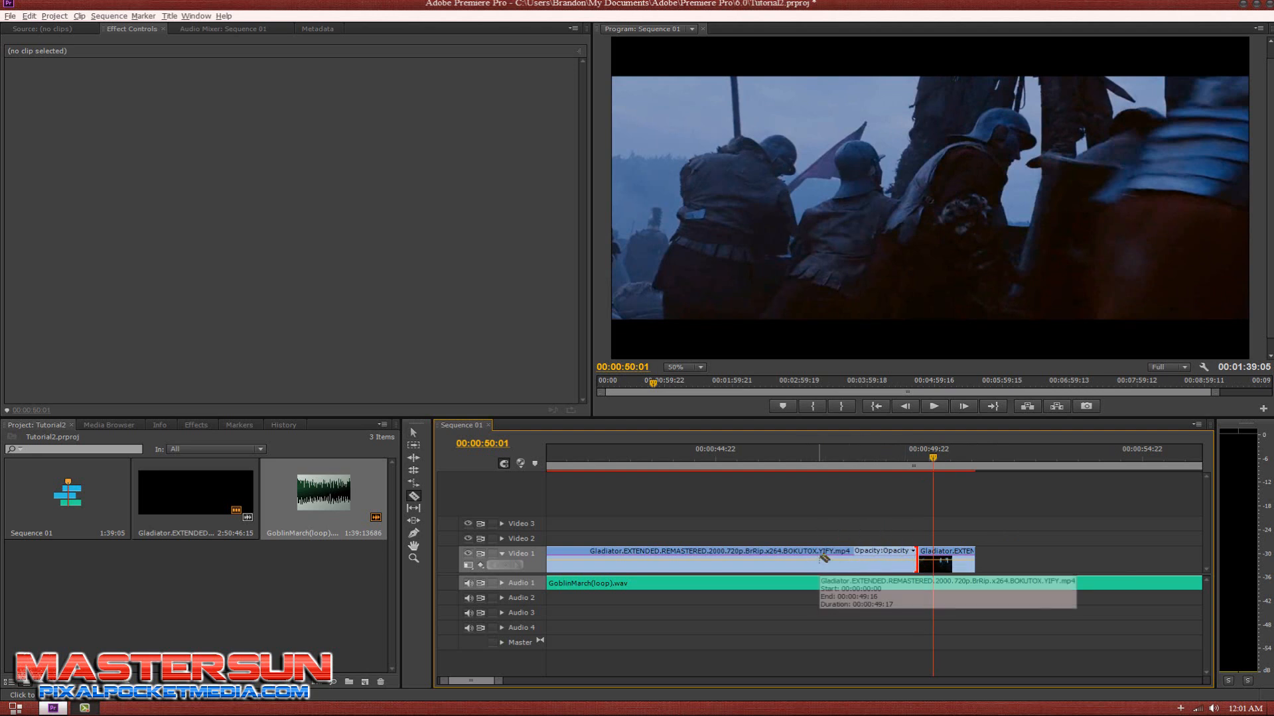
key("v")
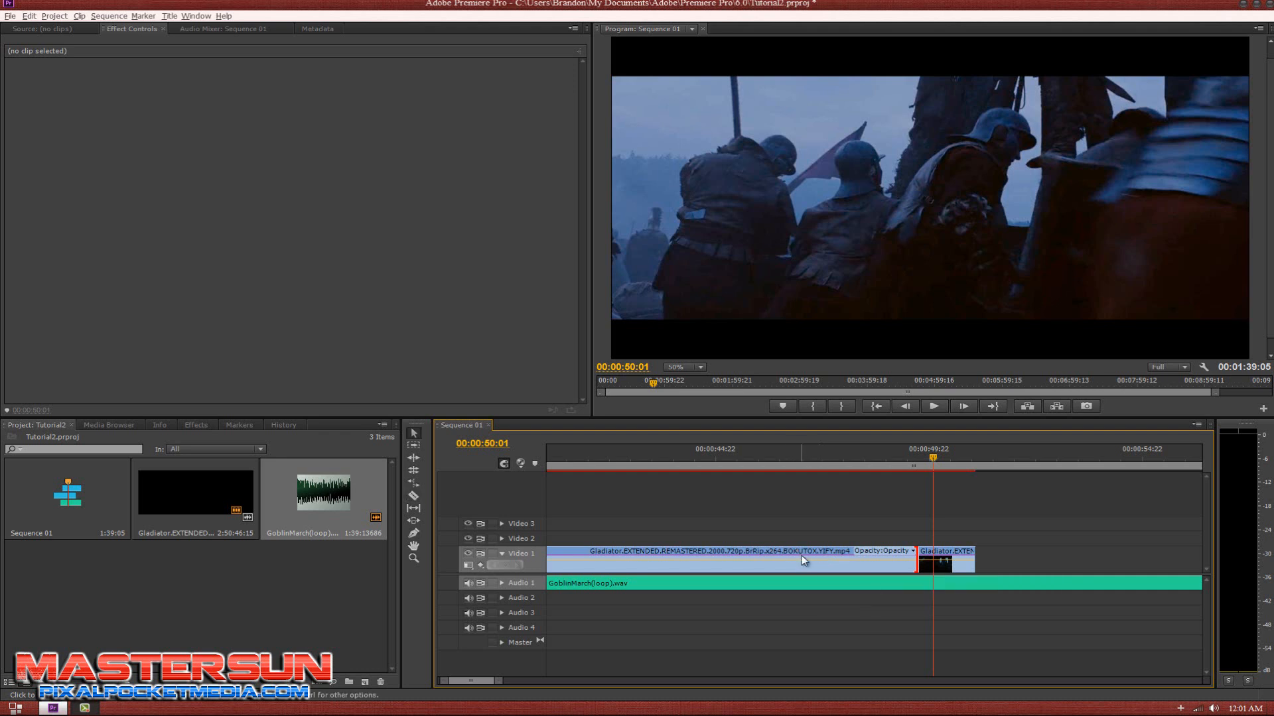
left_click(801, 555)
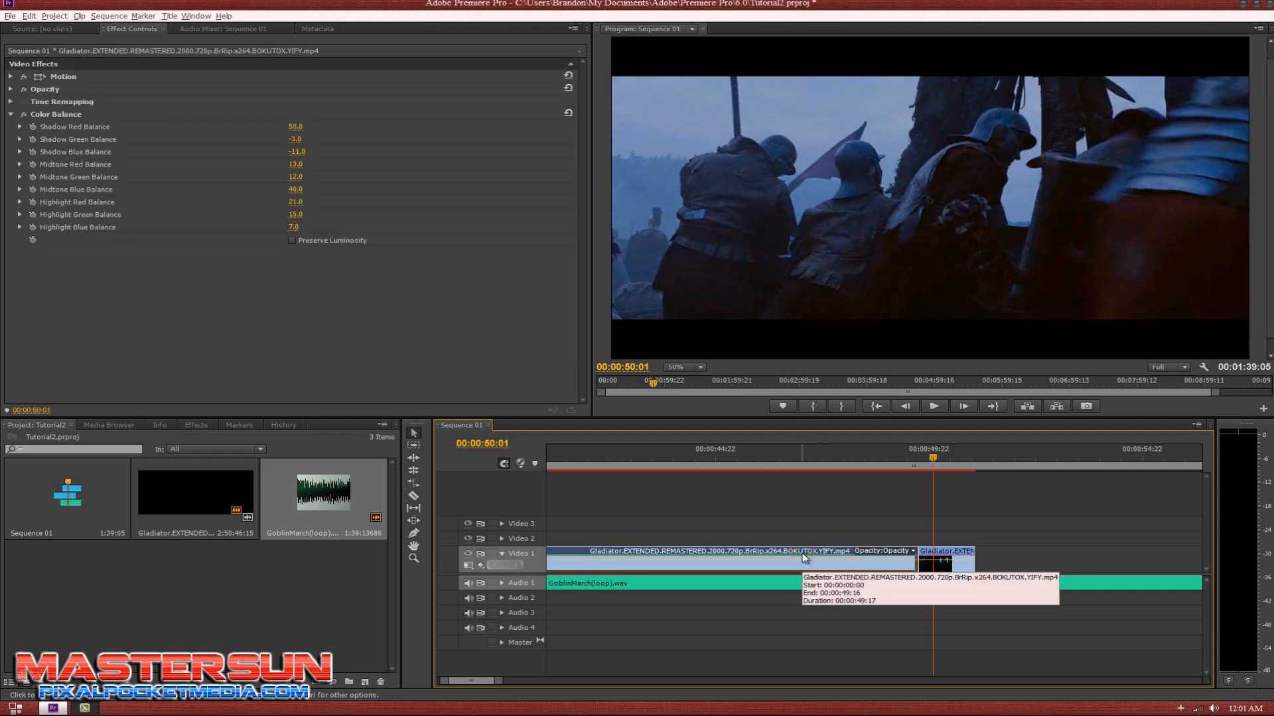
key("Delete")
Step: Try to move the remaining Gladiator piece toward the start of Video 1, and undo that move
left_click_drag(937, 555, 463, 572)
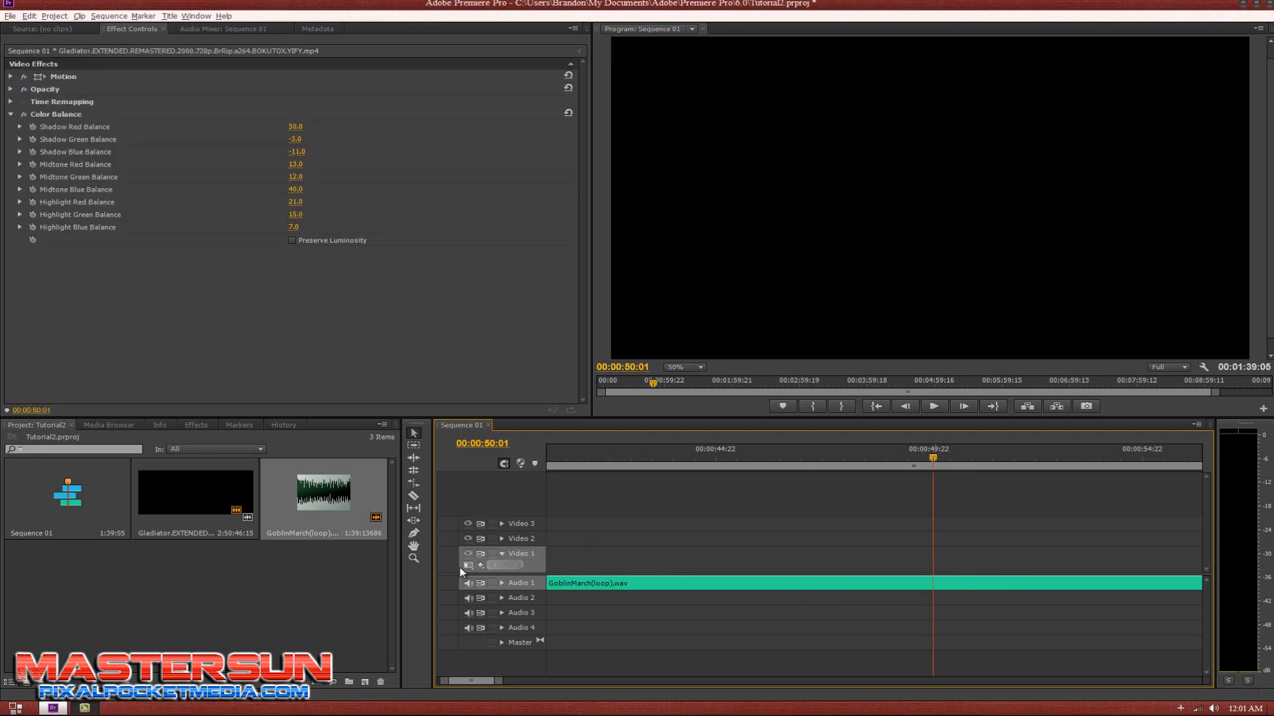
scroll(473, 672, "up", 5)
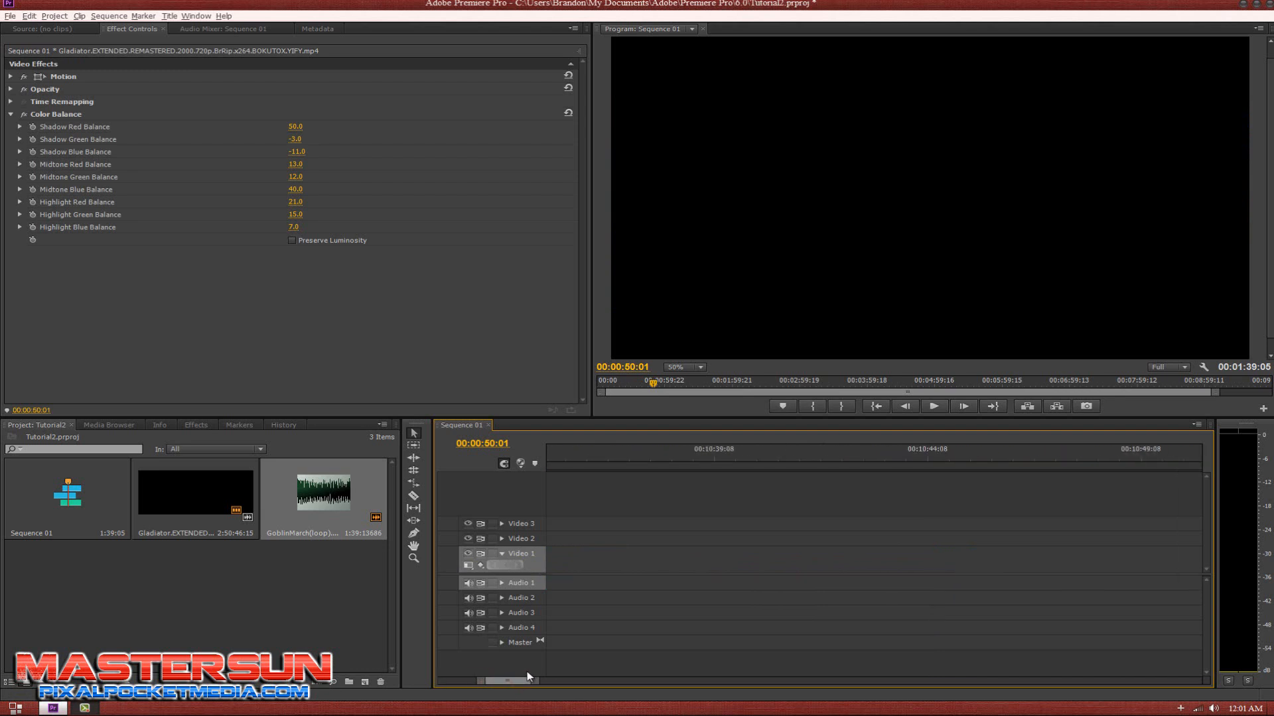
left_click_drag(471, 667, 448, 664)
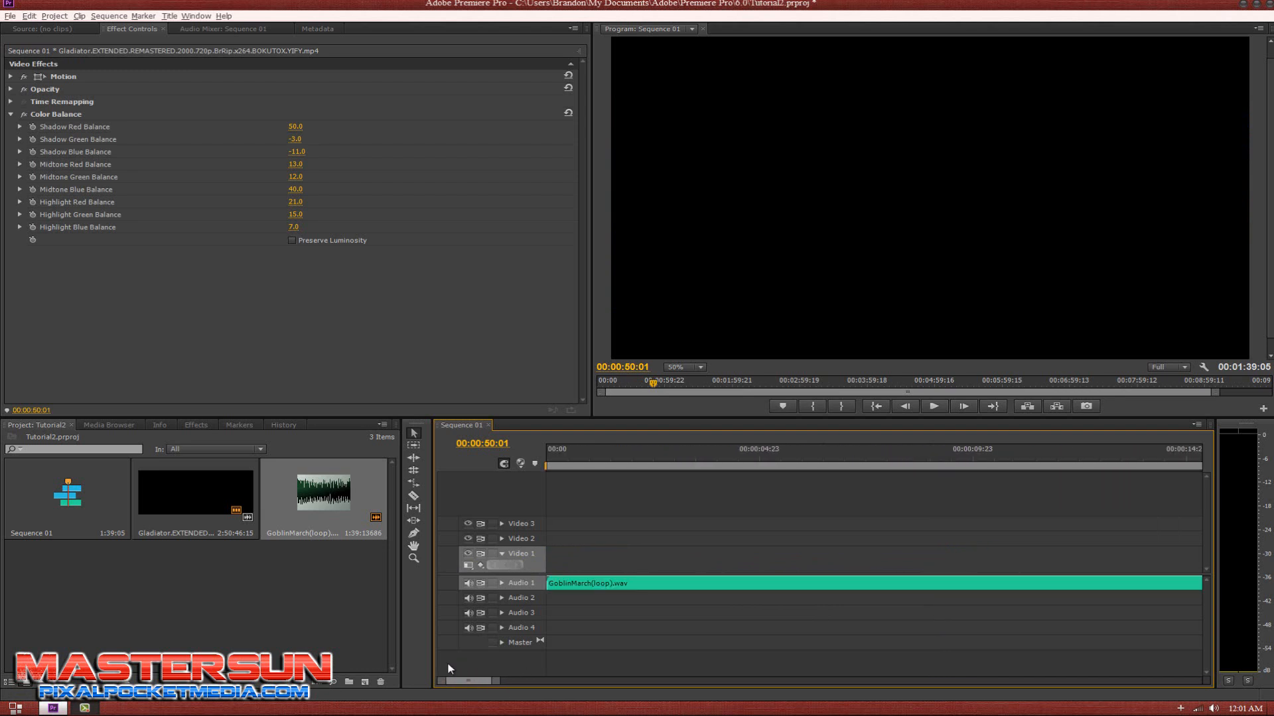
left_click(29, 16)
left_click(43, 29)
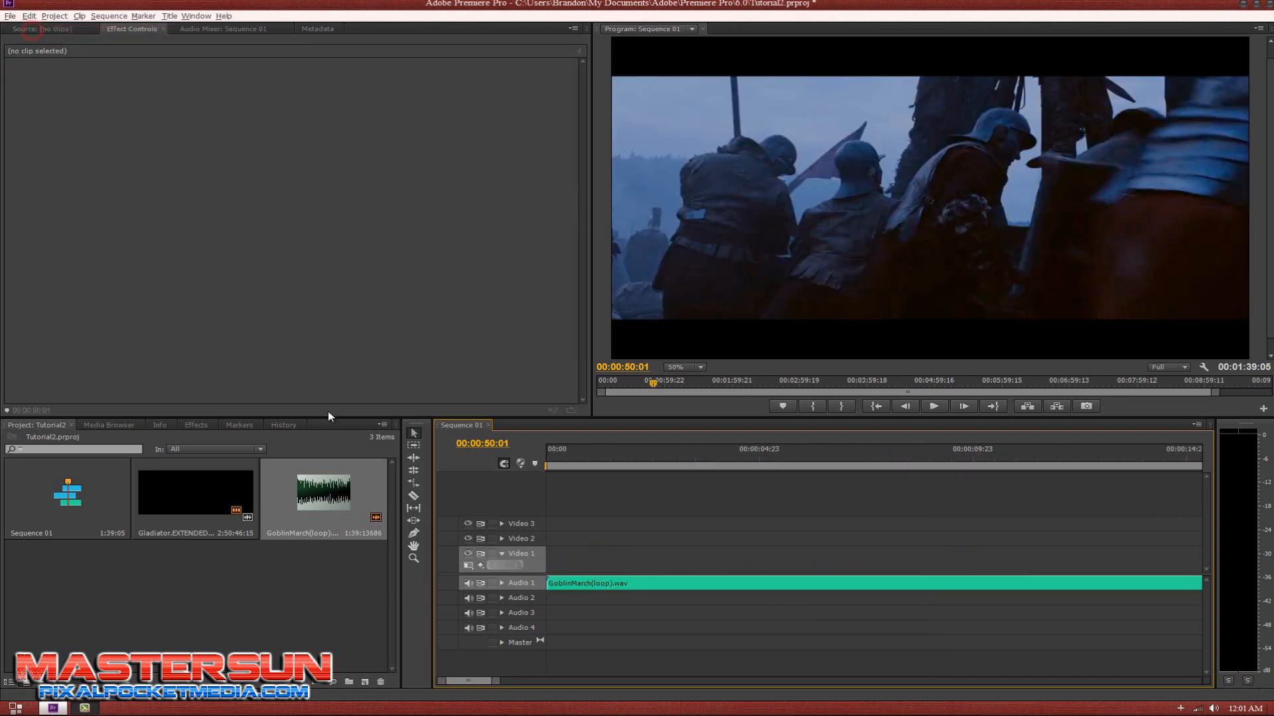
Step: Move the remaining Gladiator piece to the very start of Video 1 and show its frame at 00:00:00:12
left_click_drag(476, 680, 504, 681)
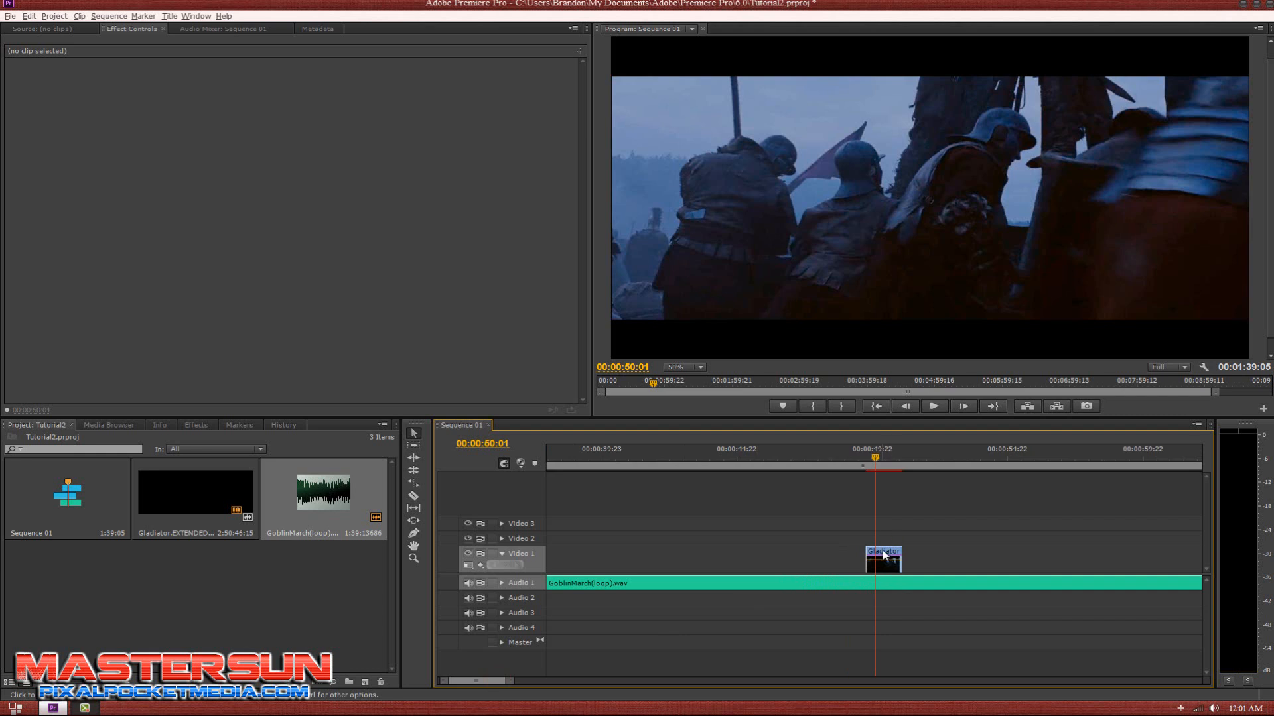
left_click_drag(883, 556, 548, 564)
left_click_drag(505, 681, 502, 685)
left_click_drag(834, 560, 545, 570)
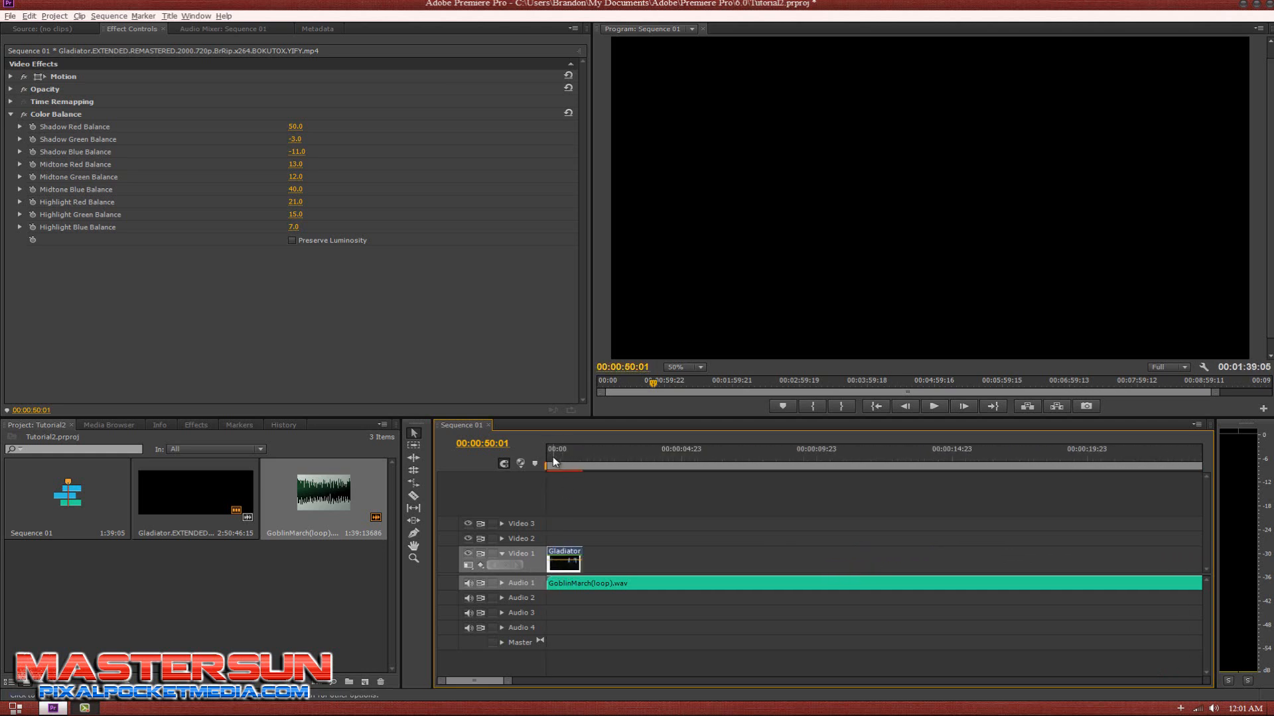
left_click(560, 456)
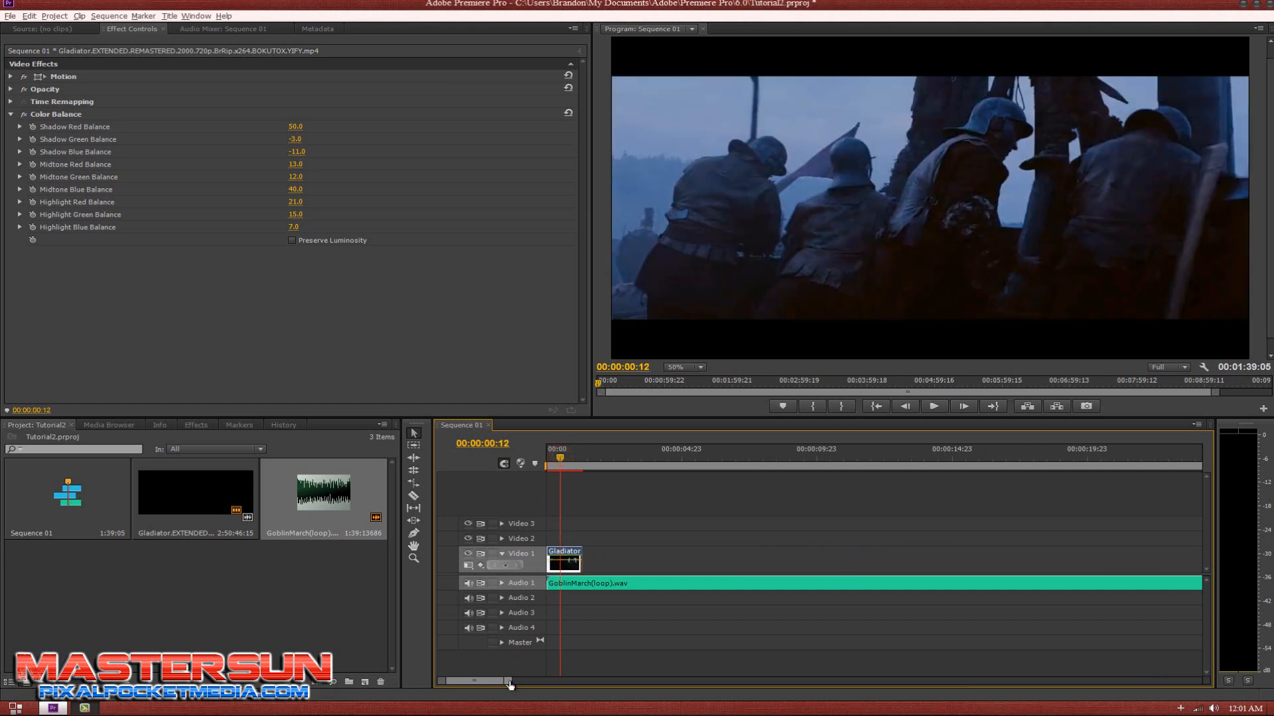
Step: Extend the end of the opening Gladiator clip to about 00:00:02:10 and split it at 00:00:01:23
left_click_drag(509, 685, 496, 688)
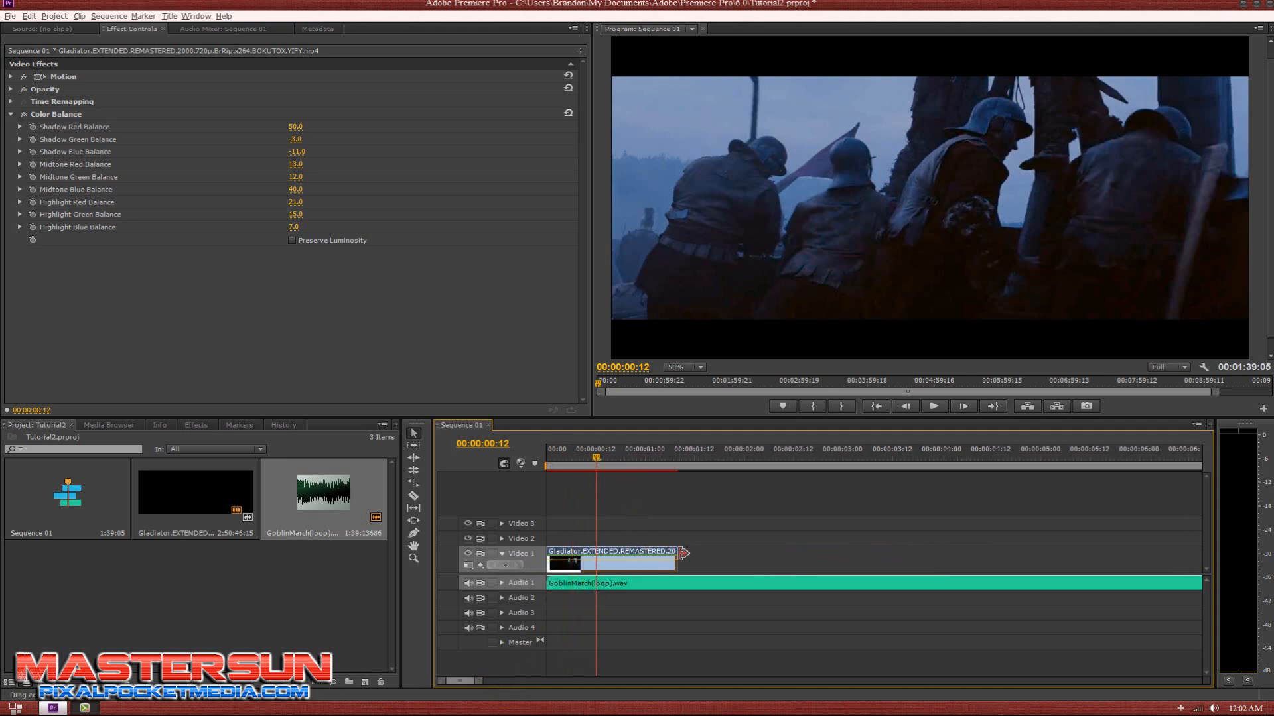
left_click_drag(675, 551, 783, 565)
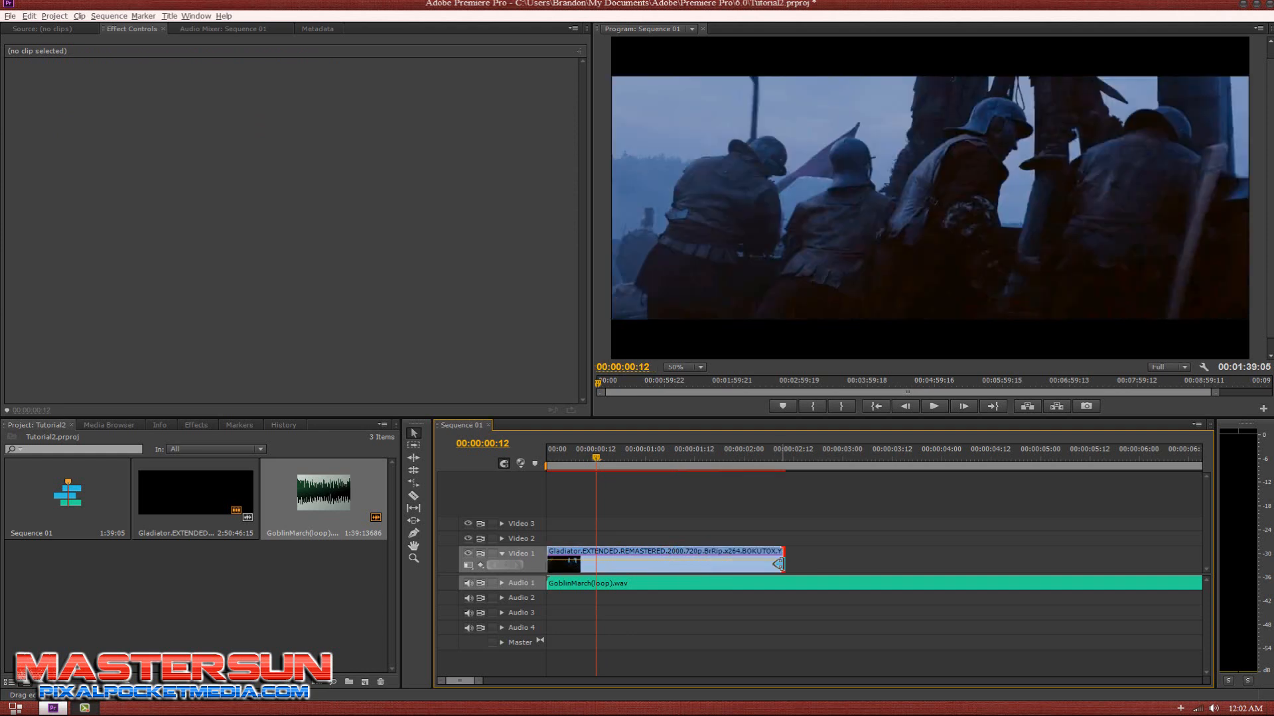
left_click(674, 456)
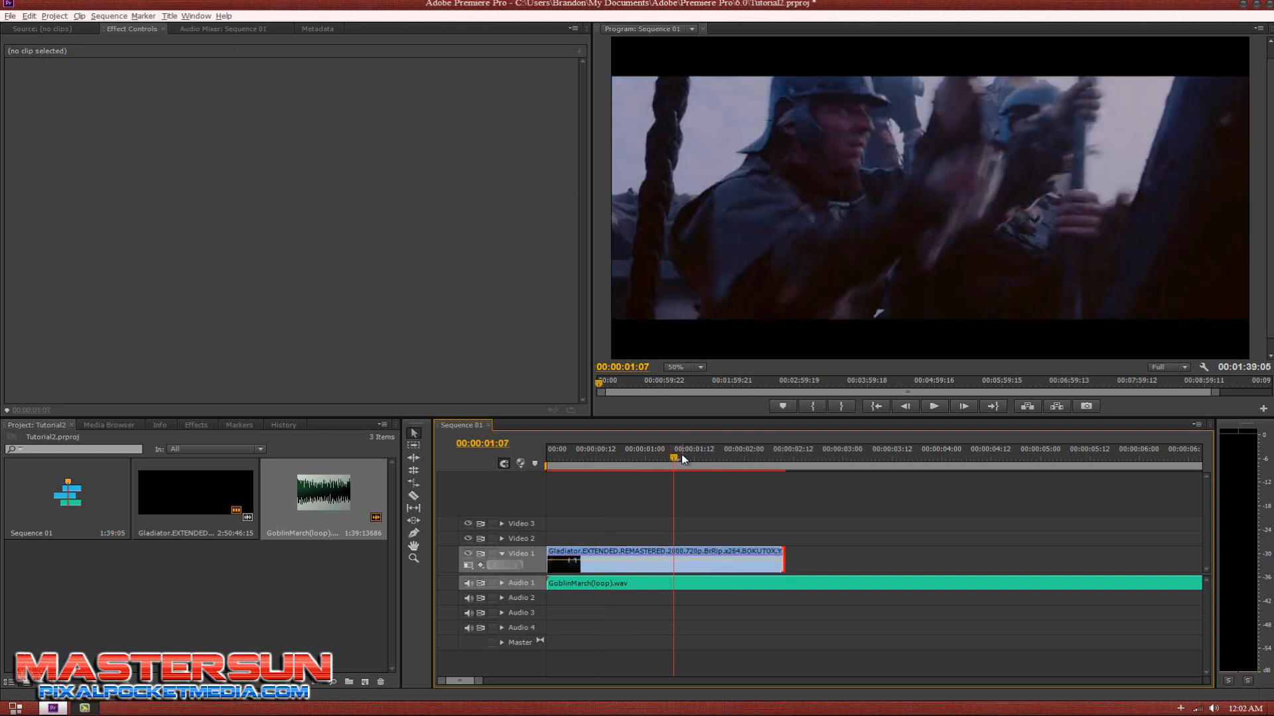
left_click_drag(683, 453, 741, 460)
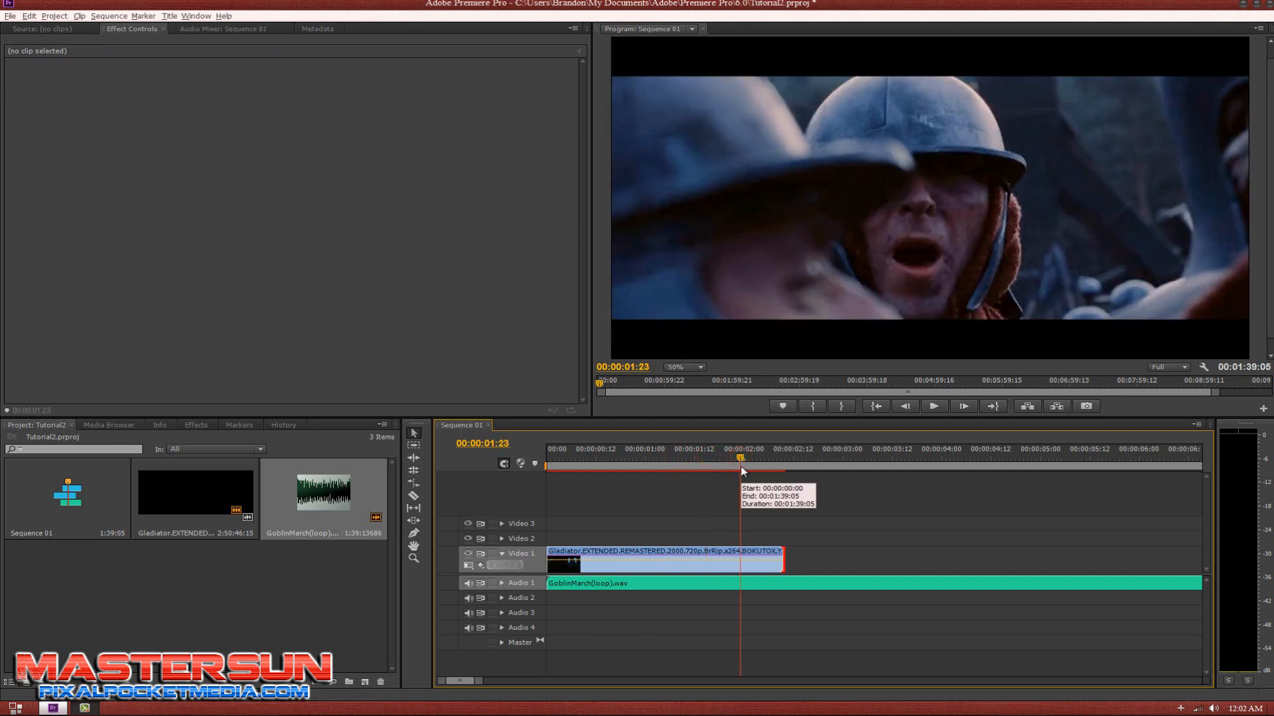
left_click(741, 565)
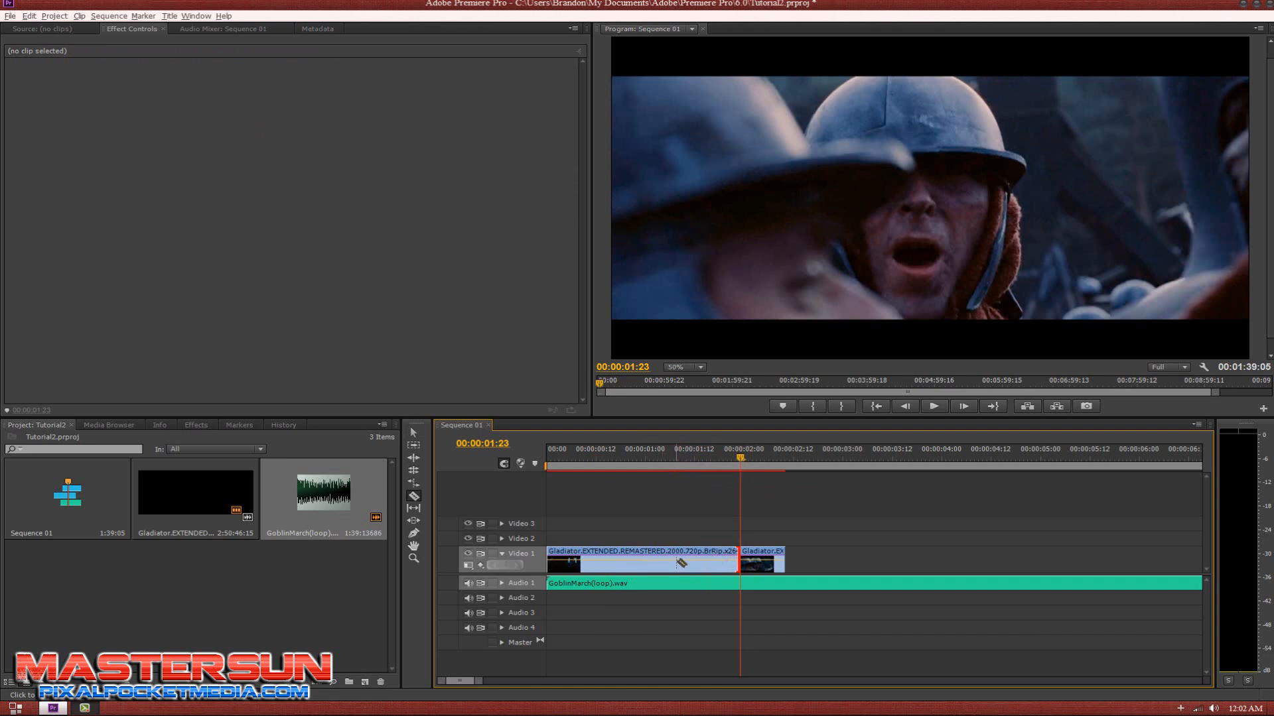
Step: Delete the Gladiator piece before the 00:00:01:23 cut and undo the deletion
key("v")
left_click(668, 561)
key("Delete")
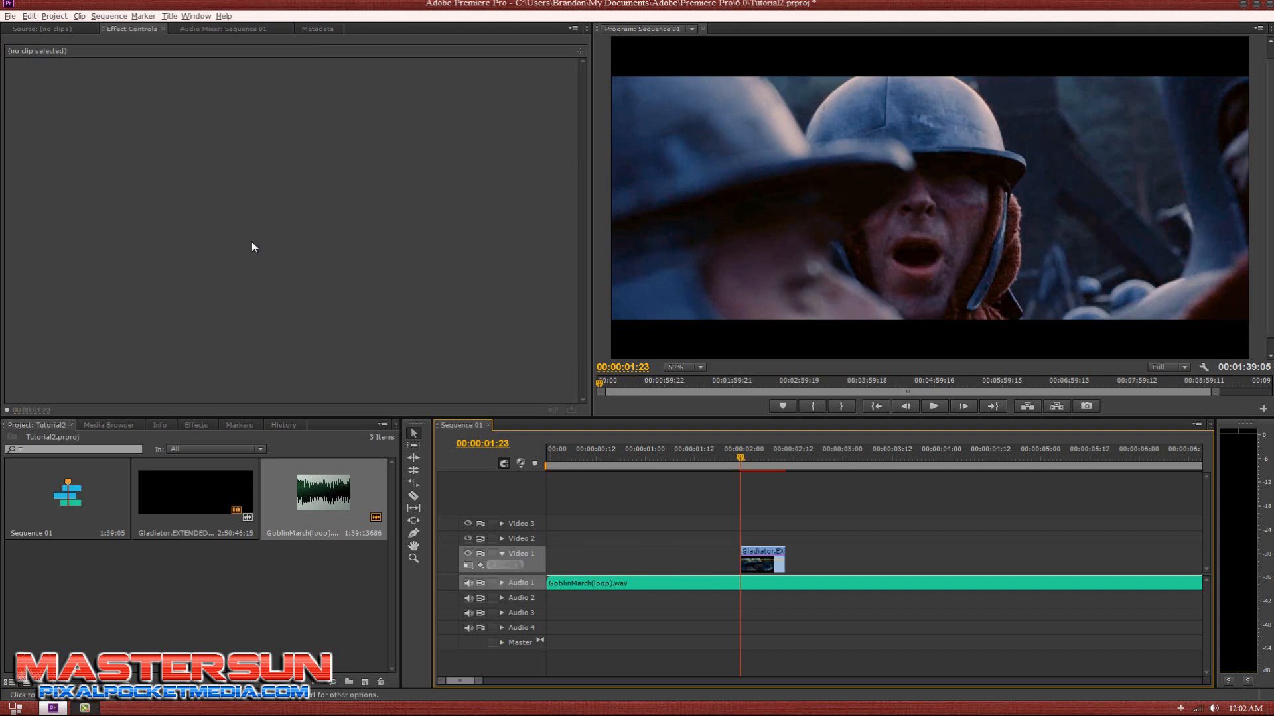
left_click(29, 16)
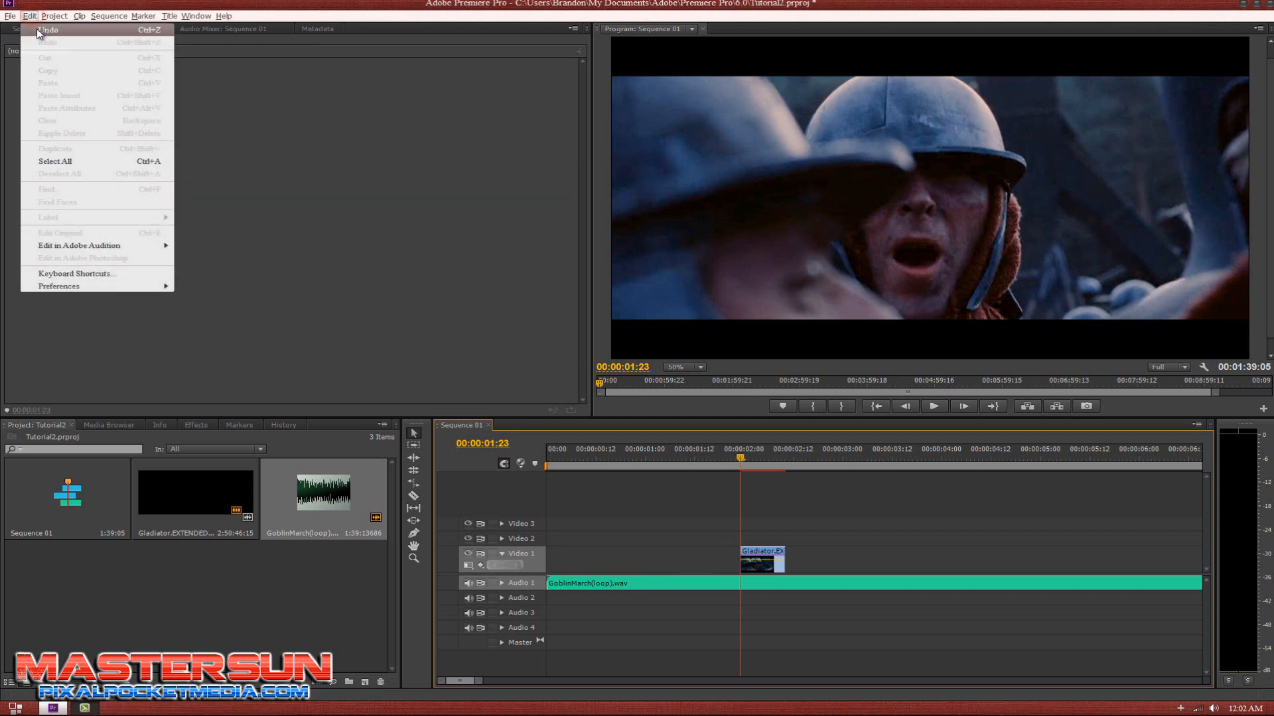
left_click(47, 30)
Step: Split the first Gladiator piece at 00:00:00:22 and delete the section between that cut and 00:00:01:23
left_click(637, 456)
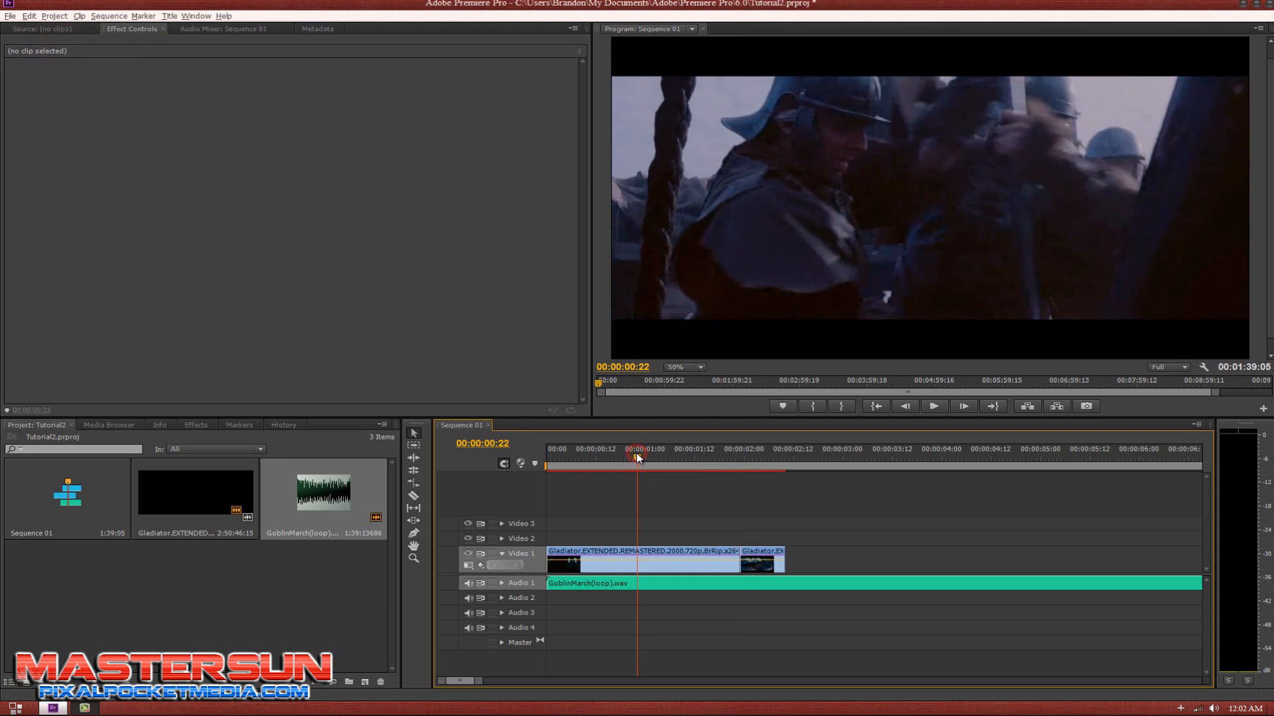
key("c")
left_click(637, 564)
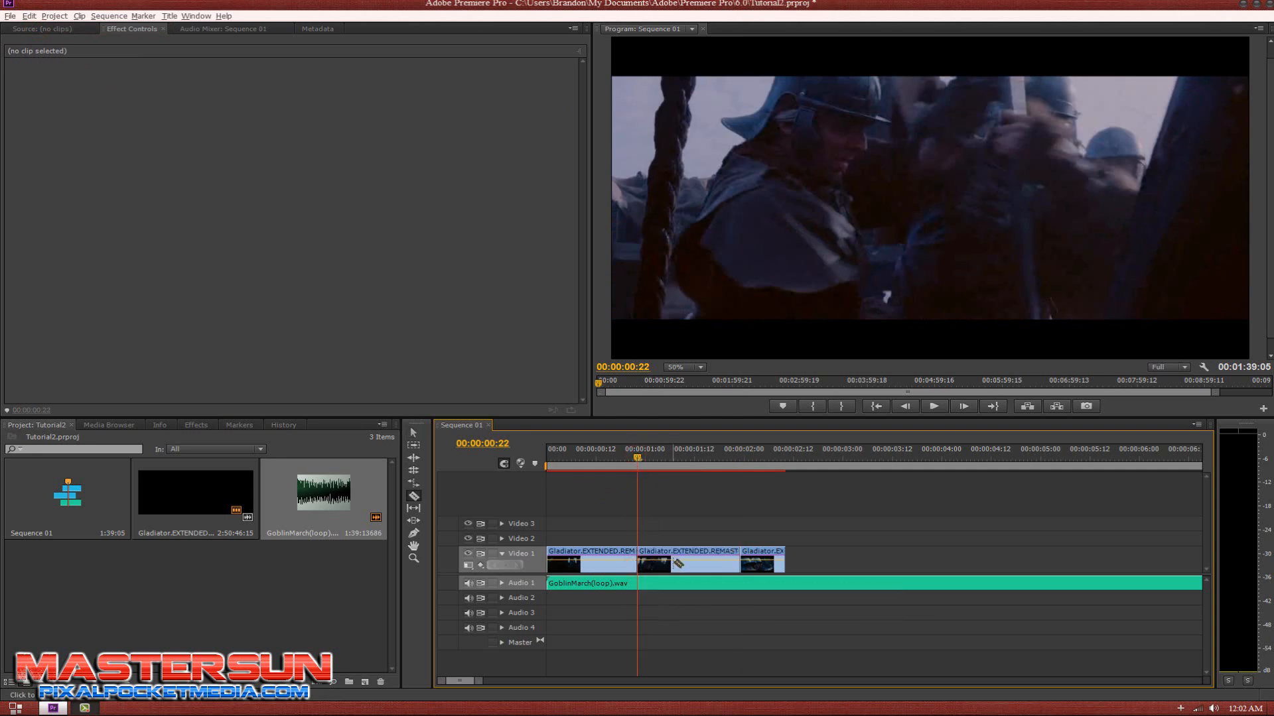
key("v")
left_click(668, 562)
key("Delete")
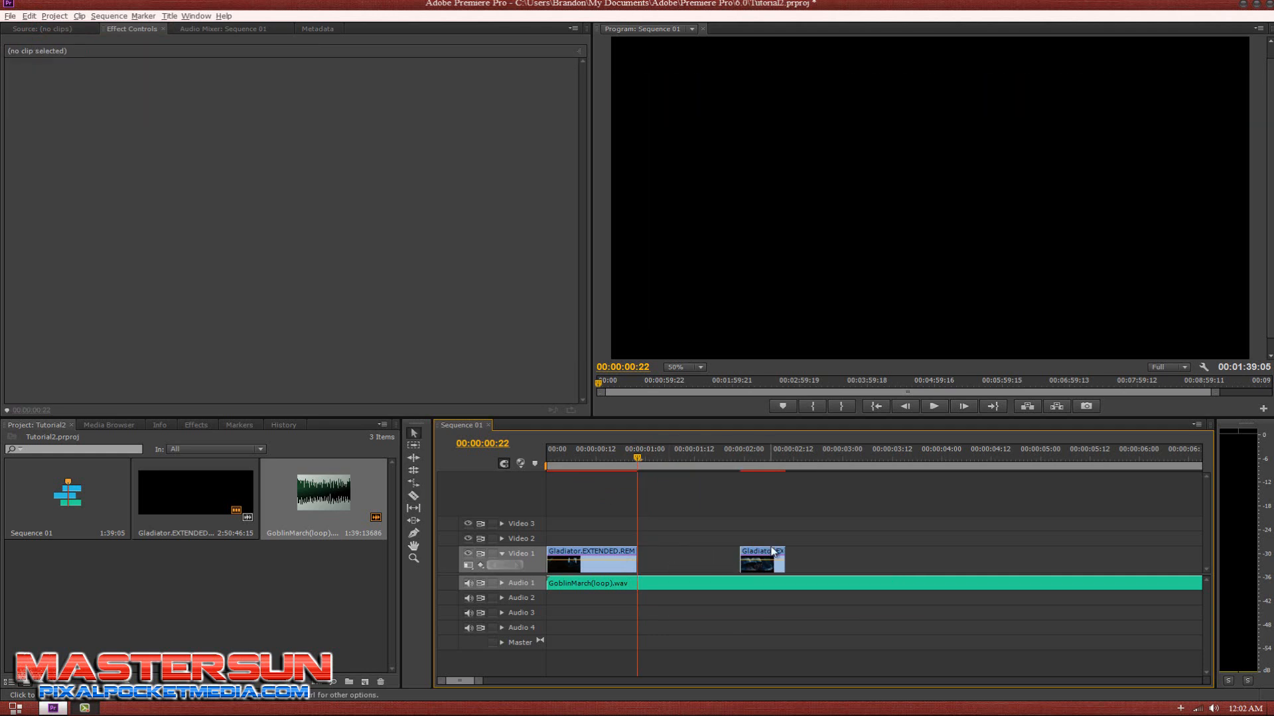
Step: Move the short second Gladiator piece to about 00:00:01:03 and play the opening to check its timing with the music
left_click_drag(770, 556, 683, 550)
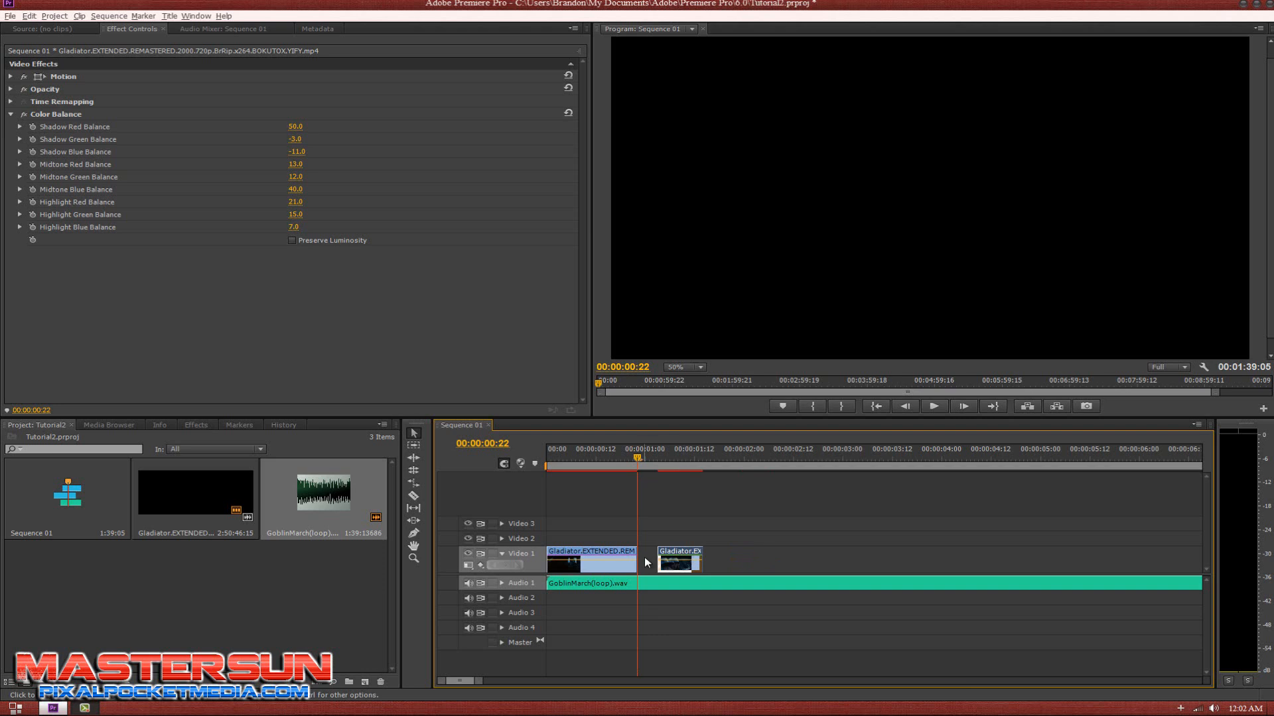
left_click(547, 455)
key("space")
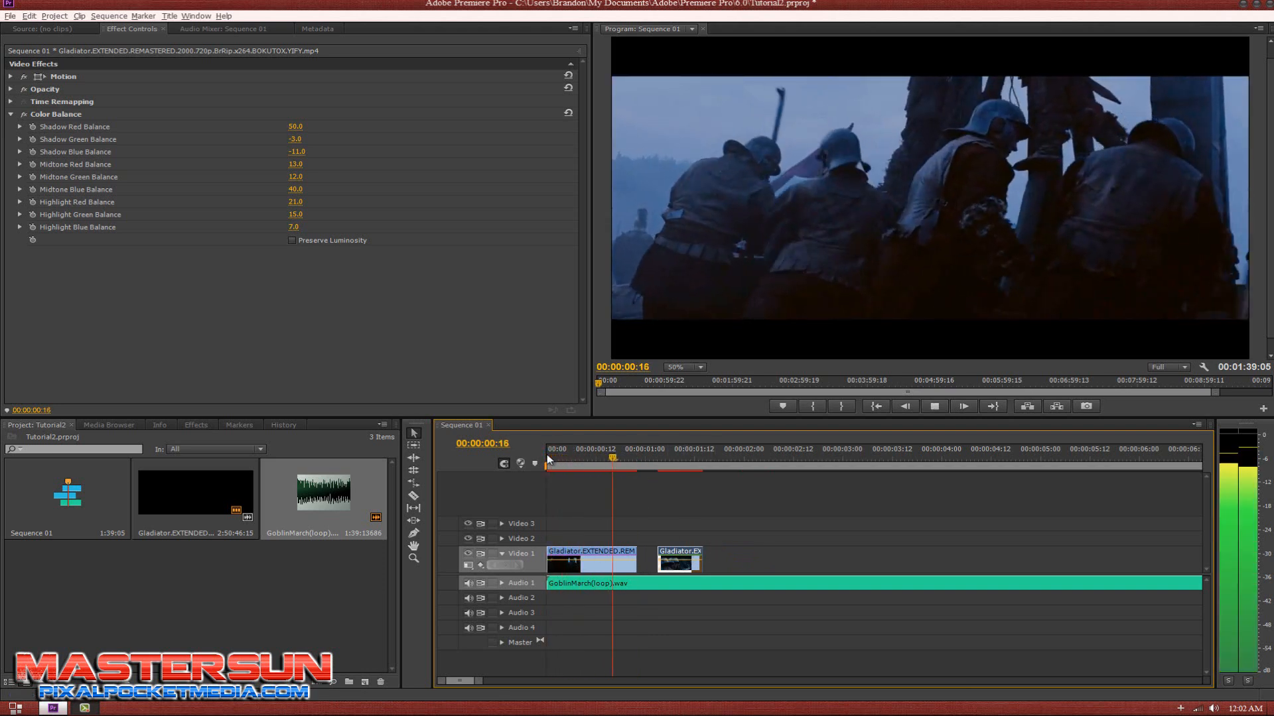
left_click(548, 458)
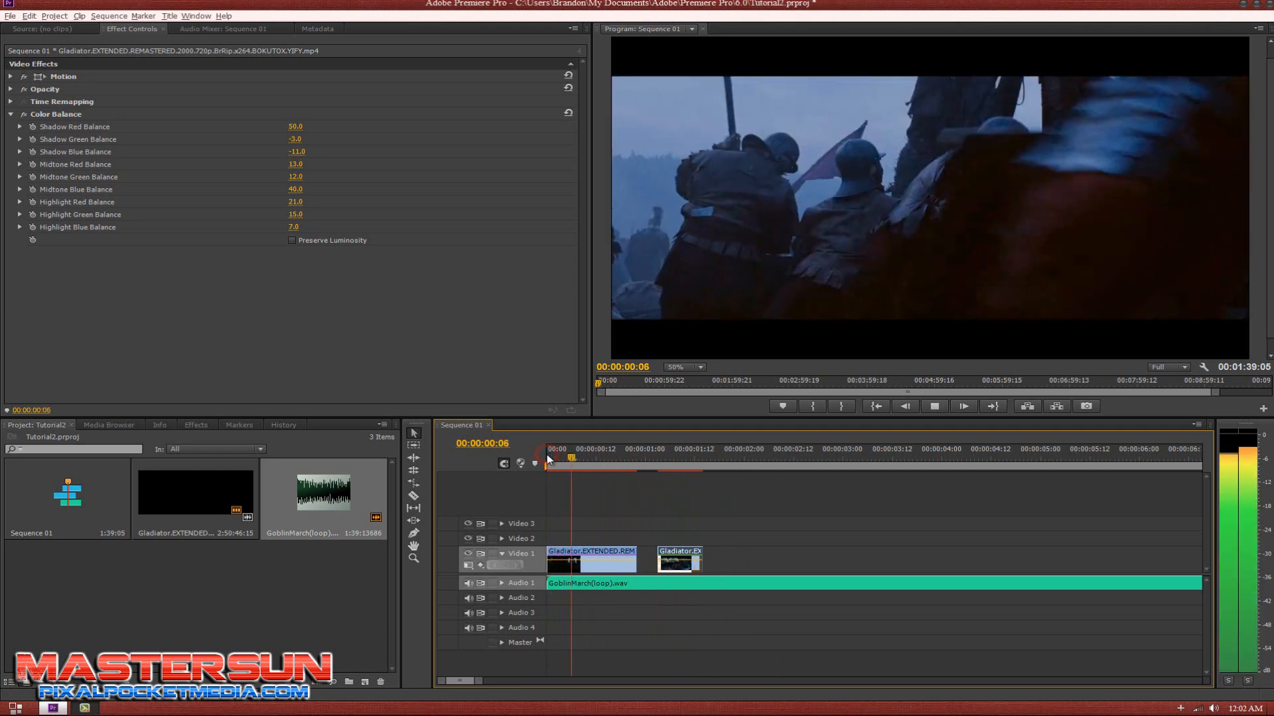
left_click(548, 459)
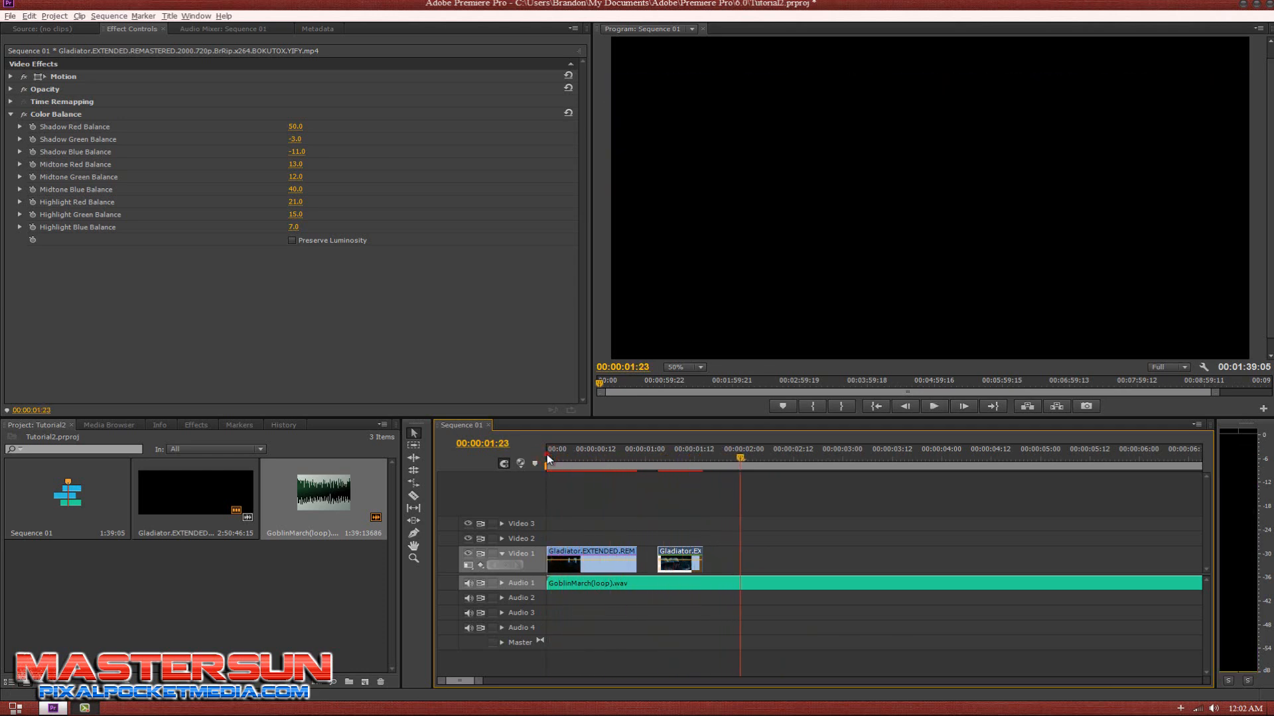
Step: Shift the two Gladiator pieces to start at about 00:00:00:04 and 00:00:01:08, and replay the opening against the music
left_click_drag(692, 555, 700, 555)
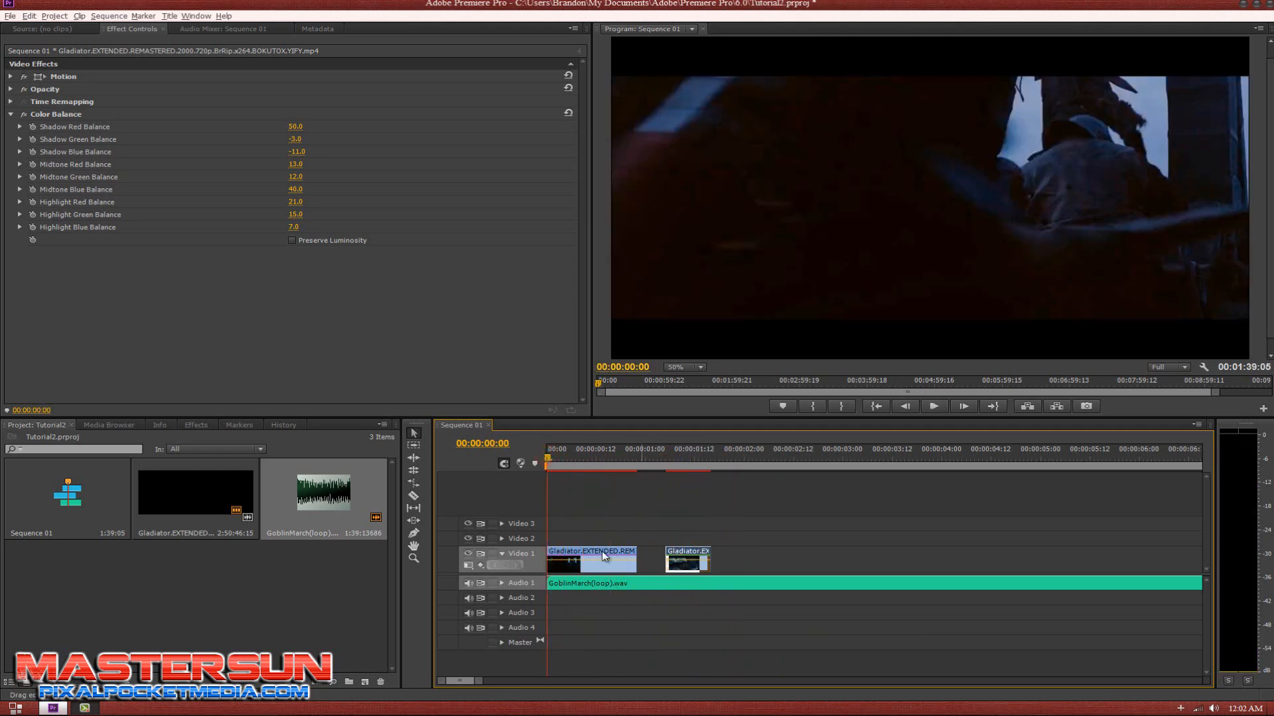
left_click_drag(590, 555, 694, 555)
key("space")
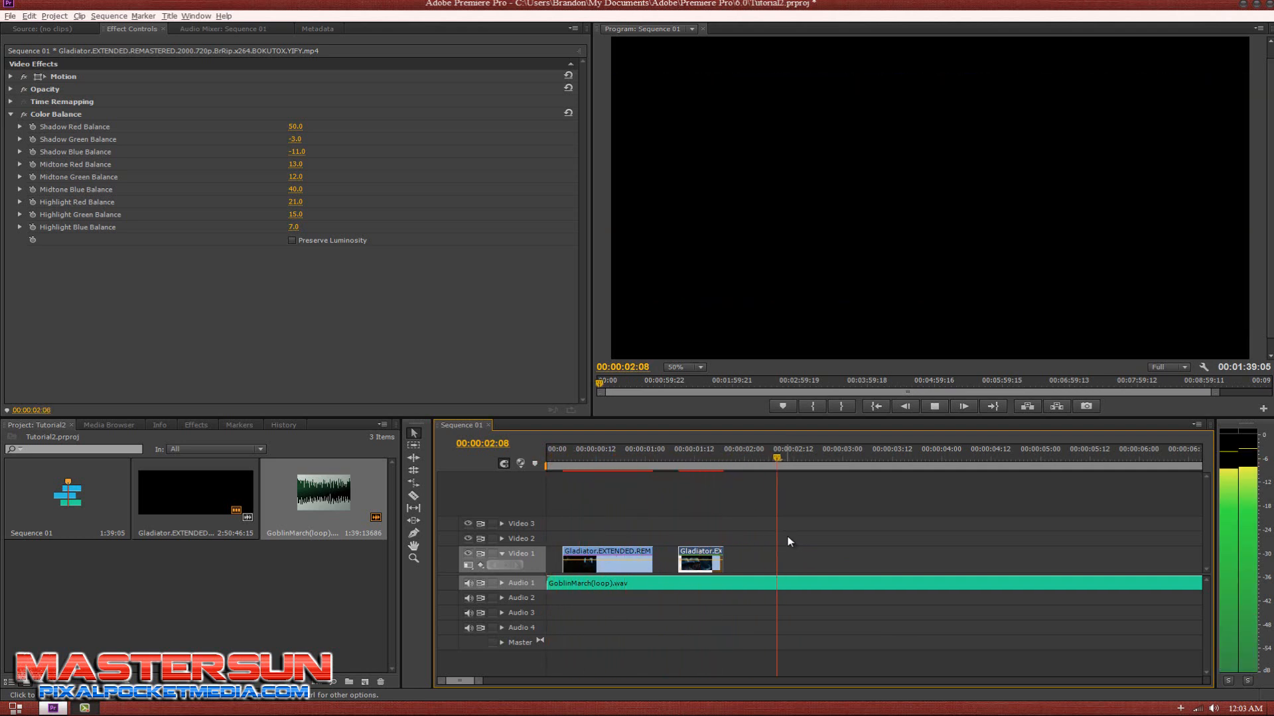
key("space")
left_click(550, 457)
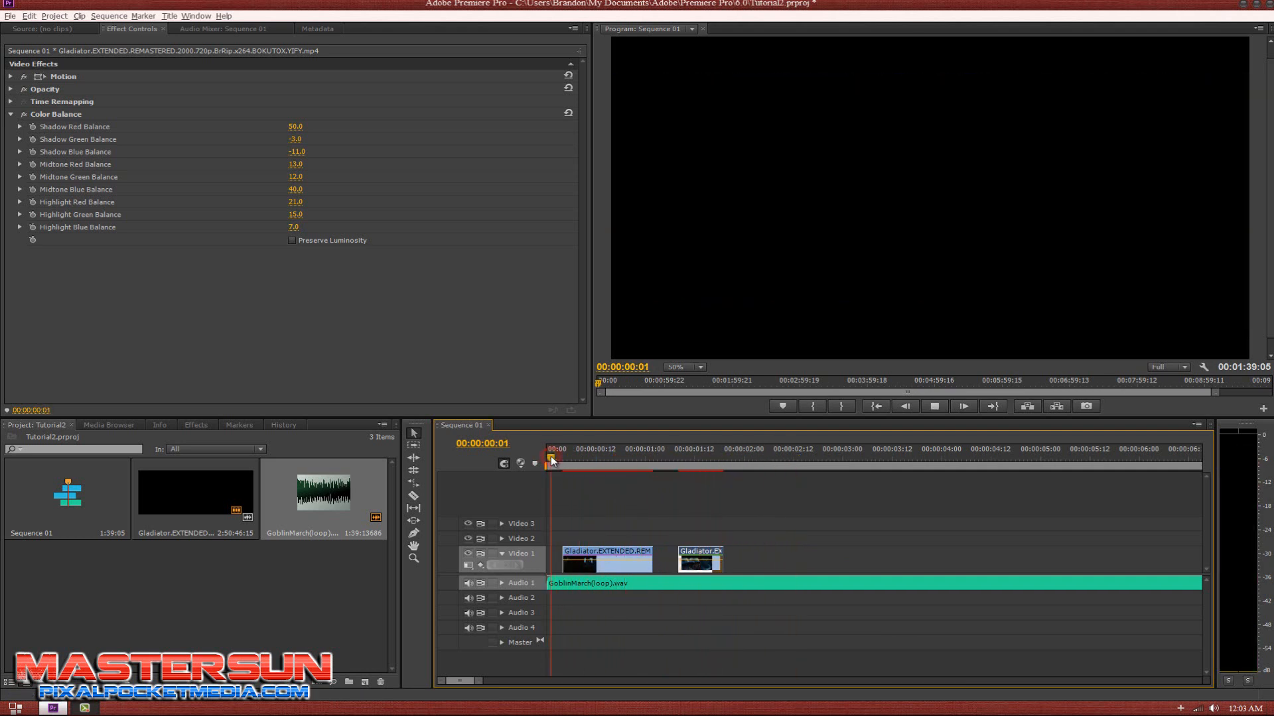
key("space")
left_click(551, 459)
left_click(551, 458)
Step: Split the first Gladiator piece at 00:00:00:14 and delete the portion before the cut
left_click(604, 461)
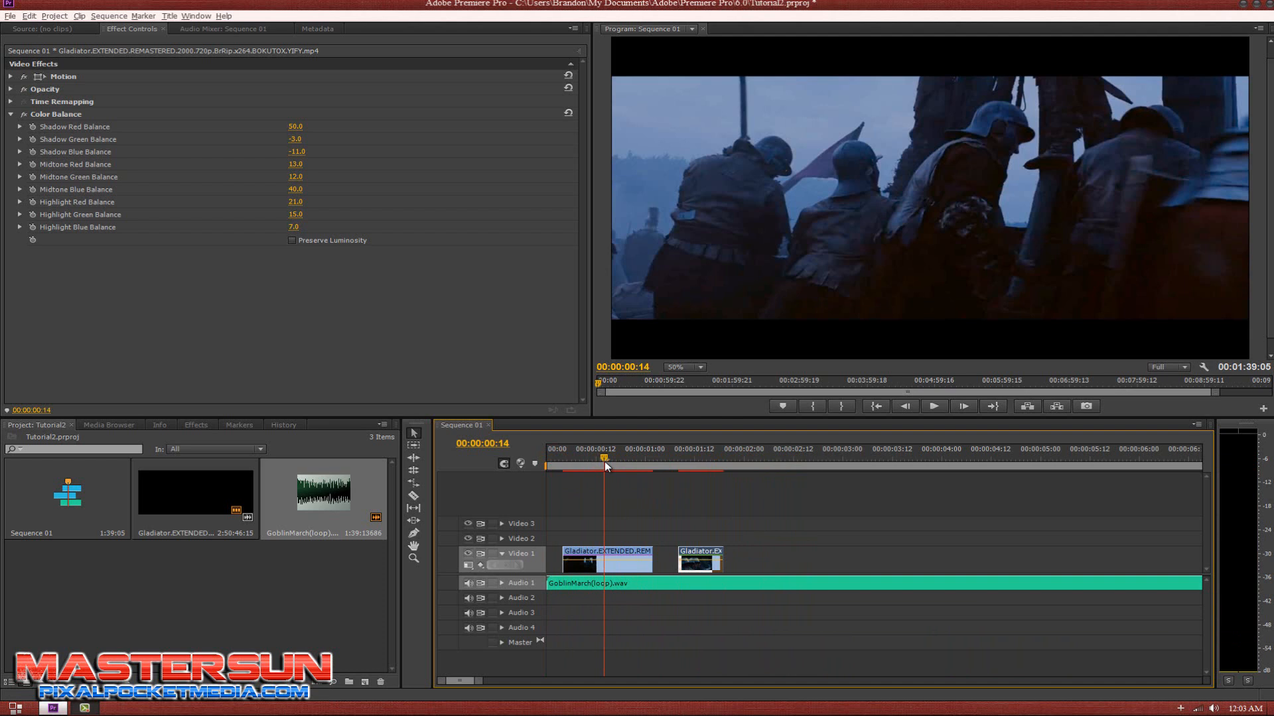
key("c")
left_click(605, 564)
key("v")
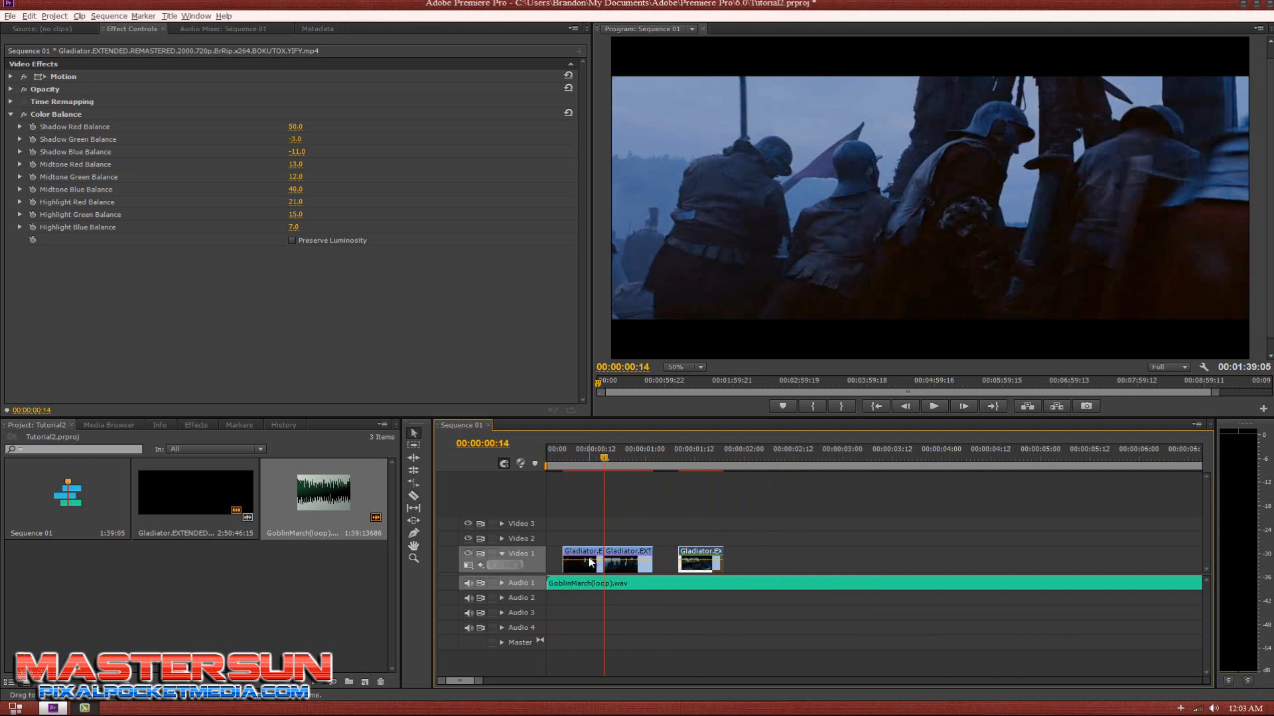
left_click(584, 553)
key("Delete")
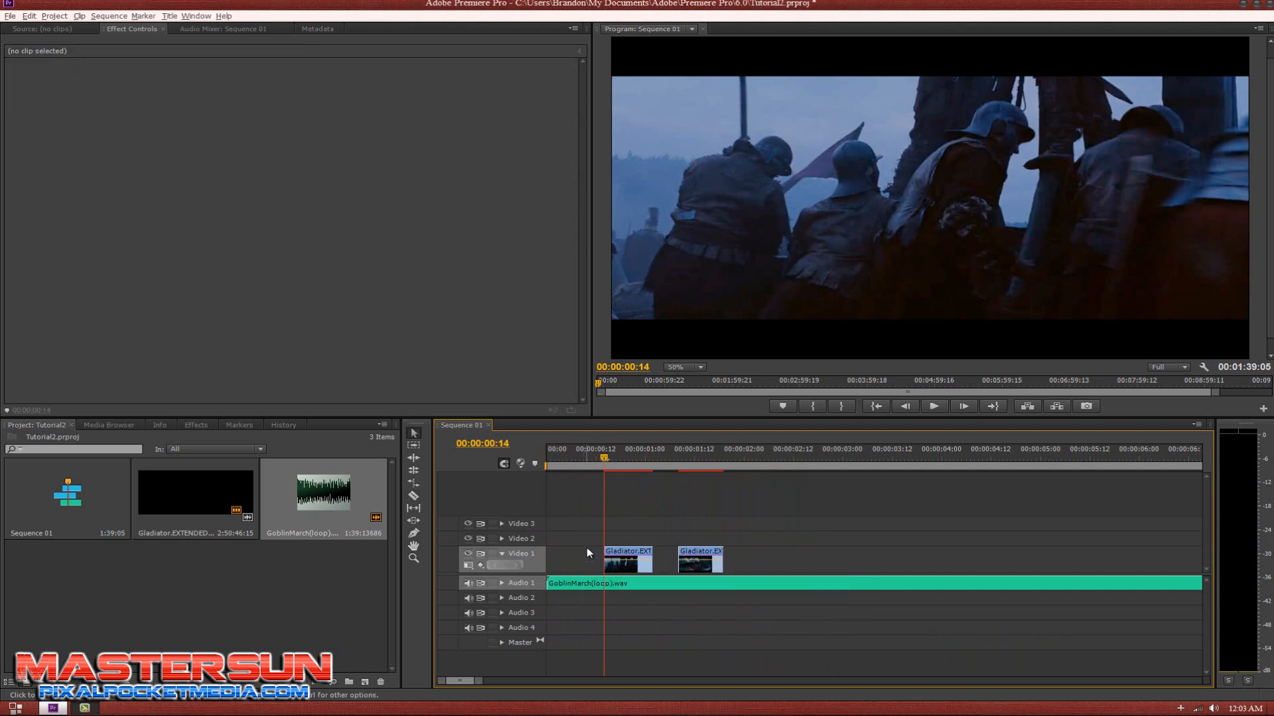
Step: Move the two Gladiator pieces earlier, to about 00:00:00:06 and 00:00:00:23, and return the playhead to 00:00:00:00
left_click_drag(633, 559, 601, 561)
left_click_drag(690, 556, 647, 550)
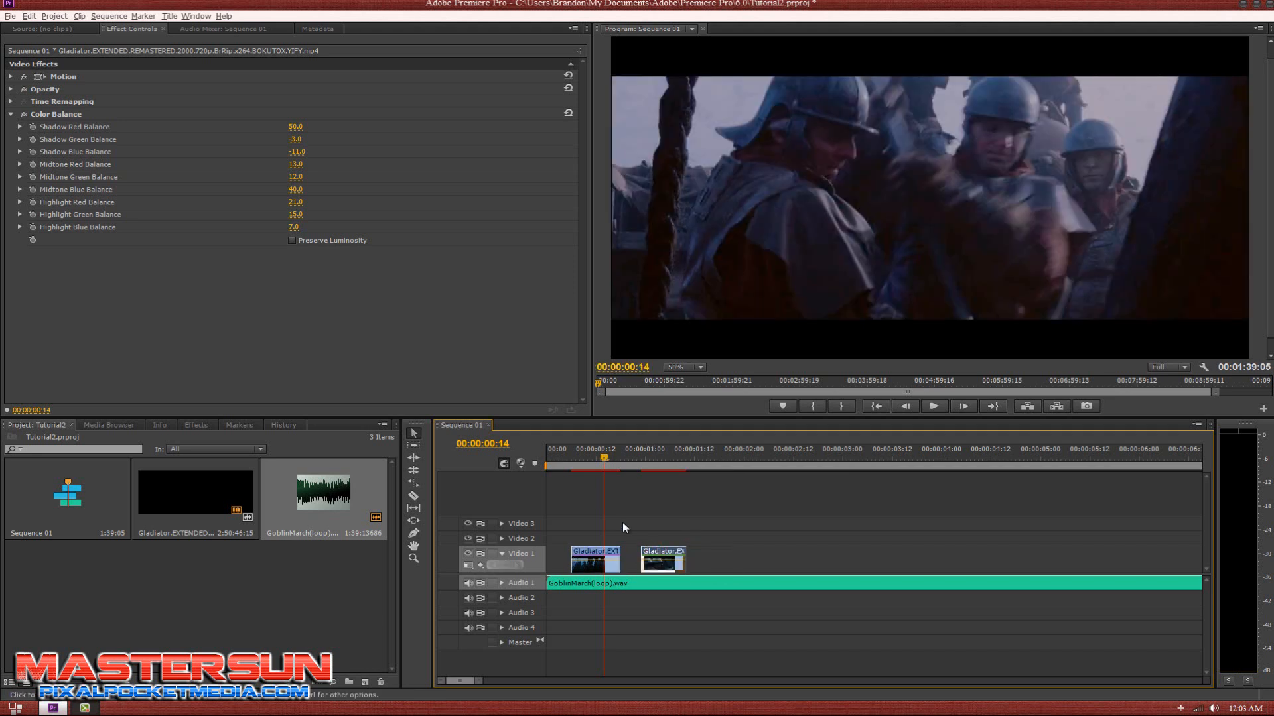
left_click(548, 457)
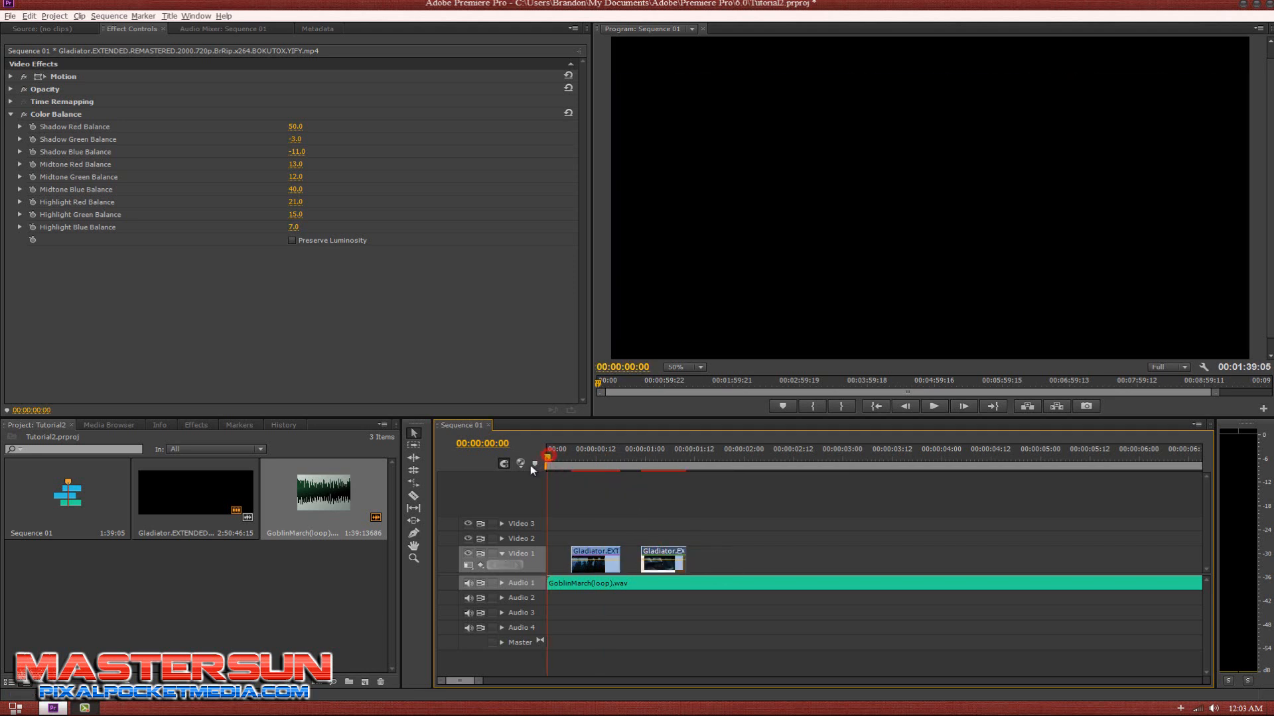
Step: Play the opening repeatedly from 00:00:00:00 to check the timing of the two Gladiator pieces against the music
key("space")
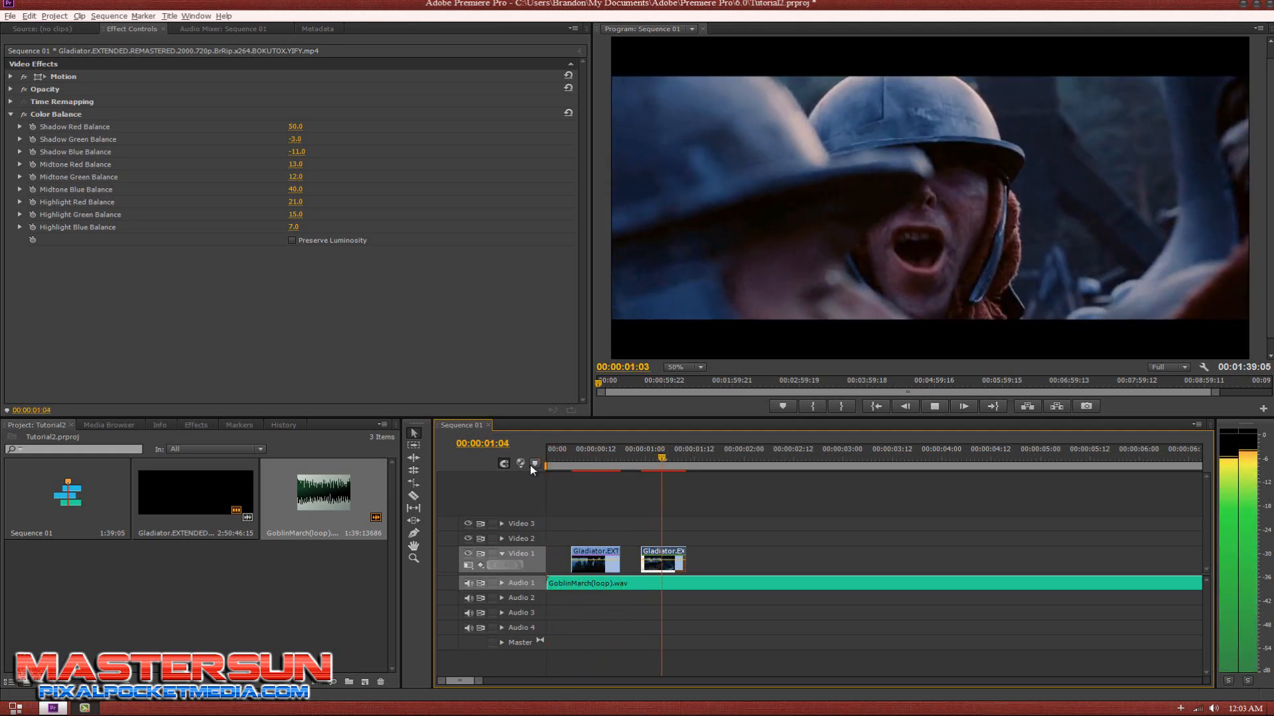
key("space")
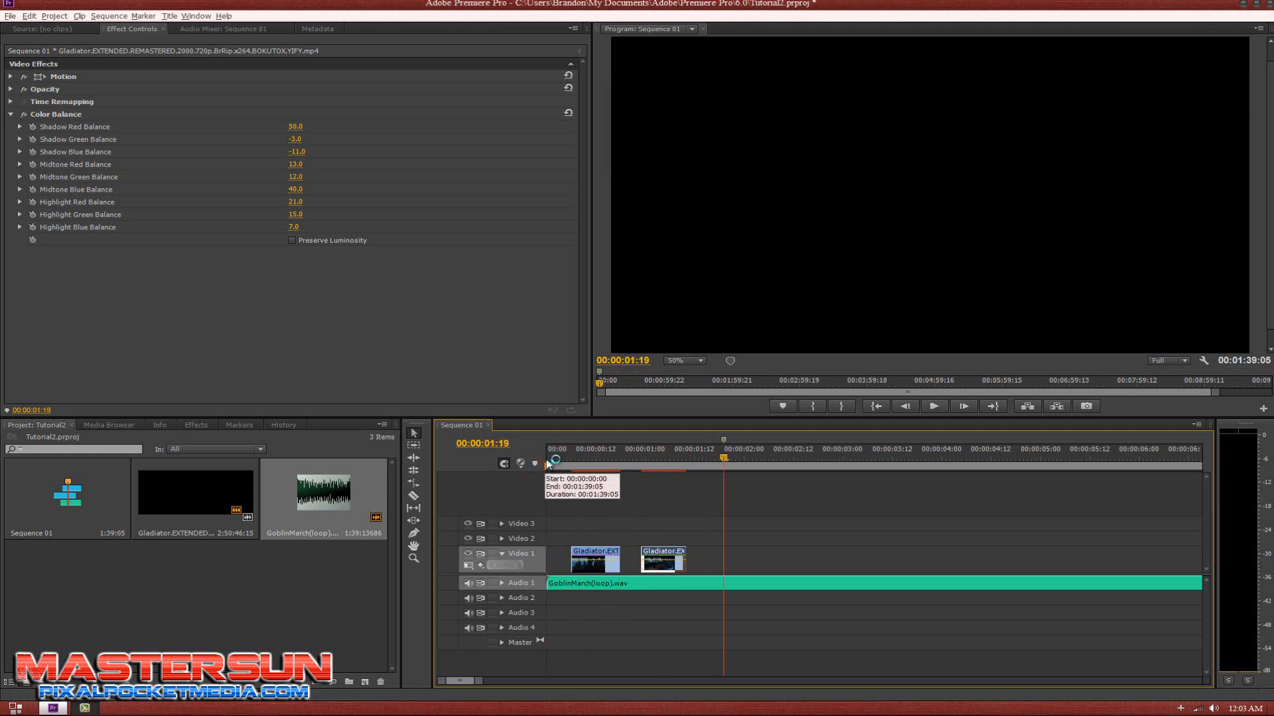
left_click(547, 458)
key("space")
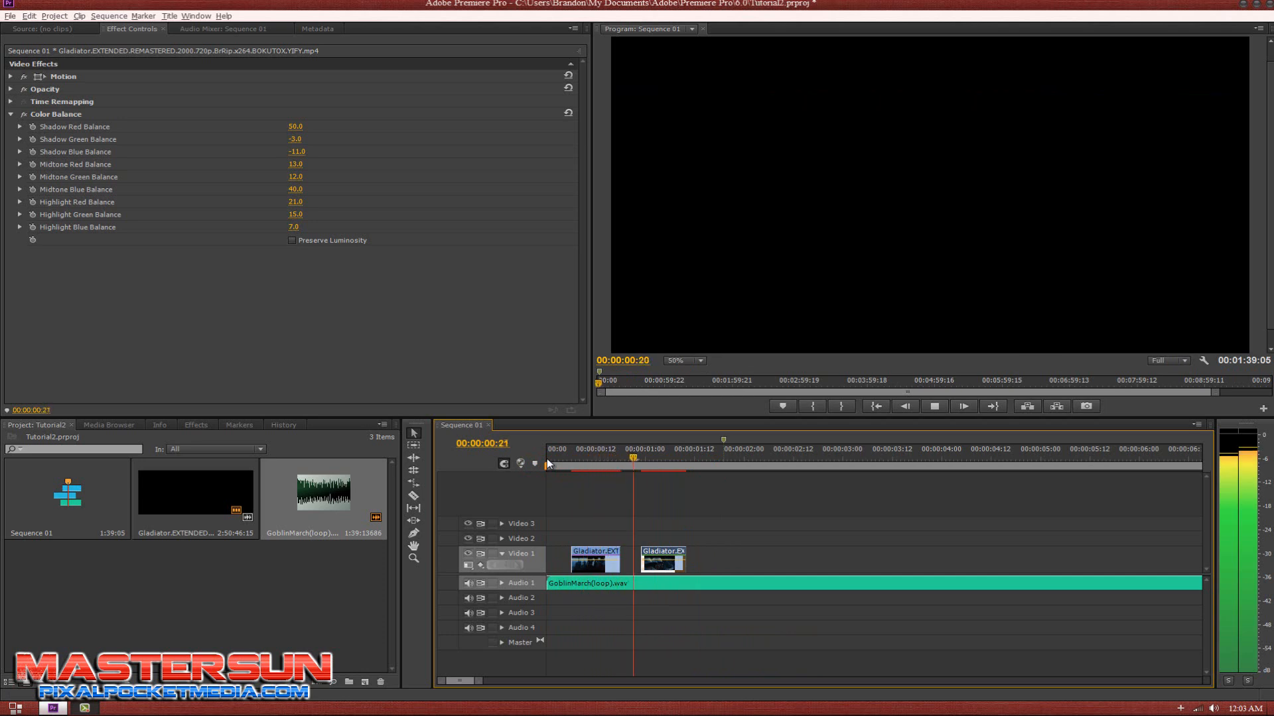
key("space")
left_click(546, 459)
key("space")
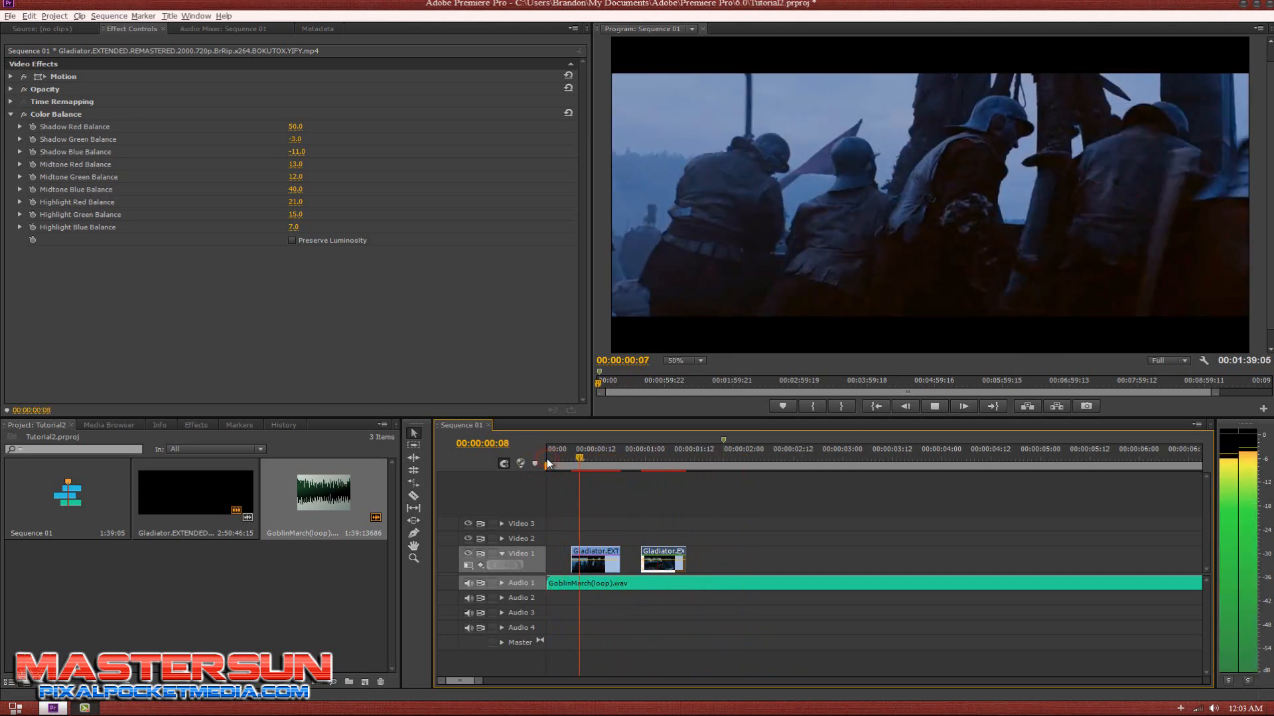
key("space")
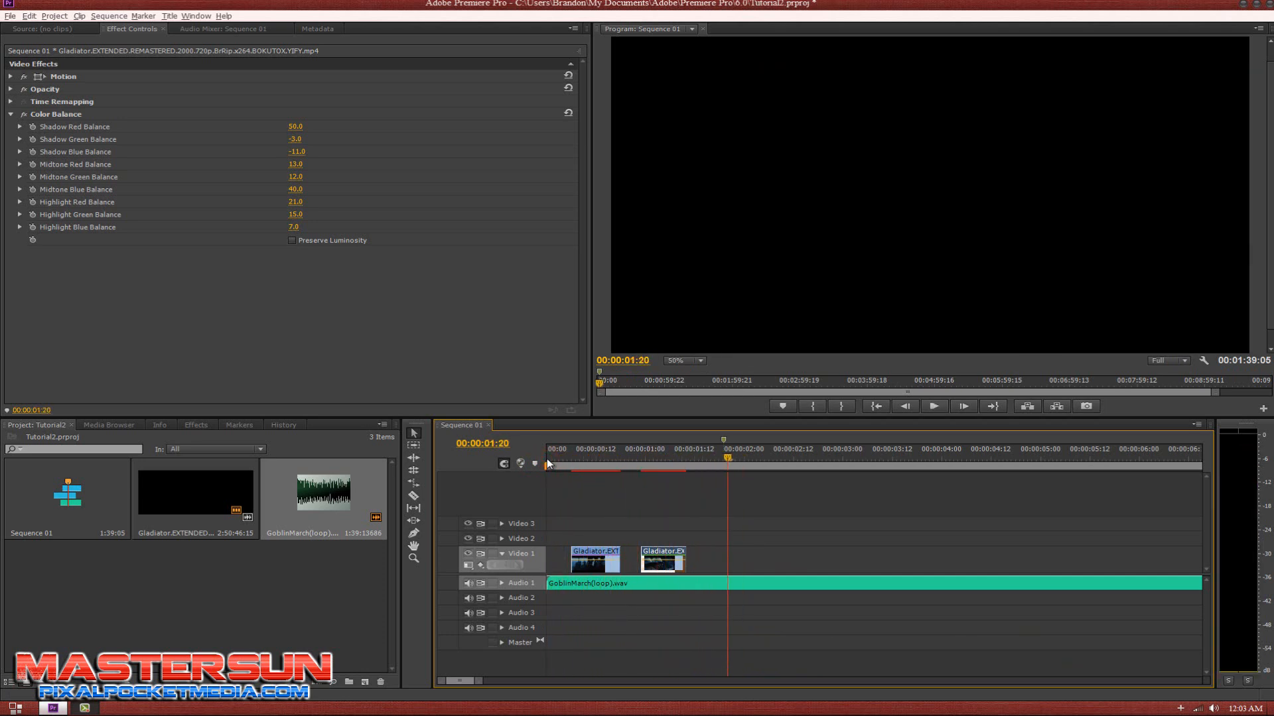
left_click(547, 459)
key("space")
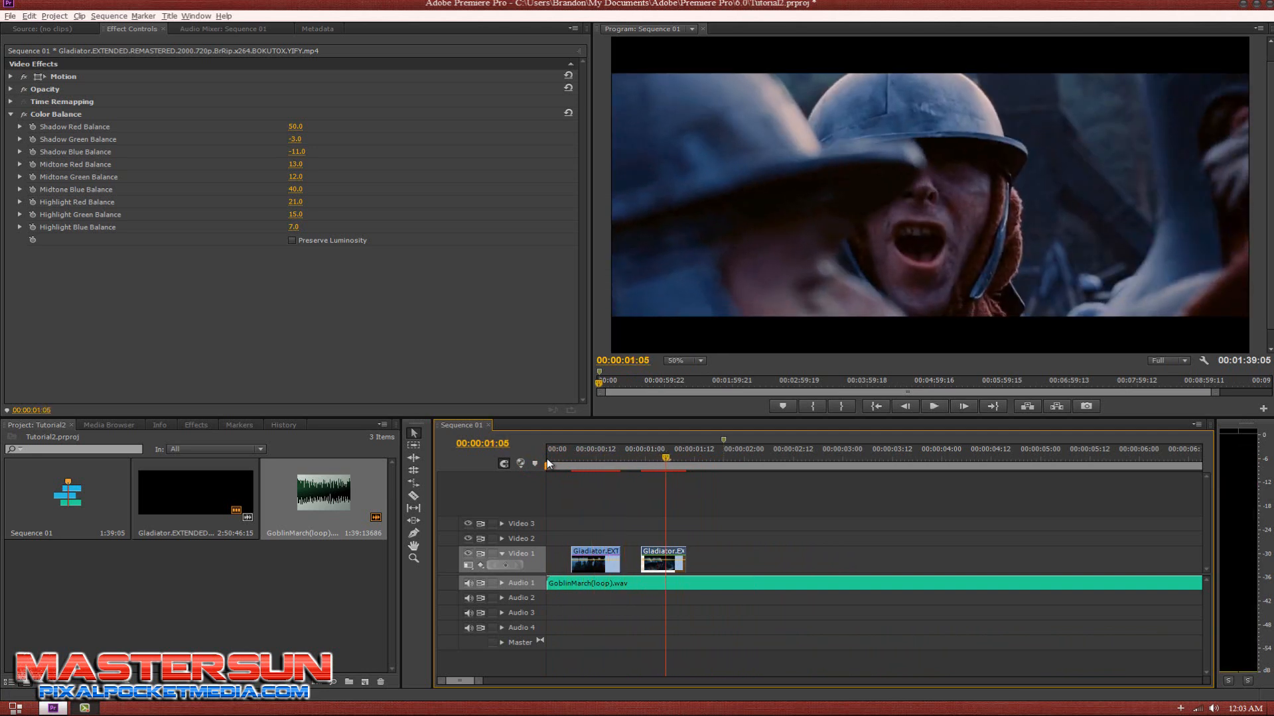
key("space")
left_click(547, 459)
key("space")
key("space")
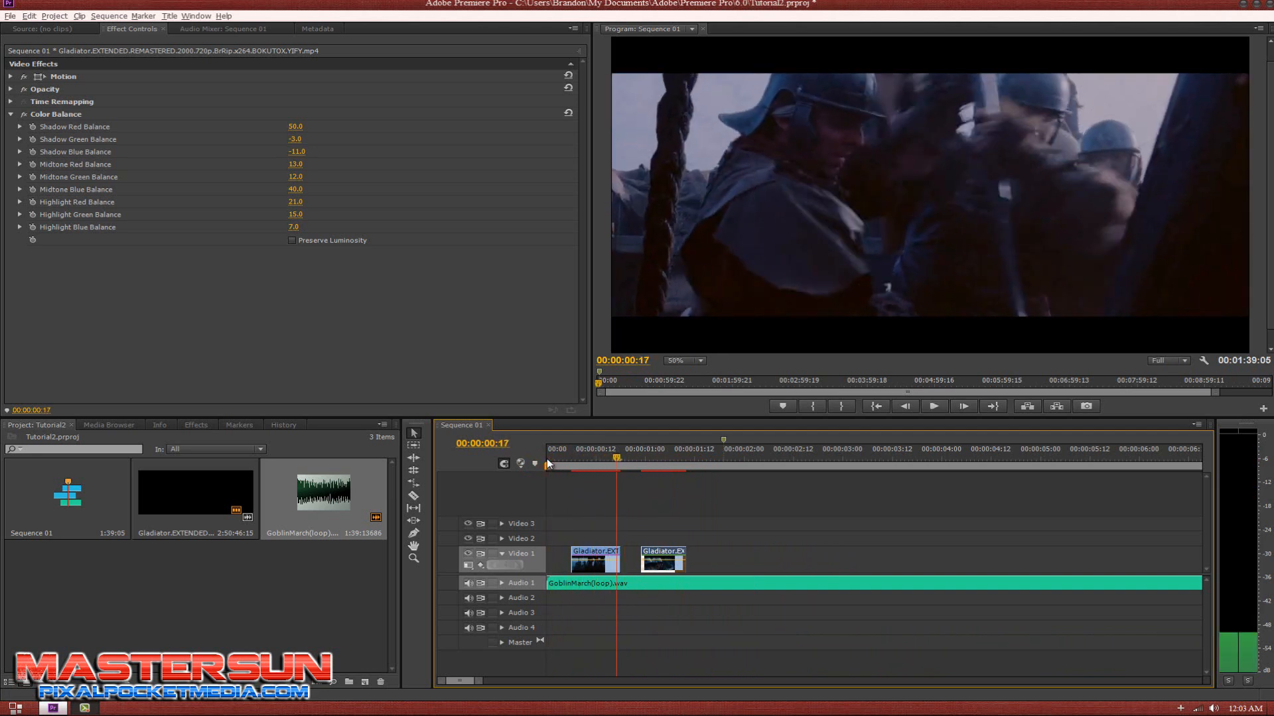
Step: Move the two Gladiator pieces earlier, to about 00:00:00:05 and 00:00:00:21, and replay the opening with the music
left_click_drag(587, 553, 580, 550)
left_click_drag(660, 554, 648, 558)
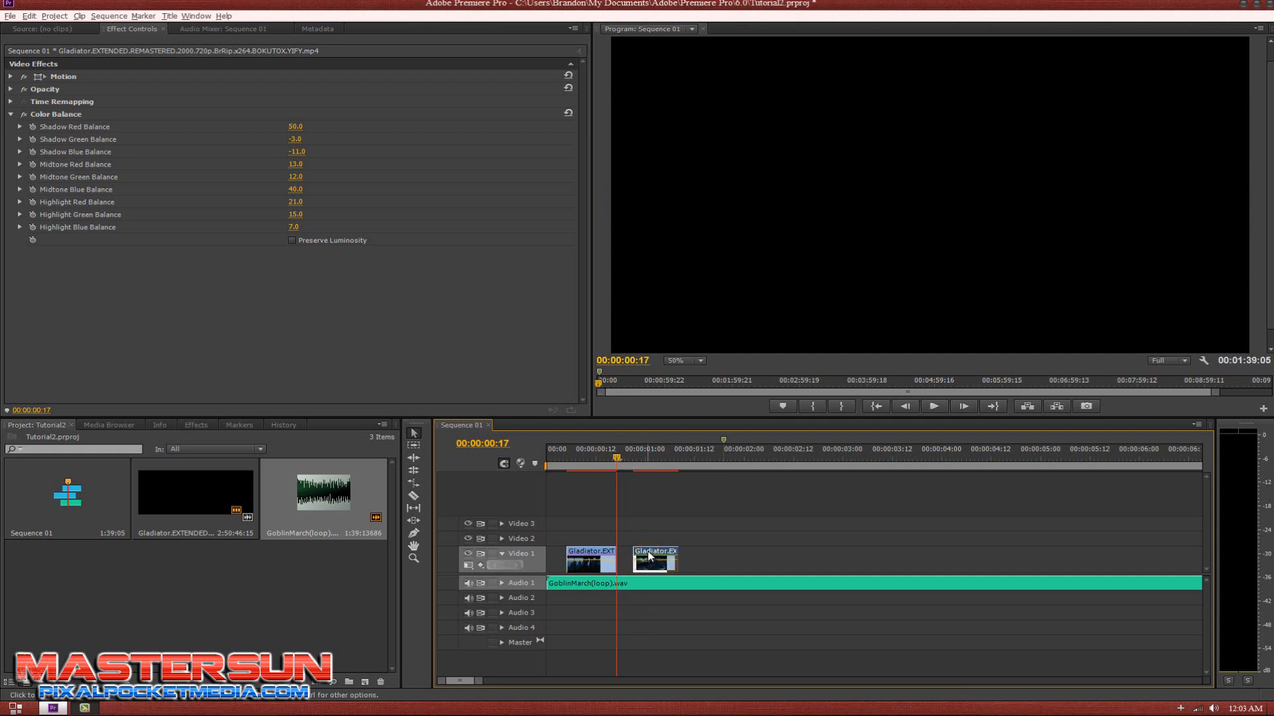
left_click(547, 457)
key("space")
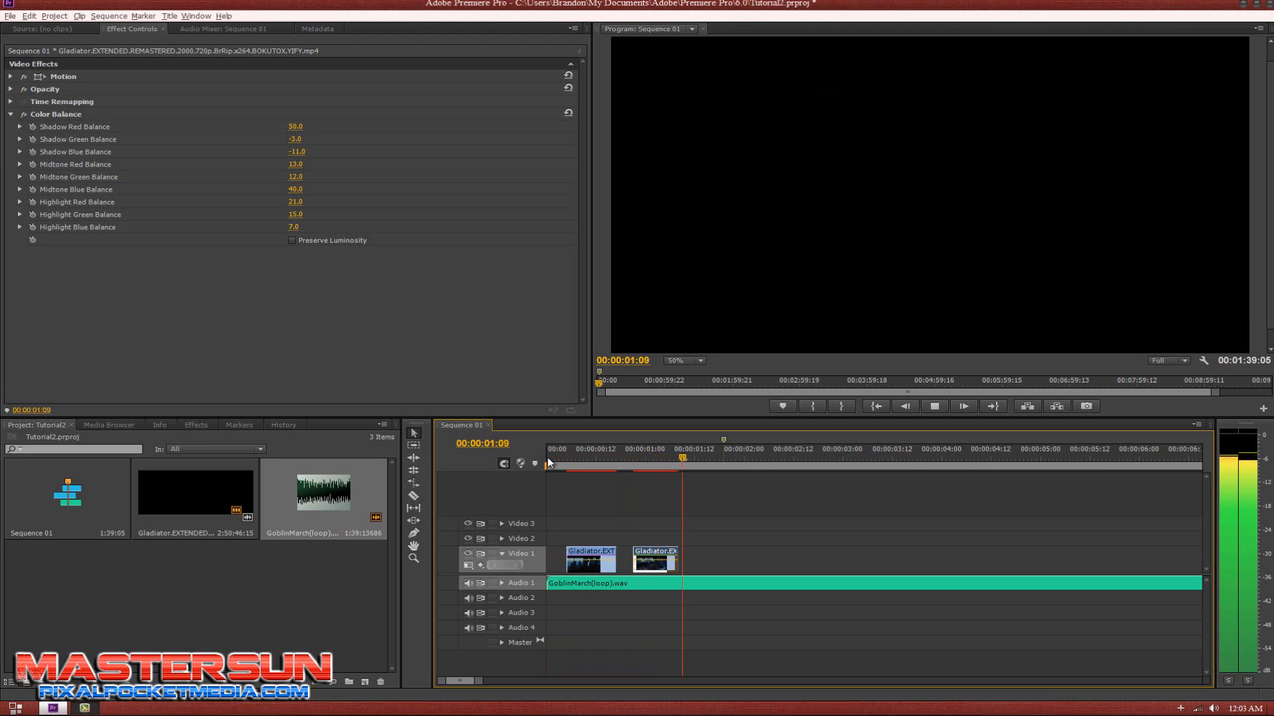
left_click(548, 463)
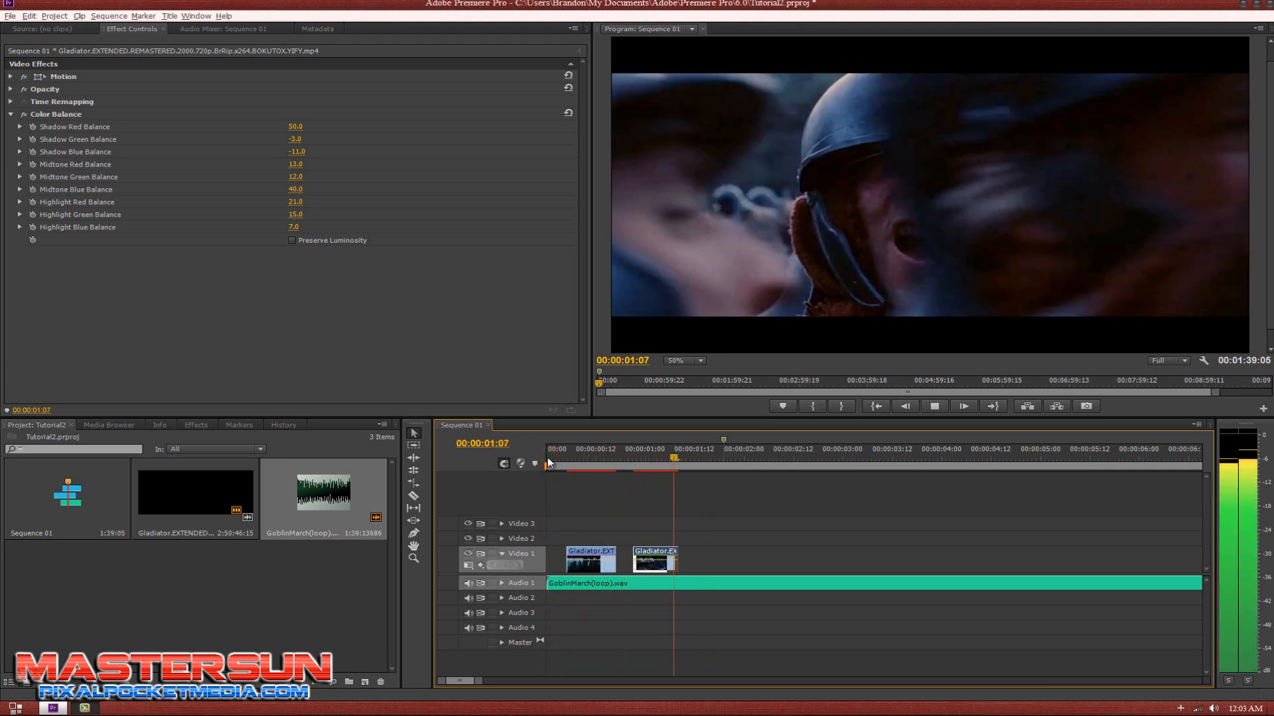
left_click(548, 462)
Step: Move the second Gladiator piece later, to about 00:00:00:23, and replay the opening to check its timing
left_click_drag(650, 552, 656, 552)
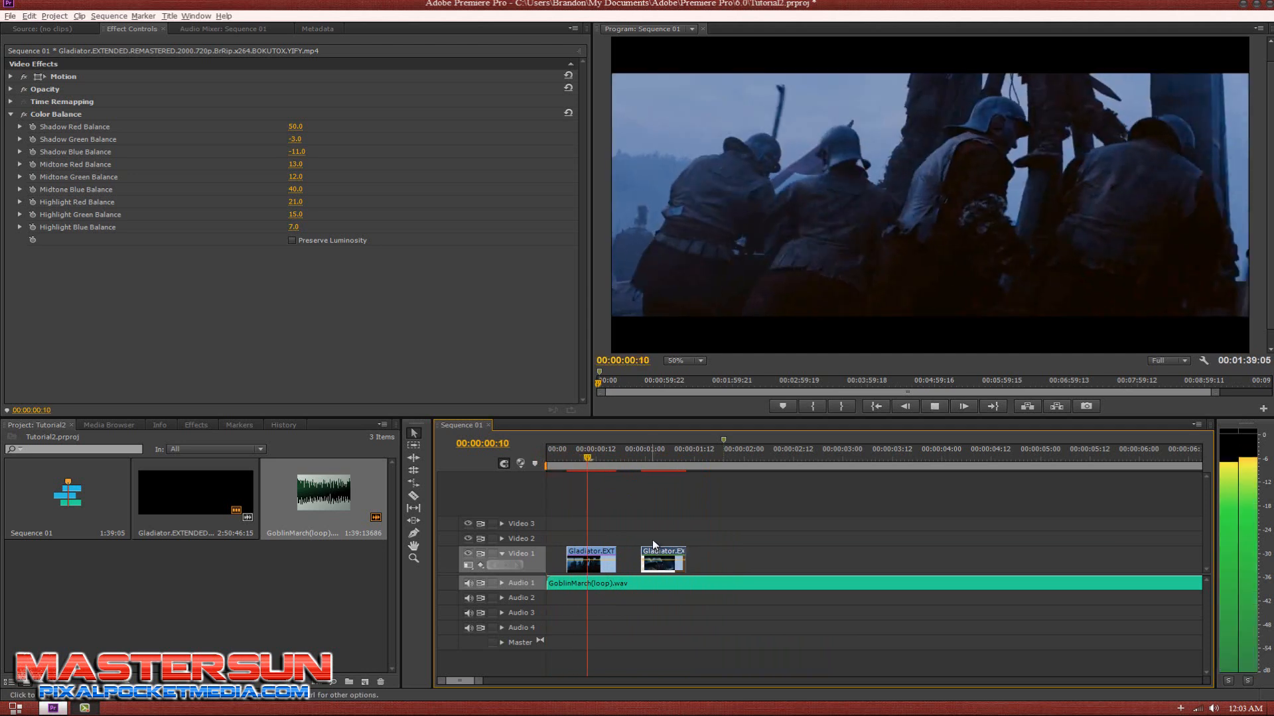
key("space")
key("space")
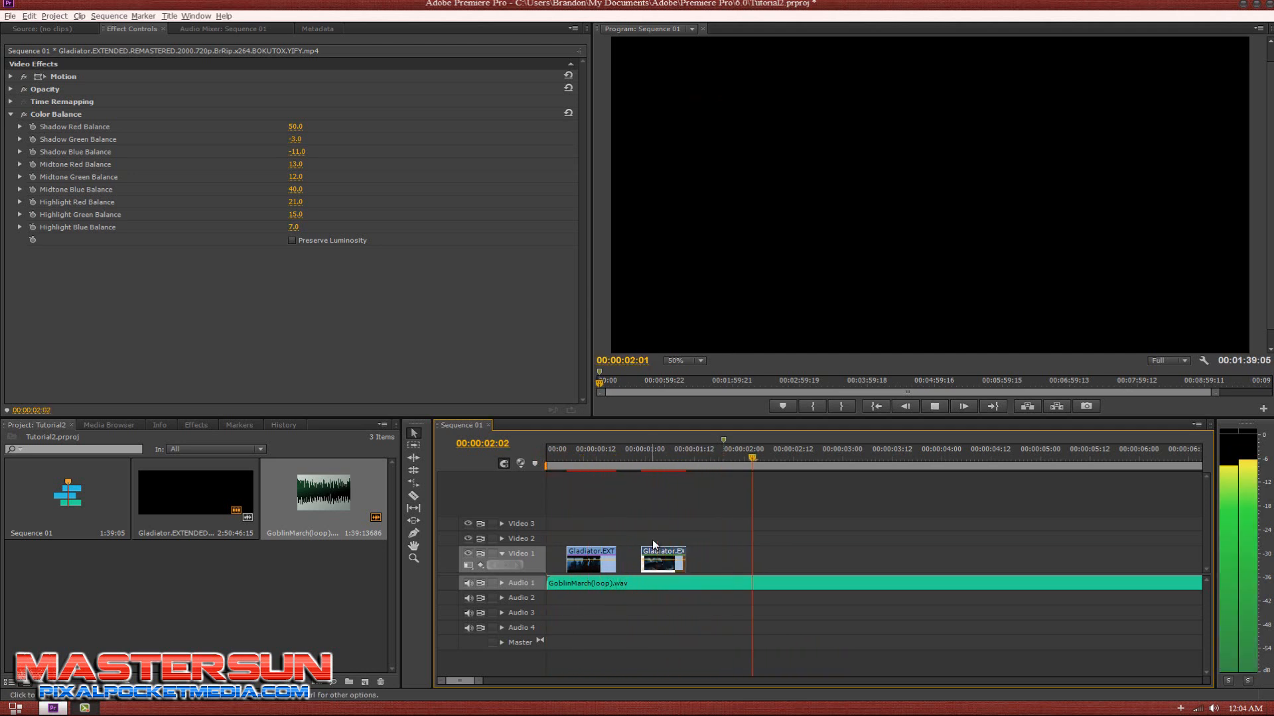
key("space")
left_click(548, 462)
key("space")
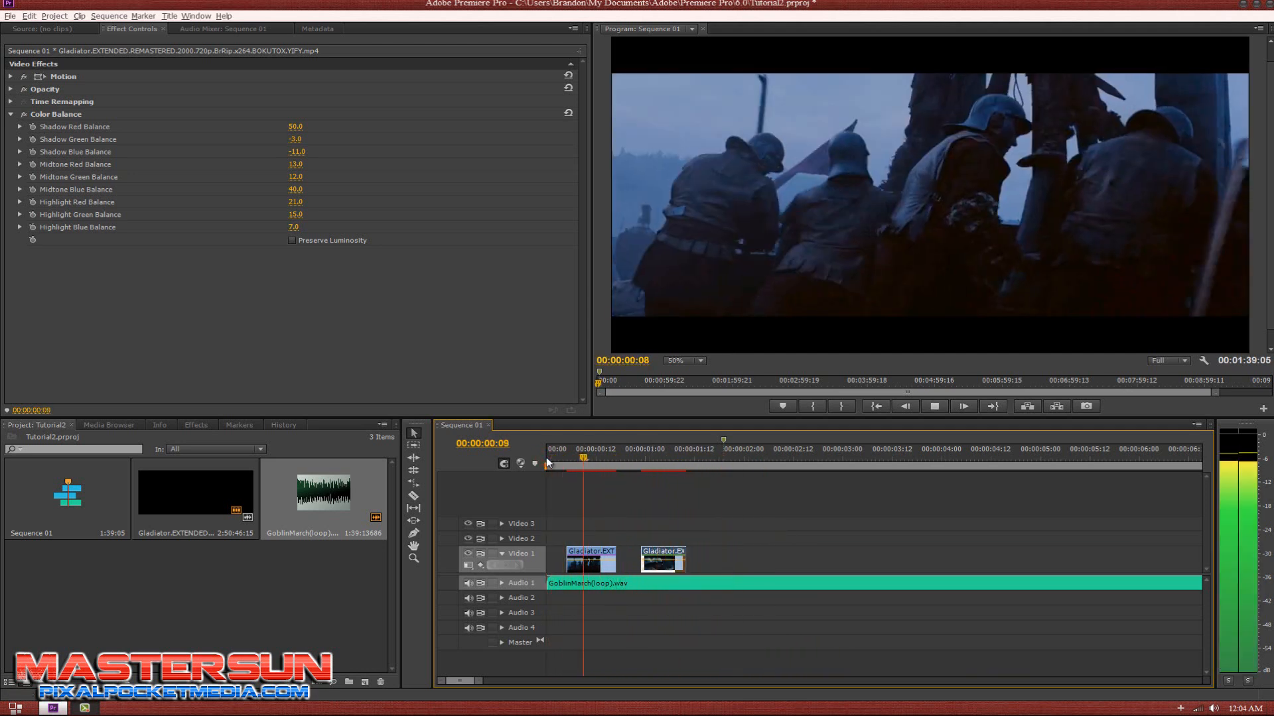
left_click(548, 463)
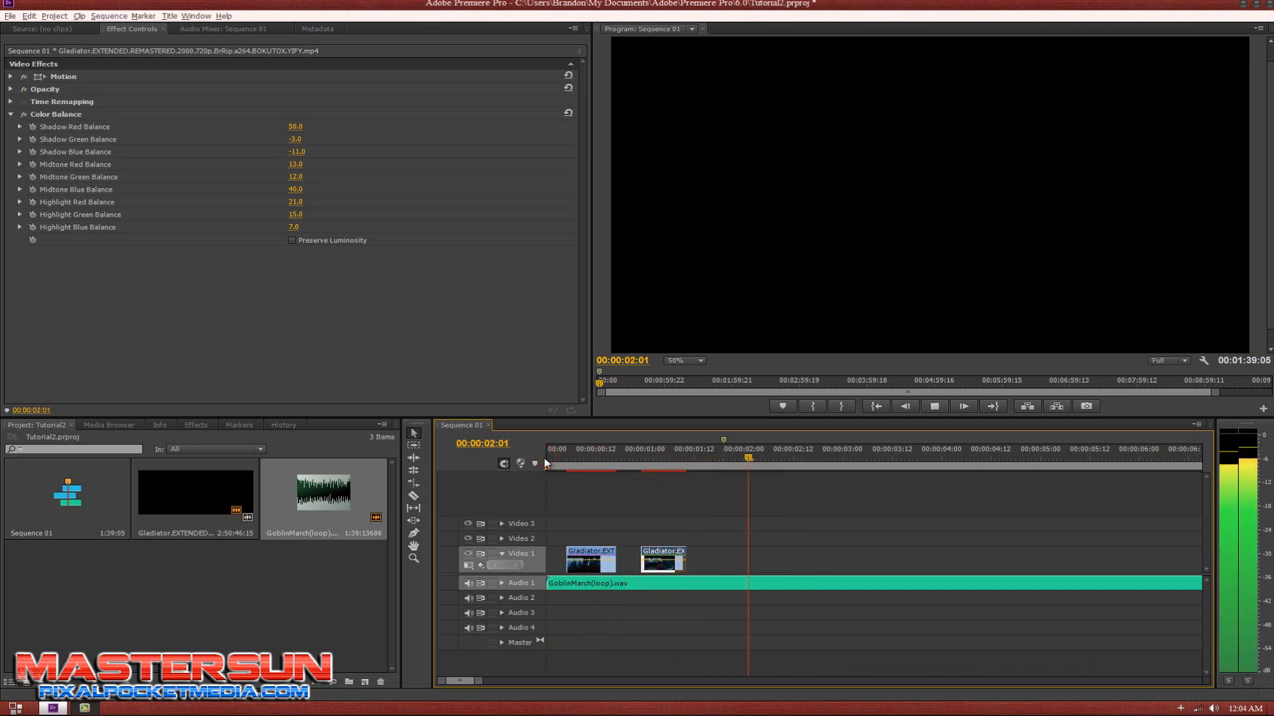
Step: Play the sequence from the start and check frames of the first and second Gladiator clips
left_click(548, 463)
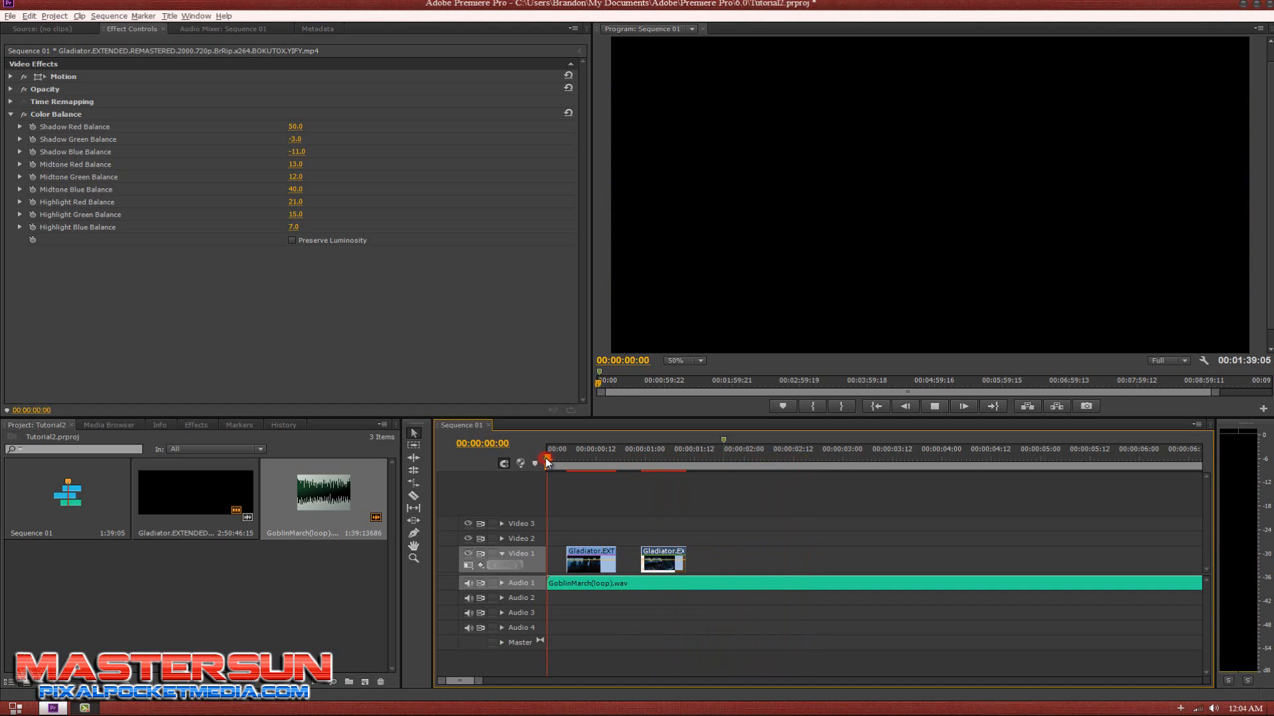
key("space")
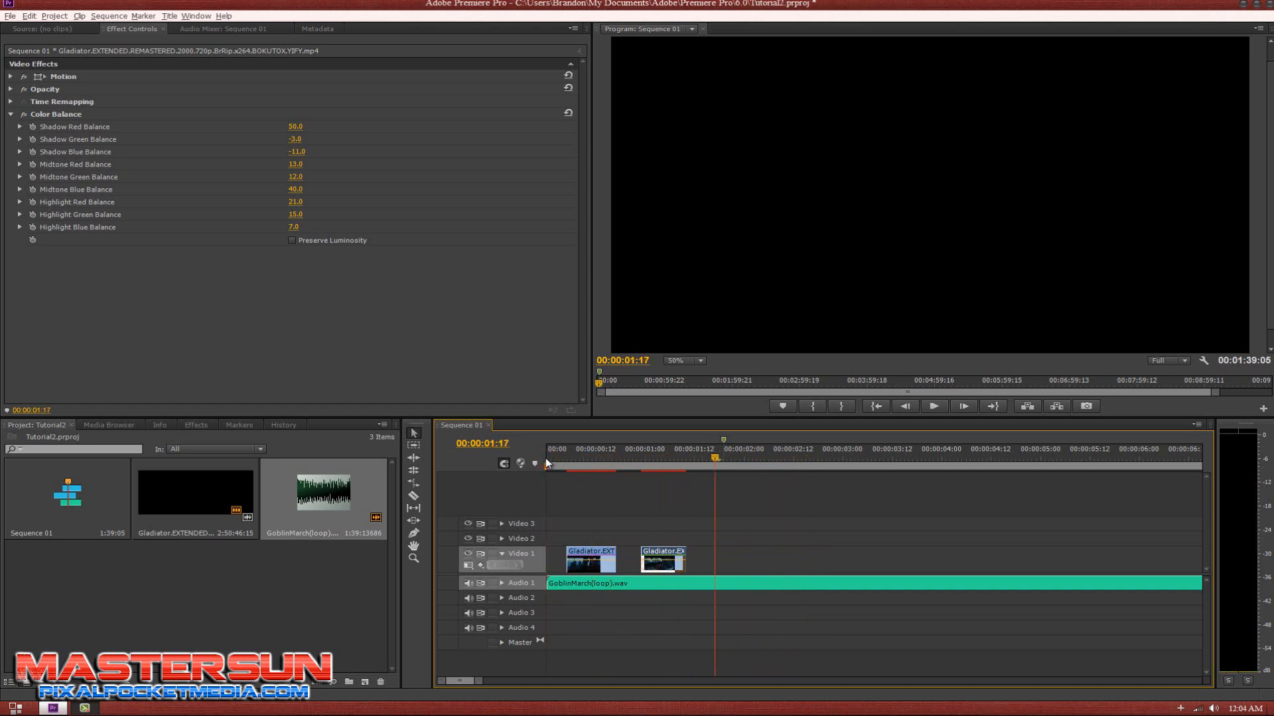
left_click(587, 462)
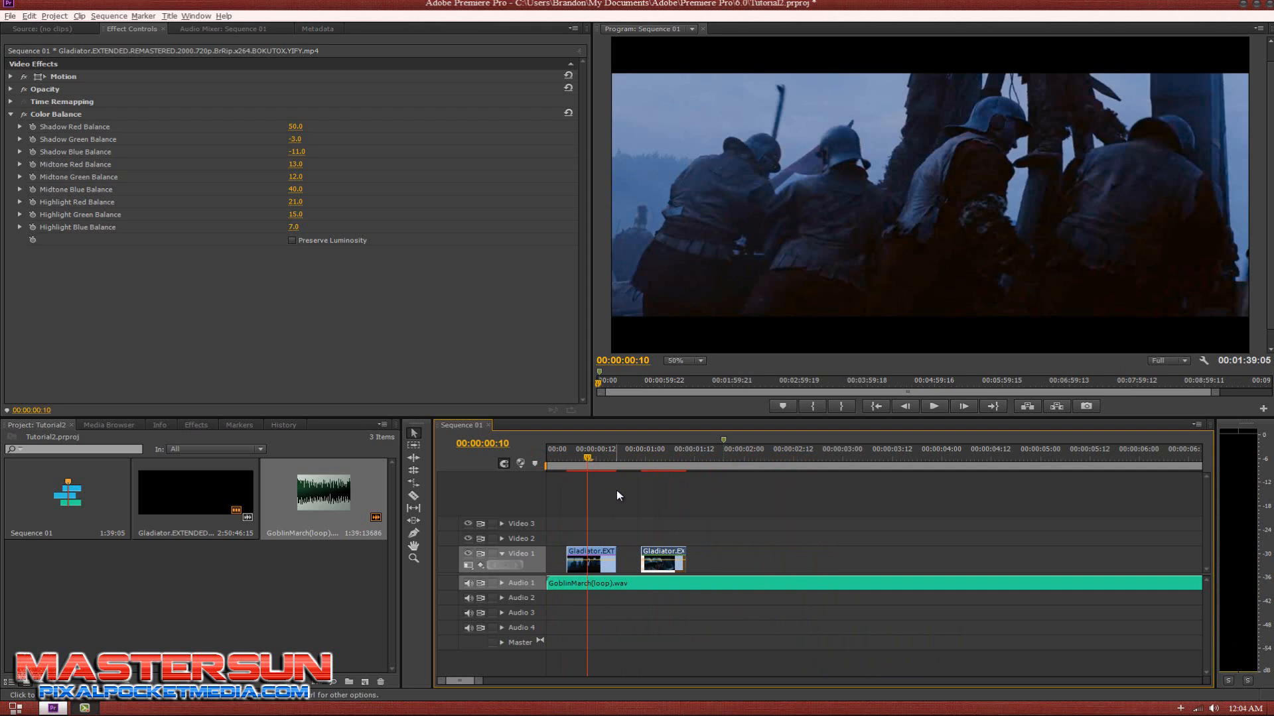
left_click(667, 458)
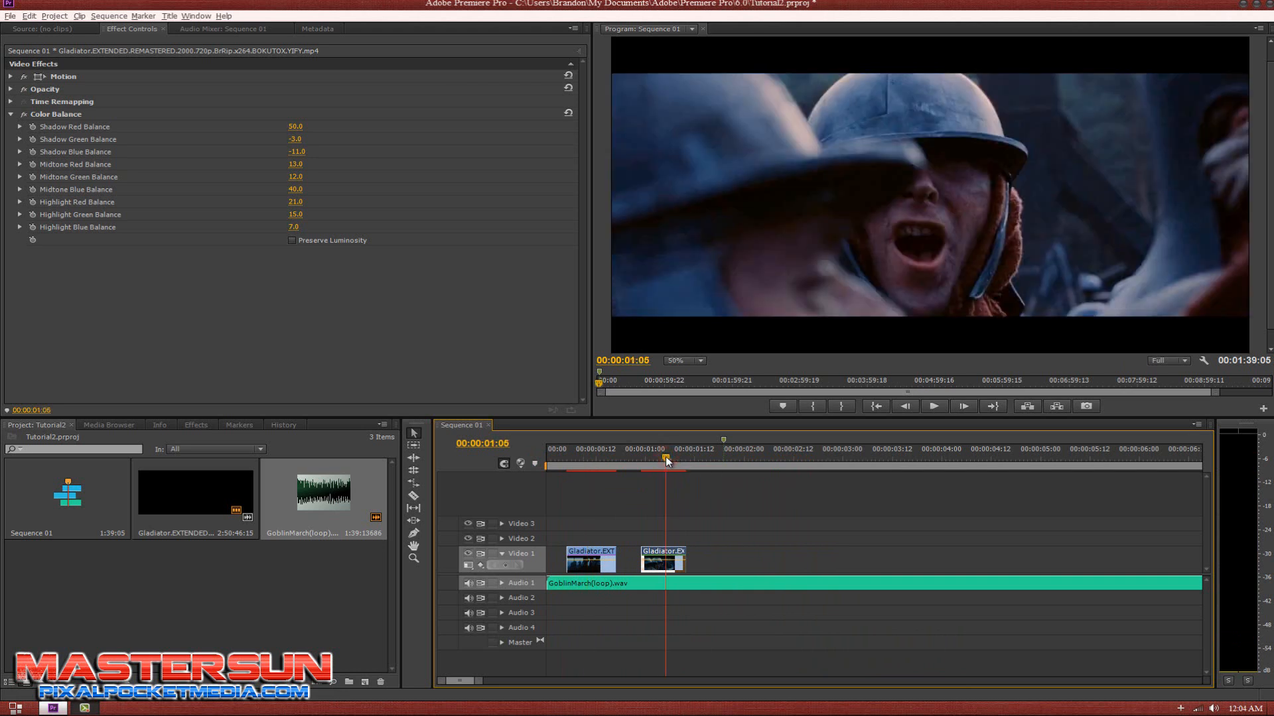
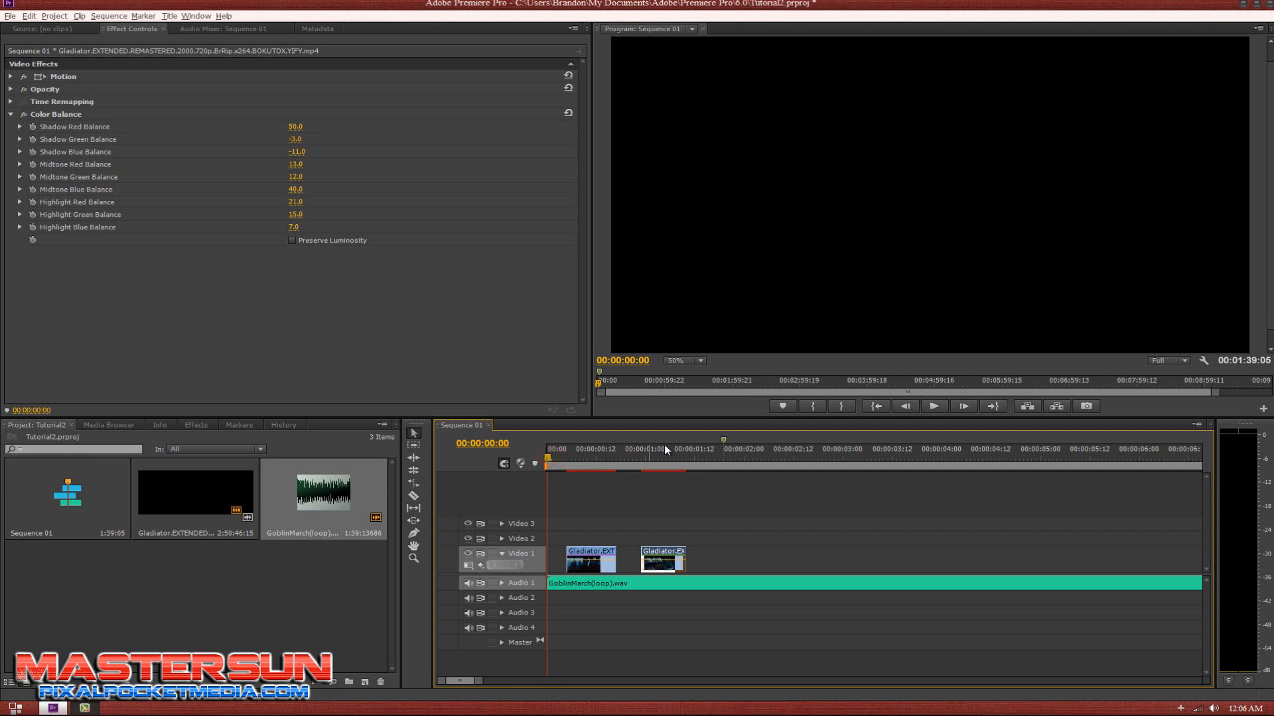
left_click(665, 450)
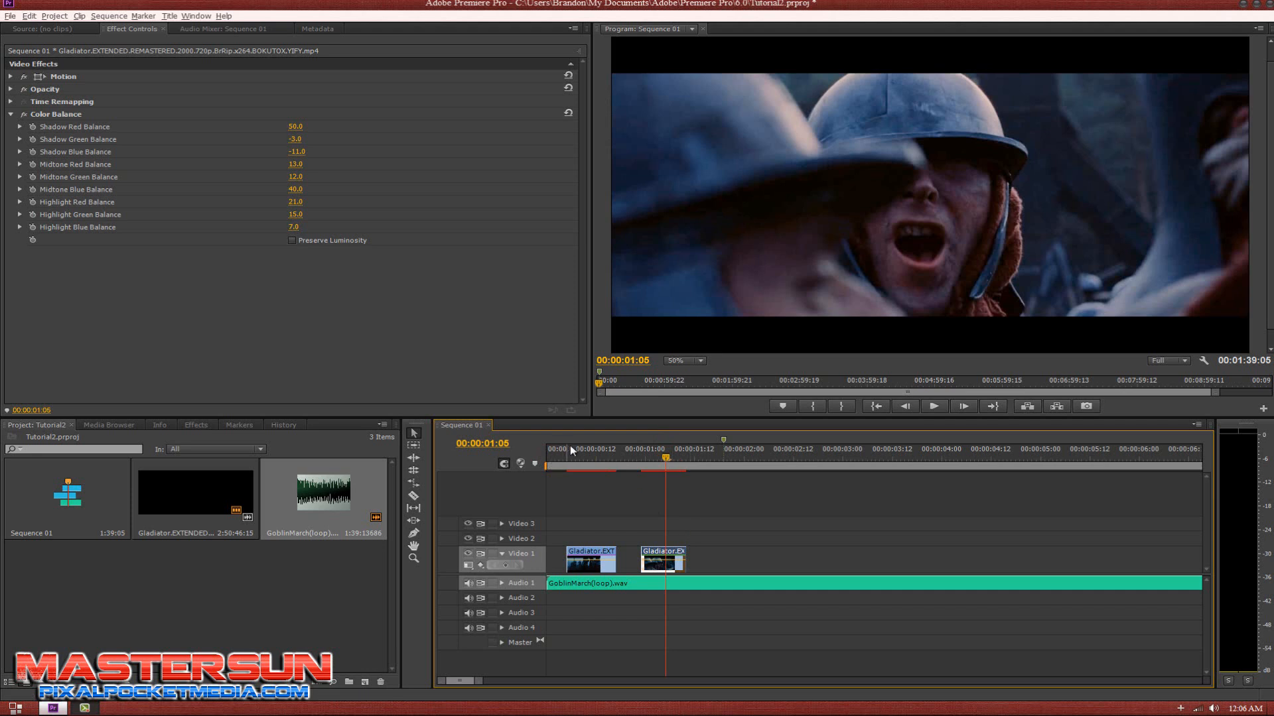
left_click(592, 454)
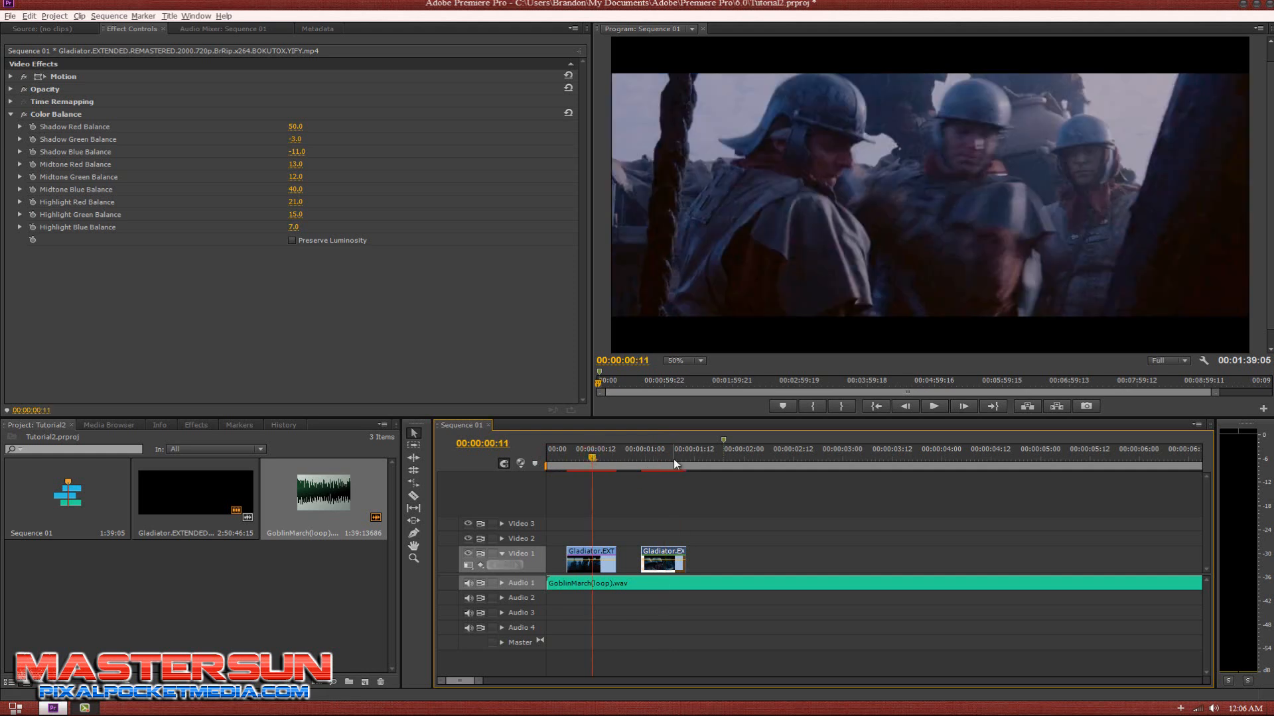
left_click(670, 457)
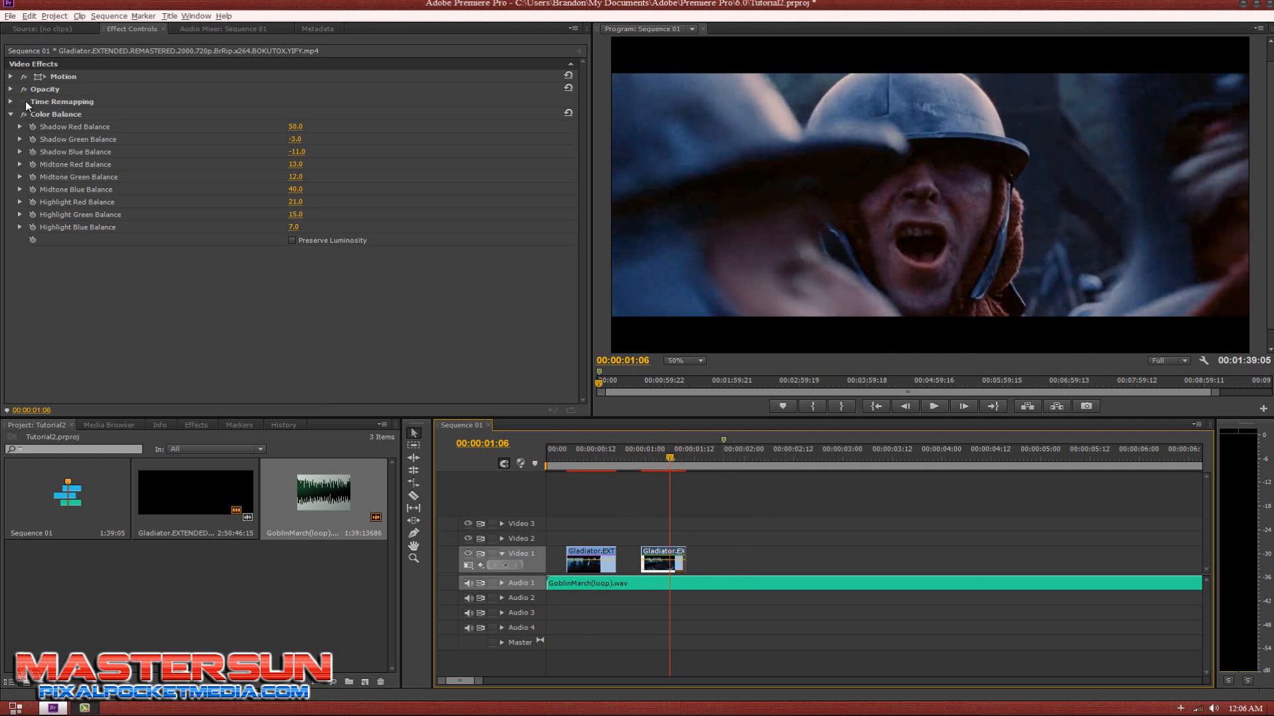
Step: Copy the second Gladiator clip on Video 1 and paste it at 00:00:01:17 on the same track
right_click(659, 554)
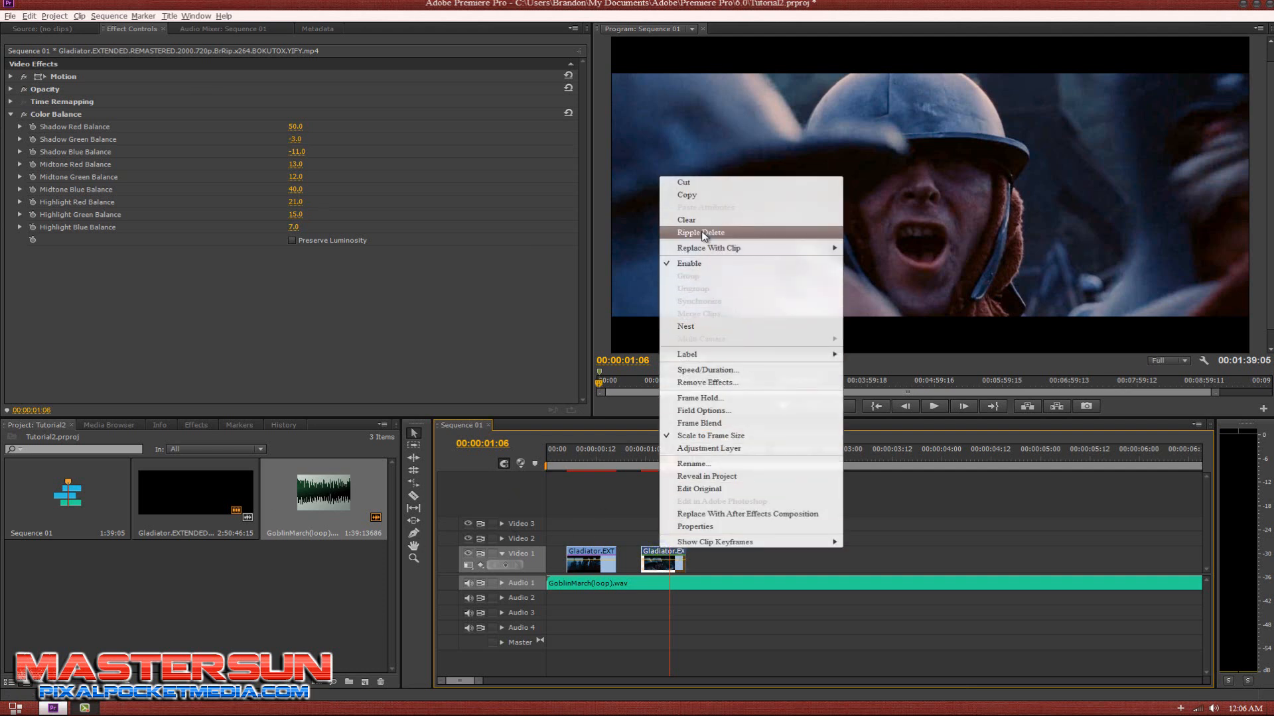
left_click(694, 200)
left_click(721, 489)
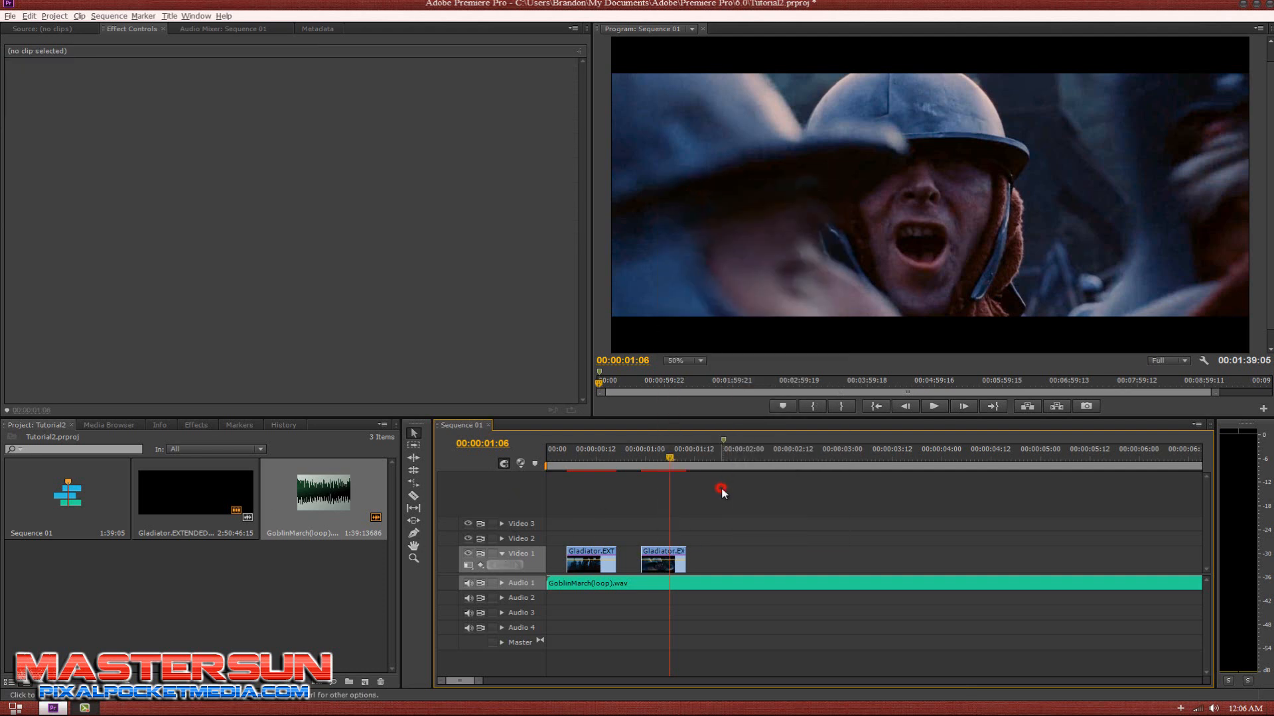
left_click(715, 460)
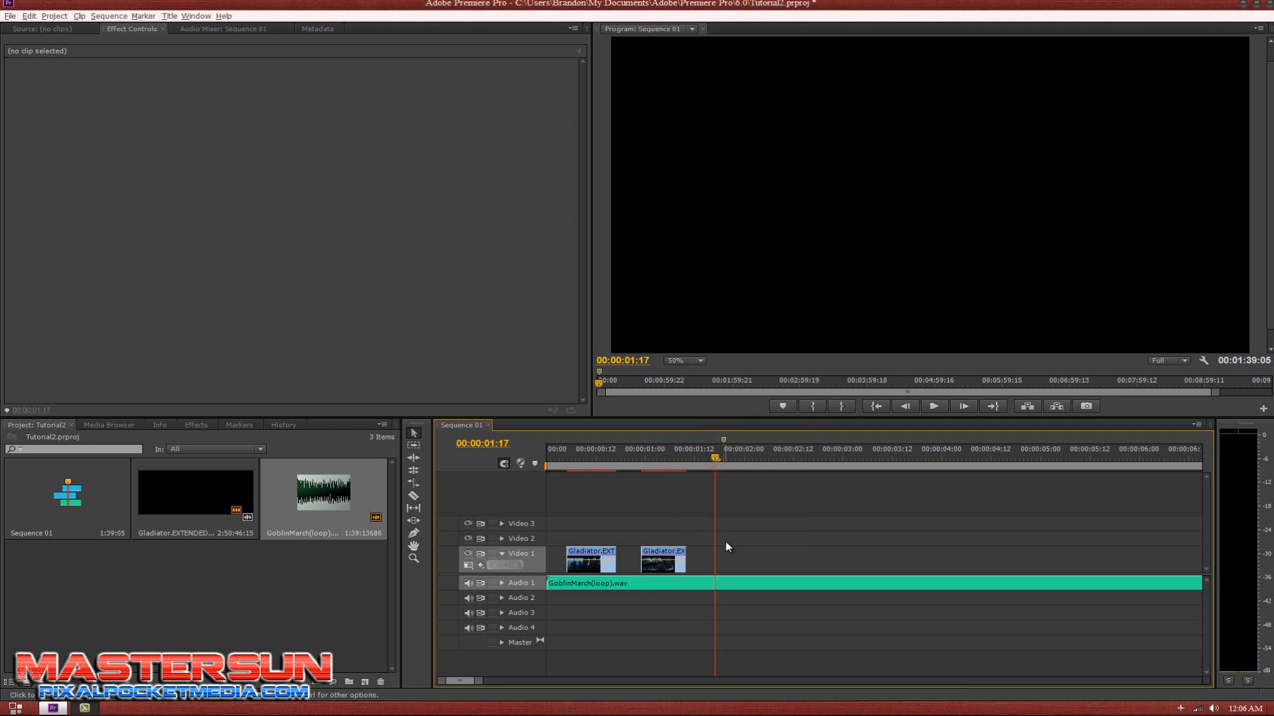
left_click(719, 563)
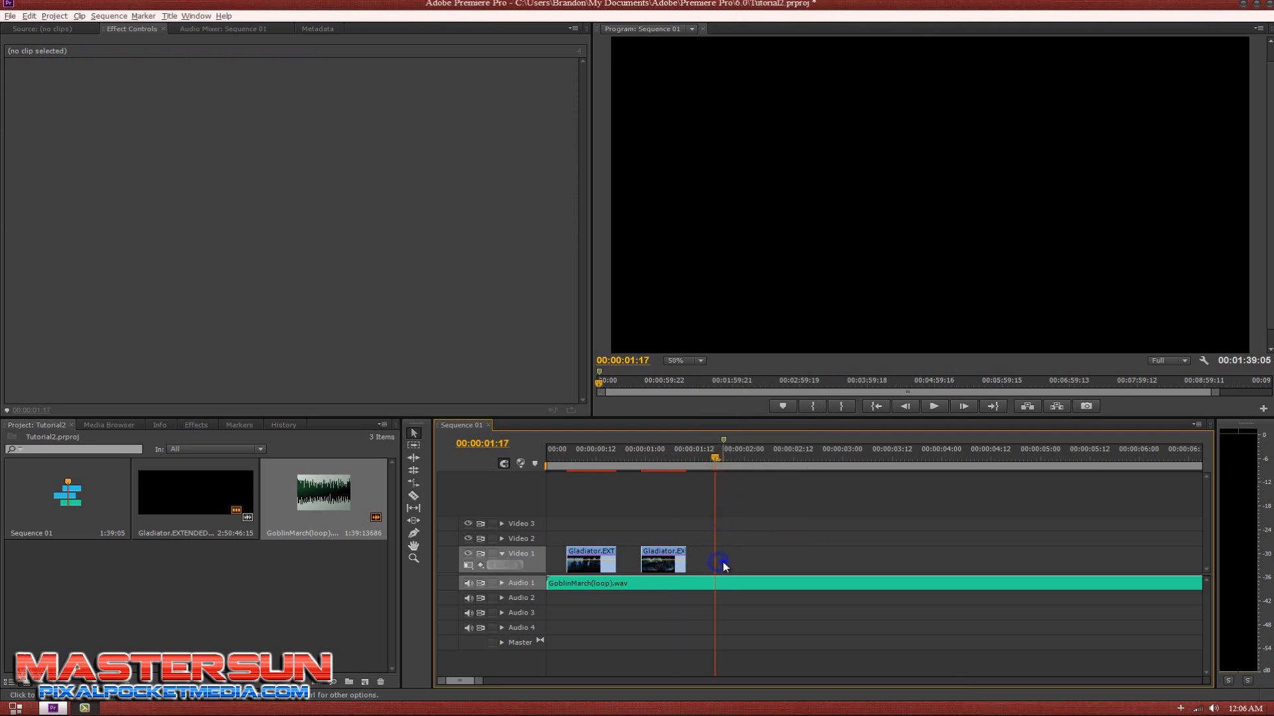
right_click(668, 556)
left_click(704, 207)
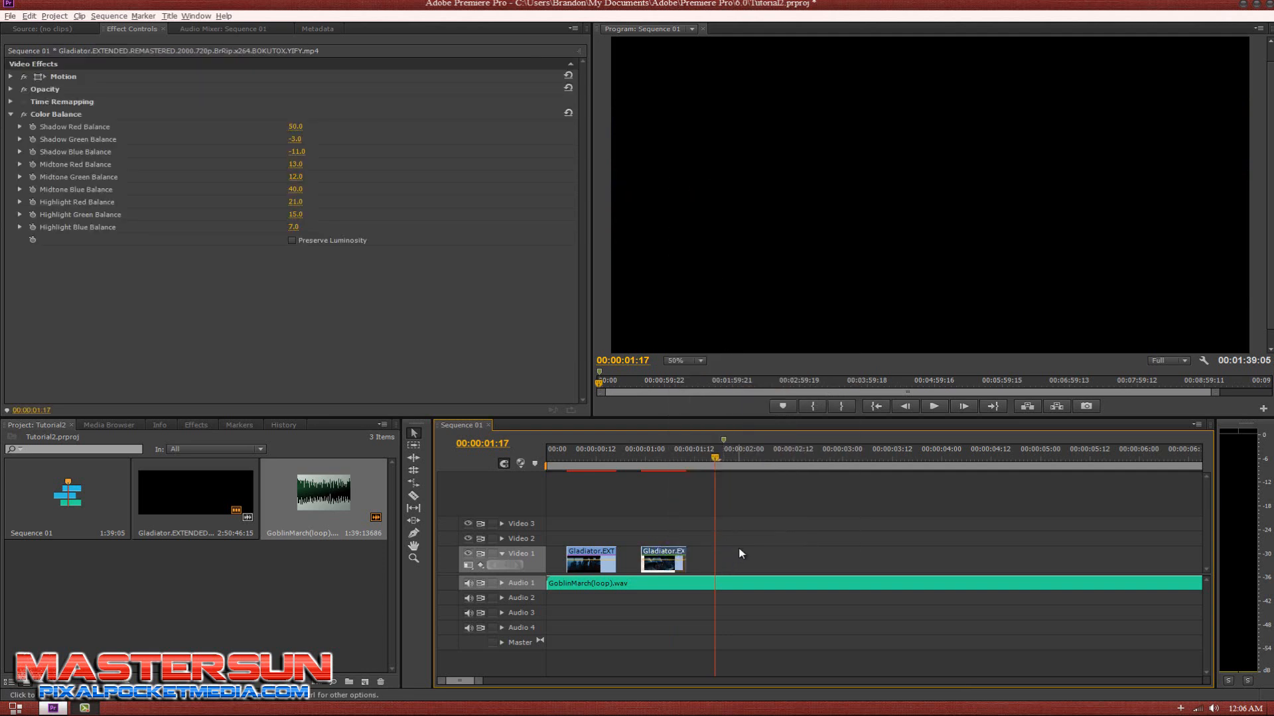
key("ctrl+v")
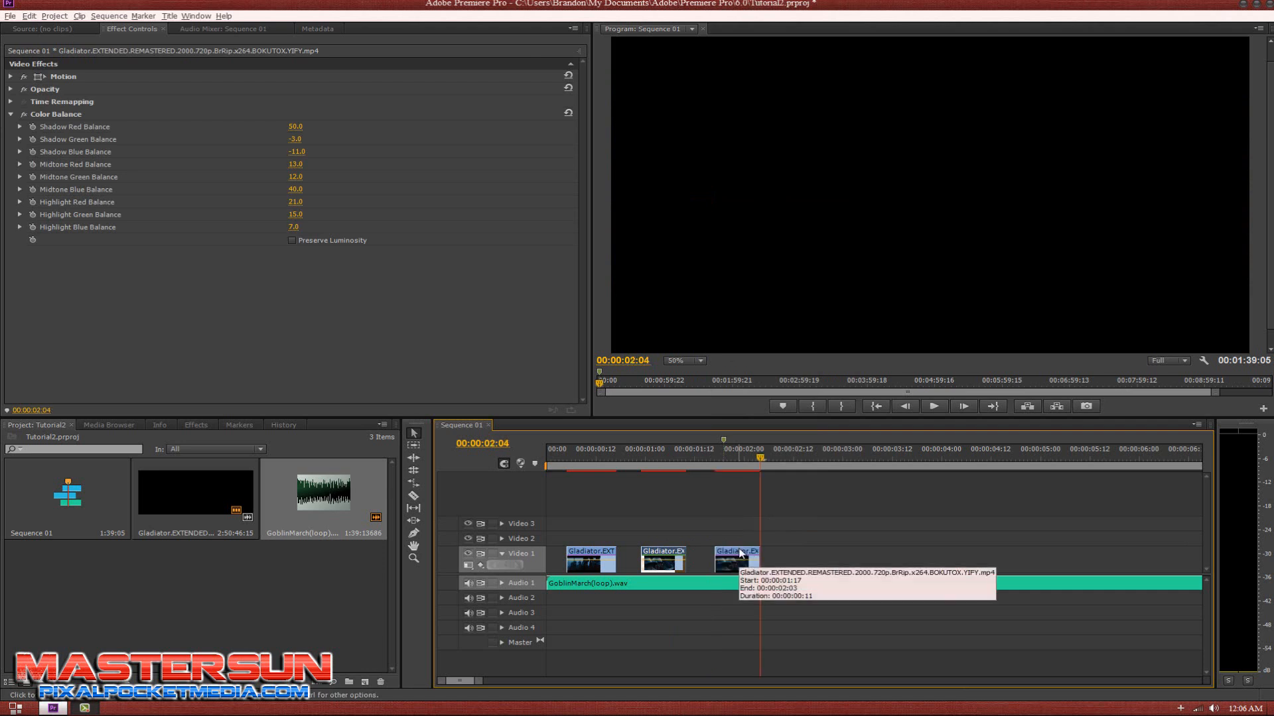
Step: Extend the end of the pasted third clip to about 00:00:24:14
left_click(732, 453)
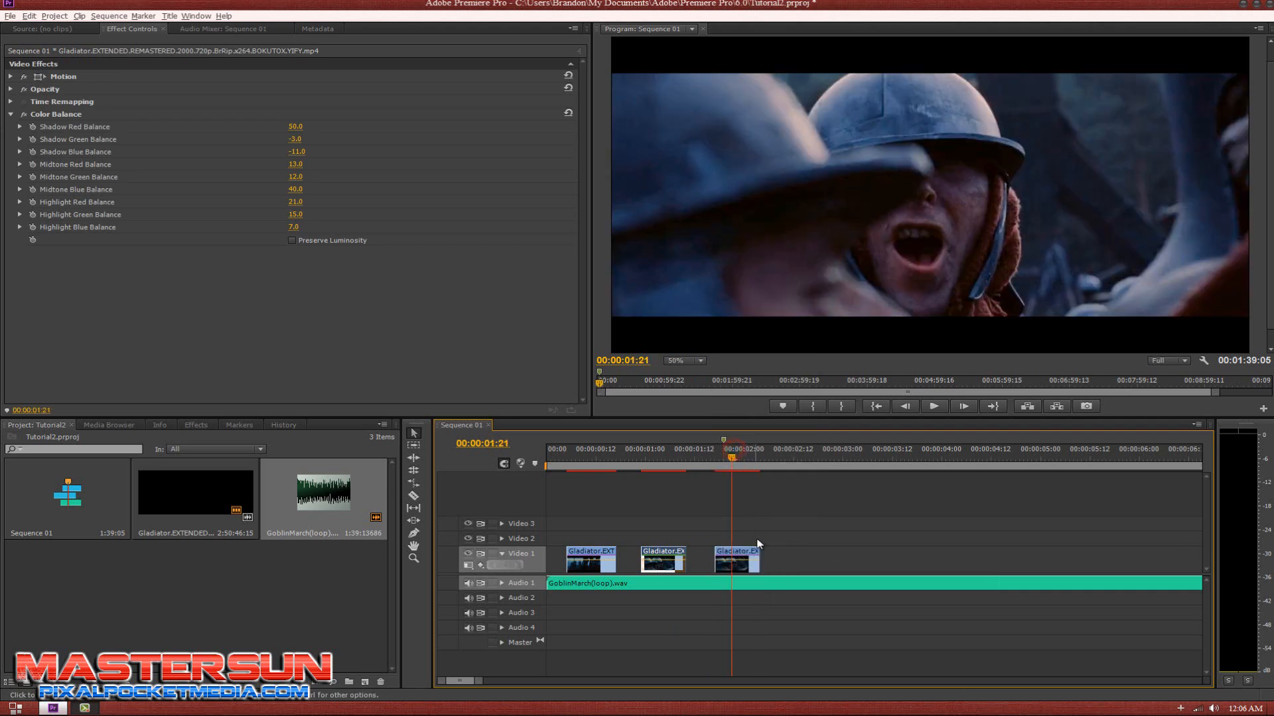
left_click(741, 555)
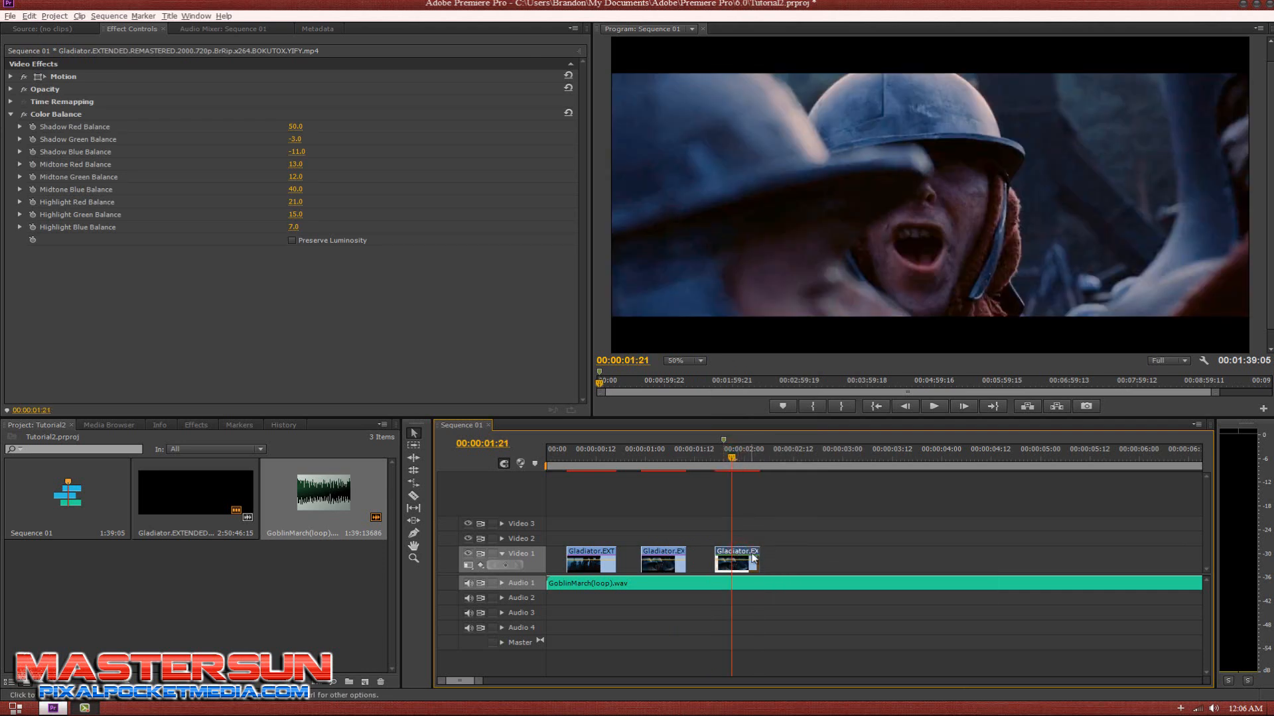
left_click_drag(753, 559, 1083, 575)
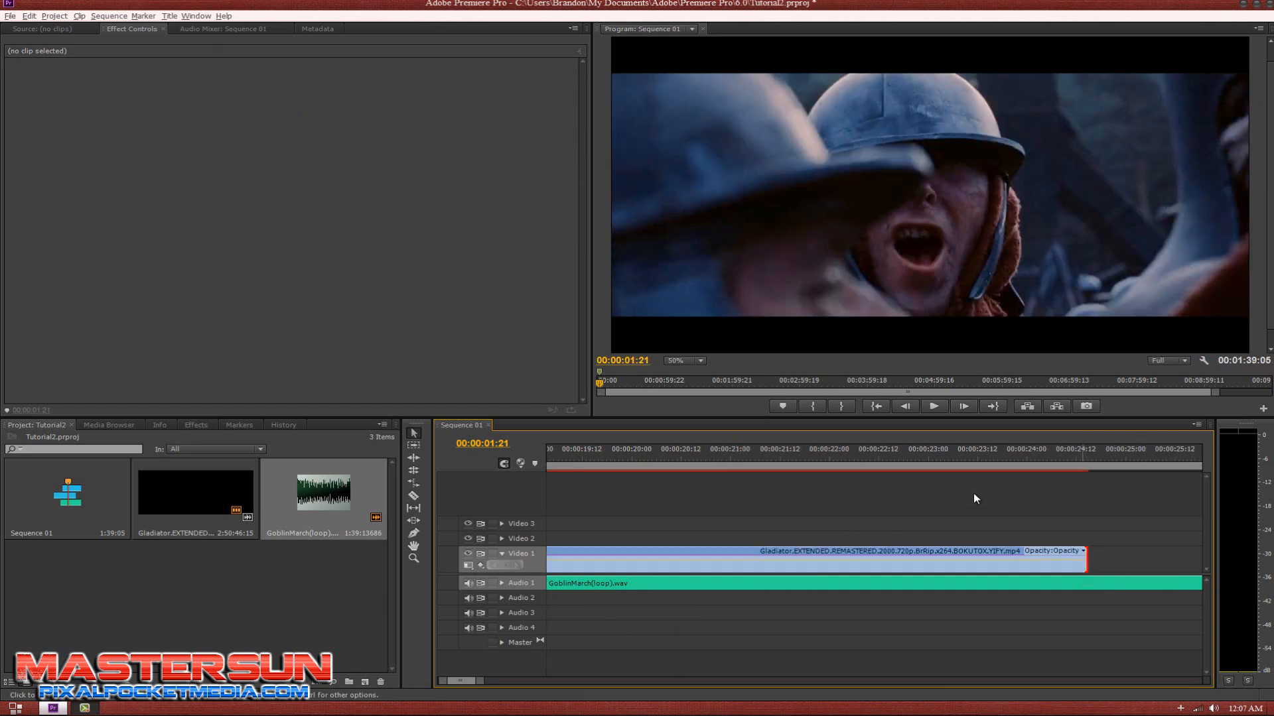
Step: Split the extended clip at 00:00:23:22, where the flaming arrow is shown, and delete the part before the cut
left_click(966, 456)
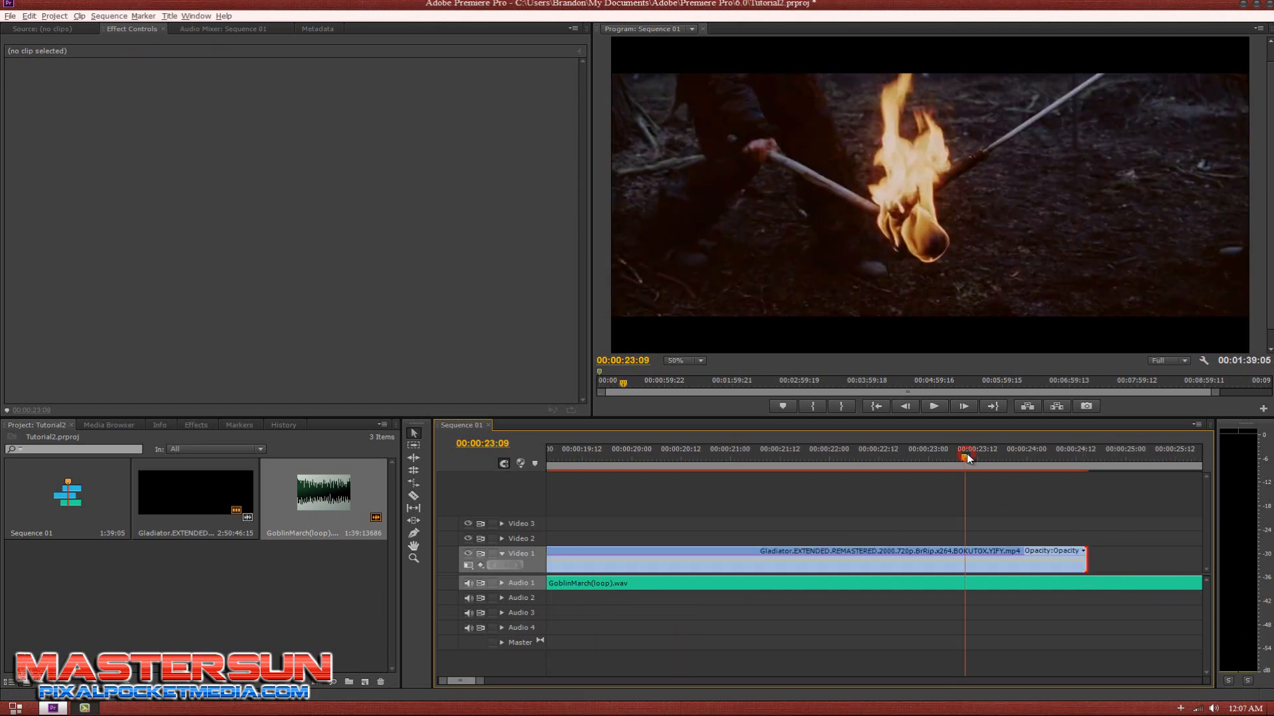
left_click(1020, 458)
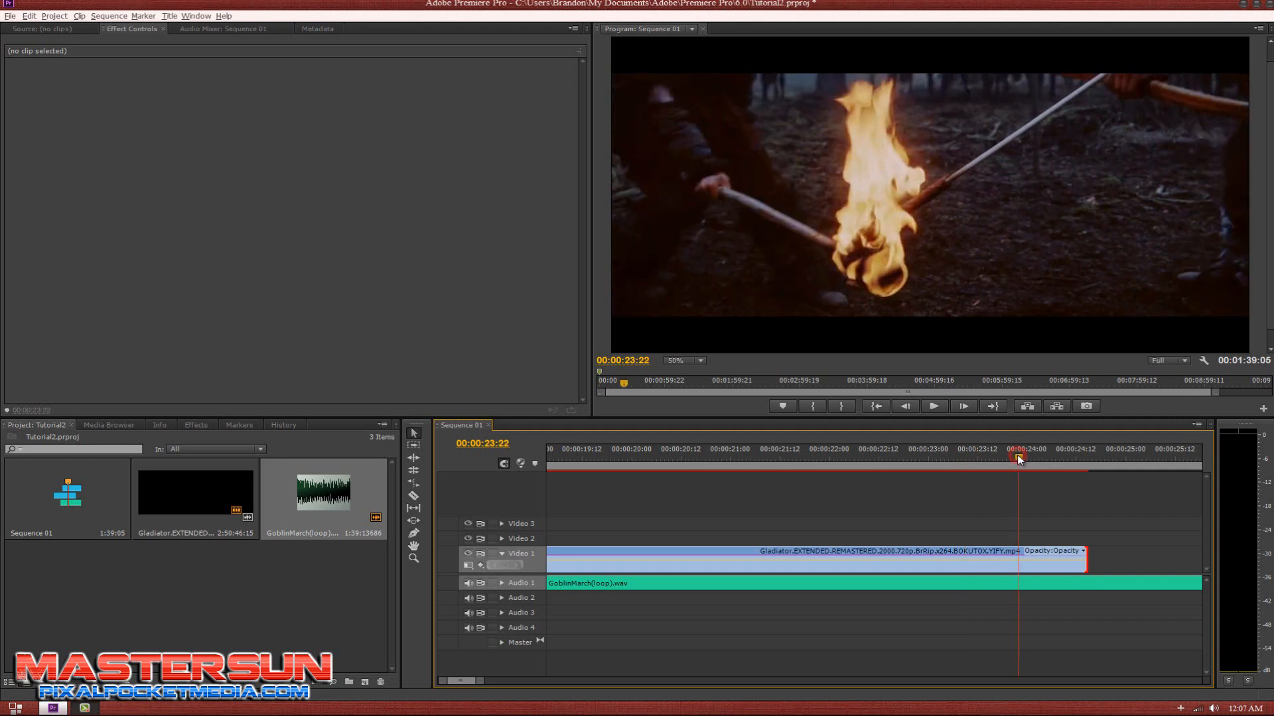
left_click(1019, 567)
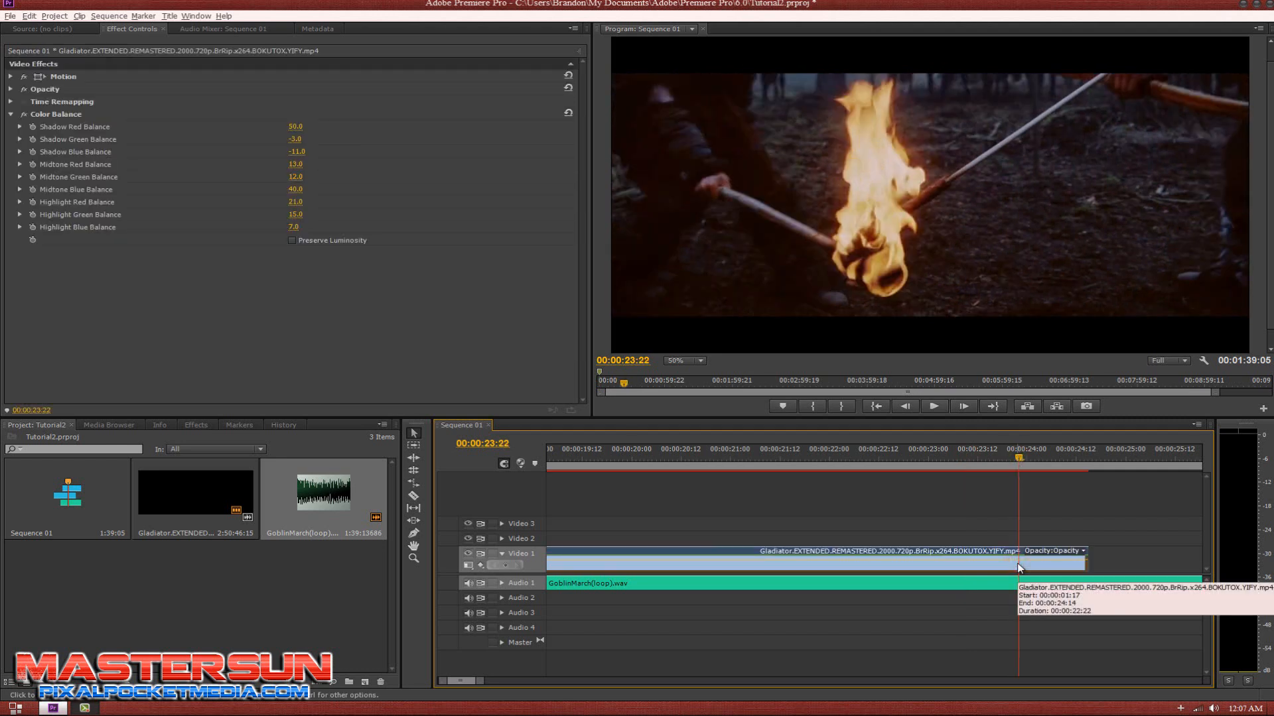
key("c")
left_click(1019, 563)
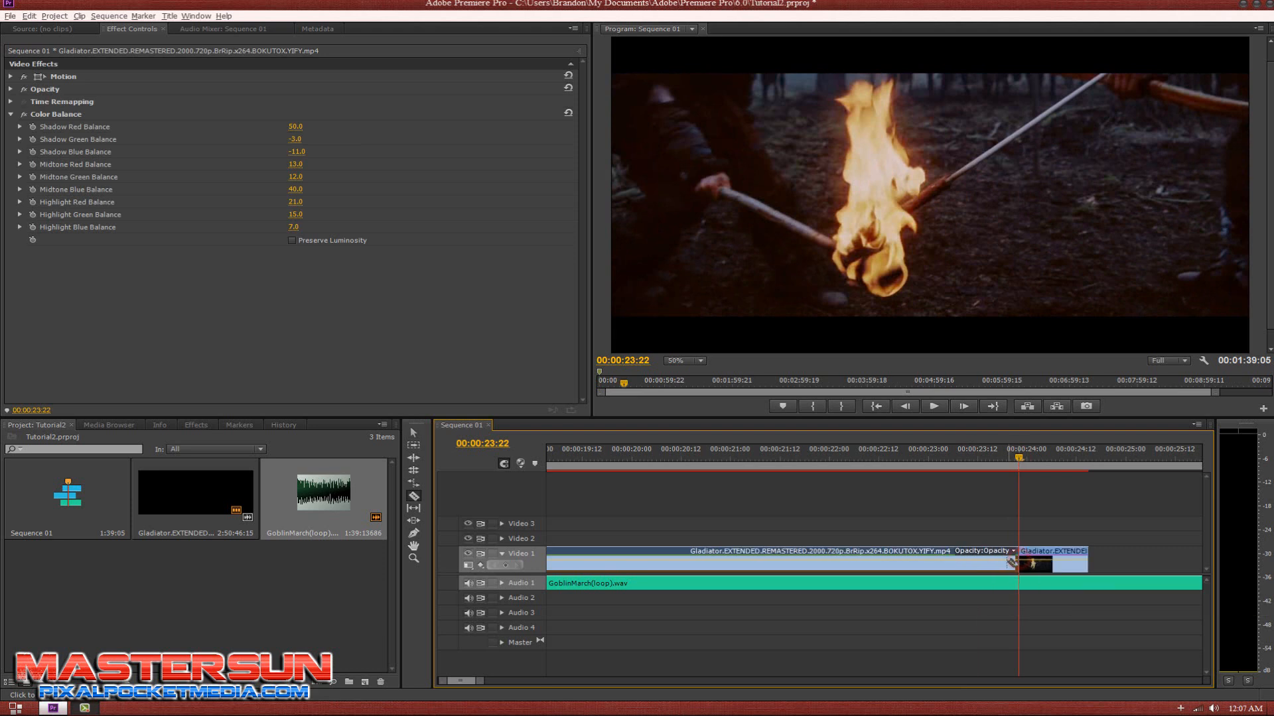
key("v")
key("Delete")
Step: Move the remaining flaming arrow clip to shortly after the second clip on Video 1 and play the sequence from near the start
left_click_drag(1035, 556, 735, 580)
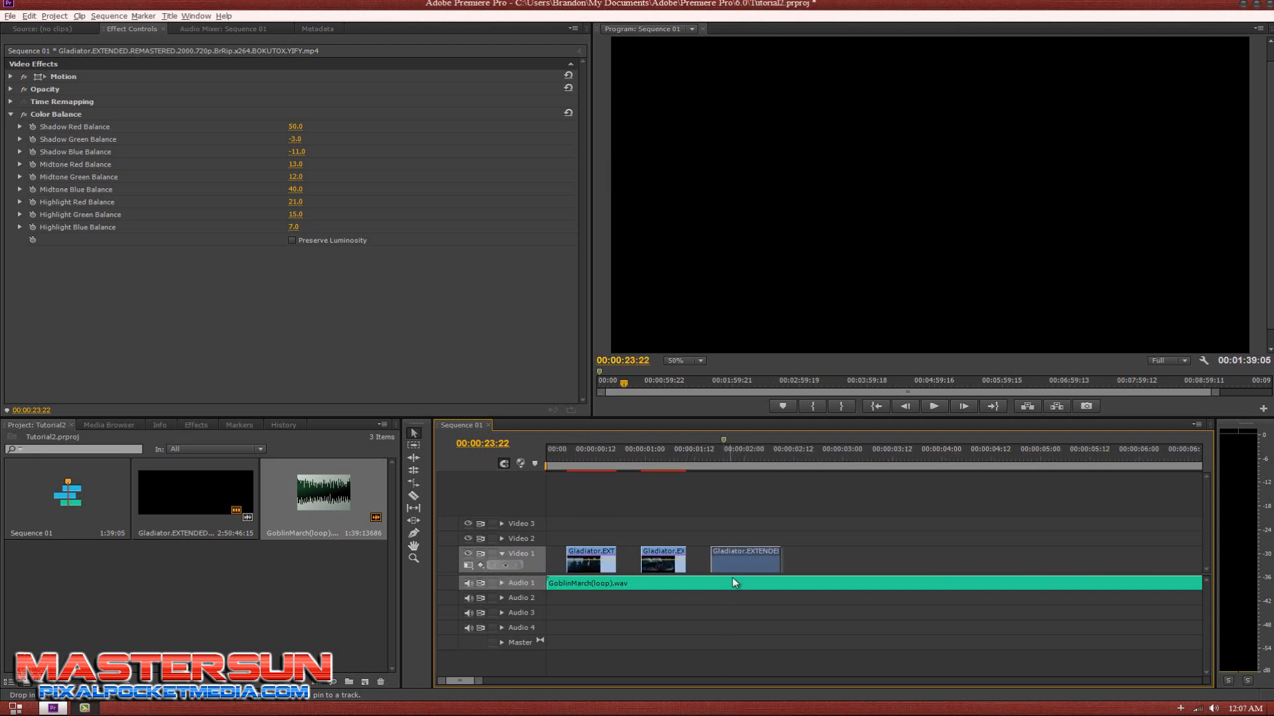
left_click(556, 456)
key("space")
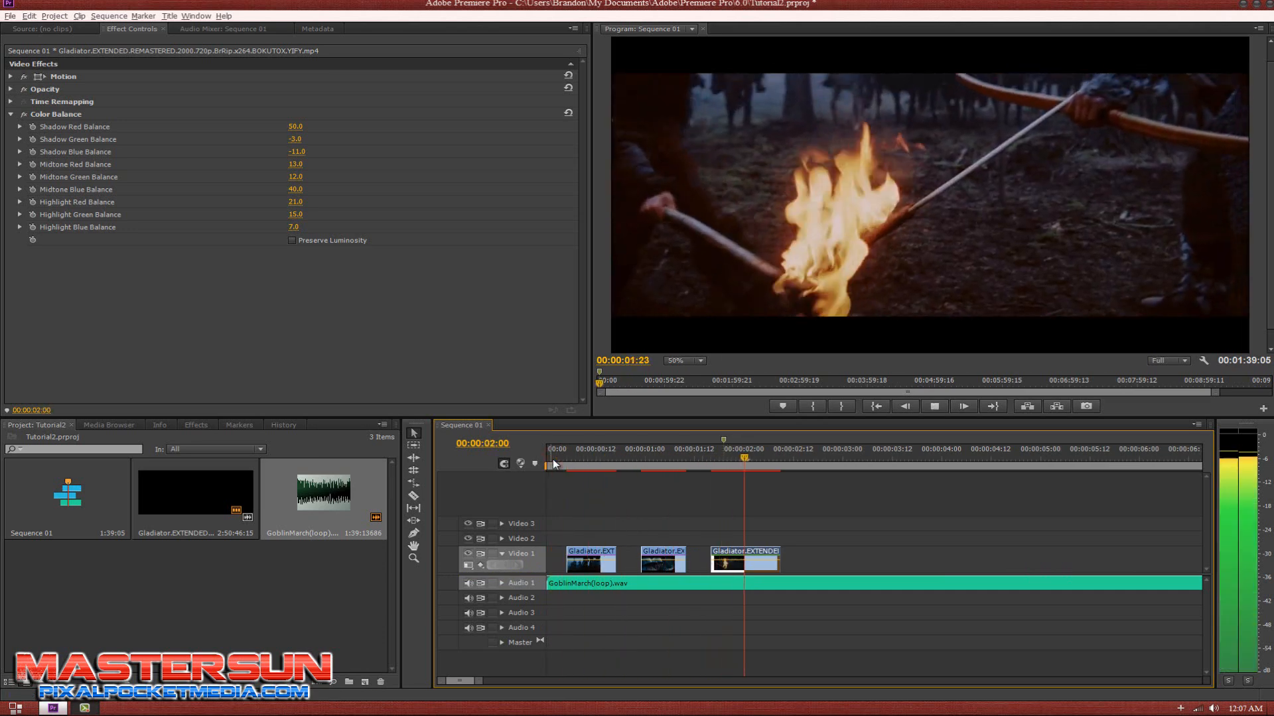
left_click(552, 459)
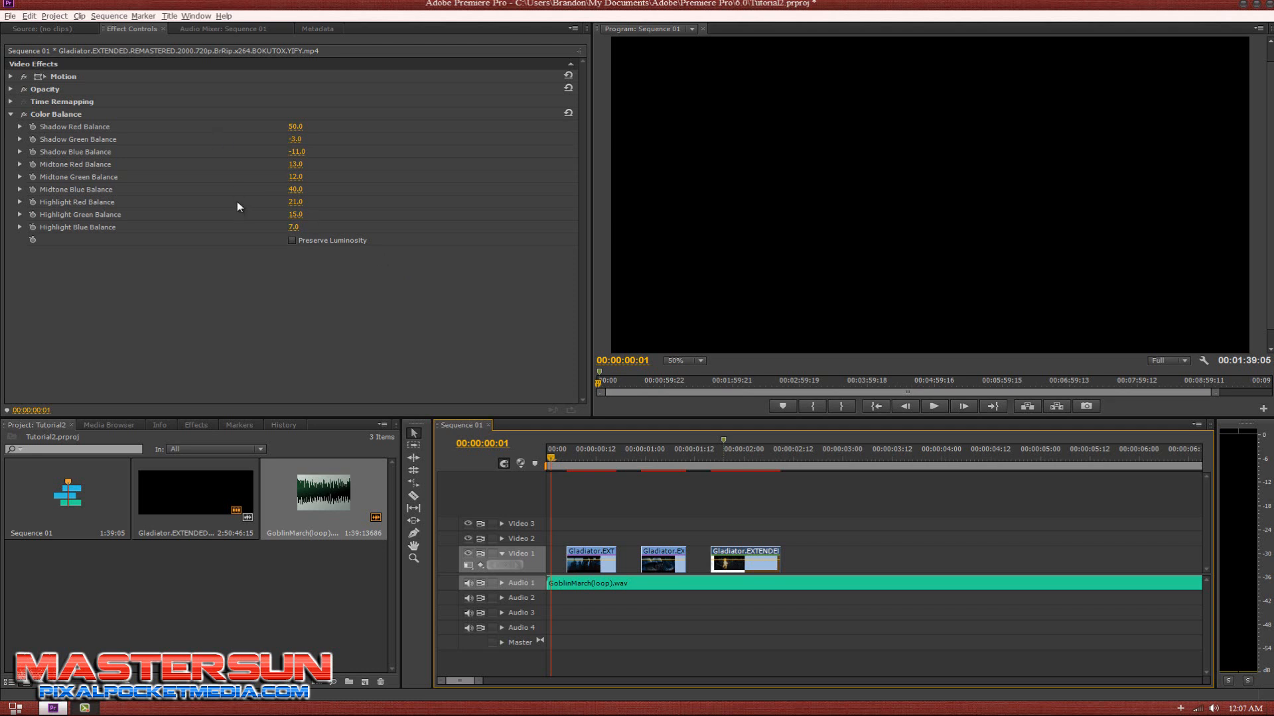
Step: Render the effects in the work area and stop the playback that follows
left_click(125, 17)
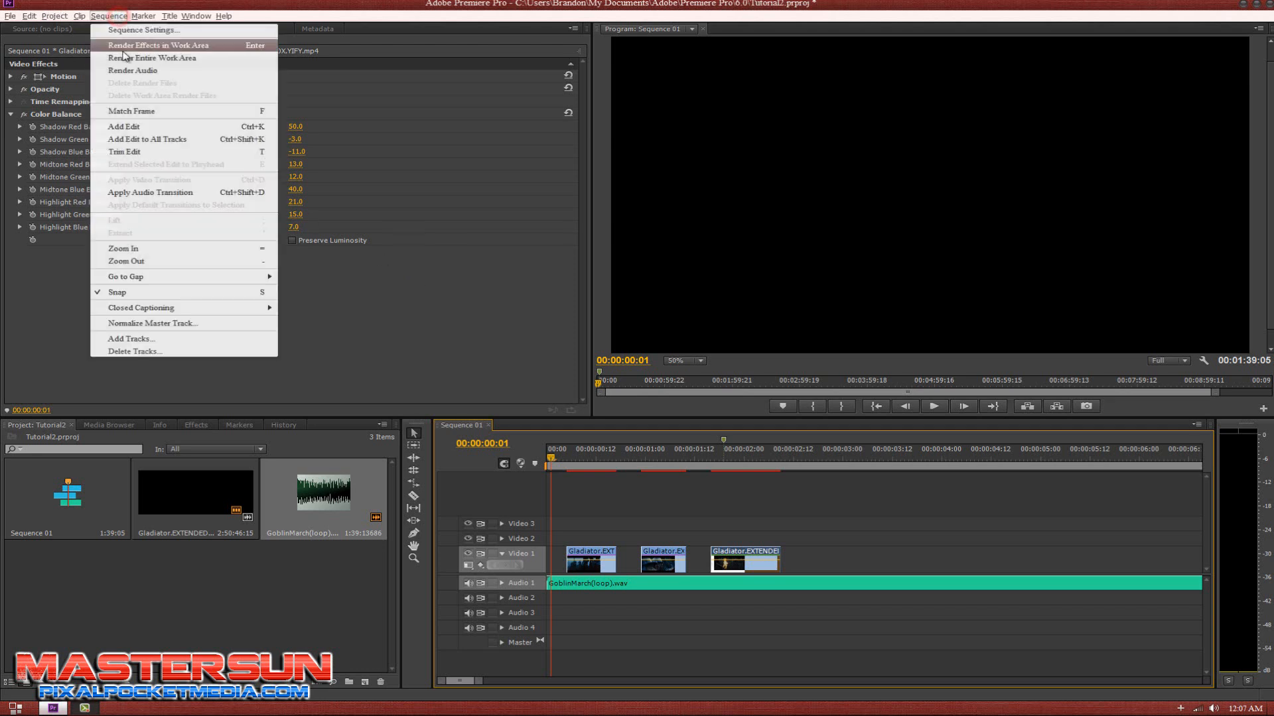
left_click(160, 49)
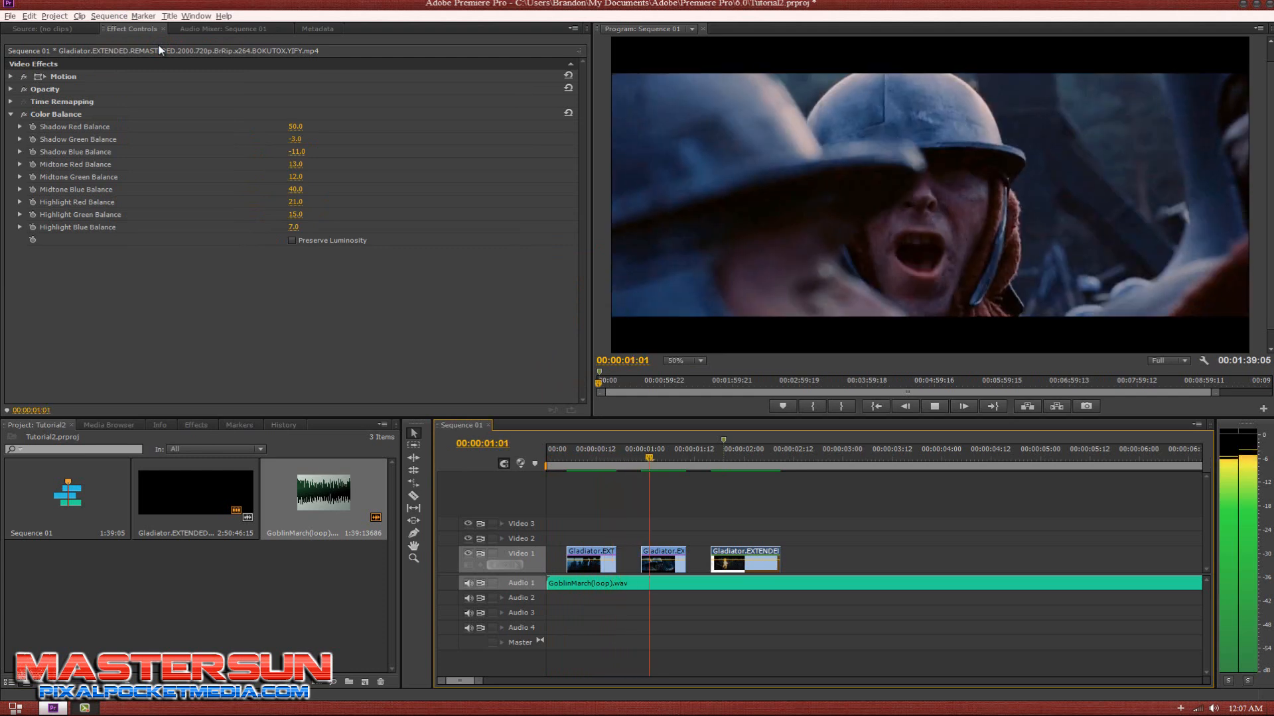
key("space")
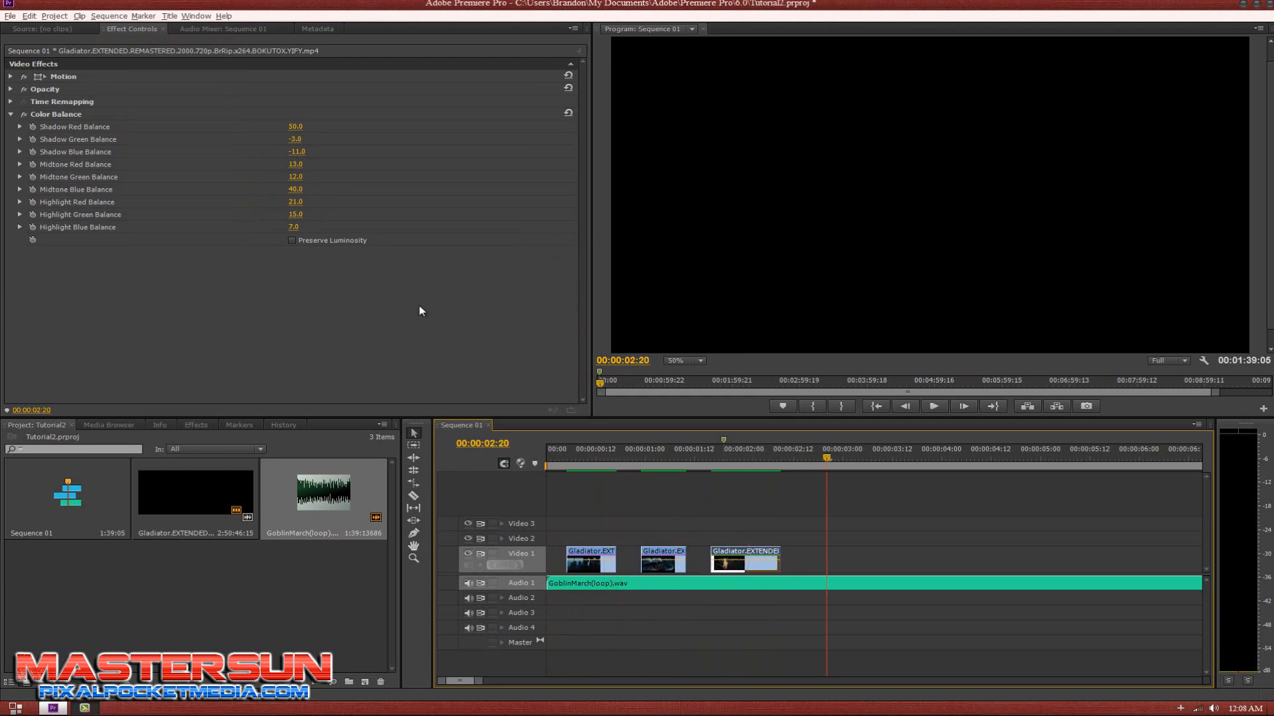
Step: Replay the rendered sequence from the start to check the three clips against the music, and return to the beginning
left_click(547, 459)
key("space")
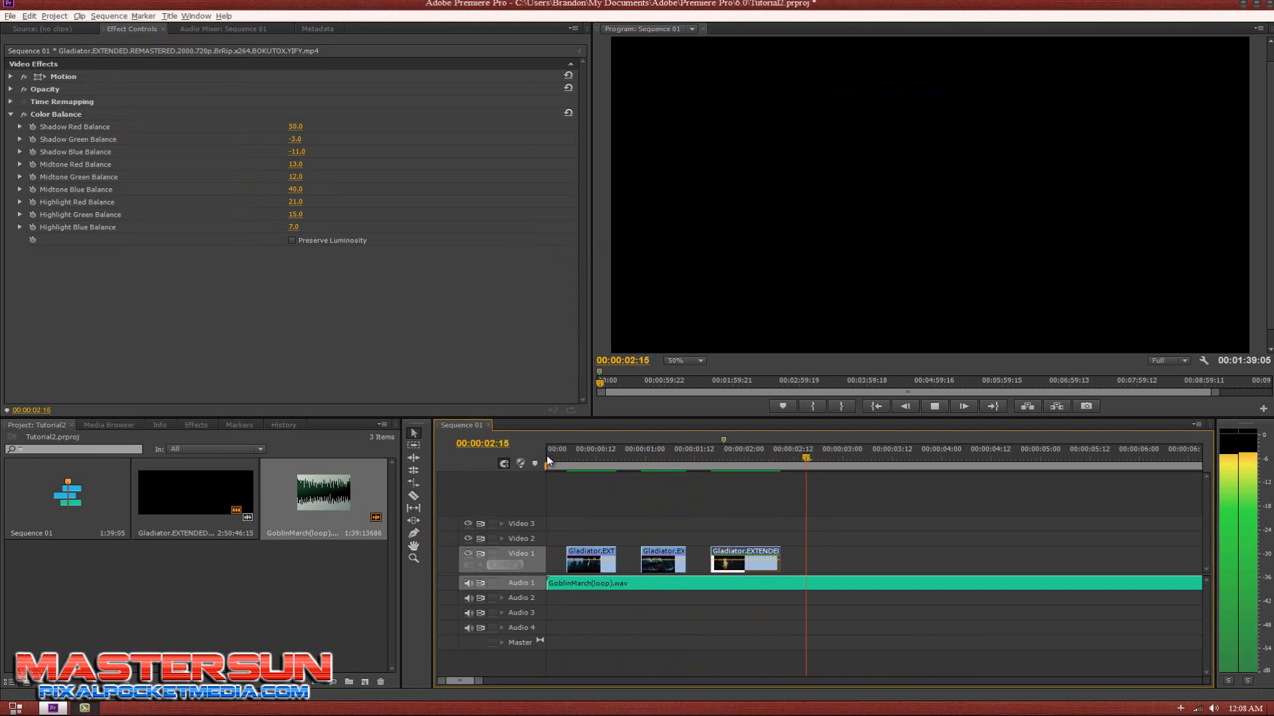
left_click(547, 460)
key("space")
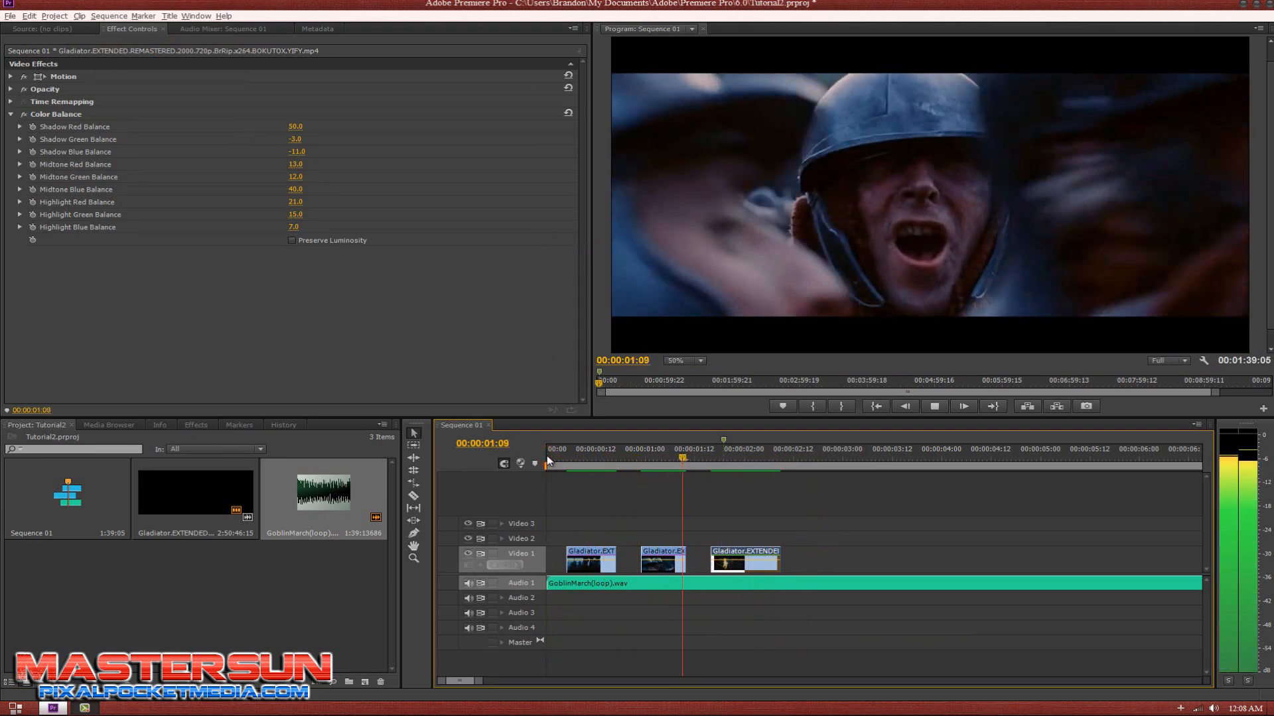
key("space")
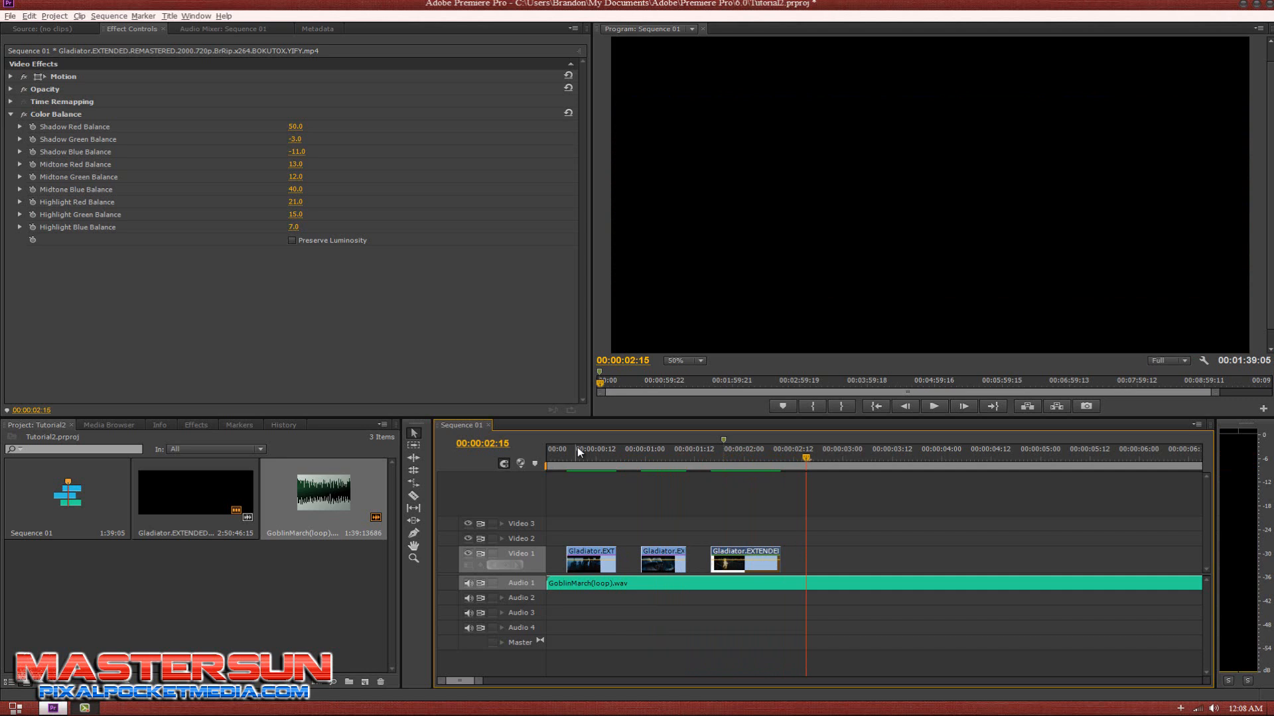
left_click(548, 460)
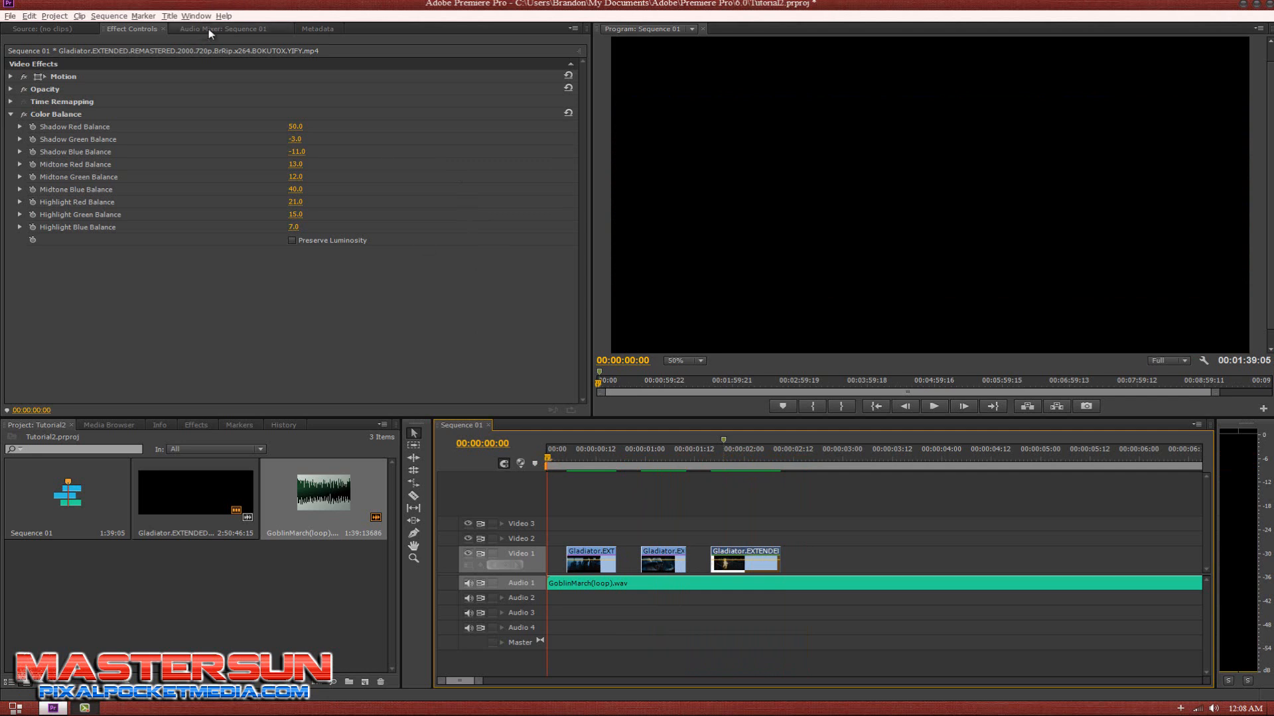
Step: Show the Source monitor and view a frame from each of the three clips in the sequence
left_click(57, 29)
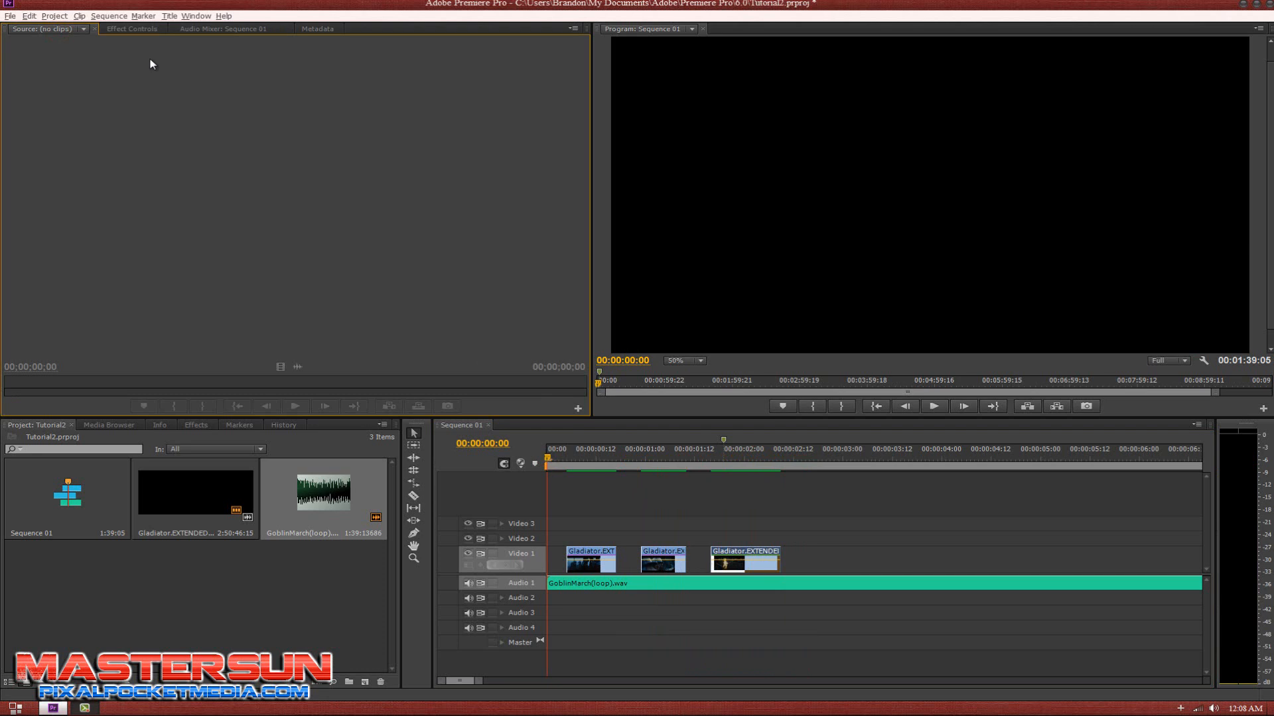
left_click_drag(606, 453, 595, 457)
left_click(667, 458)
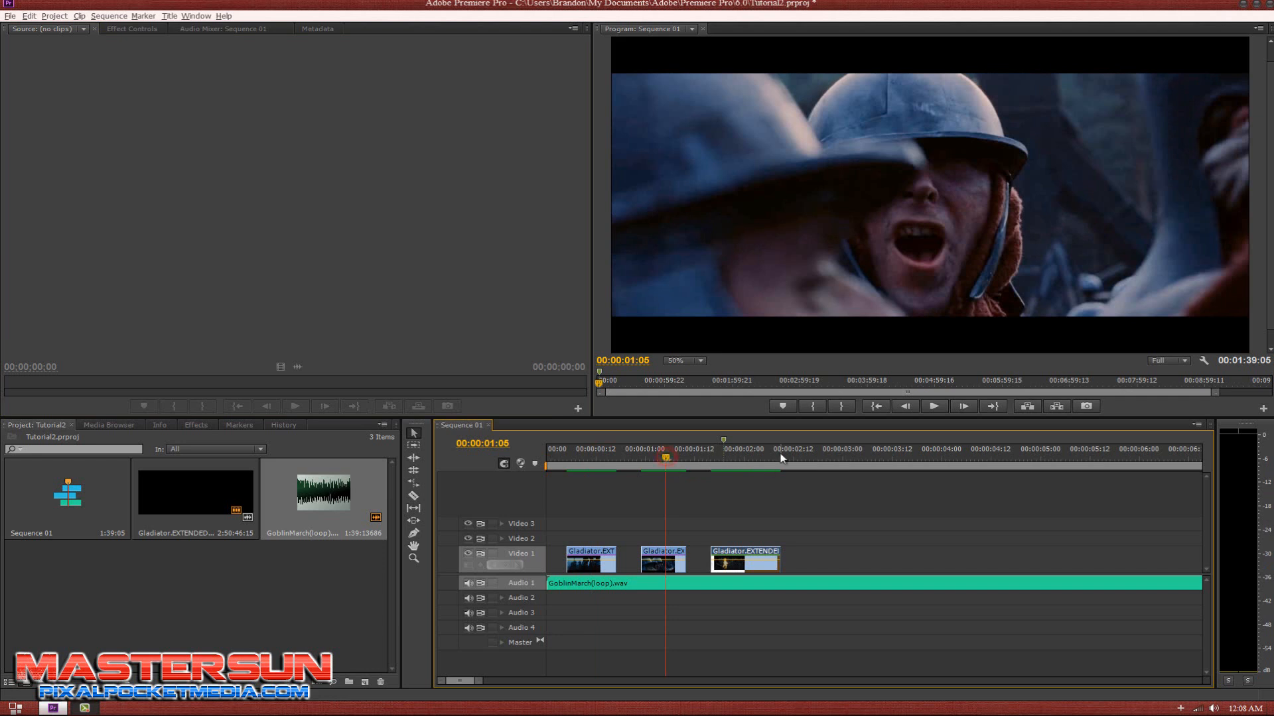
left_click(749, 458)
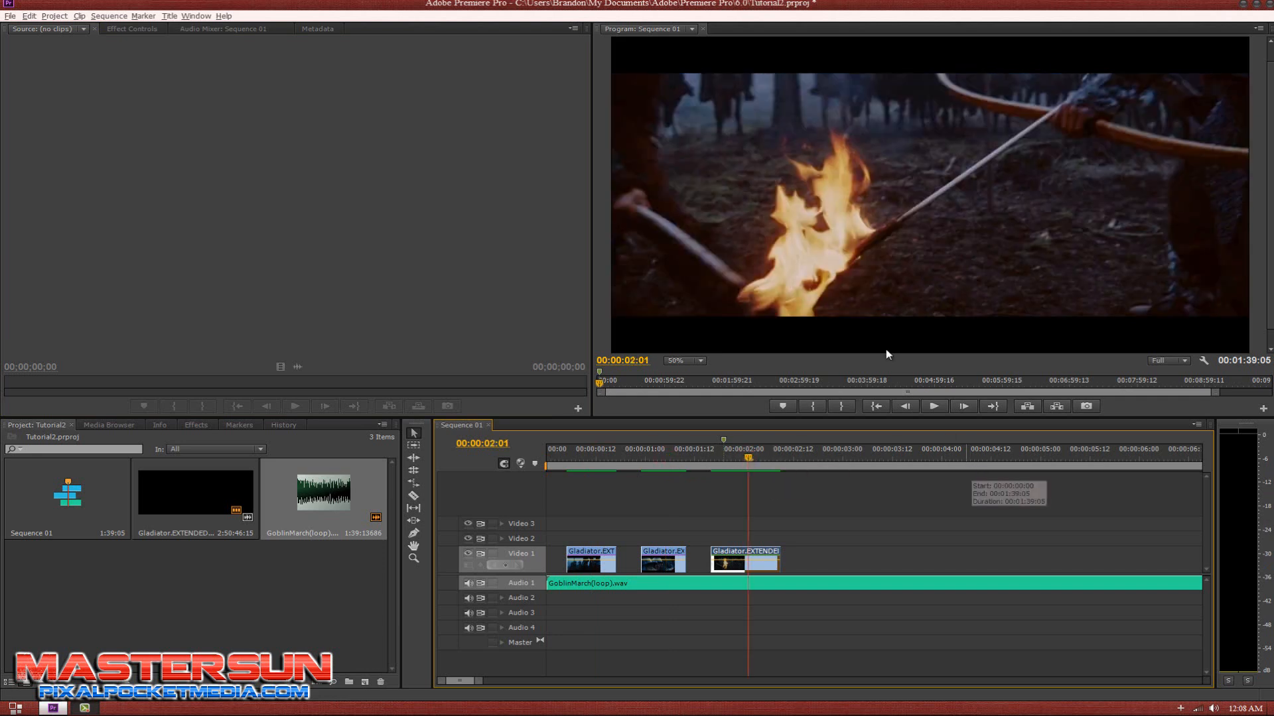
left_click(10, 16)
left_click(338, 83)
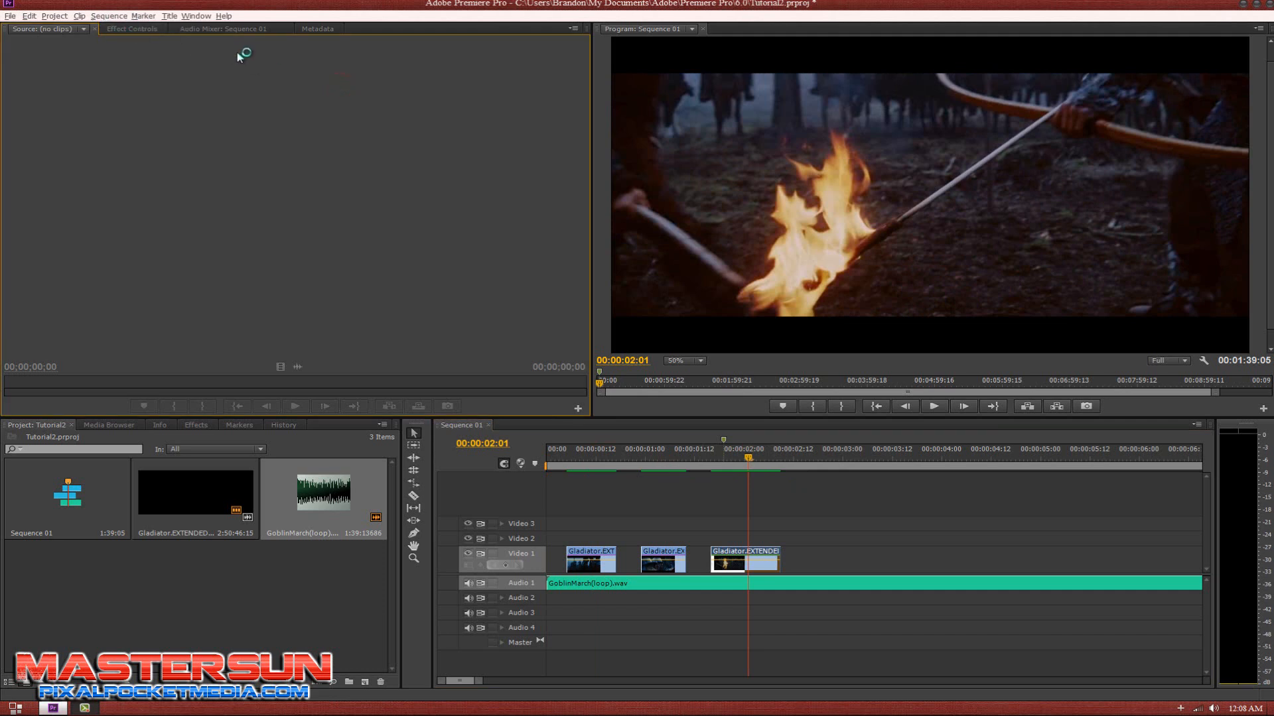
left_click(101, 16)
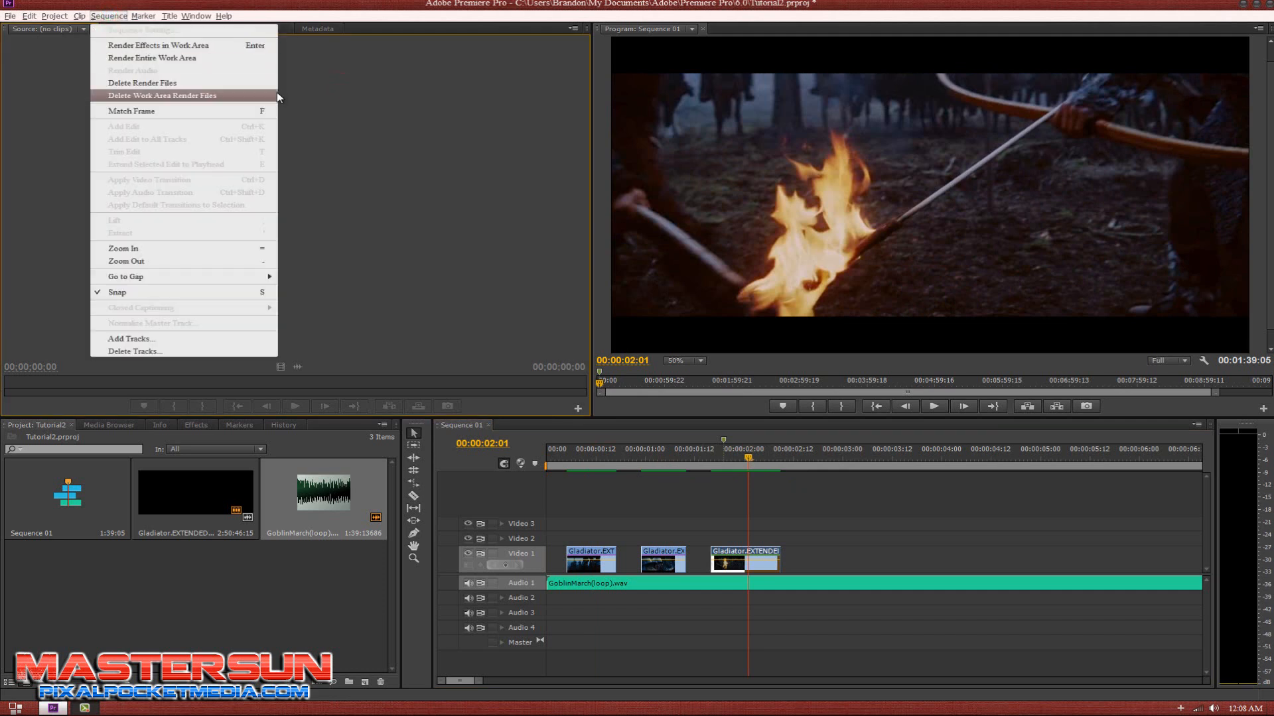
key("Escape")
left_click(168, 16)
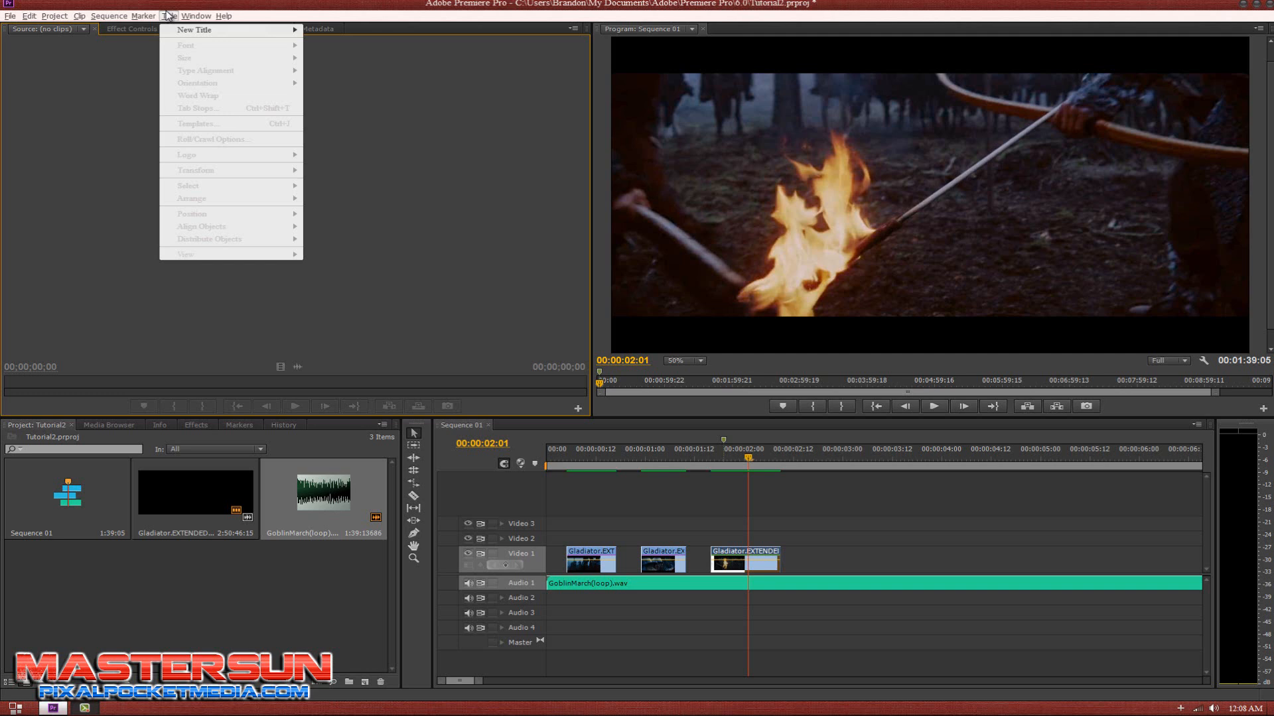
left_click(379, 109)
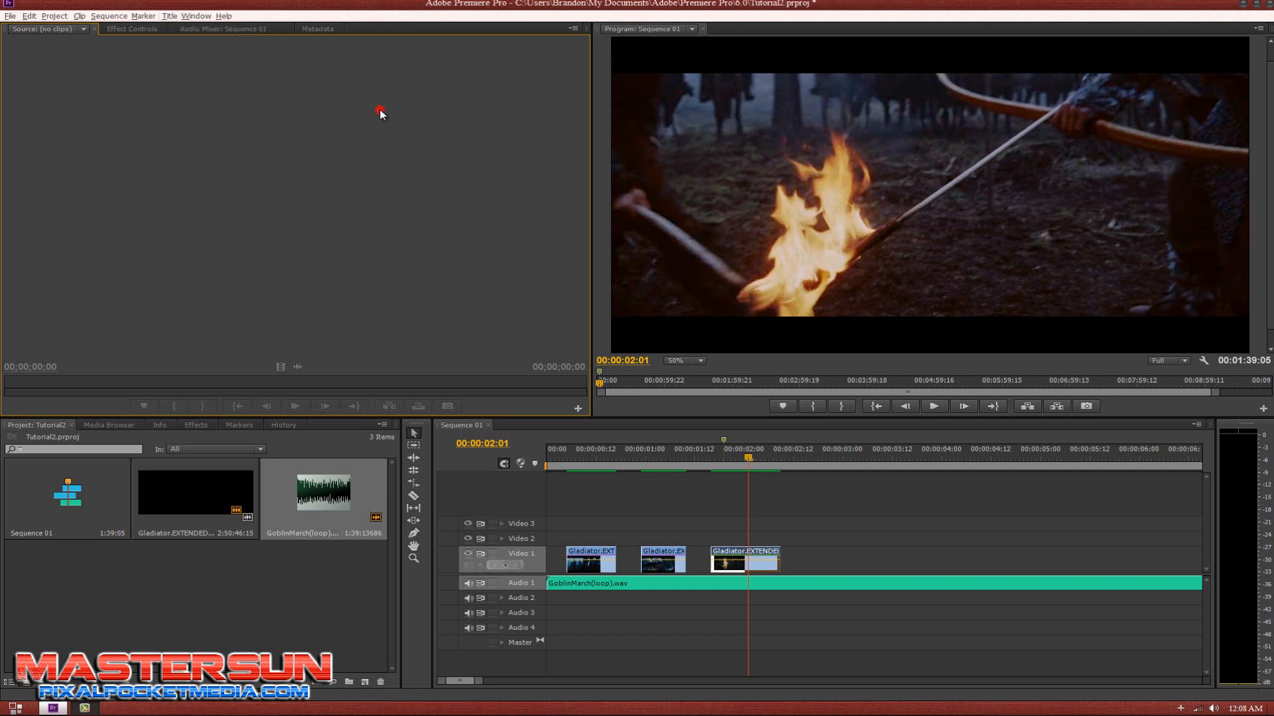
Step: Start importing a file and browse to the Picture Files folder on the MY PASSPORT (G:) drive
left_click(10, 16)
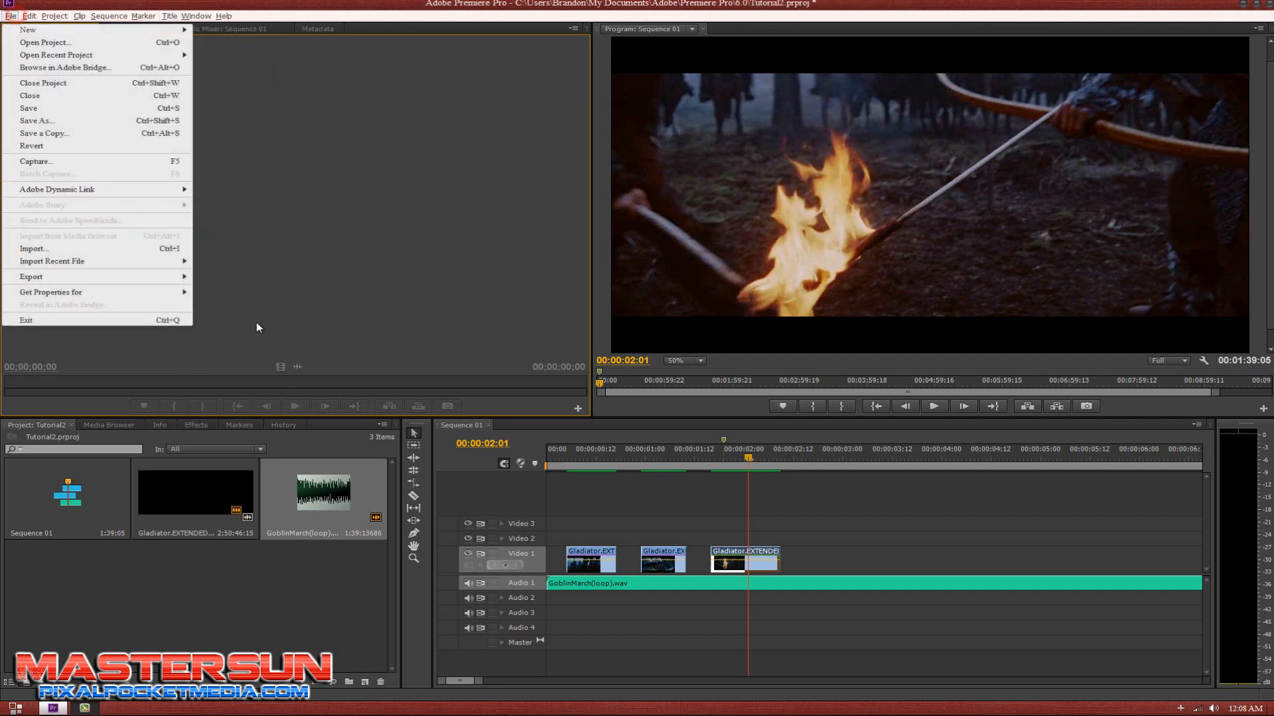
left_click(77, 249)
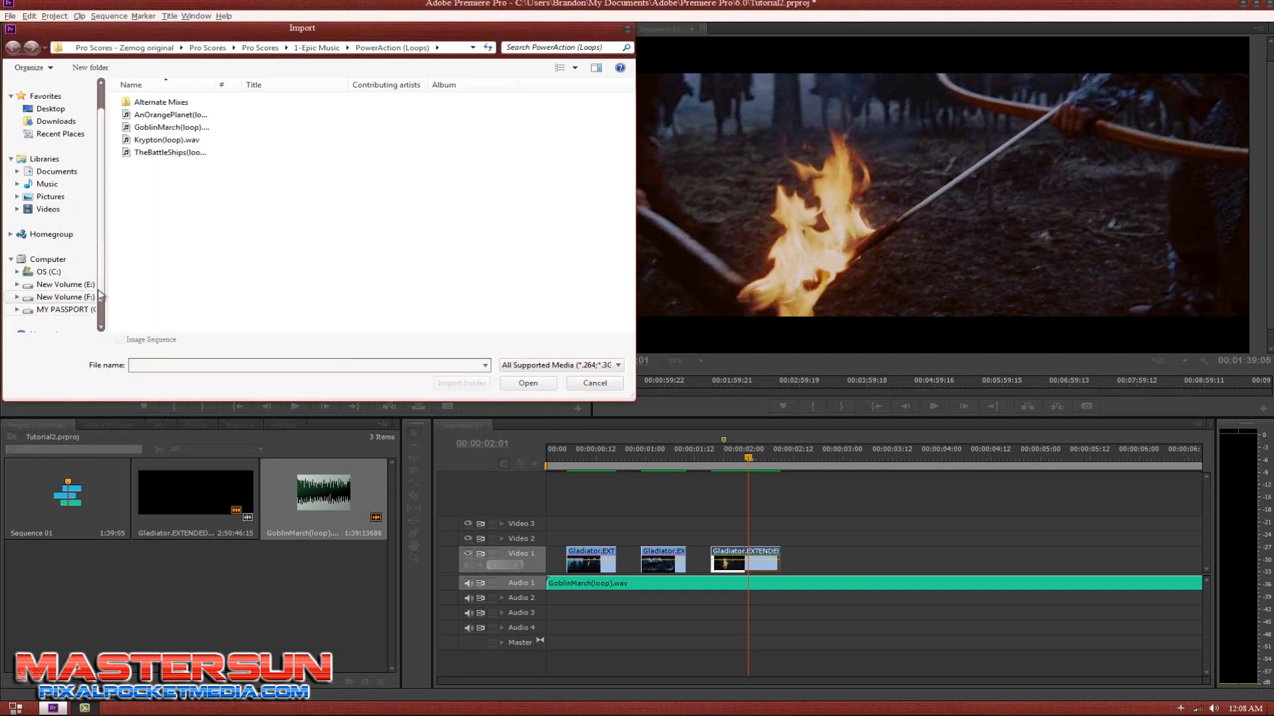
scroll(100, 295, "down", 1)
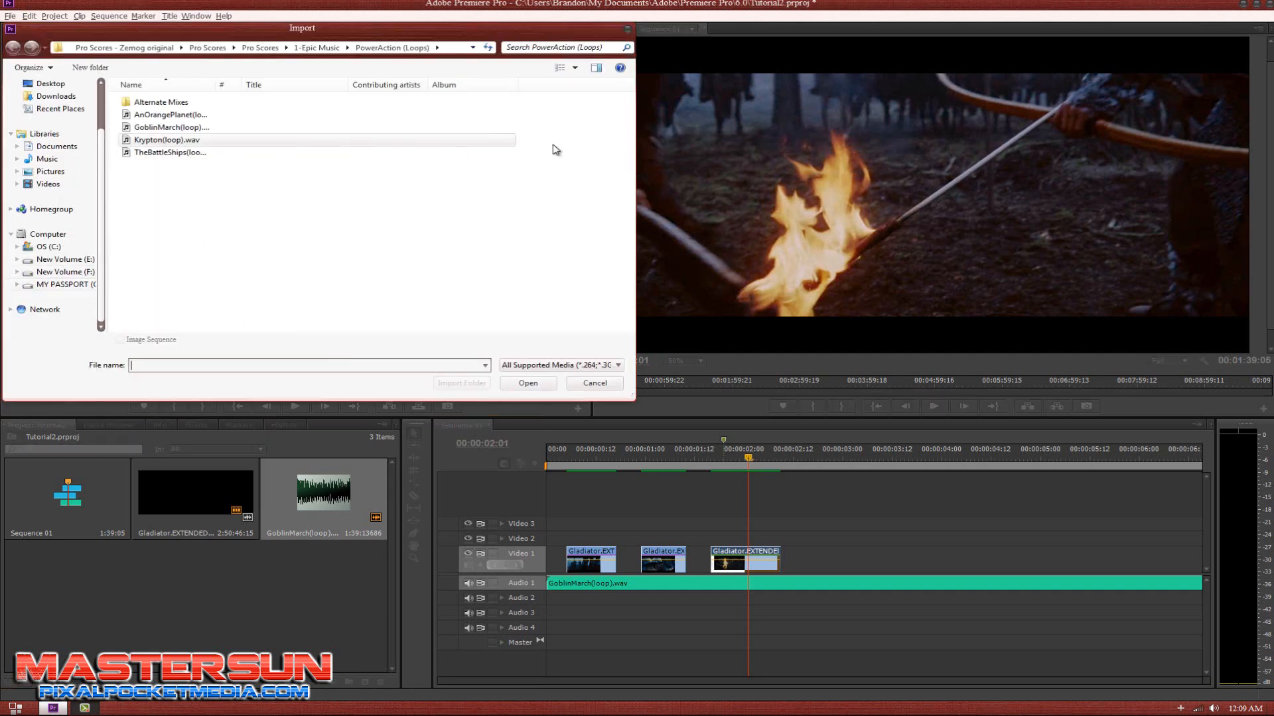
left_click(52, 172)
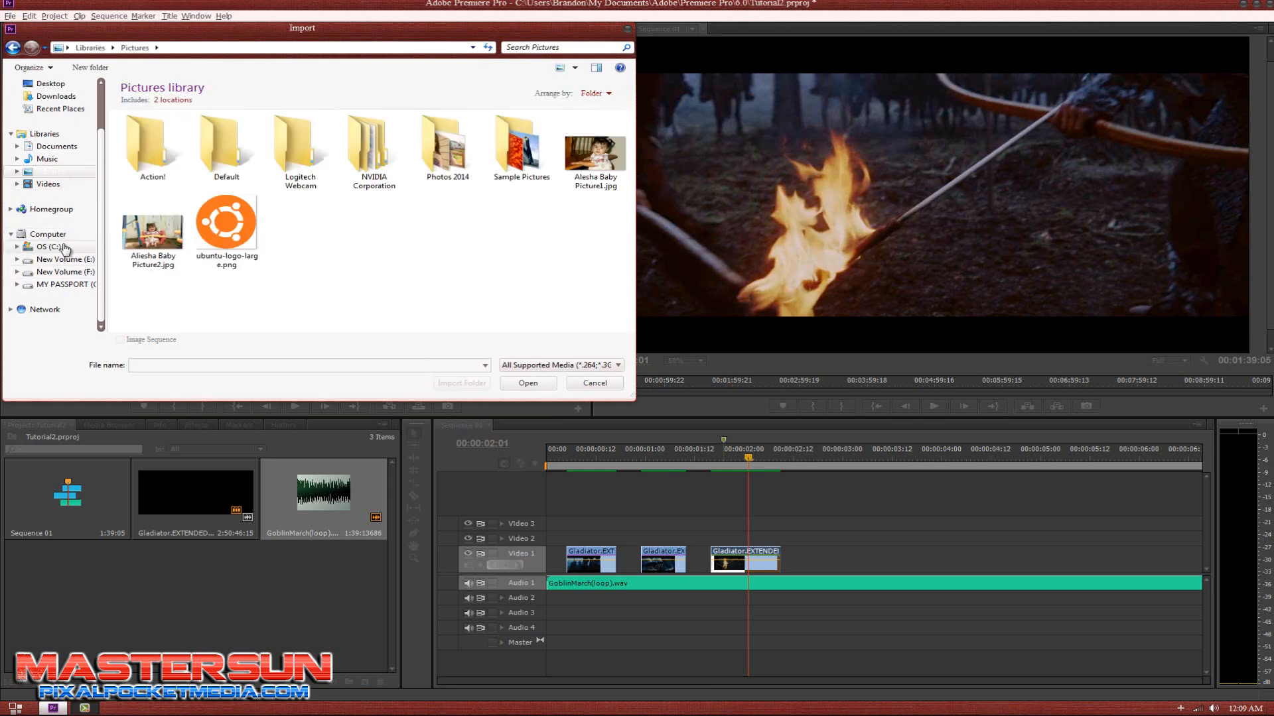
left_click(71, 285)
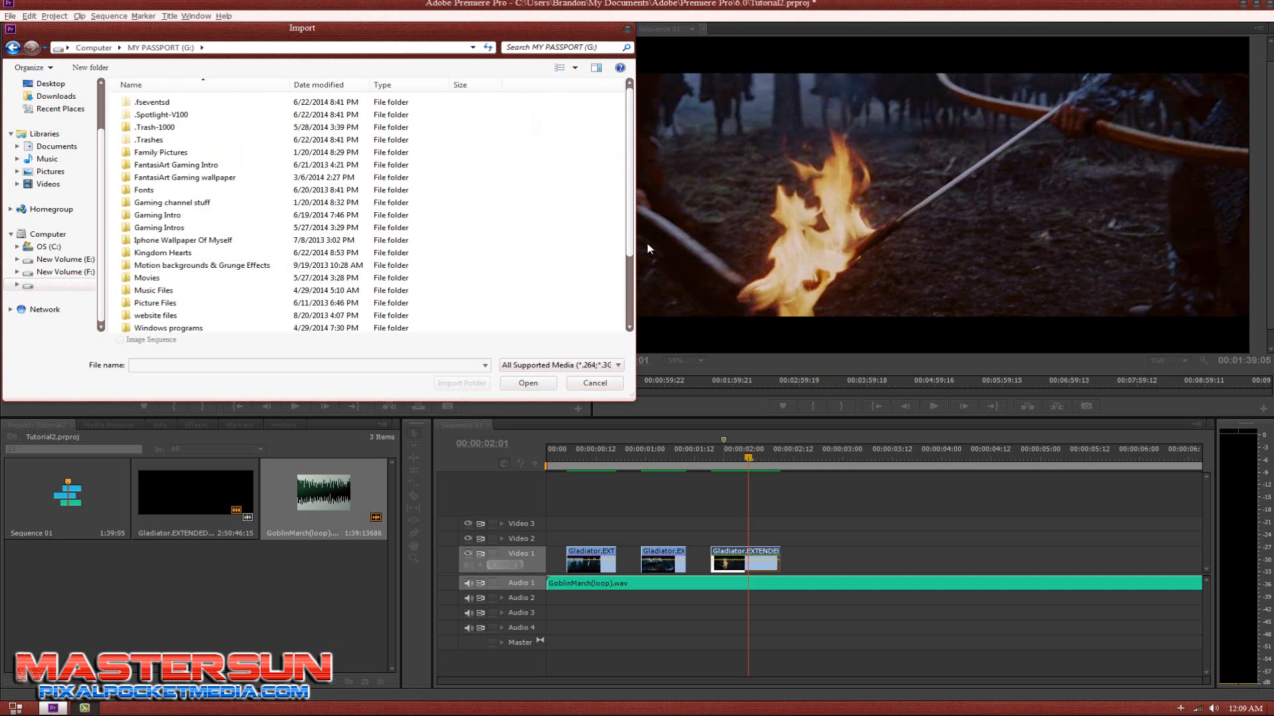
scroll(473, 275, "down", 3)
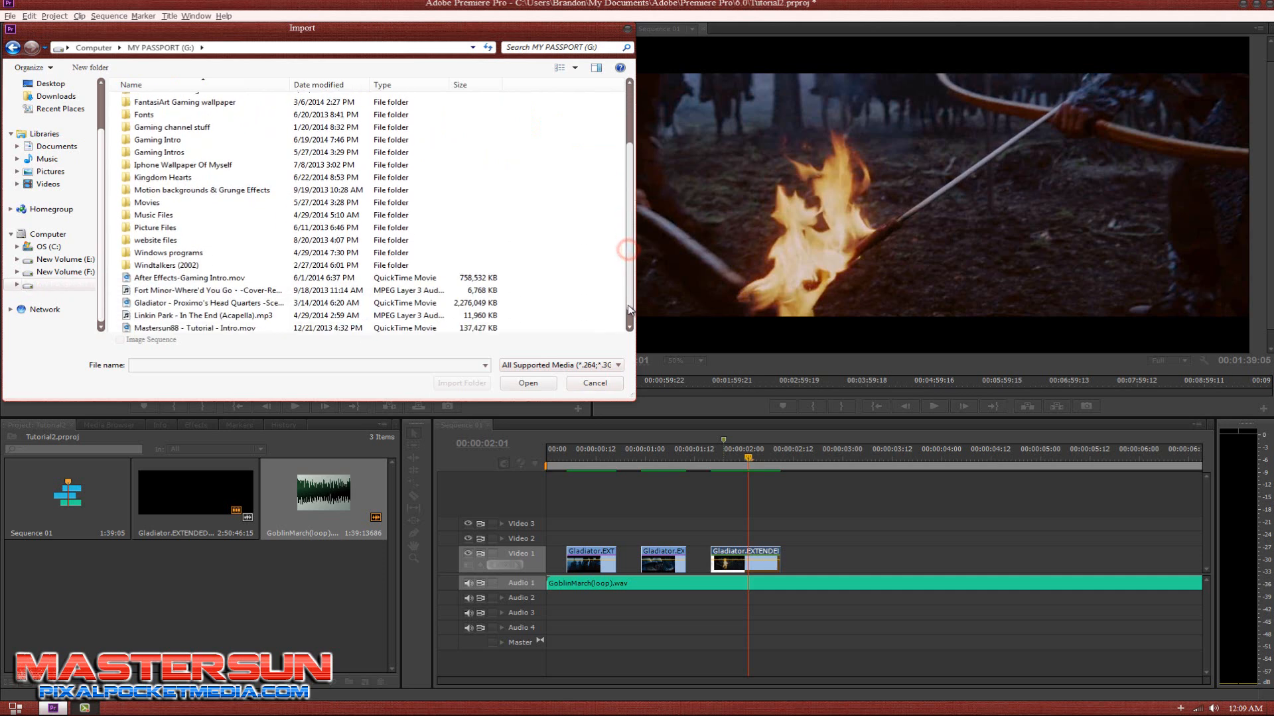
double_click(169, 212)
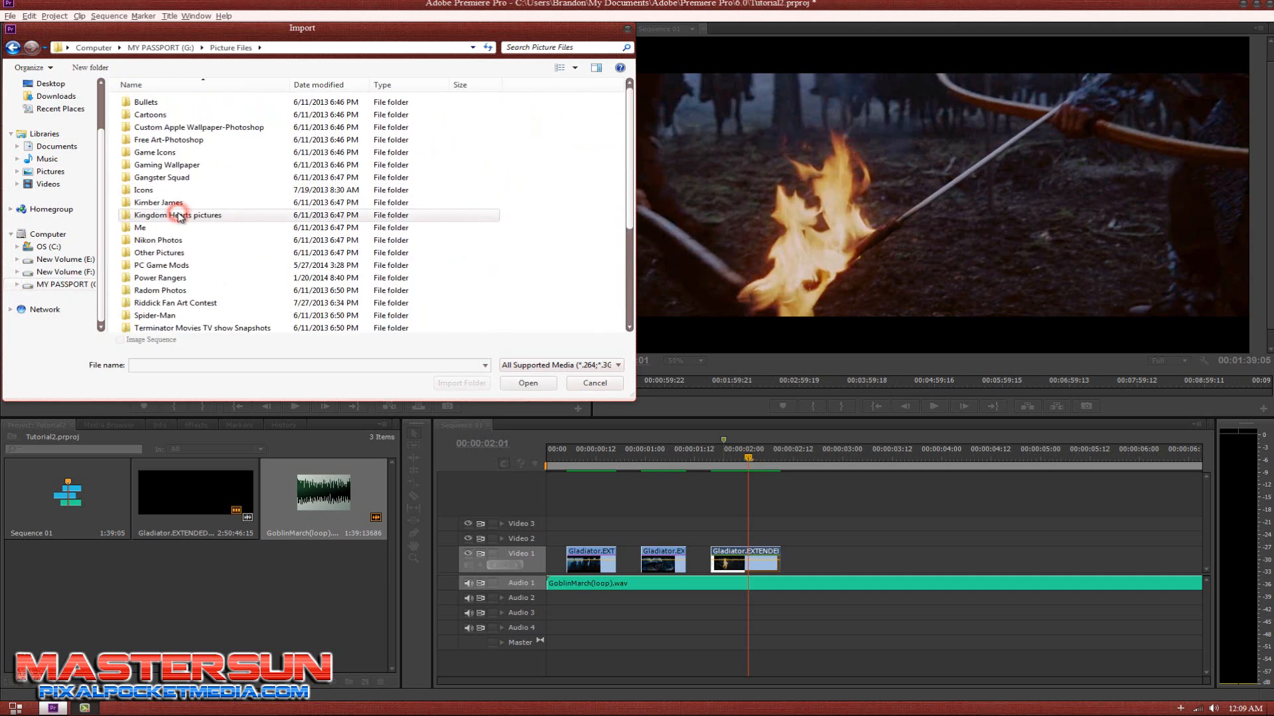
Step: Import Gaming-WaterMark.png from the Gaming Wallpaper folder into the project
scroll(632, 216, "down", 4)
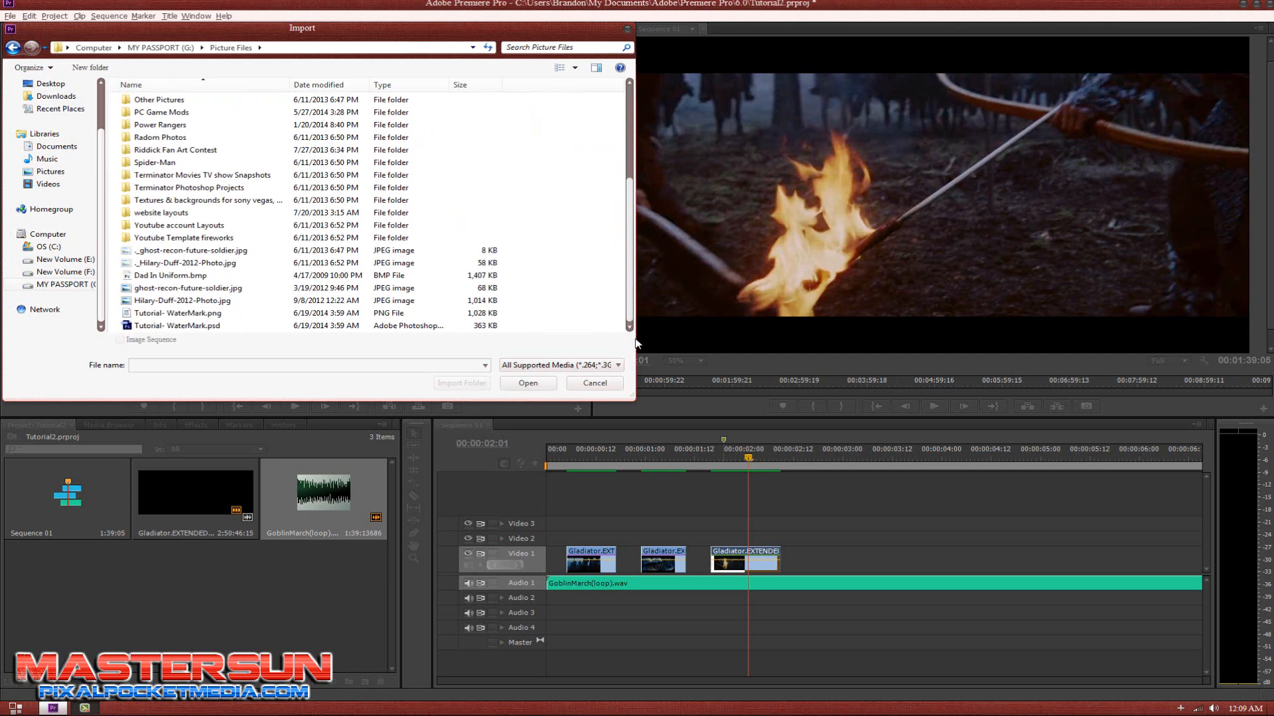
scroll(619, 203, "up", 4)
scroll(620, 204, "up", 1)
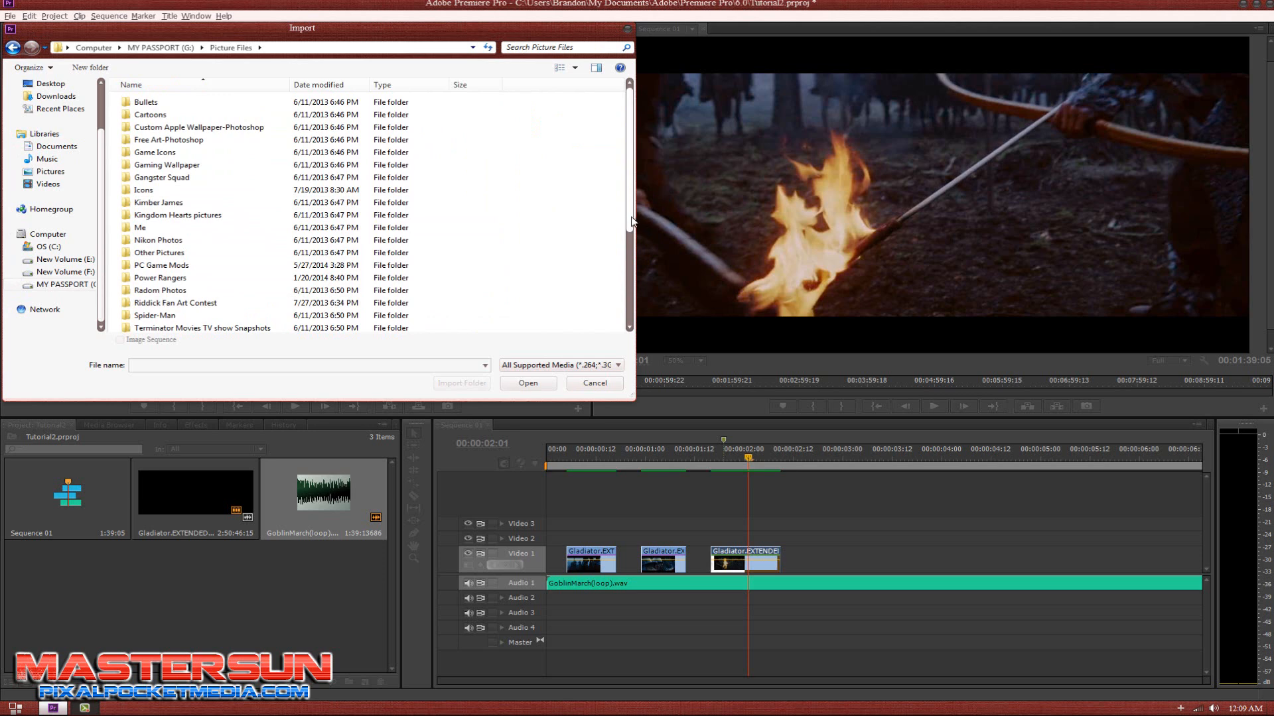
left_click_drag(632, 221, 630, 259)
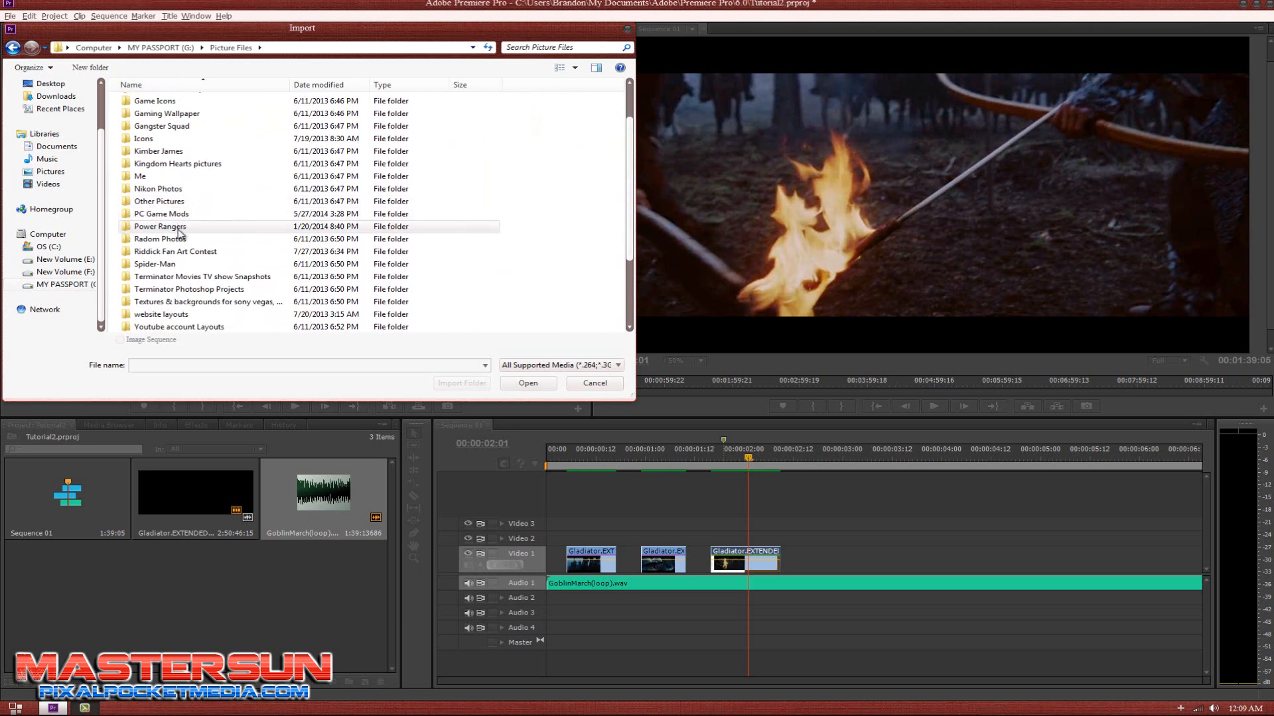
double_click(166, 117)
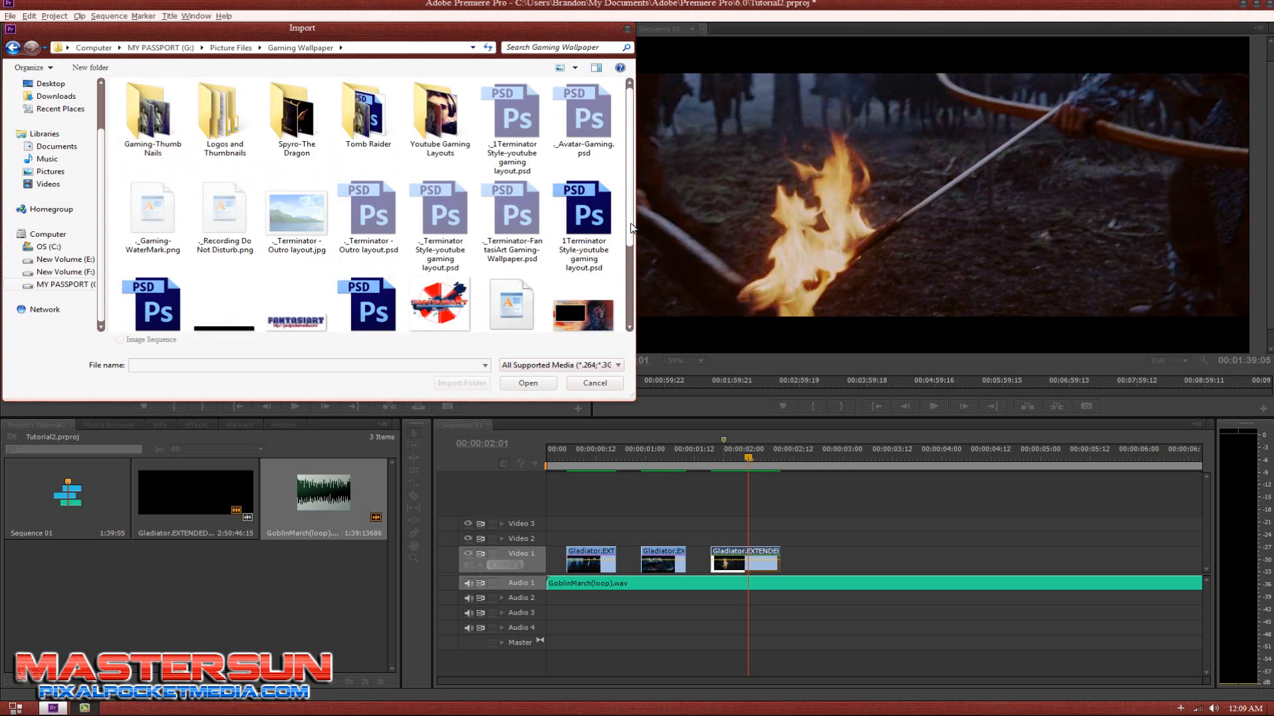
left_click_drag(628, 225, 634, 273)
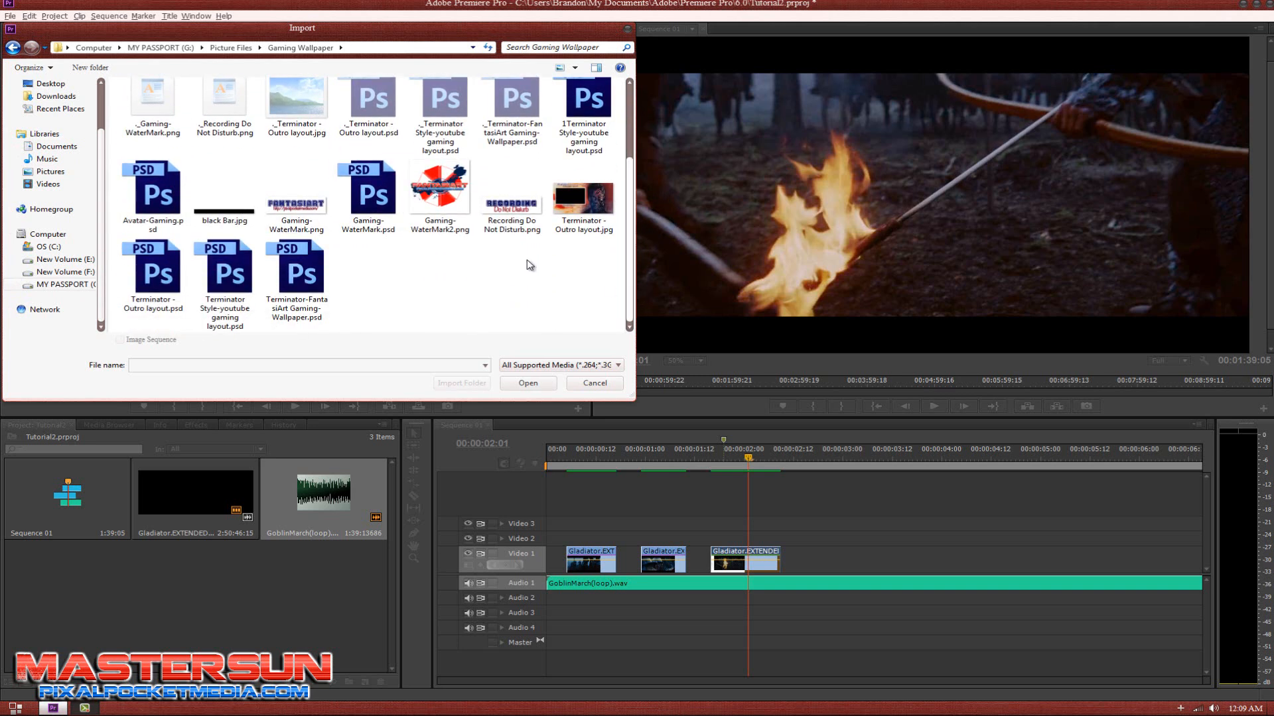
left_click(294, 199)
left_click(535, 390)
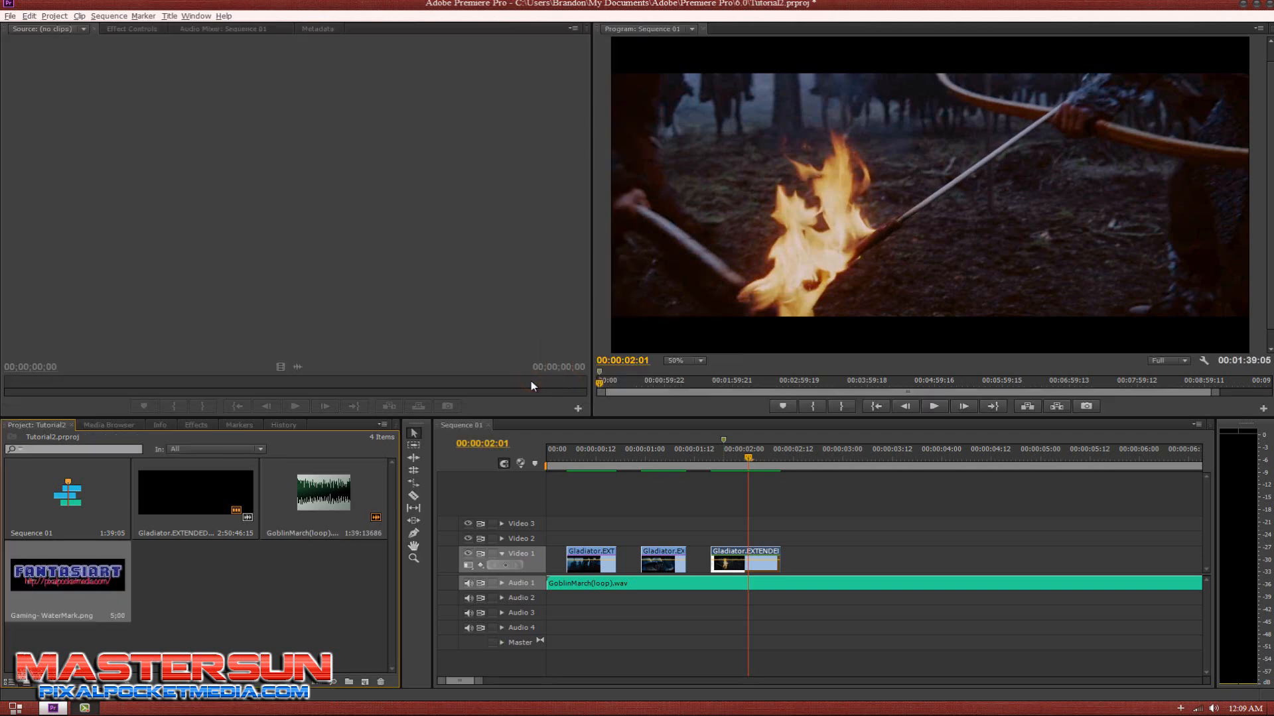
left_click(18, 15)
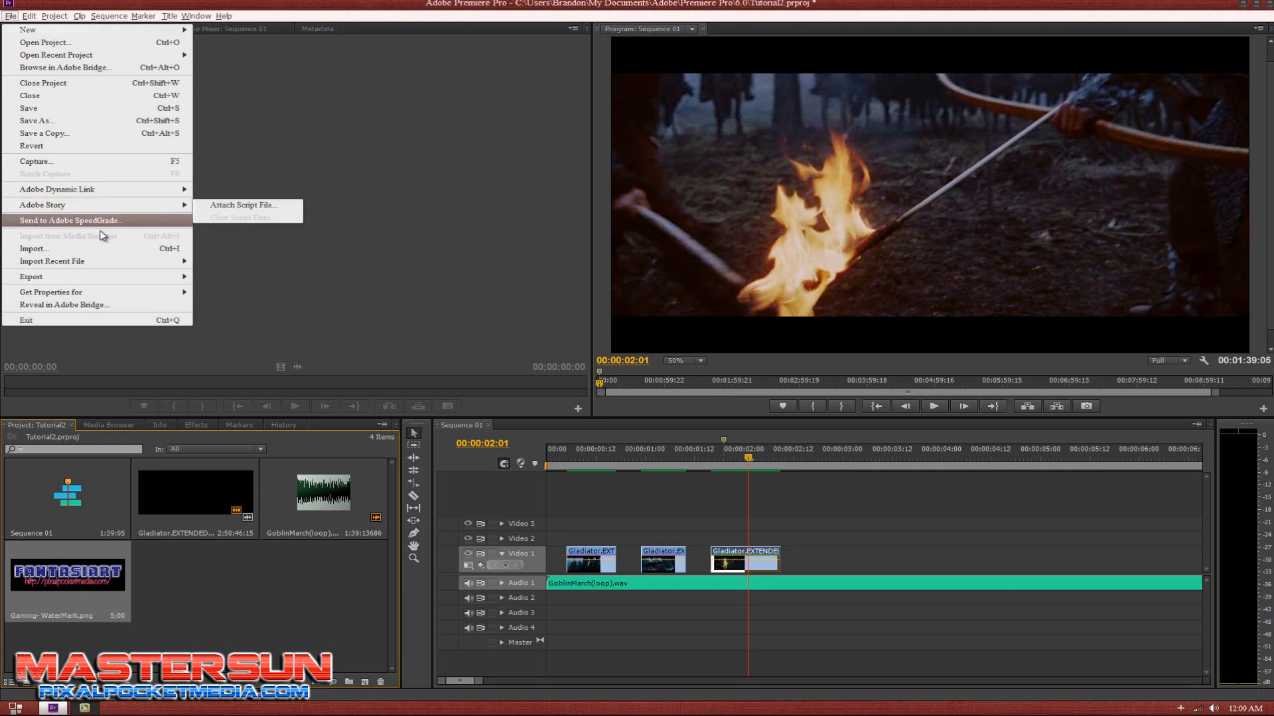
left_click(264, 196)
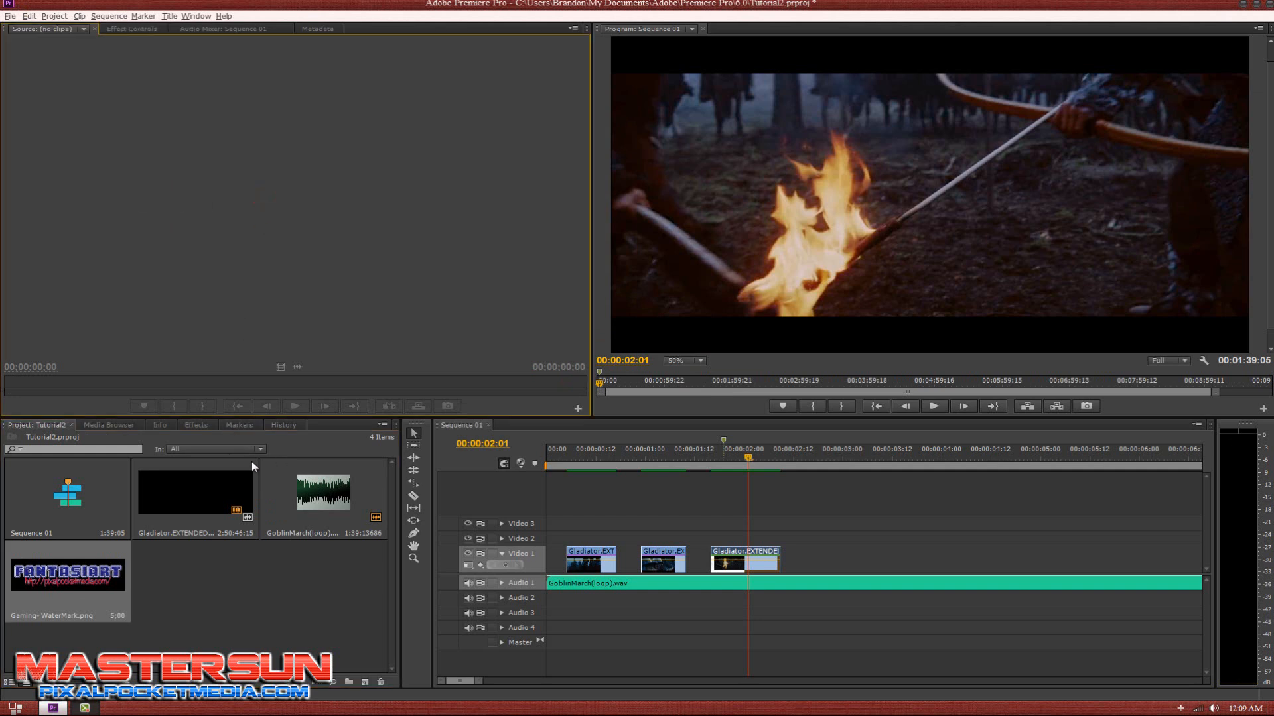
Step: Show the first clip at 00:00:00:10 and place Gaming-WaterMark.png on Video 2 at the start of the sequence
left_click(559, 459)
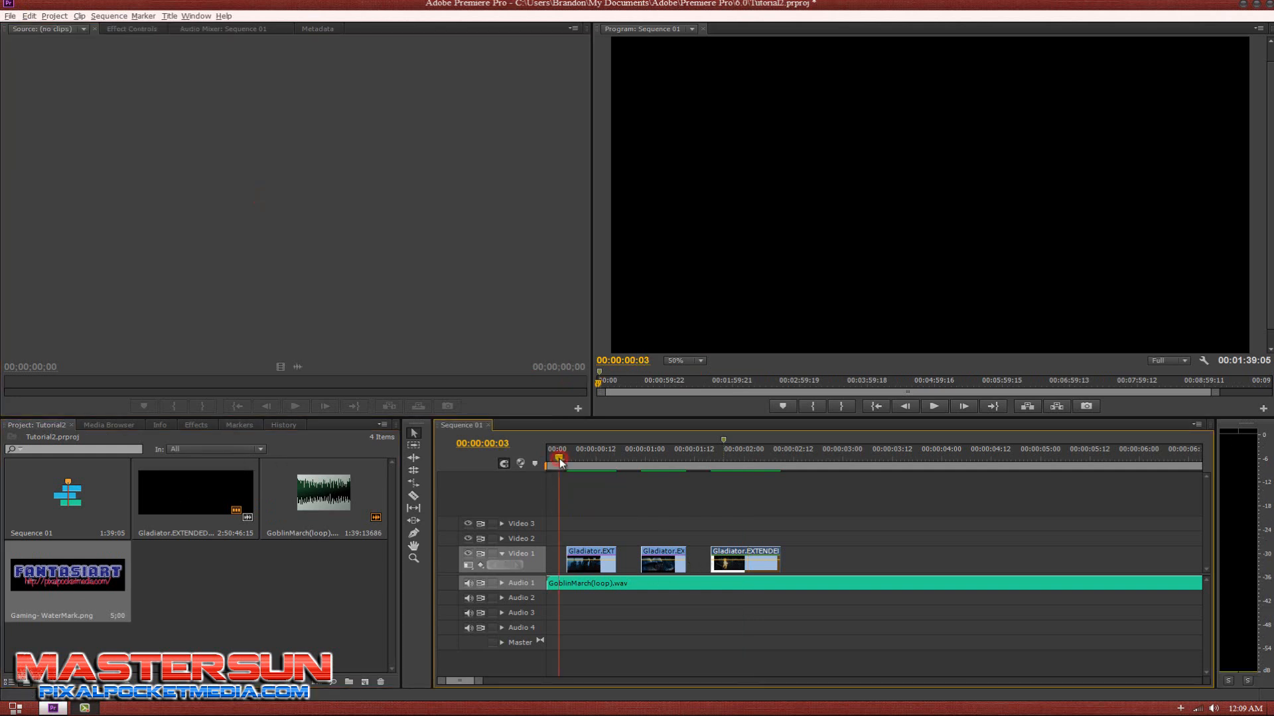
left_click(587, 457)
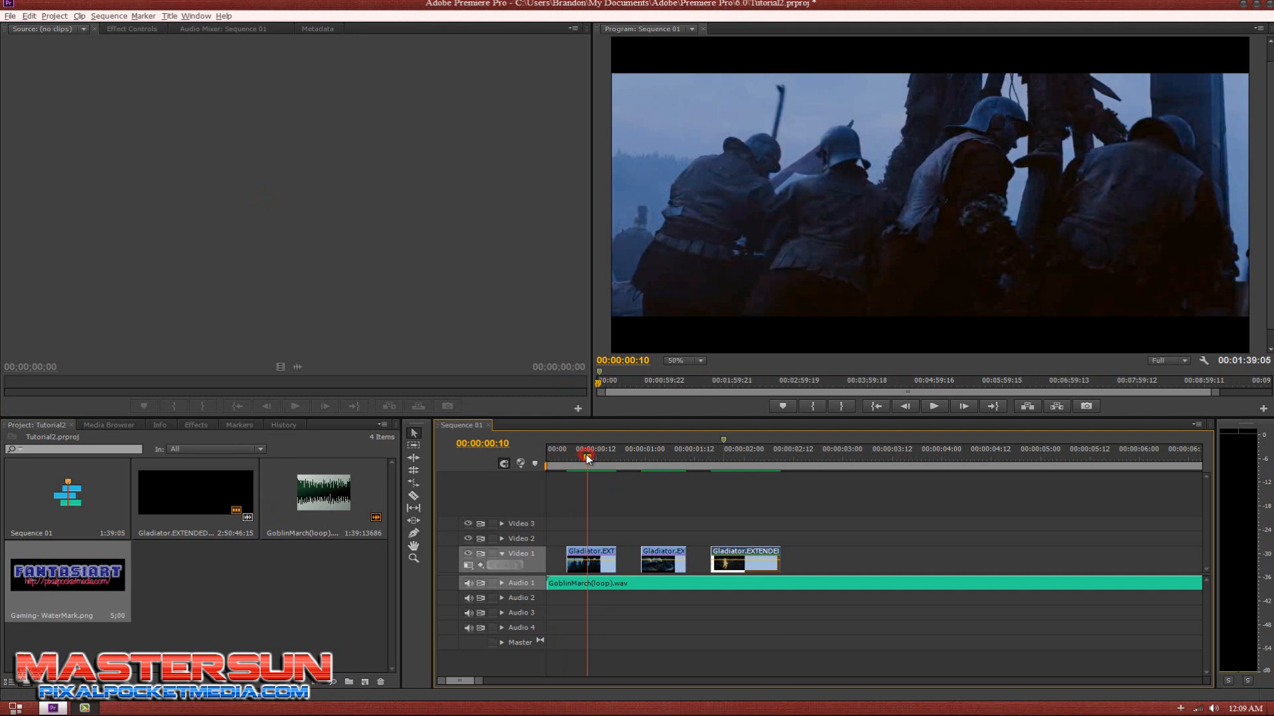
left_click(58, 578)
left_click_drag(57, 578, 548, 548)
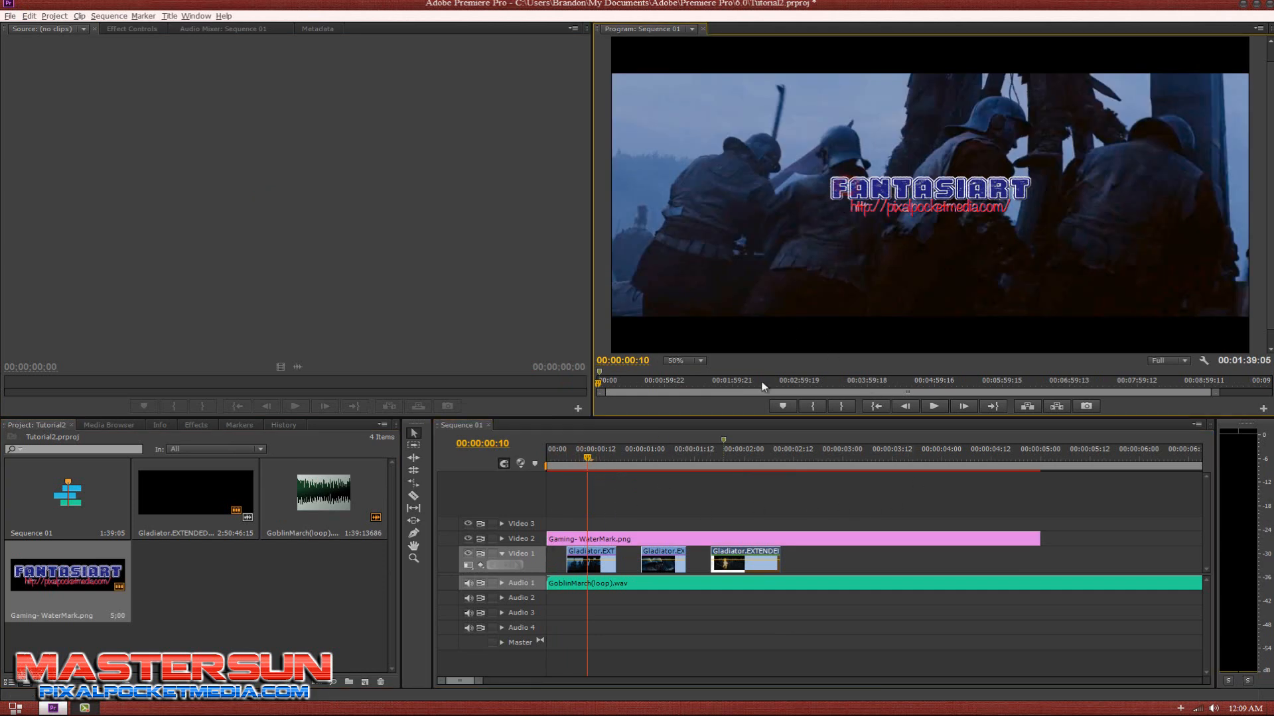
Step: Using the watermark clip's Motion effect, move the logo to the lower-left area of the video frame and scale it down slightly
left_click(625, 539)
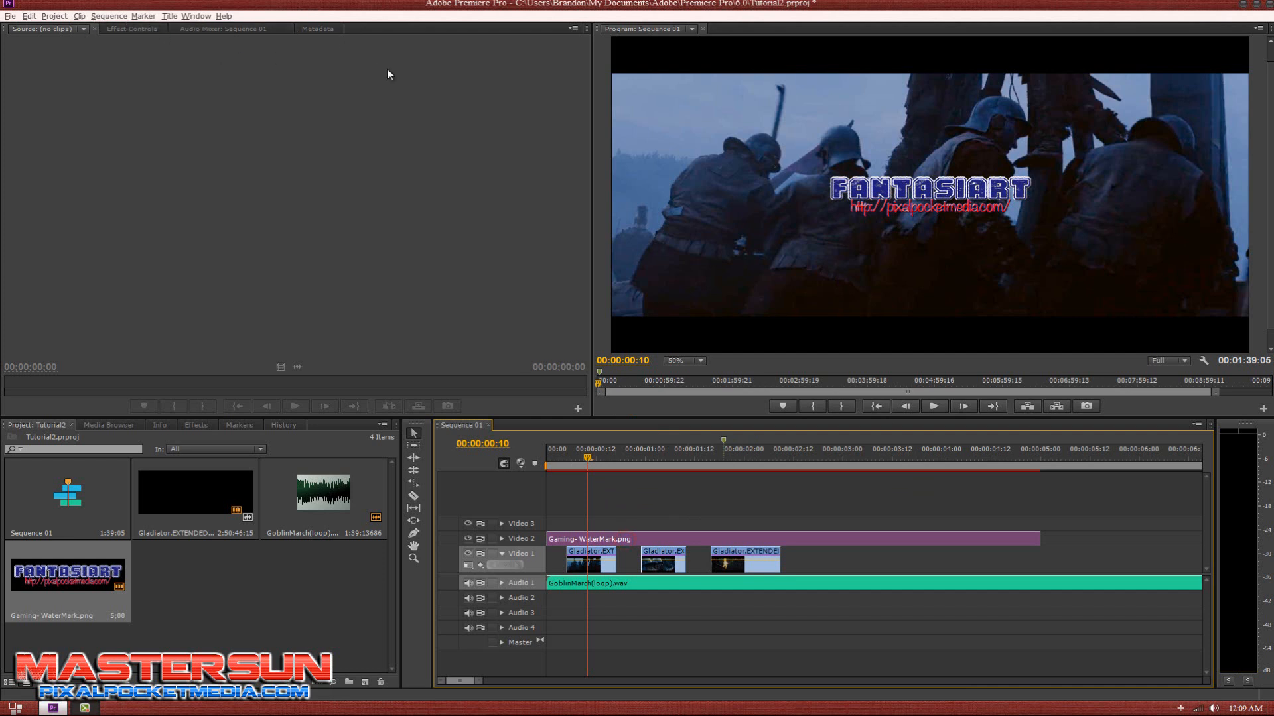
left_click(202, 29)
left_click(152, 30)
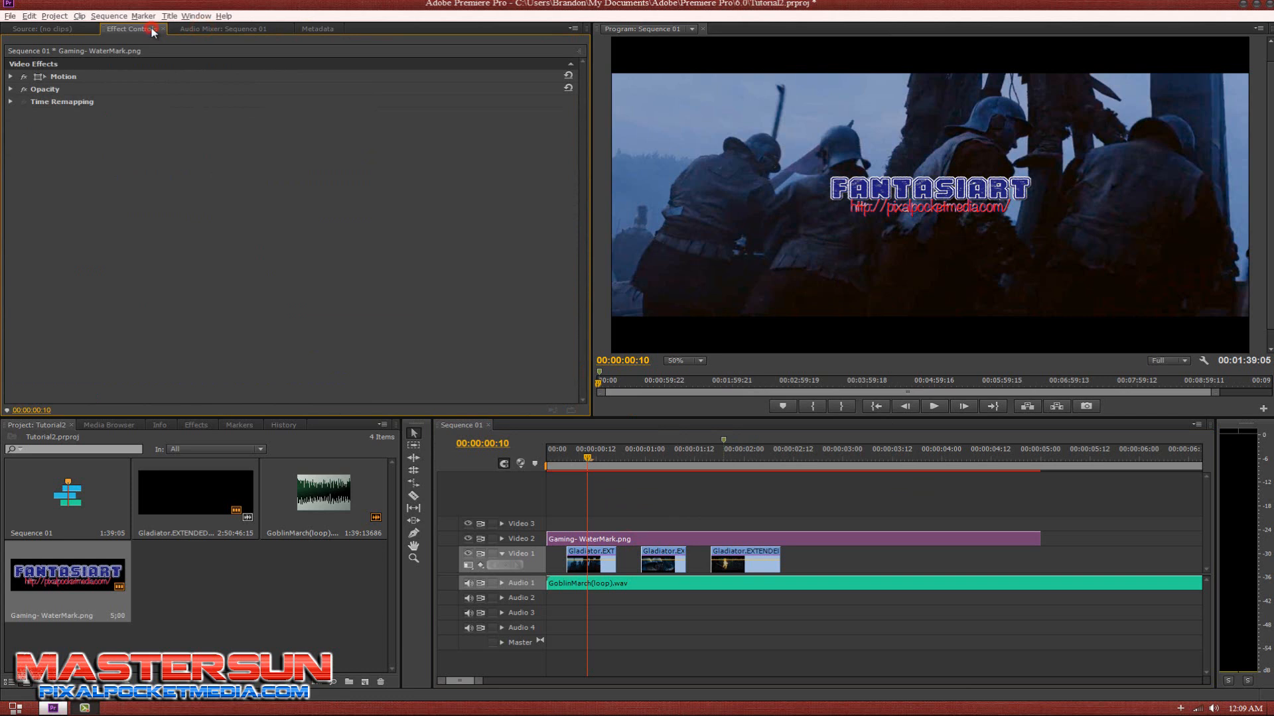
left_click(61, 77)
left_click_drag(859, 191, 658, 316)
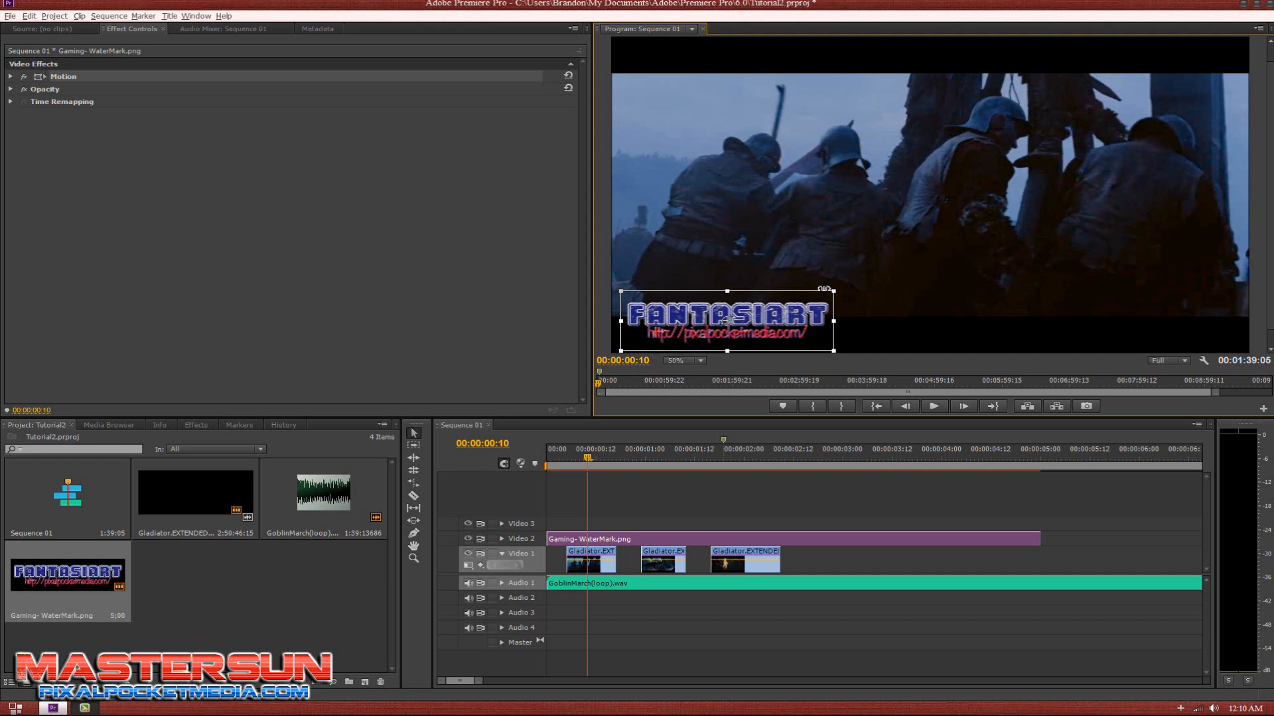
left_click_drag(788, 318, 800, 322)
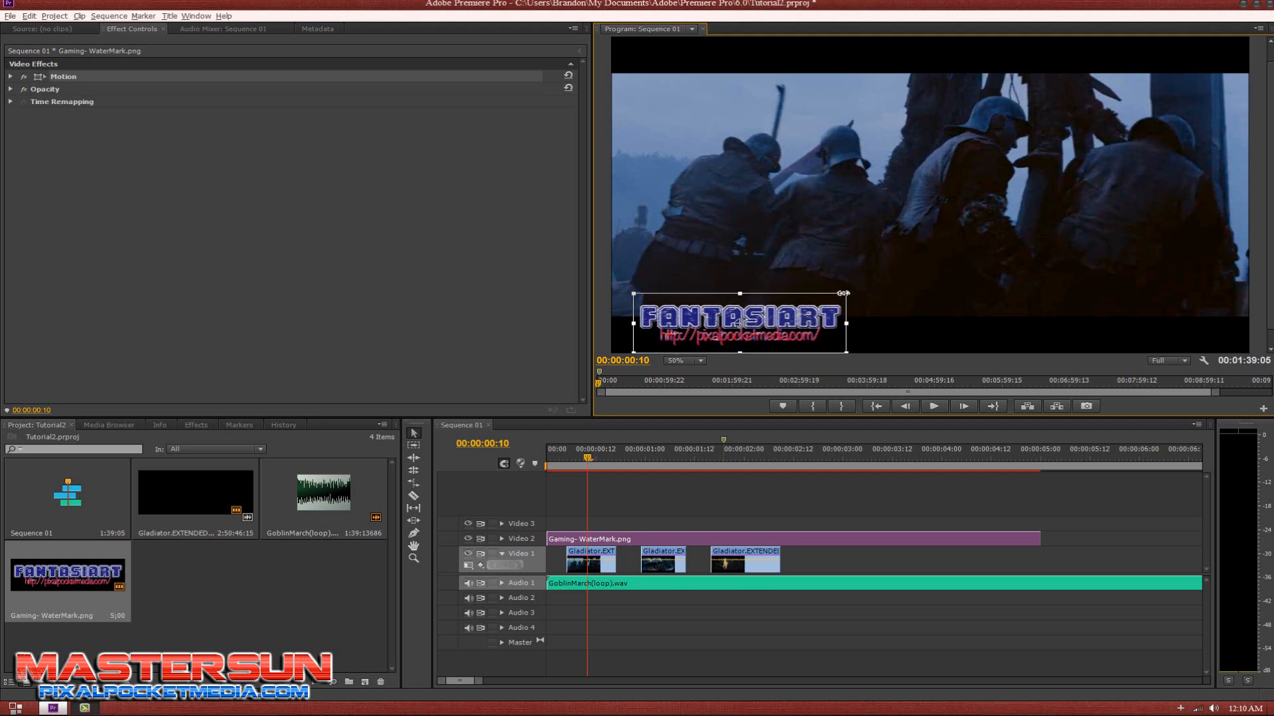
mouse_move(846, 293)
left_mouse_down()
mouse_move(832, 302)
mouse_move(843, 297)
left_mouse_up()
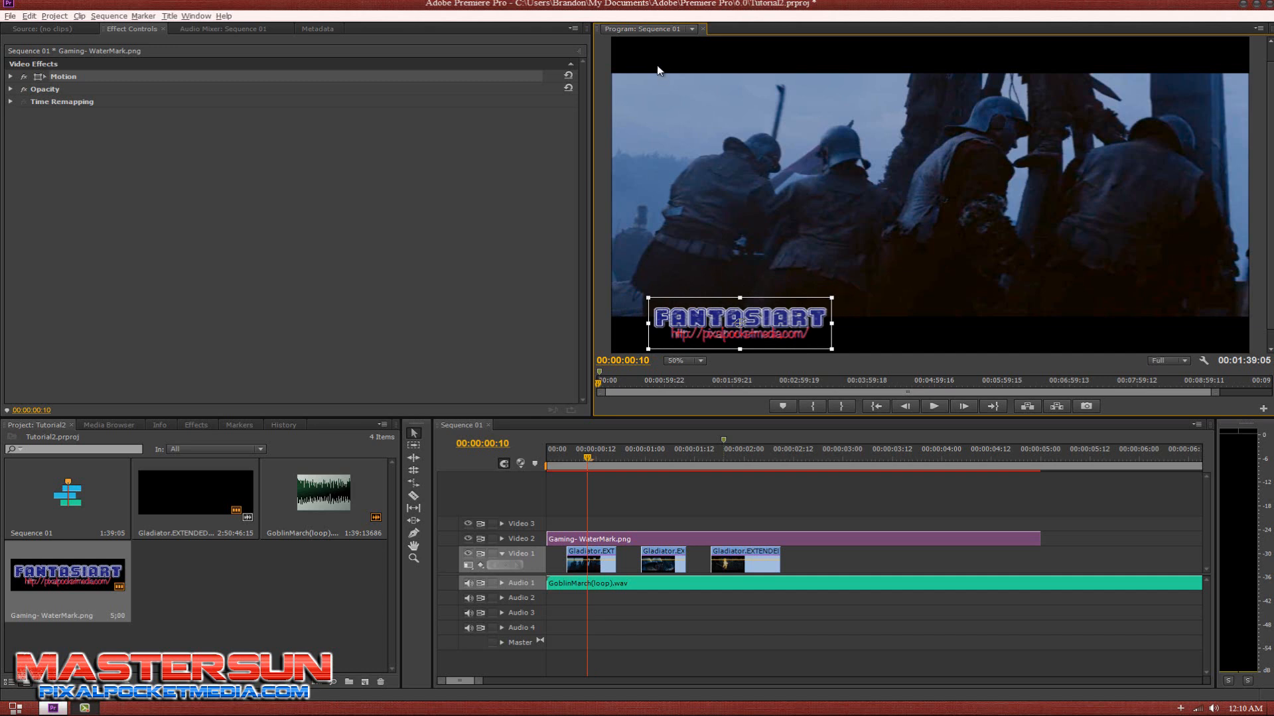
Step: Play the sequence repeatedly from near the start to check the watermark over the three clips
left_click(630, 458)
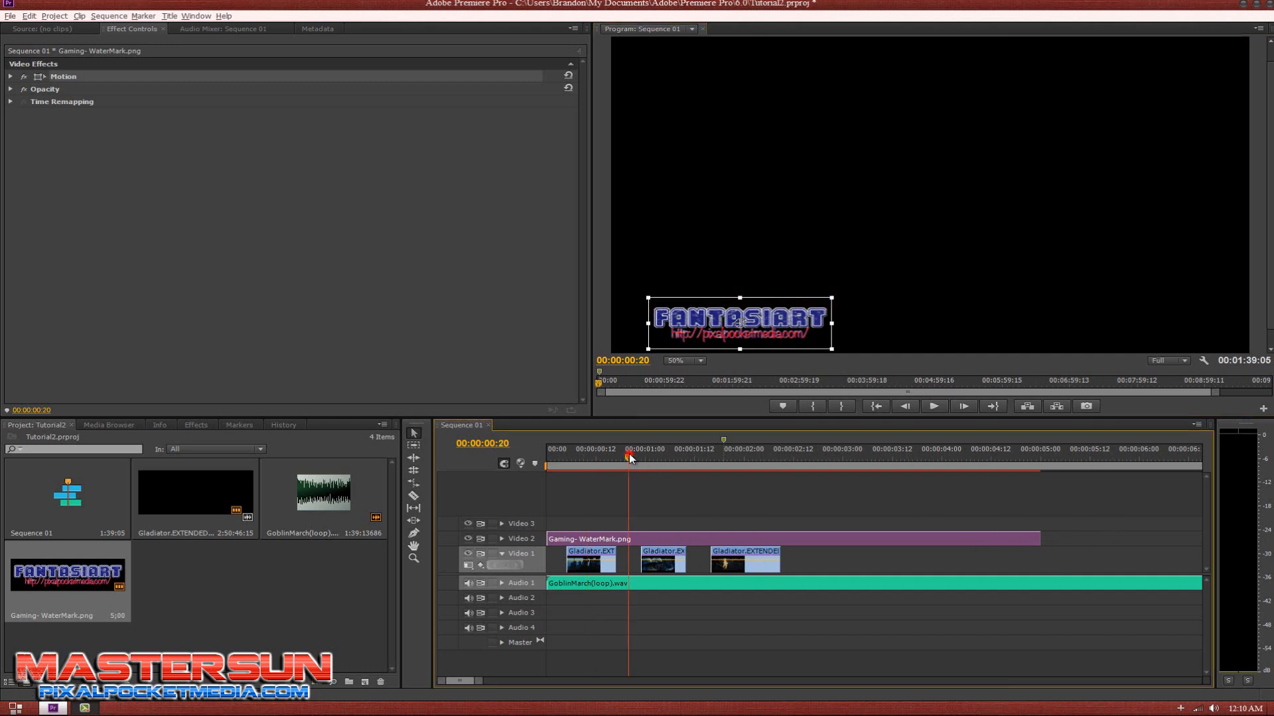
key("space")
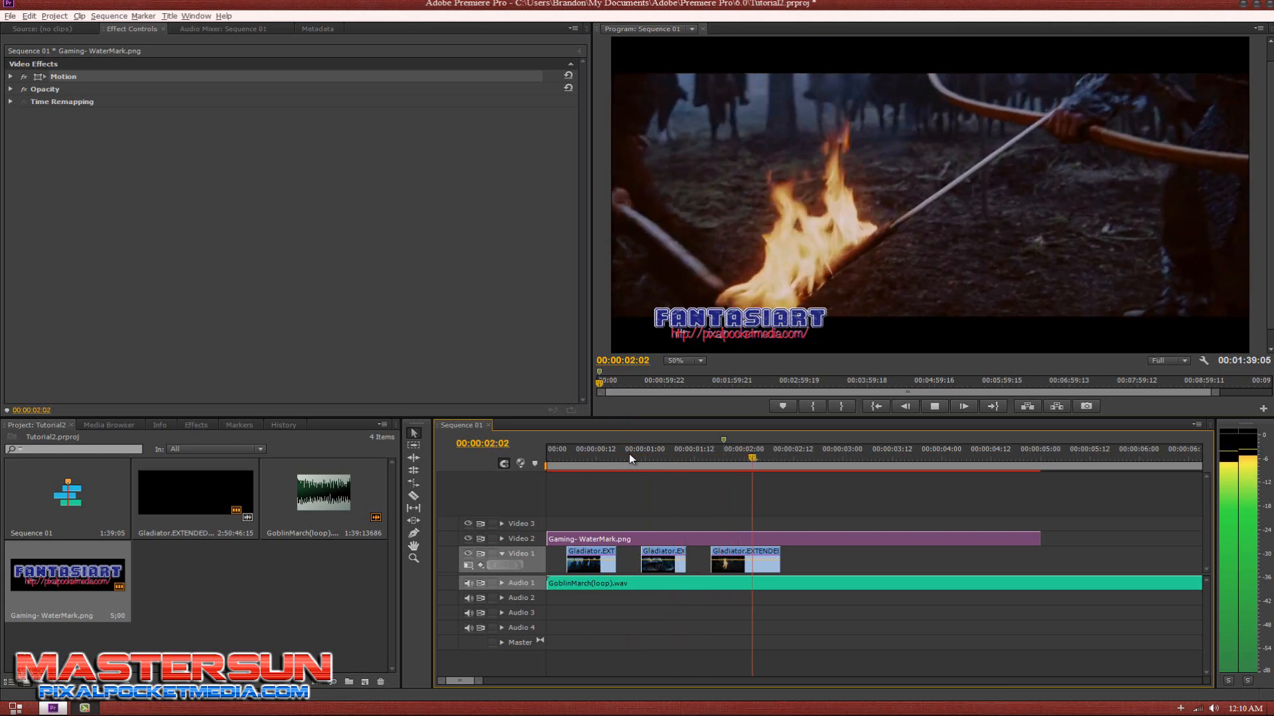
key("space")
left_click(550, 457)
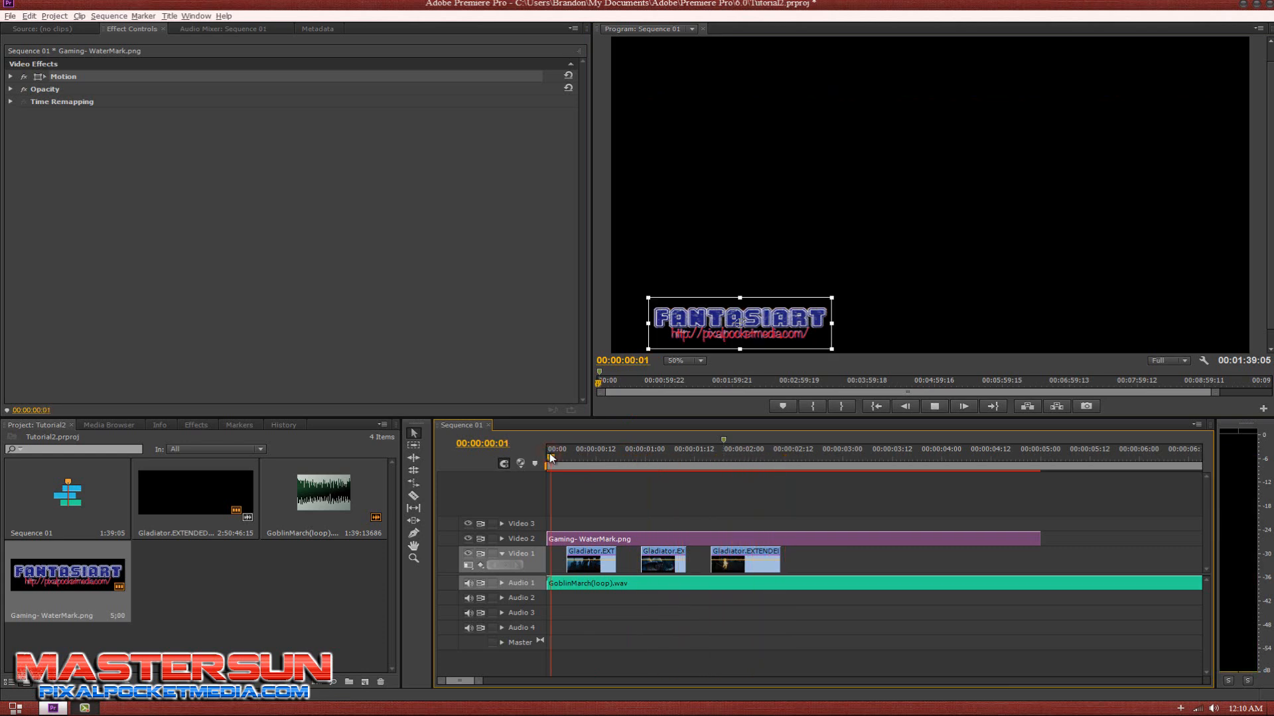
key("space")
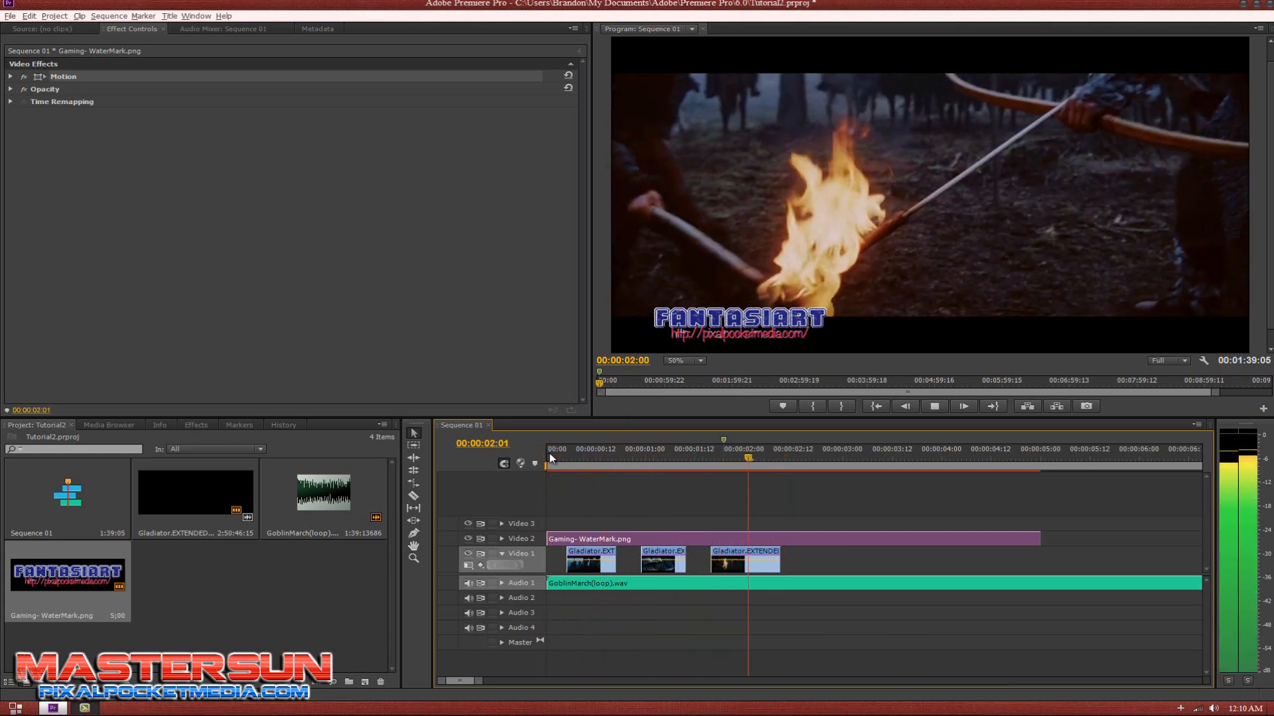
key("space")
left_click(549, 456)
key("space")
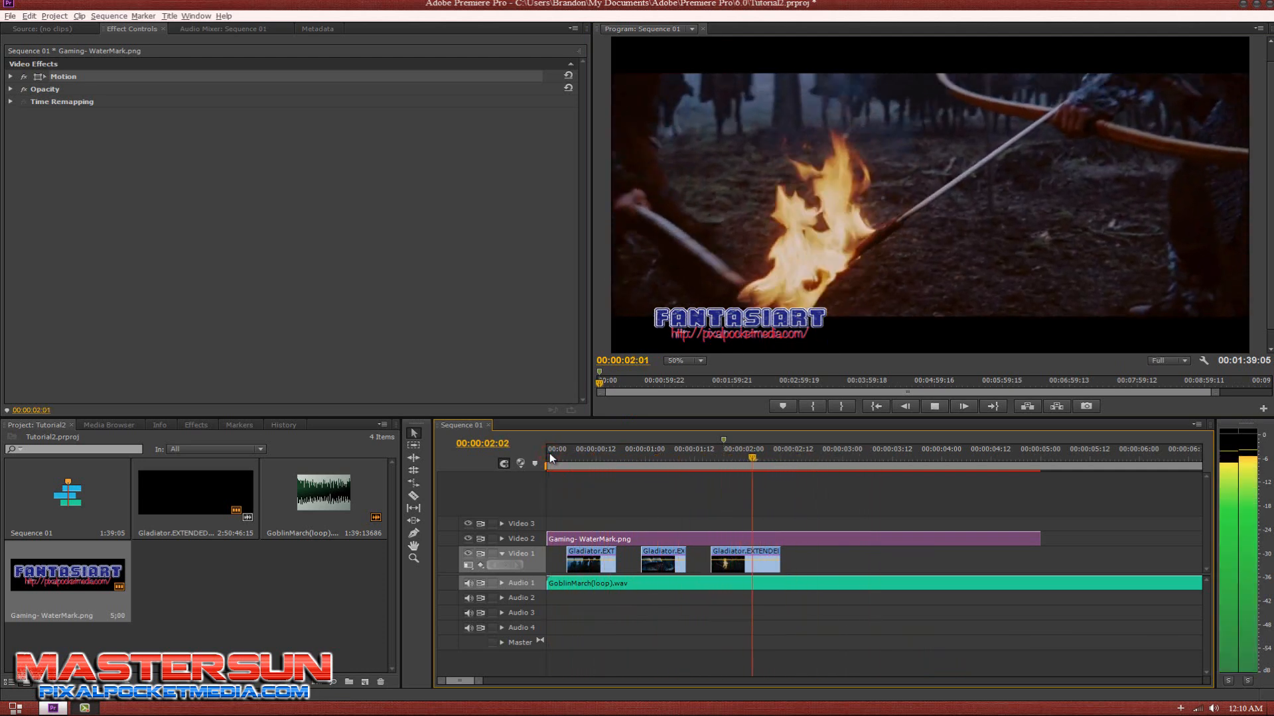
key("space")
left_click(549, 453)
key("space")
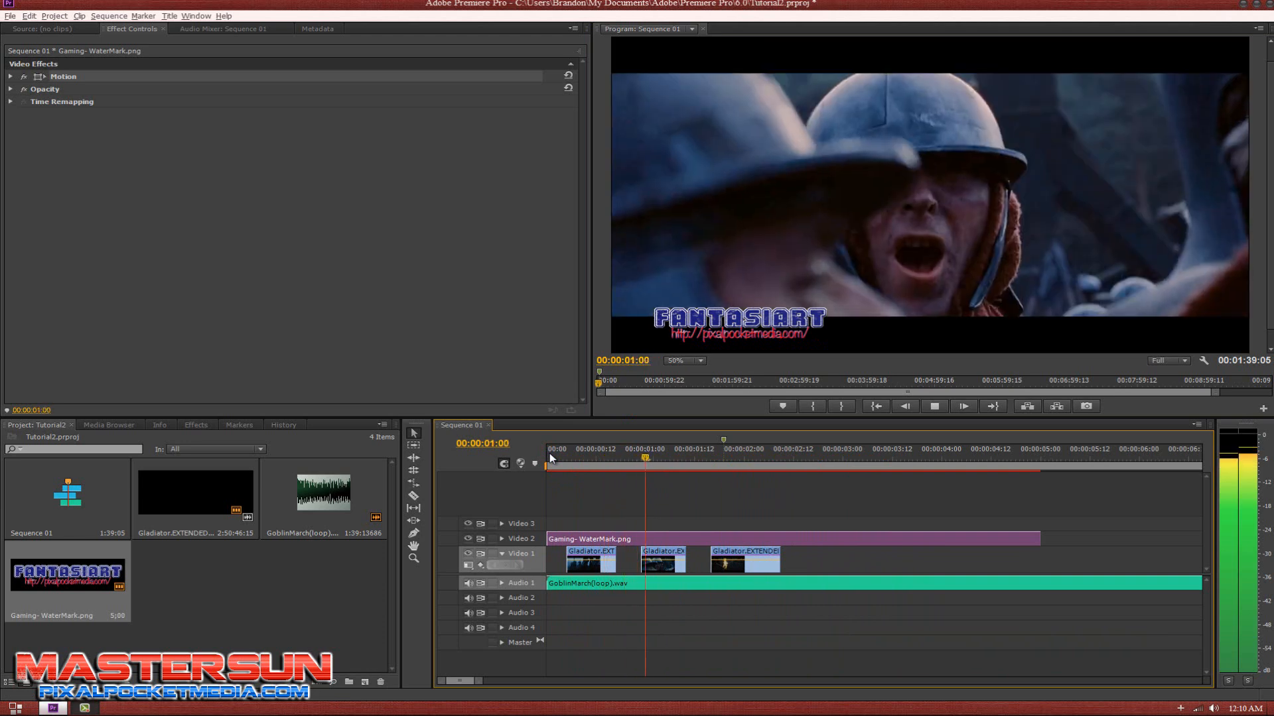
key("space")
Step: Extend the end of the watermark clip on Video 2 to about 24 seconds and return to the start of the timeline
left_click(798, 454)
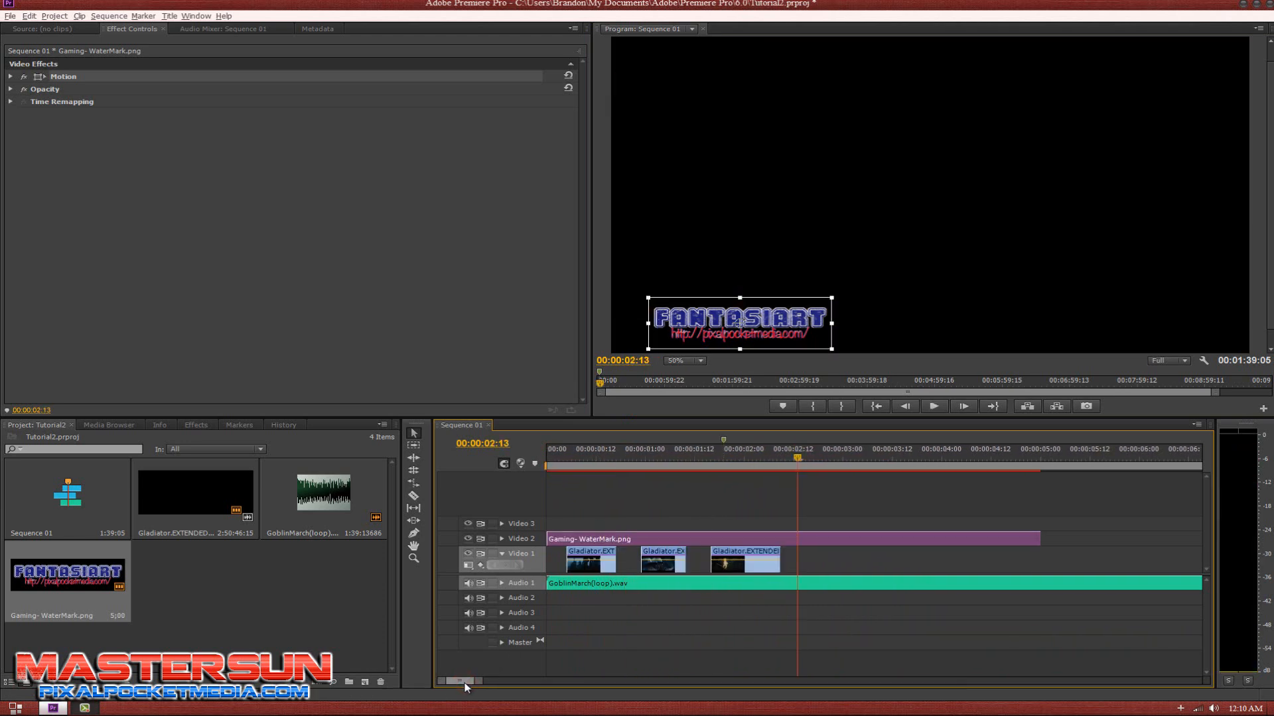
left_click_drag(1044, 539, 1043, 552)
left_click_drag(1238, 570, 1185, 560)
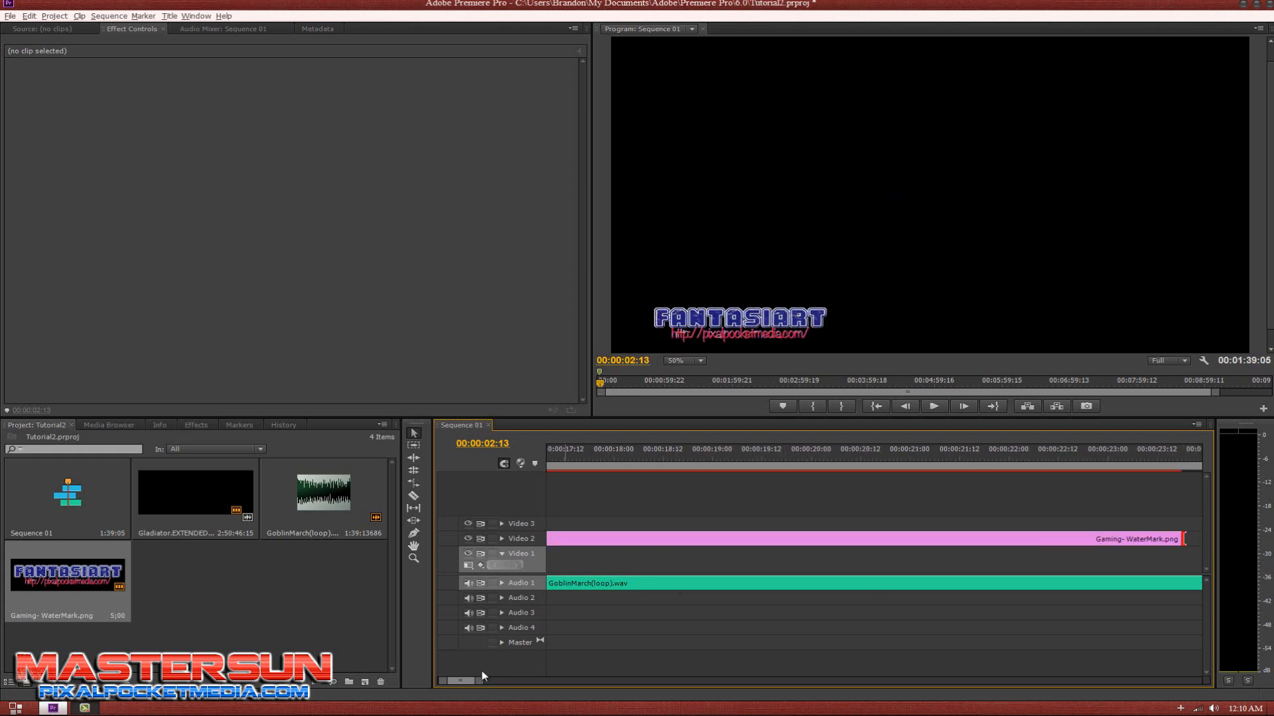
mouse_move(465, 686)
left_mouse_down()
mouse_move(478, 688)
mouse_move(452, 693)
left_mouse_up()
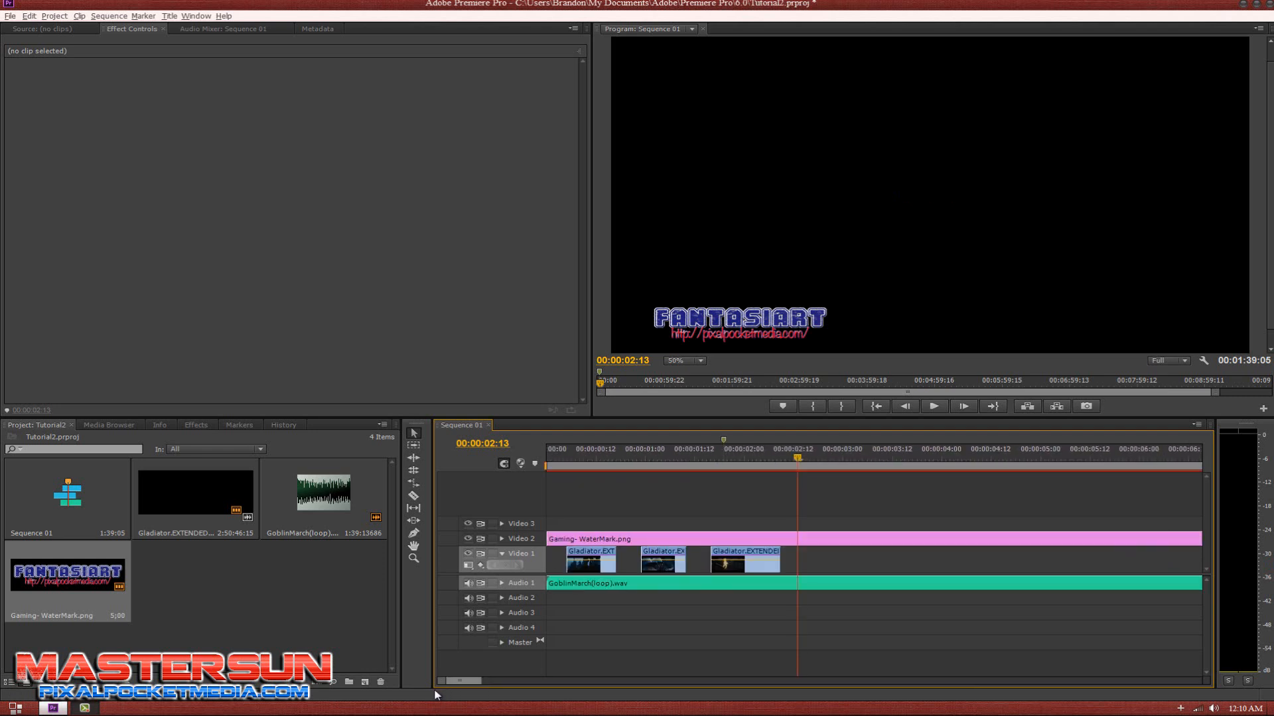
Step: Play the sequence several times from near the start and from 00:00:01:00 to check the watermark over the three clips
left_click(556, 455)
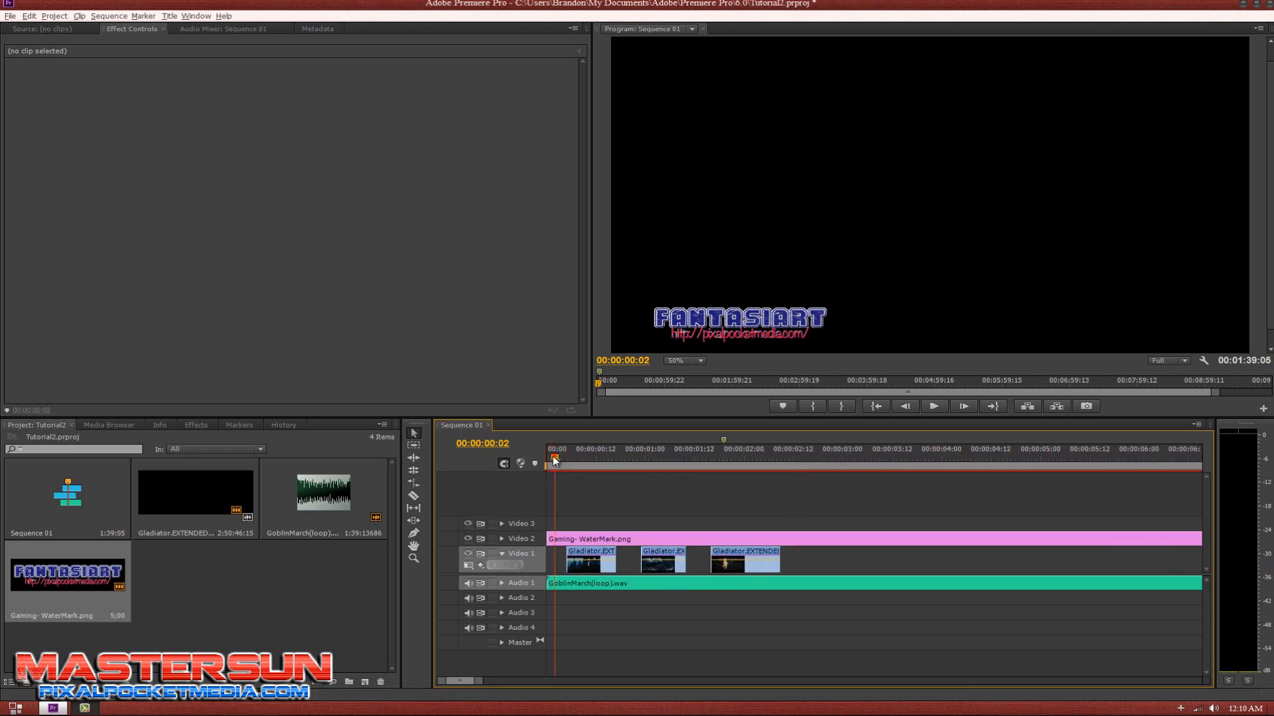
key("space")
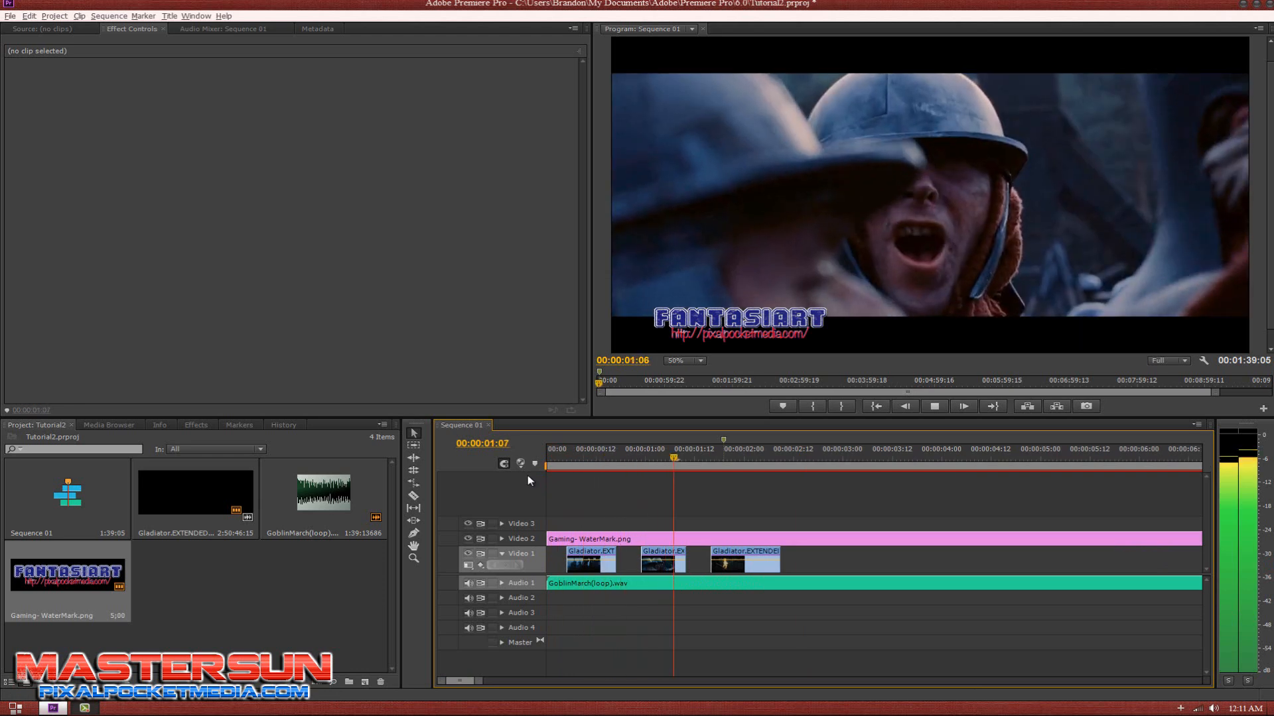
key("space")
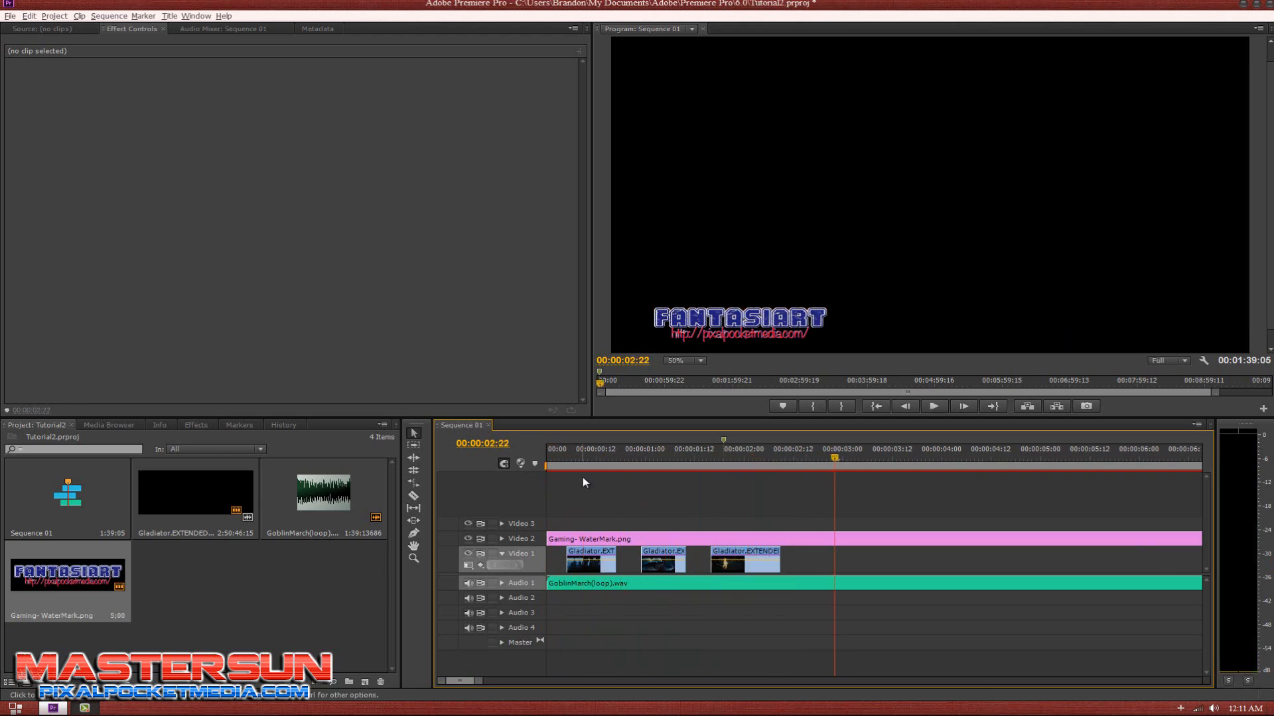
left_click(553, 456)
key("space")
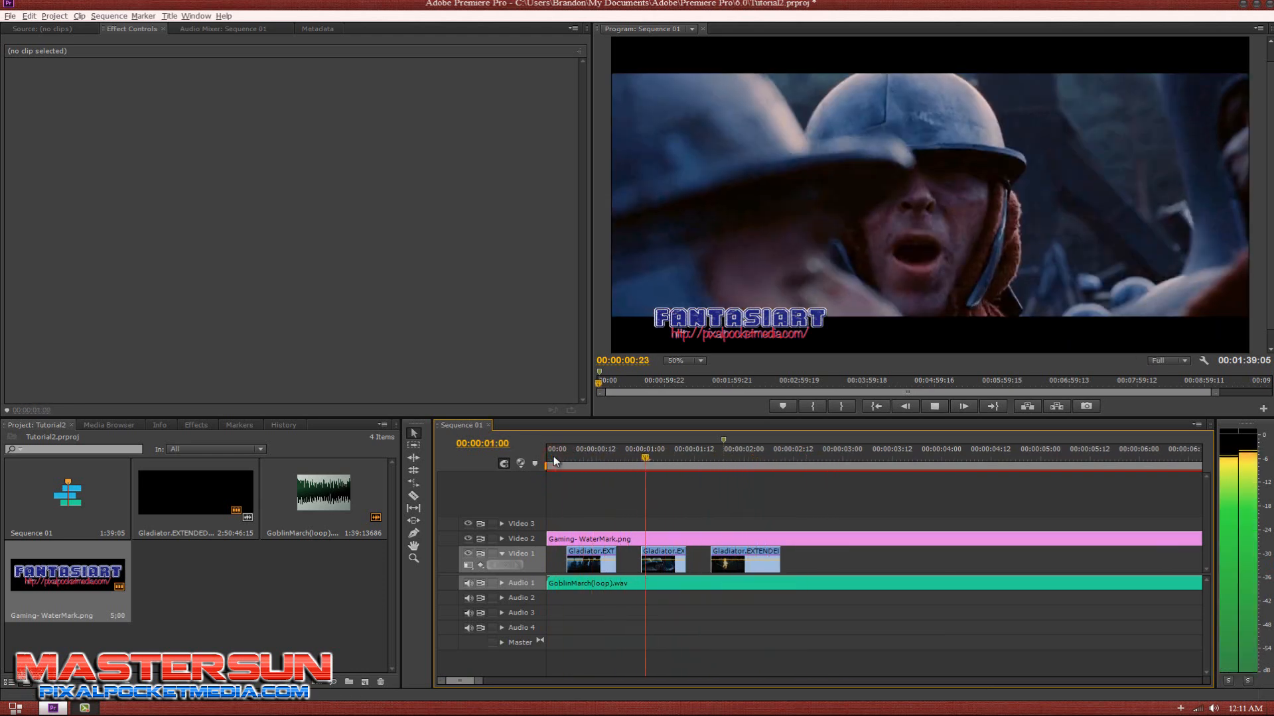
key("space")
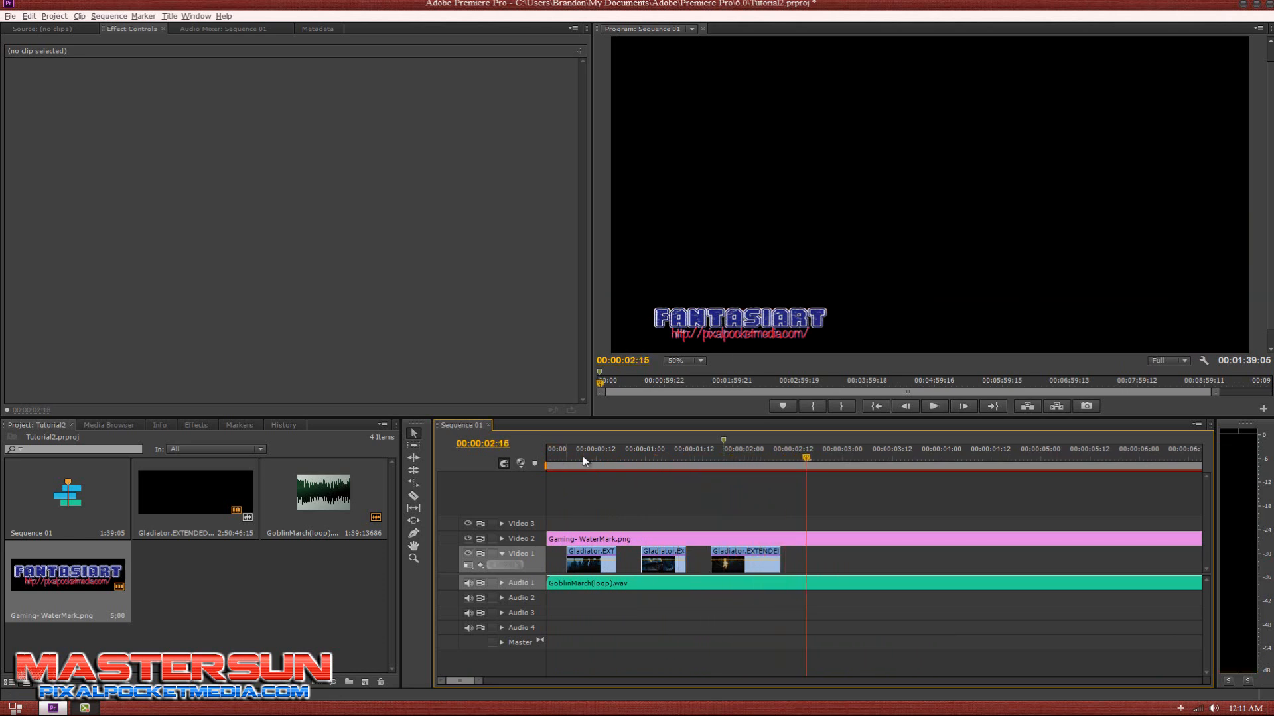
left_click(588, 456)
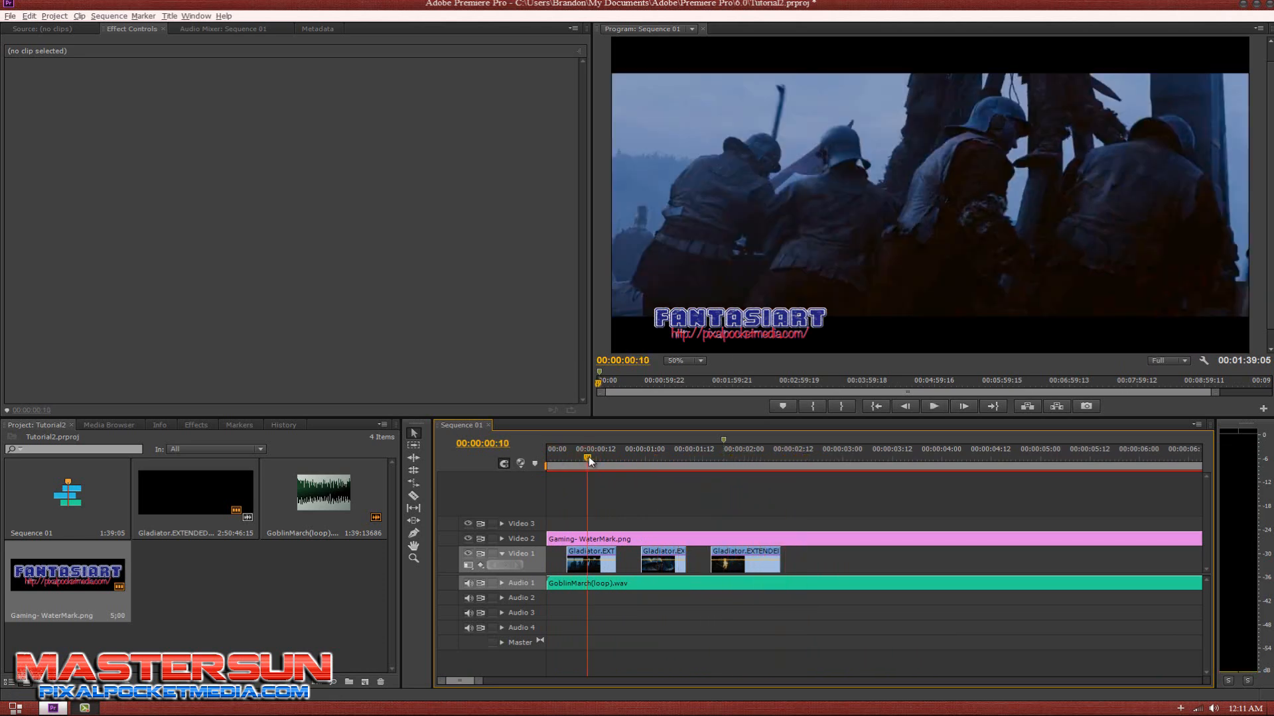
left_click(645, 450)
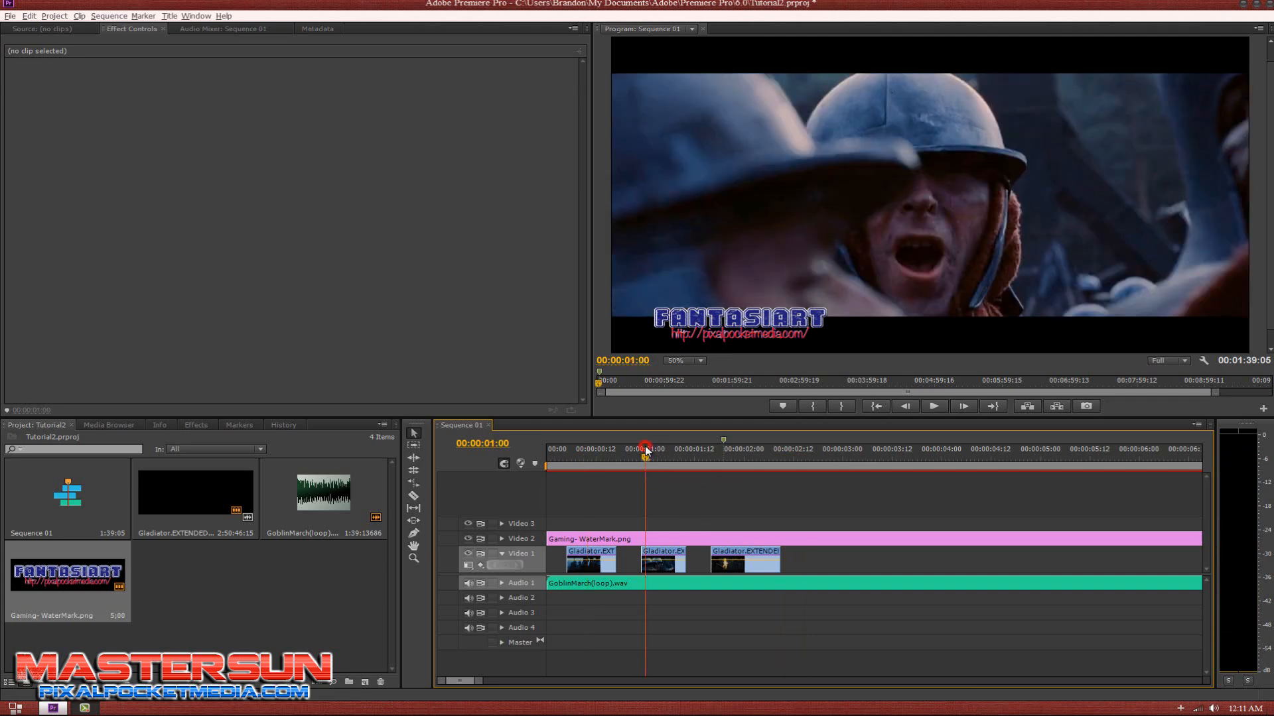
key("space")
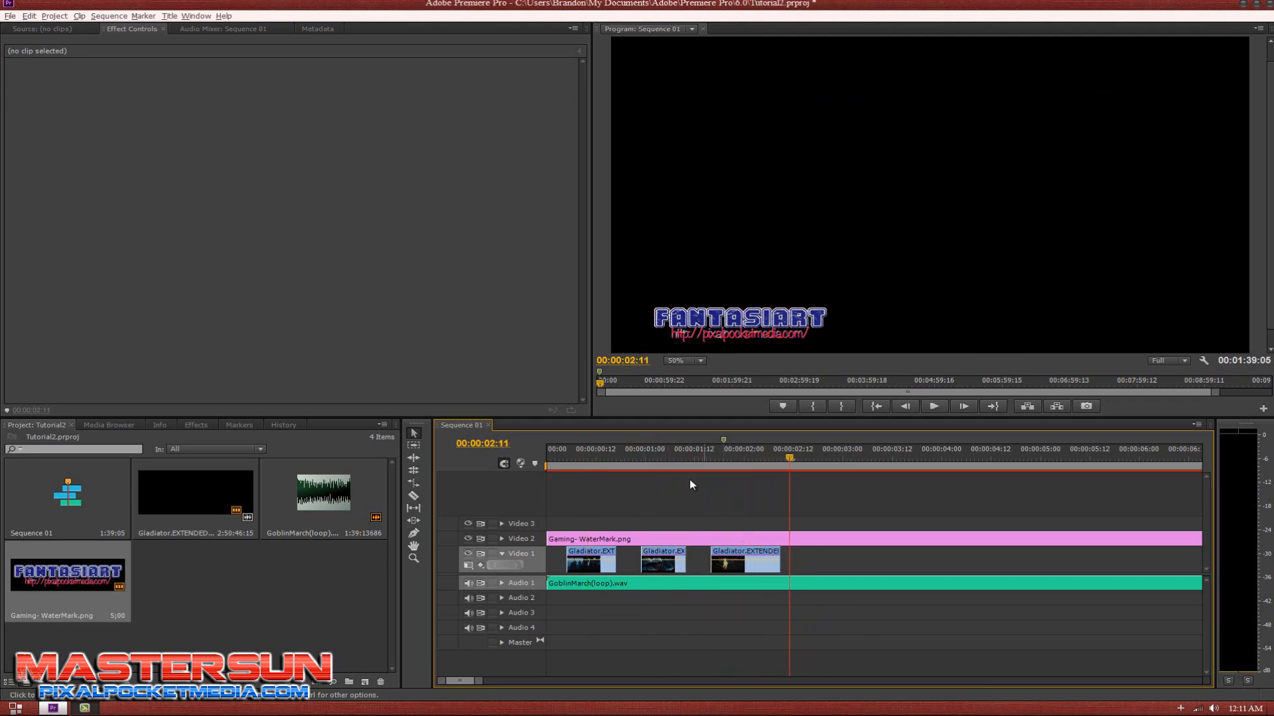
Step: Enable Position and Scale keyframing in the watermark clip's Motion effect at 00:00:00:00
left_click(666, 455)
left_click(686, 539)
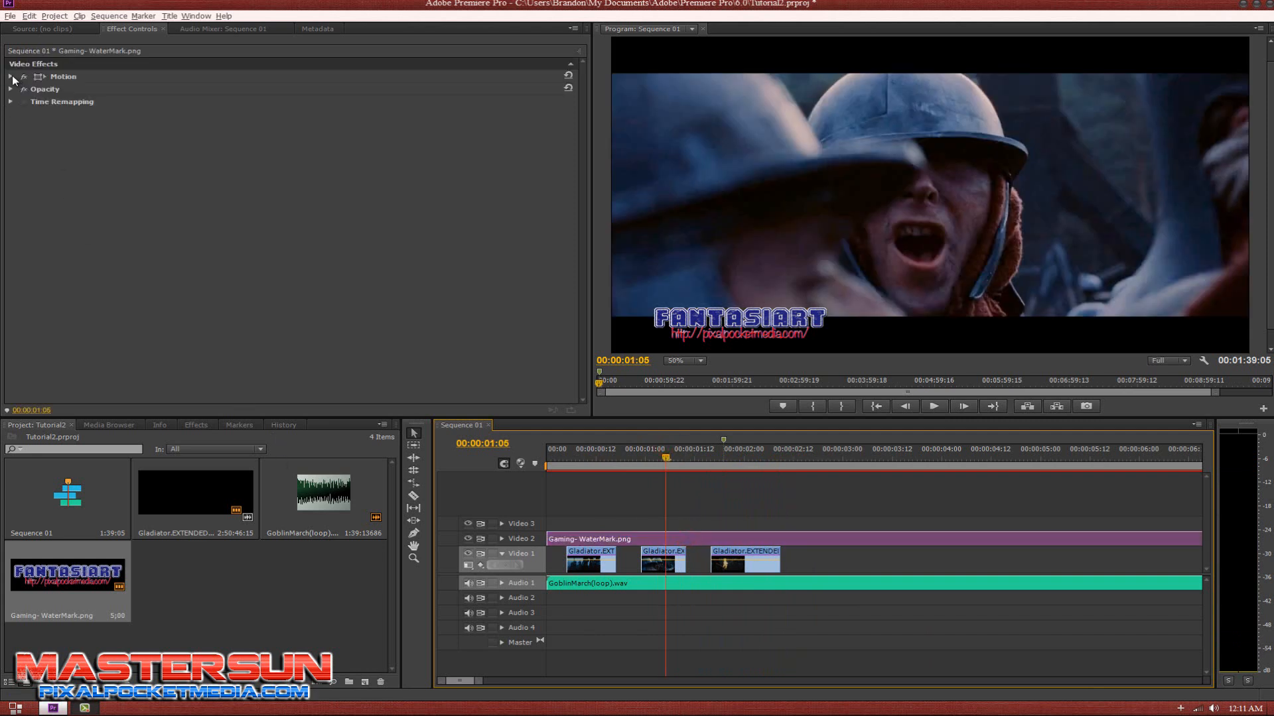
left_click(10, 77)
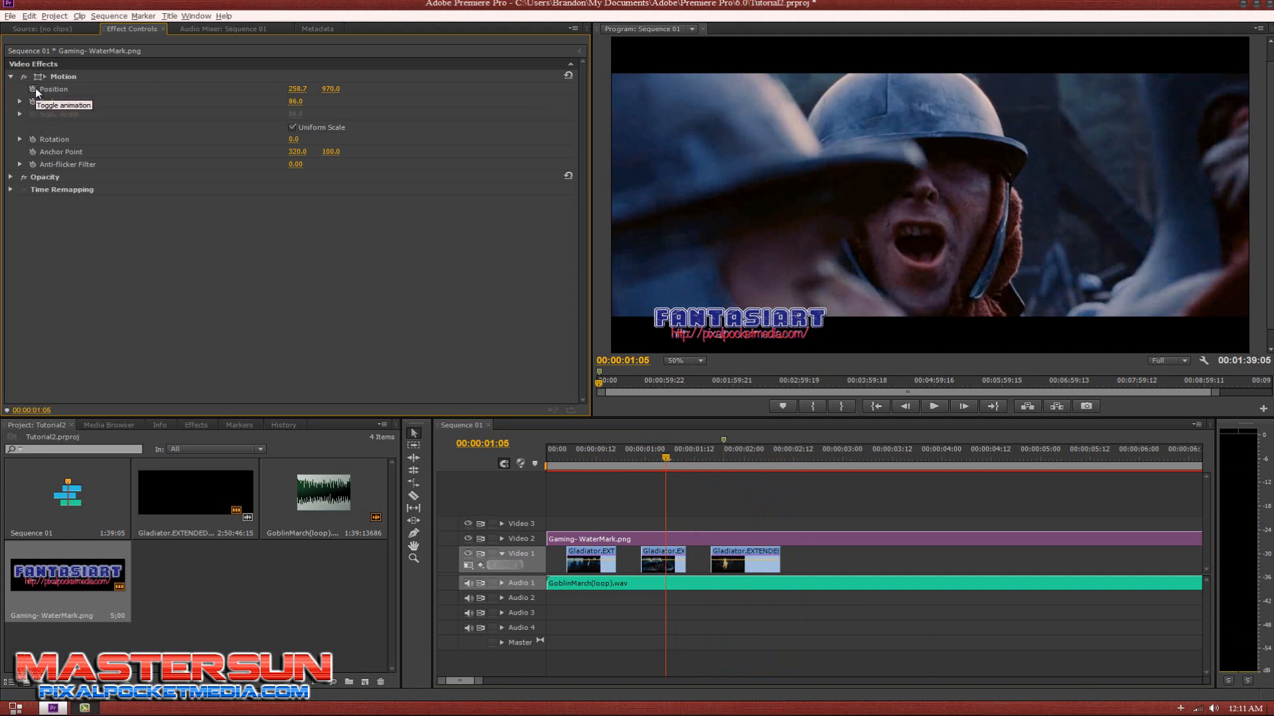
left_click(552, 457)
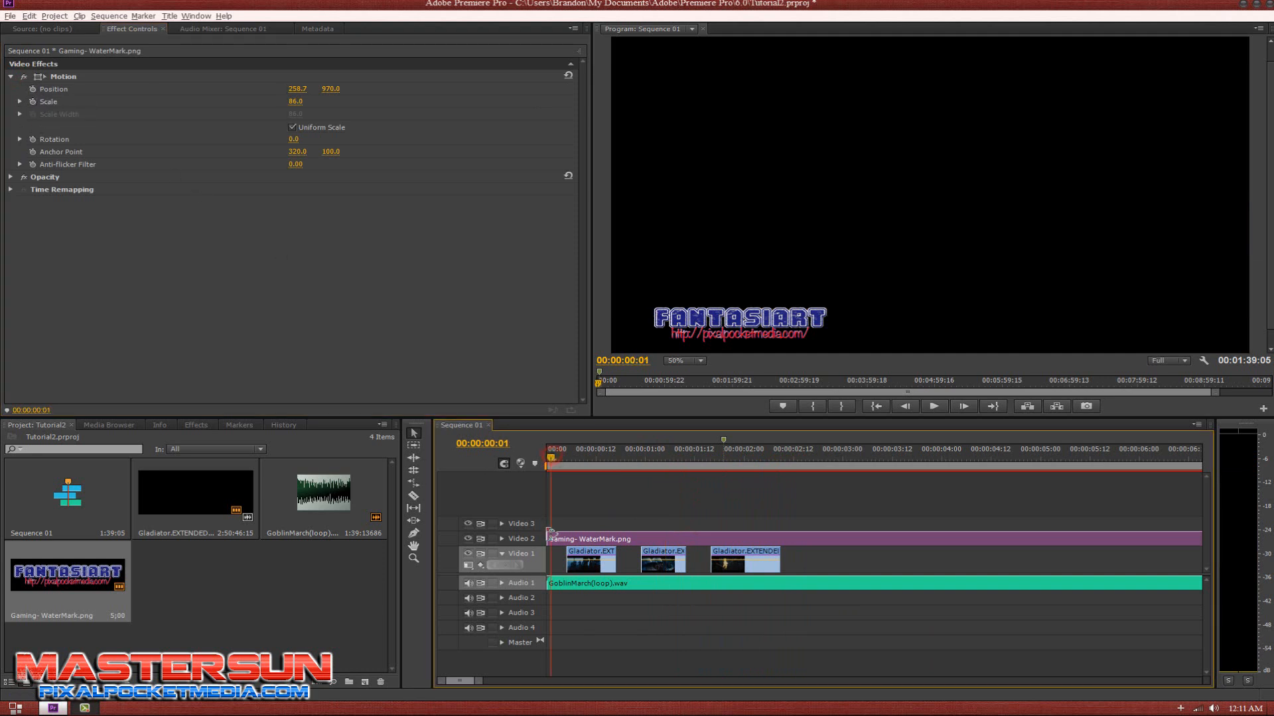
left_click(548, 456)
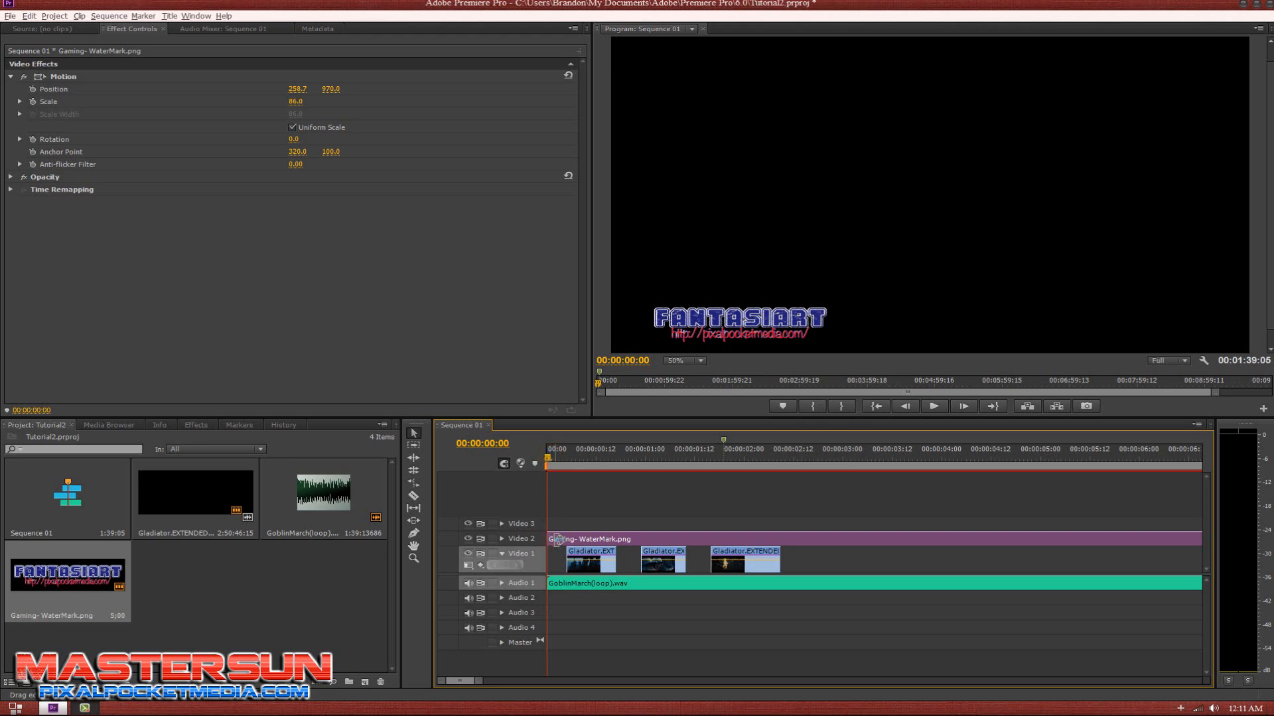
left_click(555, 540)
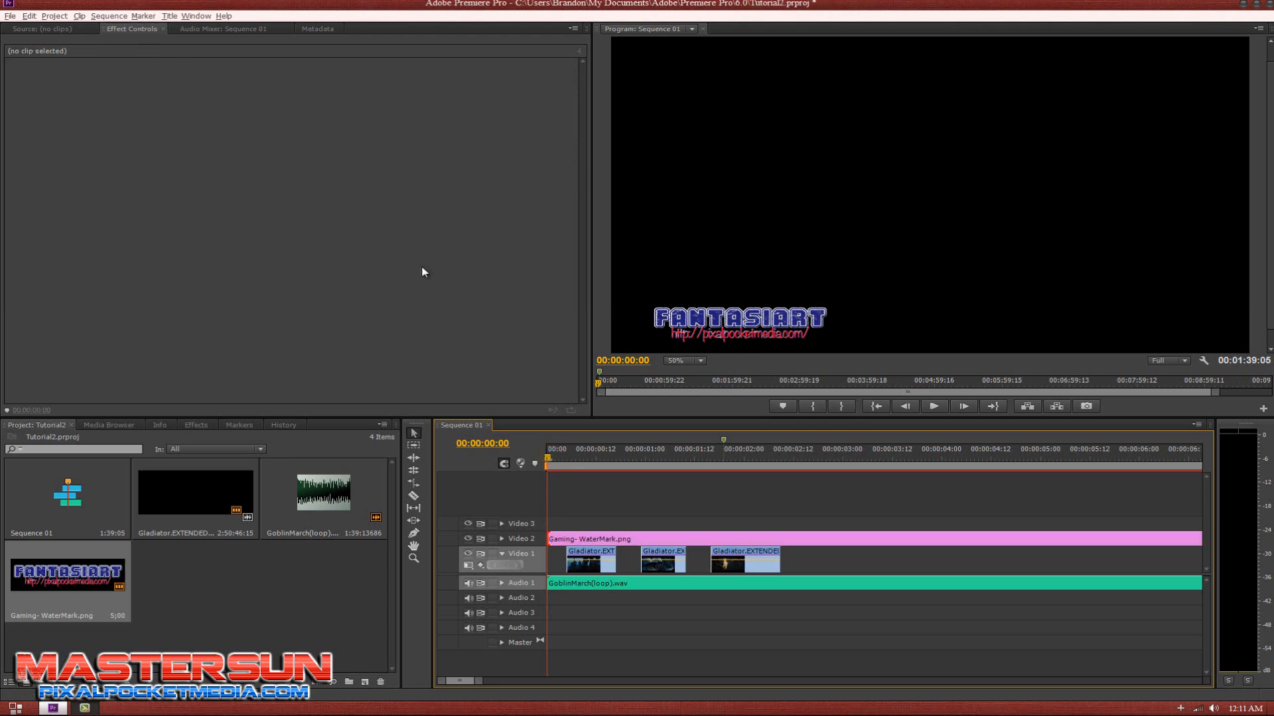
left_click(570, 539)
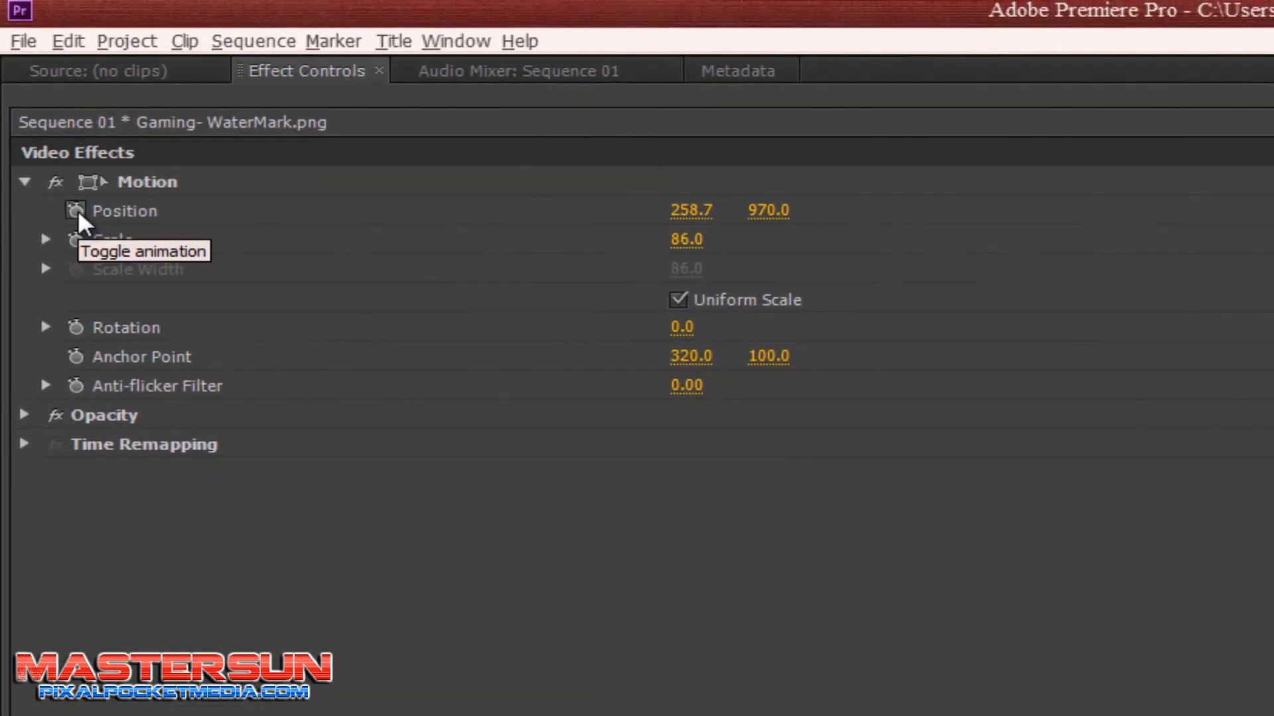
left_click(76, 211)
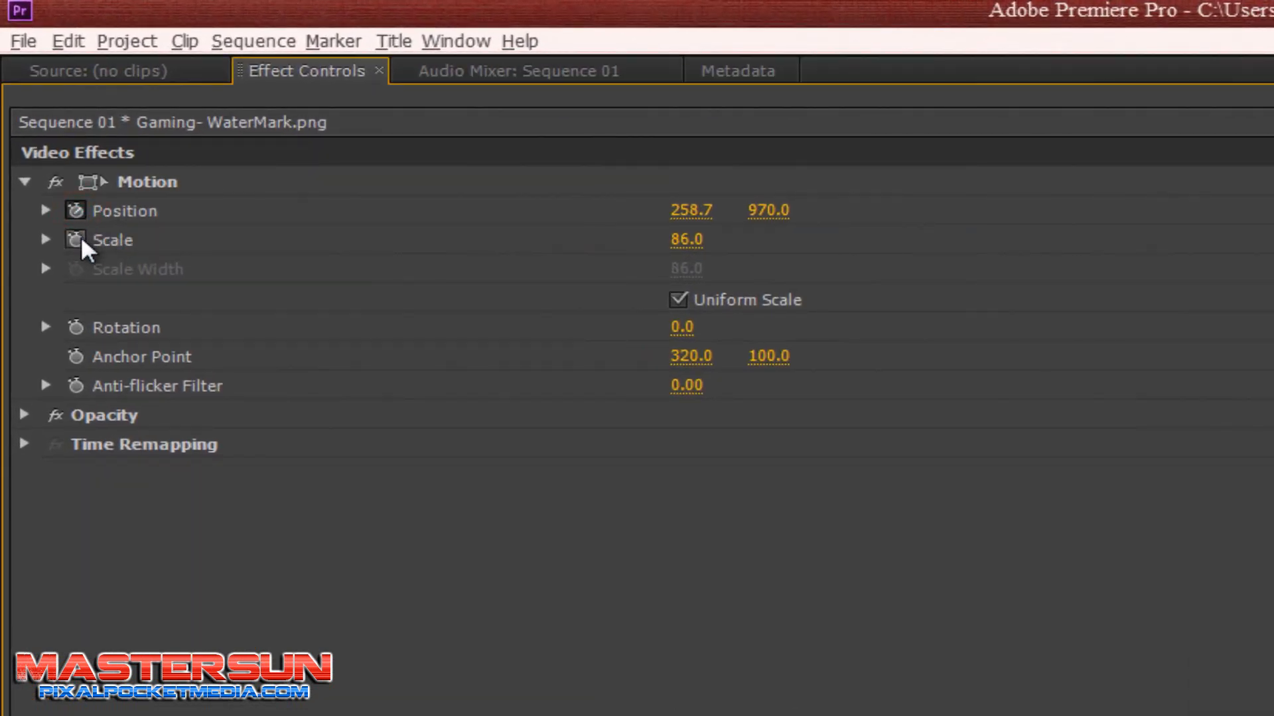
left_click(77, 240)
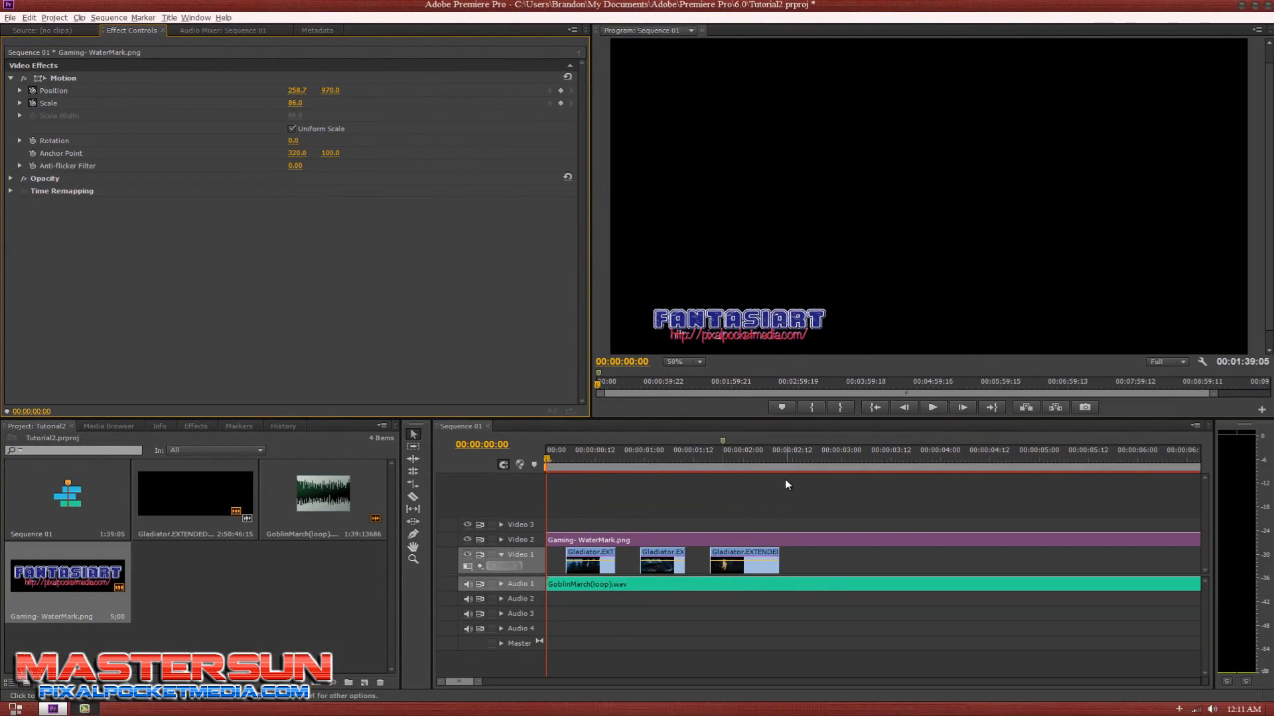
Step: At 00:00:02:11, set the watermark's vertical position to about -786 so it moves up out of the frame
left_click(789, 455)
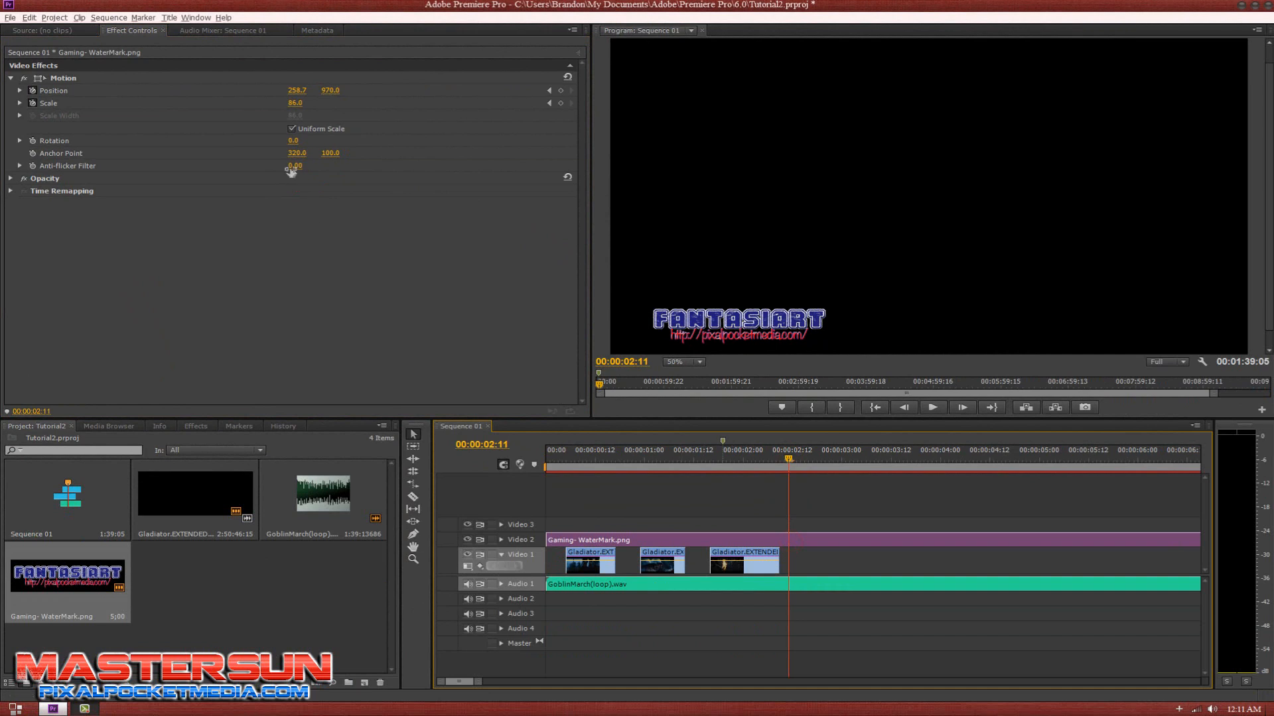
left_click_drag(321, 92, 363, 105)
key("space")
key("space")
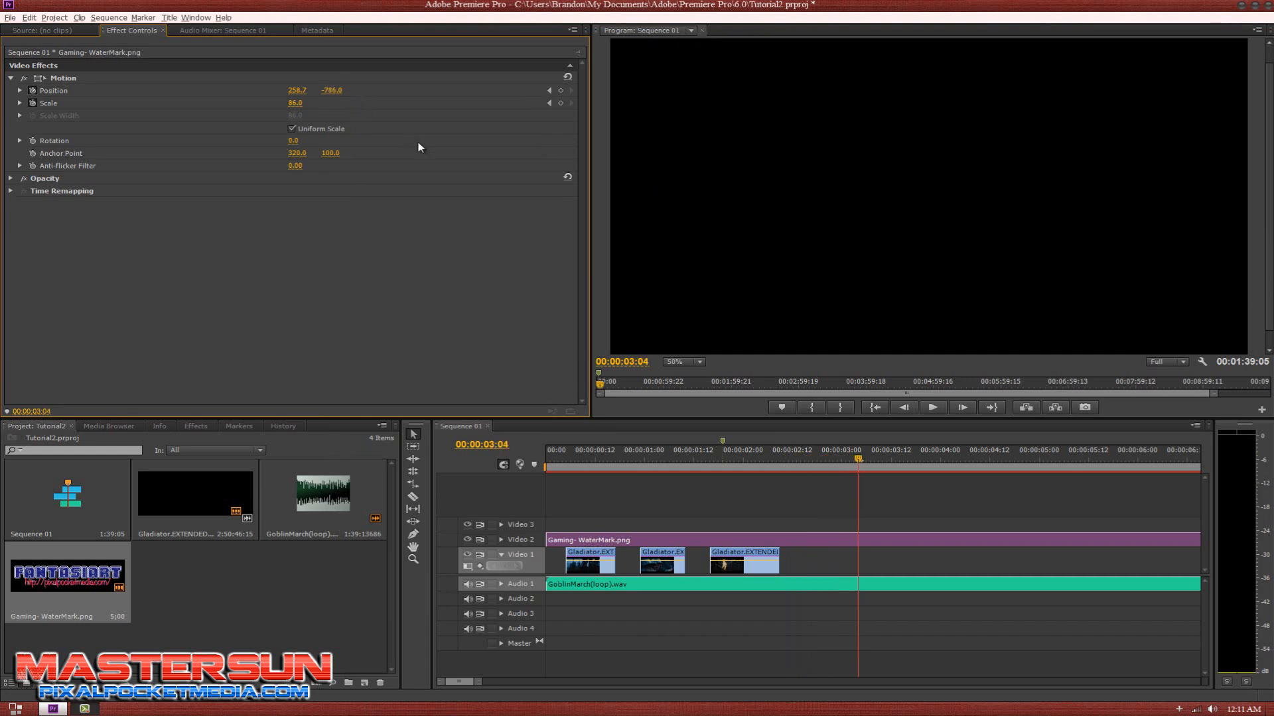
Step: Play the sequence repeatedly from the start to review the watermark's upward movement
left_click(545, 459)
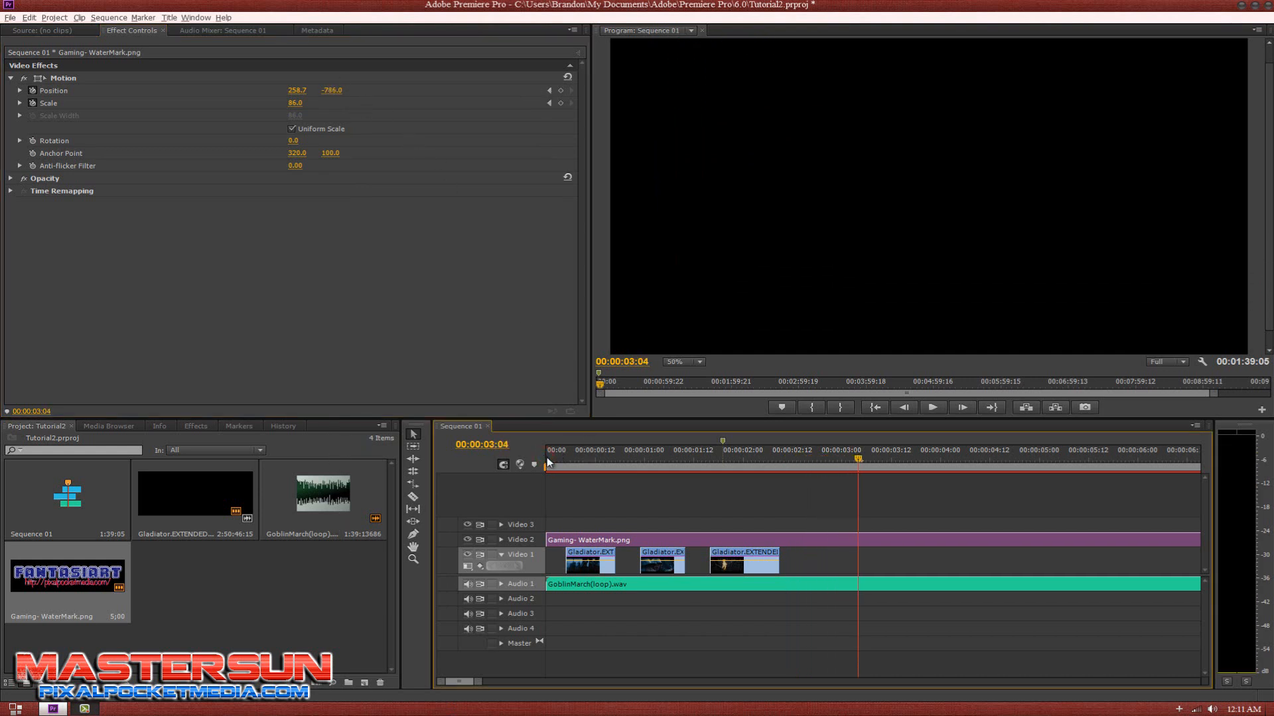
key("Home")
key("space")
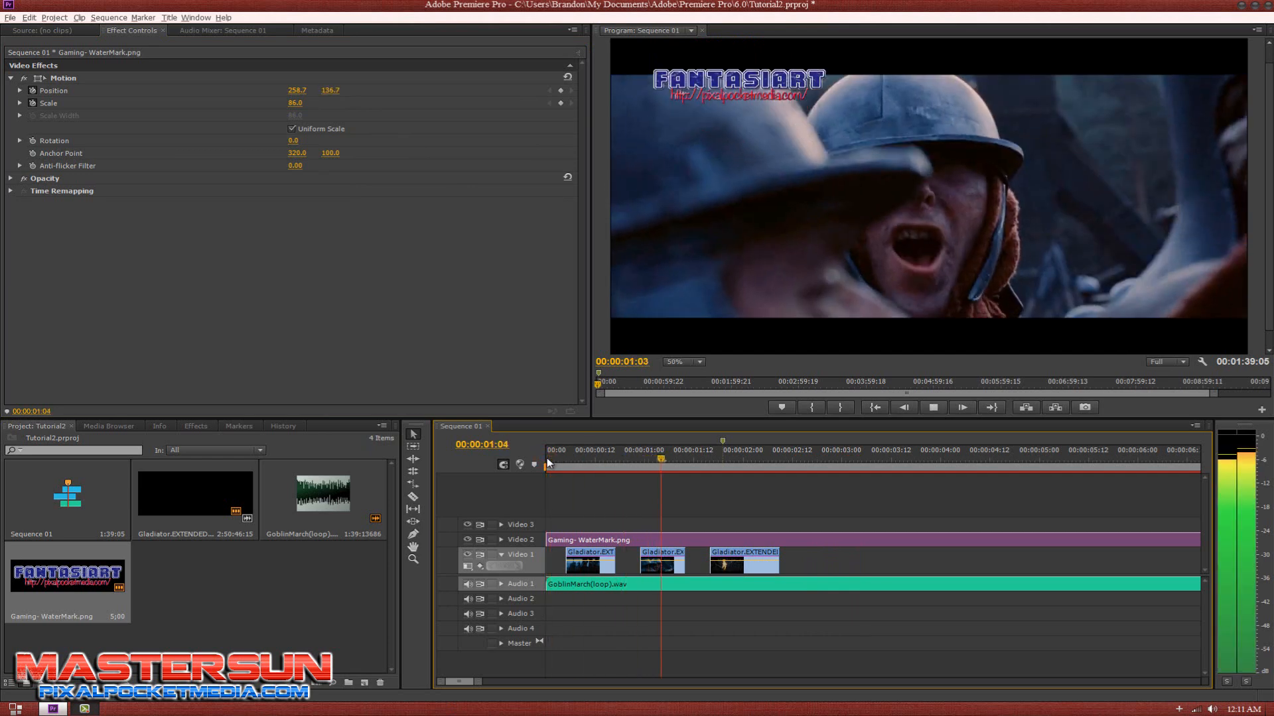
key("Home")
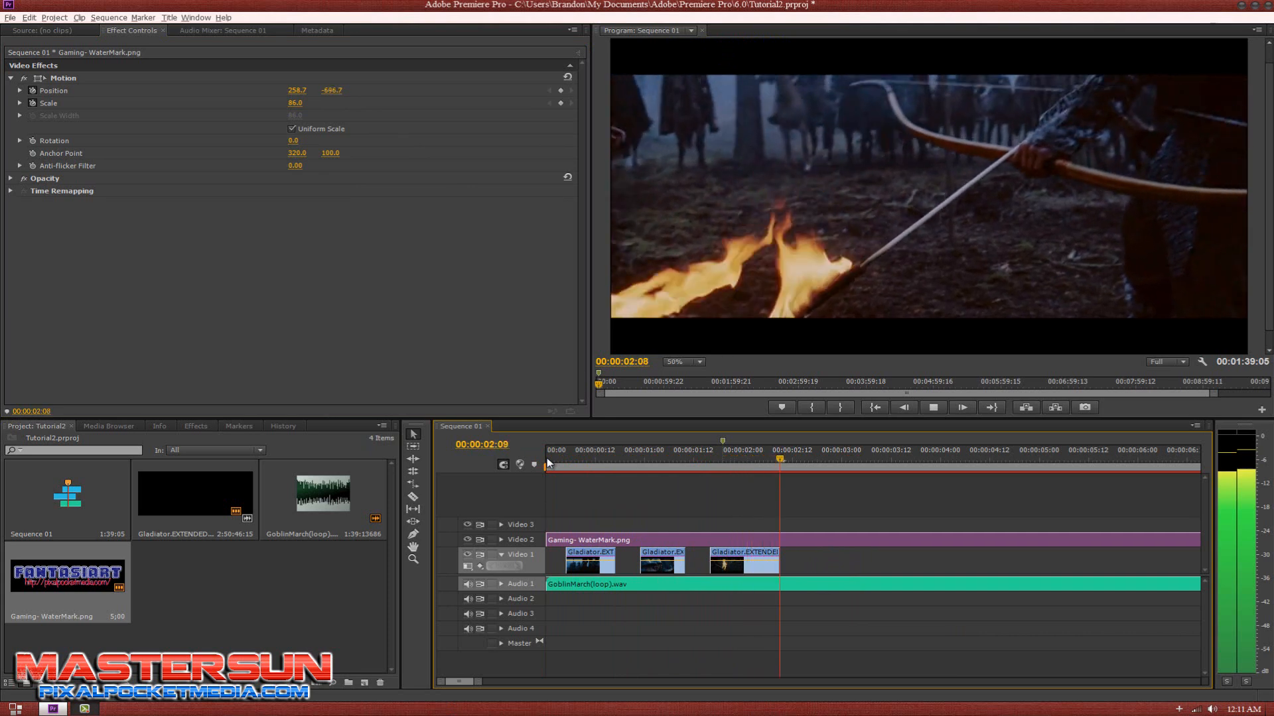
key("Home")
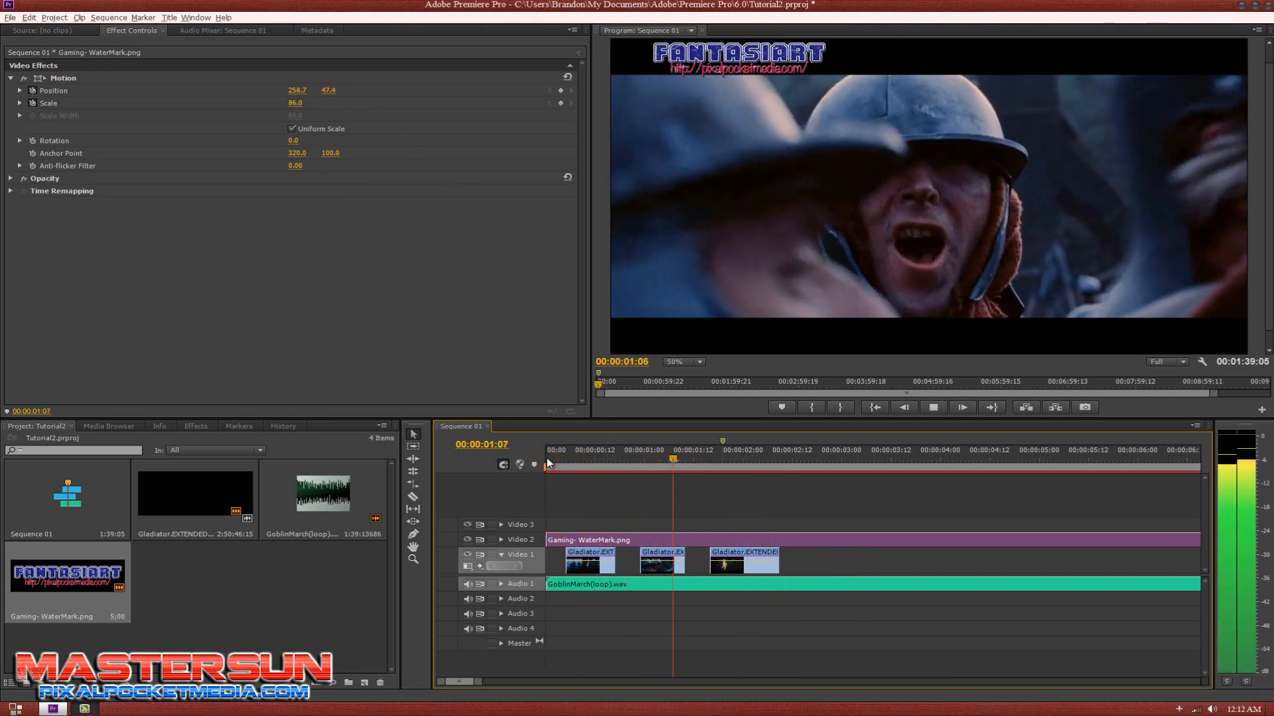
key("Home")
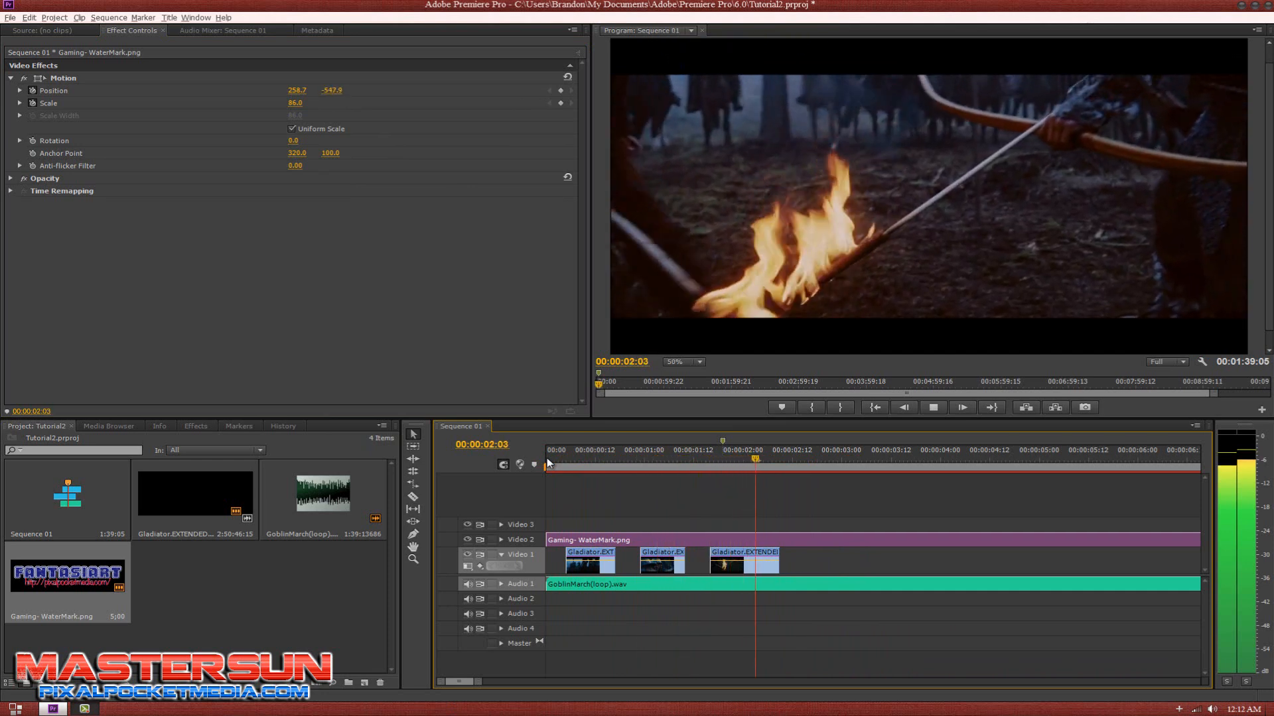
key("Home")
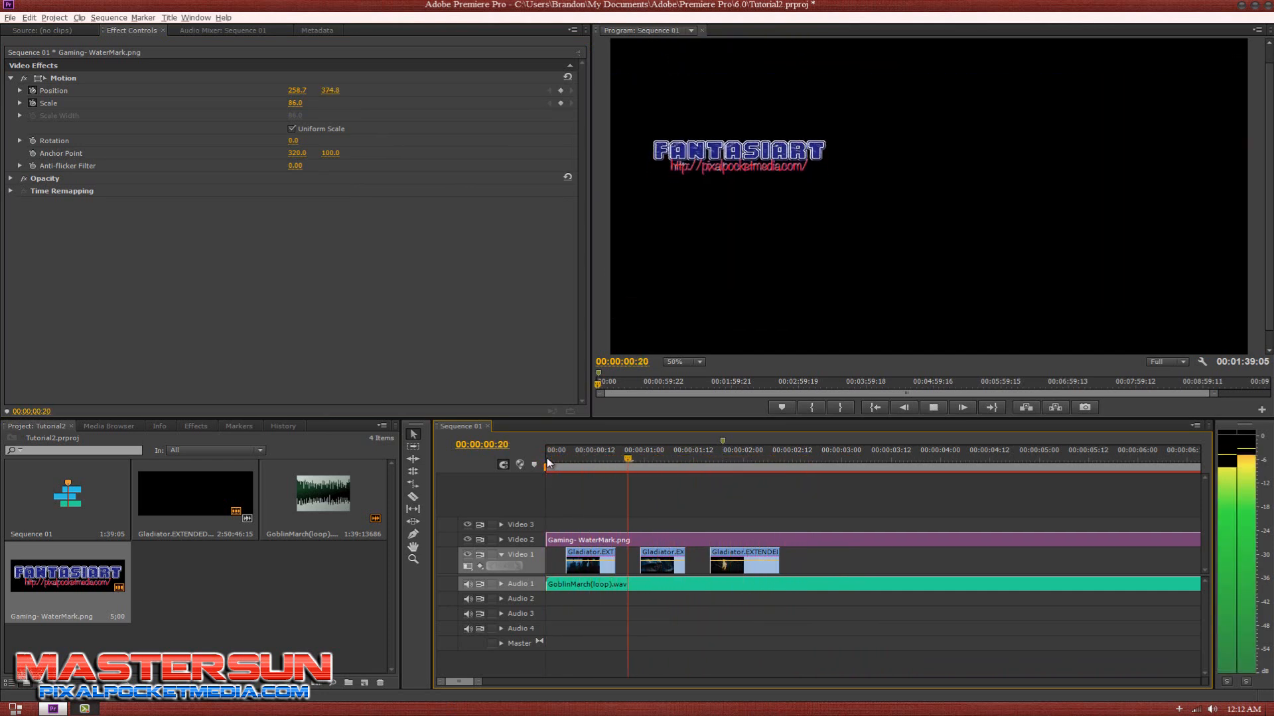
key("space")
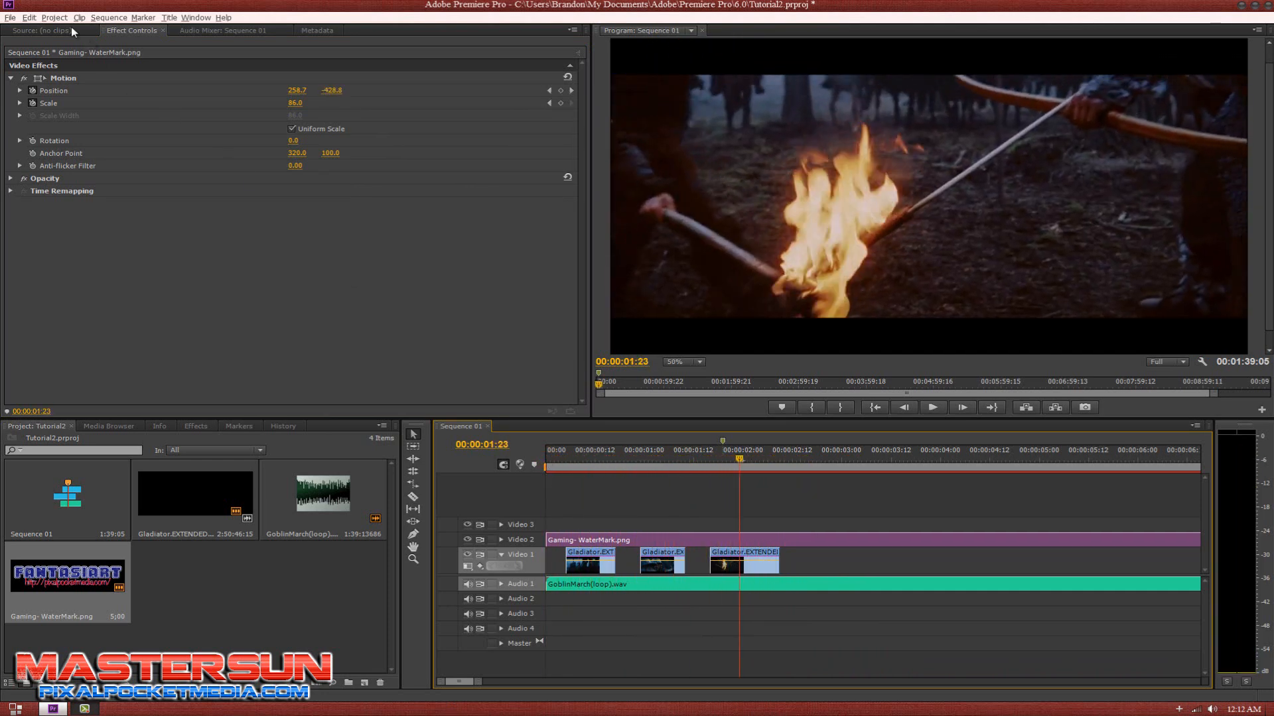
Step: Undo the watermark's vertical position change and turn off Position and Scale animation, deleting their keyframes
left_click(38, 19)
left_click(42, 34)
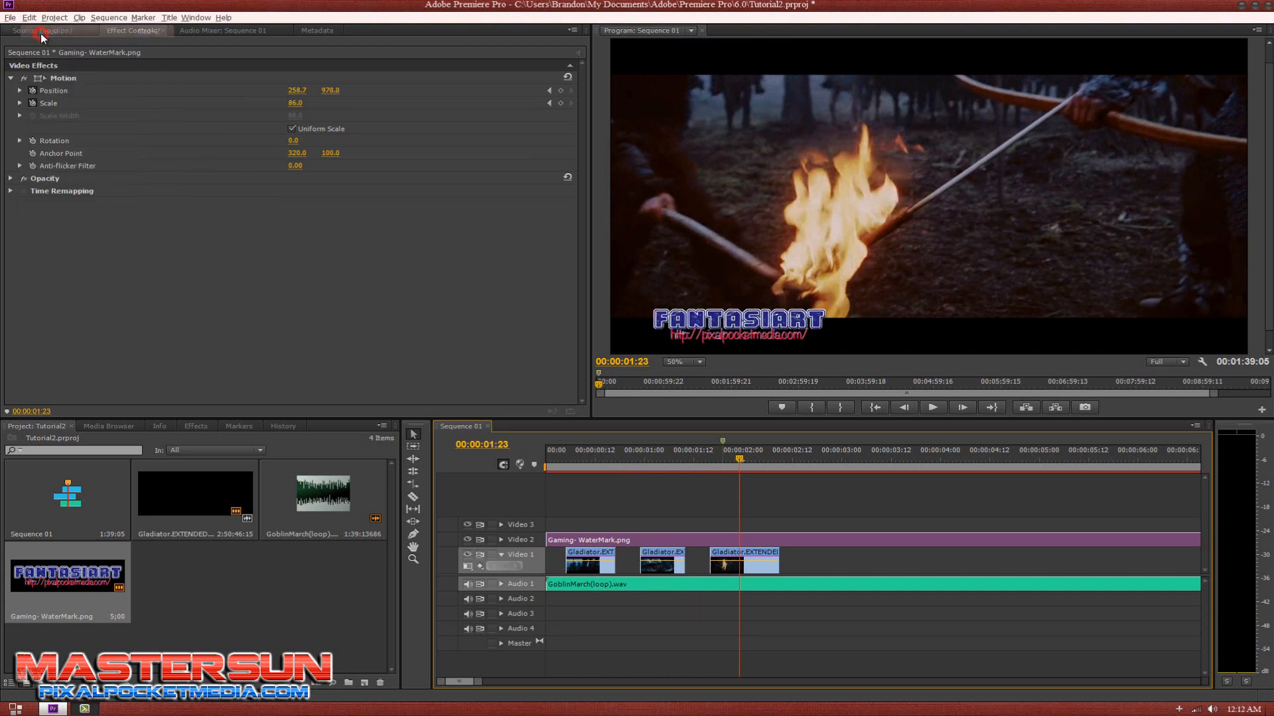
left_click(32, 91)
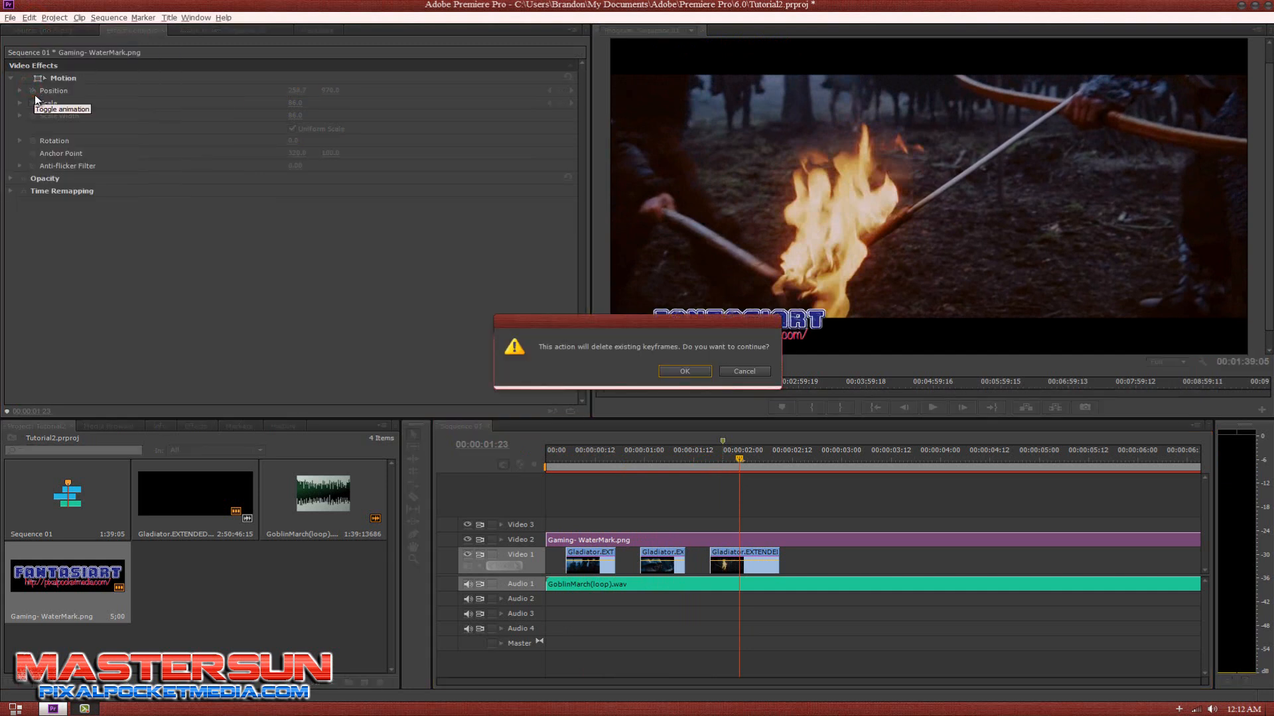
left_click(683, 372)
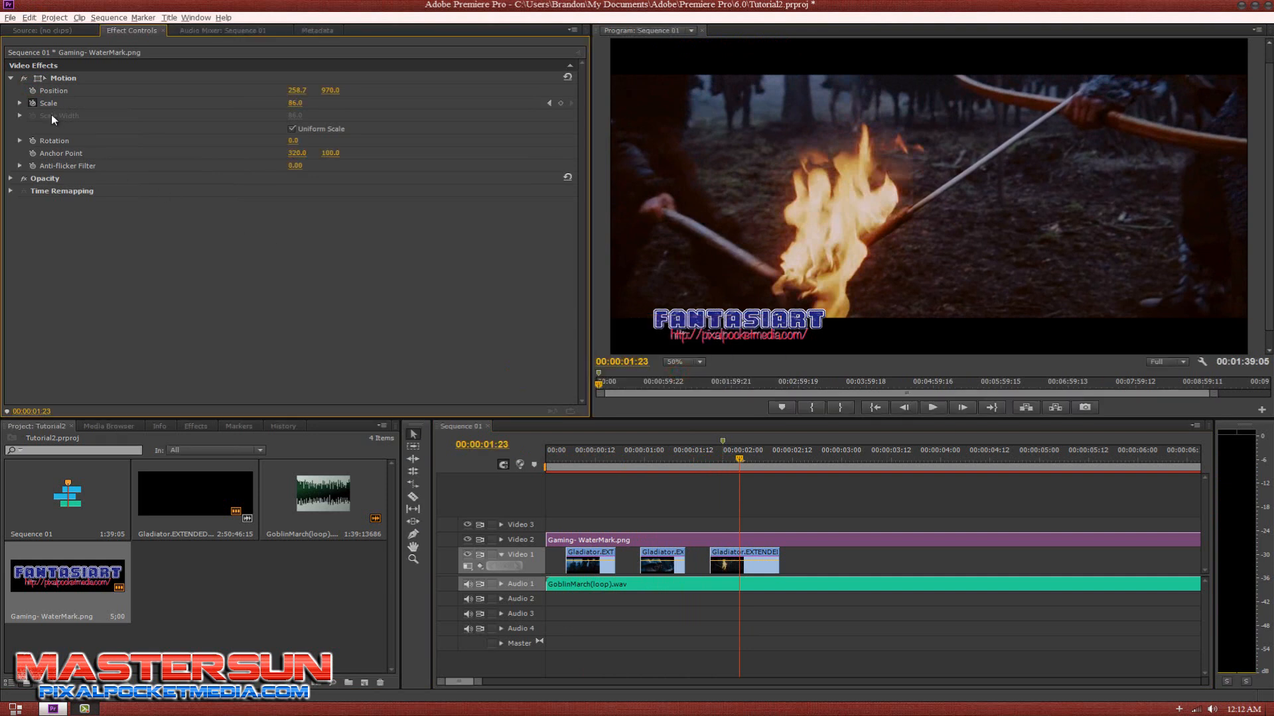
left_click(32, 102)
left_click(671, 371)
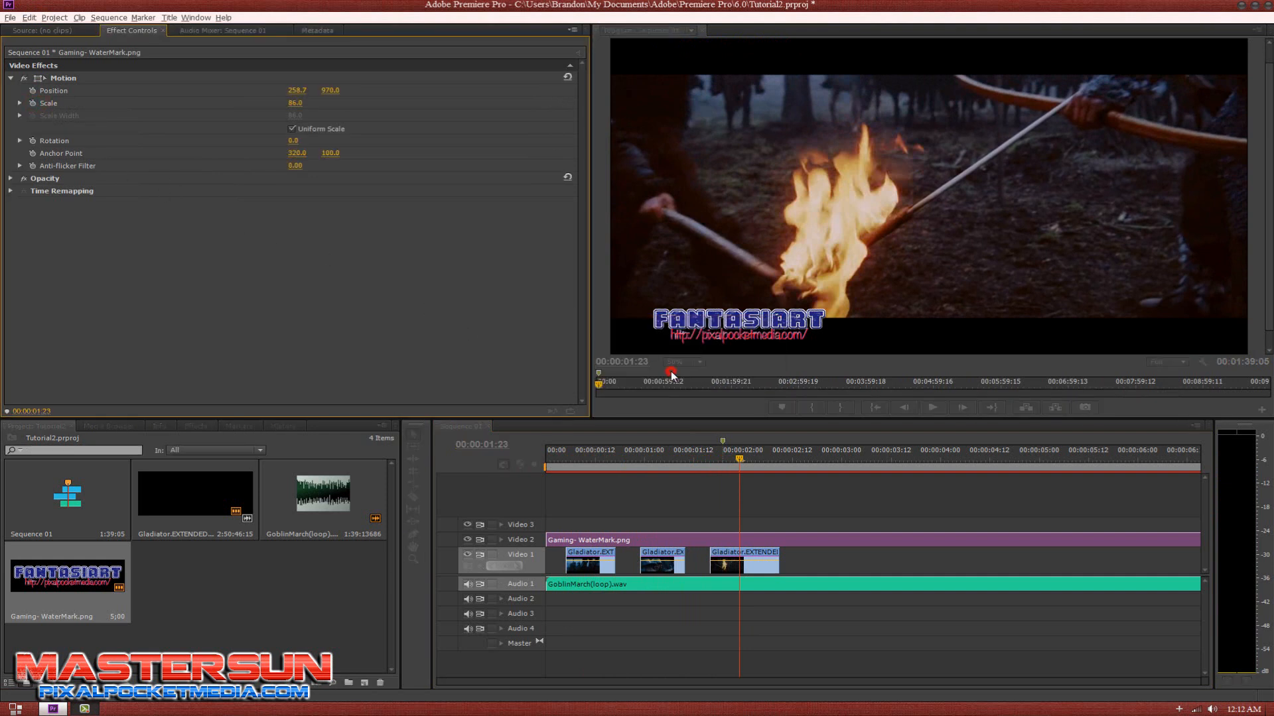
Step: Play the sequence from 00:00:00:00 to check the static watermark over the clips
left_click(550, 457)
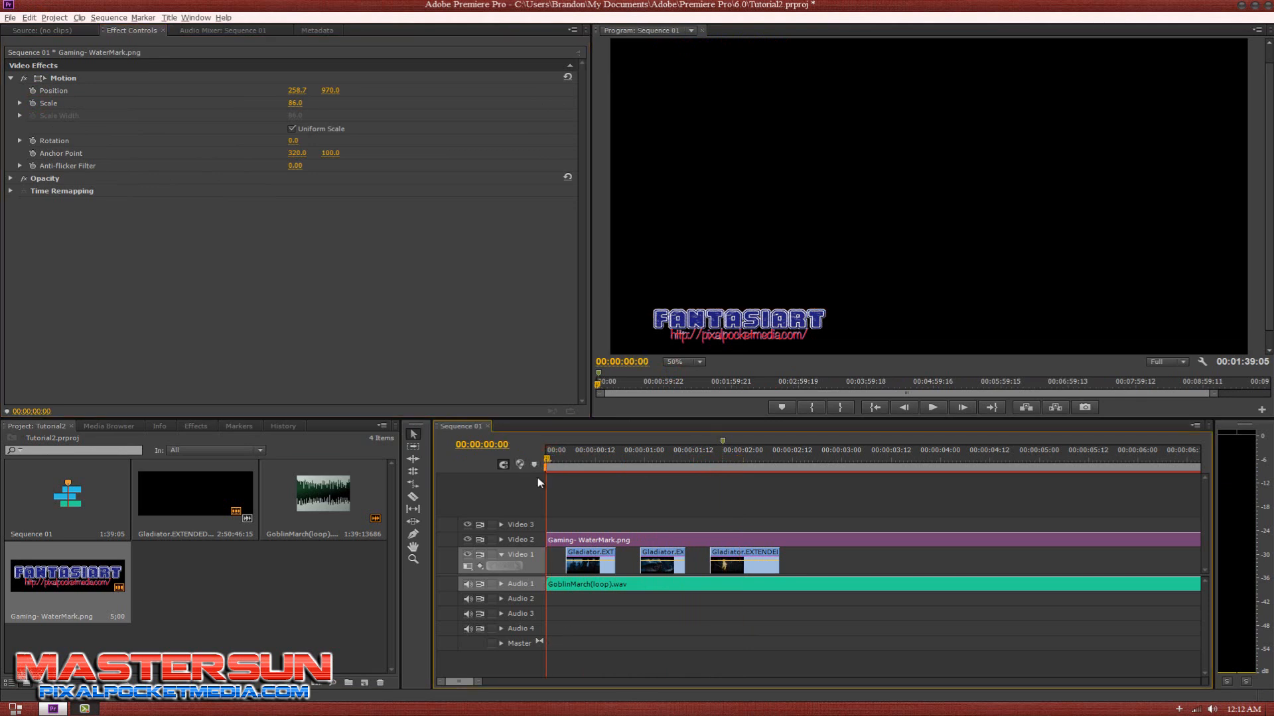
key("space")
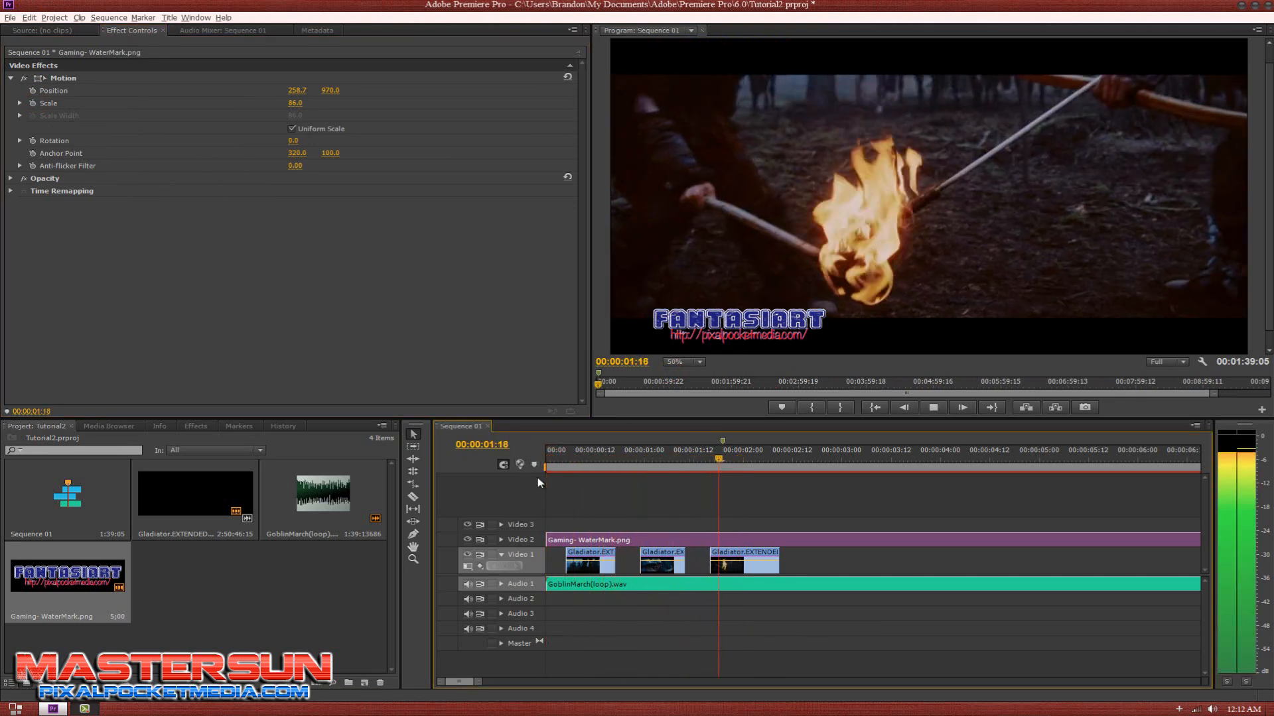
key("space")
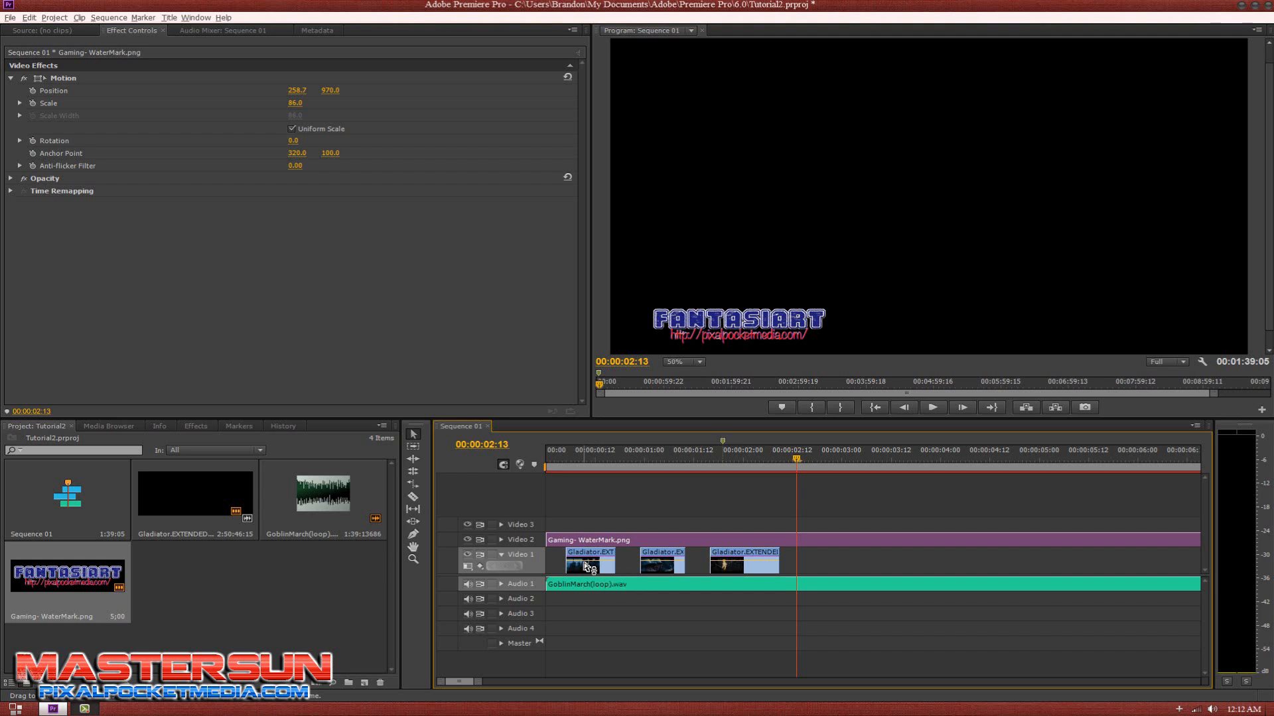
Step: Delete the Gaming-WaterMark.png clip from Video 2
left_click(825, 543)
key("Delete")
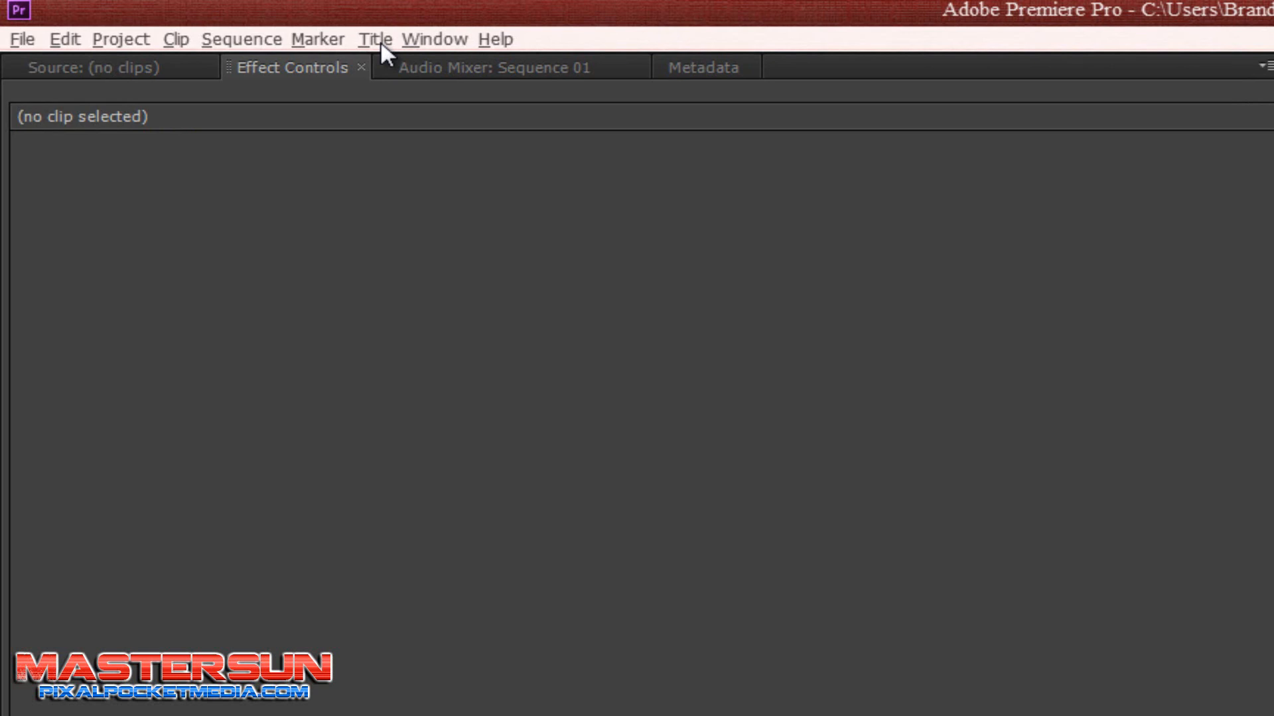
Step: Create a new title named Title 01 with the default 1280 by 1080, 23.976fps video settings
left_click(375, 40)
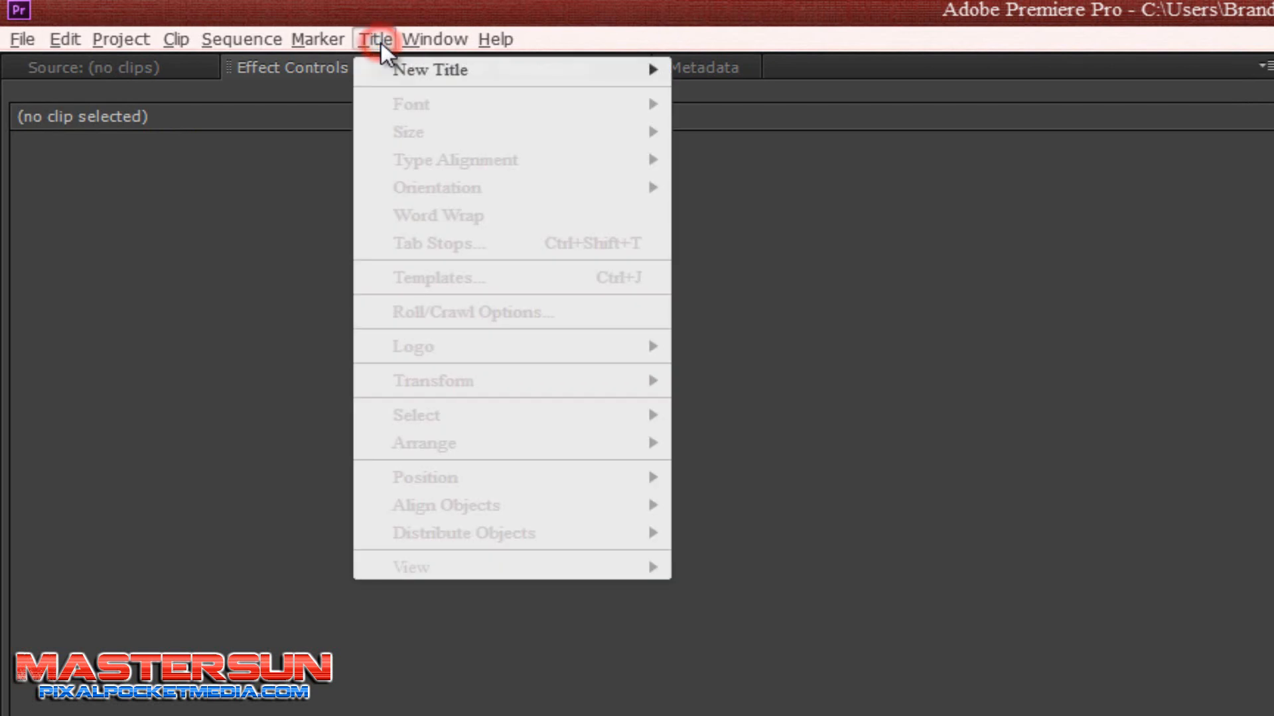
mouse_move(438, 70)
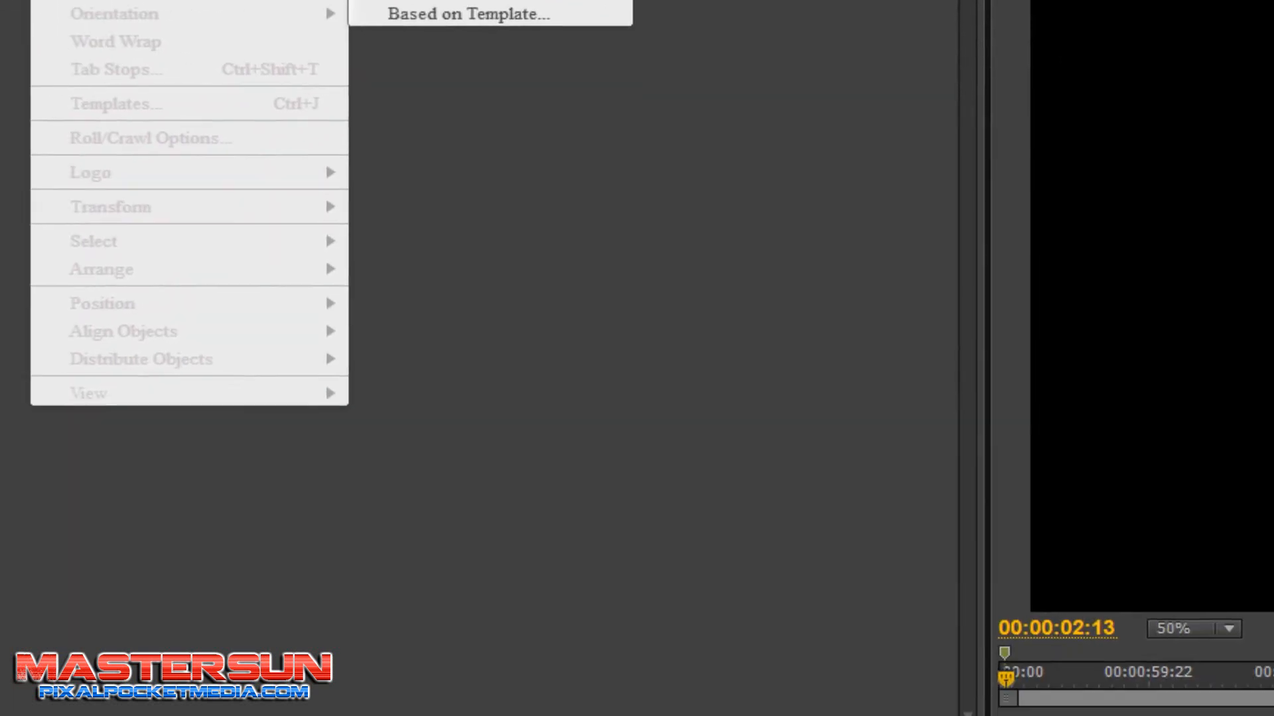
left_click(432, 0)
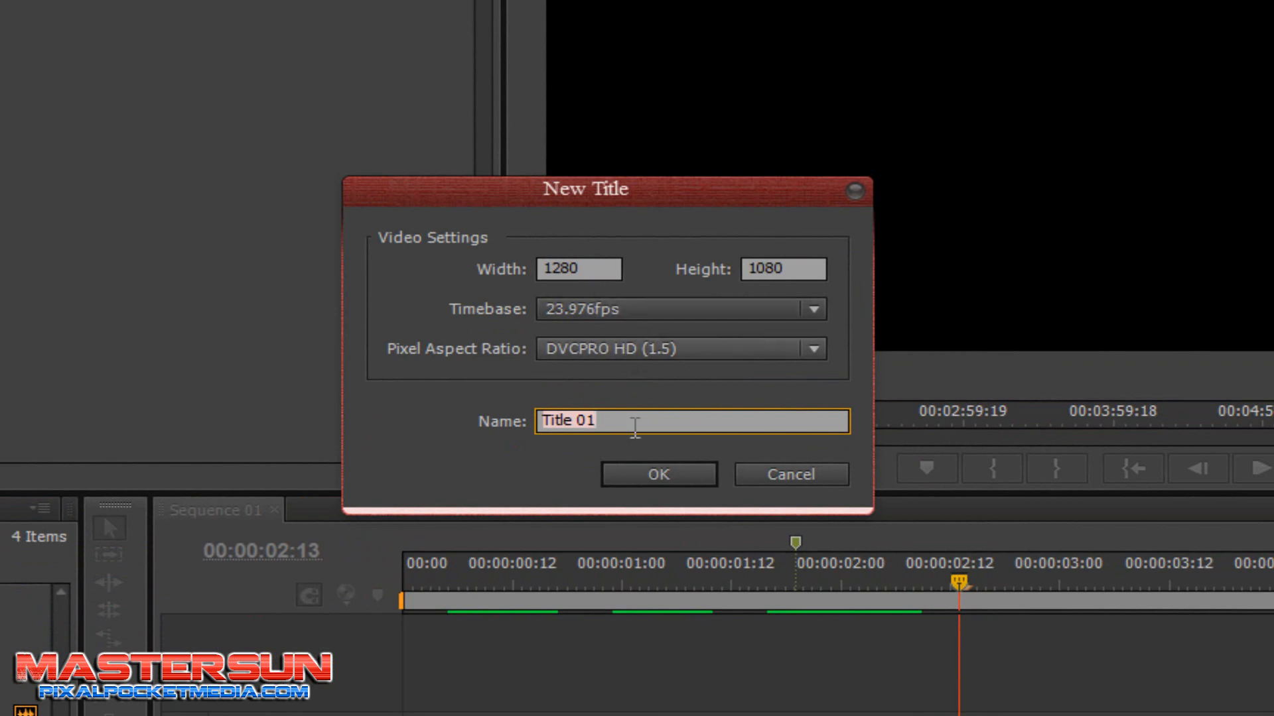
left_click(653, 479)
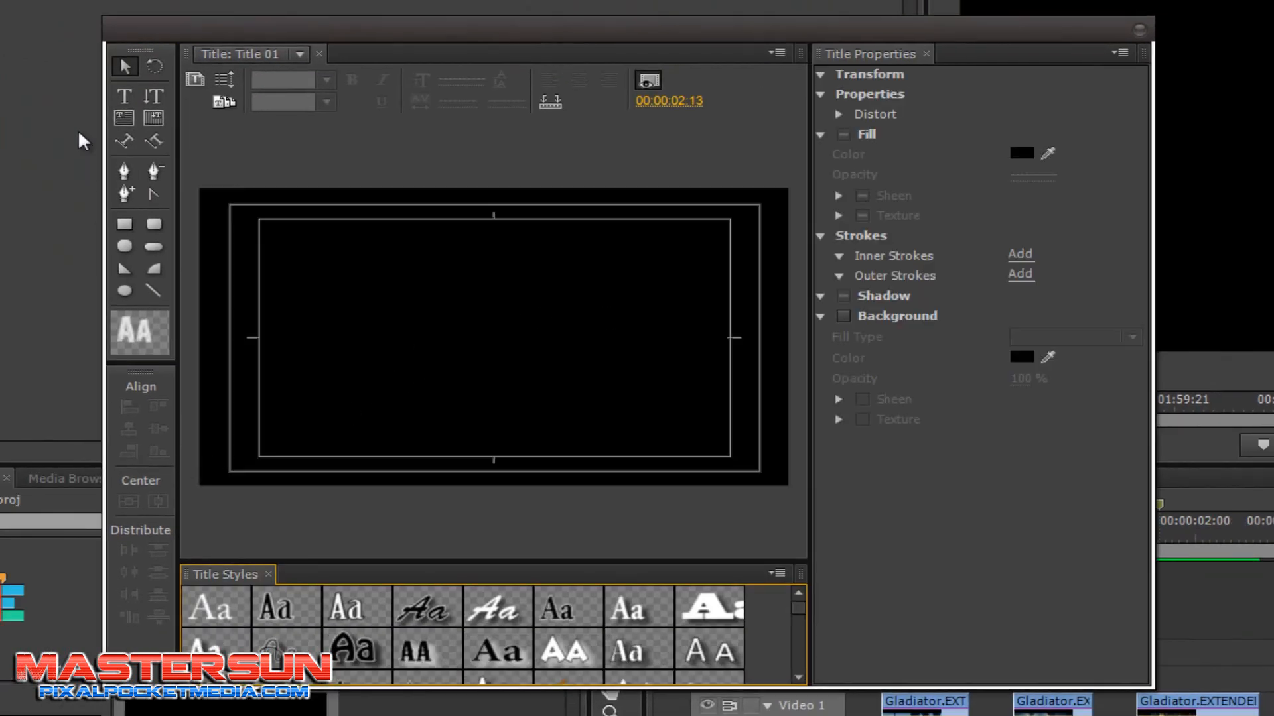
Step: Add the text "Mastersun88" to the title in the glowing yellow Hobo Std style, using the Type tool, and select the text object
left_click(124, 97)
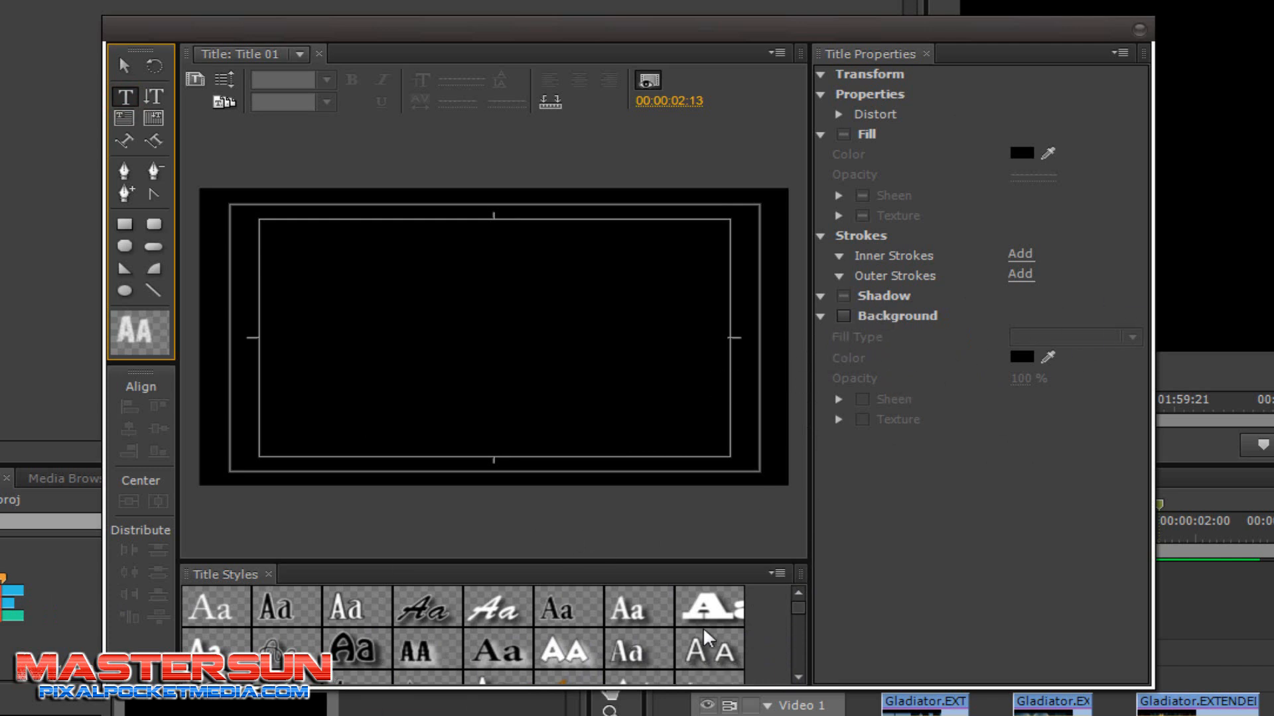
mouse_move(793, 601)
left_mouse_down()
mouse_move(798, 643)
mouse_move(809, 618)
left_mouse_up()
left_click(429, 639)
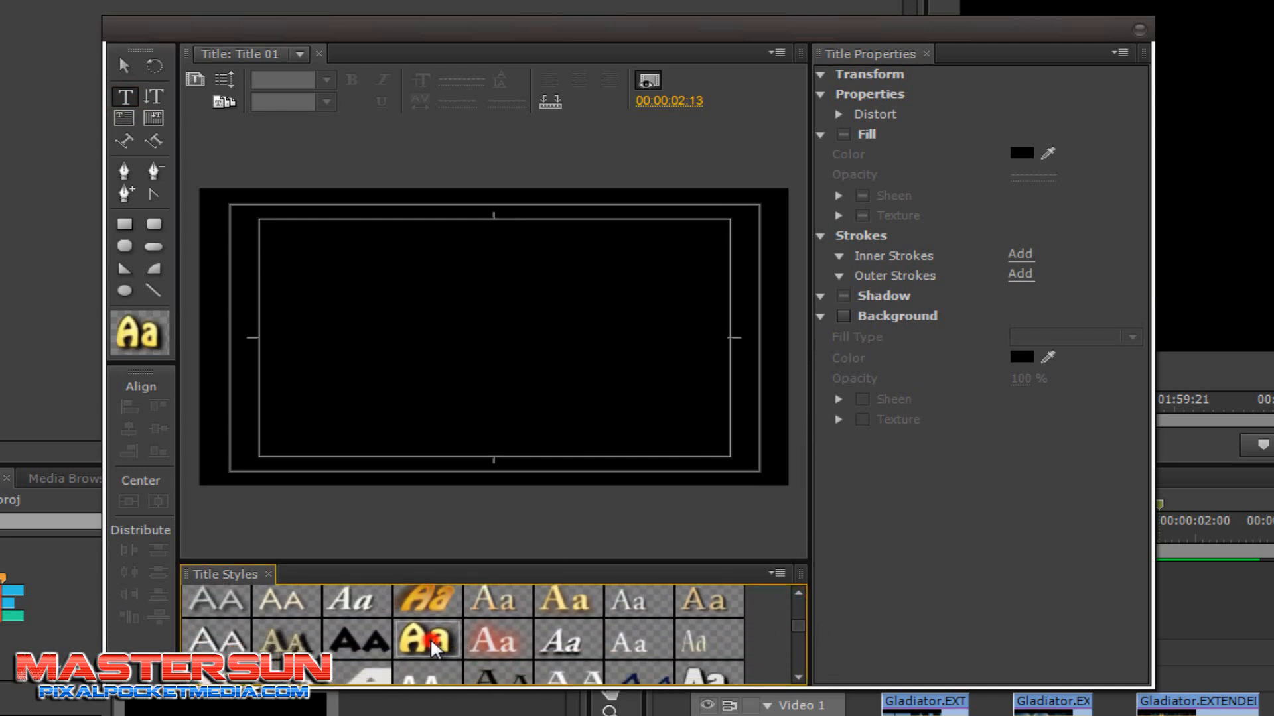
left_click(312, 367)
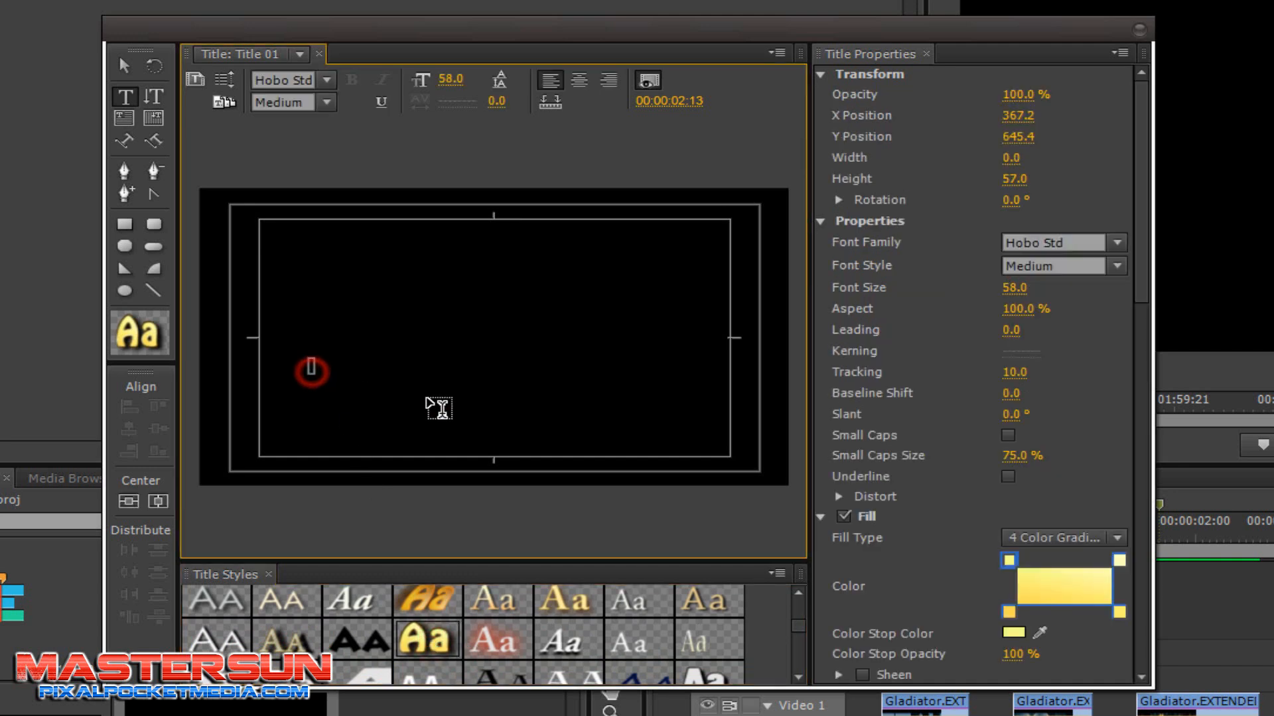
type("Mas")
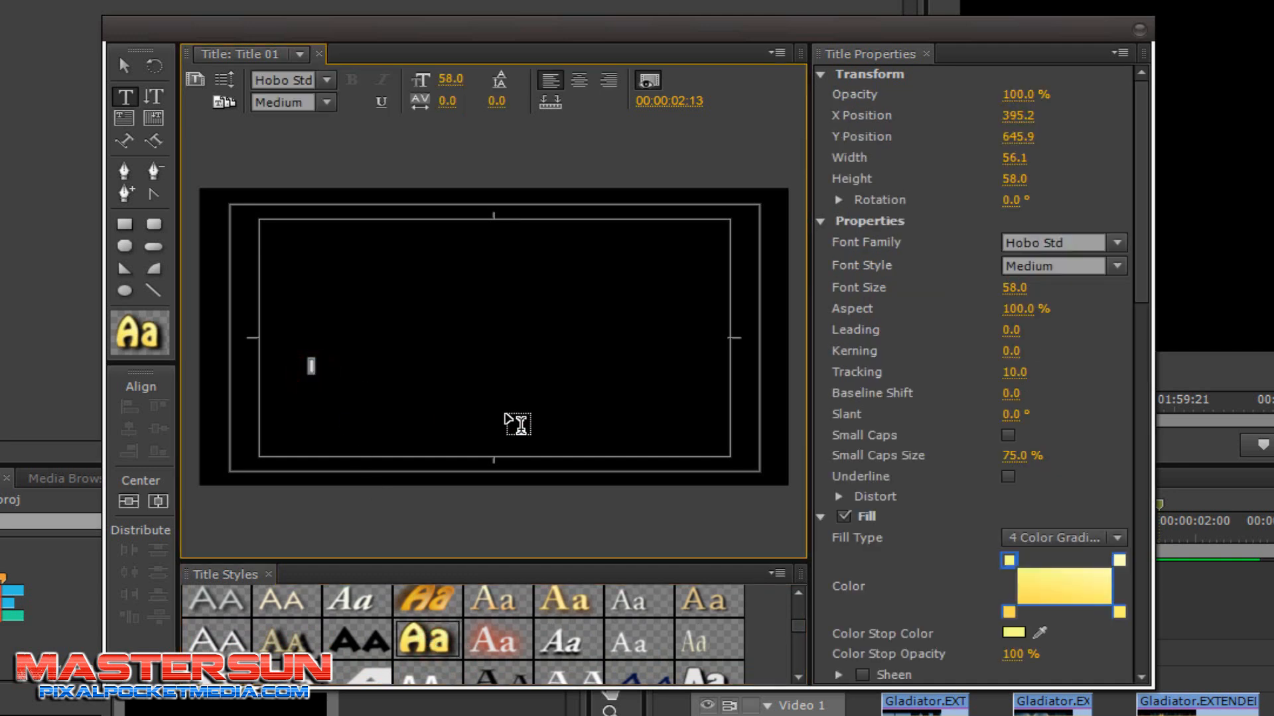
type("te")
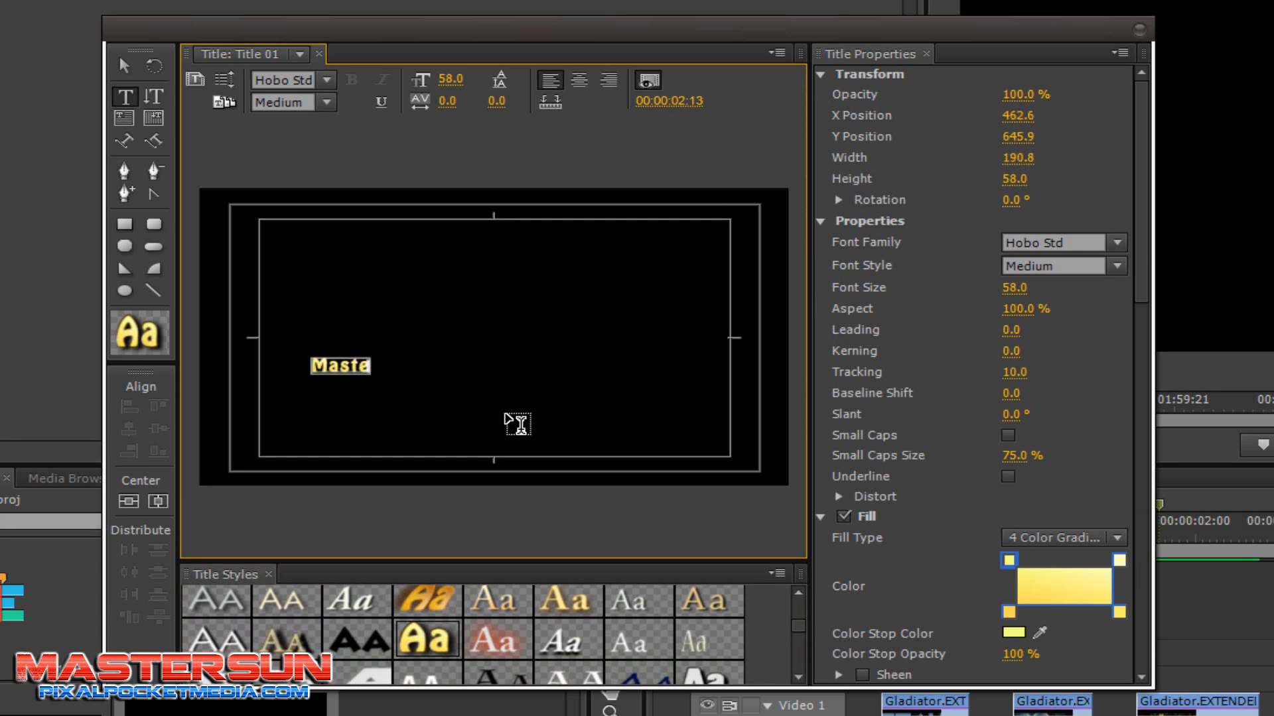
type("rsun8")
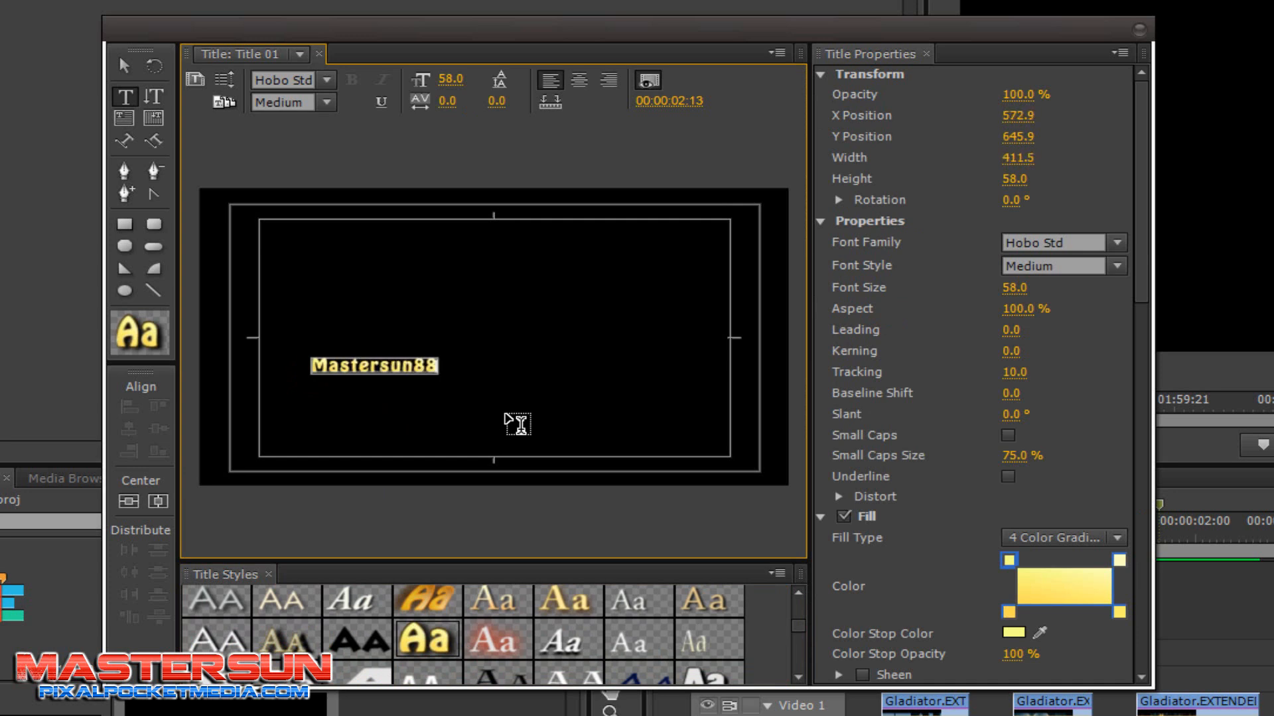
type("8")
left_click(127, 97)
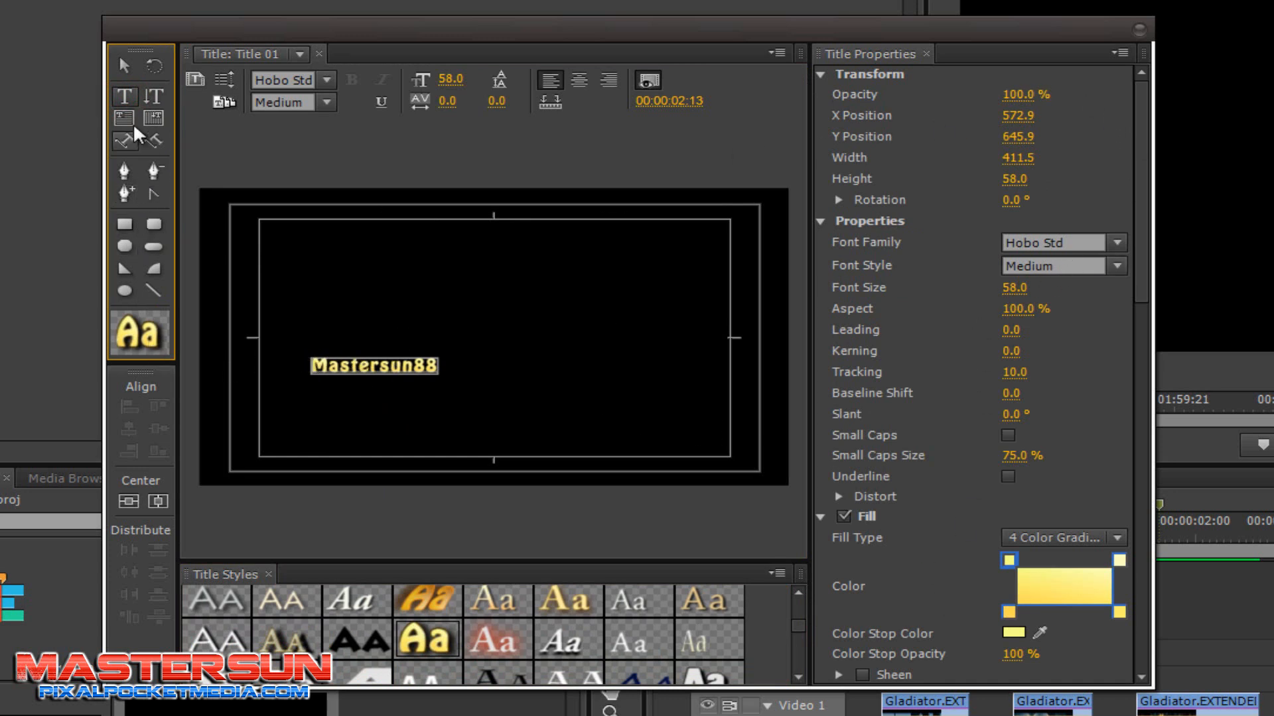
left_click(124, 66)
left_click(333, 358)
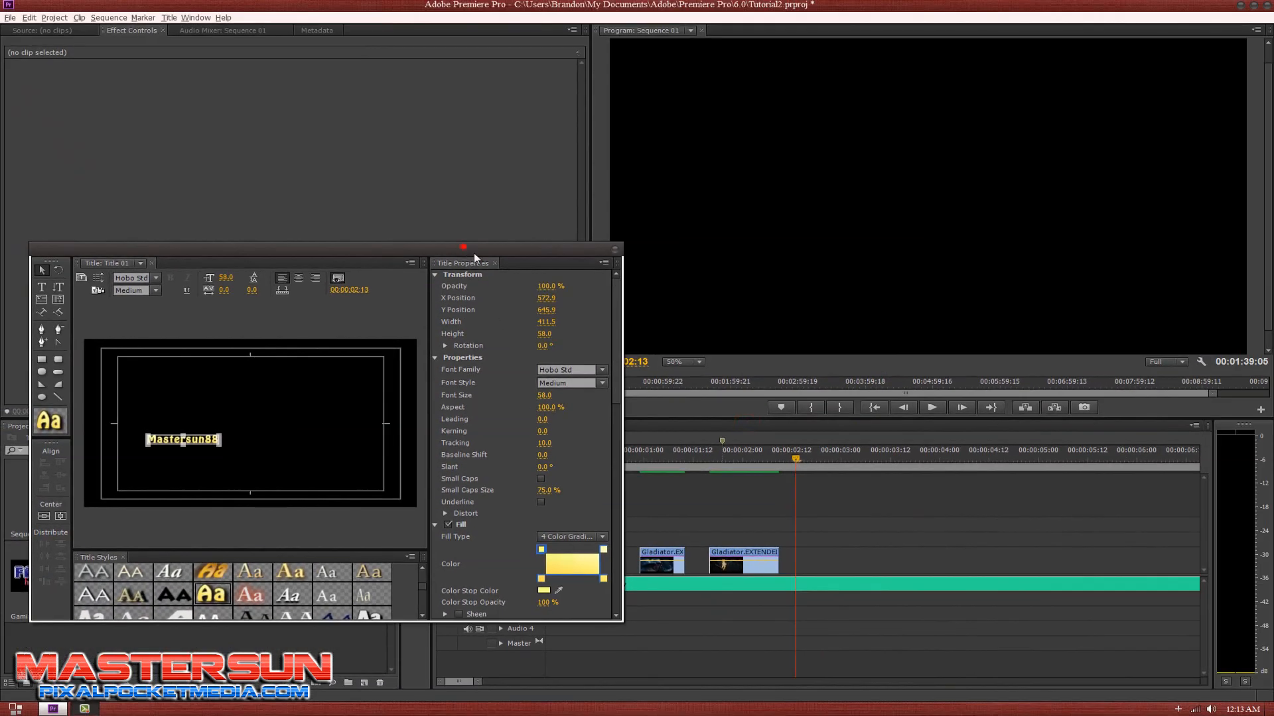
Step: Close the title editor, place Title 01 on Video 2 at the sequence start and preview it over the first Gladiator clip at 00:00:00:10
left_click_drag(473, 253, 695, 267)
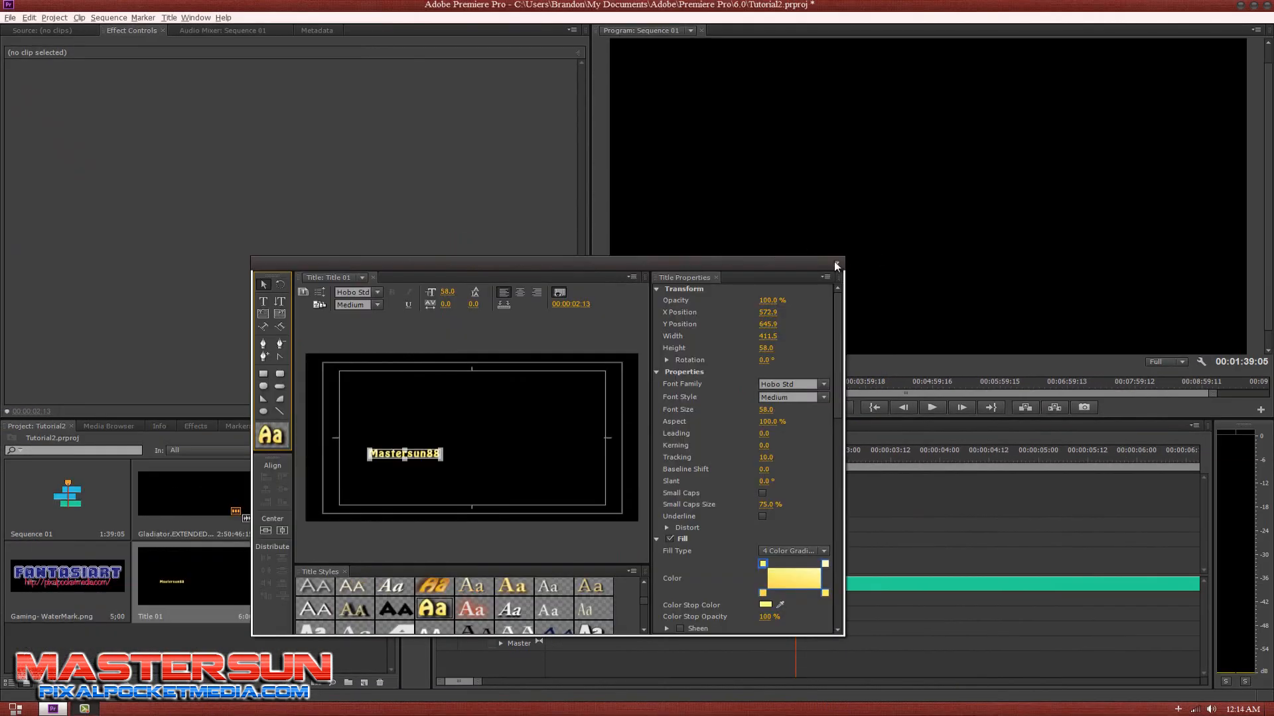
left_click(836, 265)
left_click(246, 569)
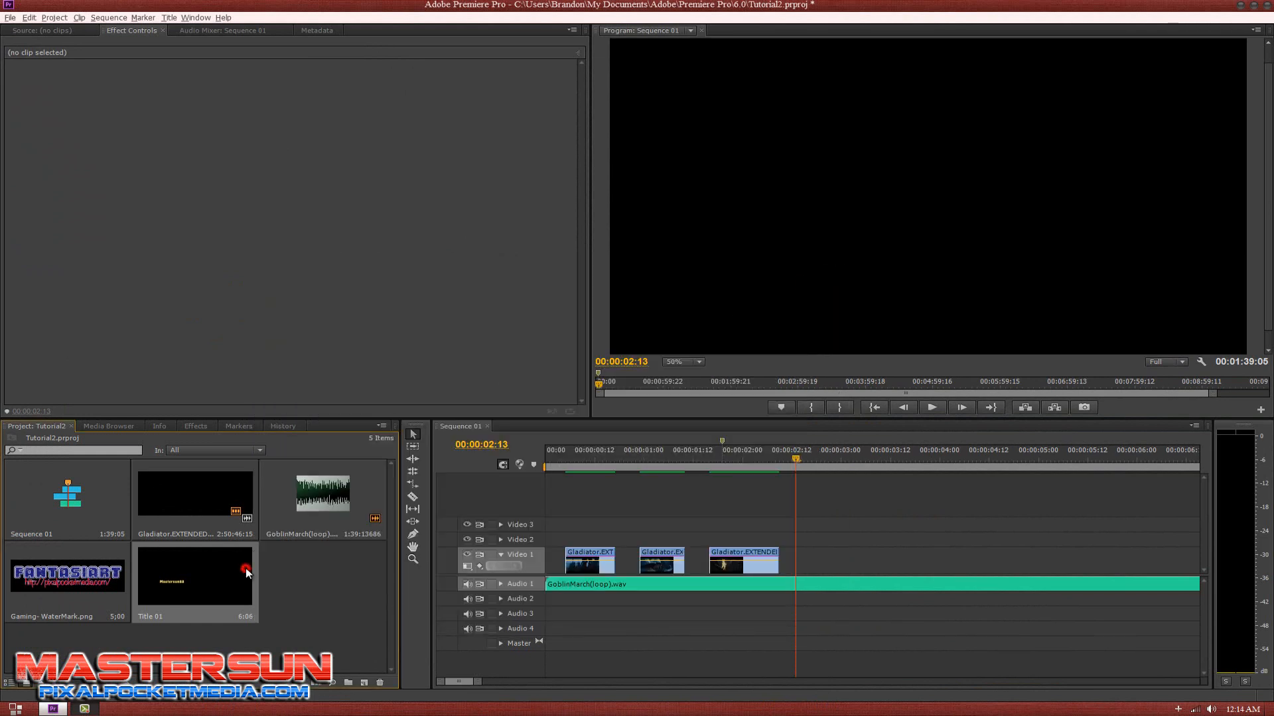
left_click_drag(379, 574, 577, 539)
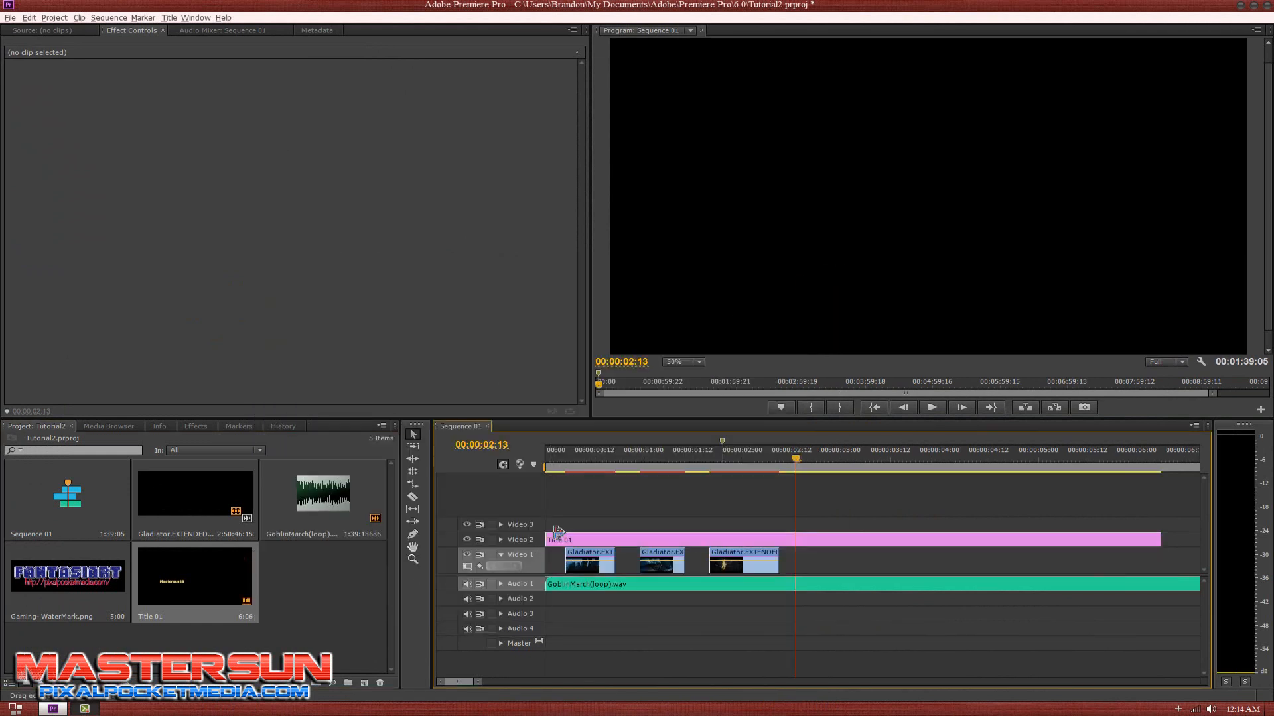
left_click(615, 462)
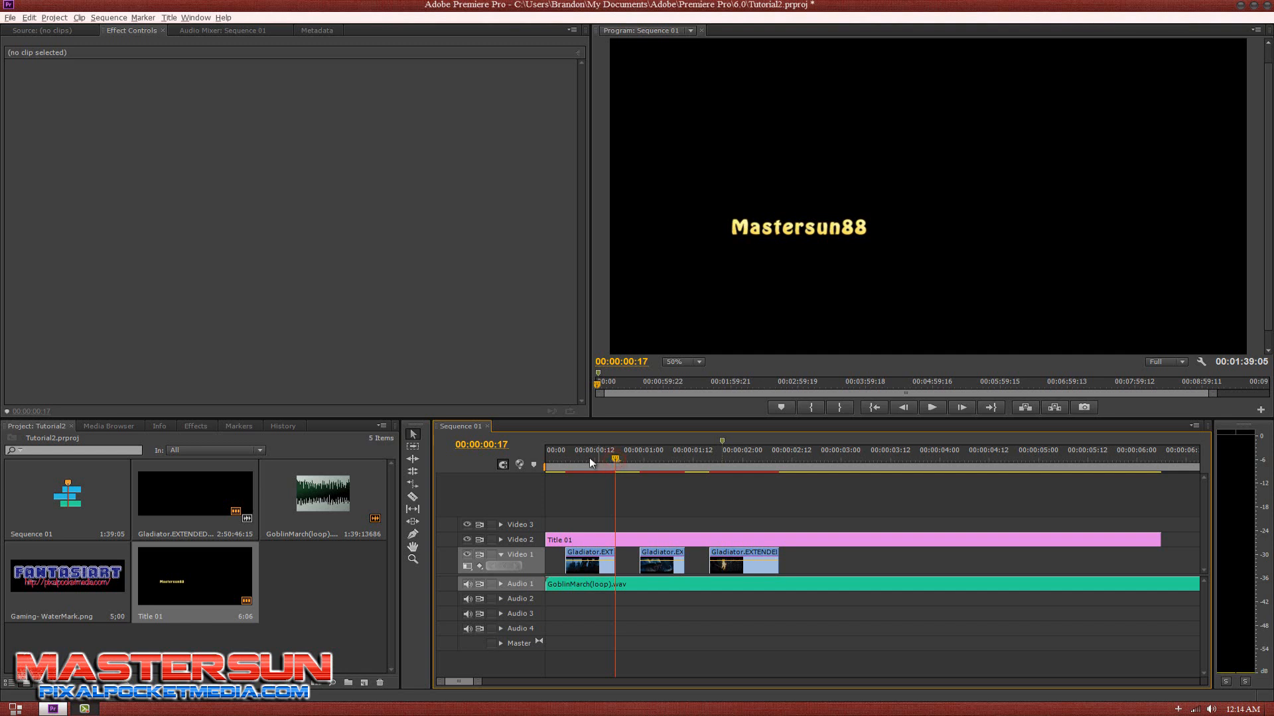
left_click(589, 458)
Step: Reopen the placed title, enlarge the Mastersun88 text to about 876 by 131 and move it to the frame's lower-left corner
left_click(603, 538)
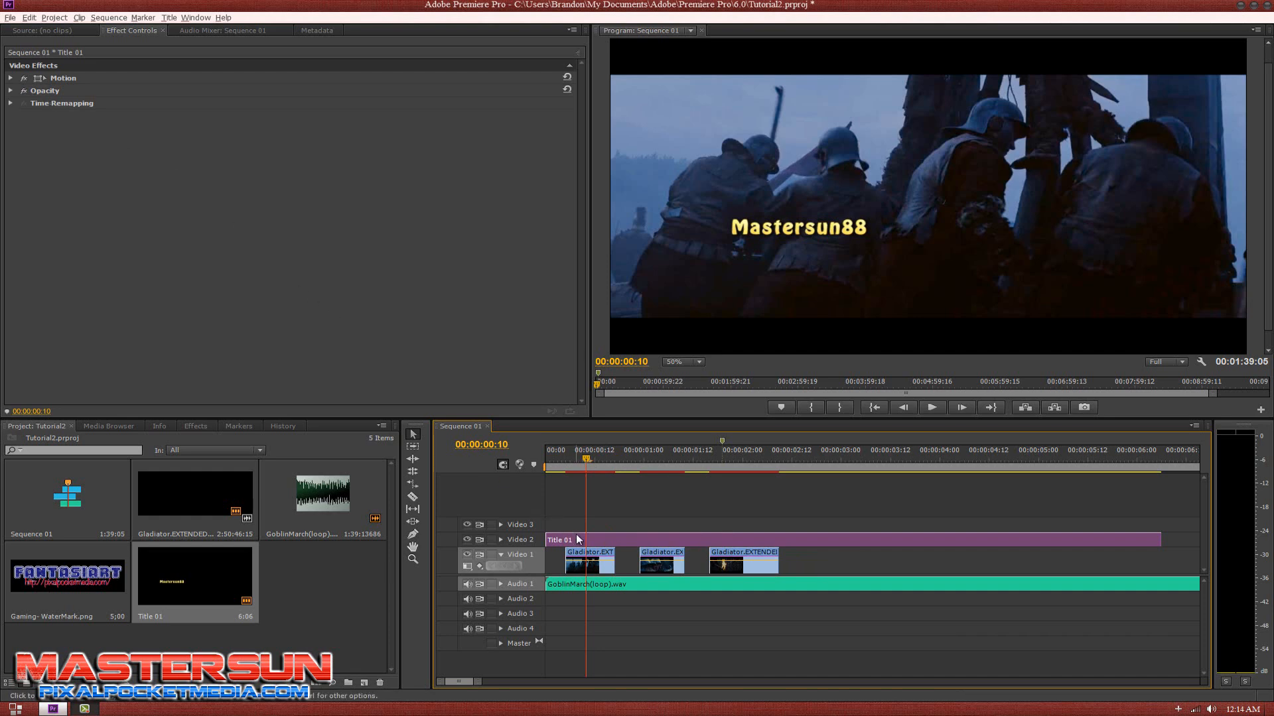
double_click(577, 538)
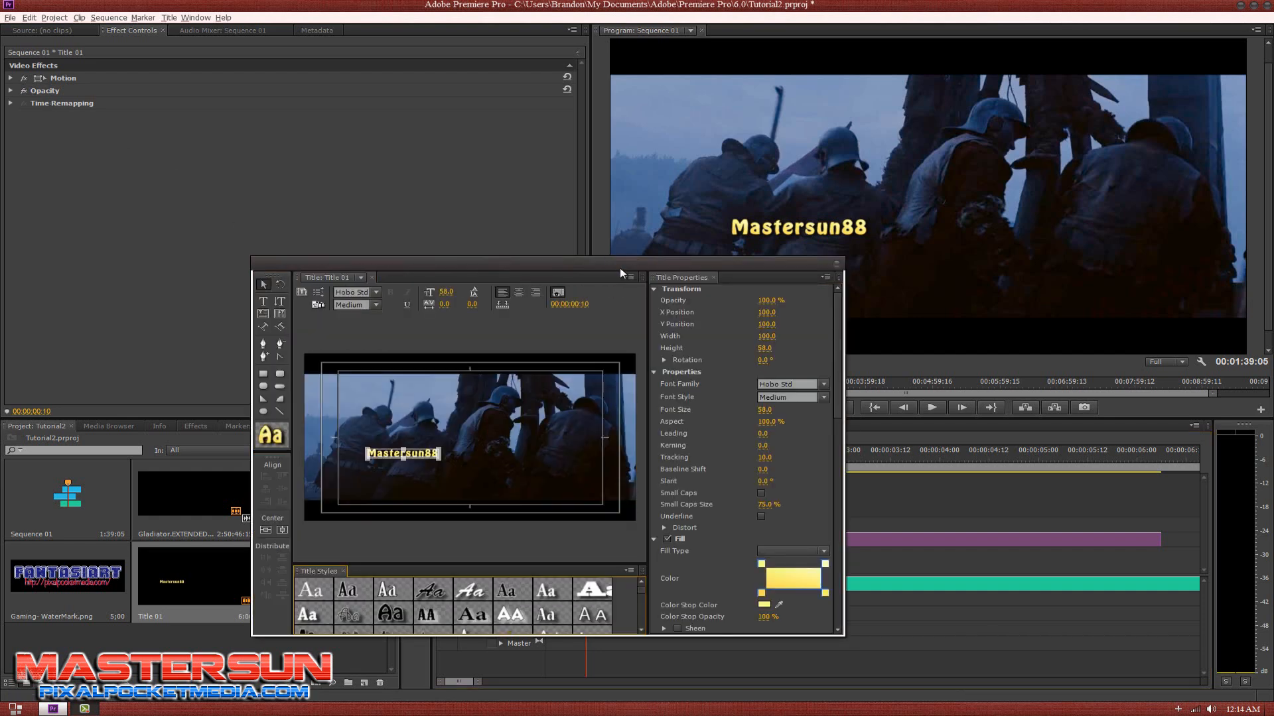
left_click_drag(611, 264, 441, 195)
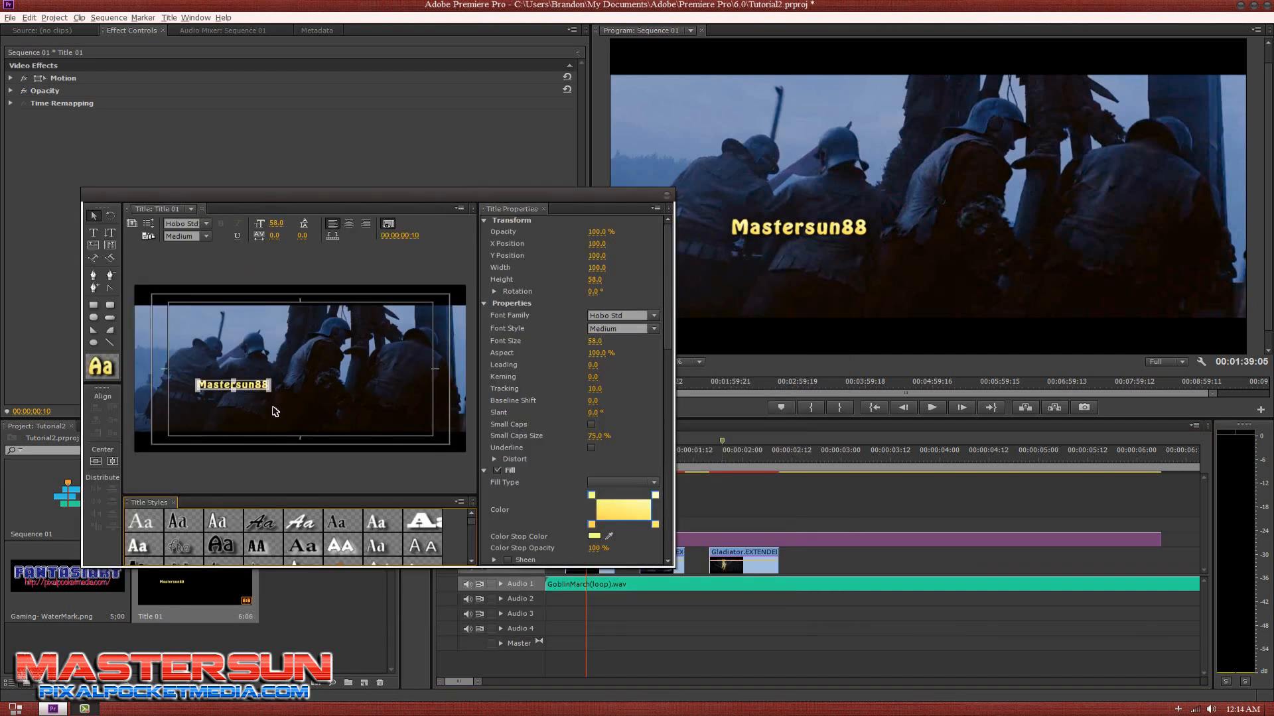
left_click_drag(269, 392, 350, 390)
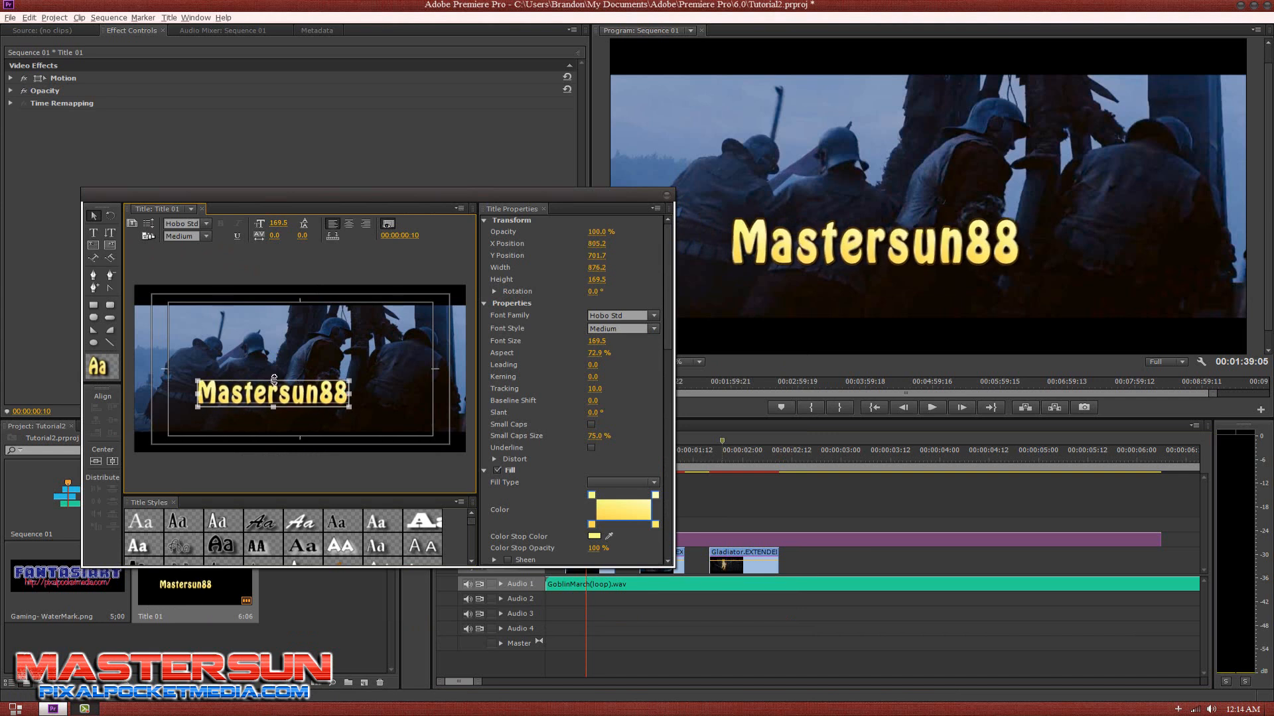
left_click_drag(274, 379, 189, 428)
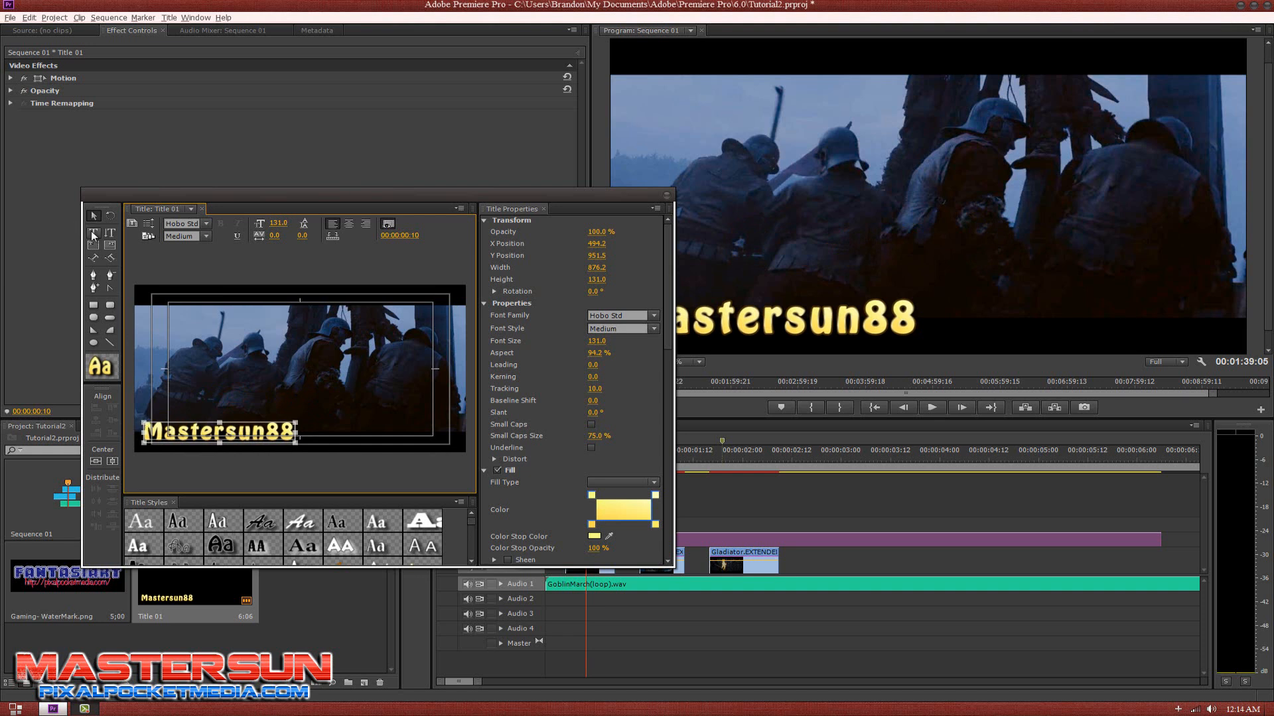
Step: Select all of the Mastersun88 title text and change its font family to Robbie Rocketpants
left_click(92, 233)
left_click(141, 431)
key("ctrl+a")
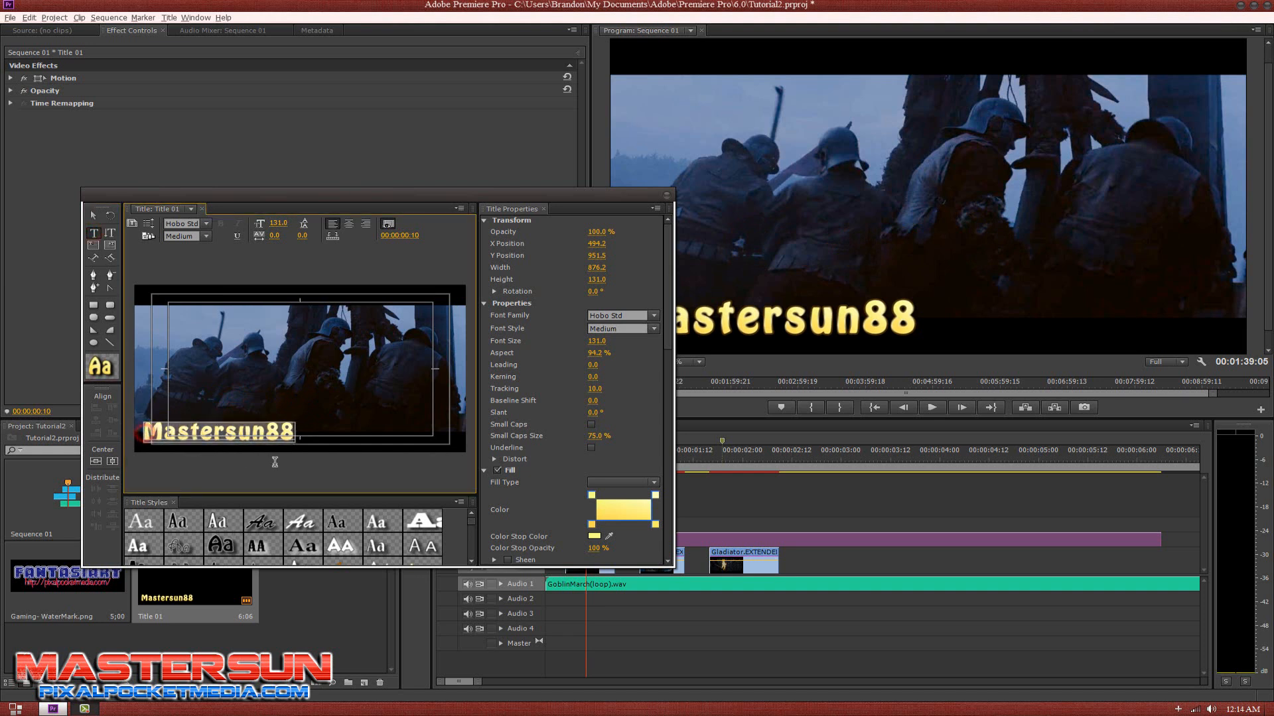
left_click(654, 316)
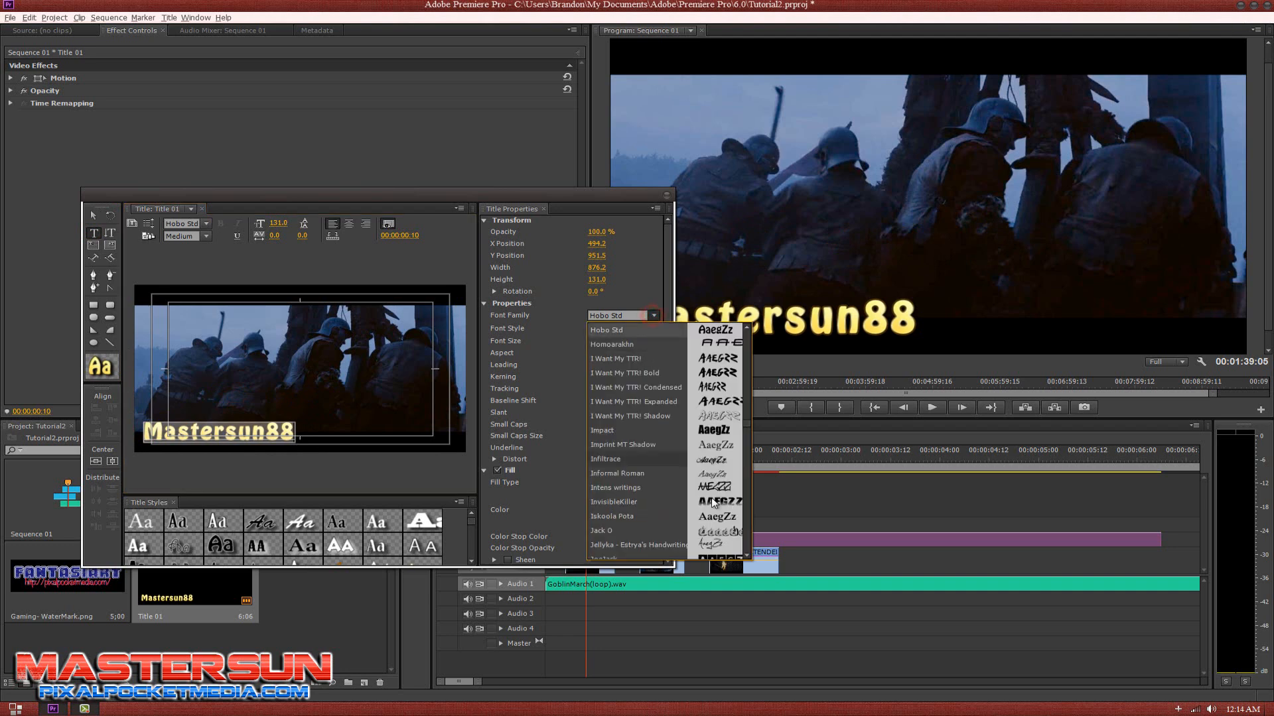
scroll(715, 387, "down", 12)
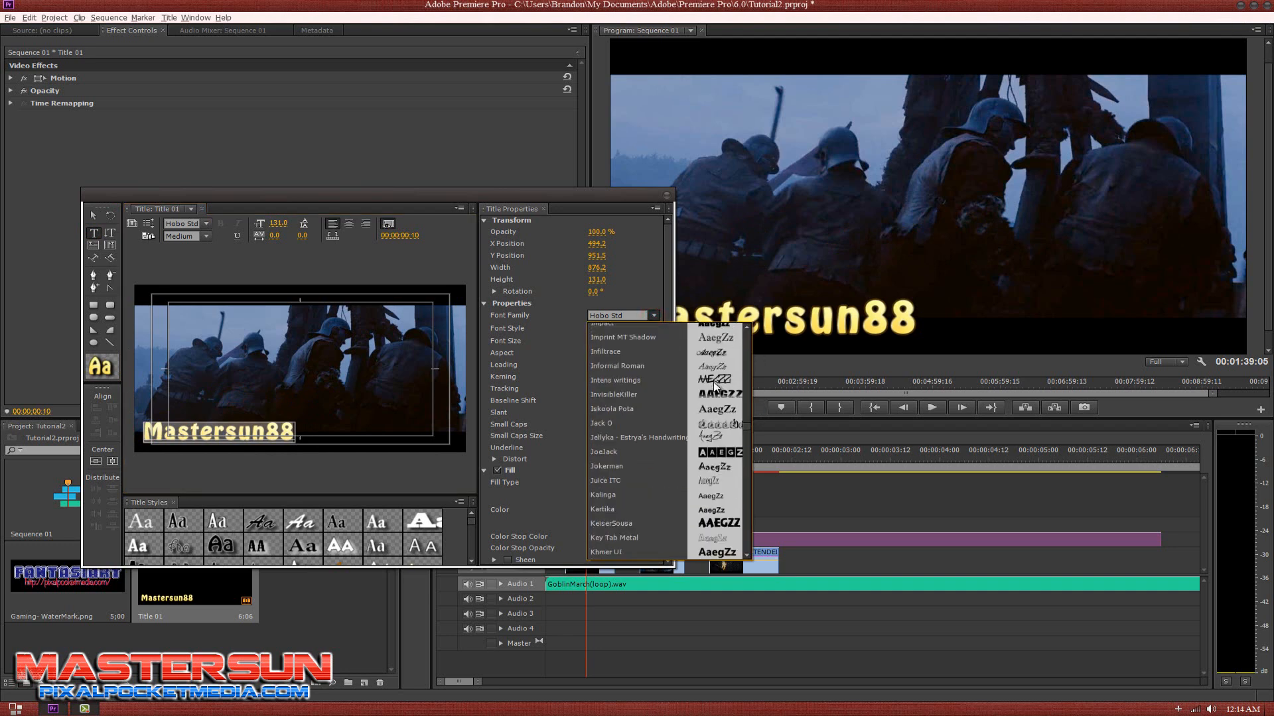
scroll(715, 387, "down", 12)
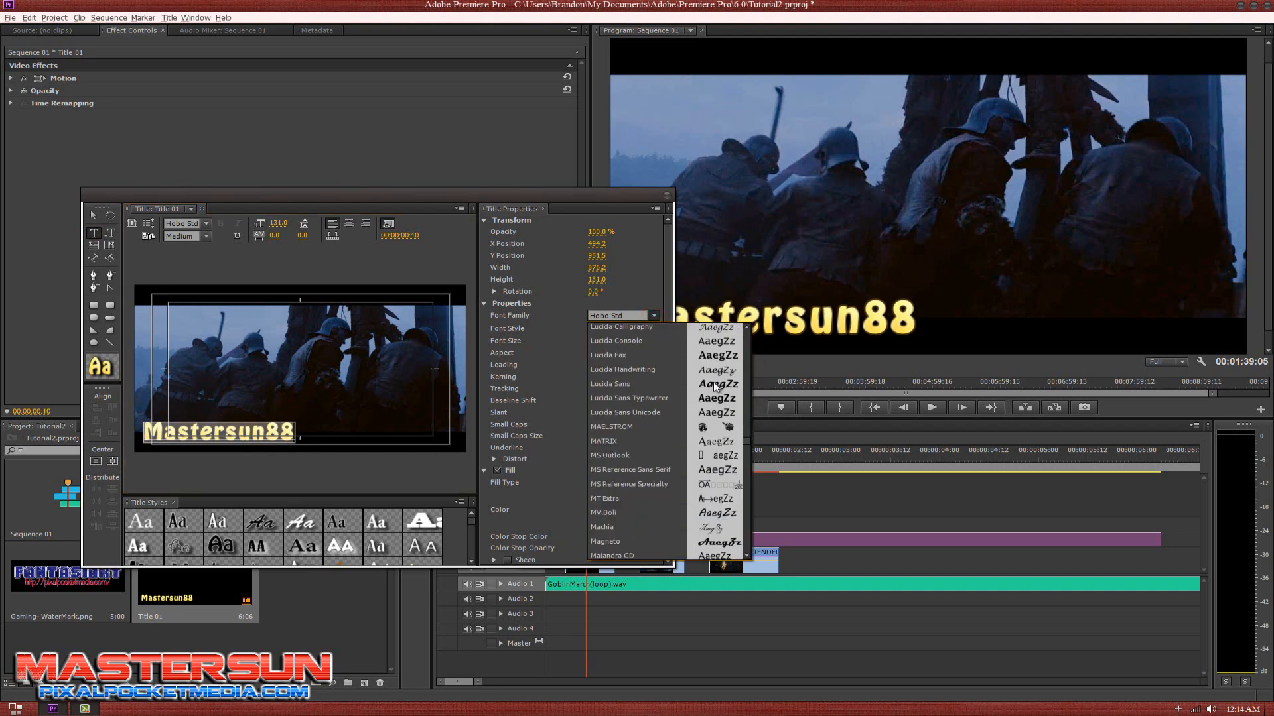
scroll(713, 388, "down", 12)
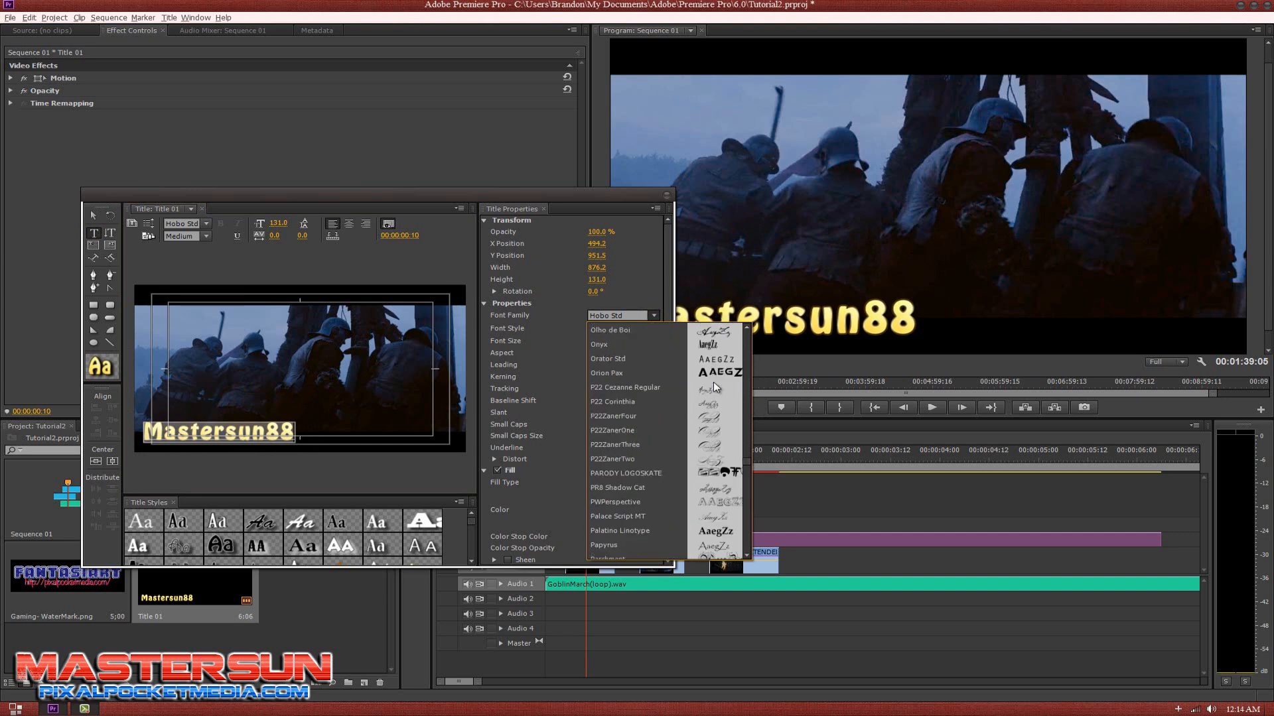
scroll(715, 382, "down", 12)
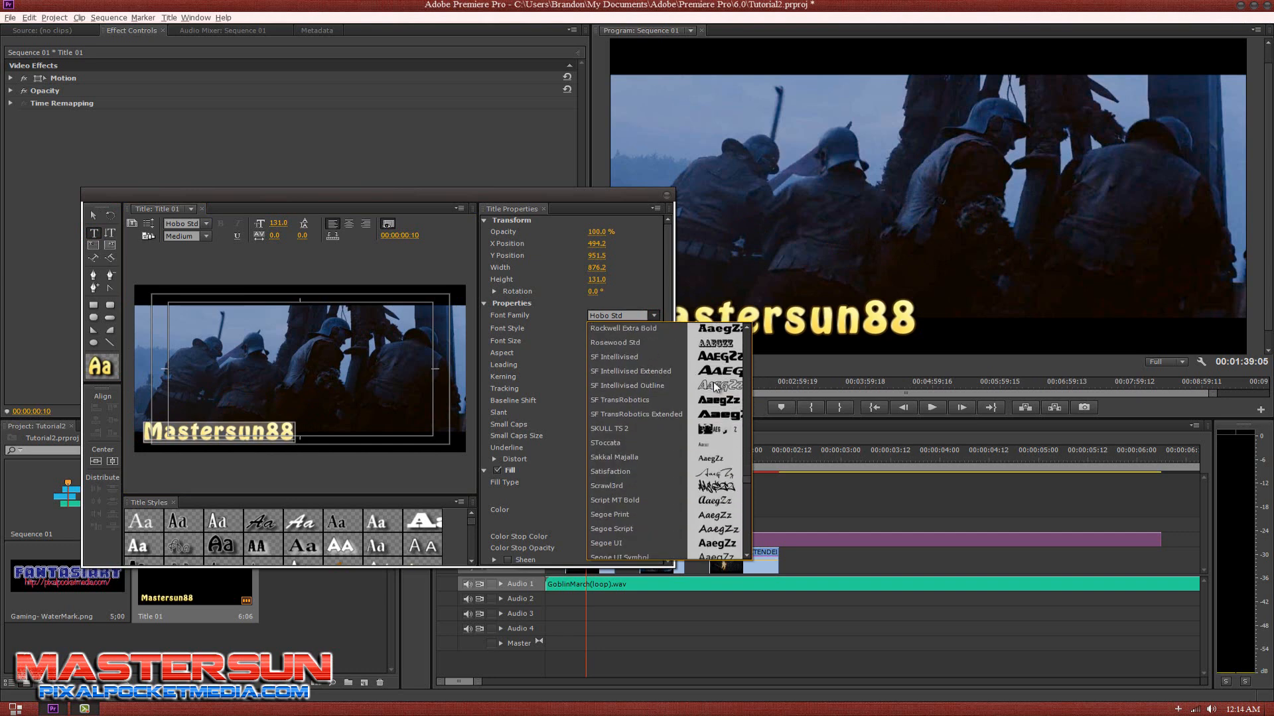
scroll(714, 385, "down", 12)
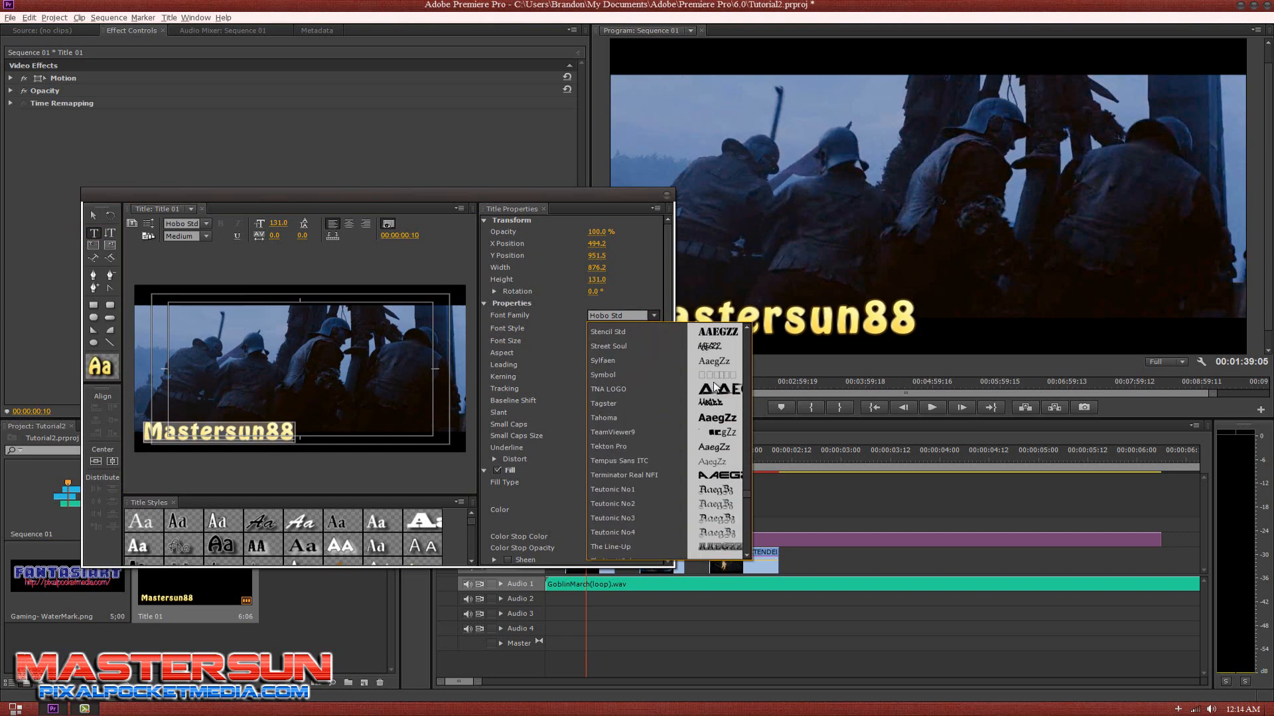
scroll(714, 387, "down", 12)
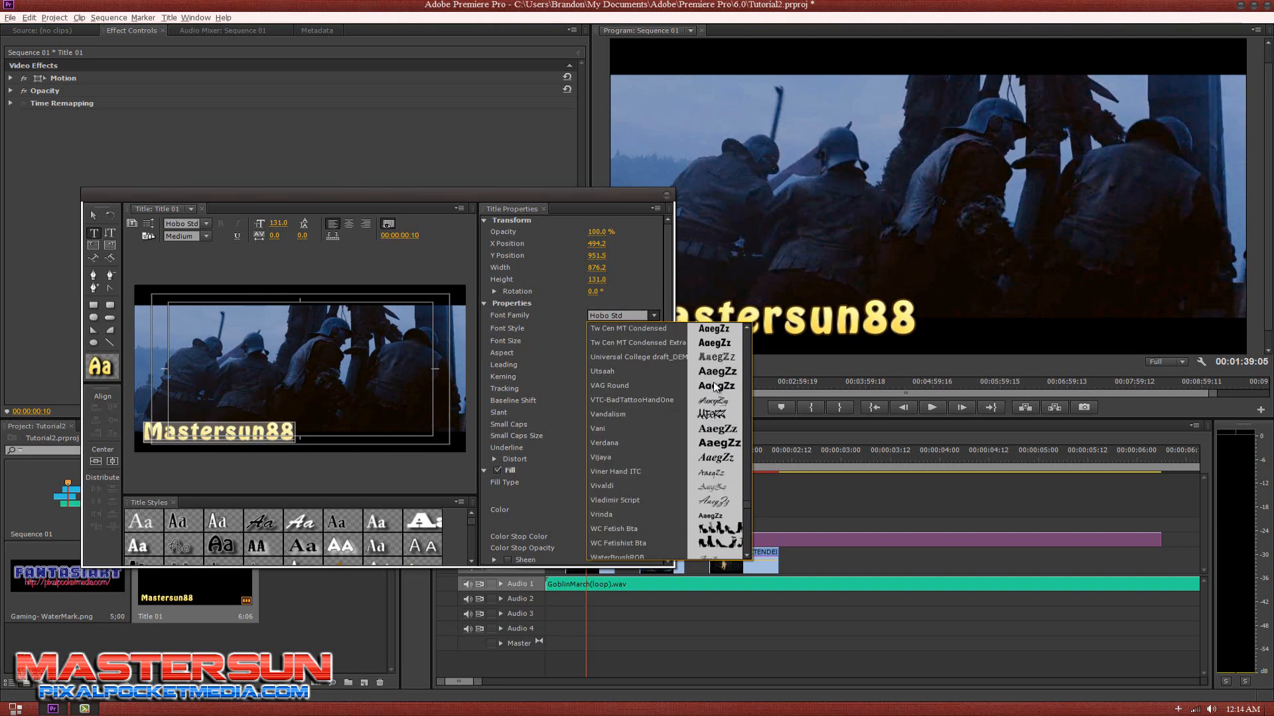
scroll(715, 388, "down", 6)
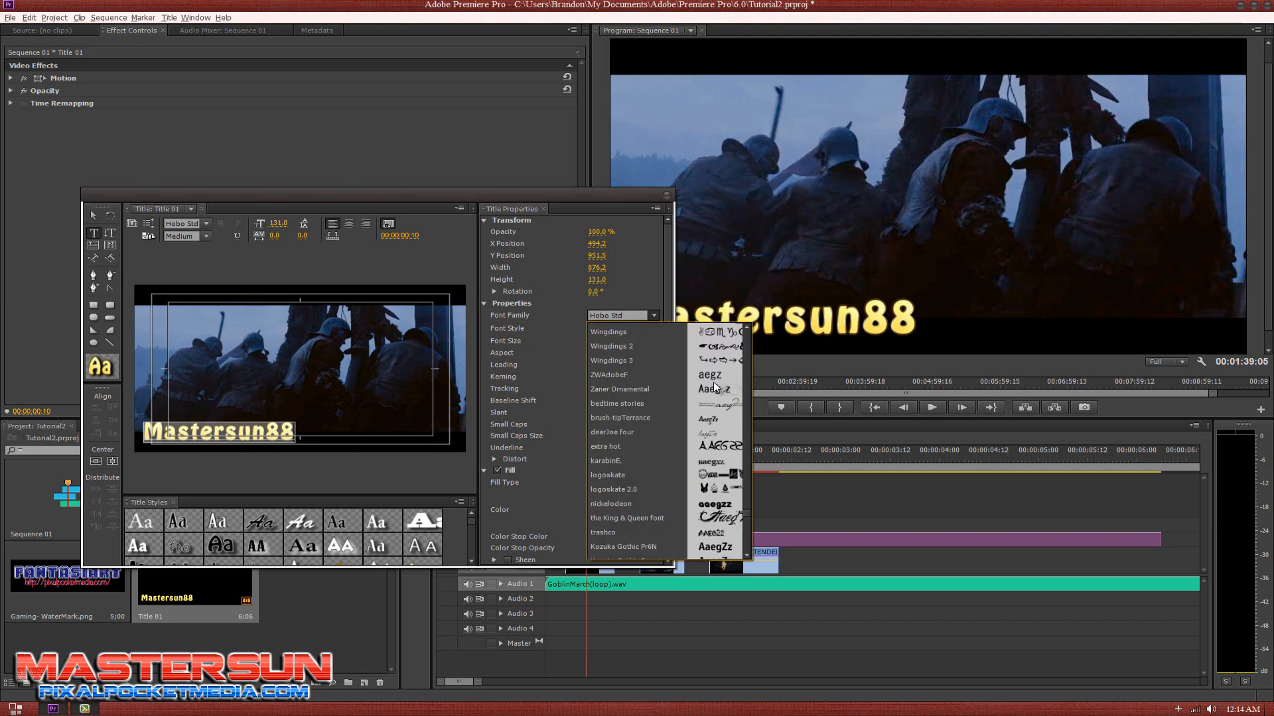
scroll(690, 448, "down", 9)
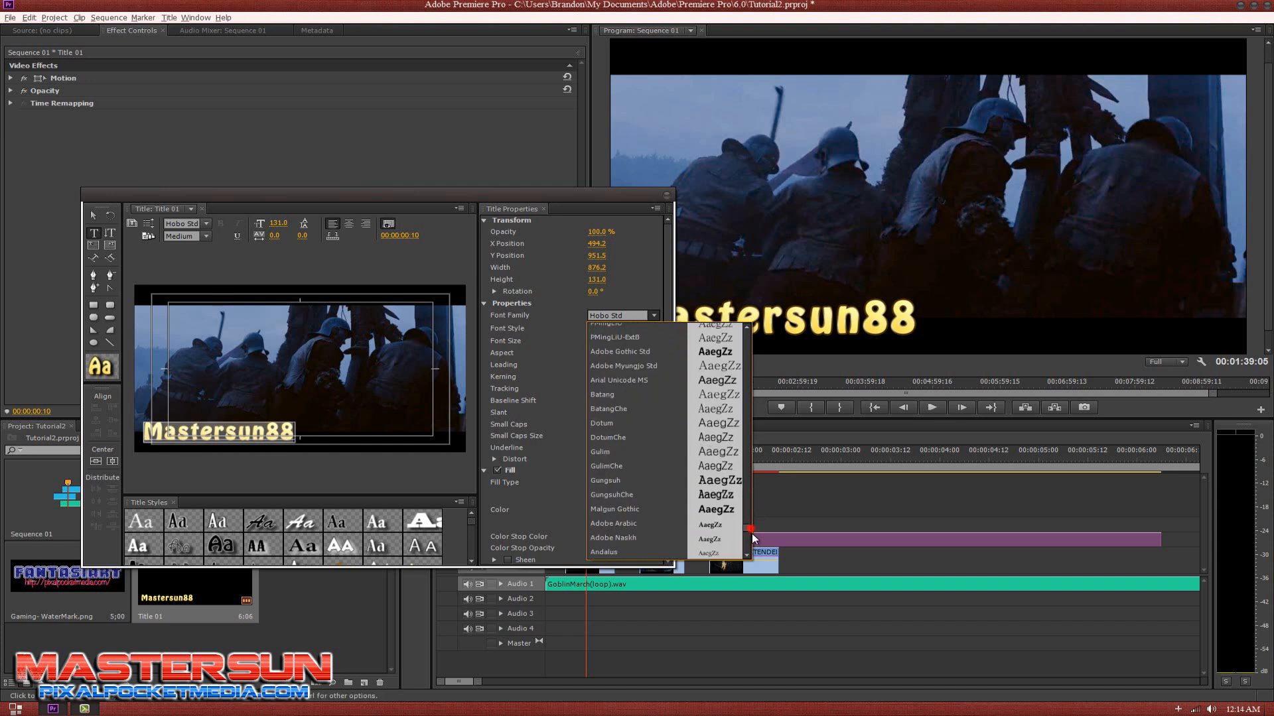
scroll(750, 534, "down", 5)
scroll(751, 540, "up", 4)
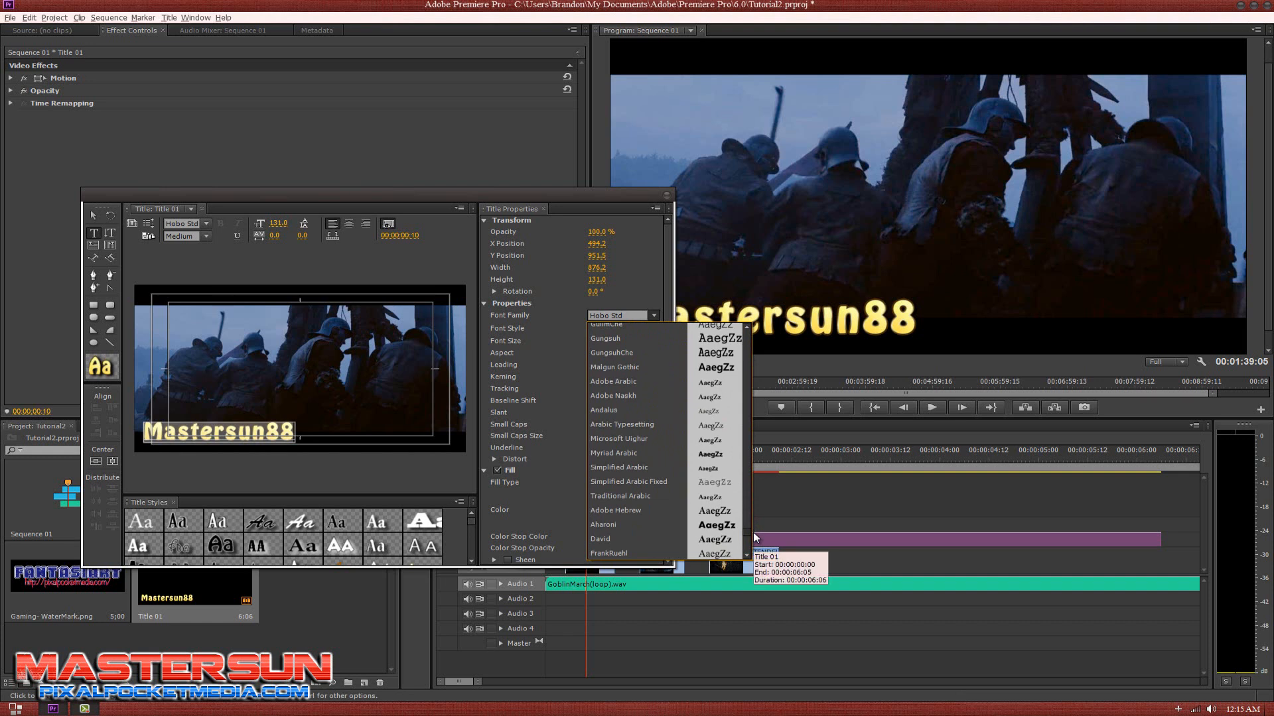
scroll(754, 532, "down", 1)
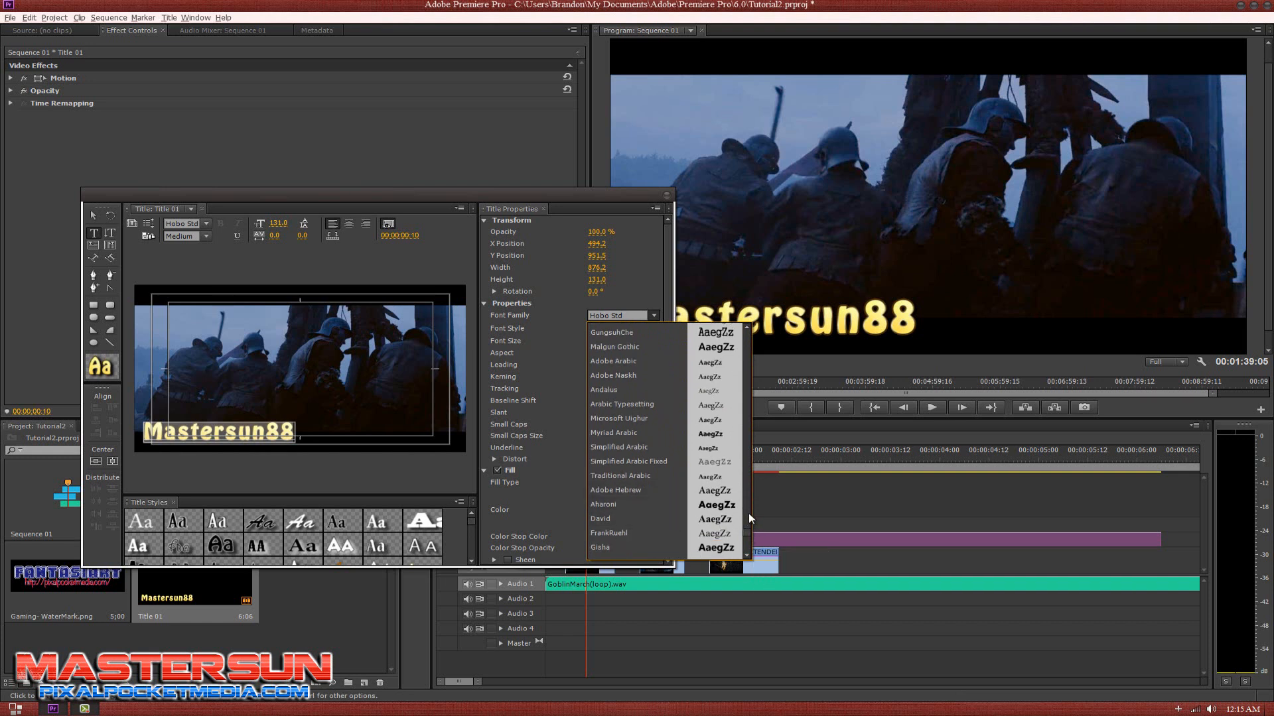
scroll(748, 532, "down", 3)
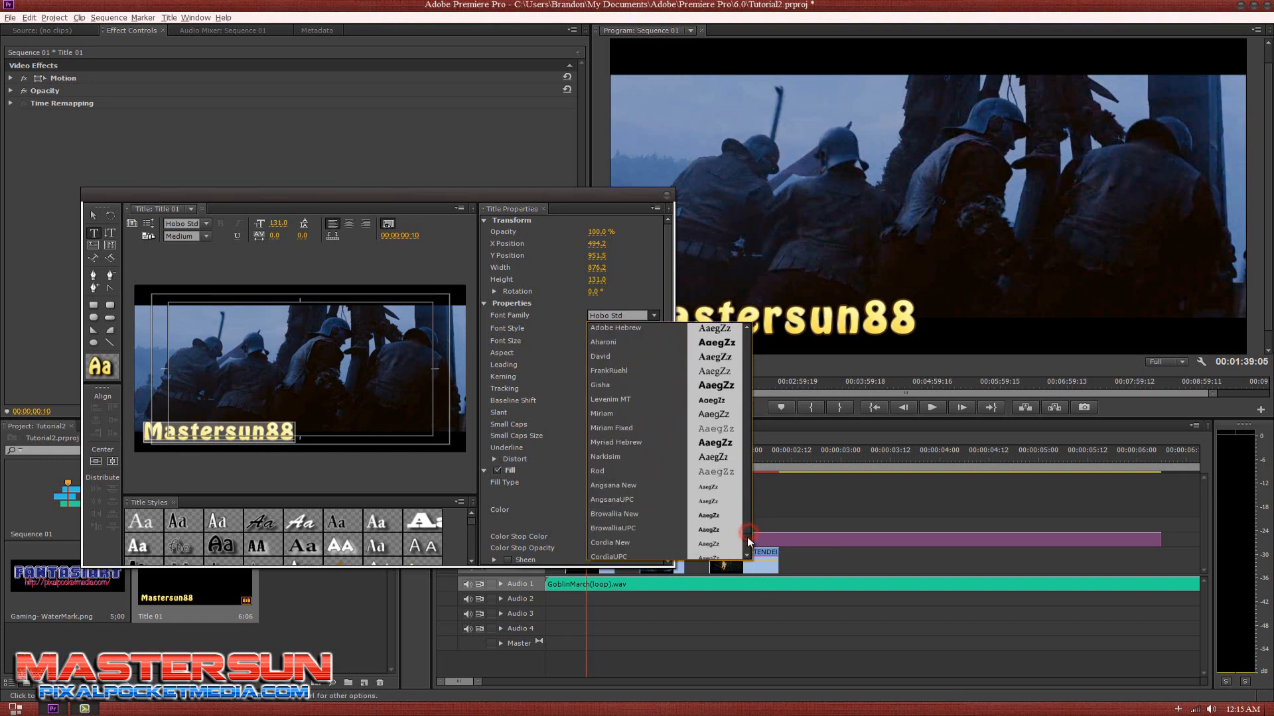
scroll(751, 533, "down", 5)
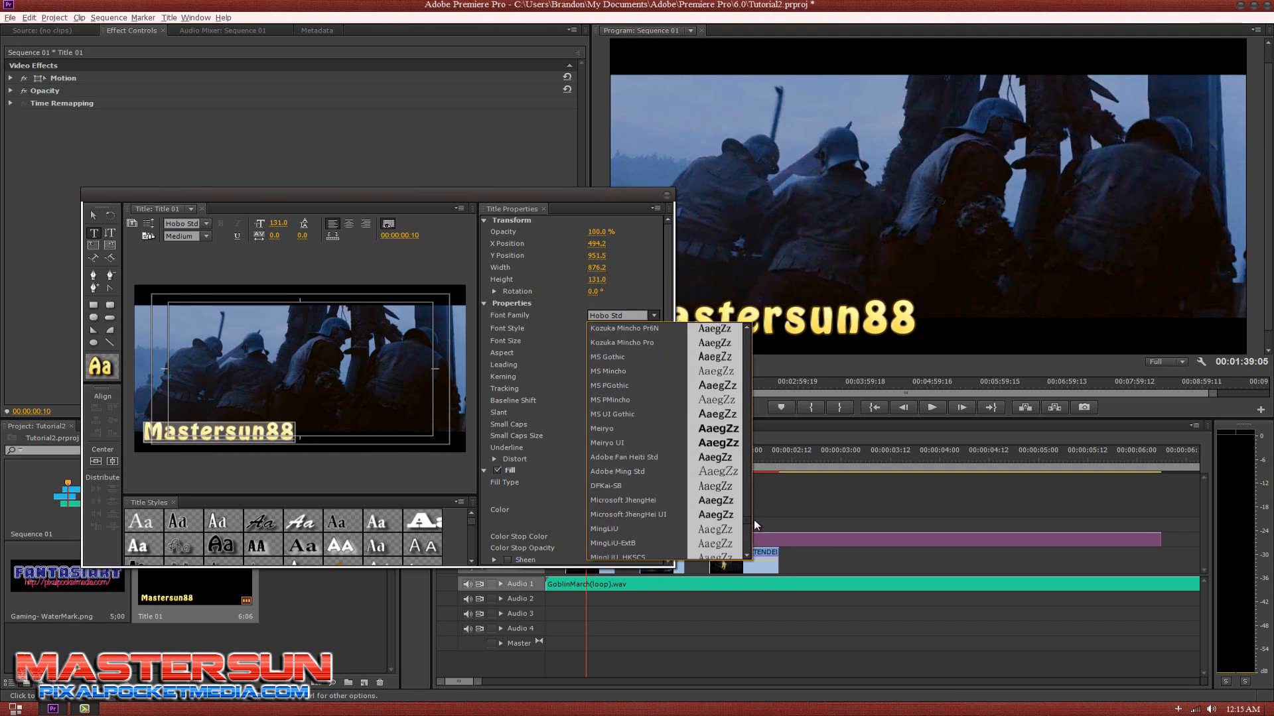
scroll(751, 531, "down", 5)
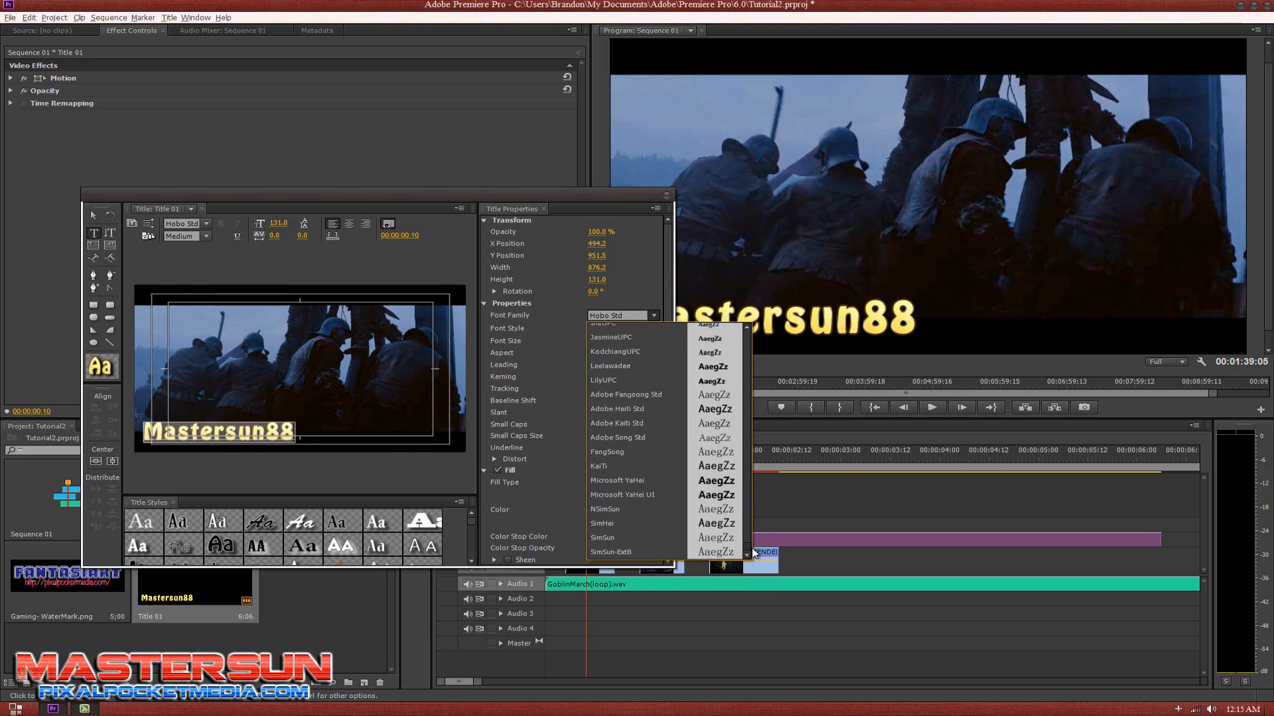
left_click_drag(756, 538, 754, 476)
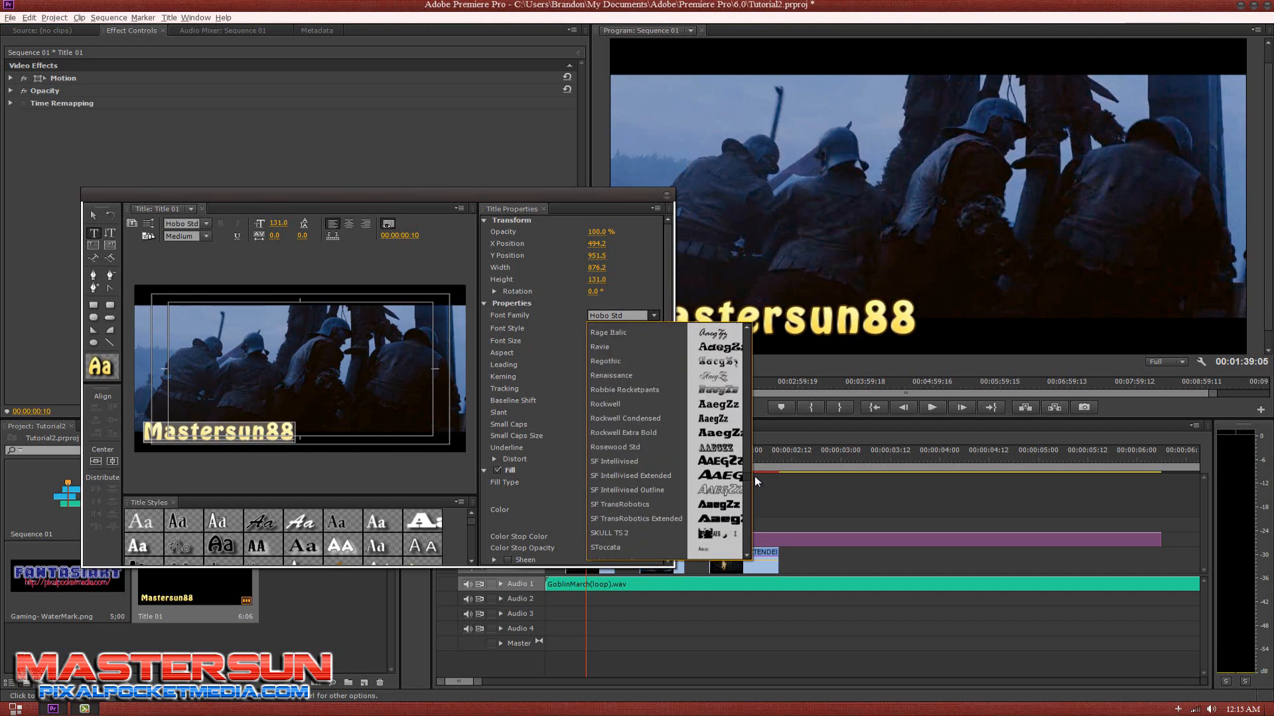
left_click(626, 389)
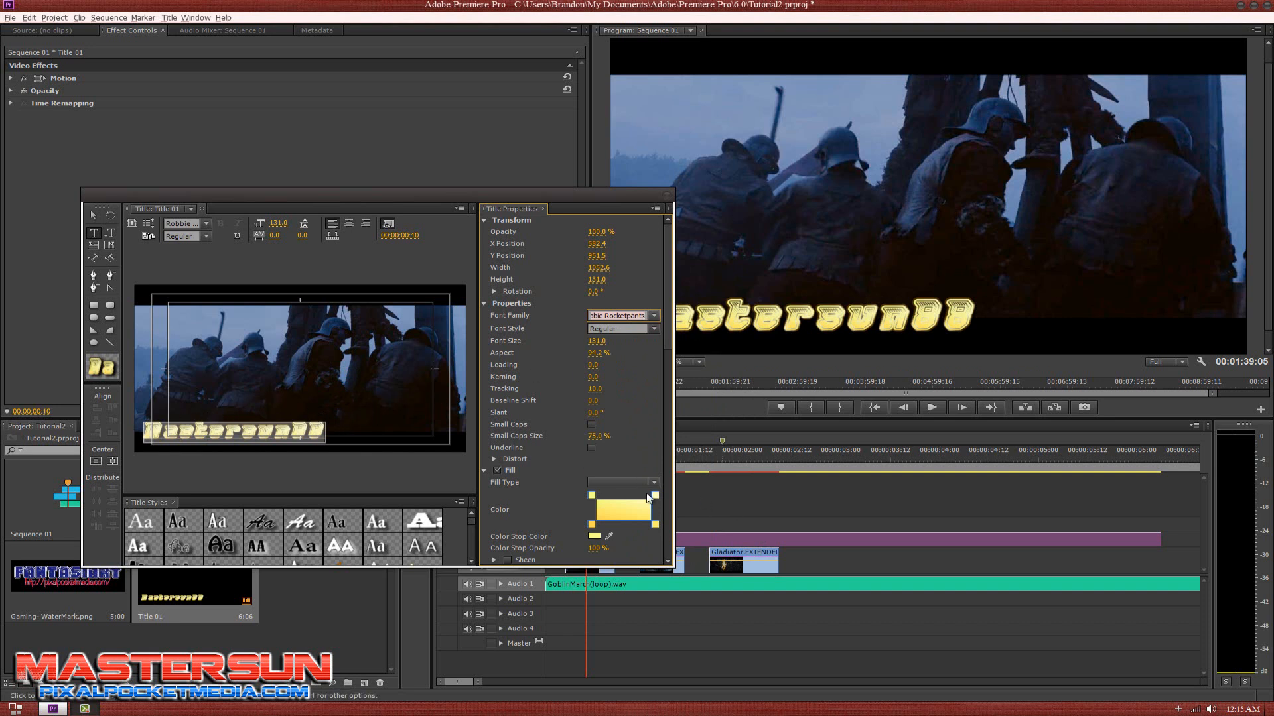
Step: Reselect the title text and set the upper-left color stop of its four-color gradient fill to pure red, FF0000
left_click_drag(146, 436, 342, 442)
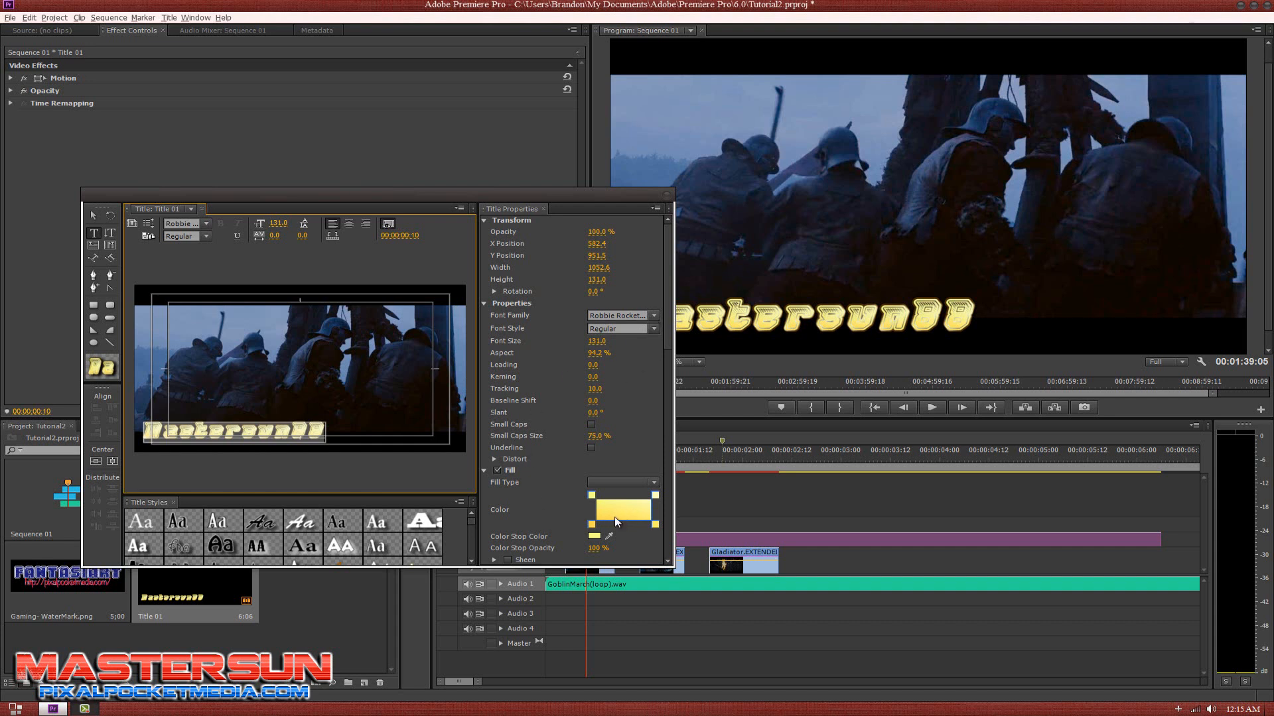
left_click(594, 536)
left_click(635, 426)
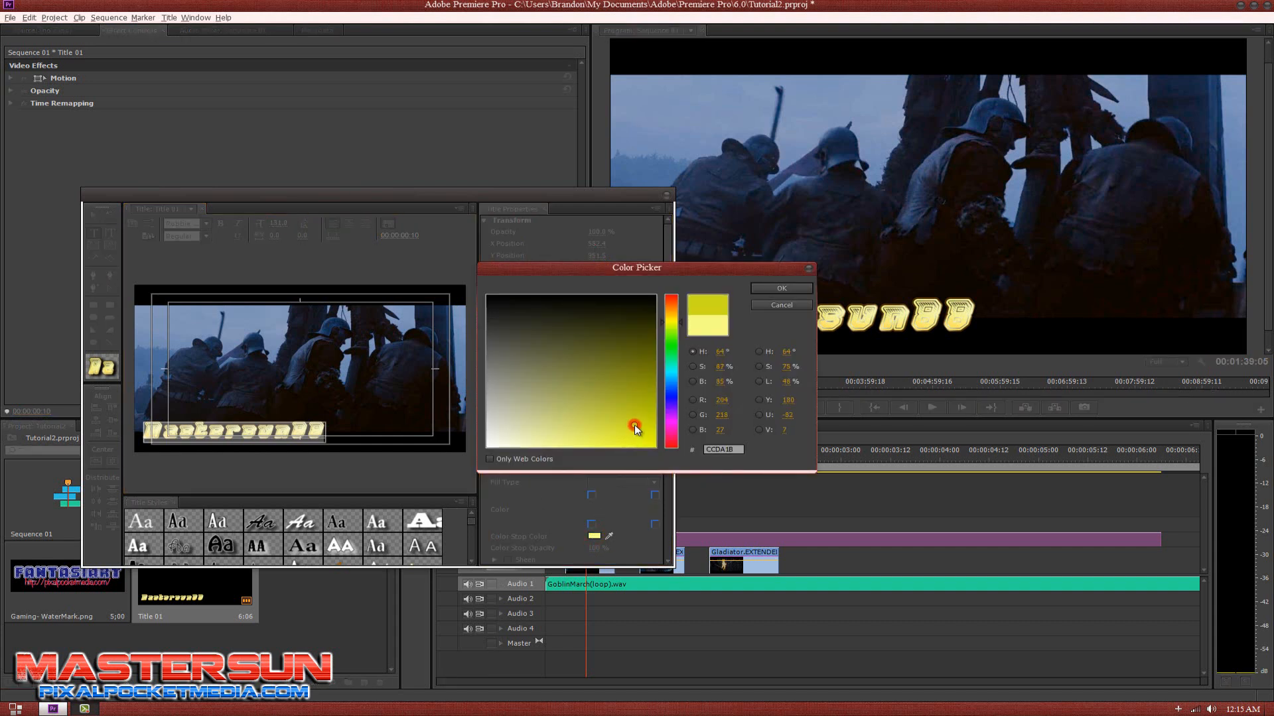
left_click_drag(672, 434, 667, 467)
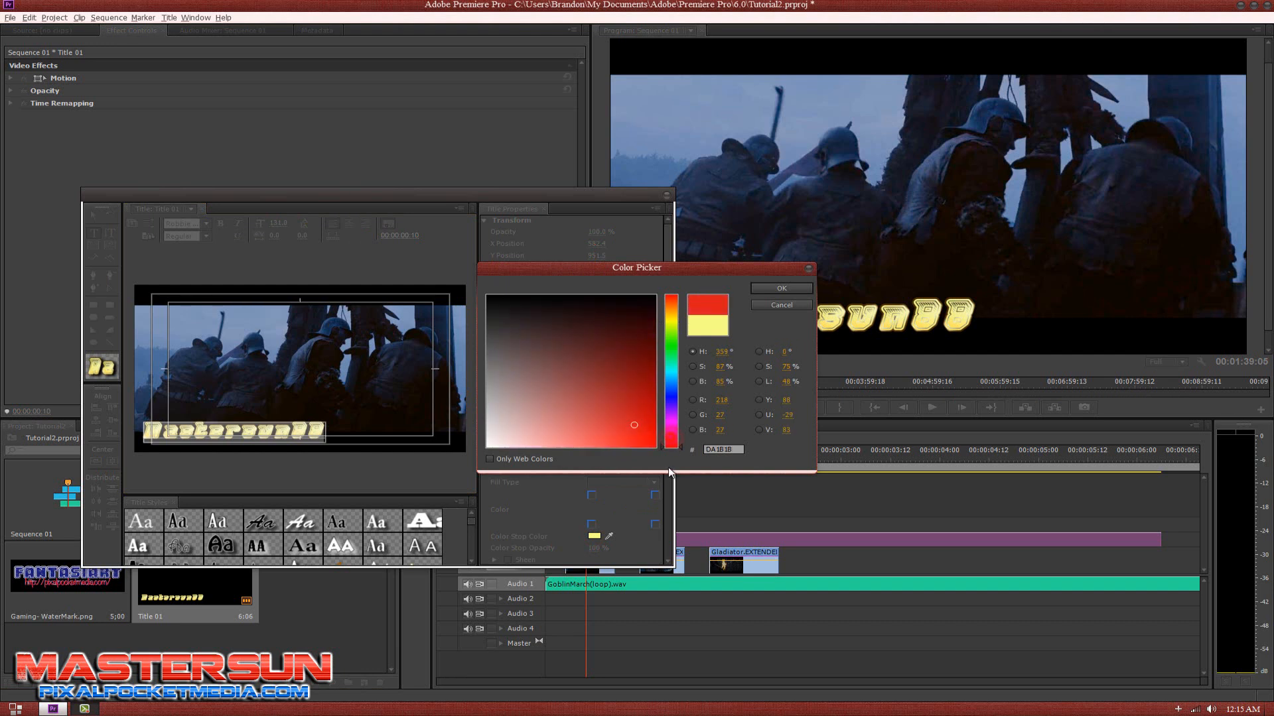
left_click(655, 453)
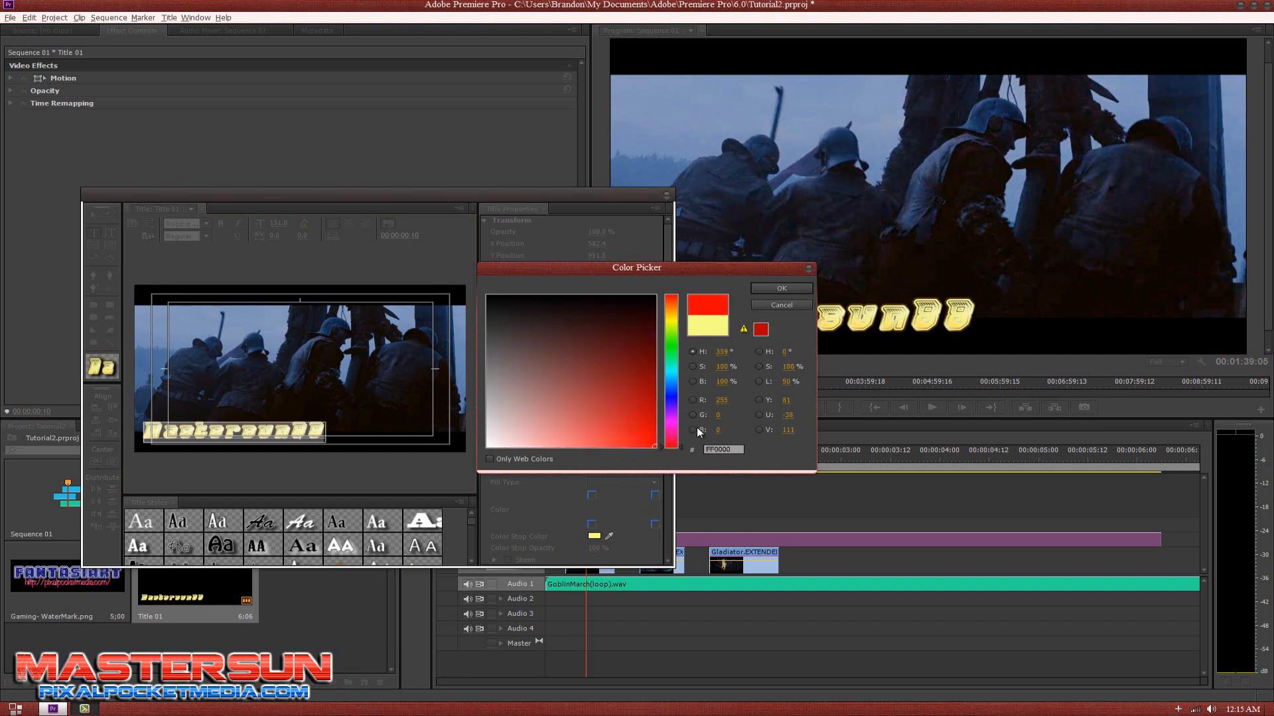
left_click(795, 288)
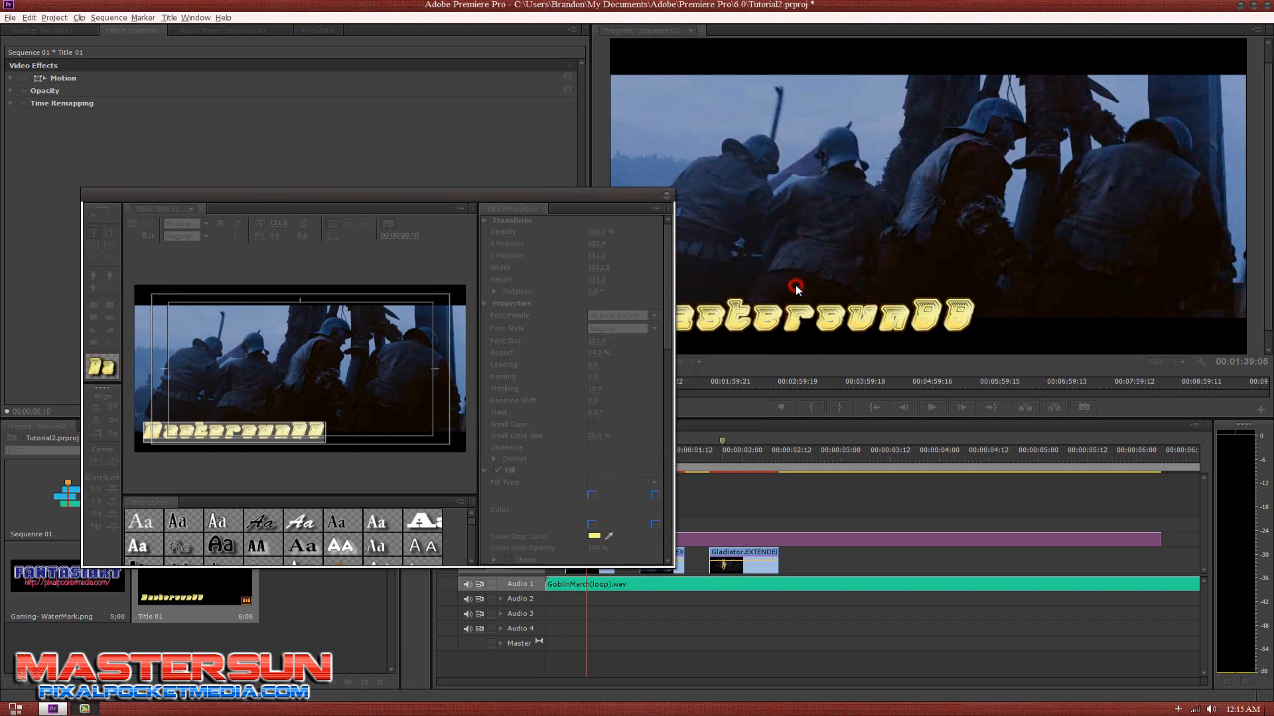
Step: Set the fill gradient's lower-left color stop to bright red and its lower-right color stop to light red FF6666
double_click(592, 526)
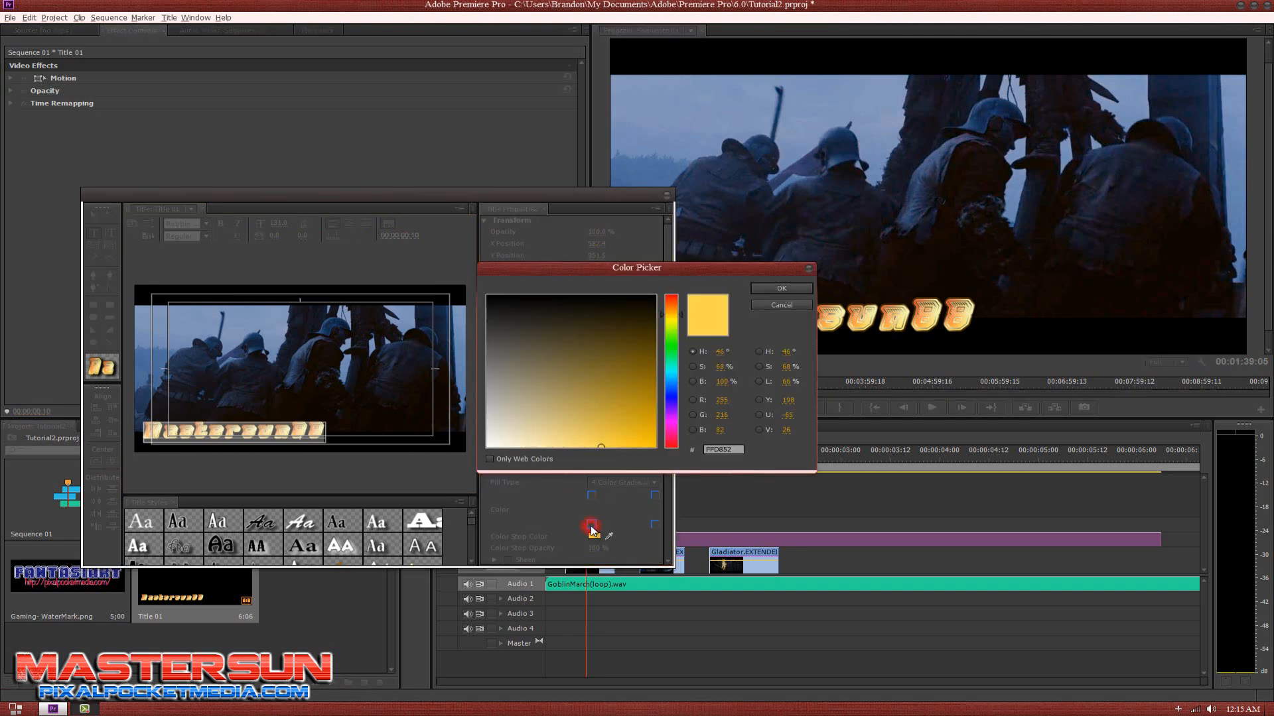
left_click(674, 298)
left_click(652, 435)
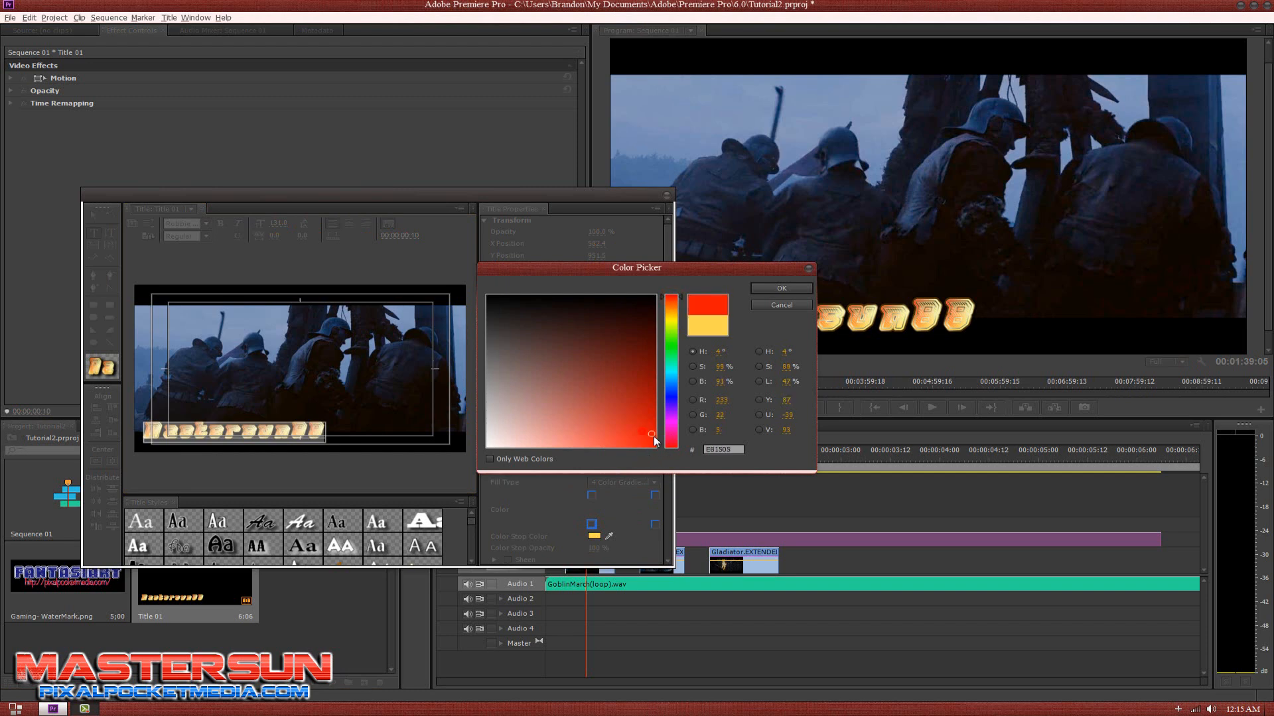
left_click(763, 291)
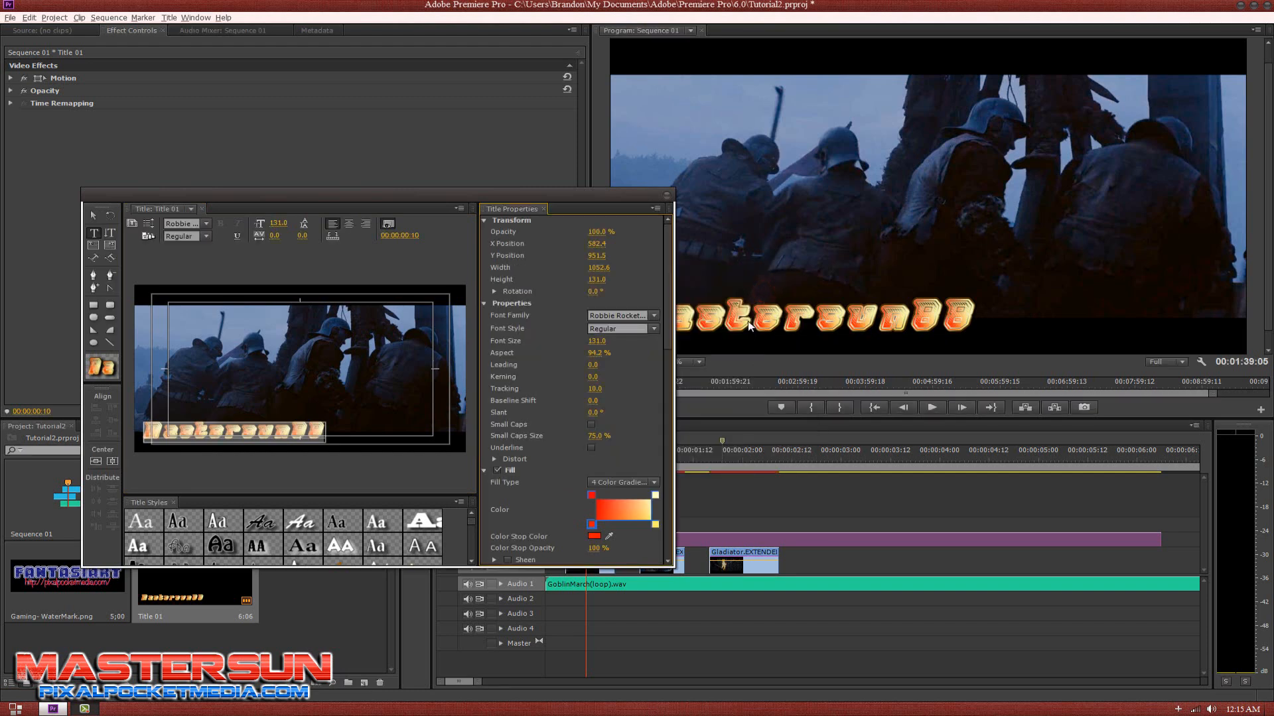
double_click(657, 525)
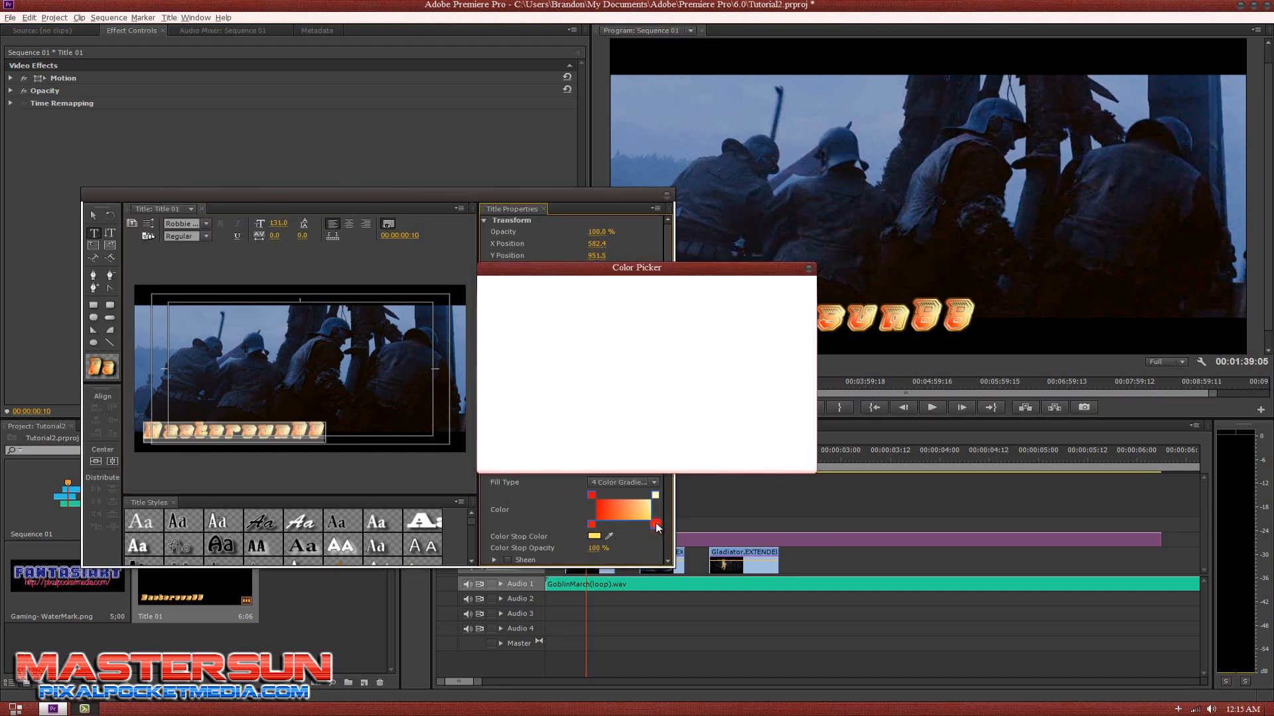
left_click(675, 430)
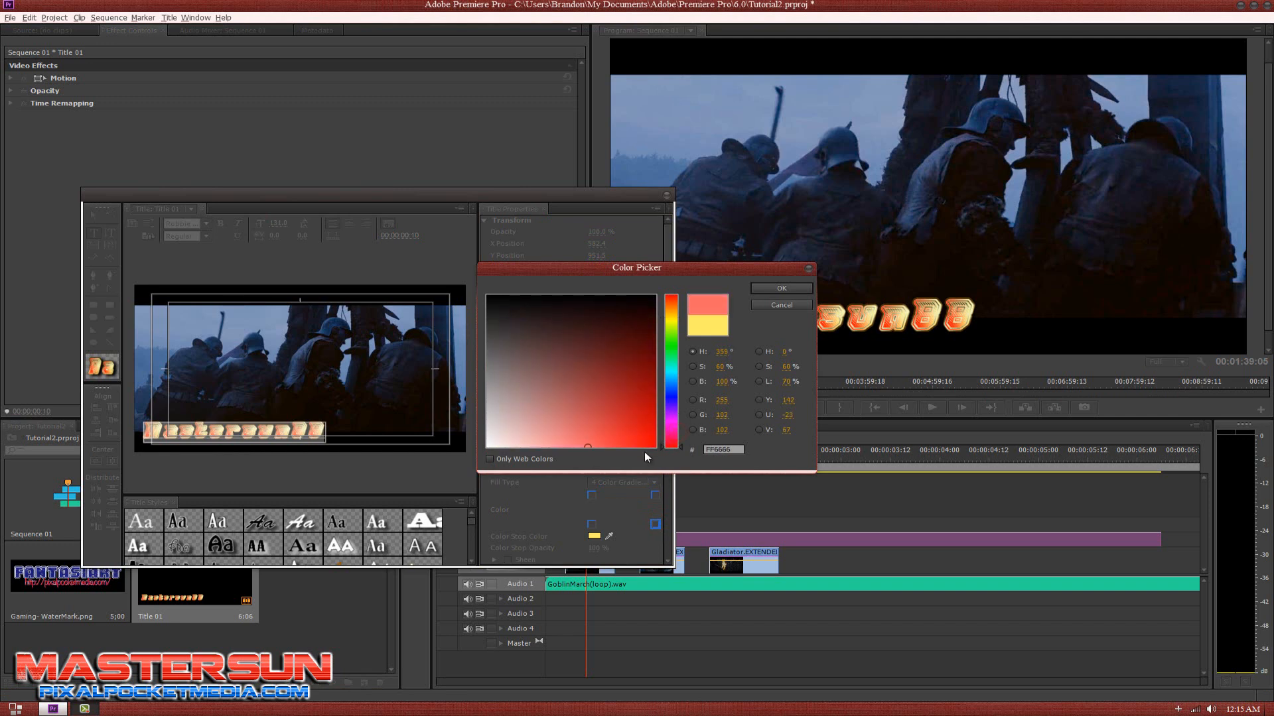
left_click(772, 288)
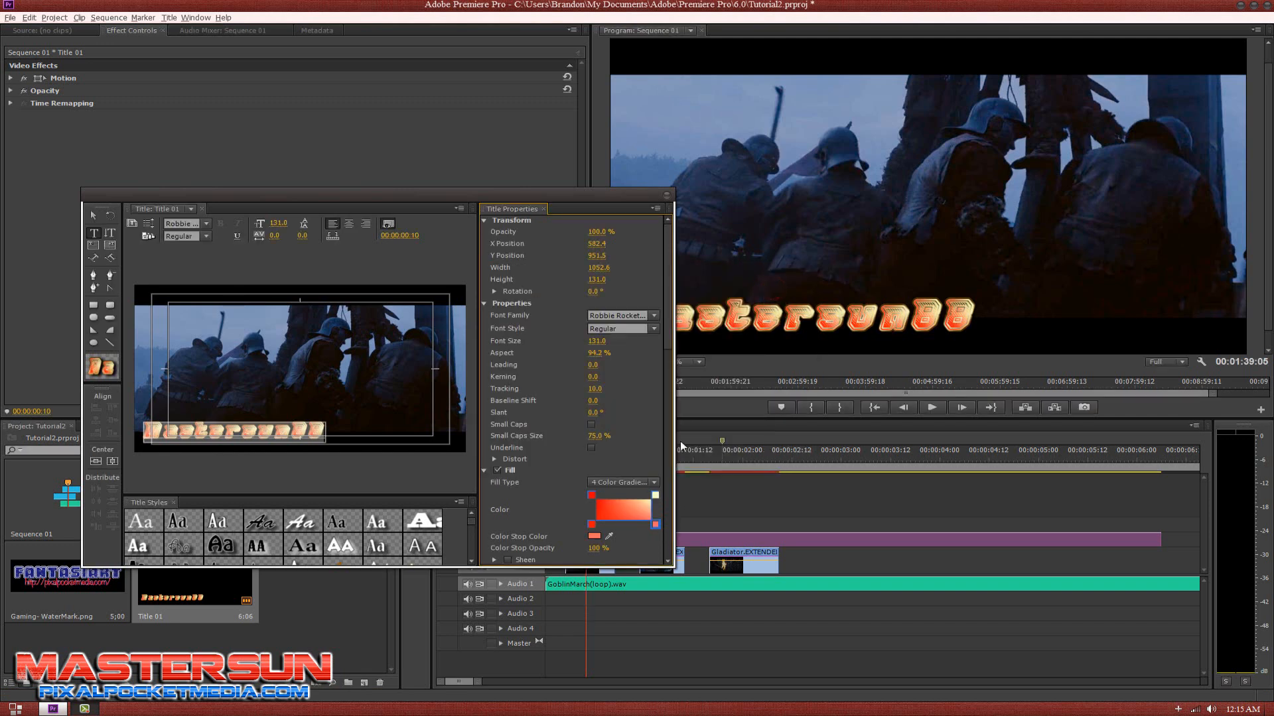
Step: Set the fill gradient's upper-right color stop to a strong red
double_click(655, 495)
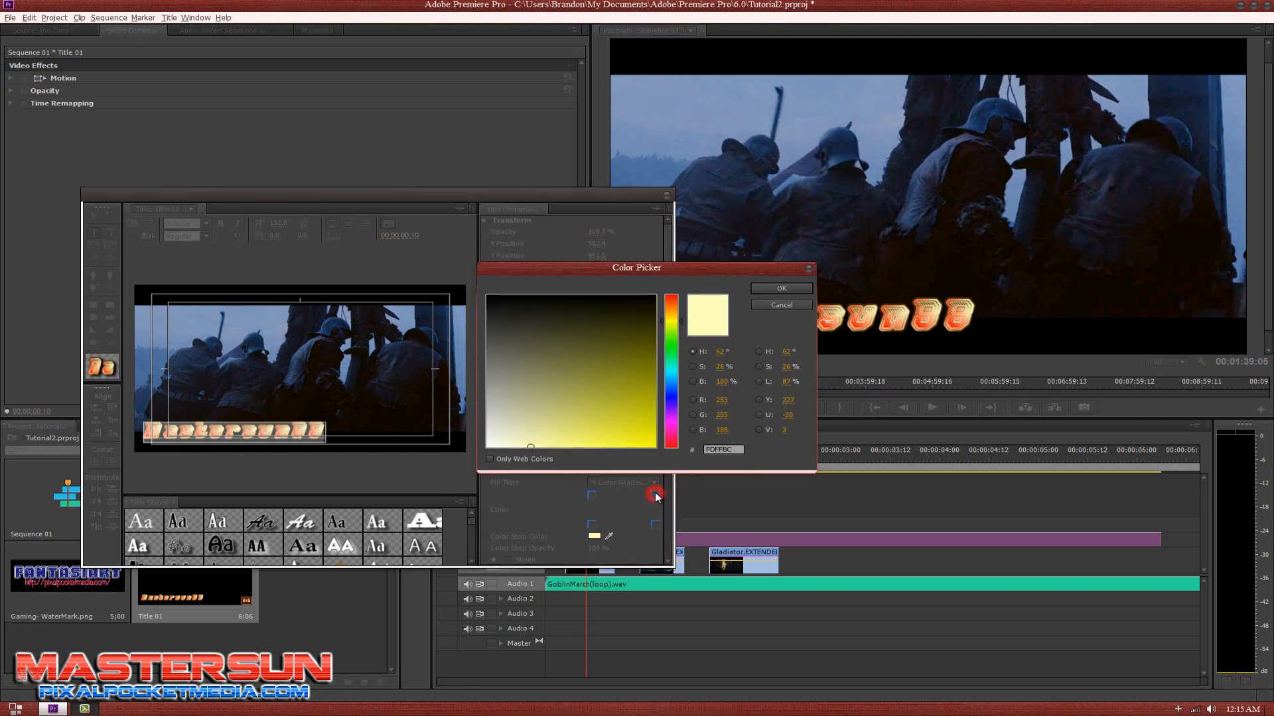
left_click(767, 292)
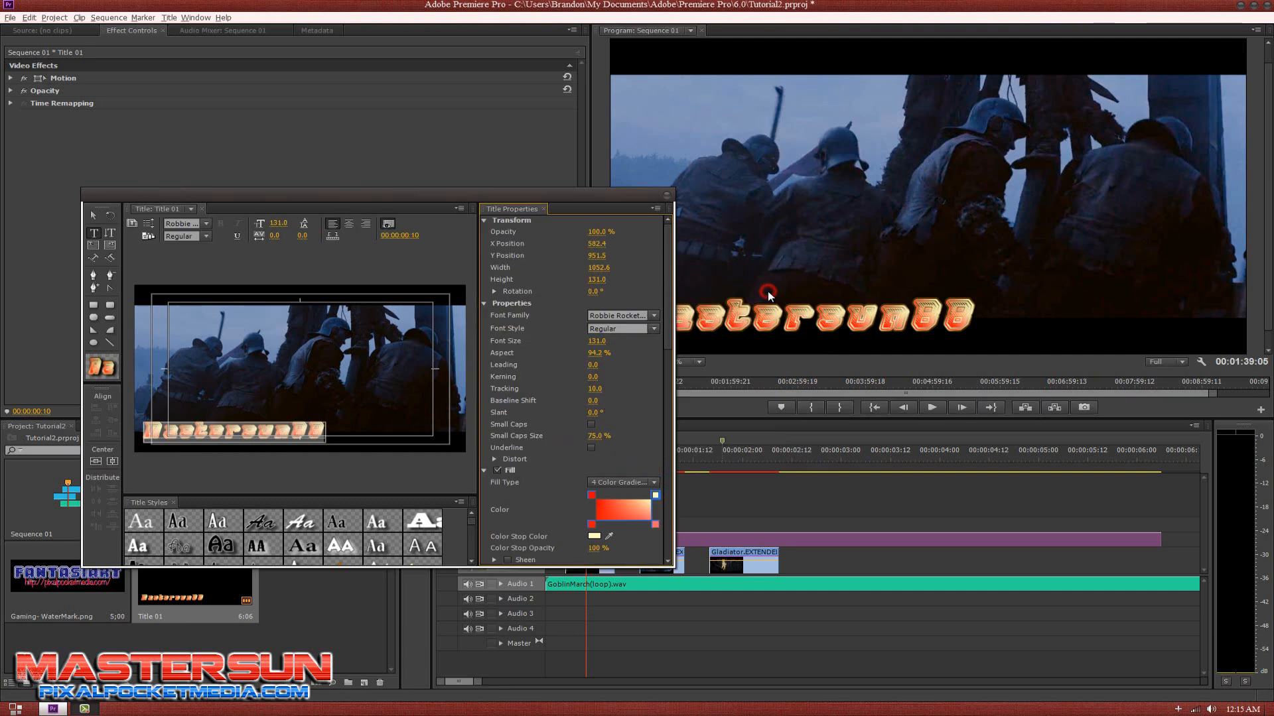
double_click(657, 495)
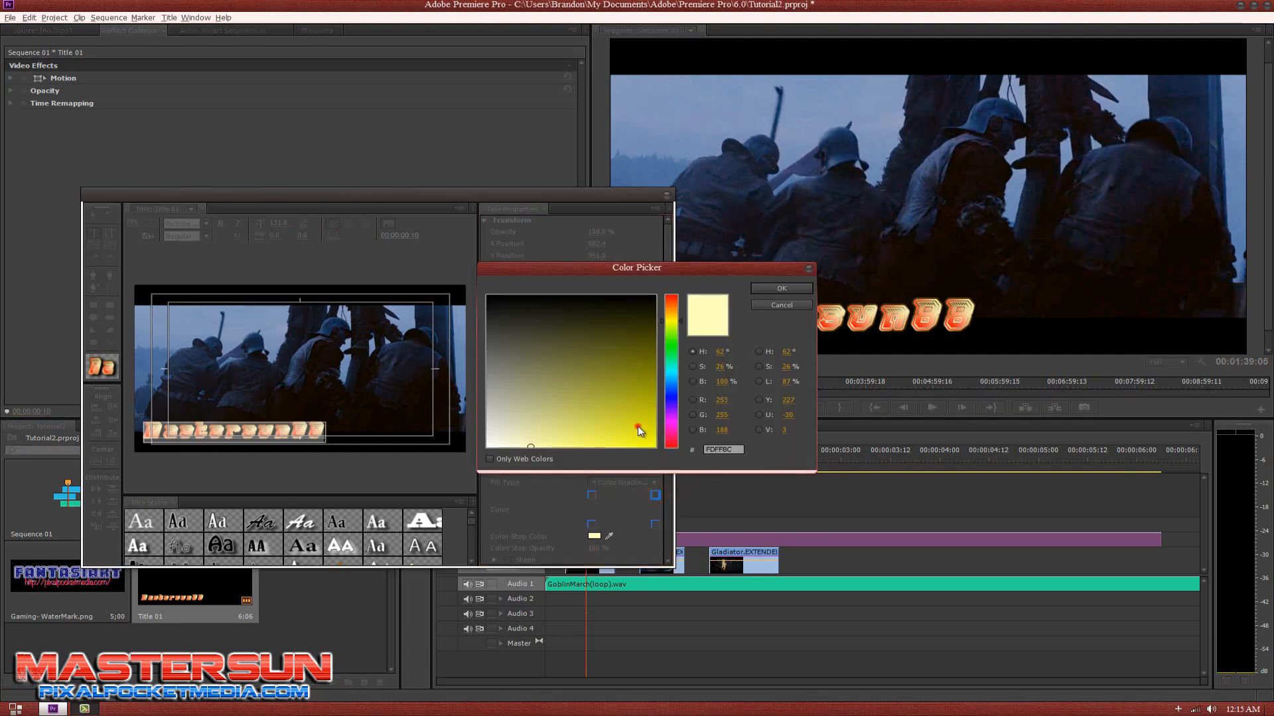
left_click(639, 427)
left_click_drag(670, 305, 672, 272)
left_click(752, 288)
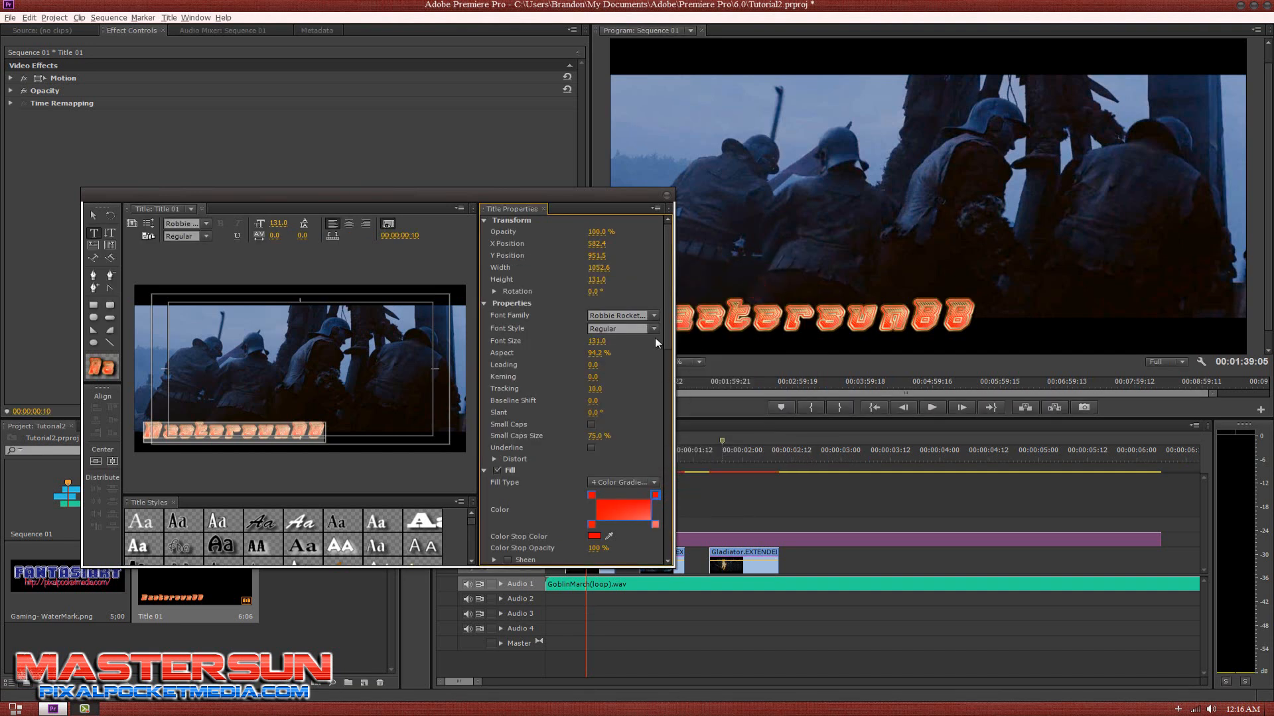
Step: Set the solid color of the title's first outer stroke, the size 6 edge, to bright blue
mouse_move(665, 268)
left_mouse_down()
mouse_move(672, 451)
mouse_move(678, 386)
left_mouse_up()
scroll(558, 424, "down", 2)
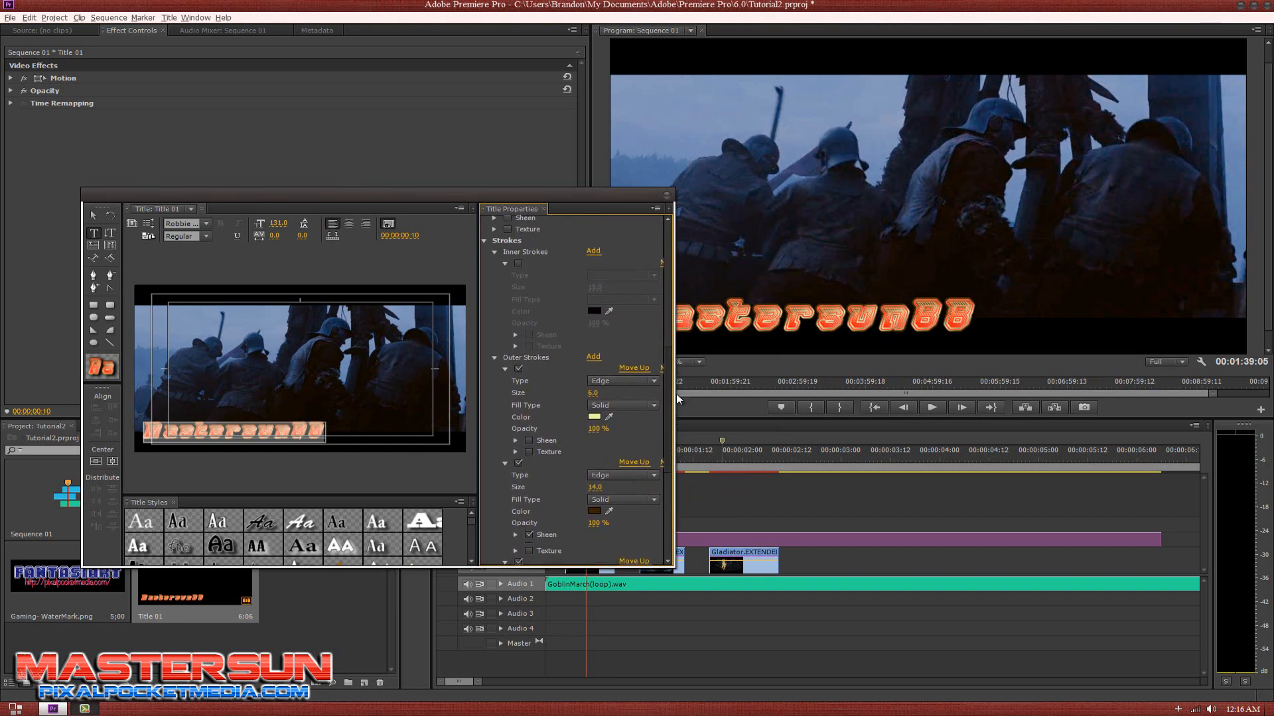
left_click(519, 361)
left_click(519, 361)
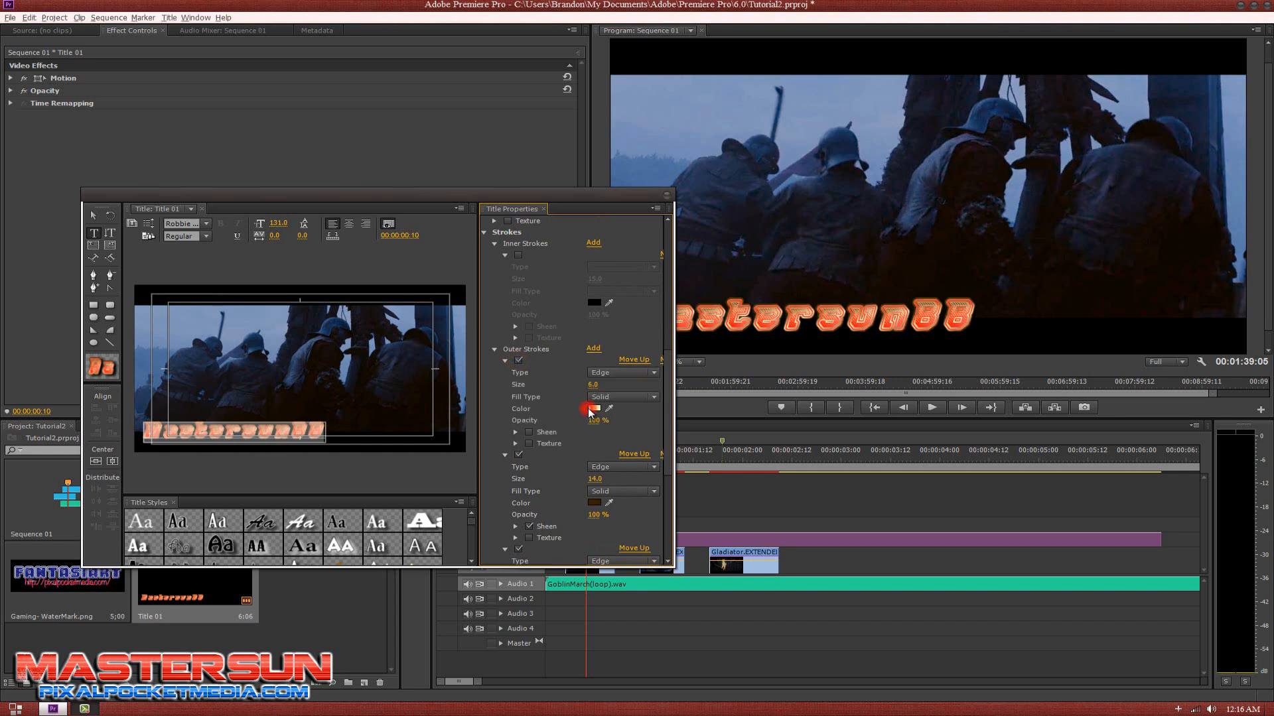
left_click(590, 409)
left_click(592, 409)
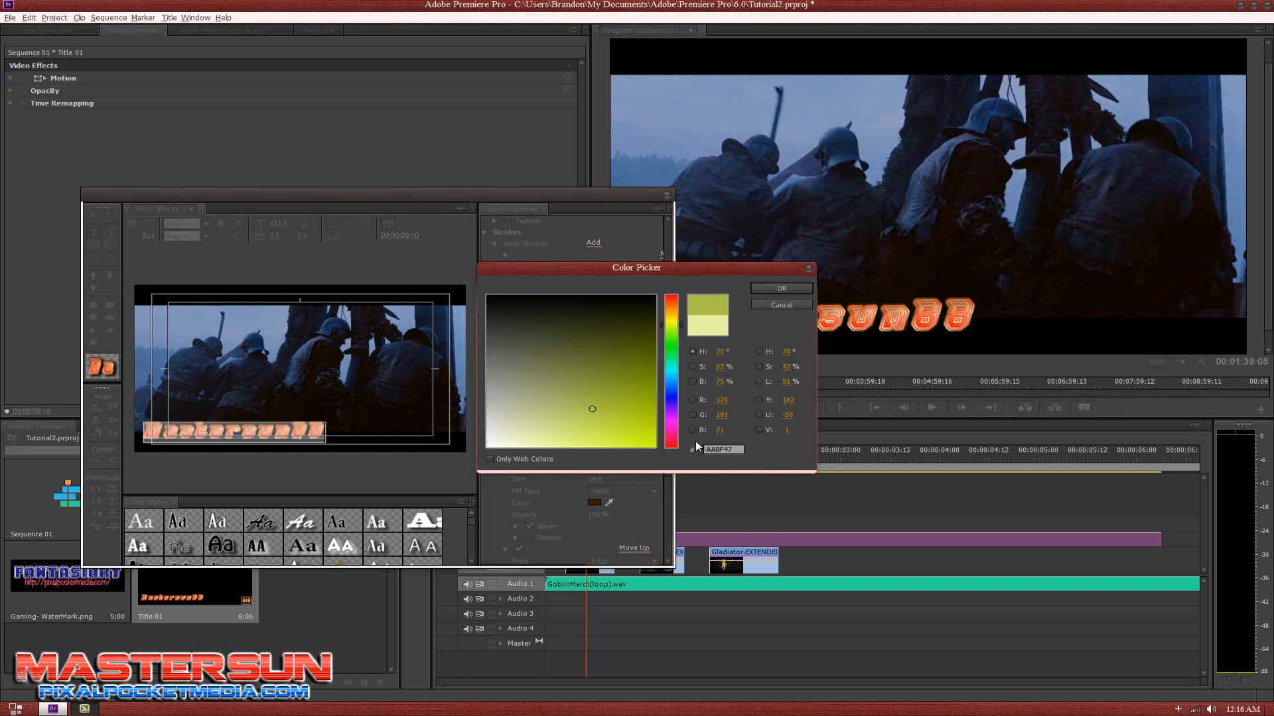
left_click(670, 395)
left_click_drag(592, 405, 646, 432)
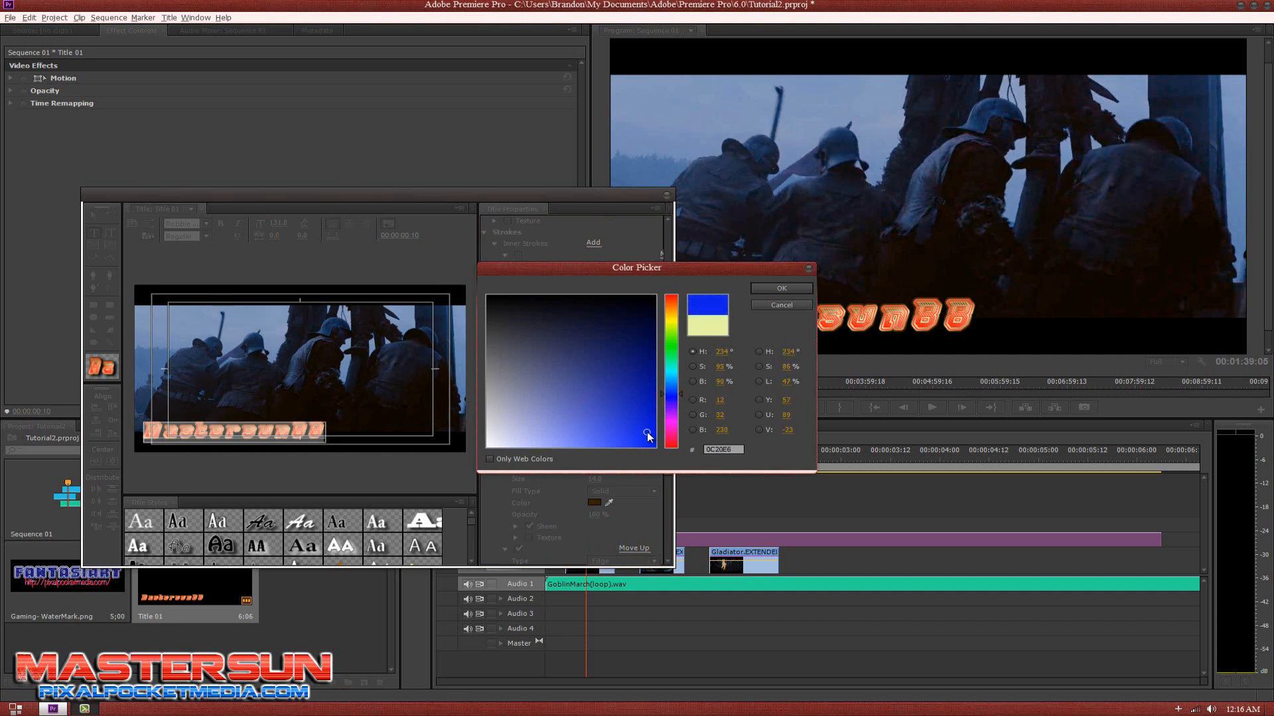
left_click(774, 288)
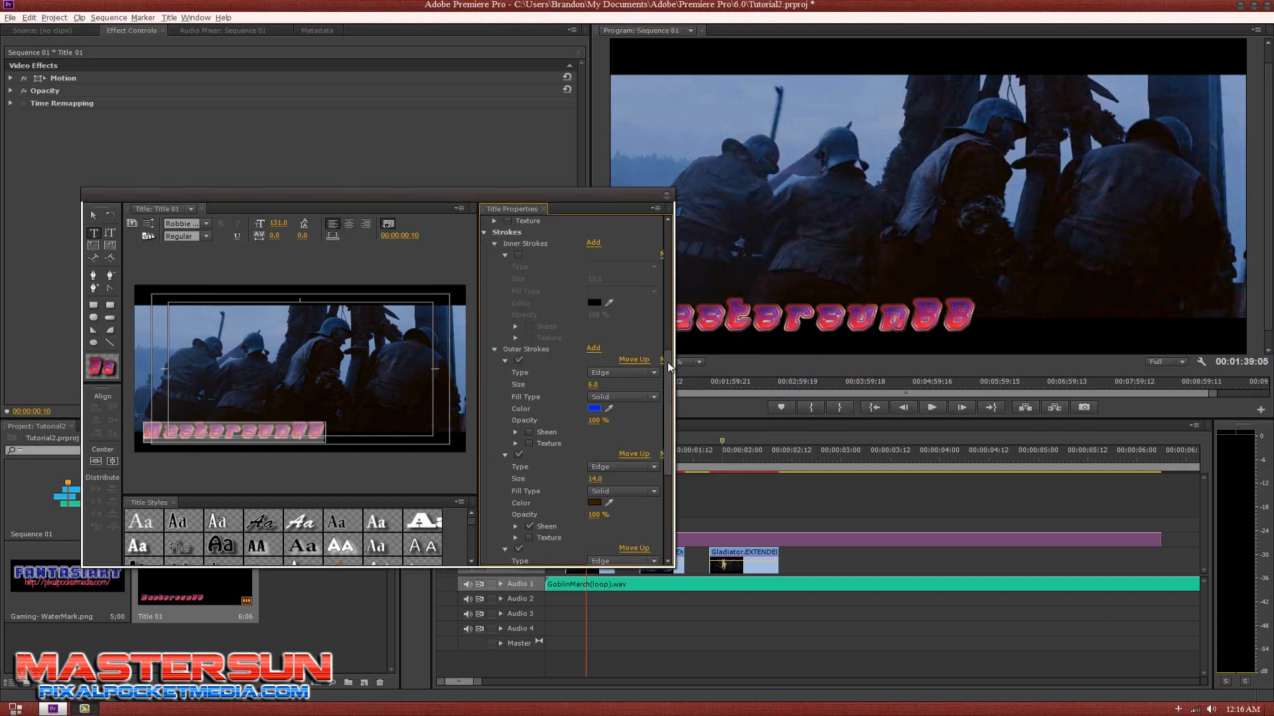
Step: Set the color of the title's second outer stroke, the size 14 edge, to blue 241CD0
scroll(669, 367, "down", 3)
left_click(595, 436)
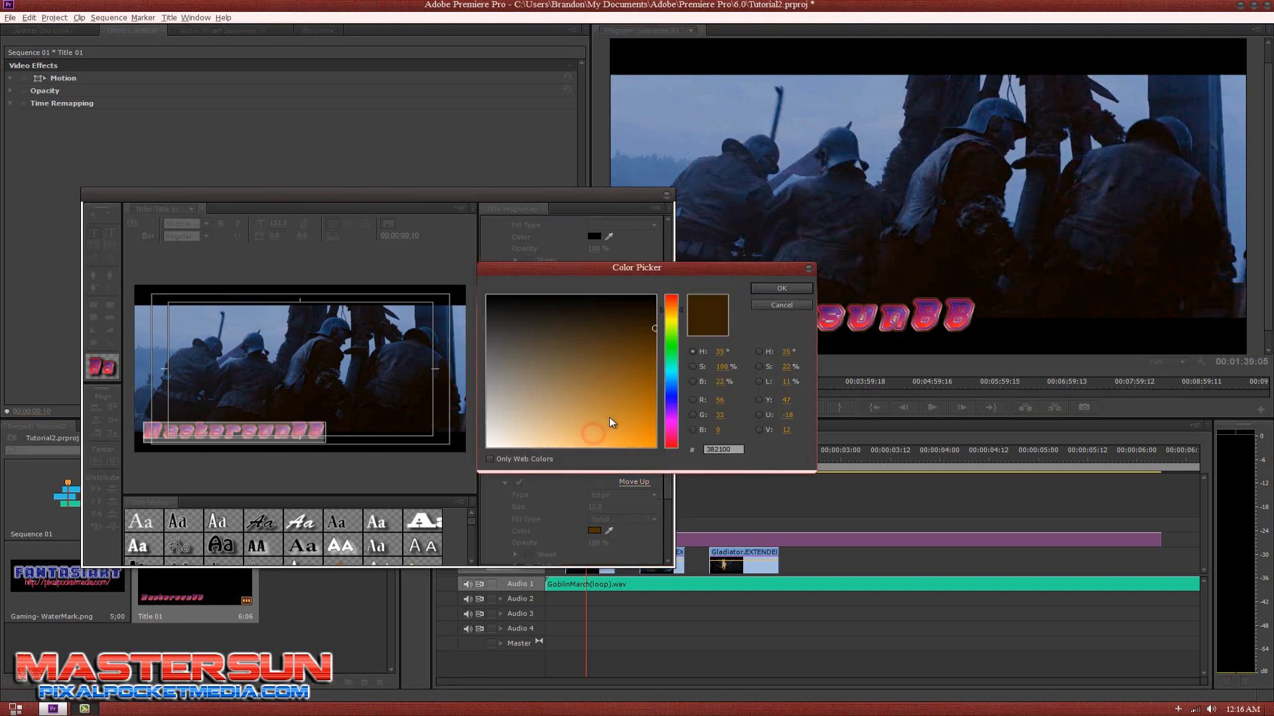
left_click_drag(671, 416, 671, 396)
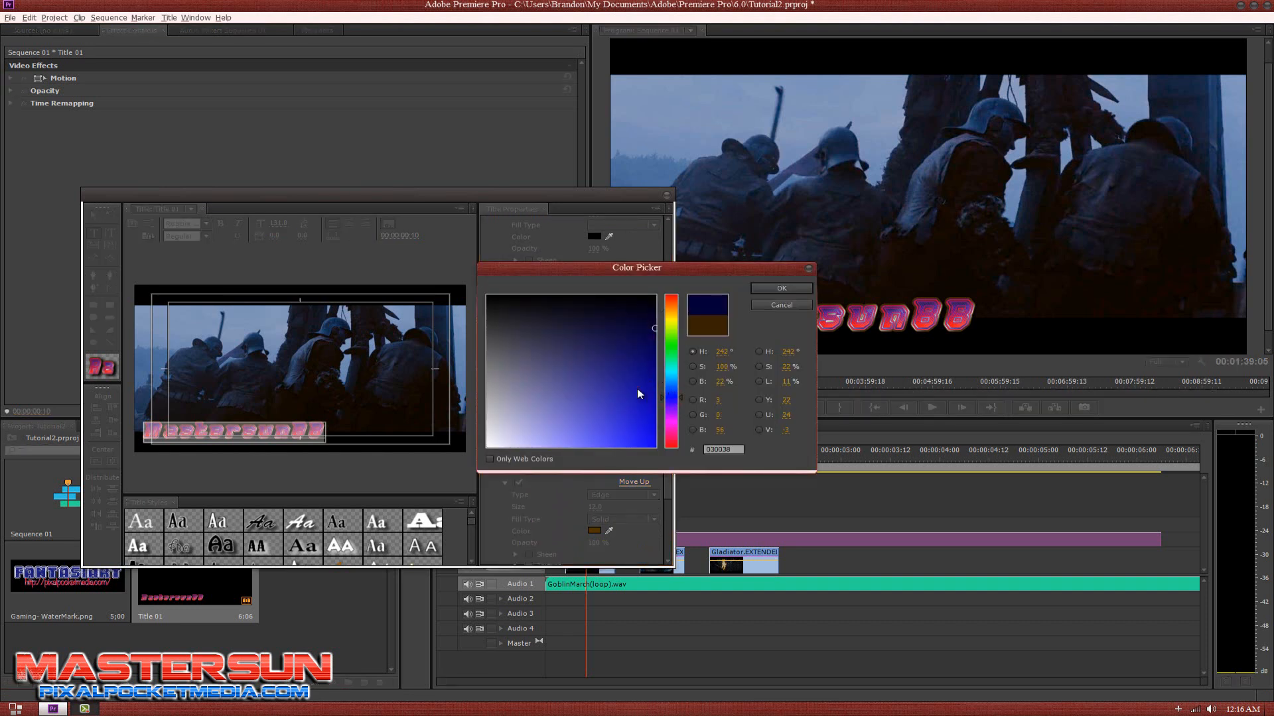
left_click(636, 389)
left_click(633, 419)
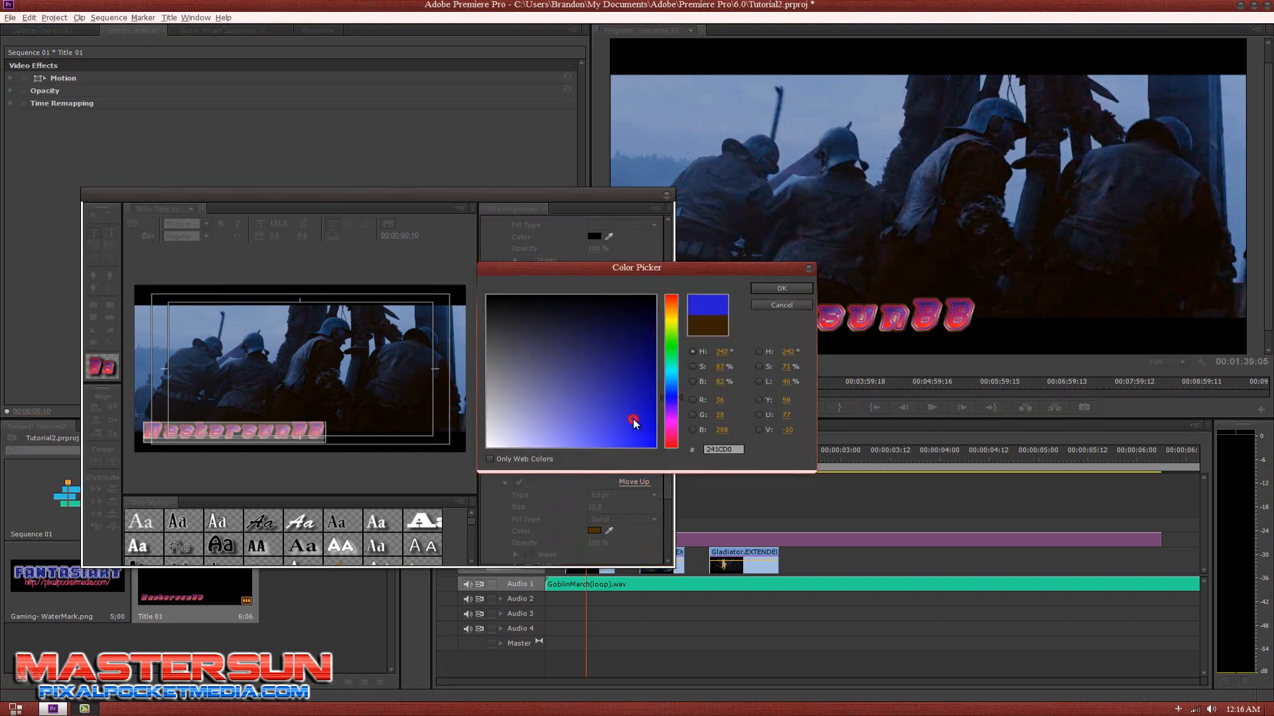
left_click(768, 288)
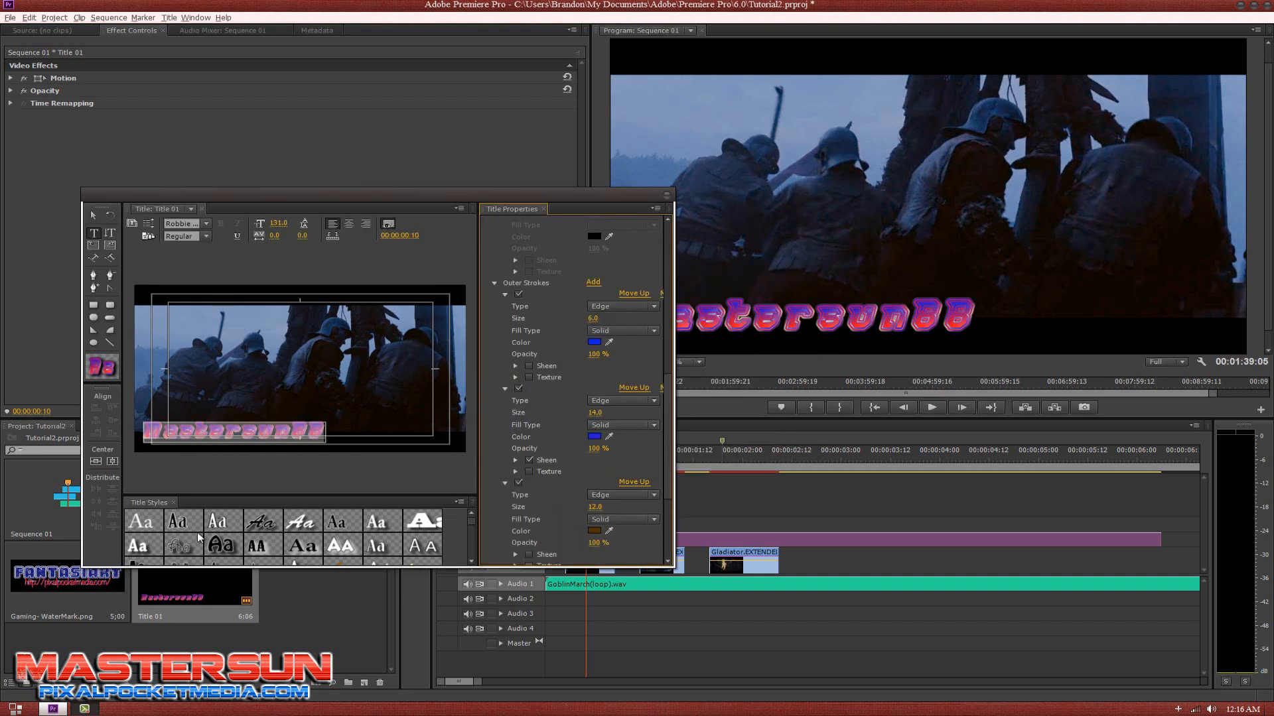
Step: Set the color of the title's third outer stroke, the size 12 edge, to dark navy blue
left_click(594, 533)
left_click(671, 388)
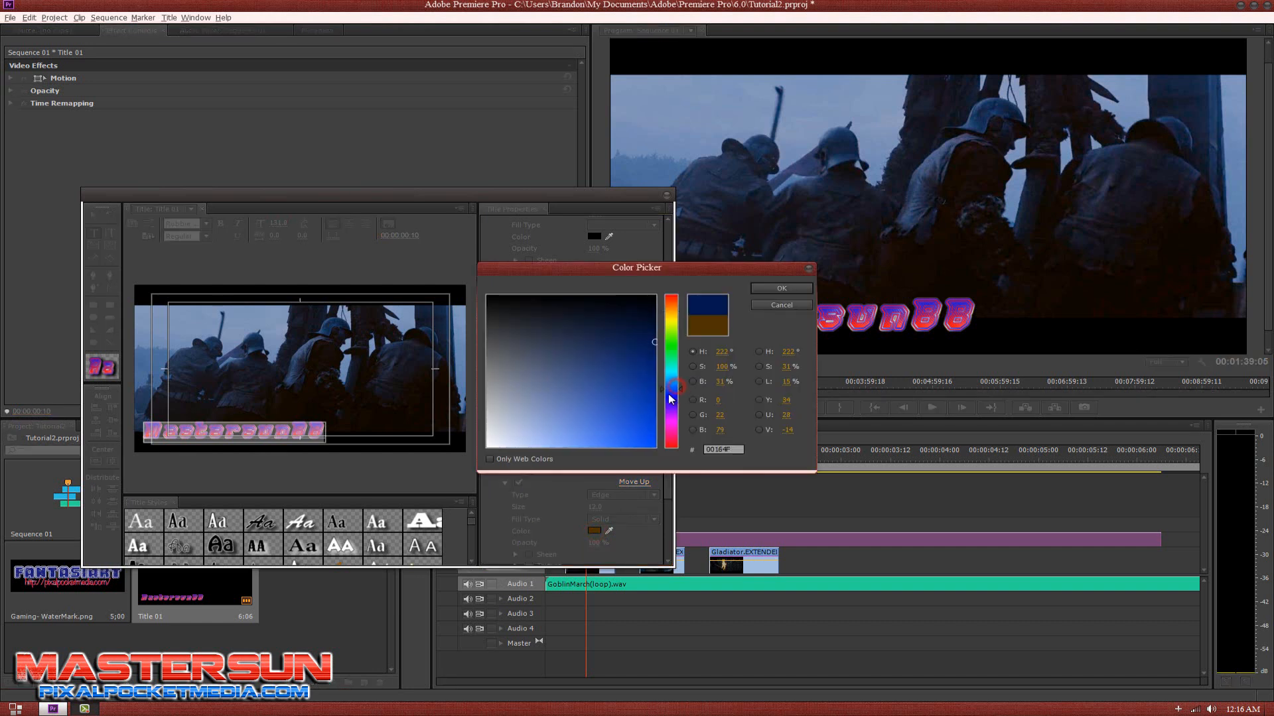
left_click(766, 292)
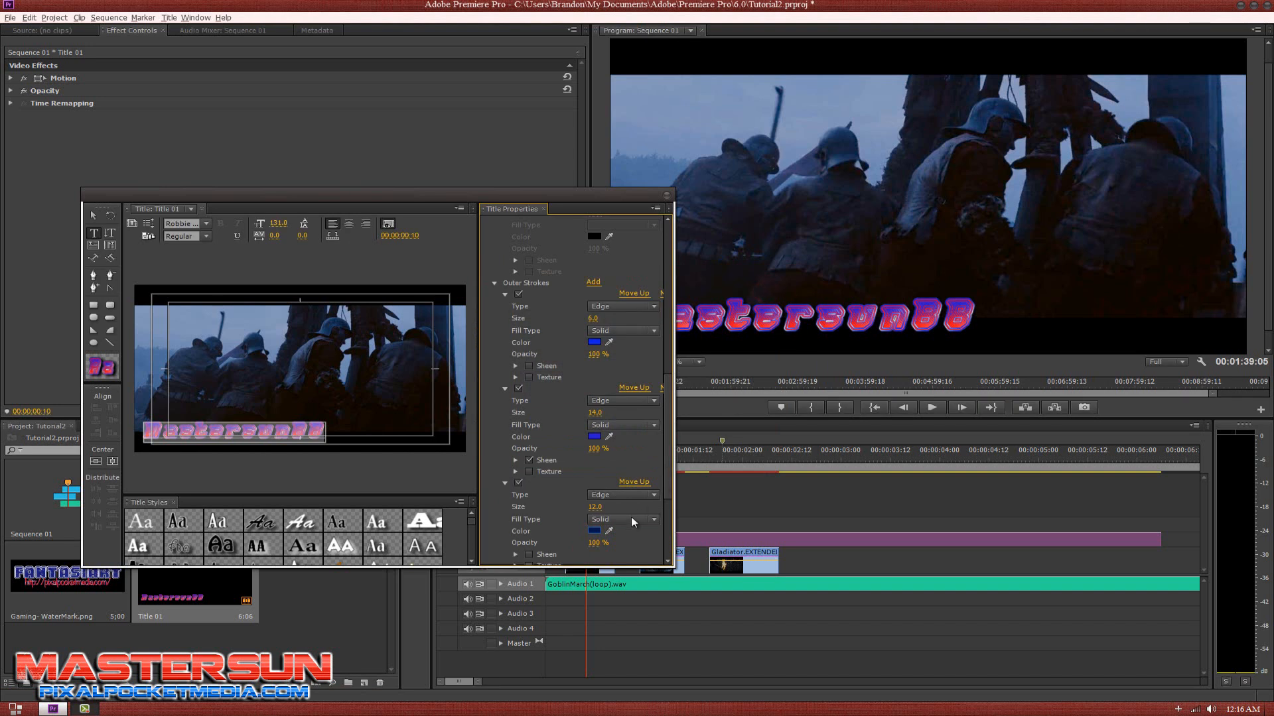
Step: Turn off the title's second and third outer strokes, keeping only the first one enabled
scroll(665, 484, "down", 2)
left_click(519, 444)
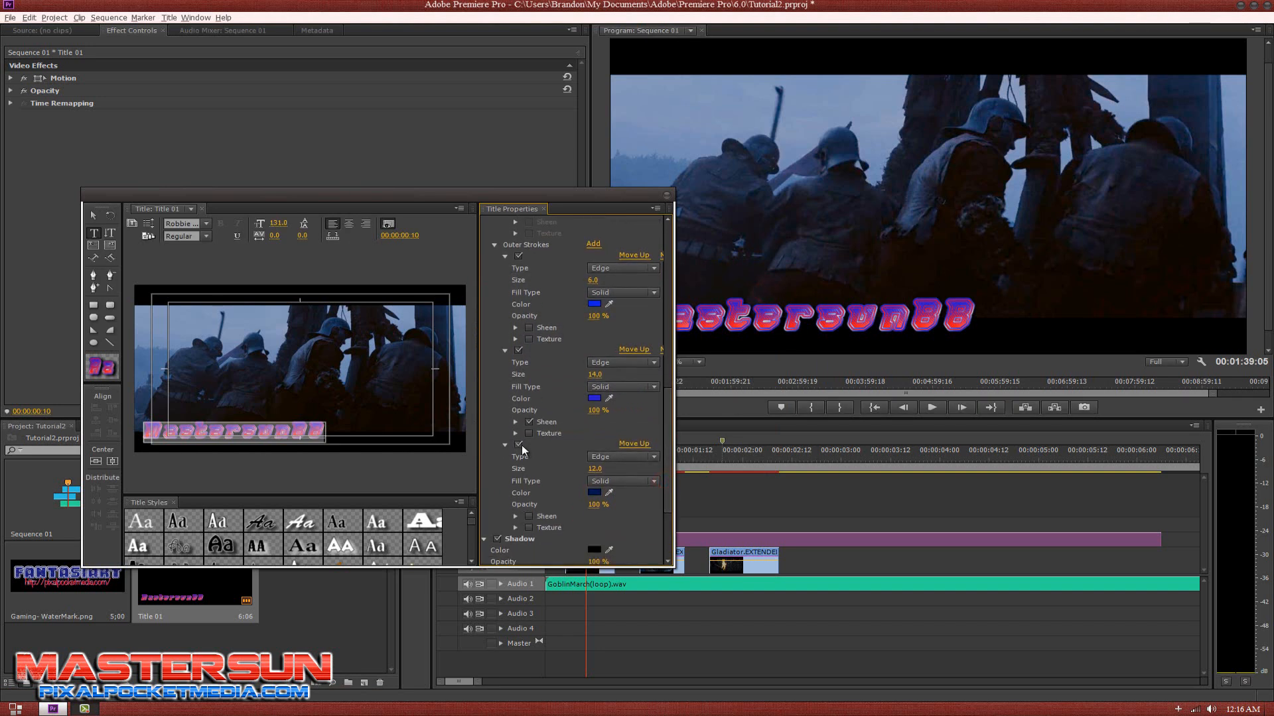
left_click(520, 351)
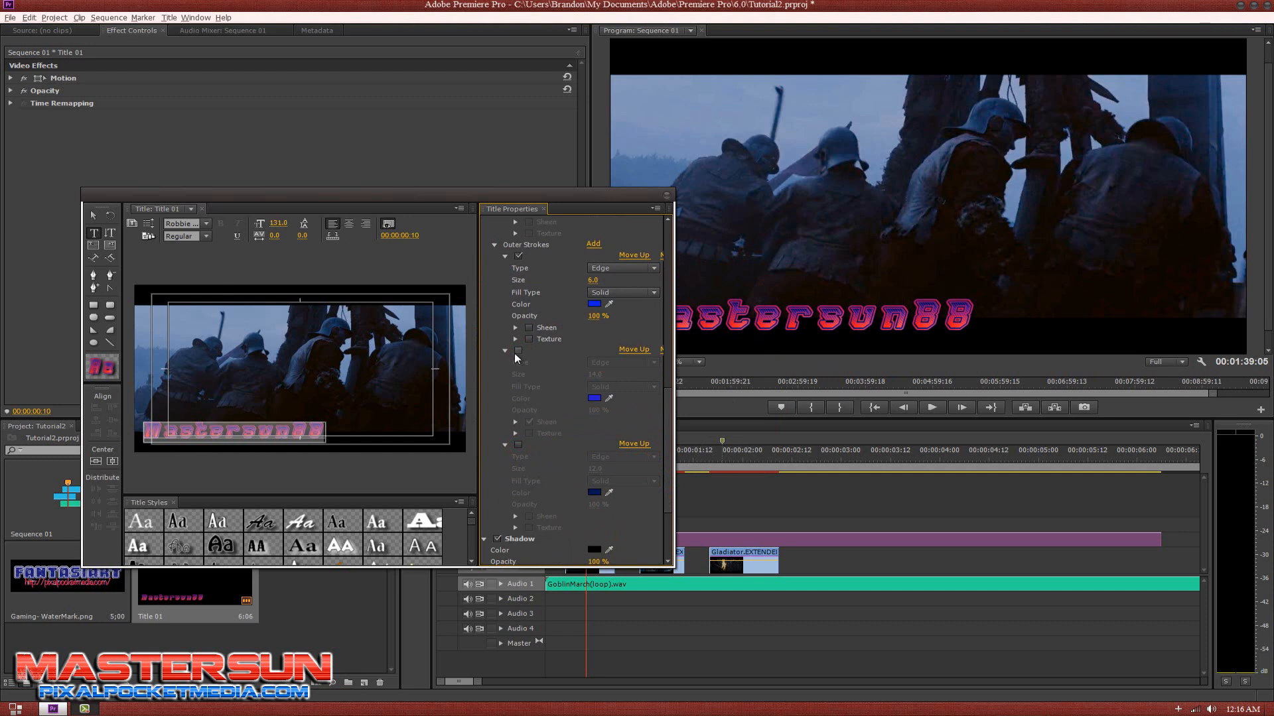
left_click(520, 351)
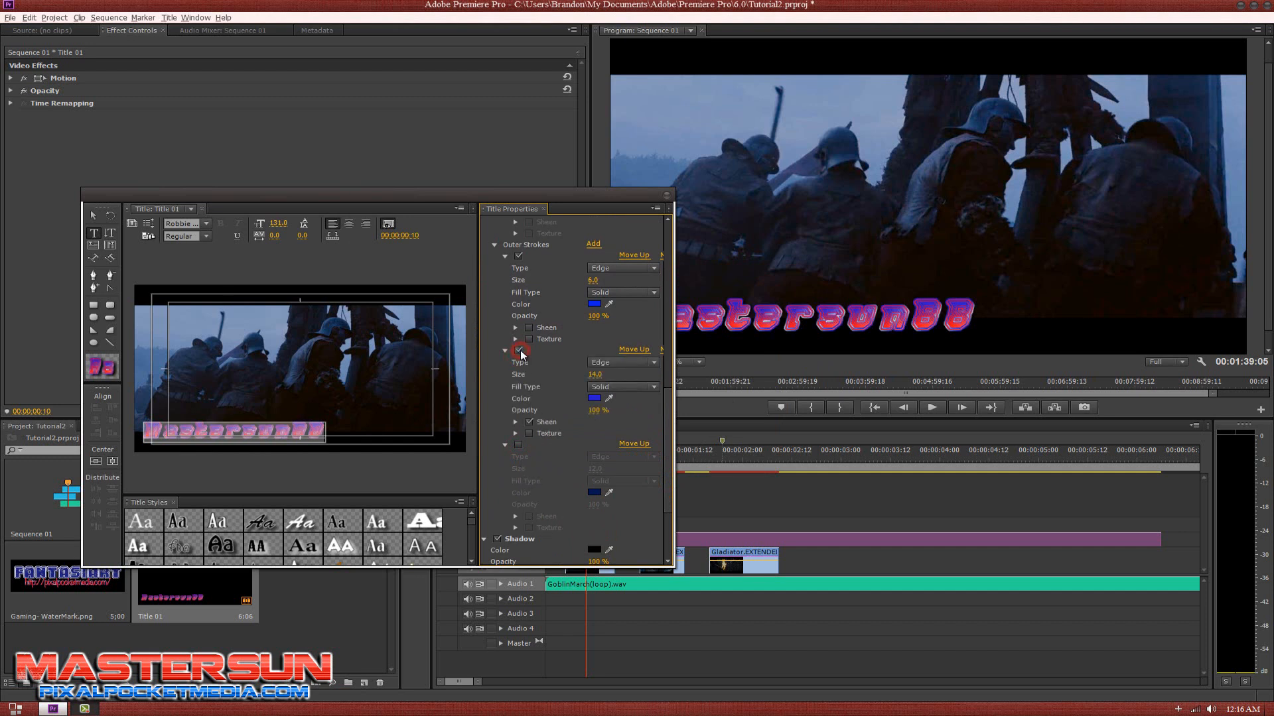
left_click(520, 352)
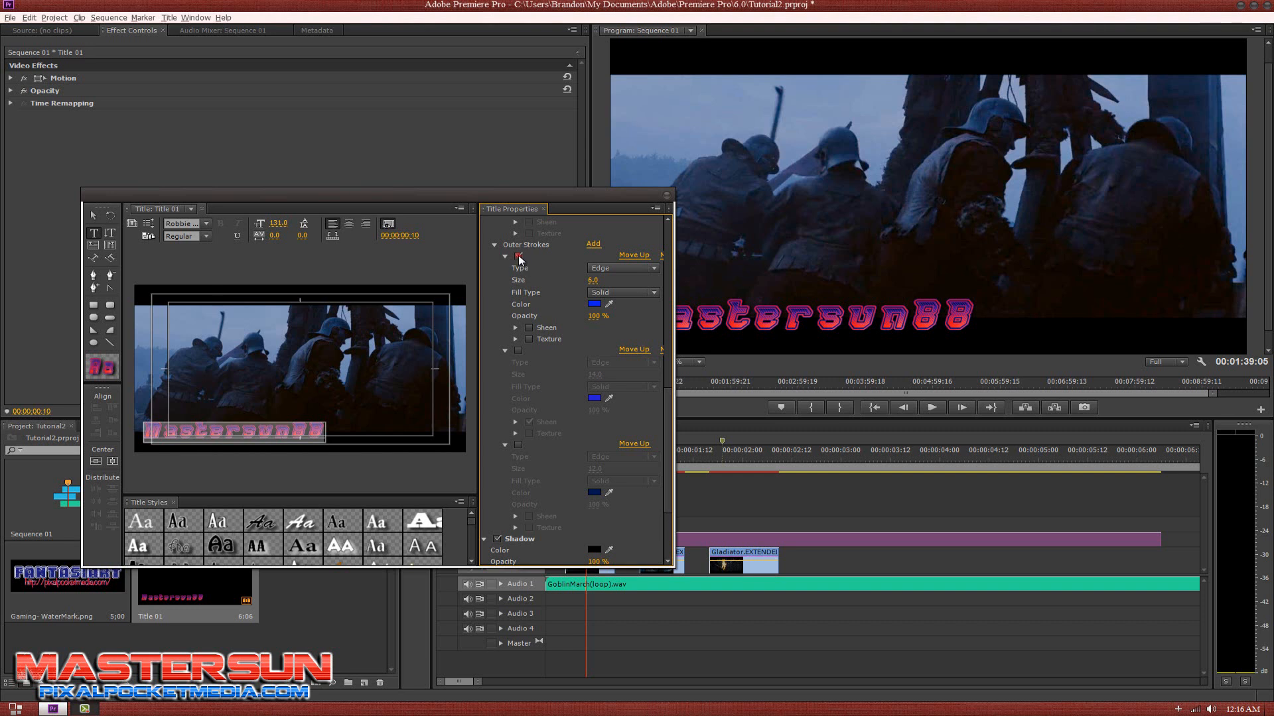
Step: Recolor the remaining outer stroke to a near-black blue and close the title editor
left_click(593, 304)
left_click(591, 302)
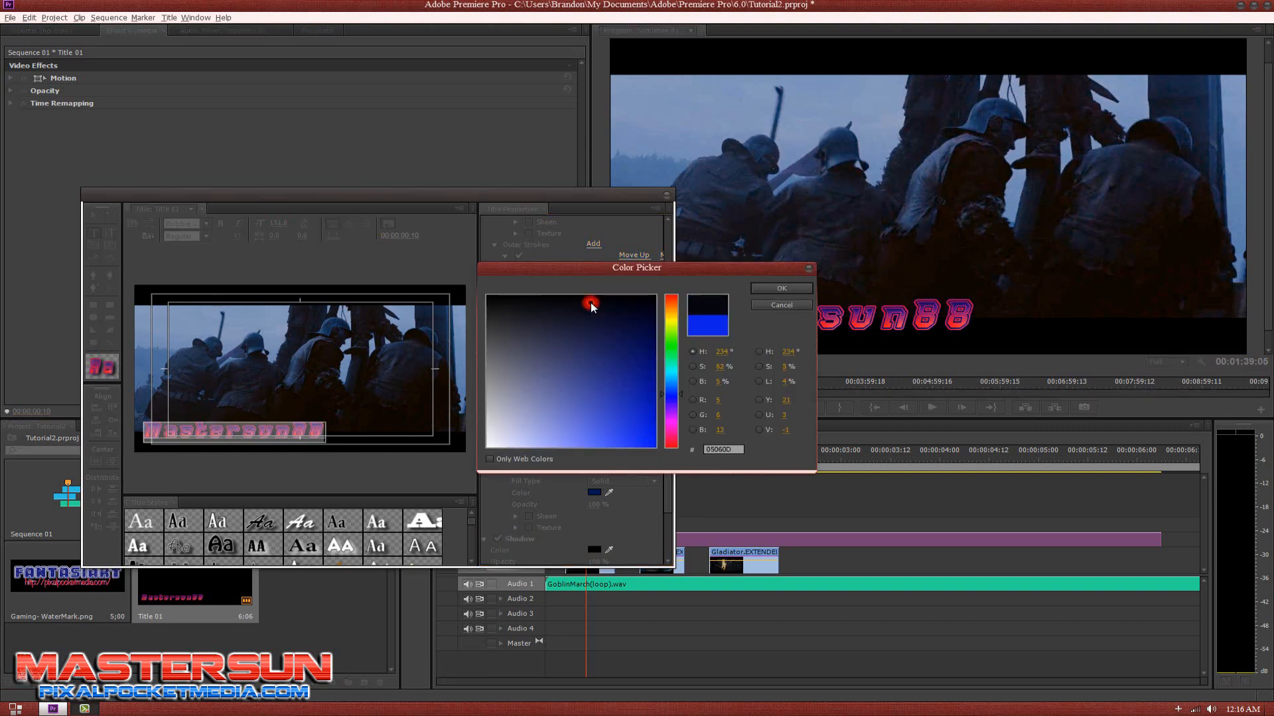
mouse_move(615, 302)
left_mouse_down()
mouse_move(504, 292)
mouse_move(444, 305)
left_mouse_up()
left_click(770, 288)
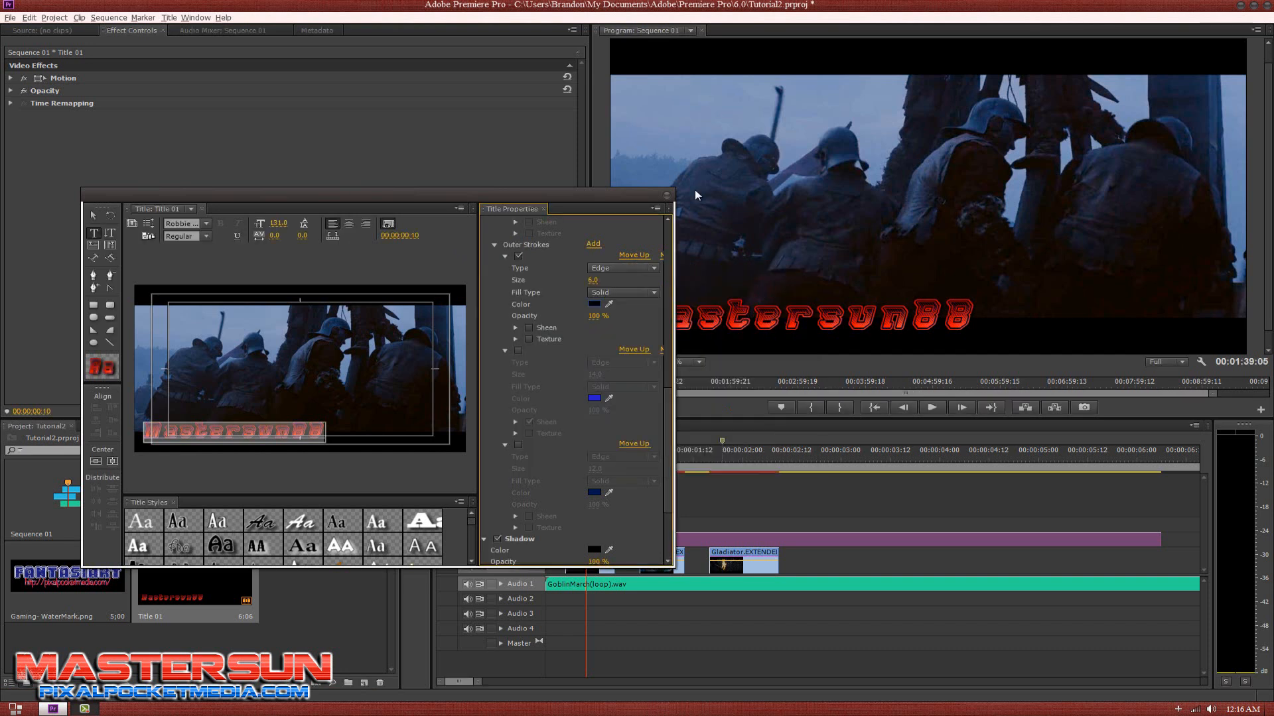
left_click(668, 194)
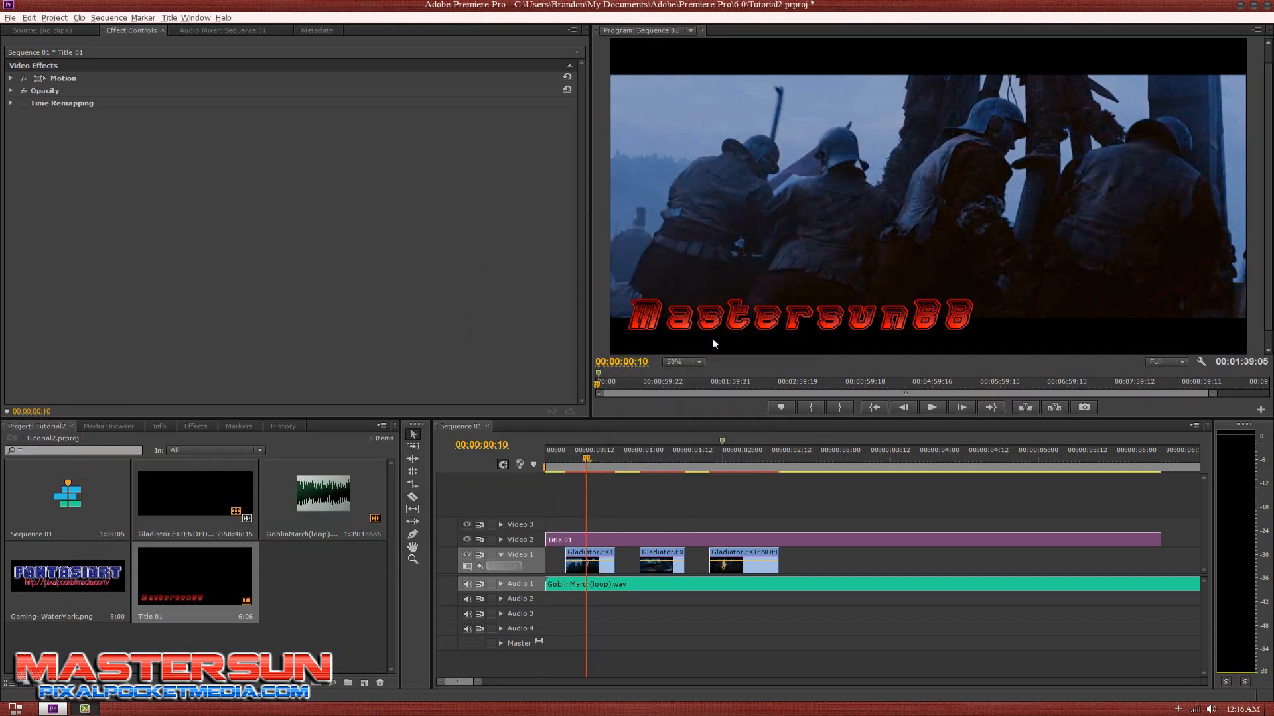
Step: Reopen Title 01 from the timeline and delete the trailing 88 so the text reads Mastersun
left_click(674, 540)
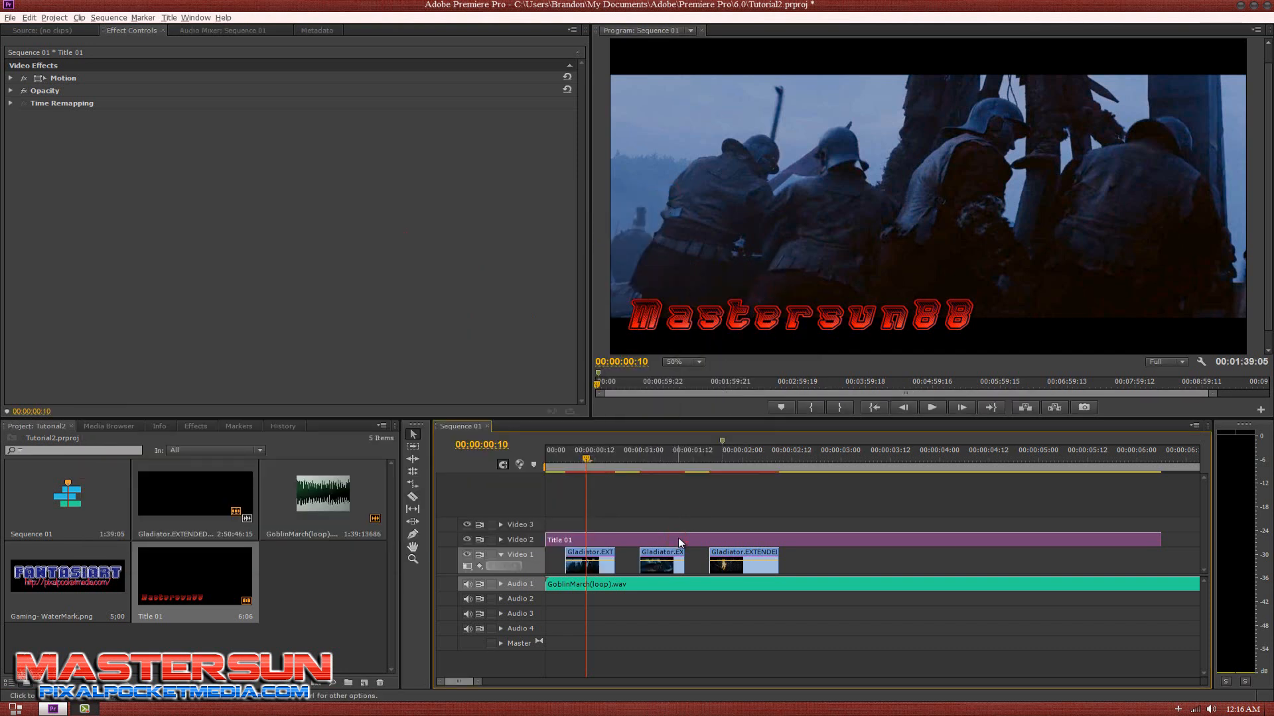
double_click(678, 538)
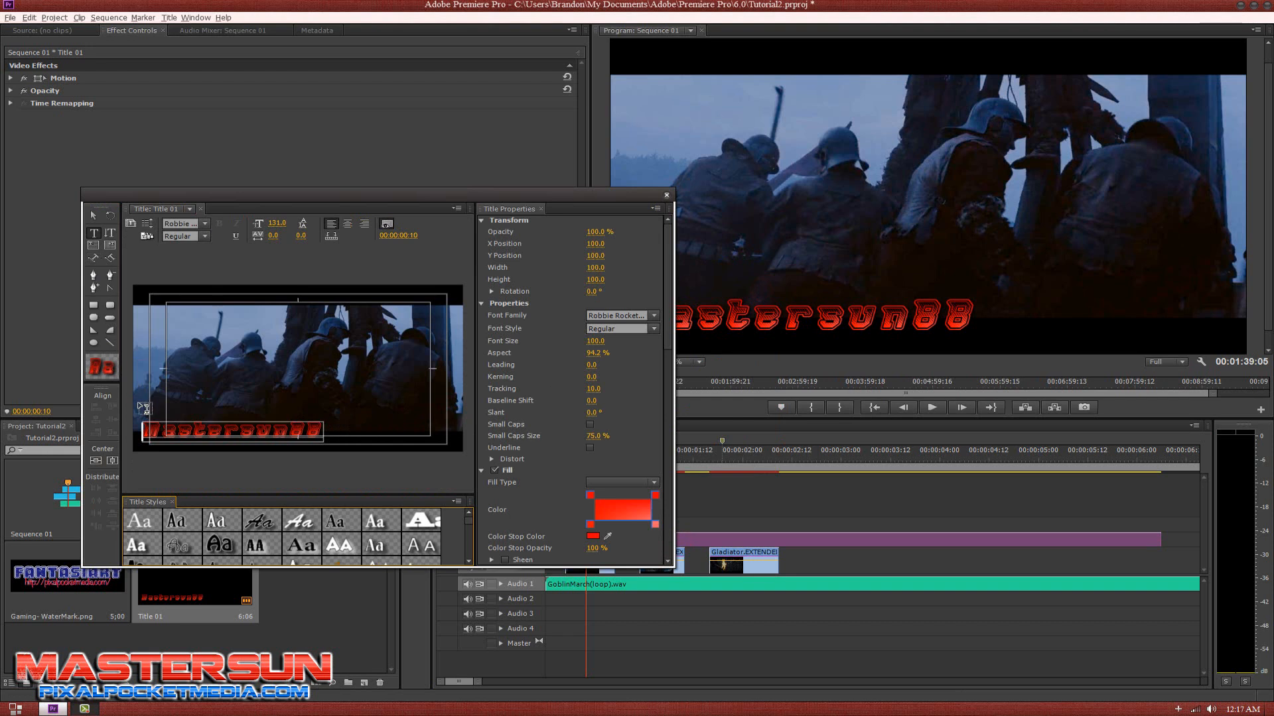
left_click_drag(148, 430, 321, 430)
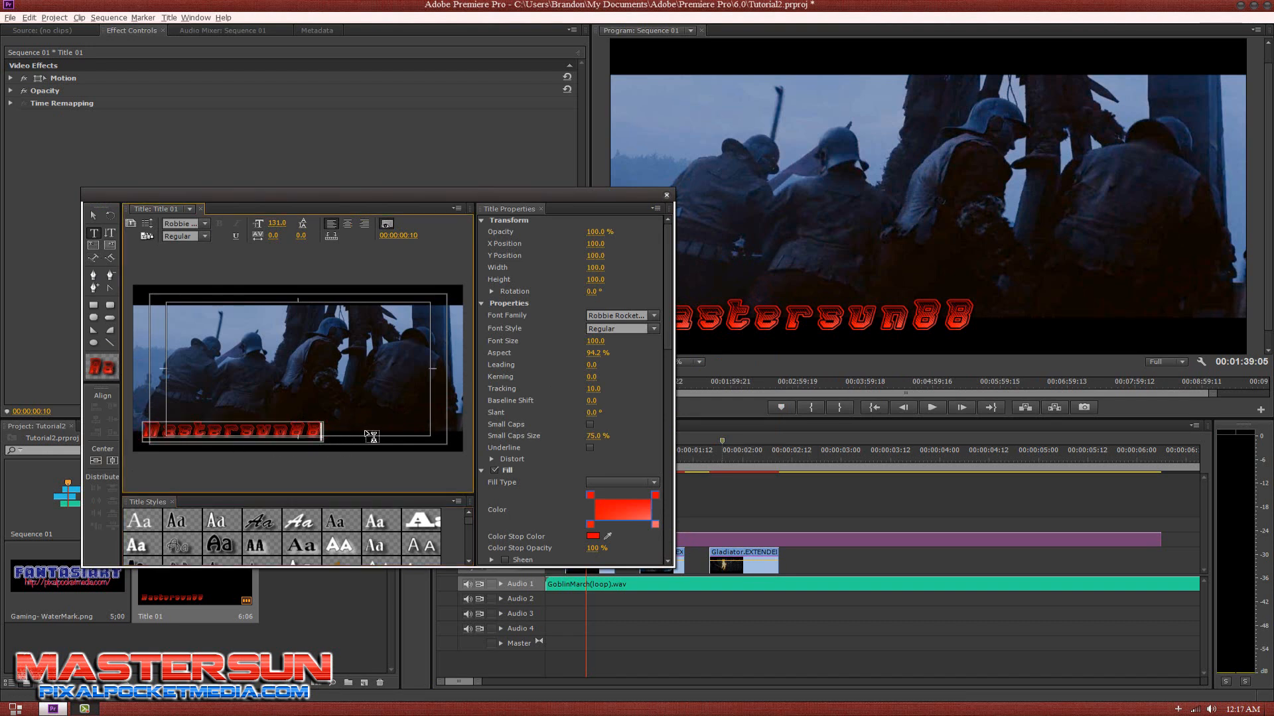
key("BackSpace")
key("BackSpace")
Step: Move the Mastersun text slightly right and down to about X 538, Y 967, and close the title editor
left_click(92, 216)
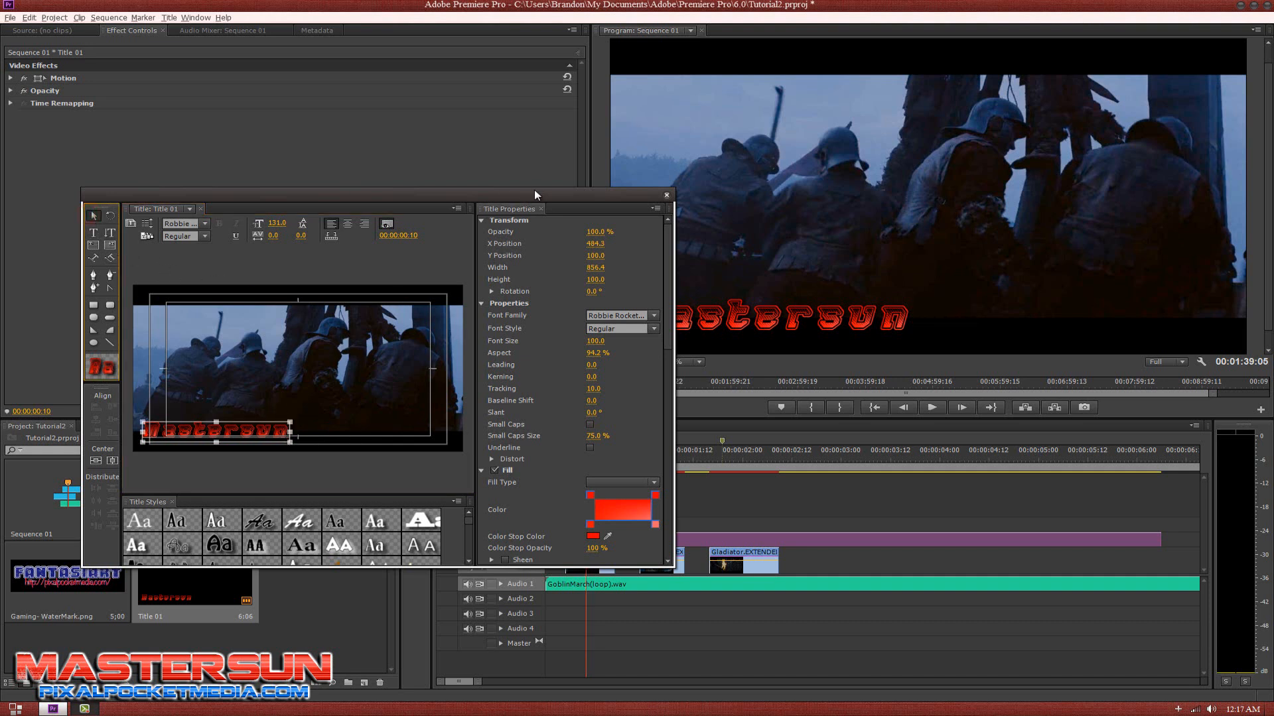
left_click_drag(534, 190, 454, 117)
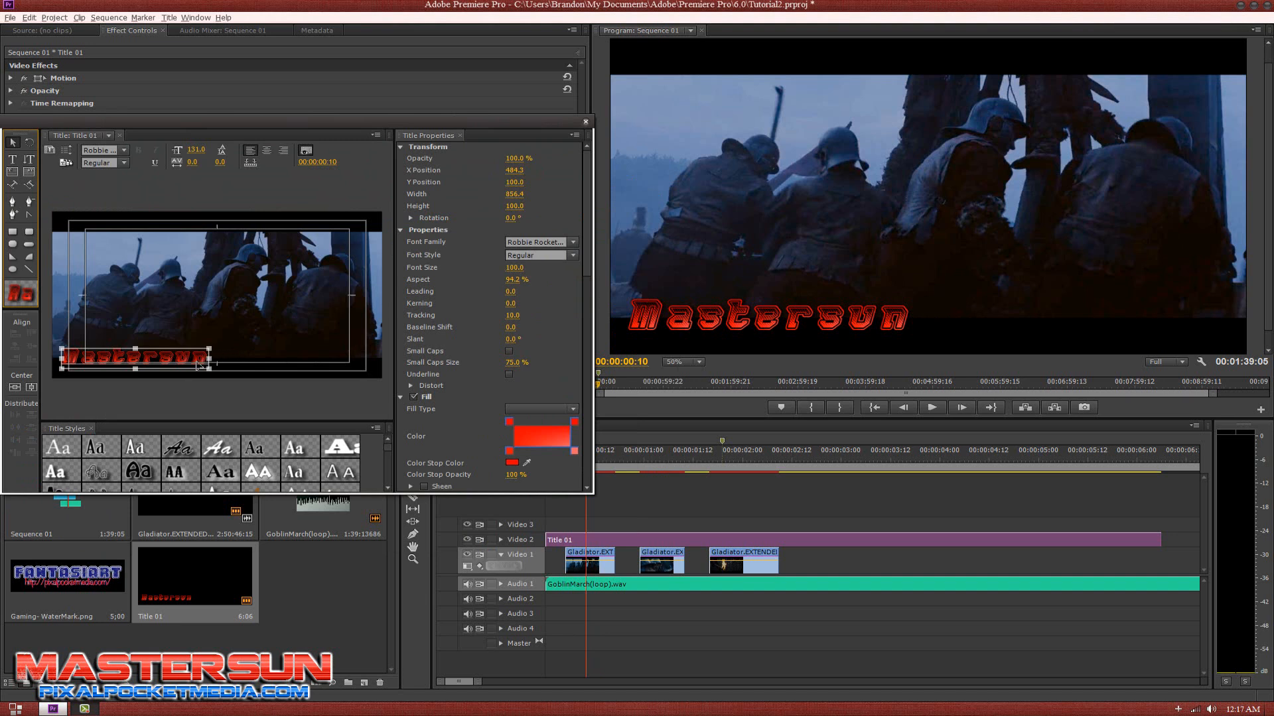
left_click_drag(189, 363, 198, 365)
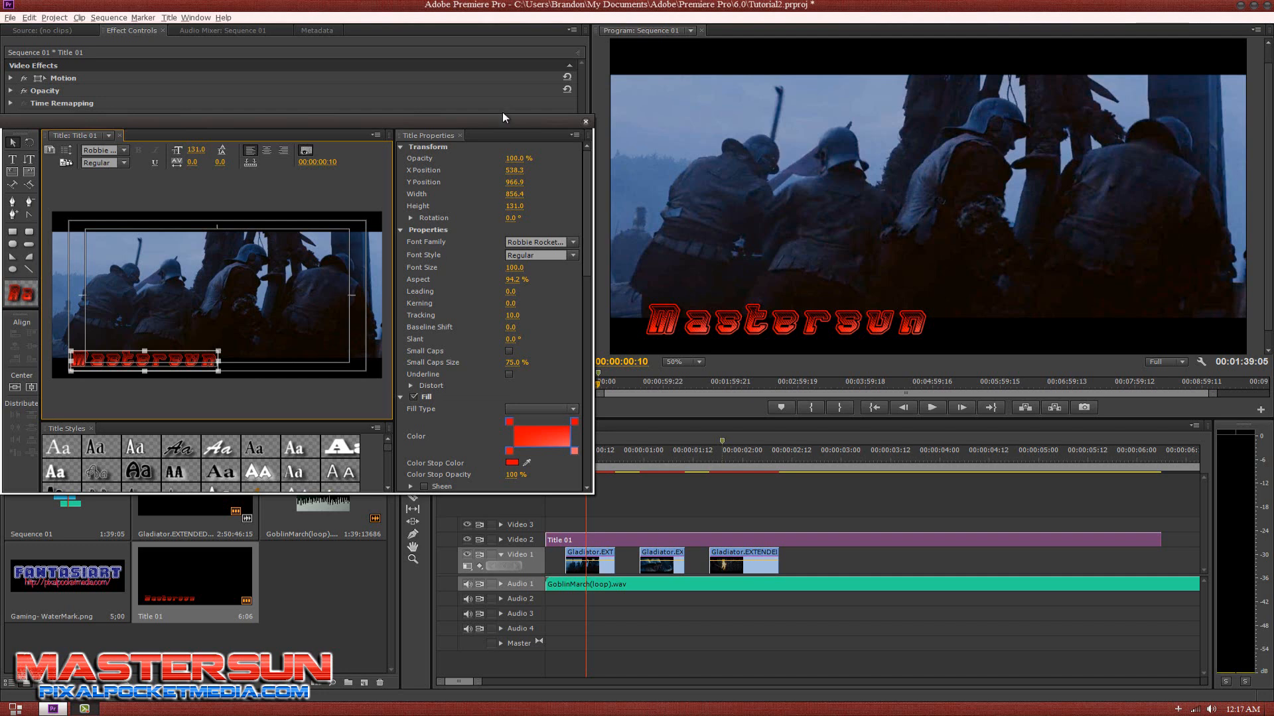
left_click_drag(504, 121, 515, 141)
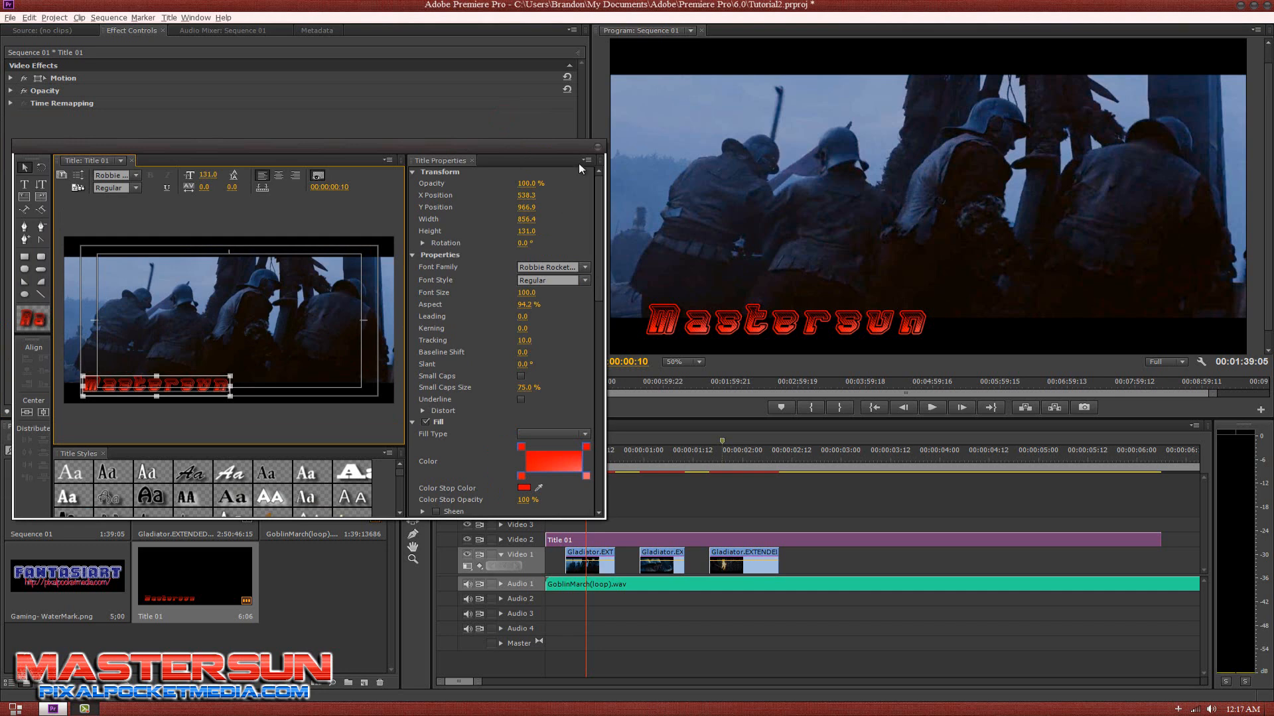
left_click(597, 148)
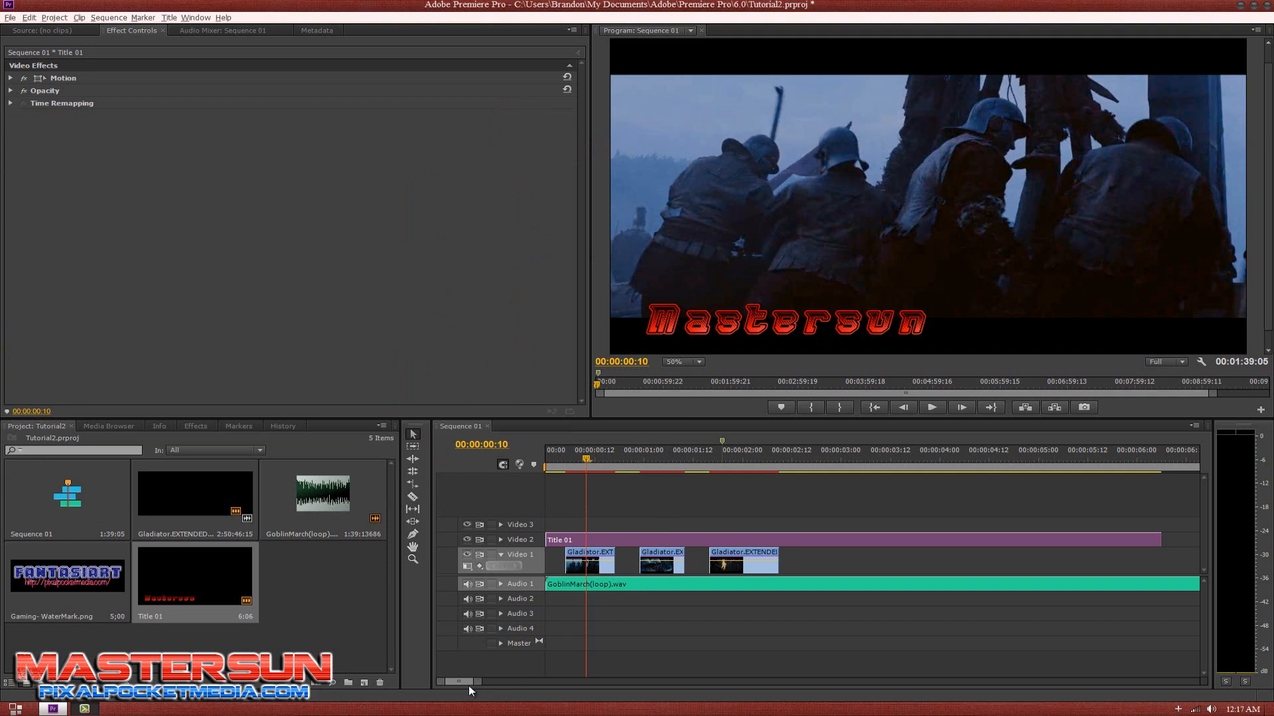
Step: Play the sequence from its start to review the Mastersun title over the Gladiator clips and music
scroll(467, 683, "right", 10)
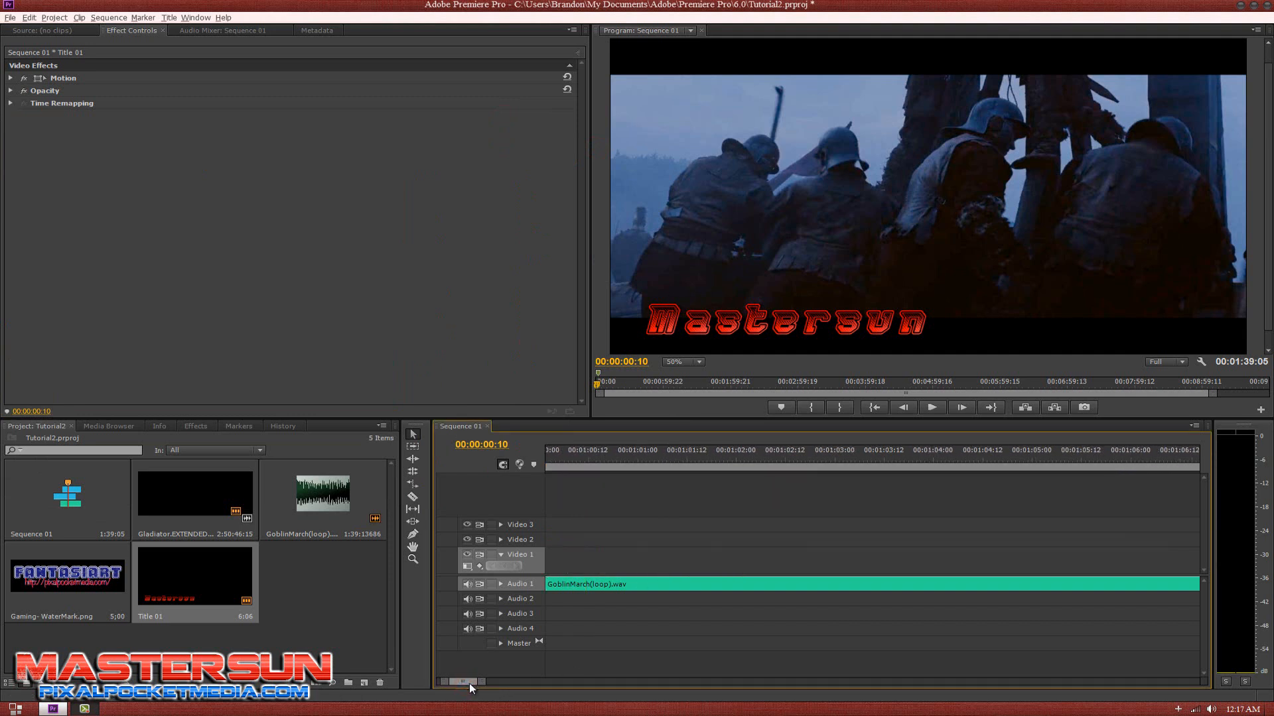
scroll(467, 683, "left", 10)
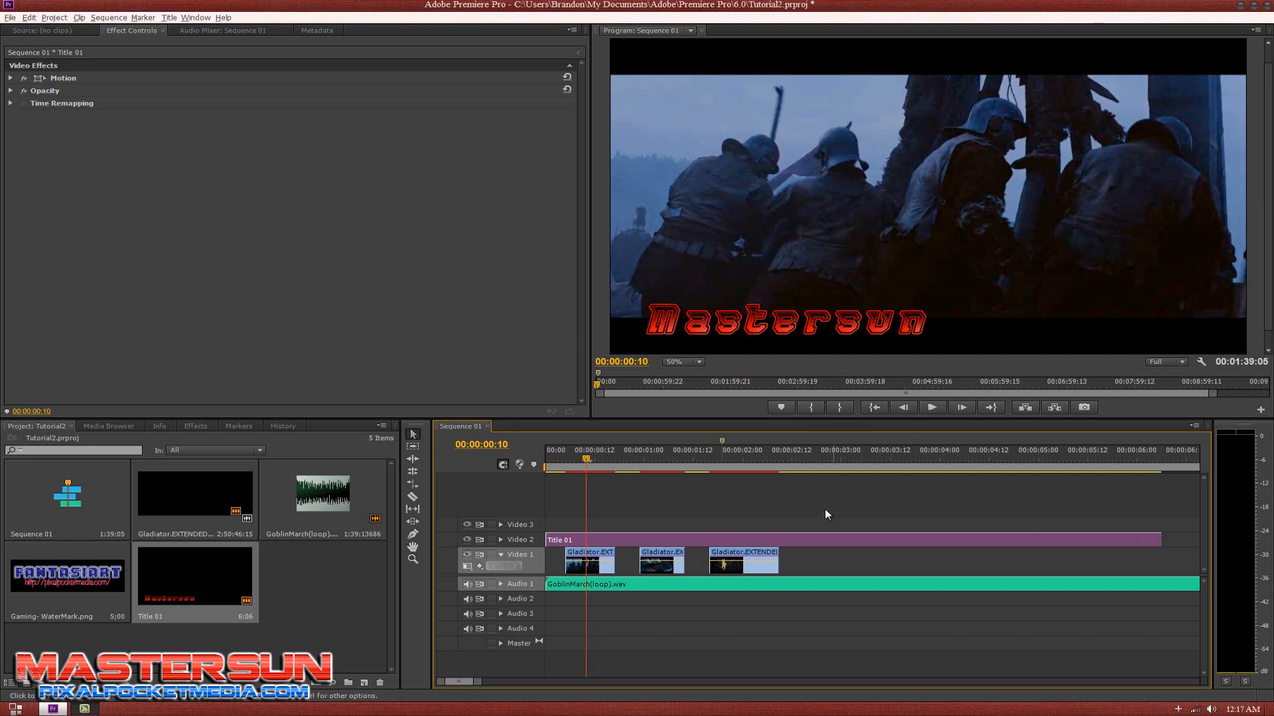
left_click(747, 455)
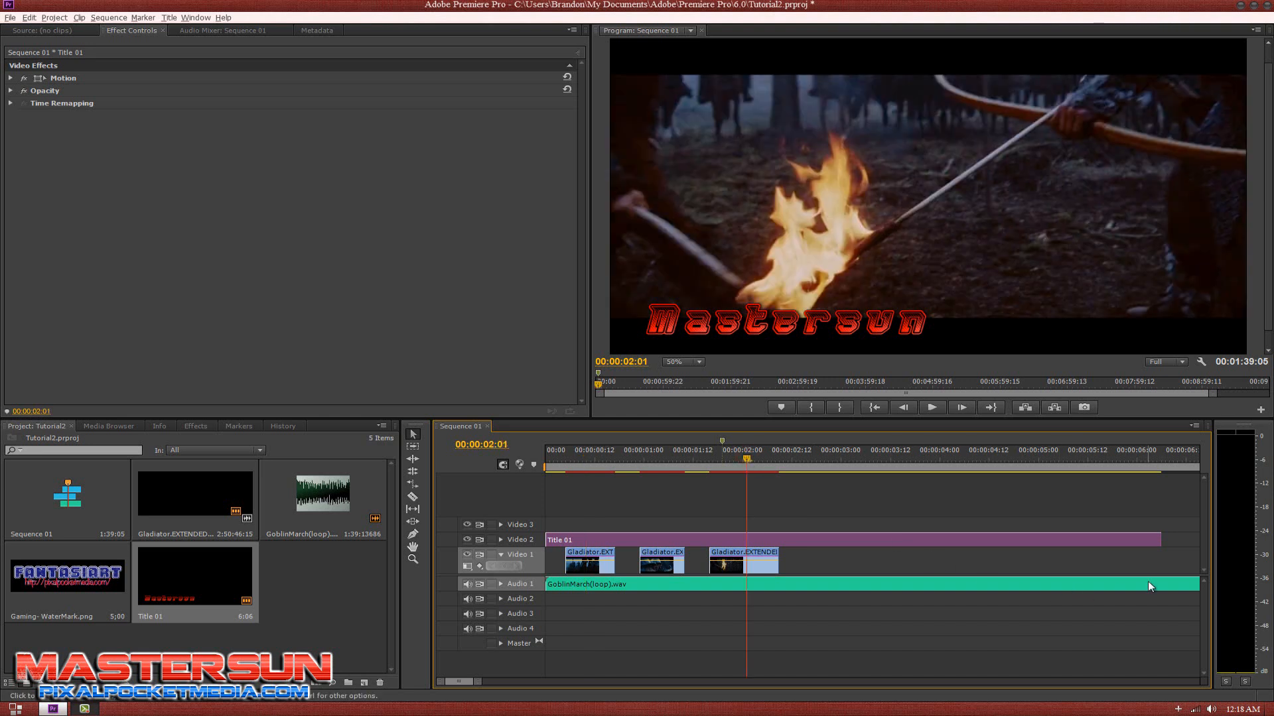
left_click(551, 458)
key("space")
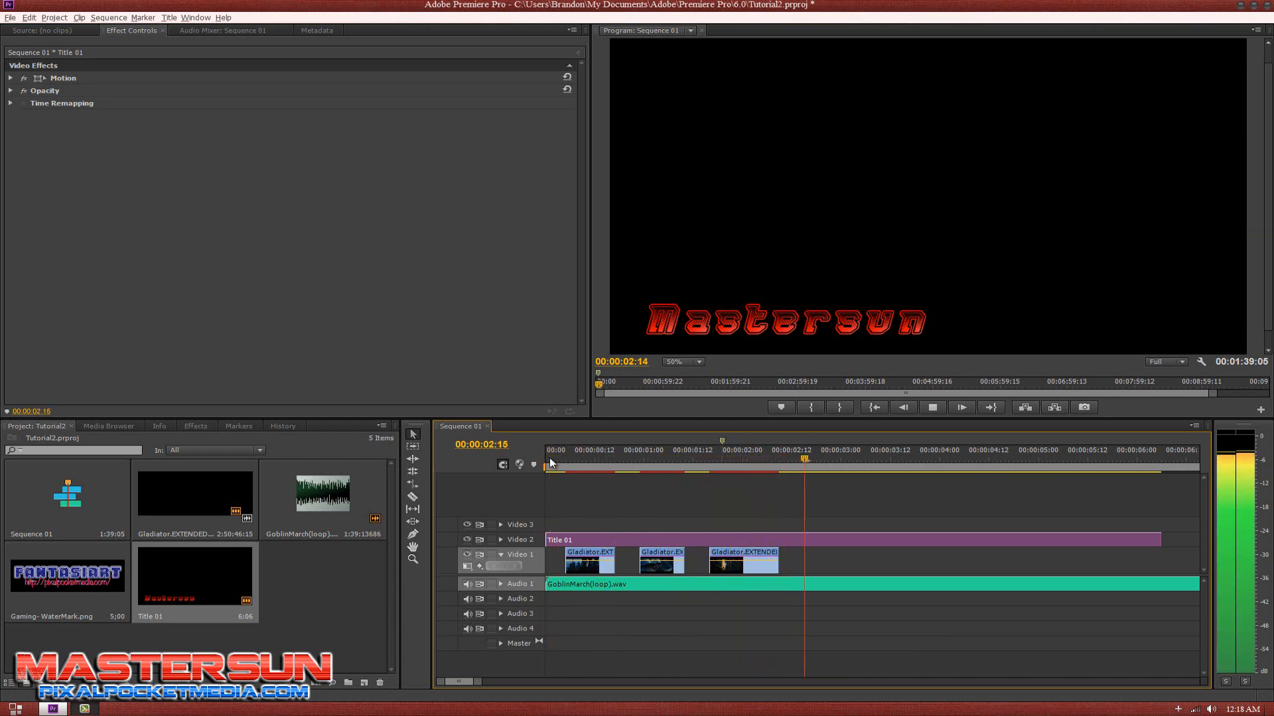
left_click(551, 459)
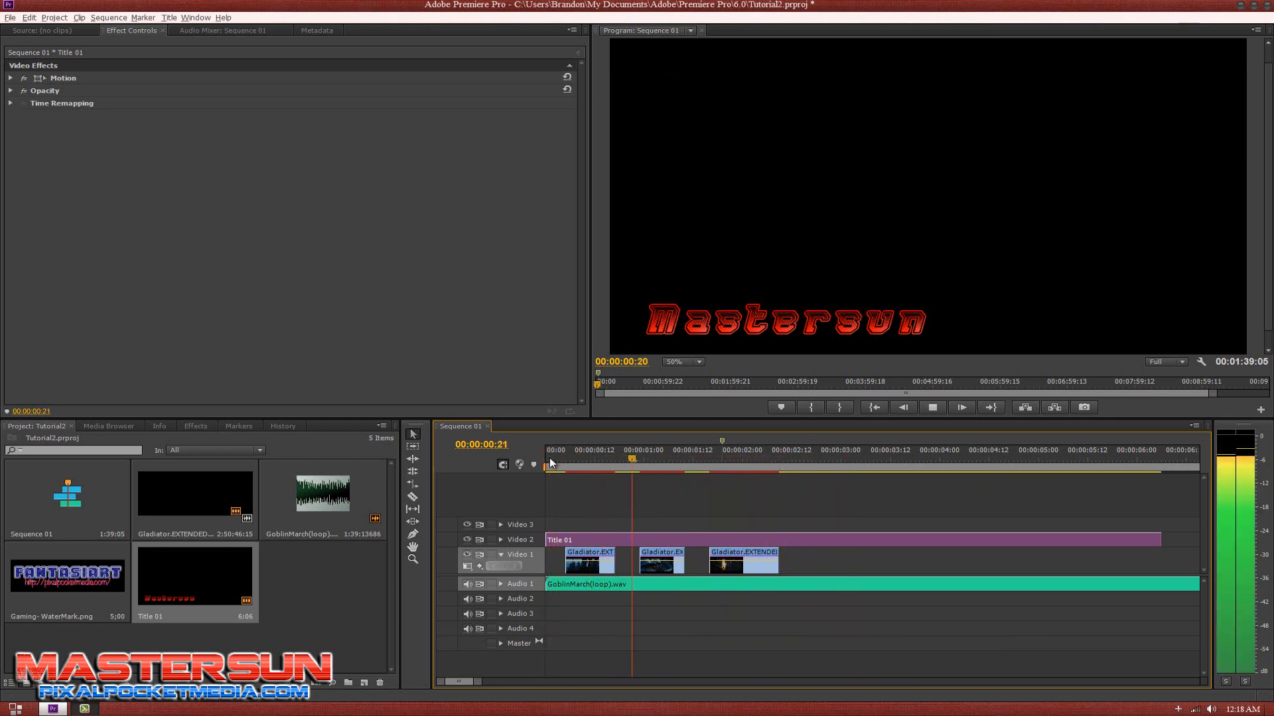
left_click(551, 461)
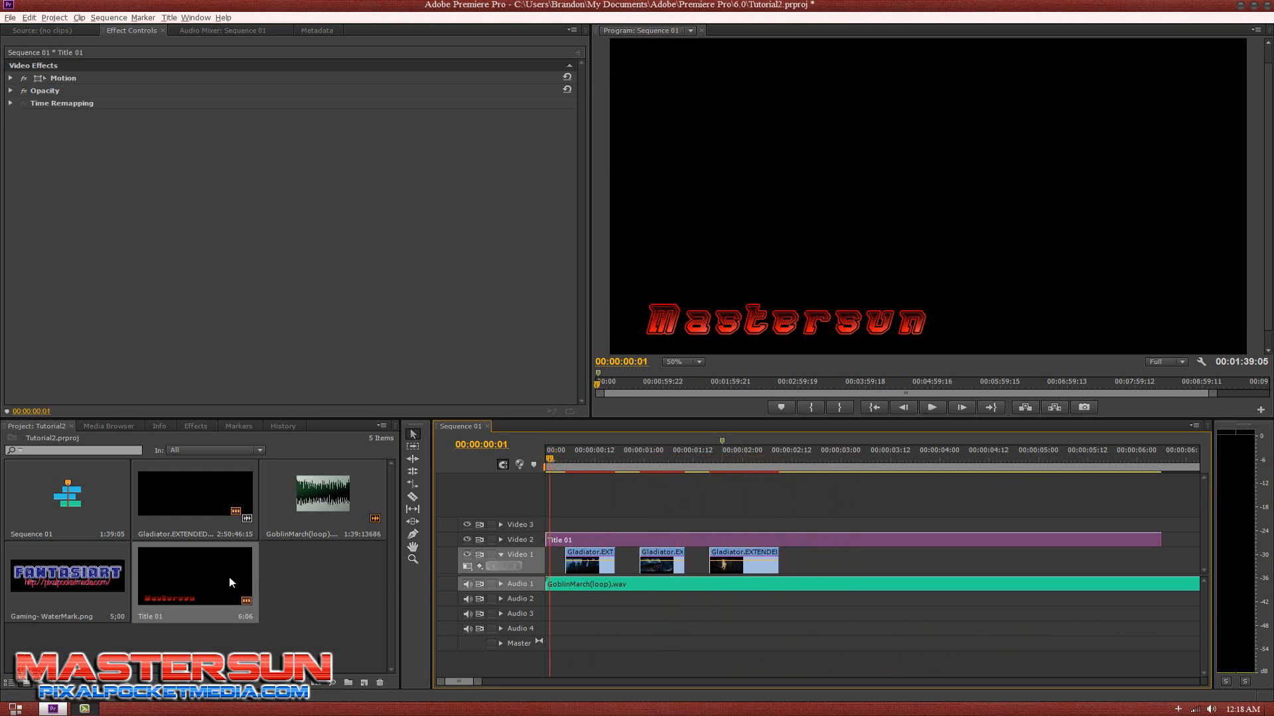
Step: Find Additive Dissolve among the Dissolve video transitions and apply it to the start of Title 01 on Video 2
left_click(189, 426)
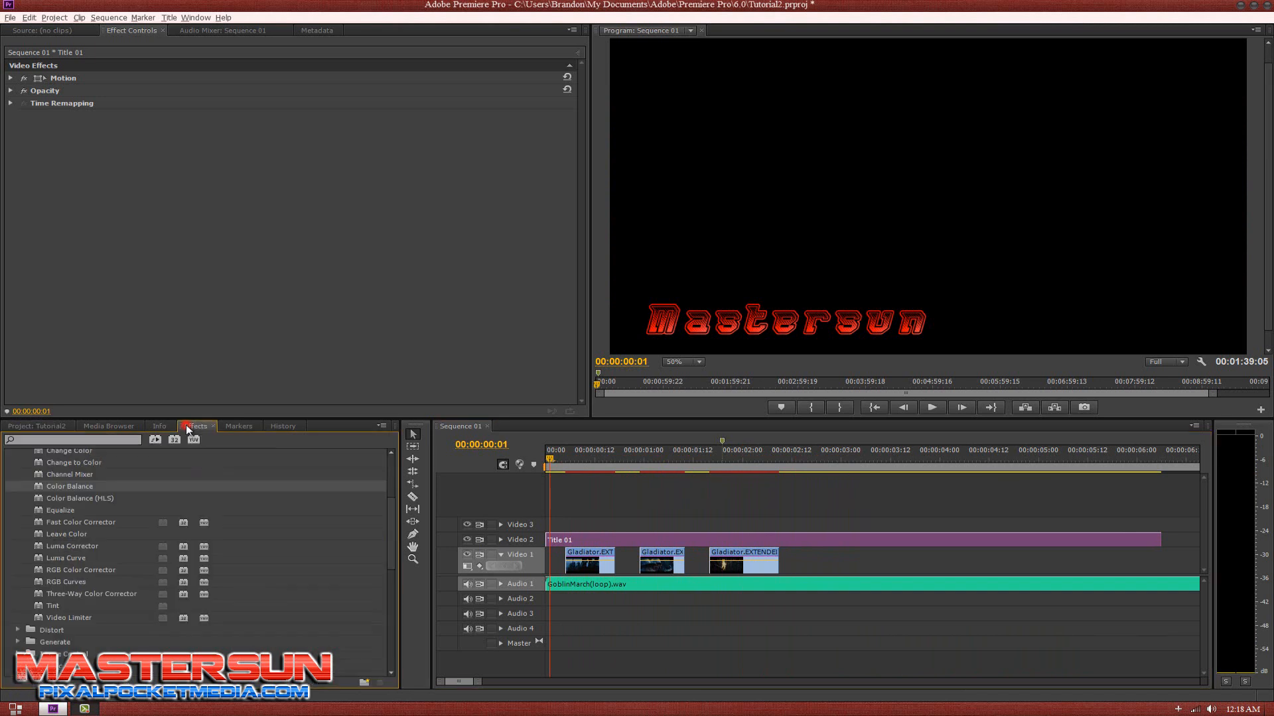
left_click_drag(389, 540, 382, 498)
left_click(14, 536)
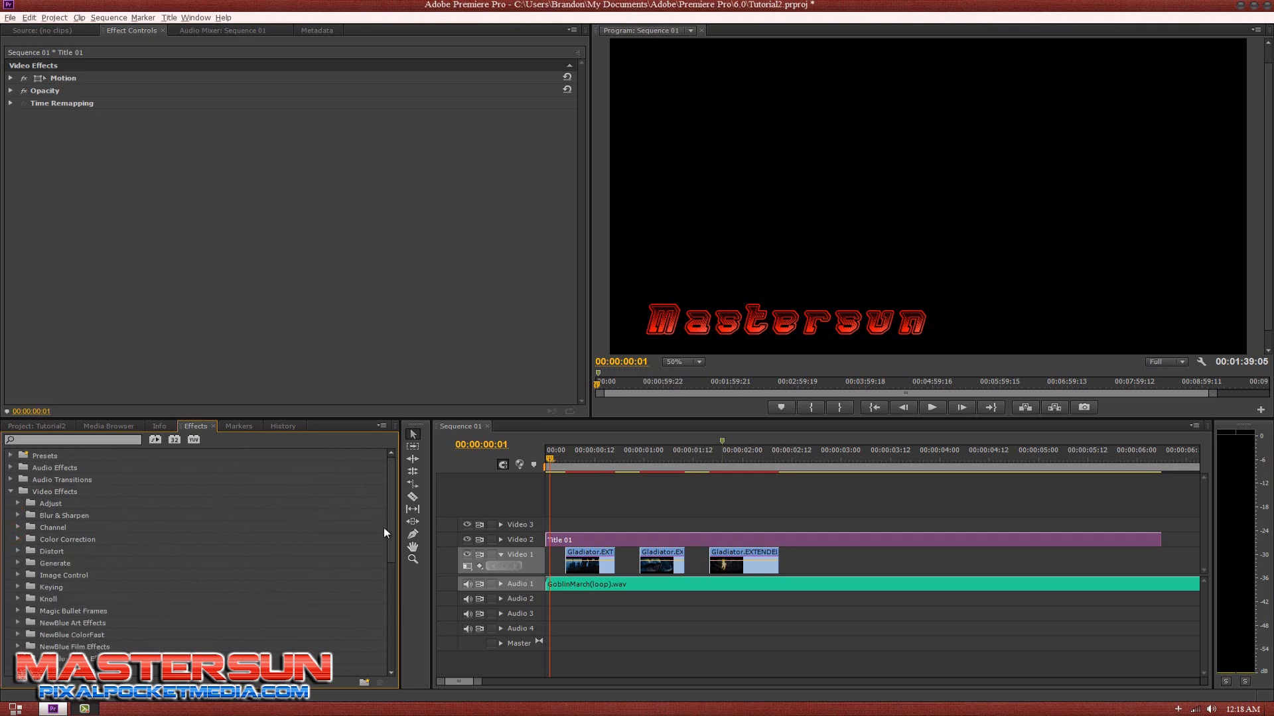
left_click_drag(395, 524, 385, 652)
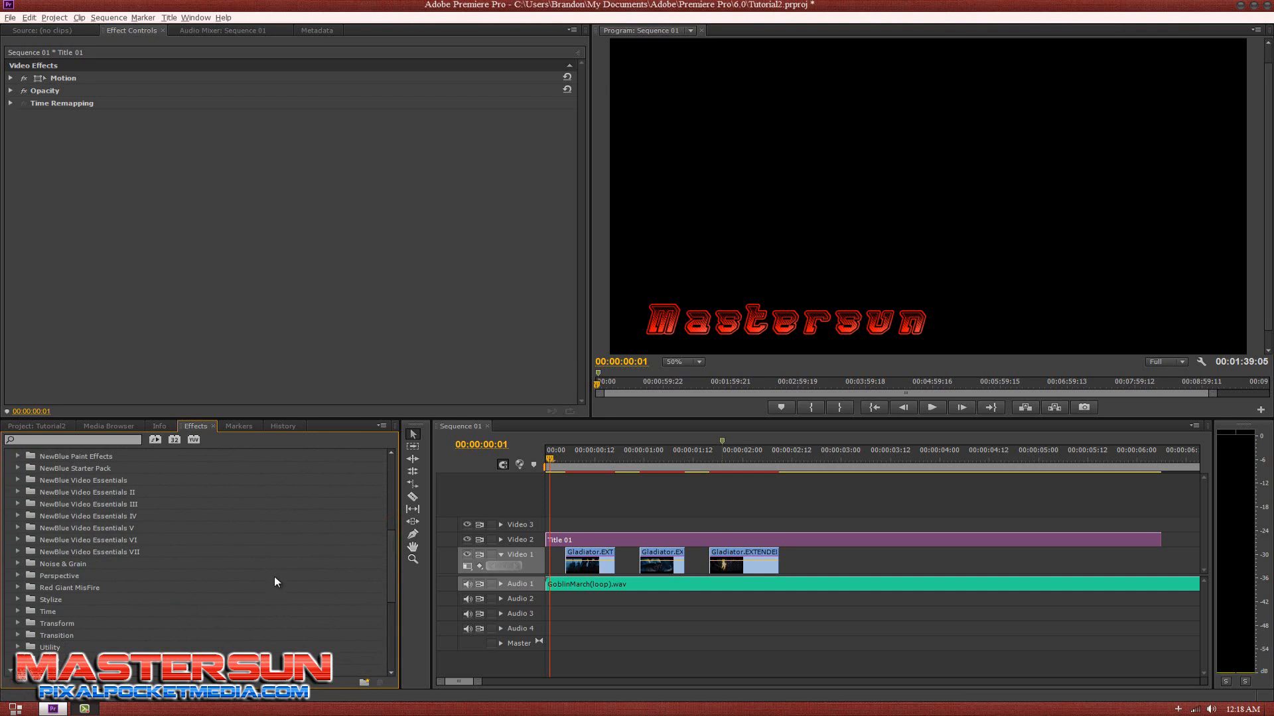
mouse_move(386, 567)
left_mouse_down()
mouse_move(379, 664)
mouse_move(392, 619)
mouse_move(388, 641)
left_mouse_up()
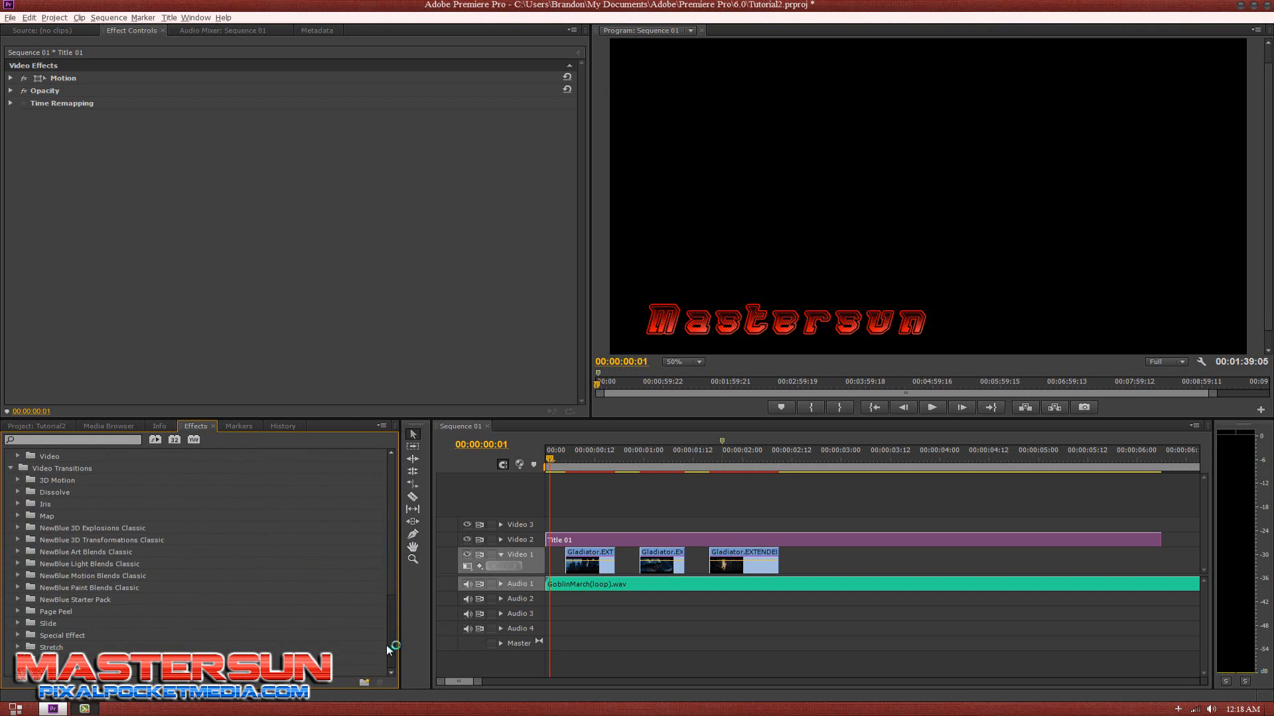
left_click(17, 493)
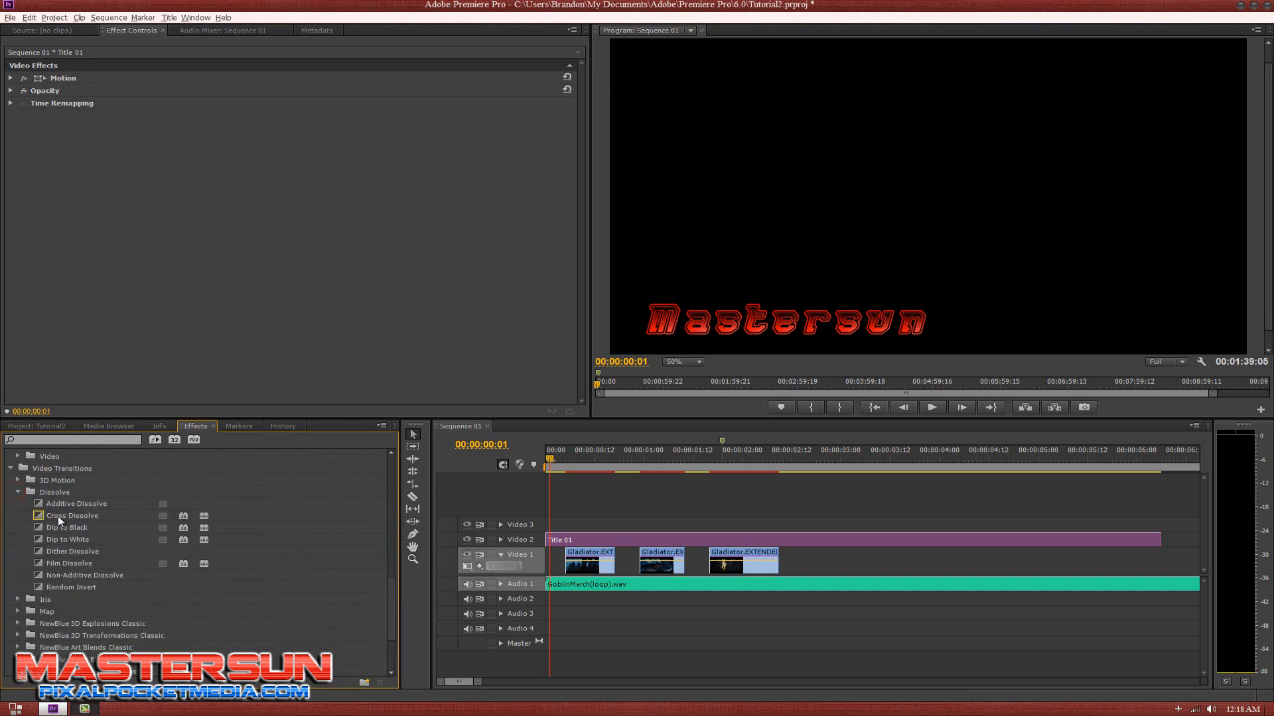
left_click(69, 503)
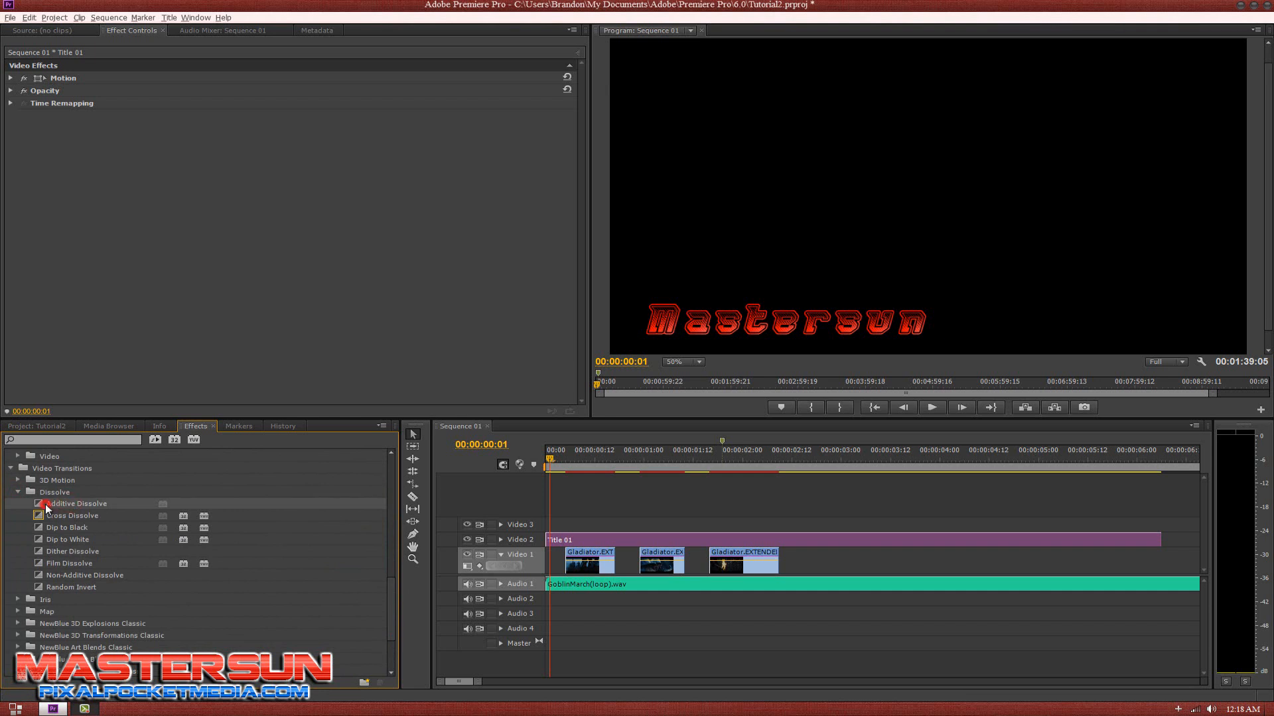
left_click_drag(38, 504, 544, 536)
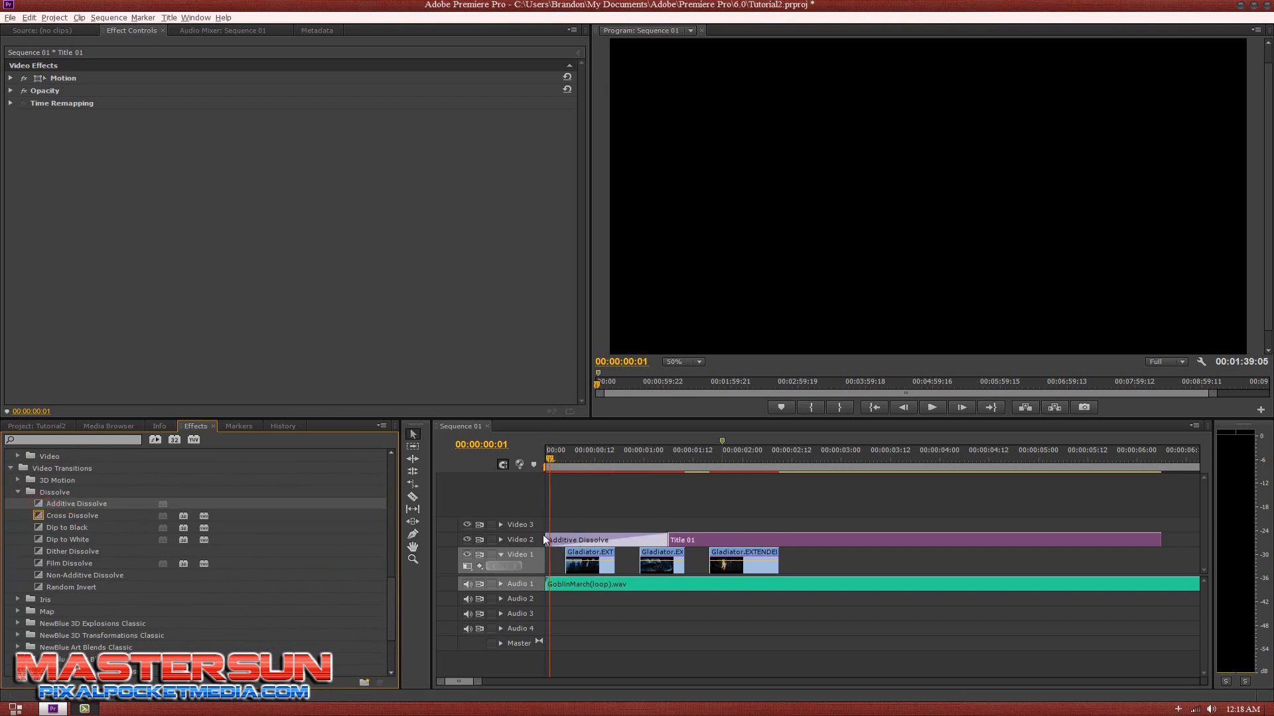
Step: Shorten the Additive Dissolve on Title 01 to 00:00:00:17 and play the sequence from the start to check the fade-in
left_click_drag(666, 539, 619, 557)
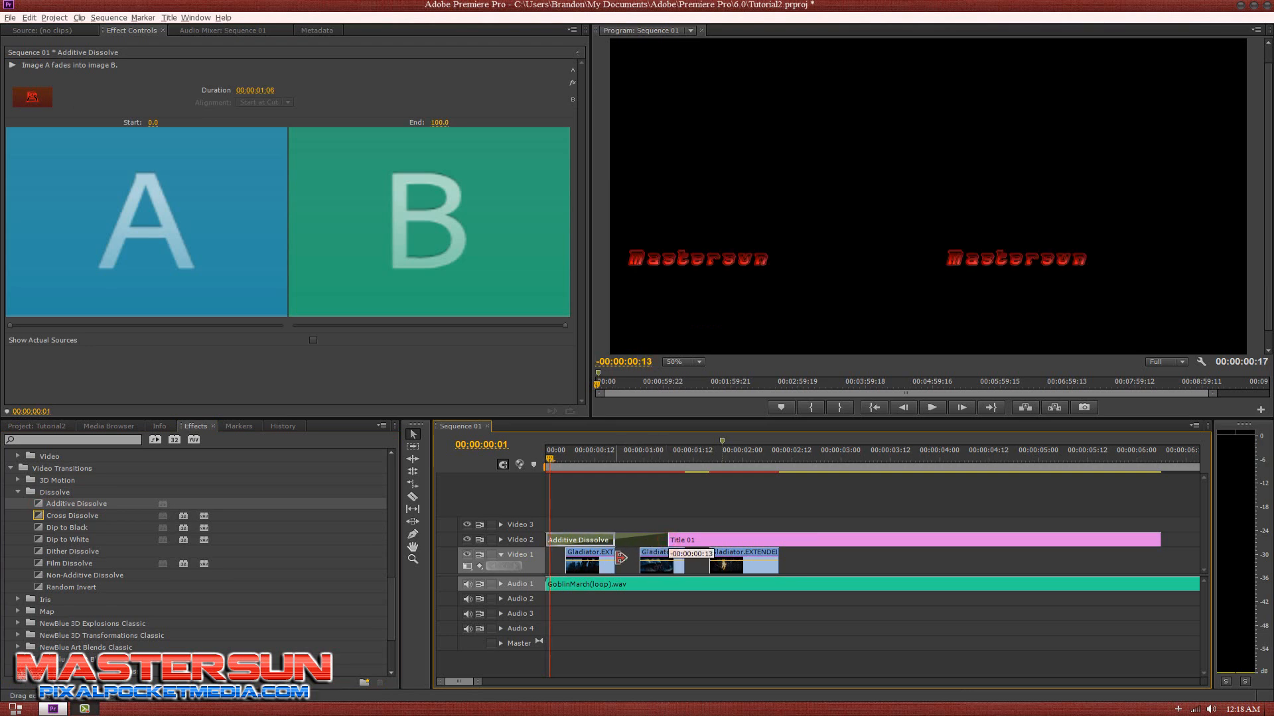
key("space")
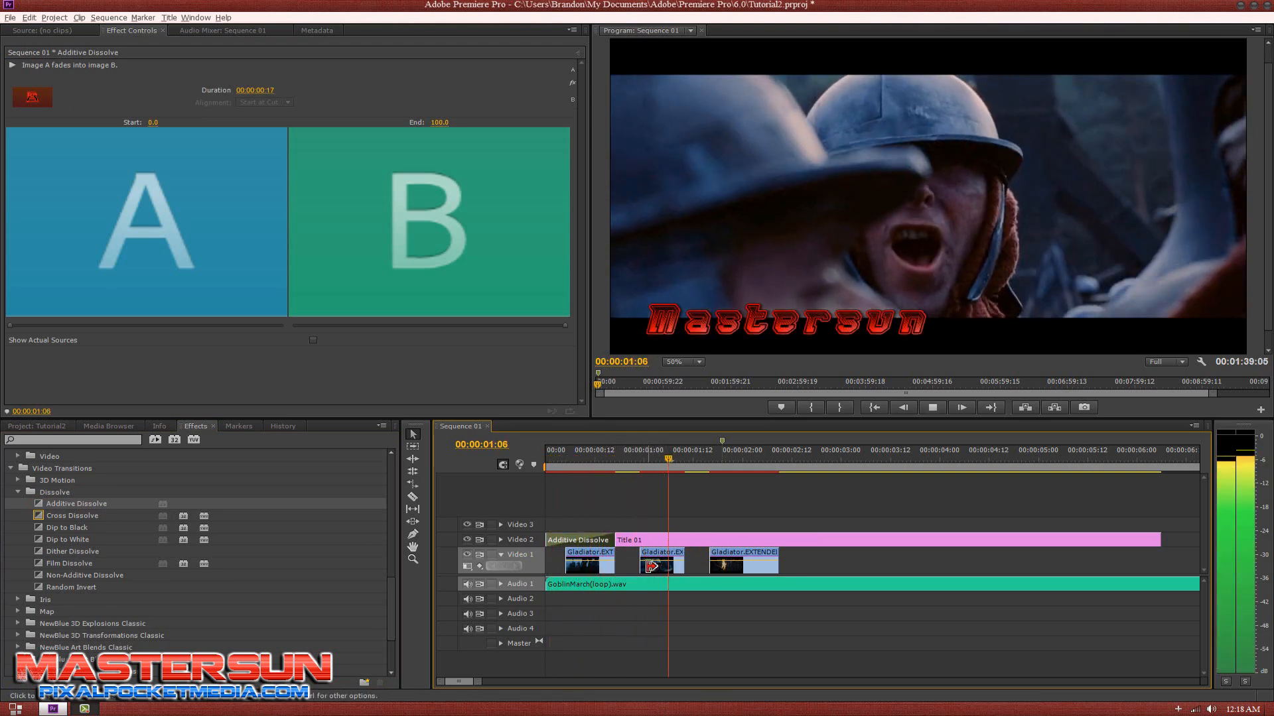
key("space")
left_click(548, 457)
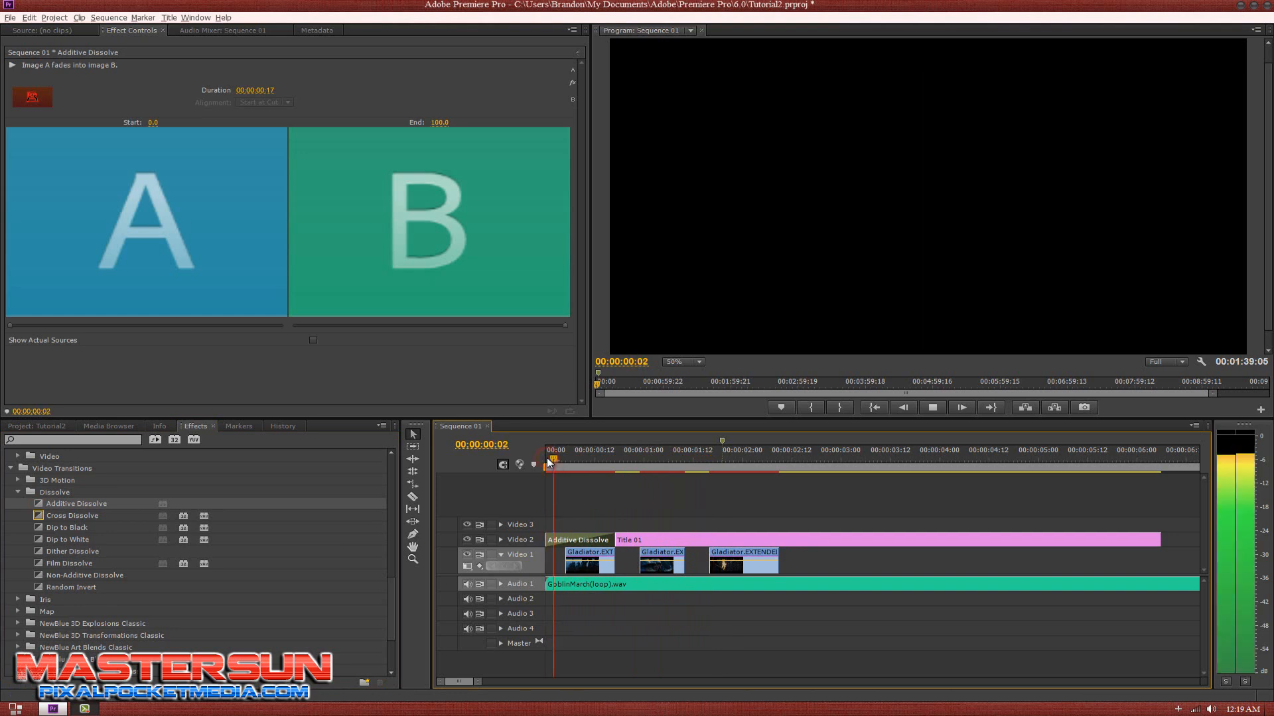
key("space")
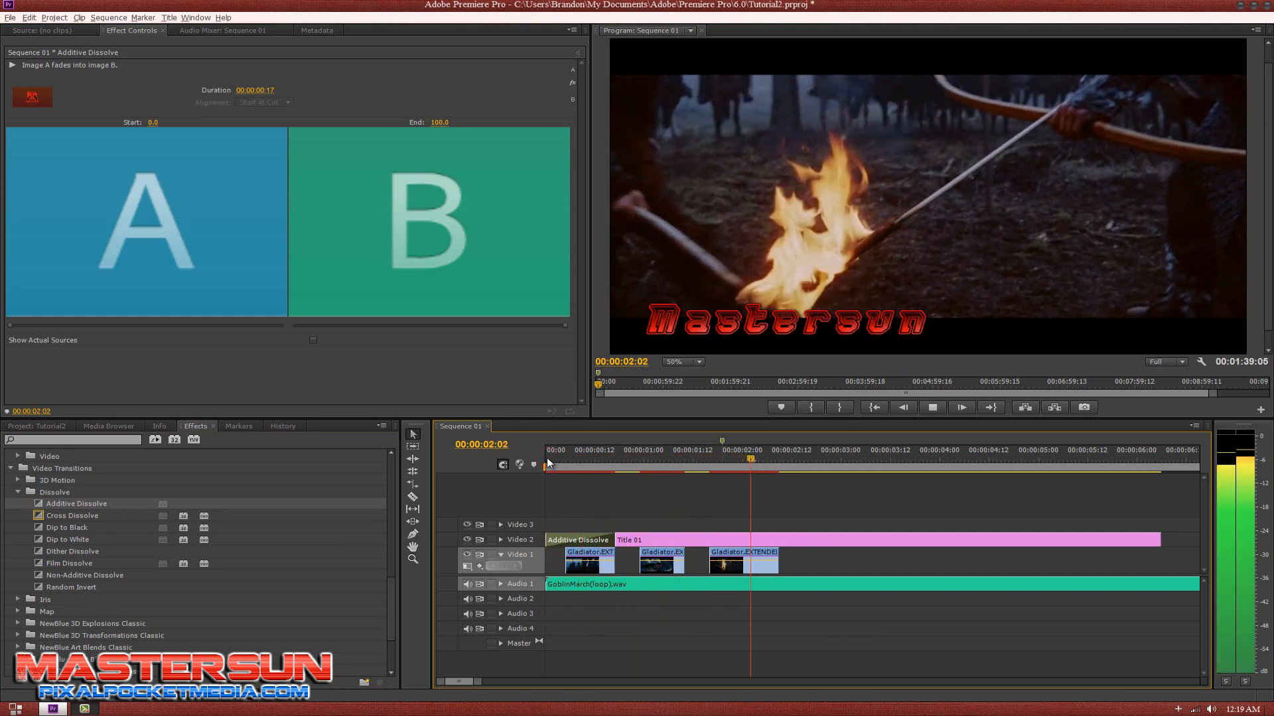
key("space")
left_click(546, 458)
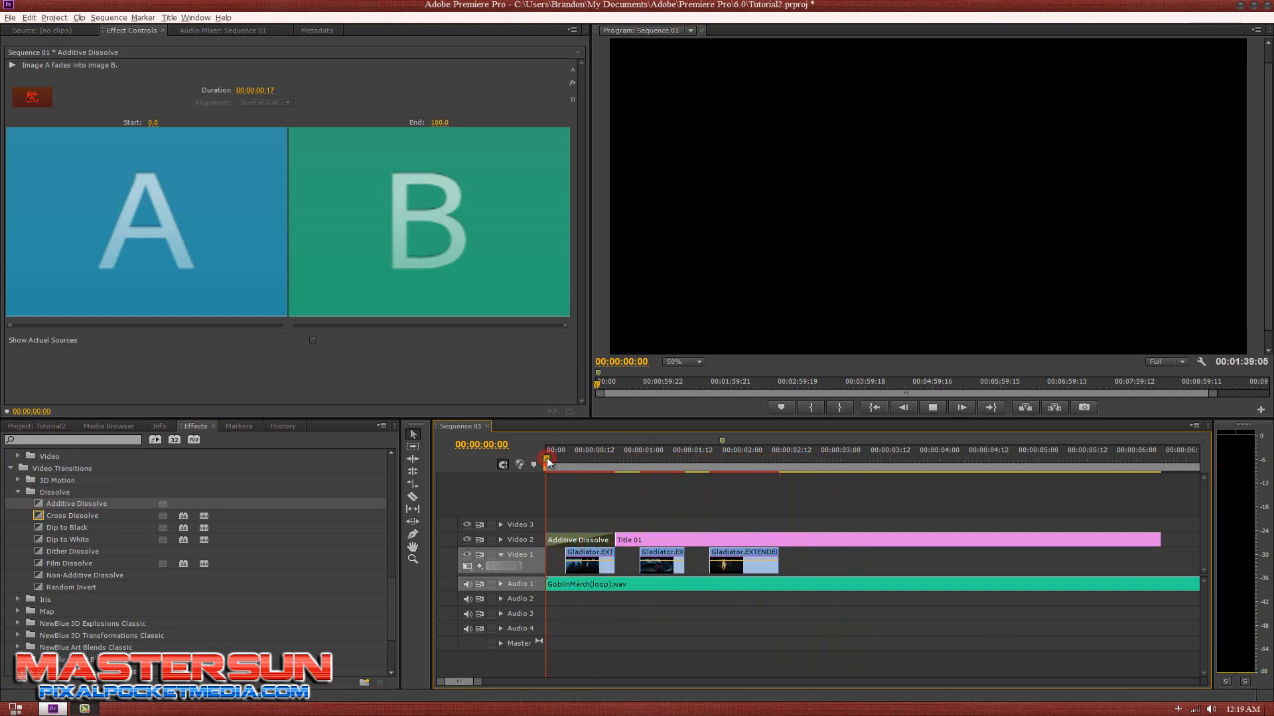
key("space")
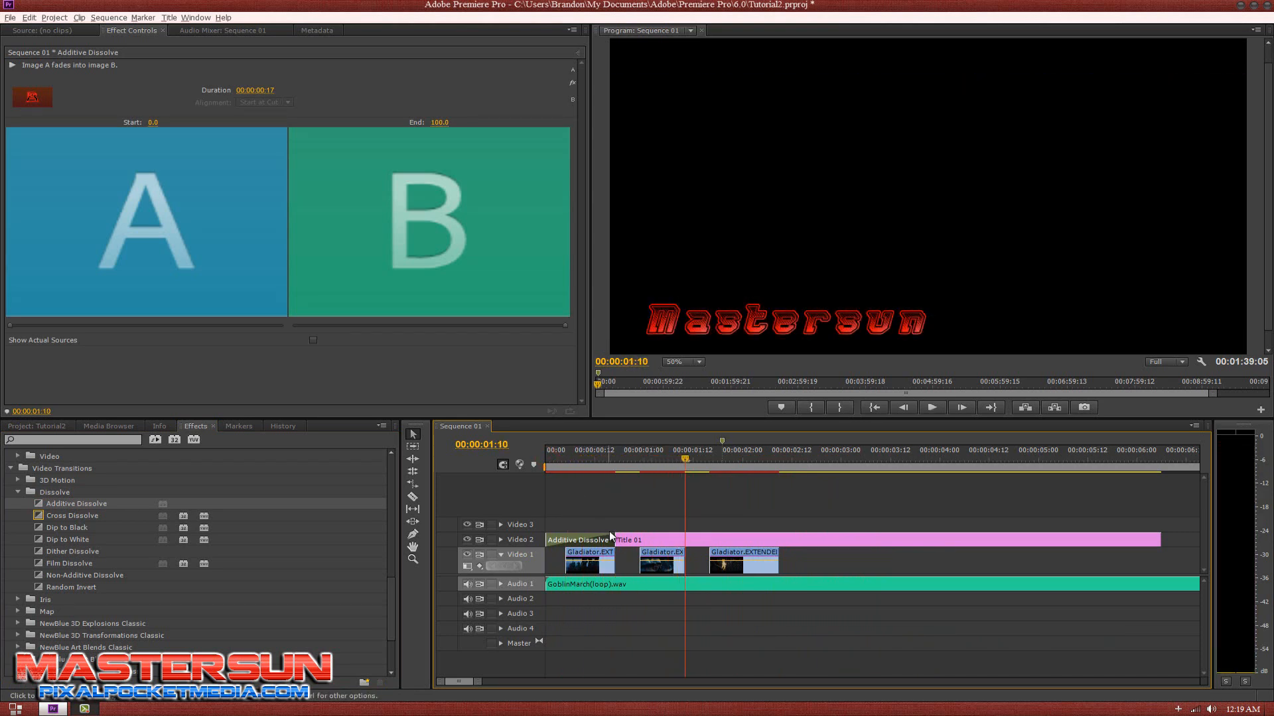
Step: Extend the Additive Dissolve to 00:00:01:10, up to the end of the second Gladiator clip, and play it from the start
left_click_drag(610, 536, 685, 539)
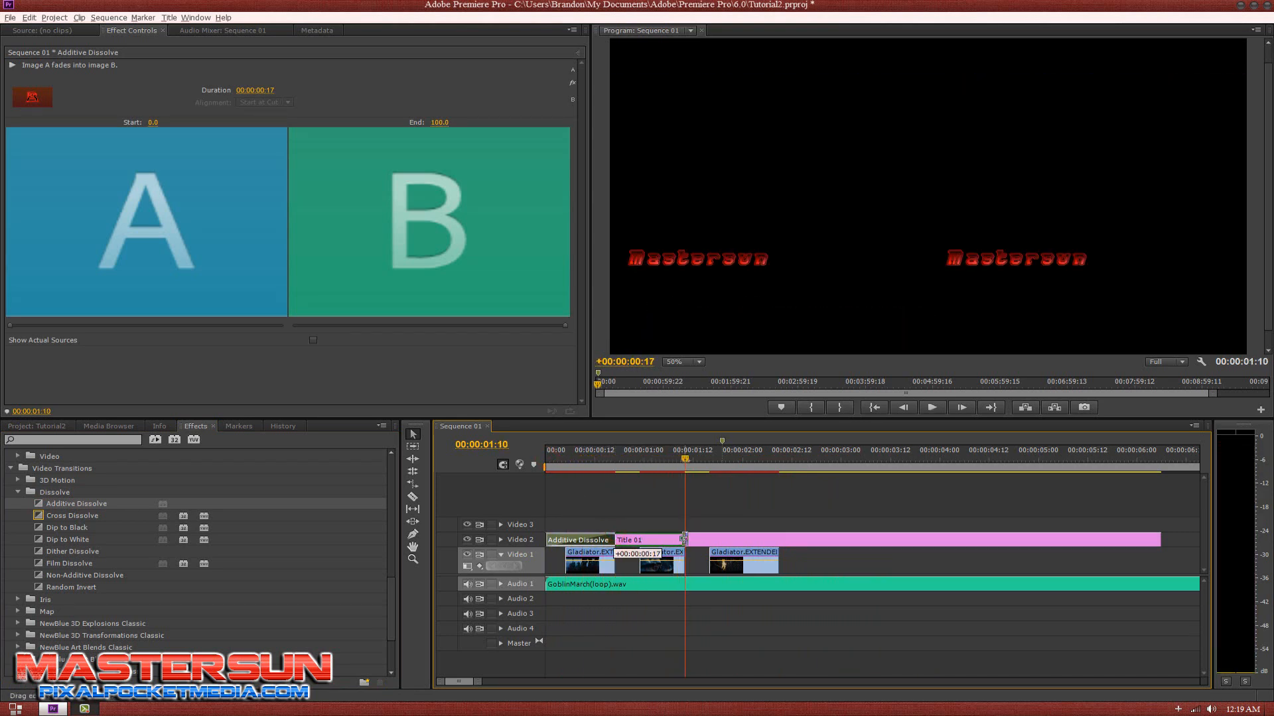
left_click(545, 459)
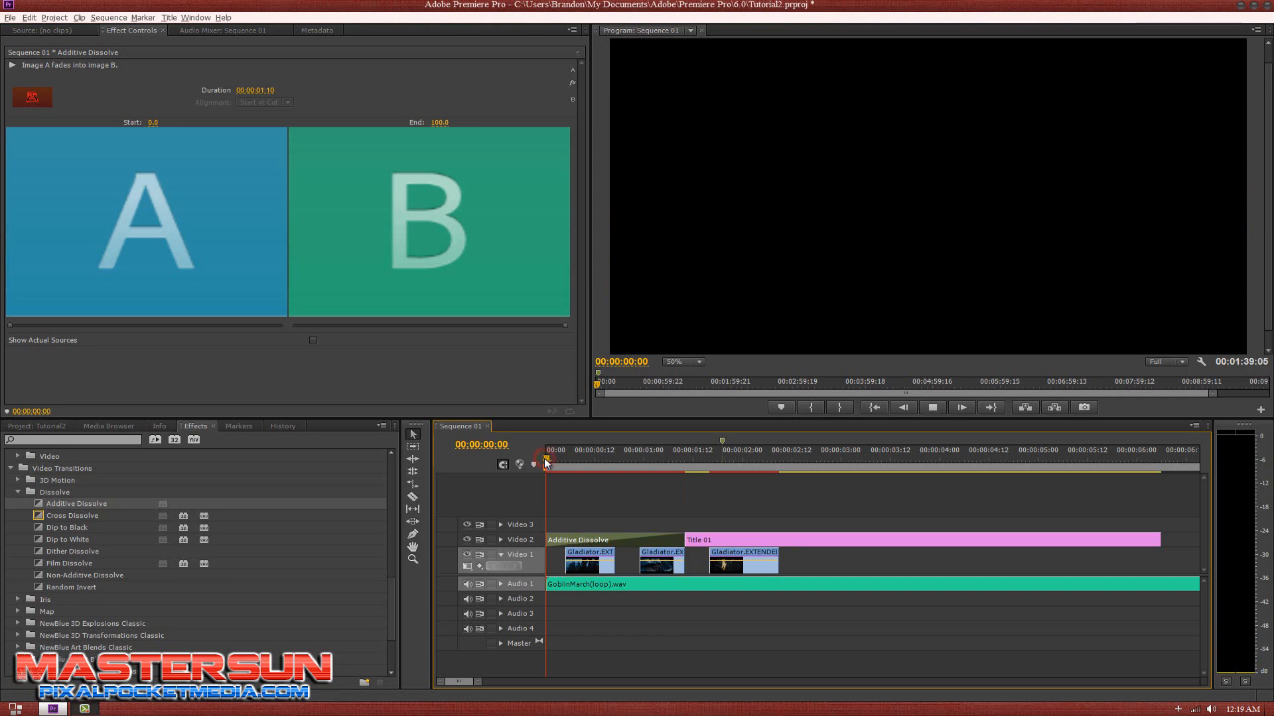
key("space")
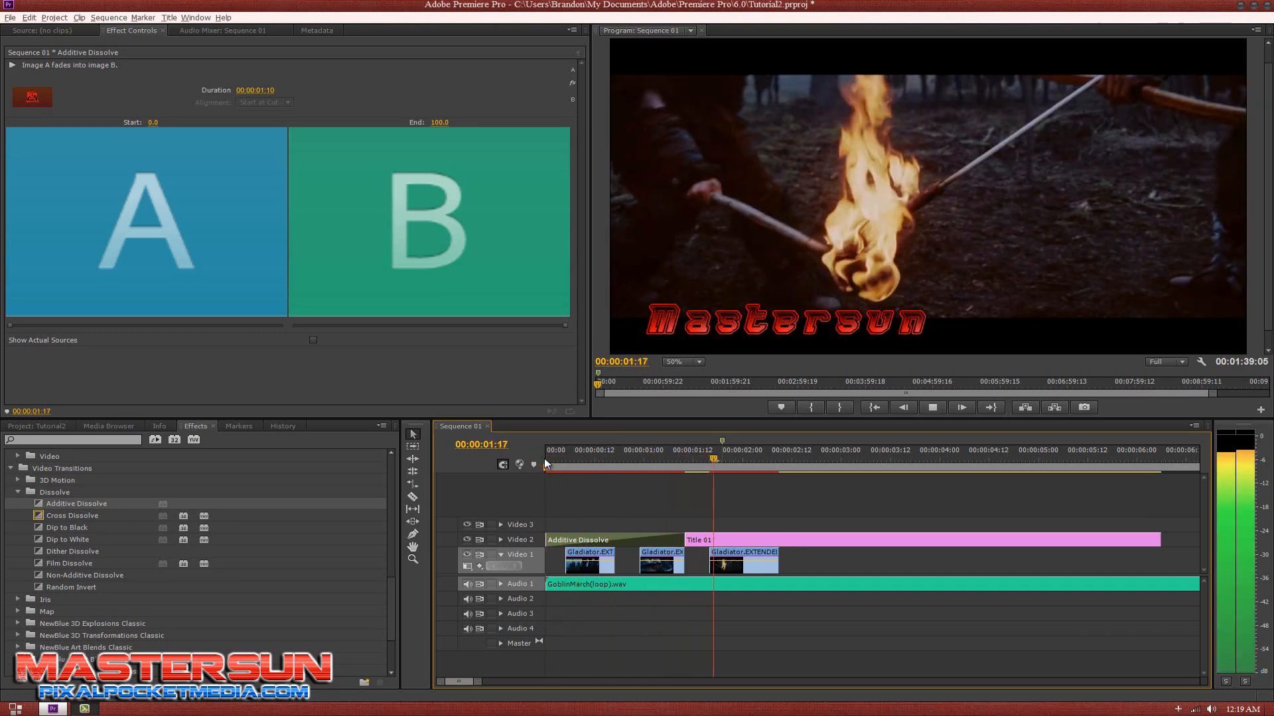
key("space")
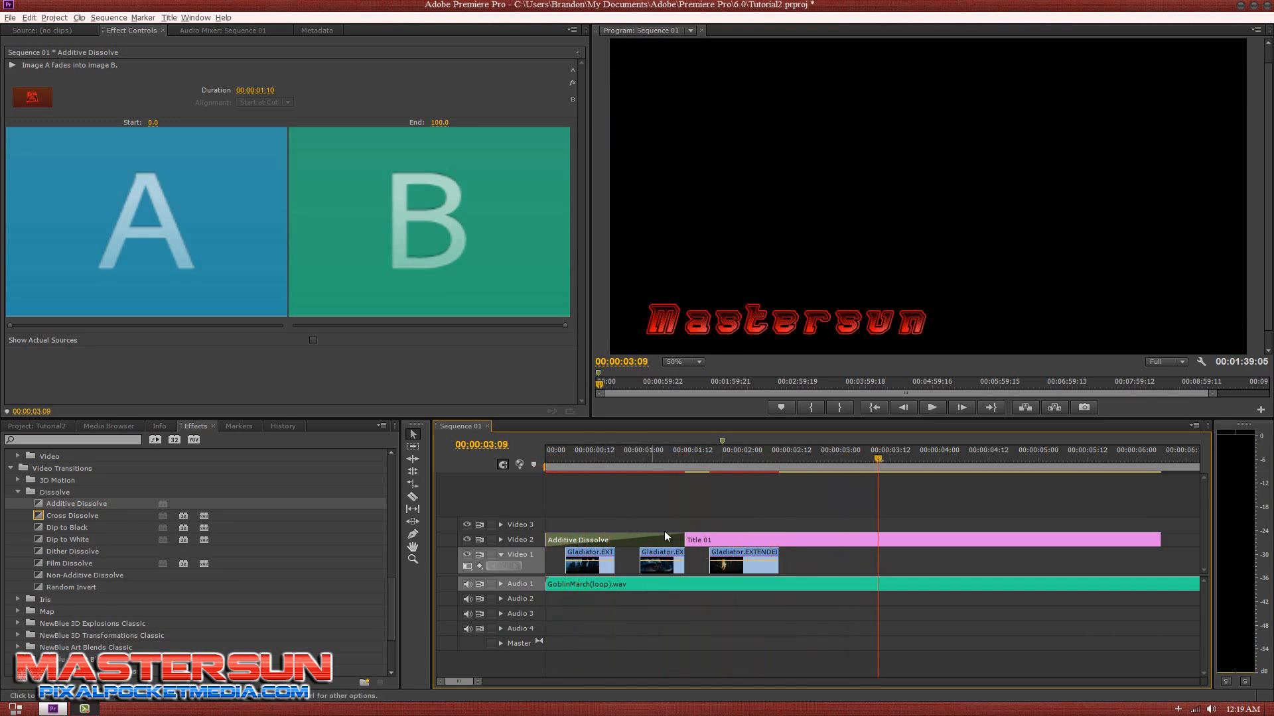
Step: Trim the Additive Dissolve back to 00:00:00:17, at the end of the first Gladiator clip, and replay the opening
left_click_drag(683, 539, 615, 551)
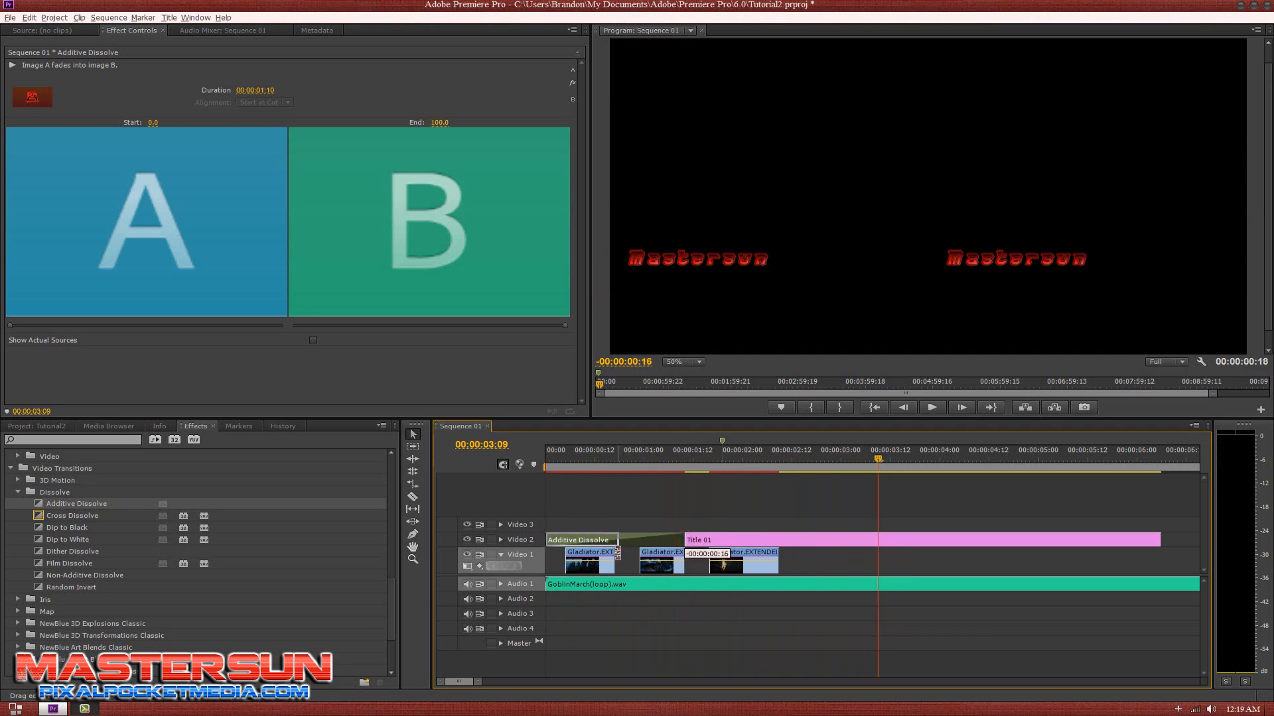
left_click(547, 461)
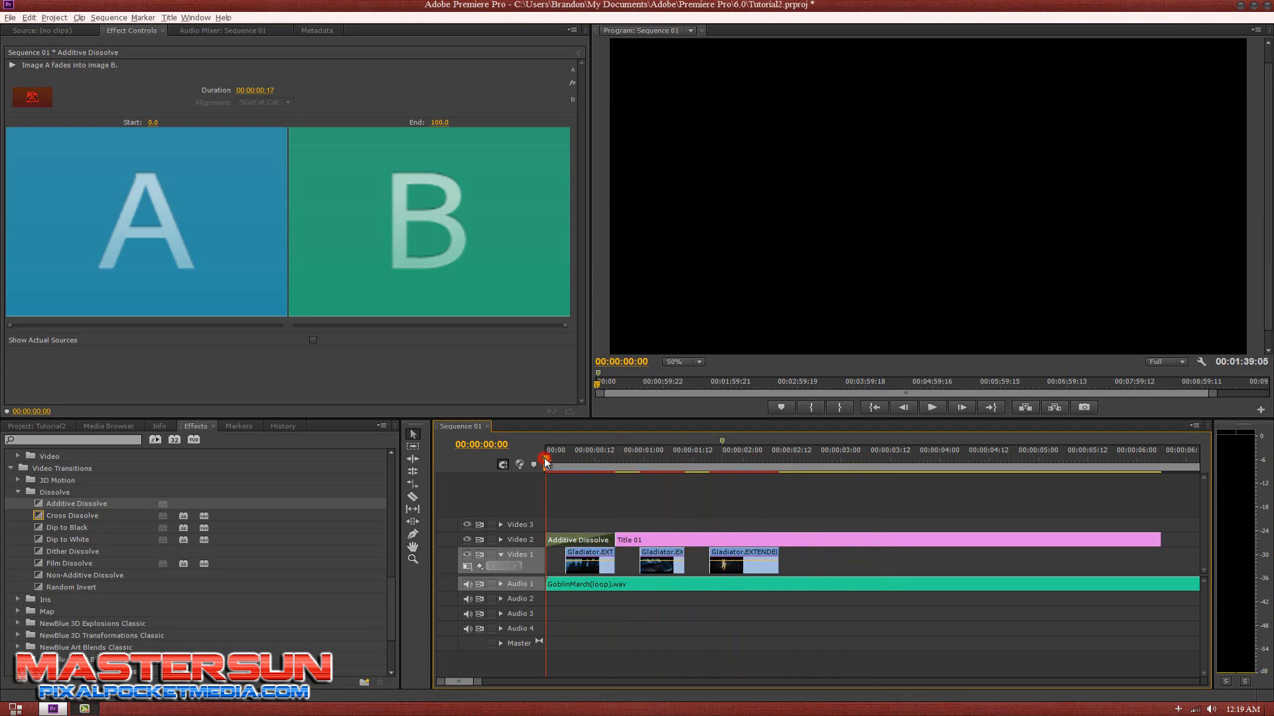
key("space")
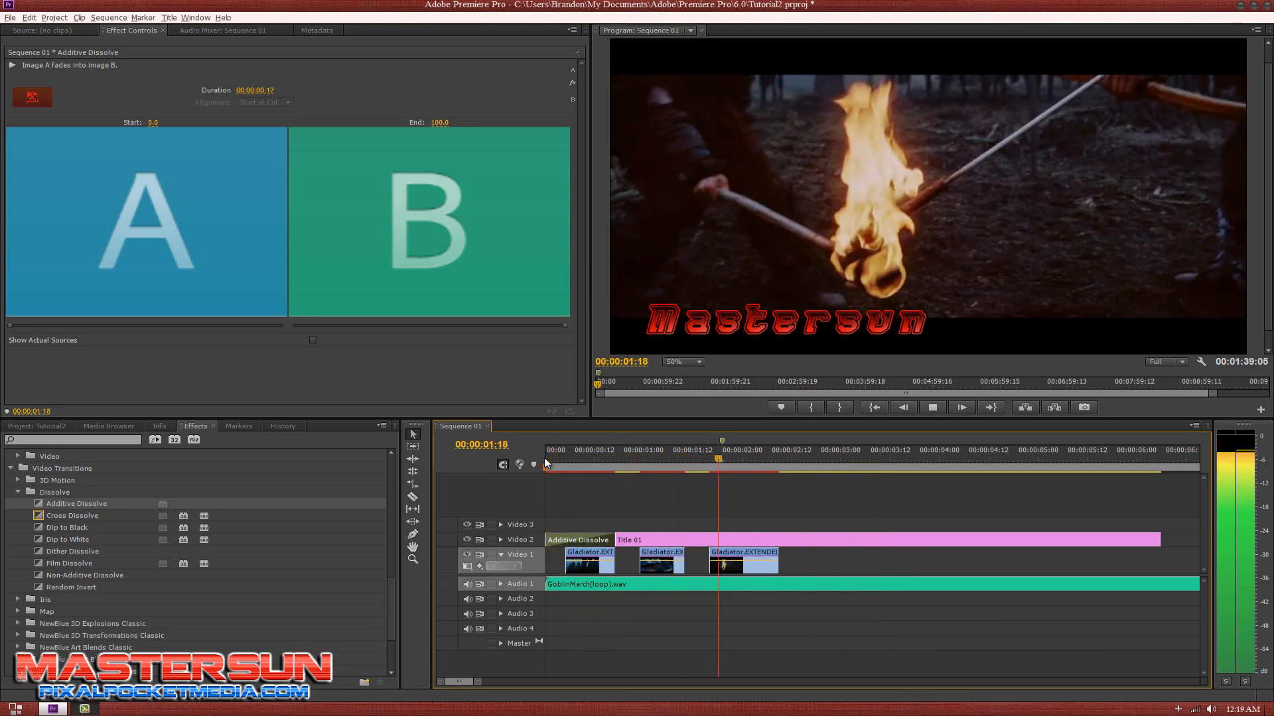
key("space")
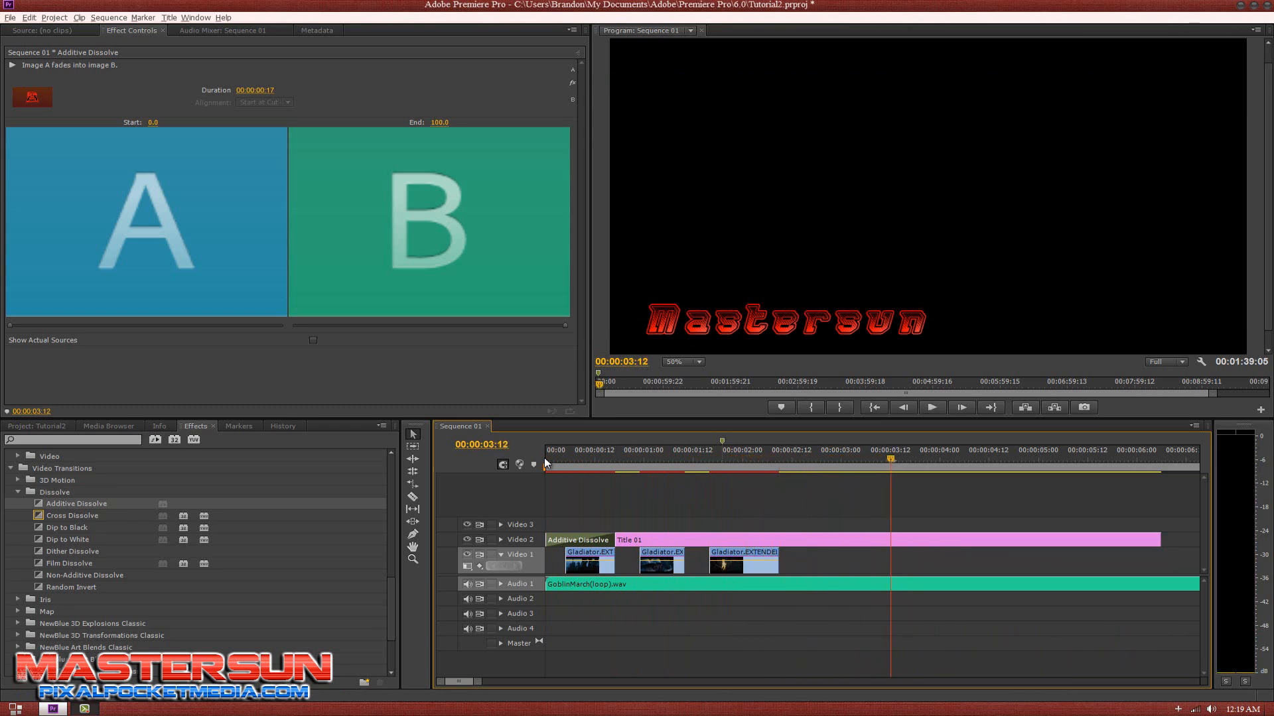
left_click(544, 457)
key("space")
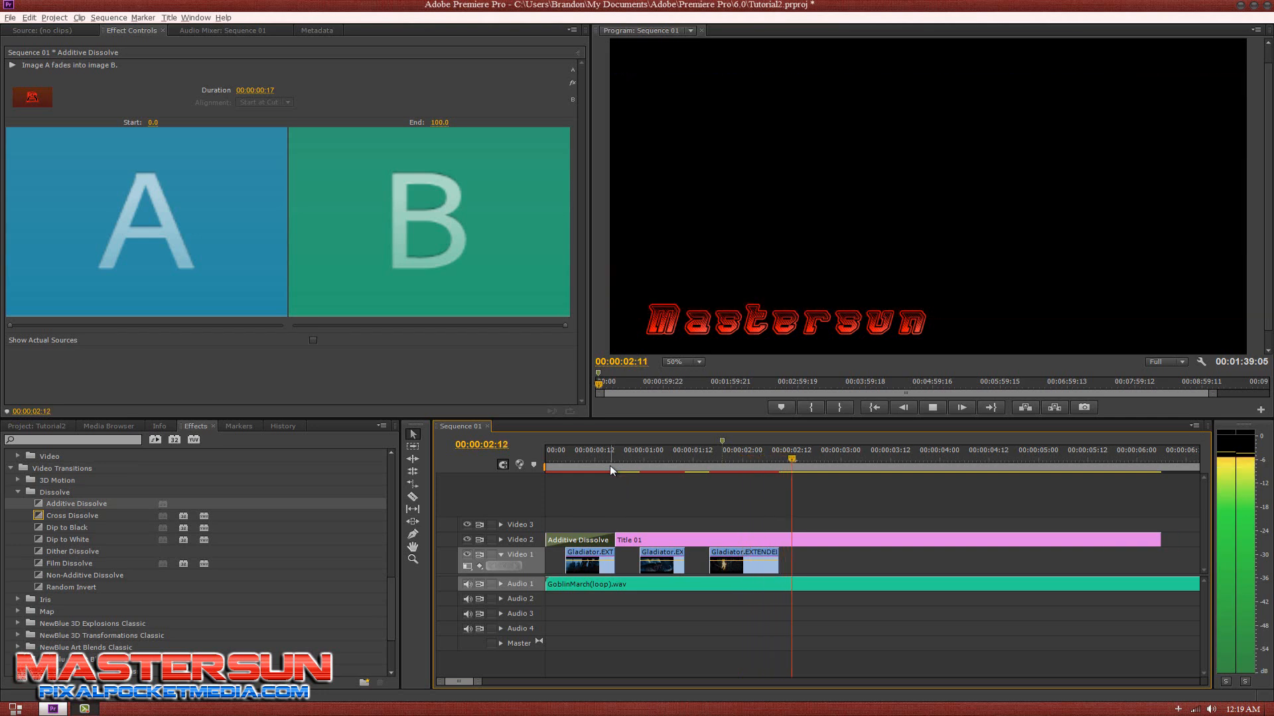
key("space")
Step: Reopen Title 01 at 00:00:01:00, resize the Mastersun text to about 822 wide by 127 high, and close the title editor
left_click(645, 454)
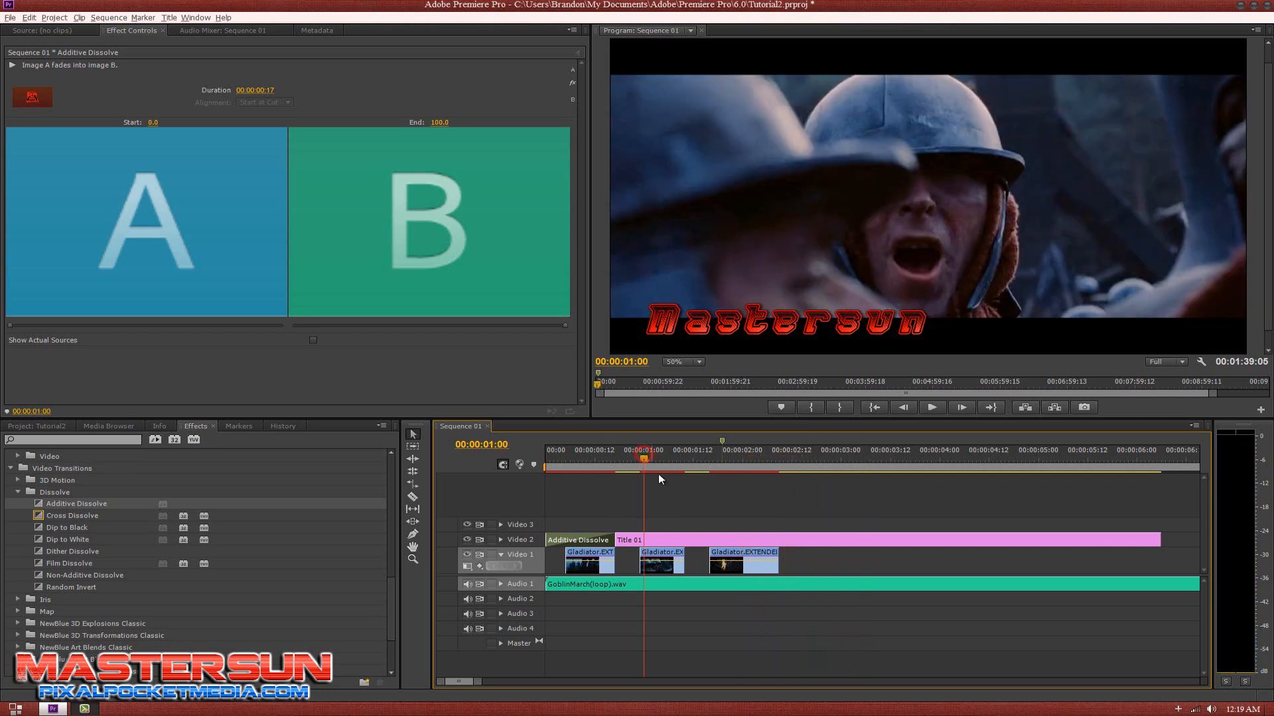
left_click(694, 536)
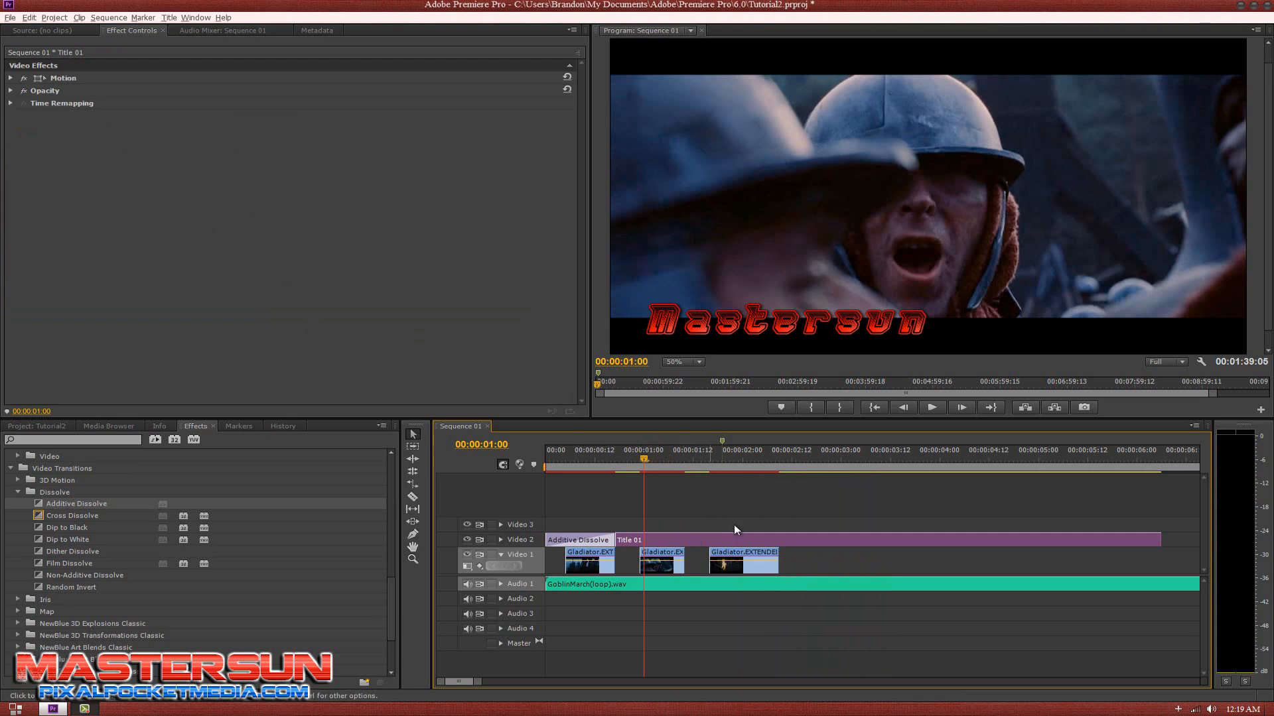
double_click(707, 536)
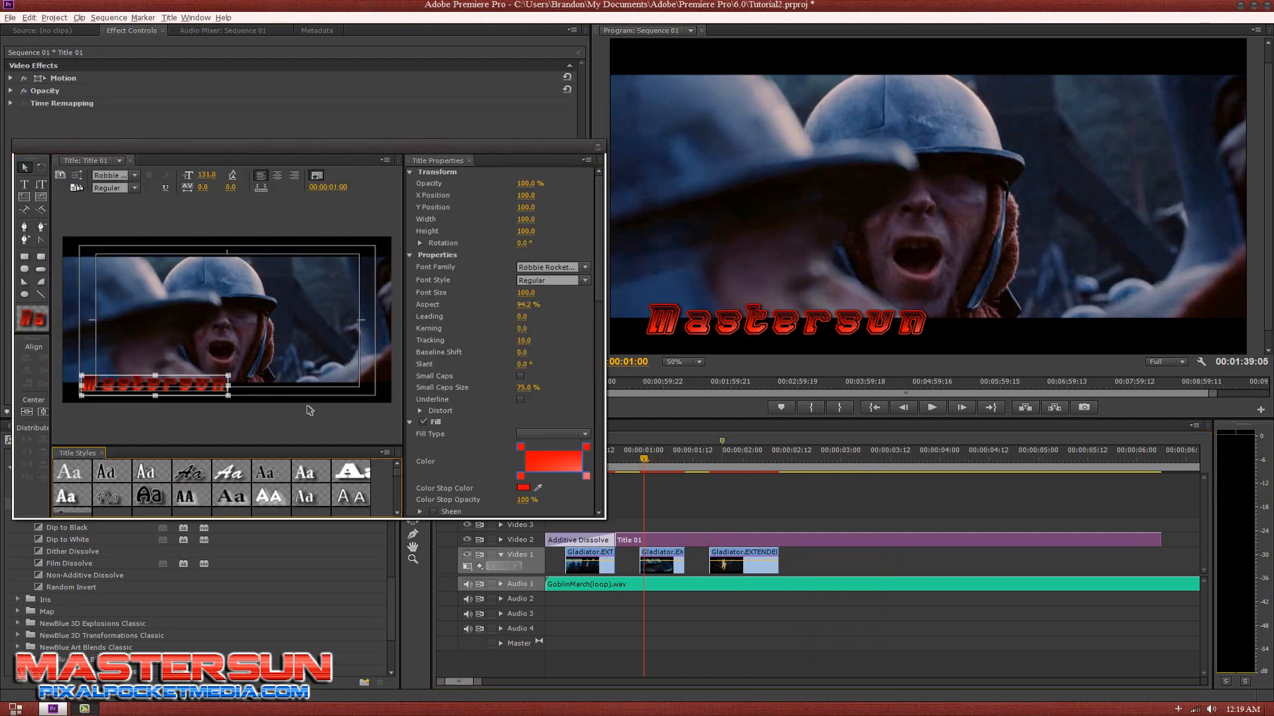
left_click_drag(229, 377, 220, 382)
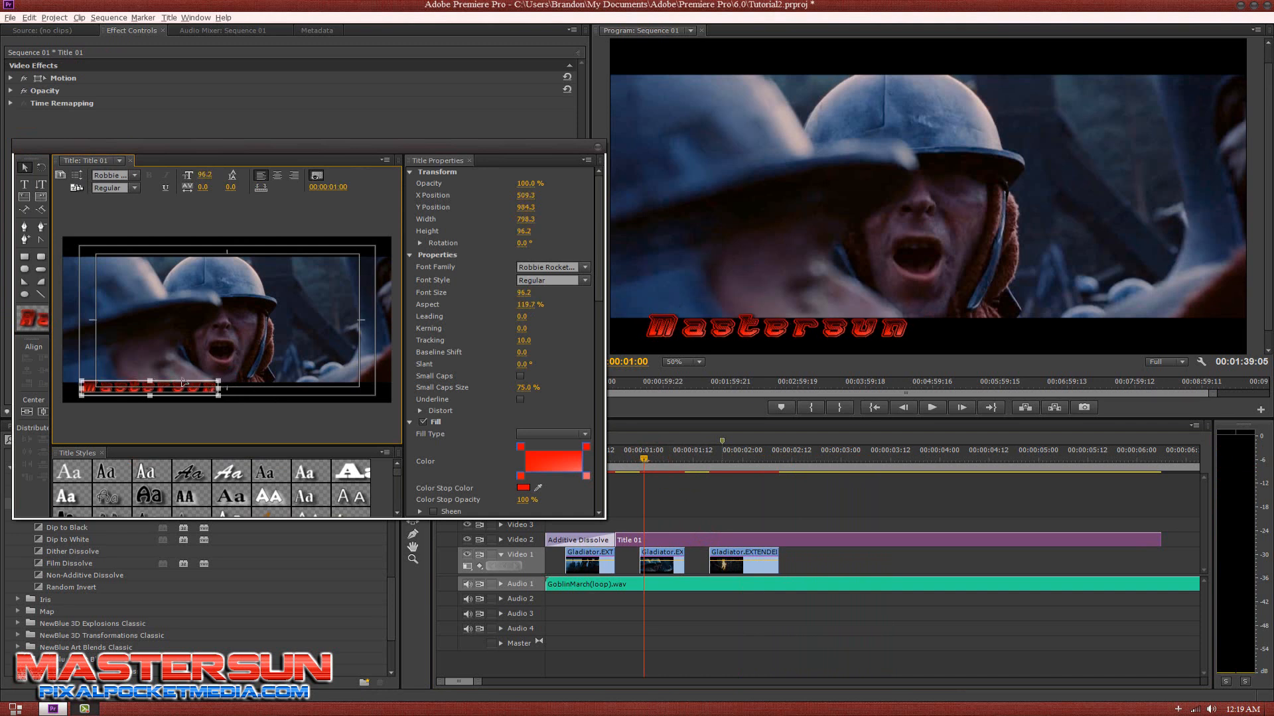
left_click_drag(149, 380, 150, 376)
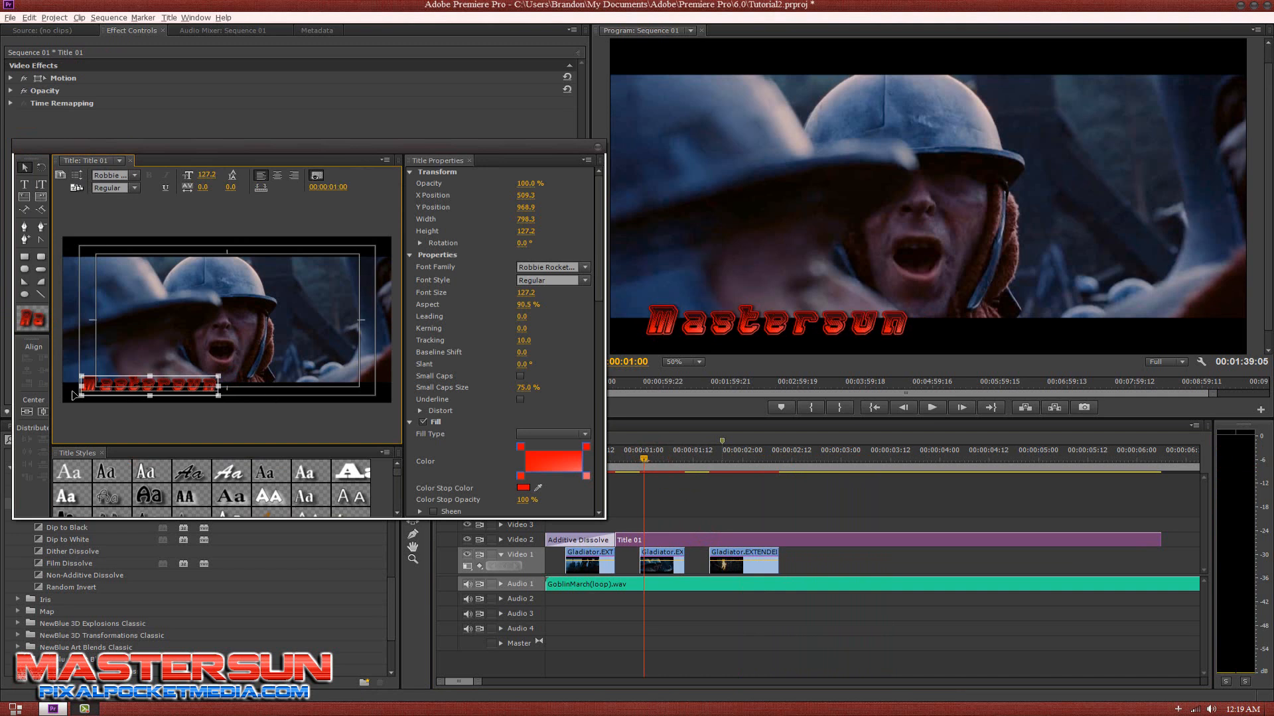
left_click_drag(80, 388, 76, 389)
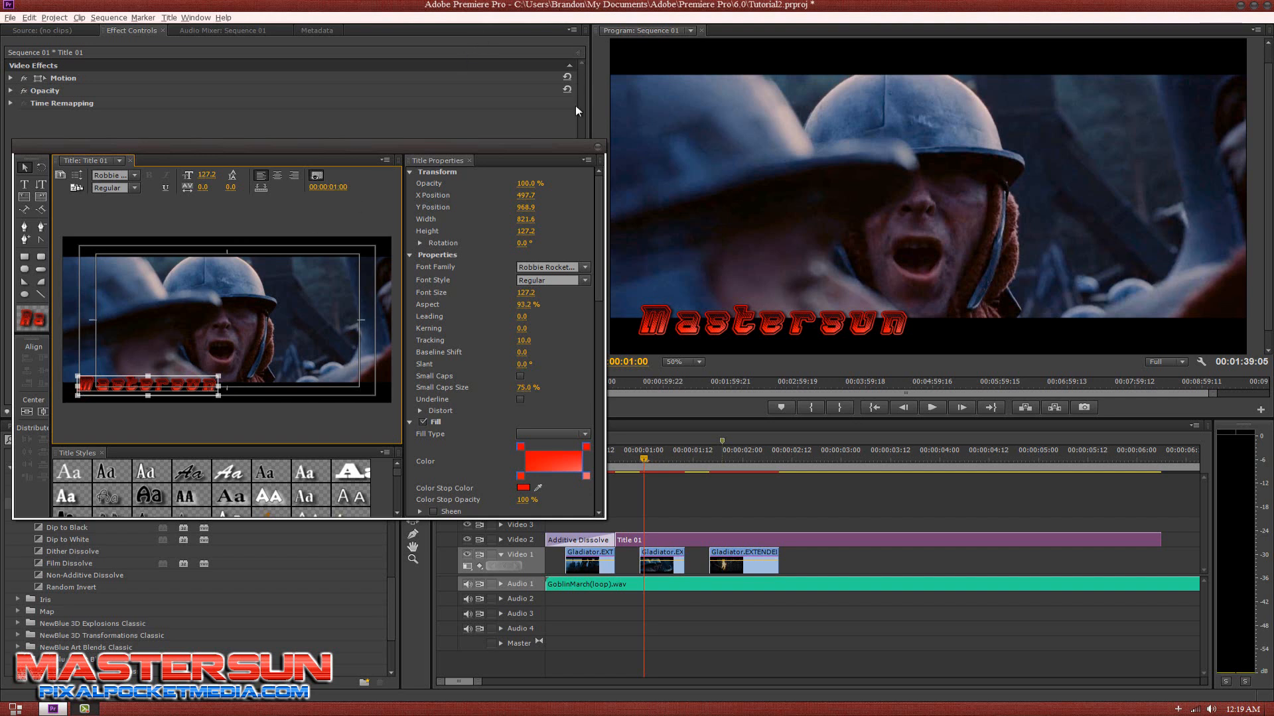
left_click(595, 148)
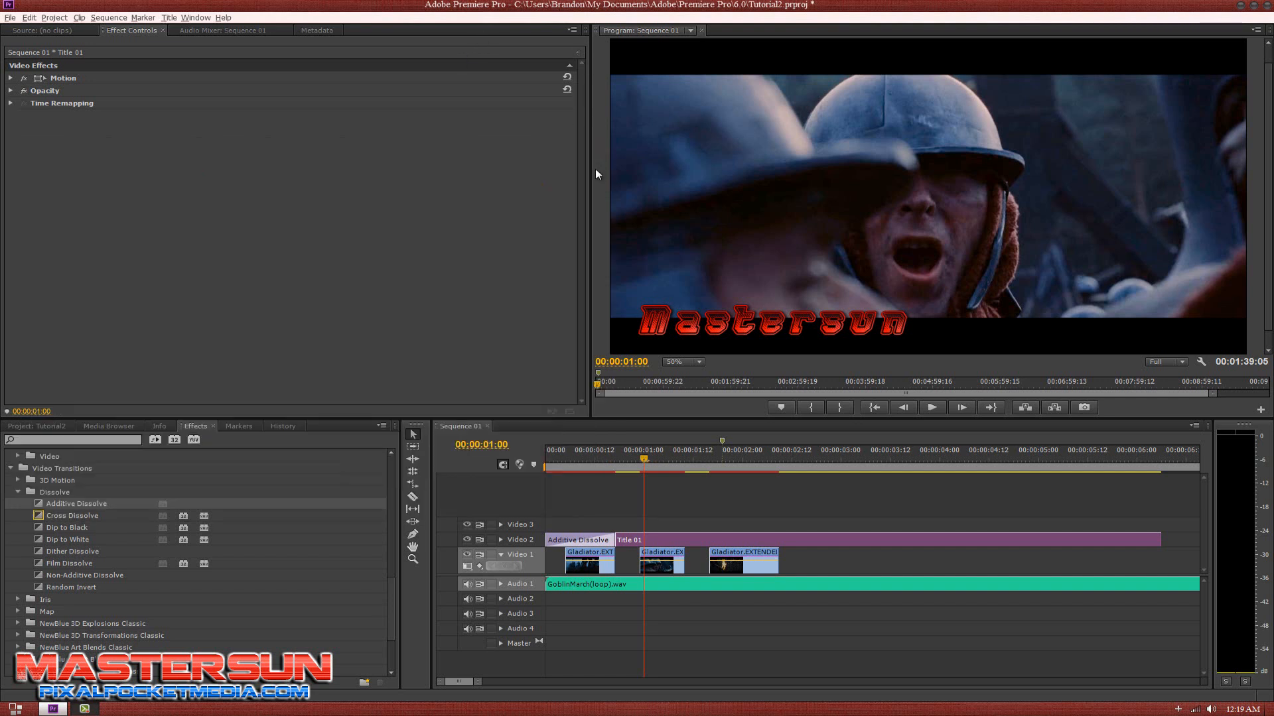
Step: Play the opening of the sequence repeatedly from the start to review the resized title with its dissolve
left_click(550, 458)
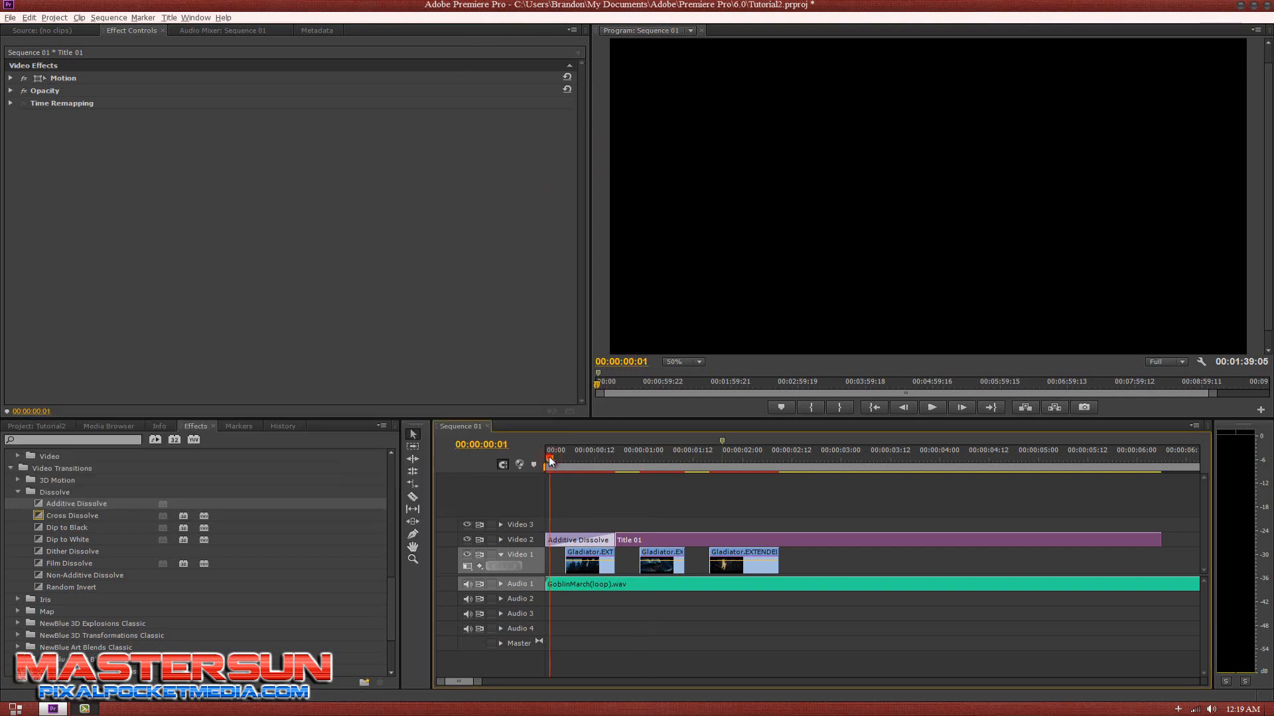
key("space")
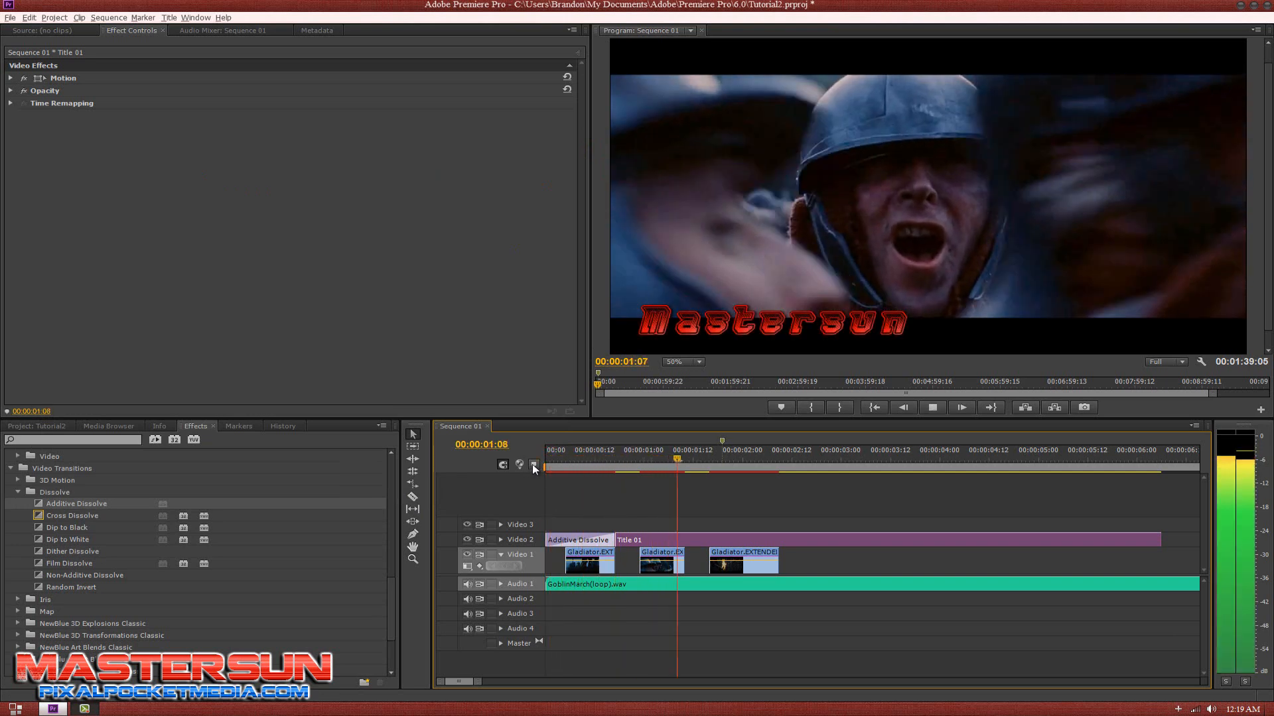
key("space")
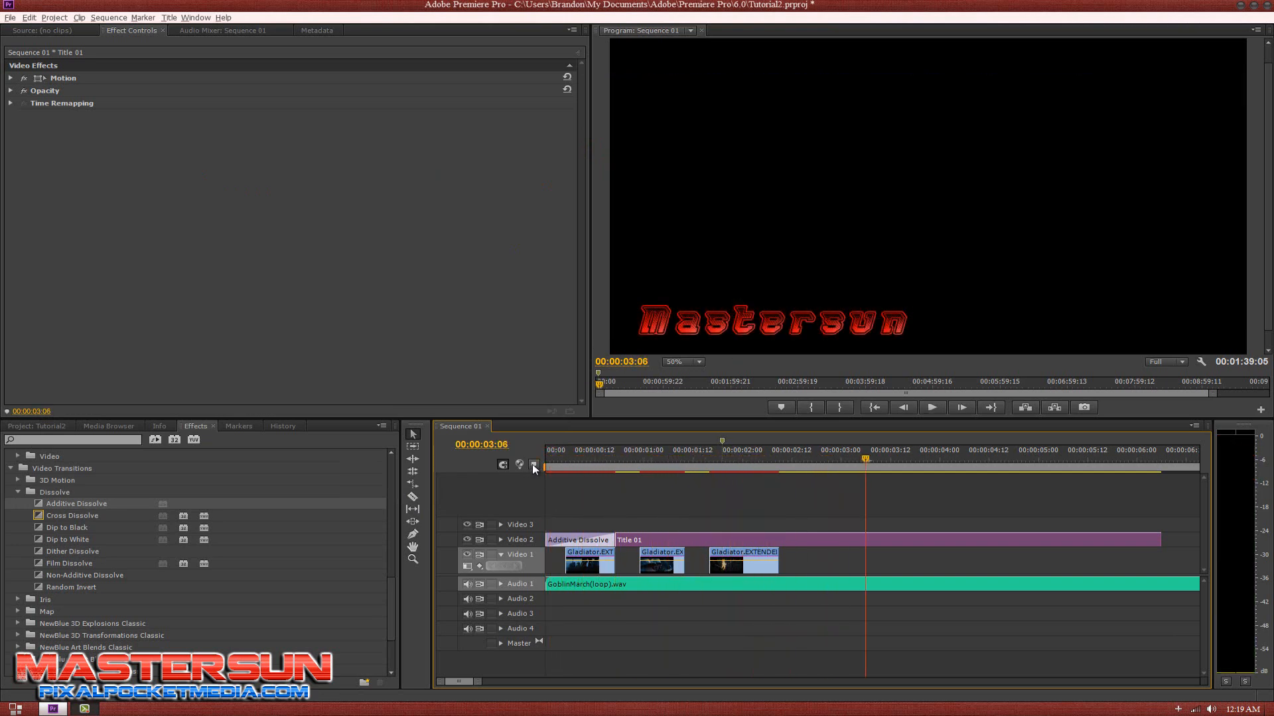
left_click(545, 459)
key("space")
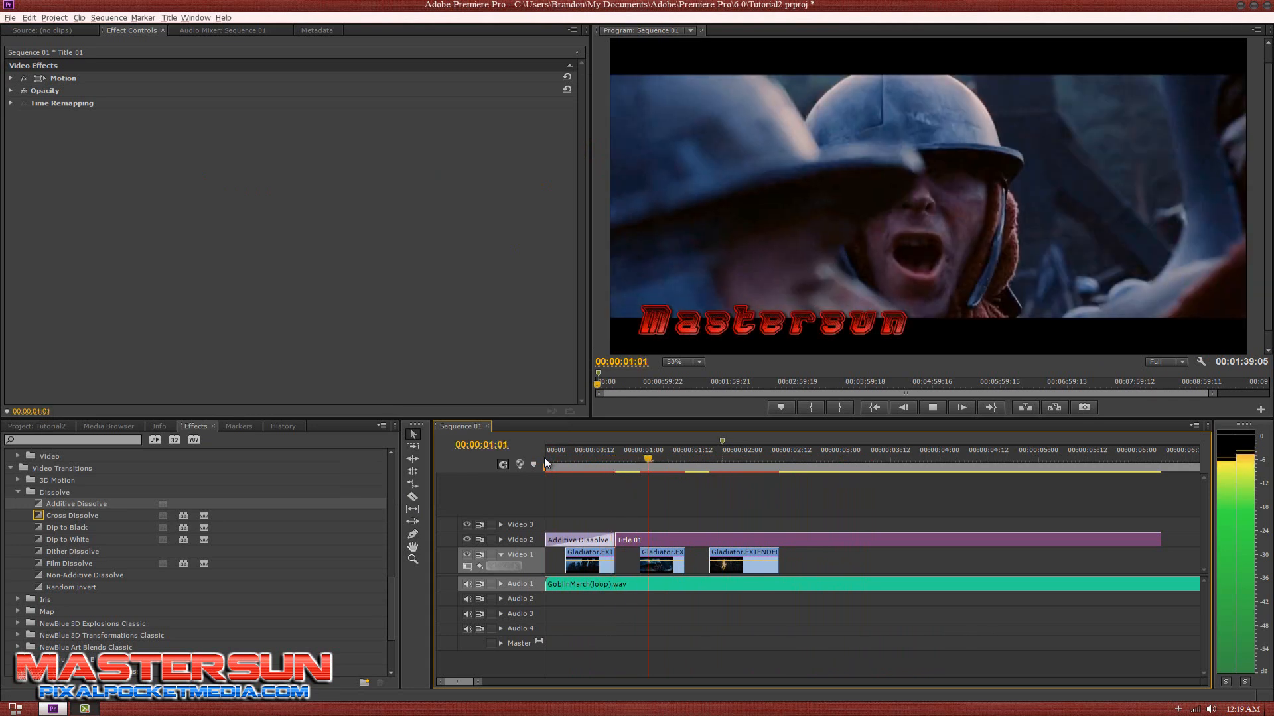
key("space")
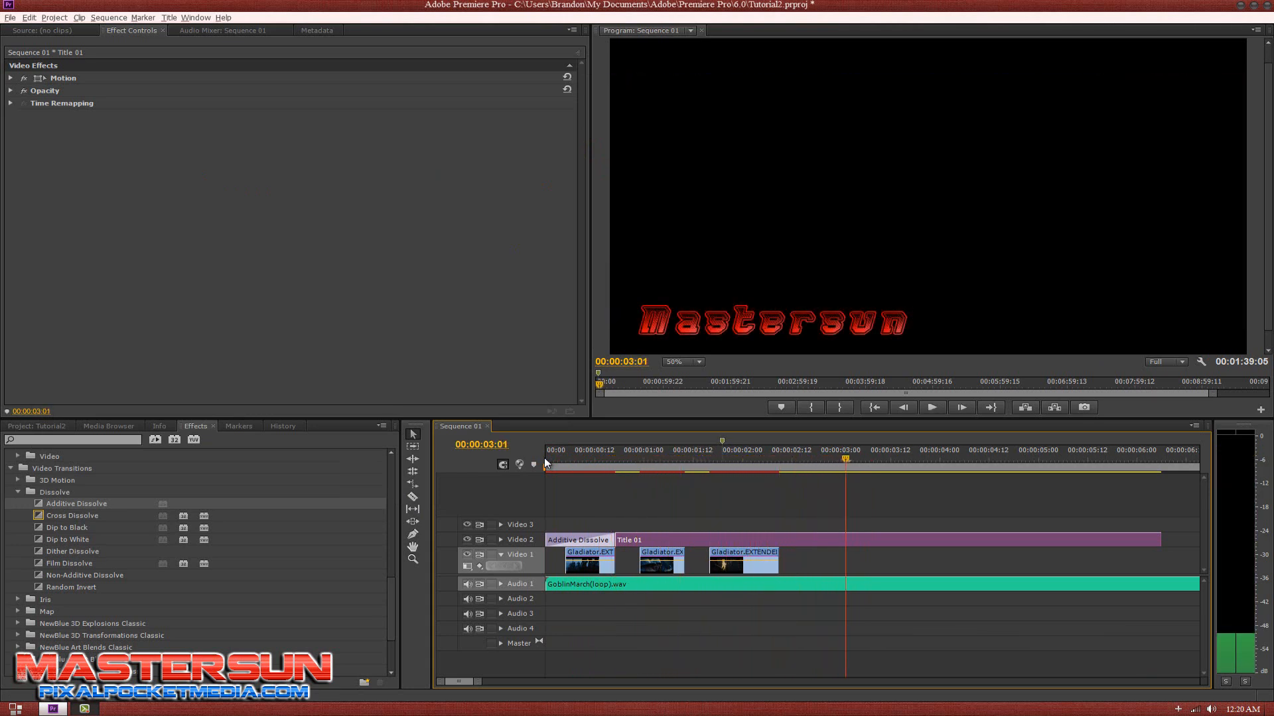
left_click(544, 459)
key("space")
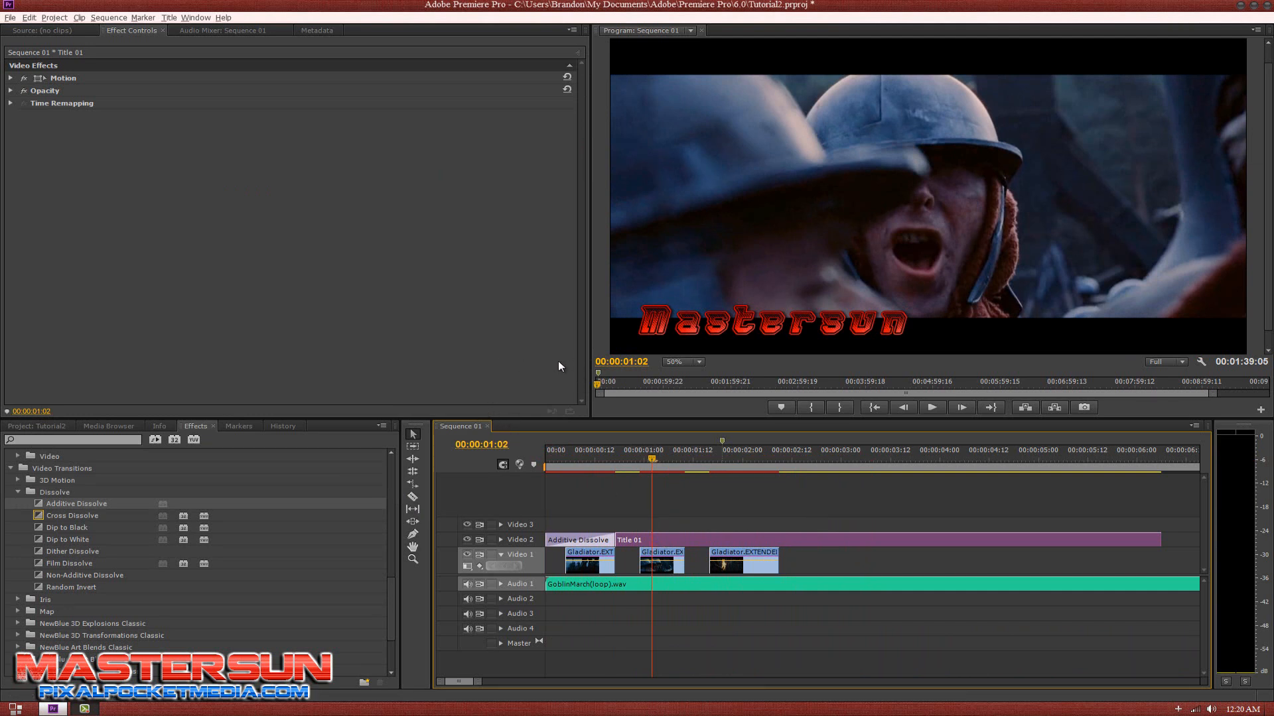
left_click(703, 464)
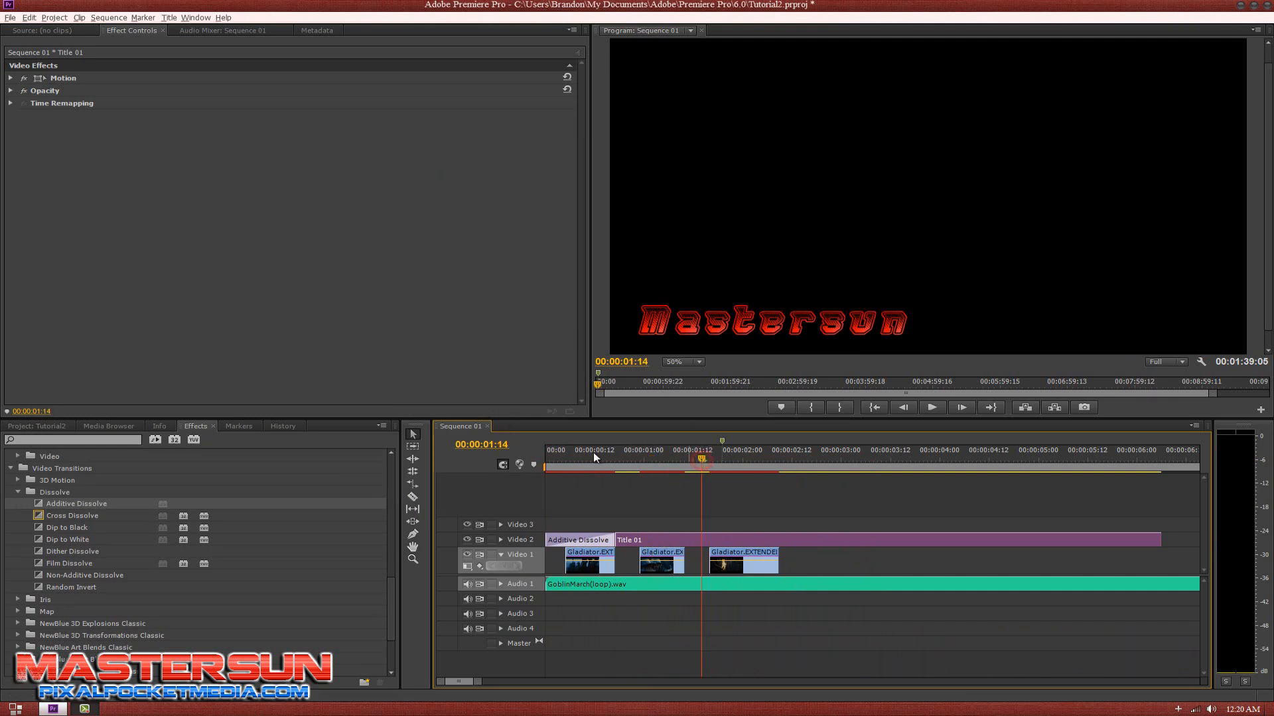
double_click(672, 541)
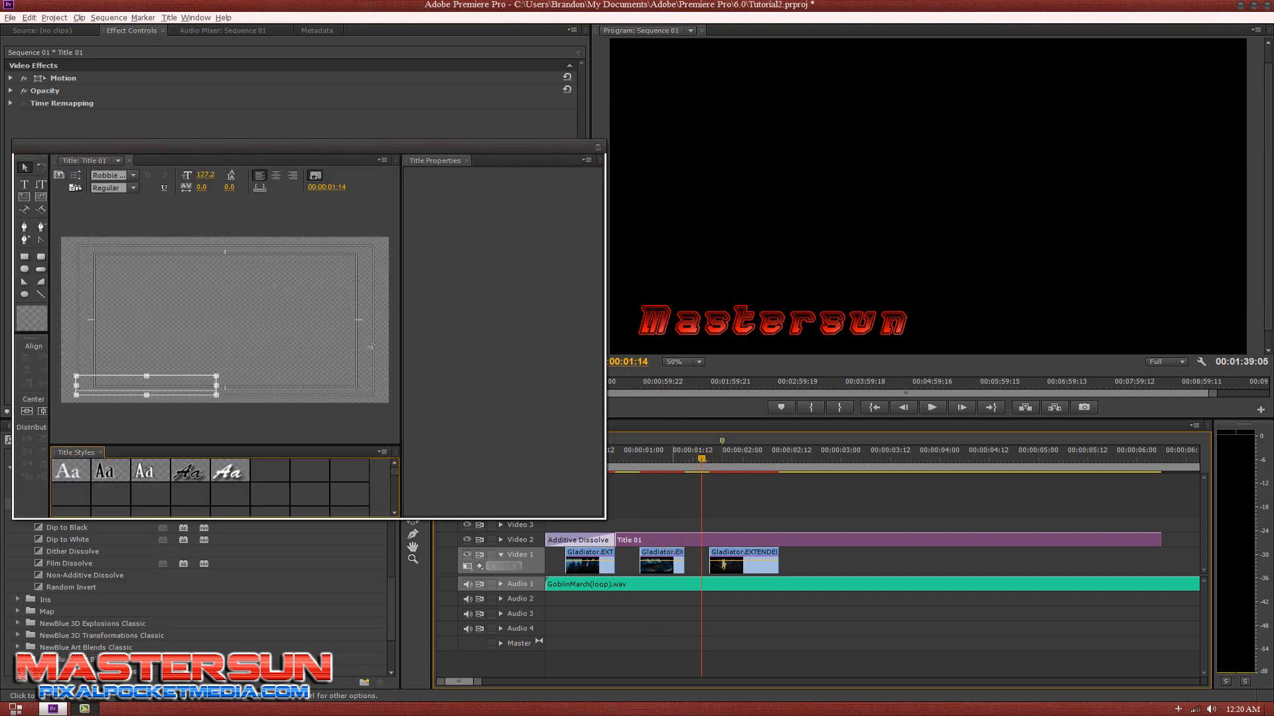
left_click(601, 155)
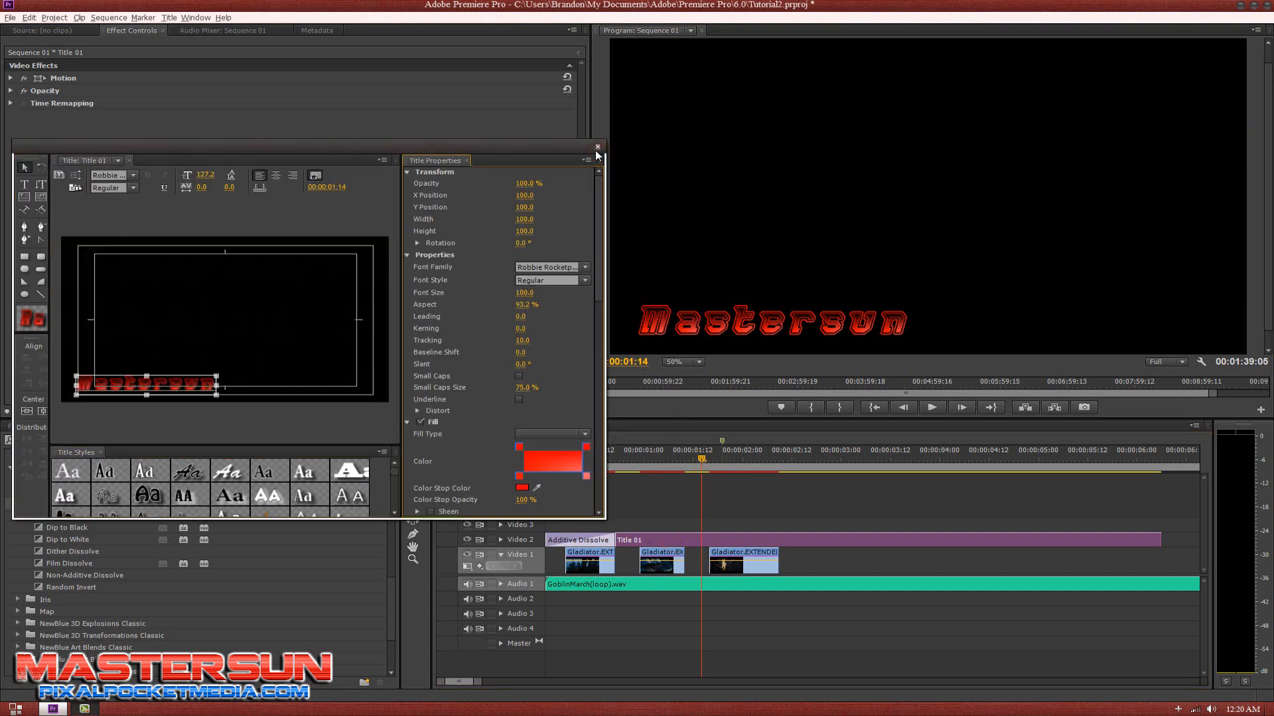
left_click(597, 150)
left_click(598, 147)
Step: Try enabling Position and Scale keyframing in the title's Motion settings at 00:00:01:14, and delete the keyframes of both properties
left_click(10, 78)
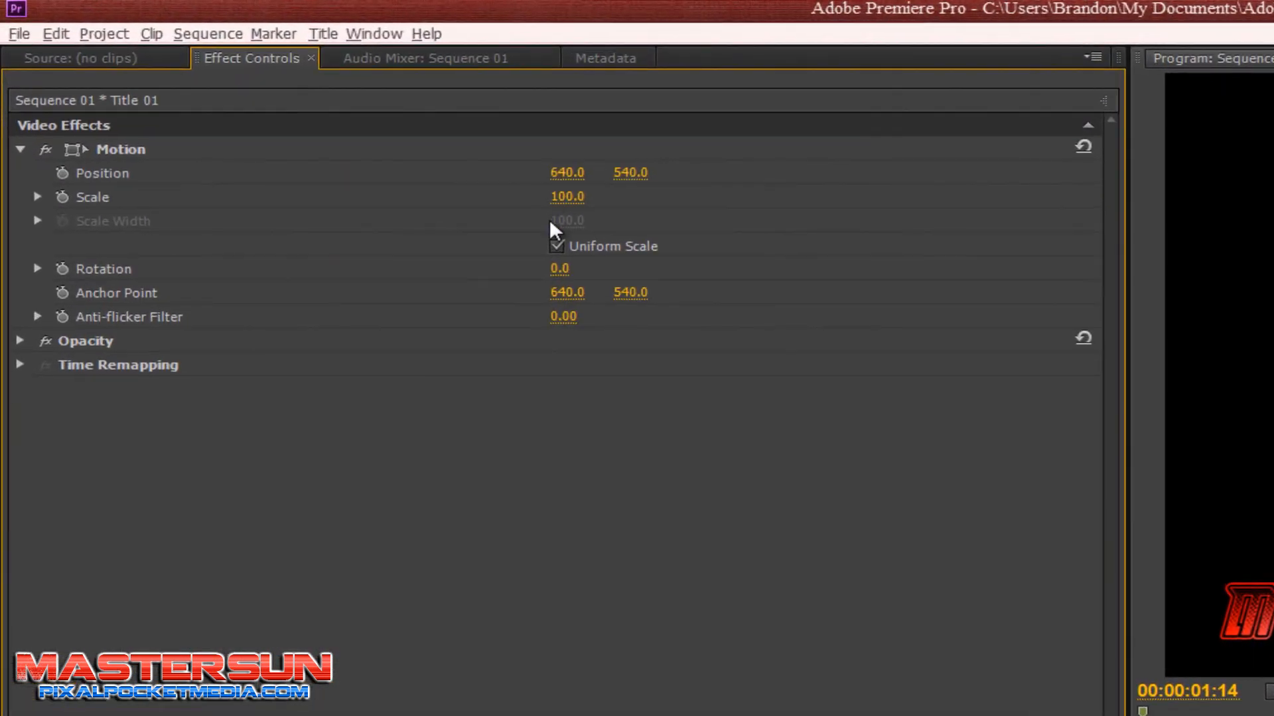
left_click(66, 174)
left_click(61, 197)
left_click(65, 195)
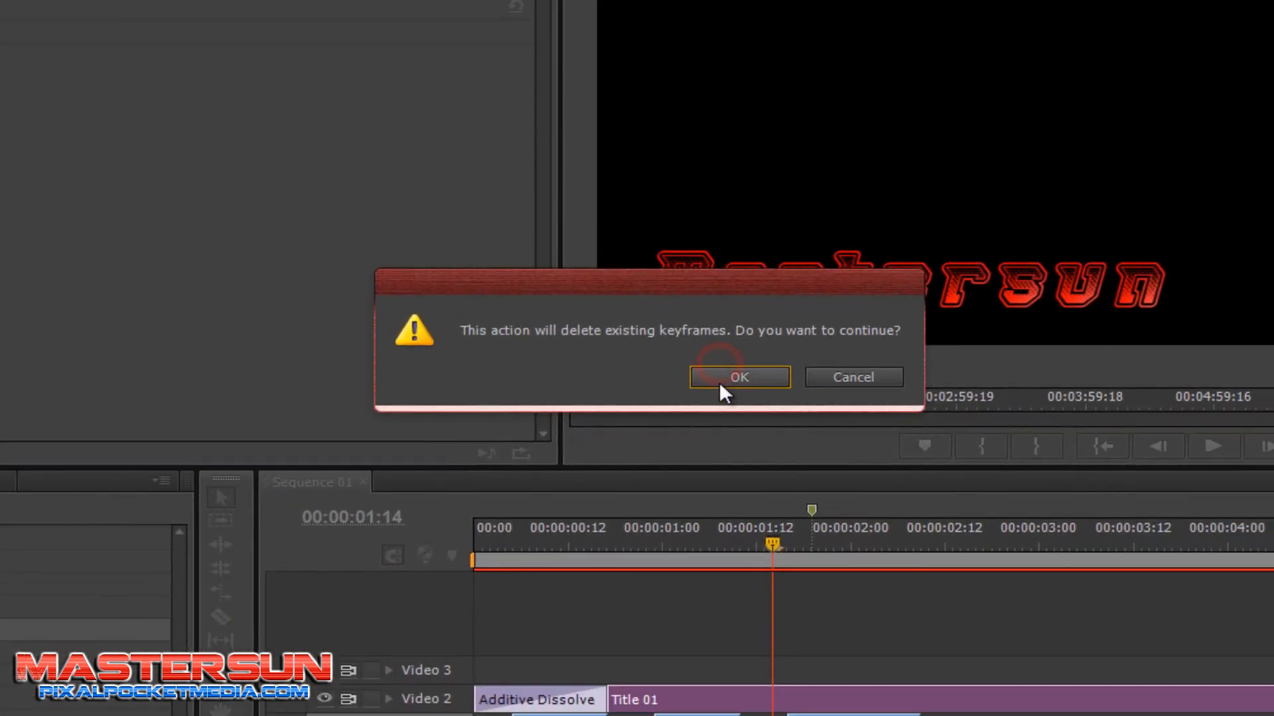
left_click(1069, 581)
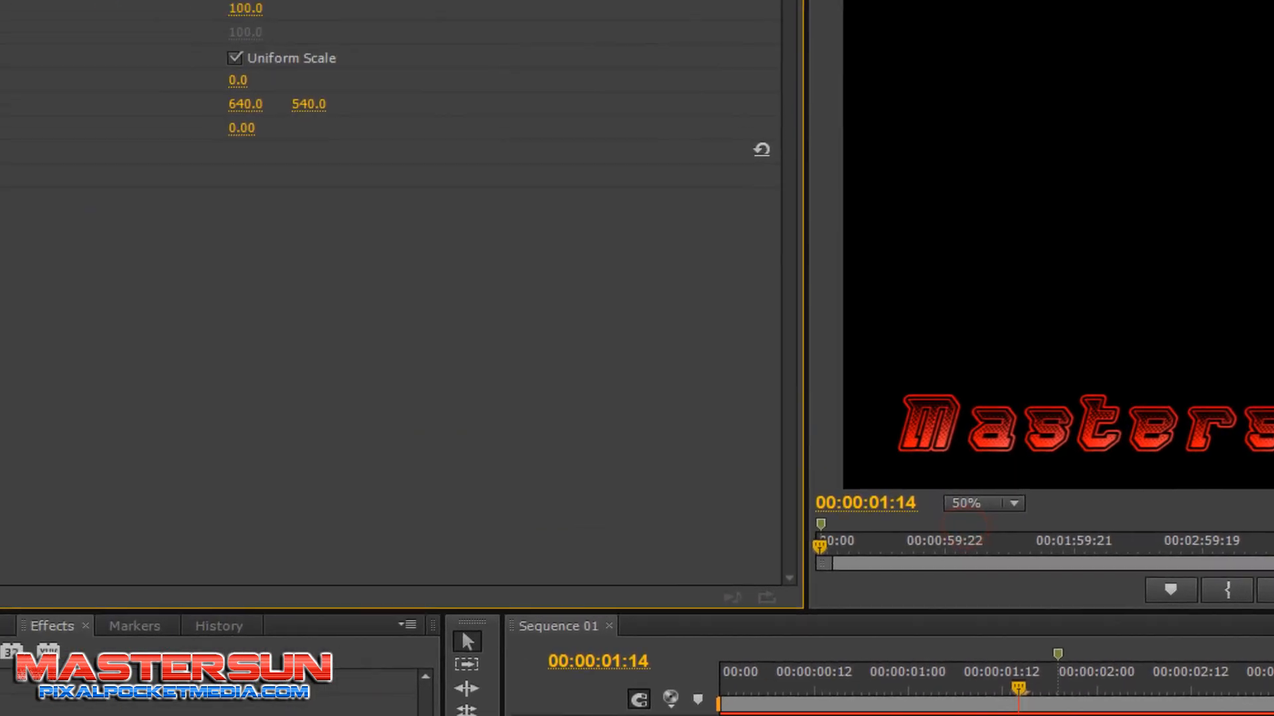
left_click(66, 175)
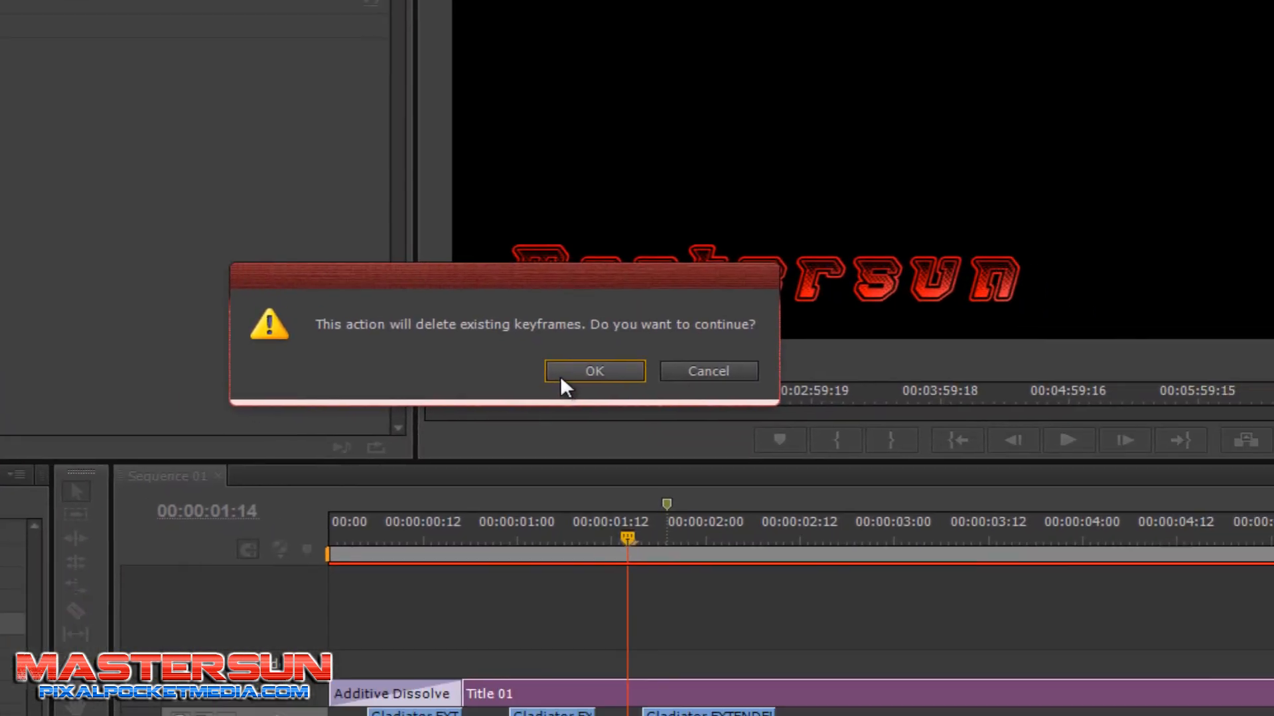
left_click(559, 376)
Step: Return to the sequence start, enable Position and Scale animation on Title 01, and remove the keyframes from both properties
left_click(337, 535)
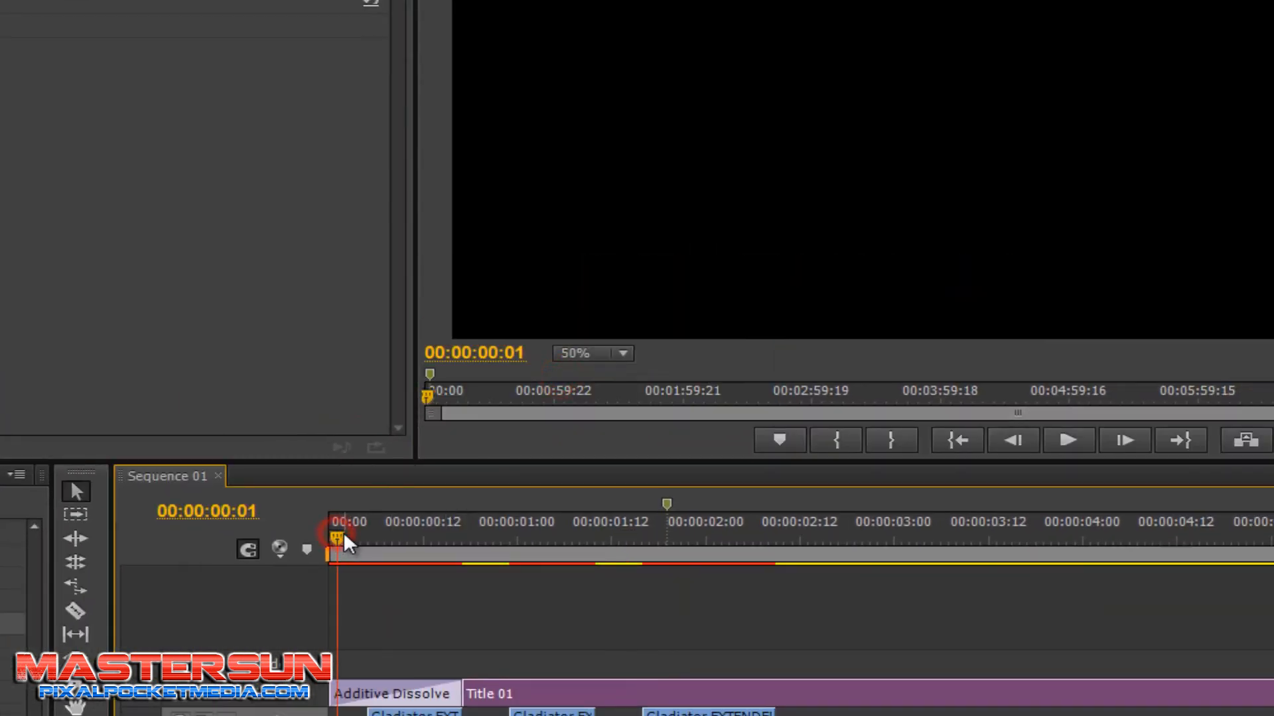
left_click_drag(341, 534, 321, 544)
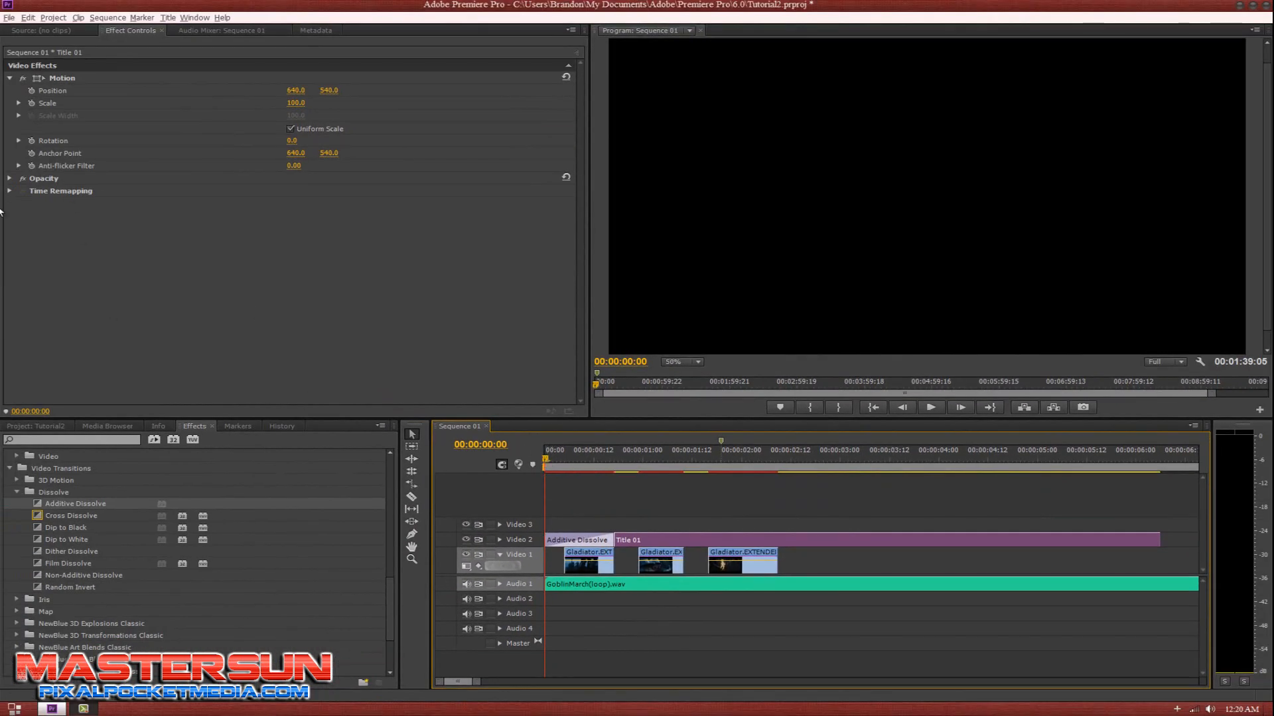
left_click(31, 91)
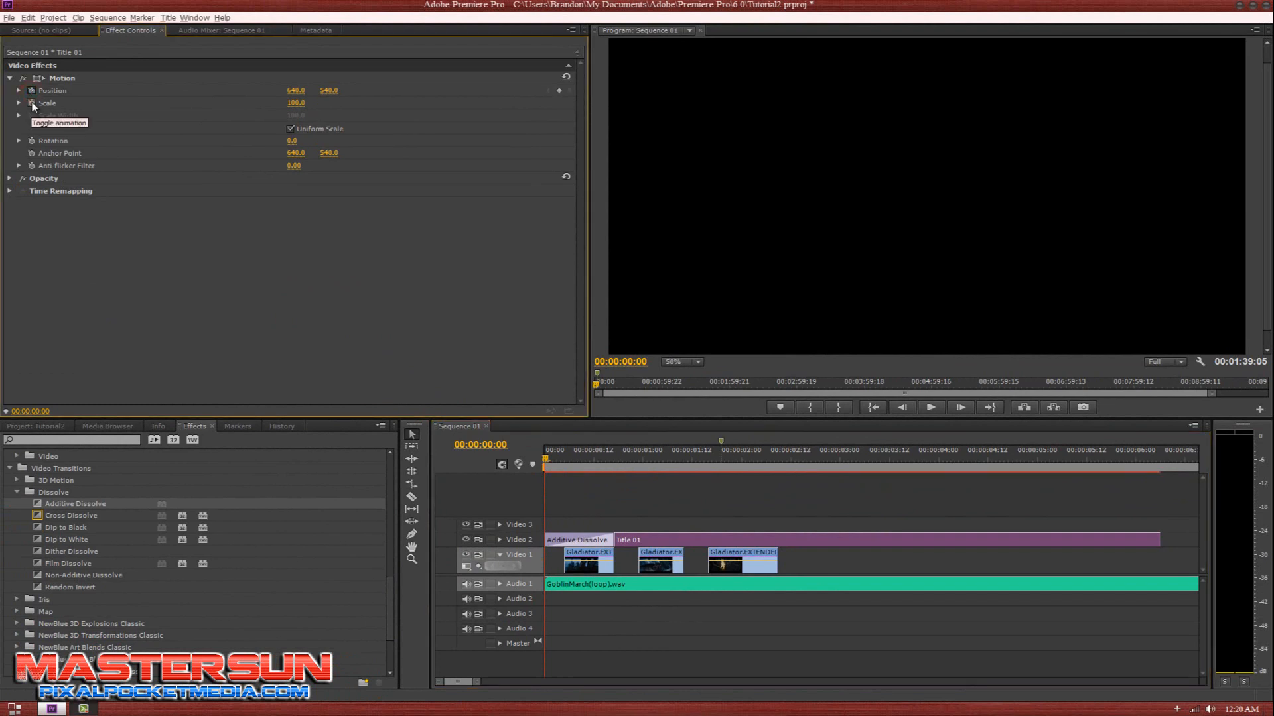
left_click(31, 103)
left_click(32, 103)
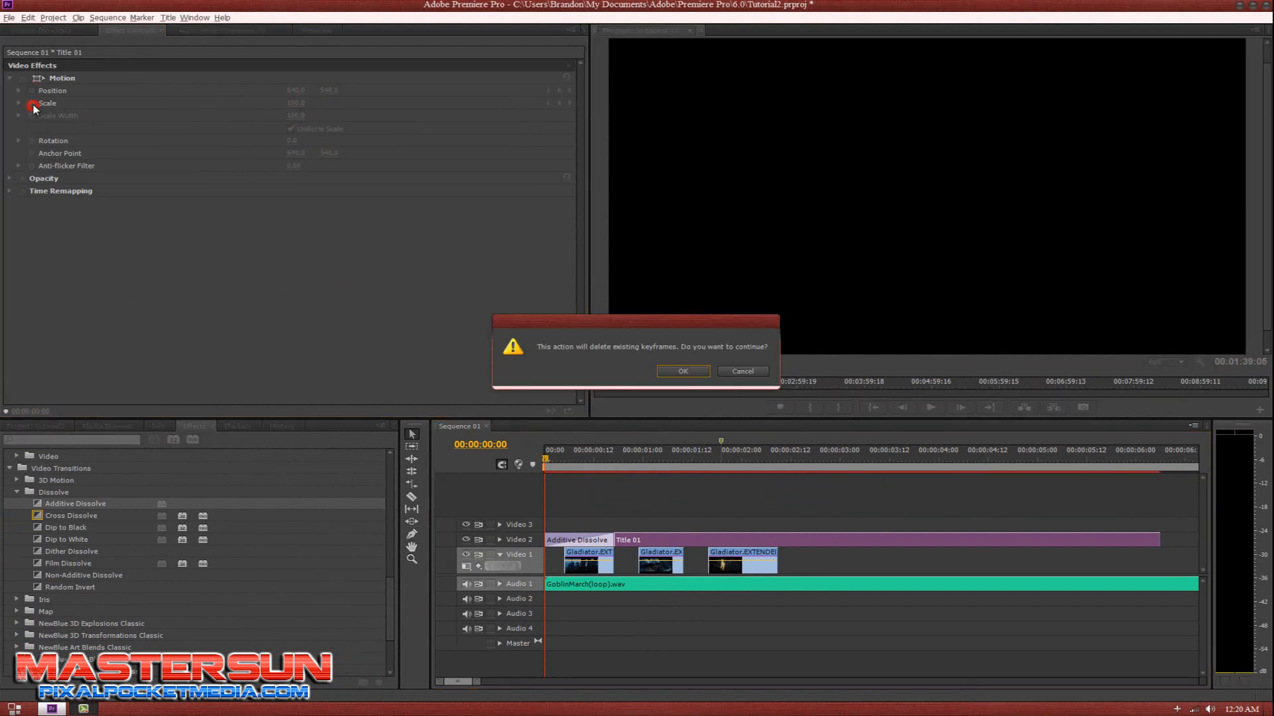
left_click(669, 372)
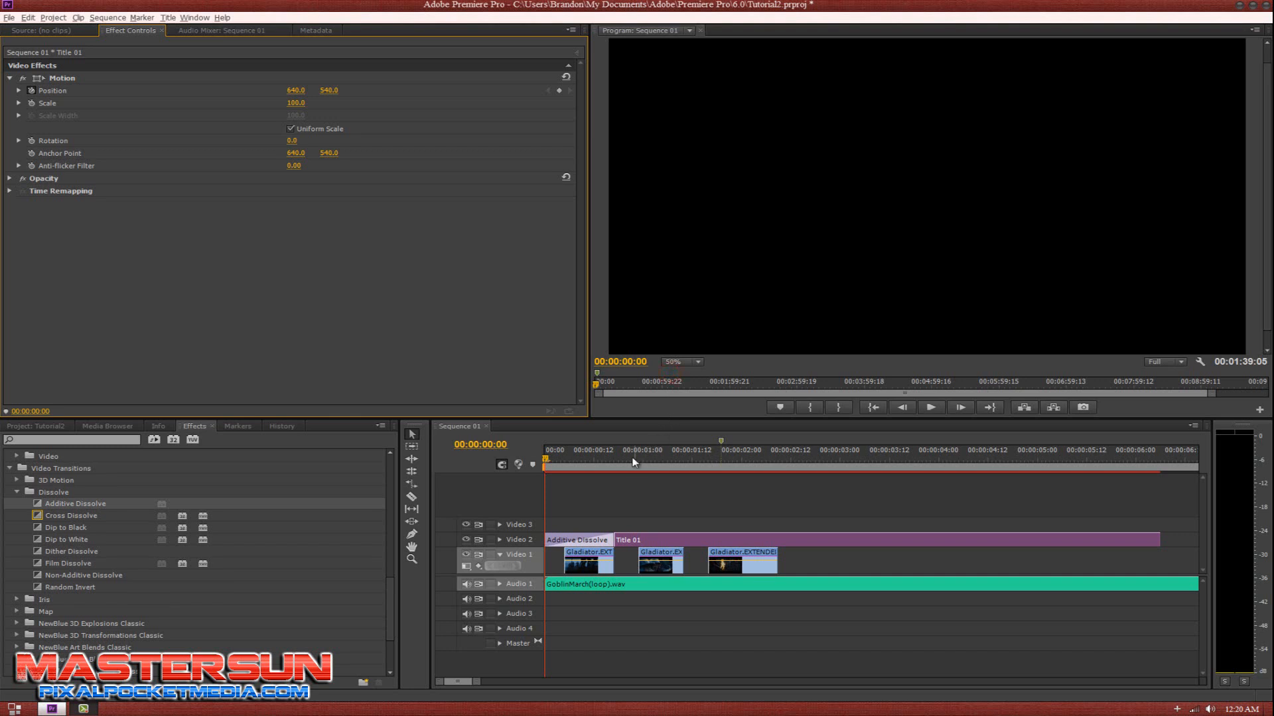
left_click(31, 91)
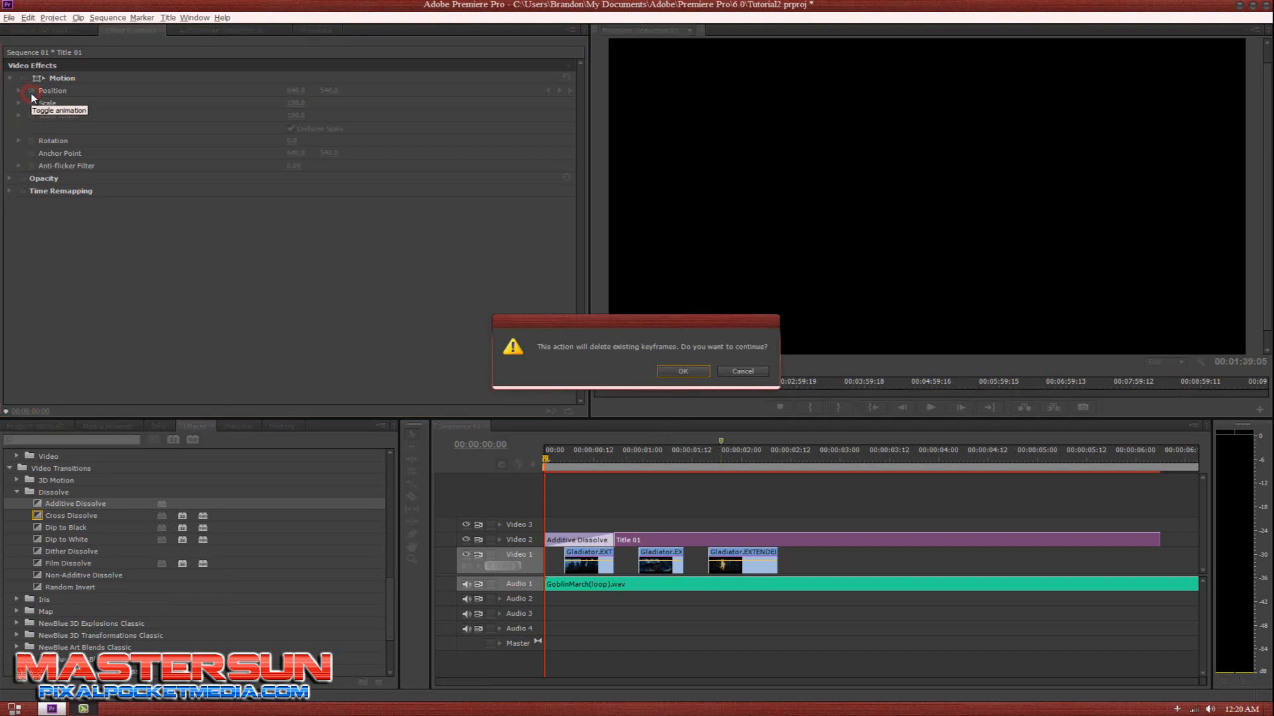
left_click(678, 373)
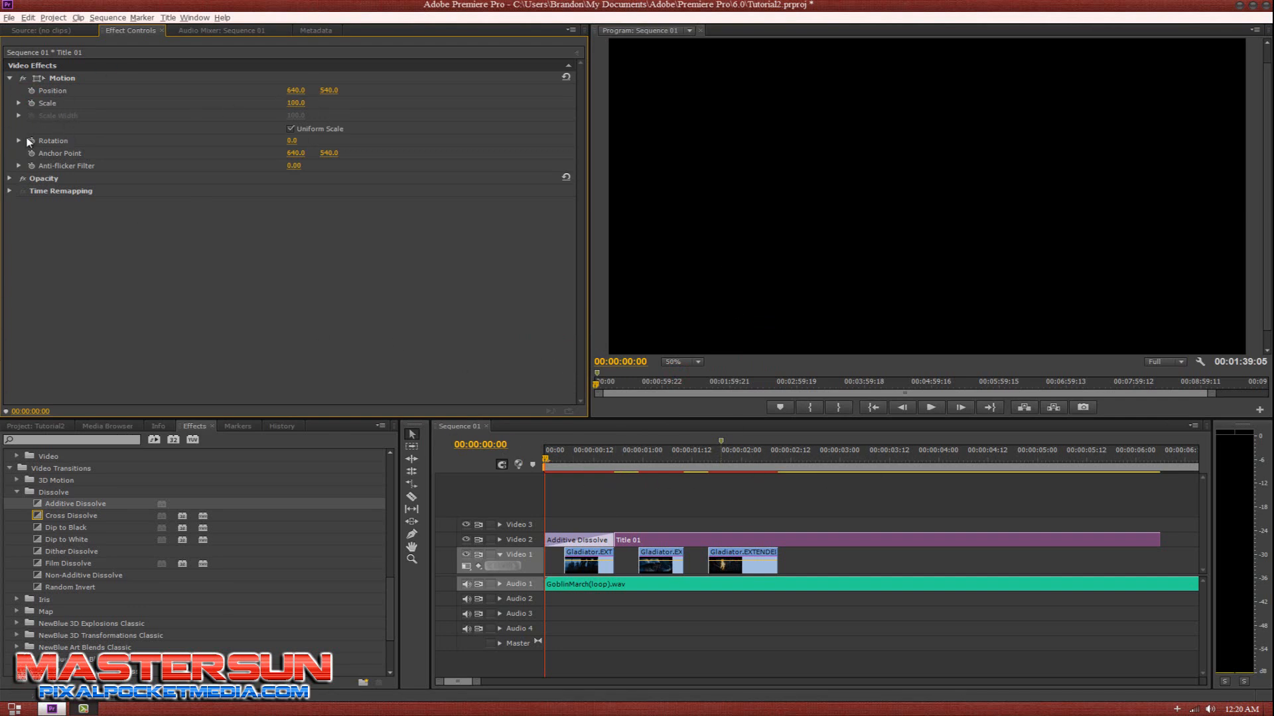
Step: Render the entire work area of the sequence and stop the resulting playback after the third Gladiator clip
left_click(103, 18)
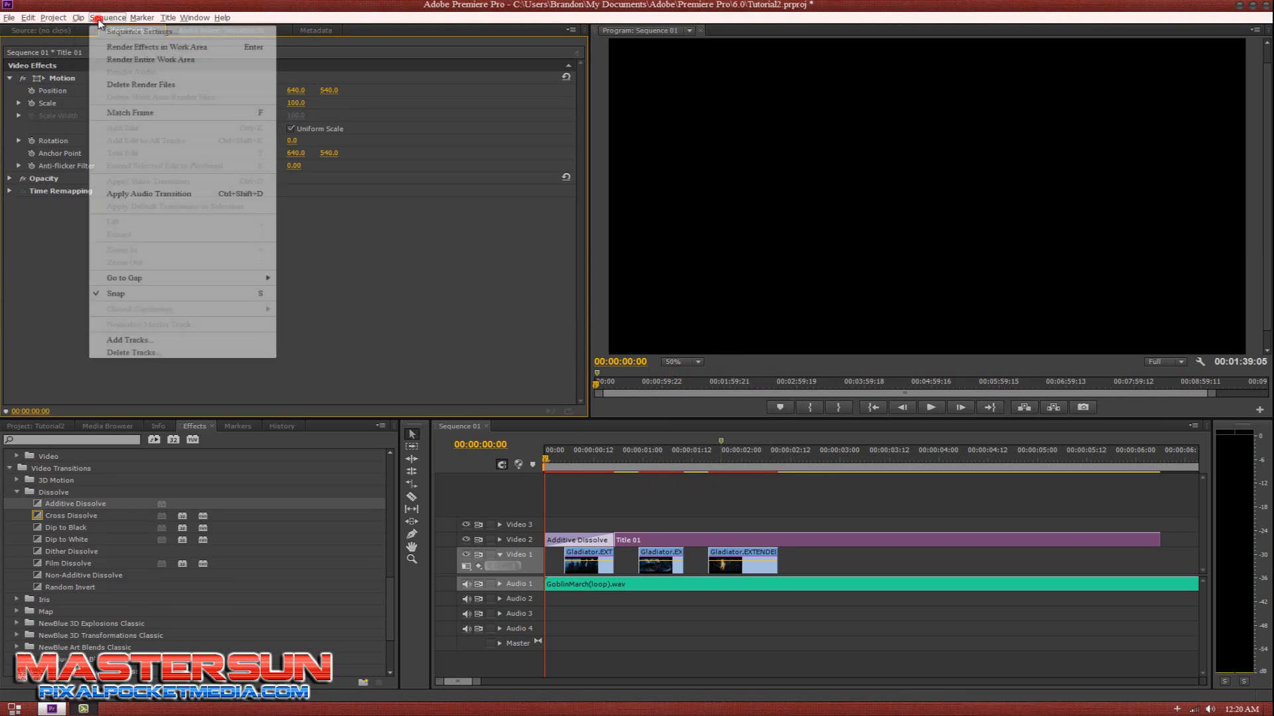
left_click(121, 61)
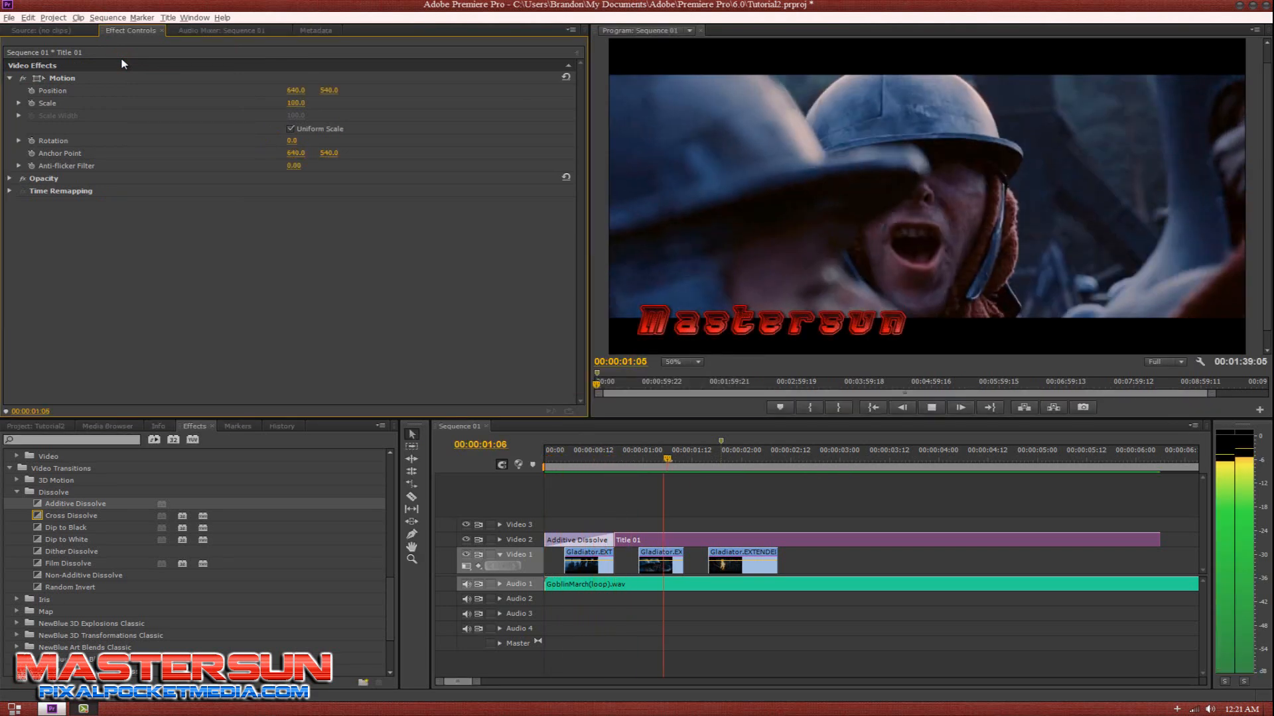
key("space")
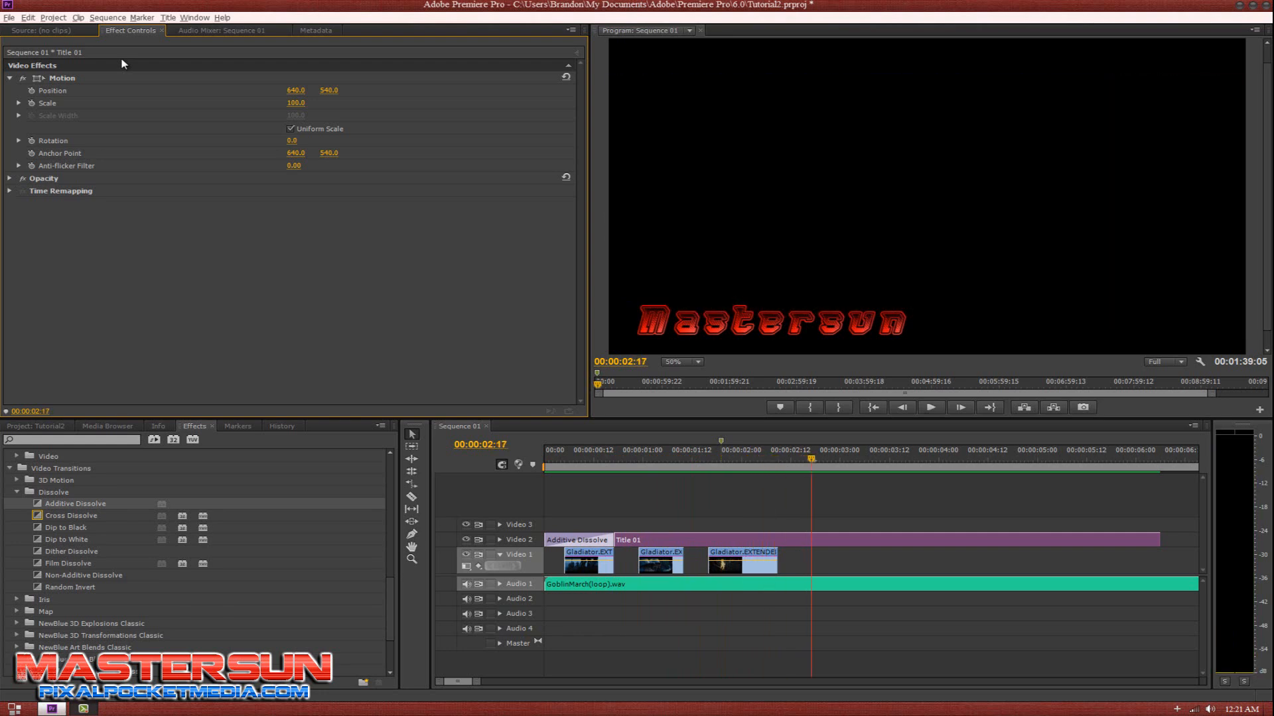
Step: Play the rendered opening twice from the start to review the title dissolve over the Gladiator clips
left_click(548, 459)
key("space")
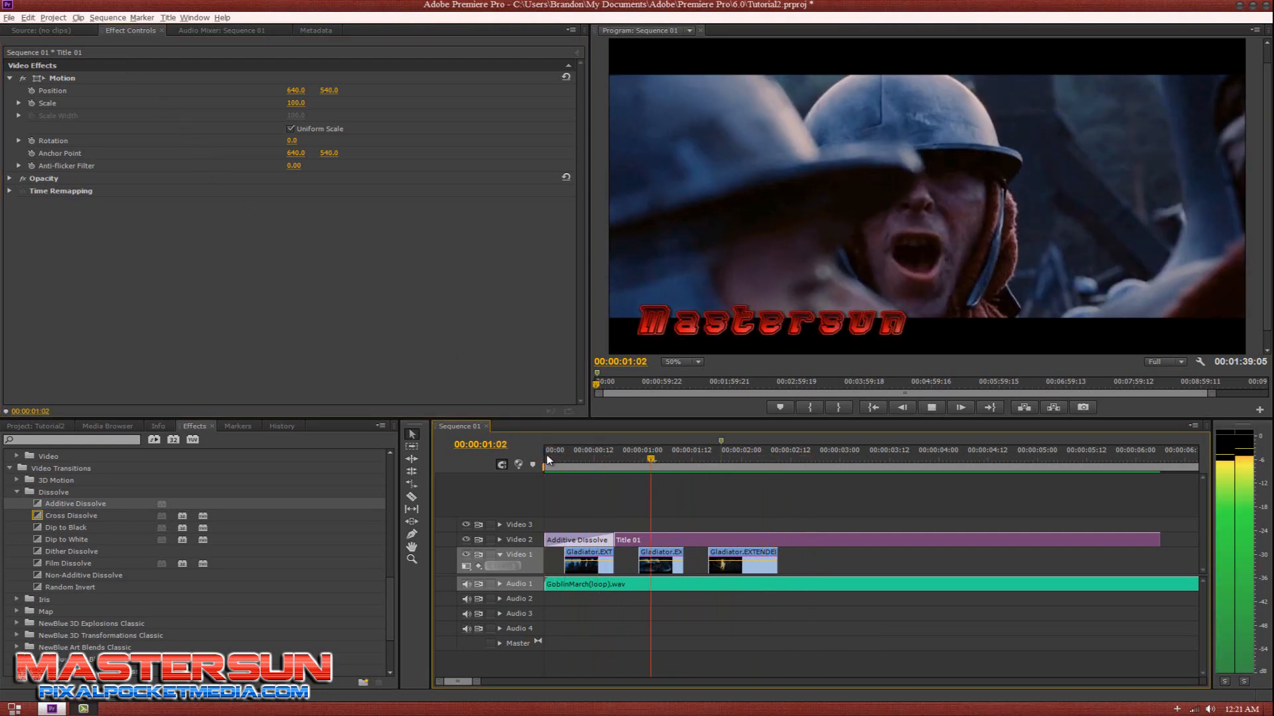
key("space")
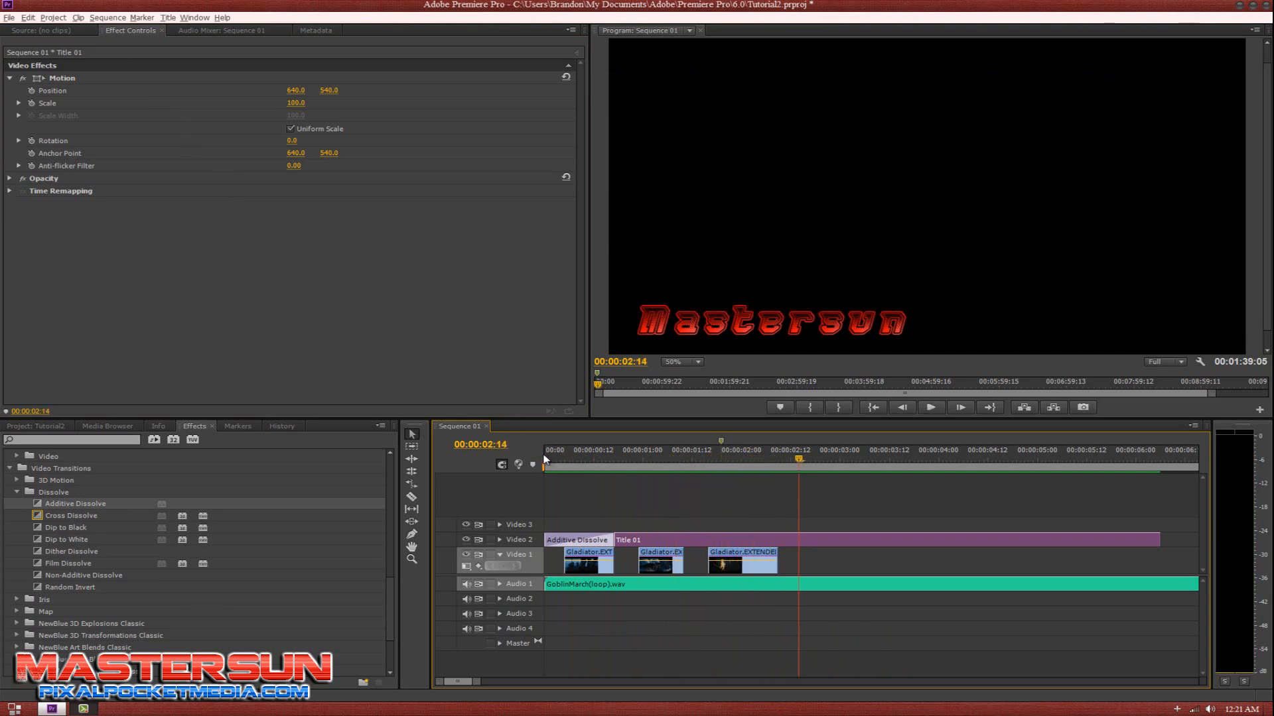
left_click(544, 459)
key("space")
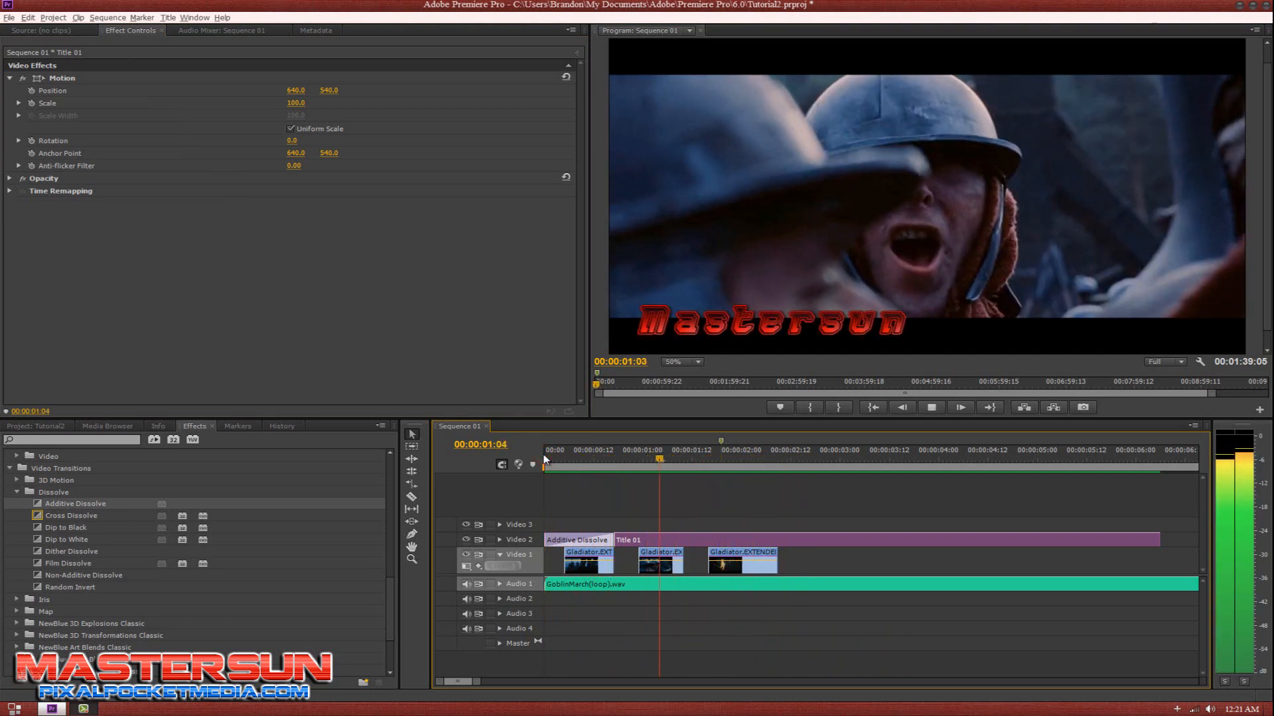
key("space")
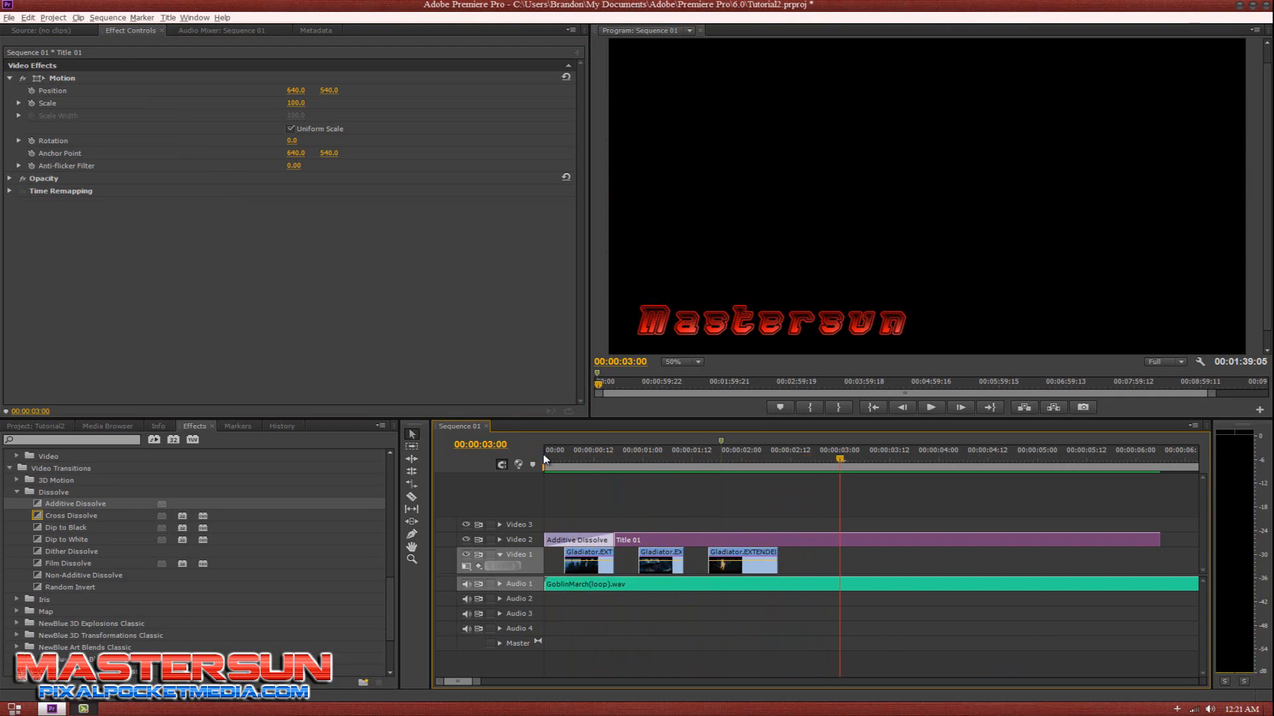